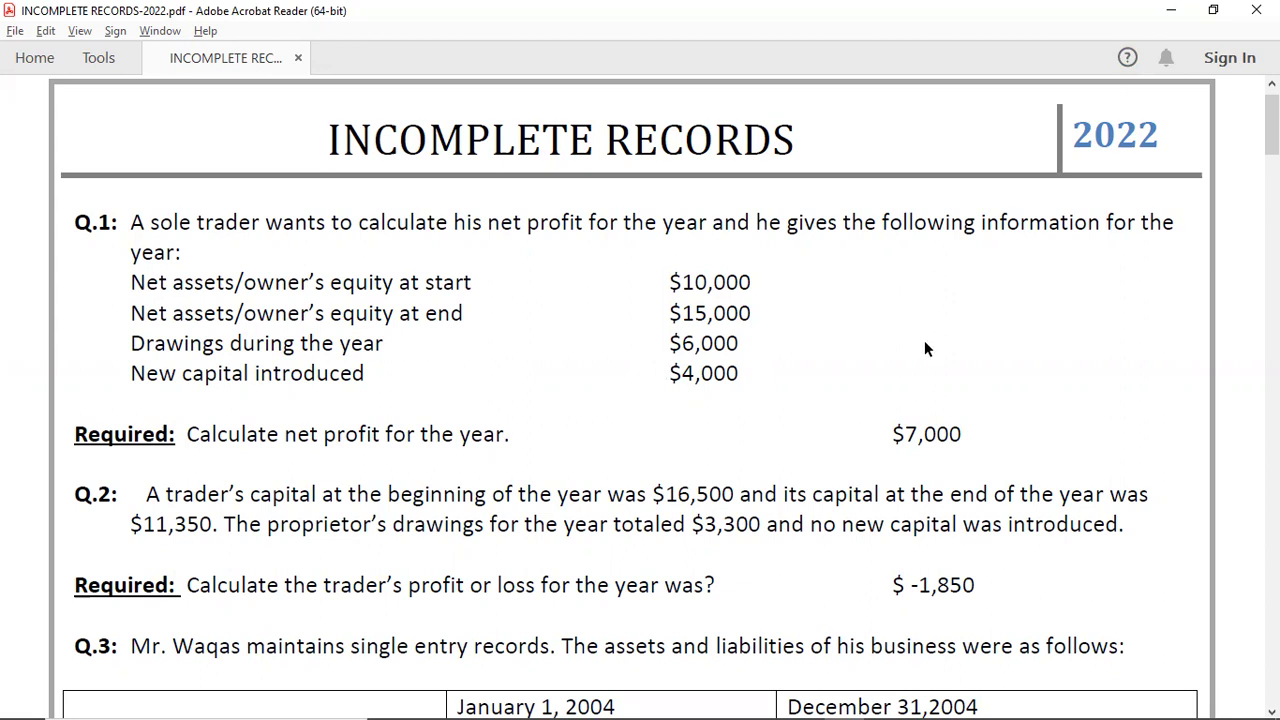
- Switch to the INCOMPLETE RECORD workbook in Excel and enter the label Q.1 in cell A3253
{"action": "key", "text": "alt+Tab"}
{"action": "key", "text": "alt+Tab"}
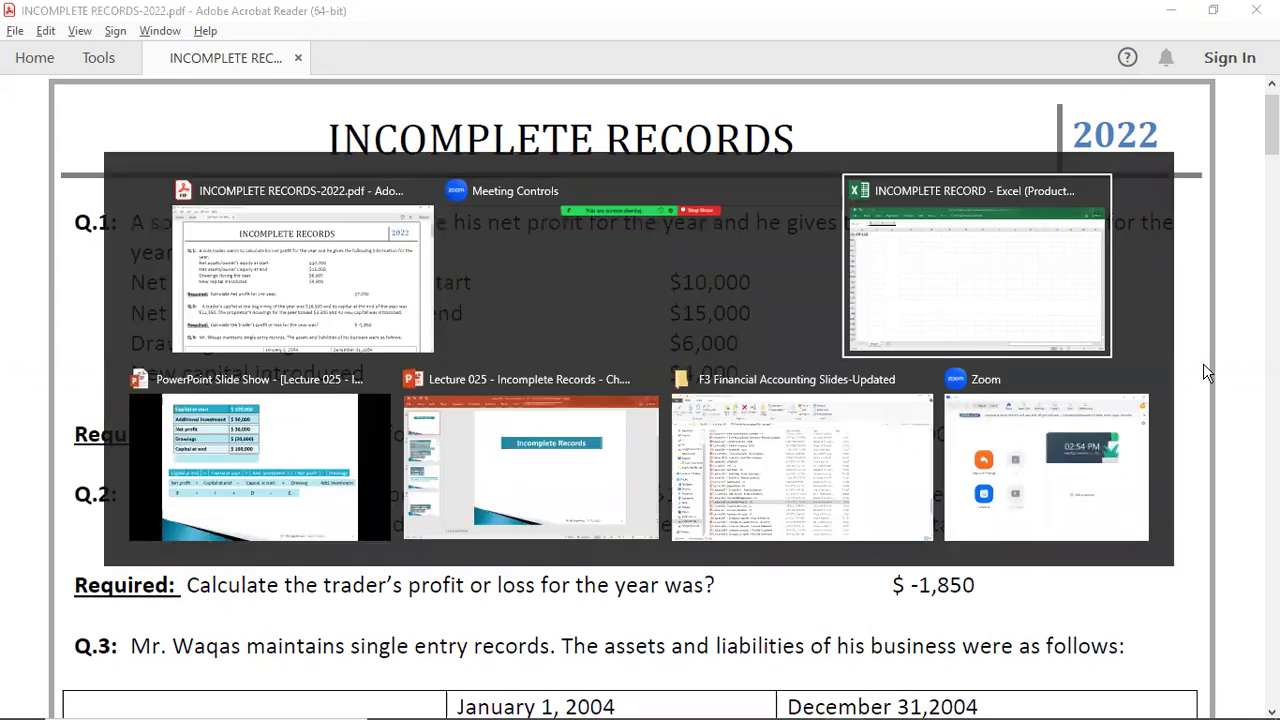
{"action": "key", "text": "Up"}
{"action": "key", "text": "Up"}
{"action": "key", "text": "Up"}
{"action": "key", "text": "Up"}
{"action": "key", "text": "Up"}
{"action": "key", "text": "Up"}
{"action": "key", "text": "Up"}
{"action": "key", "text": "Up"}
{"action": "key", "text": "Up"}
{"action": "key", "text": "Up"}
{"action": "key", "text": "Up"}
{"action": "key", "text": "Up"}
{"action": "key", "text": "Up"}
{"action": "key", "text": "Up"}
{"action": "key", "text": "Up"}
{"action": "key", "text": "Up"}
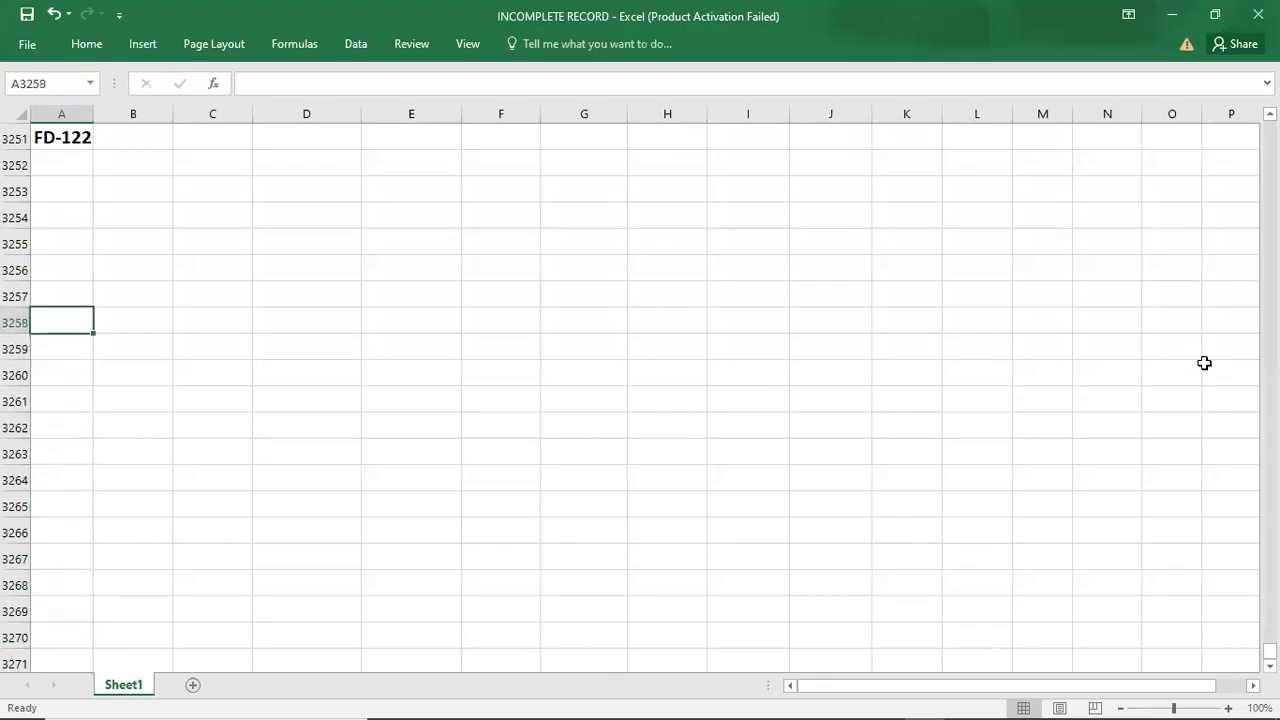
{"action": "type", "text": "Q.1"}
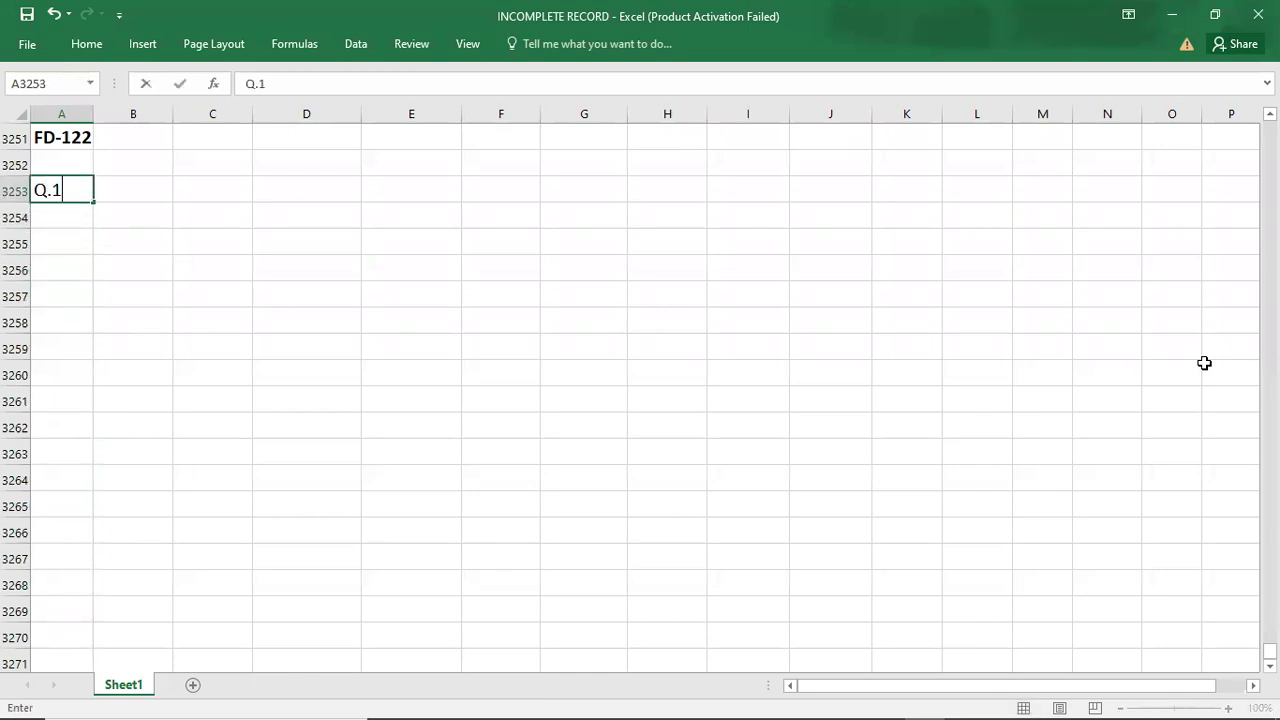
{"action": "key", "text": "Return"}
- Enter the profit formula P = I + D - C as text in cell B3254
{"action": "key", "text": "Right"}
{"action": "type", "text": "P ="}
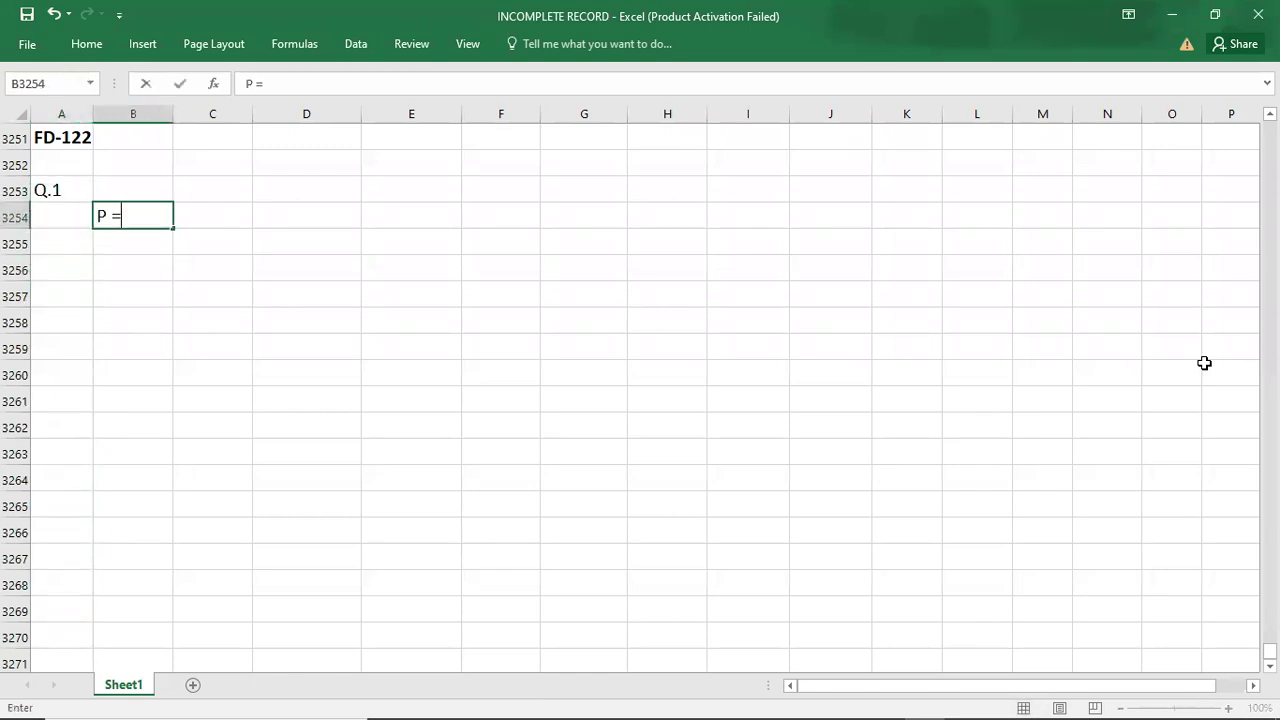
{"action": "type", "text": " I + D - C"}
{"action": "key", "text": "Return"}
{"action": "type", "text": "P = ("}
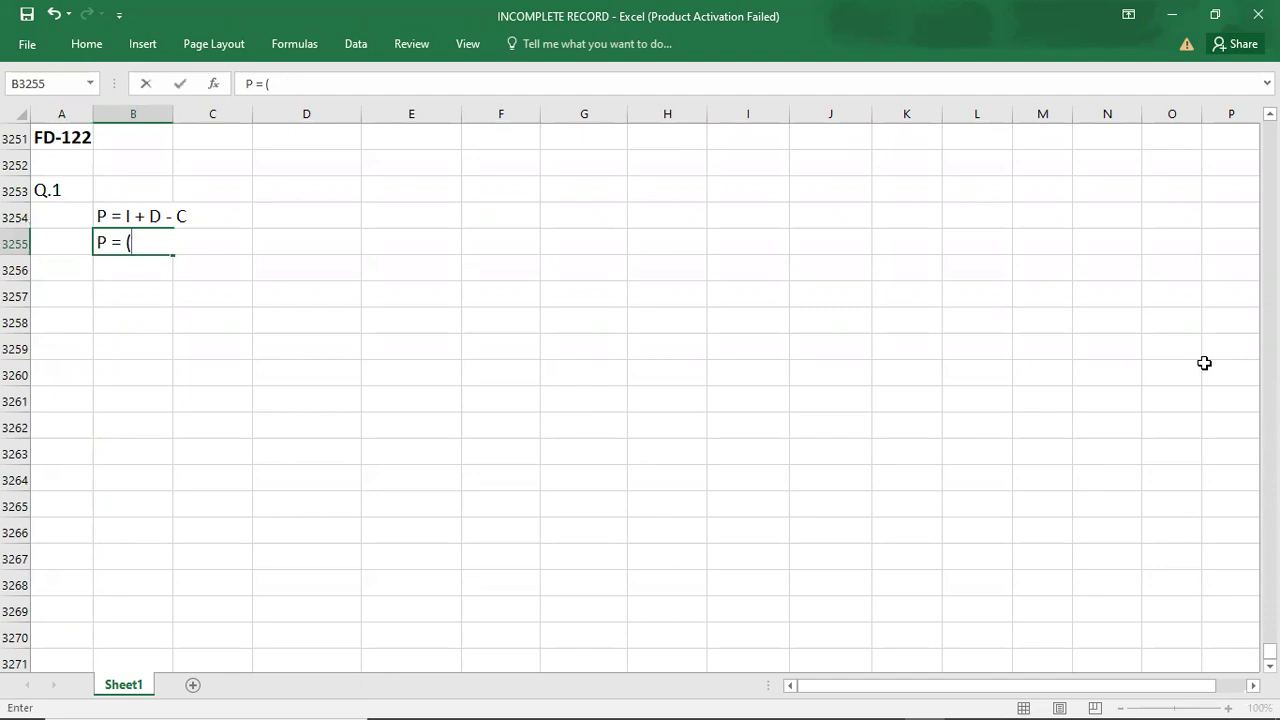
{"action": "key", "text": "alt+Tab"}
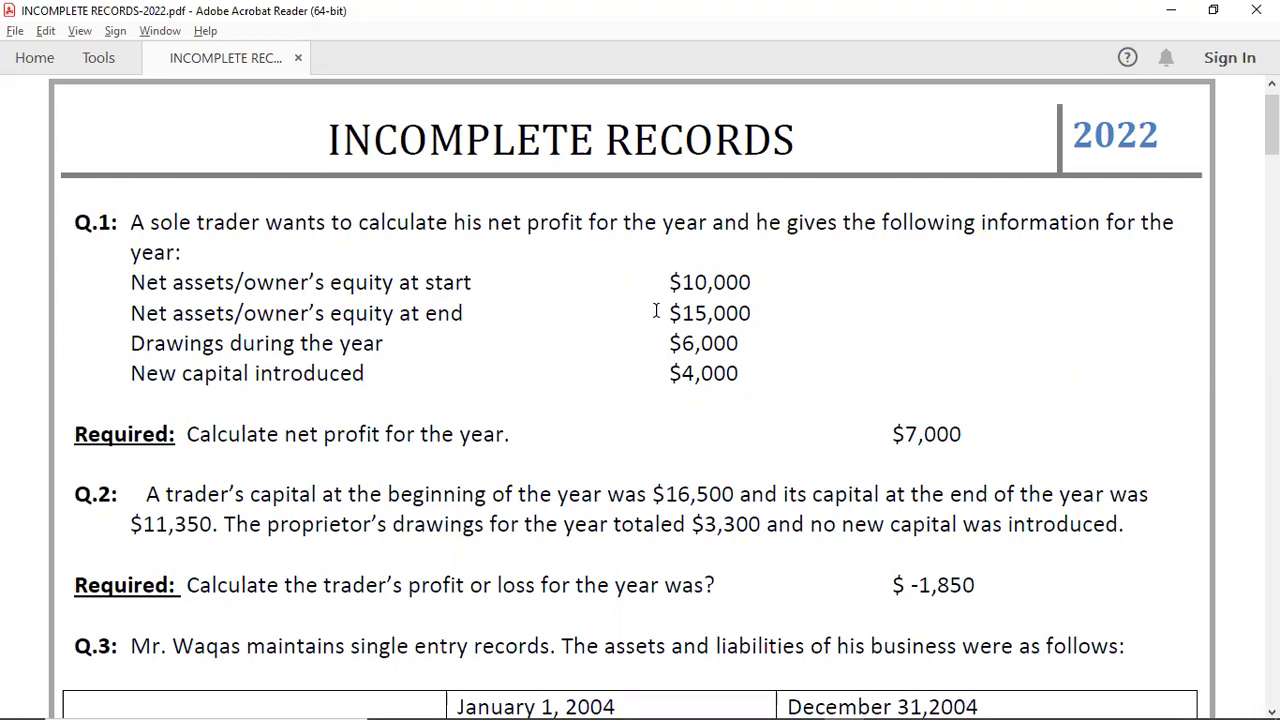
{"action": "key", "text": "alt+Tab"}
{"action": "type", "text": "1500"}
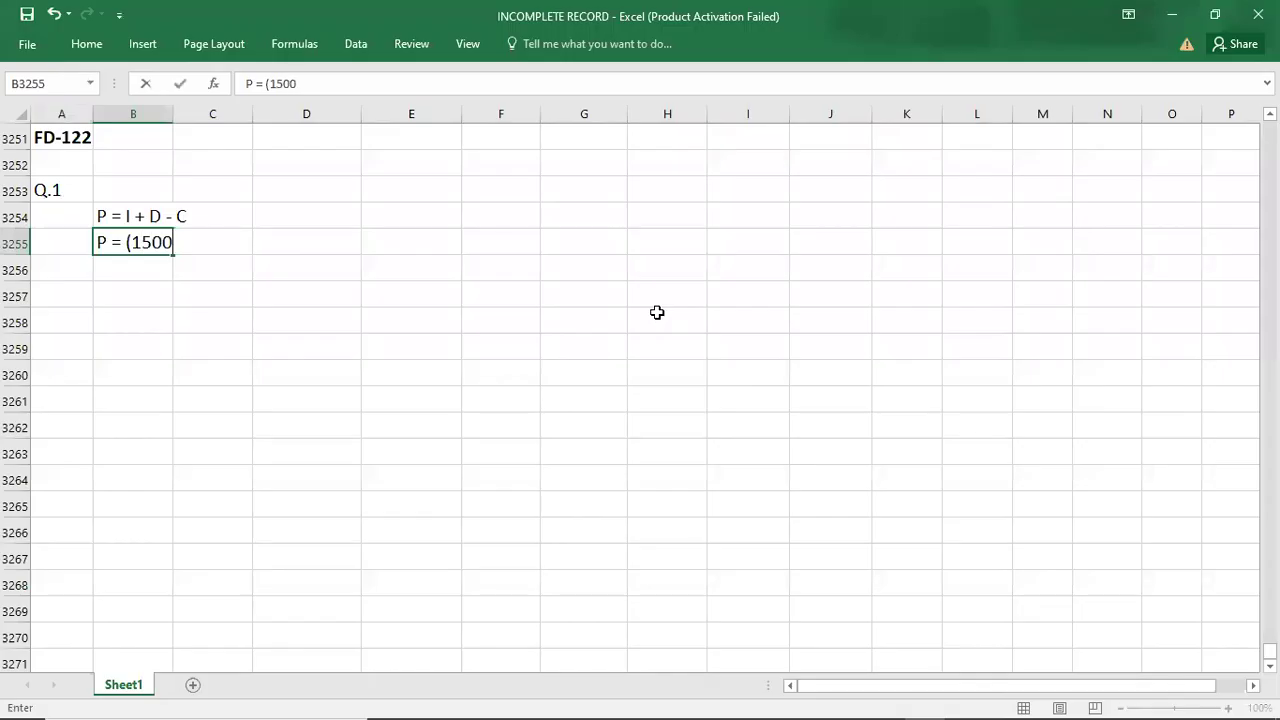
{"action": "type", "text": "0-"}
{"action": "key", "text": "alt+Tab"}
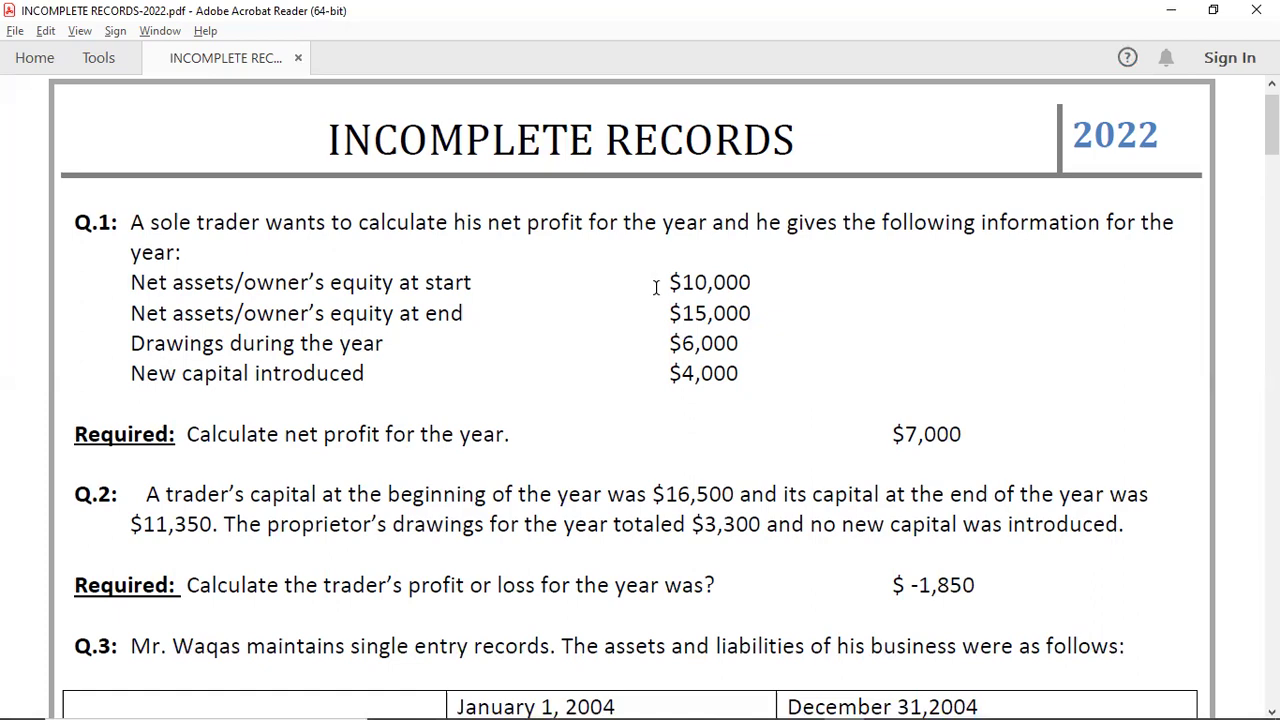
{"action": "key", "text": "alt+Tab"}
{"action": "type", "text": "10000) +"}
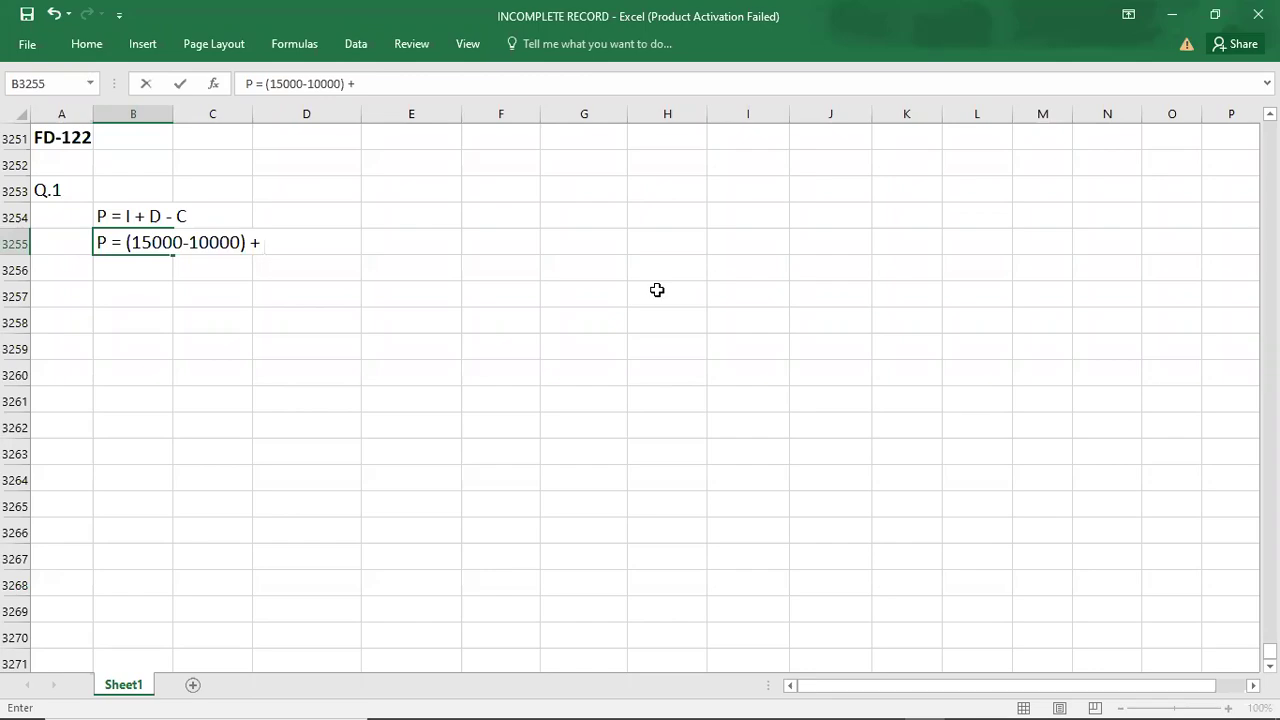
- Complete the substitution in B3255 with drawings of 6000 minus new capital of 4000, checking Q.1 in the PDF
{"action": "key", "text": "alt+Tab"}
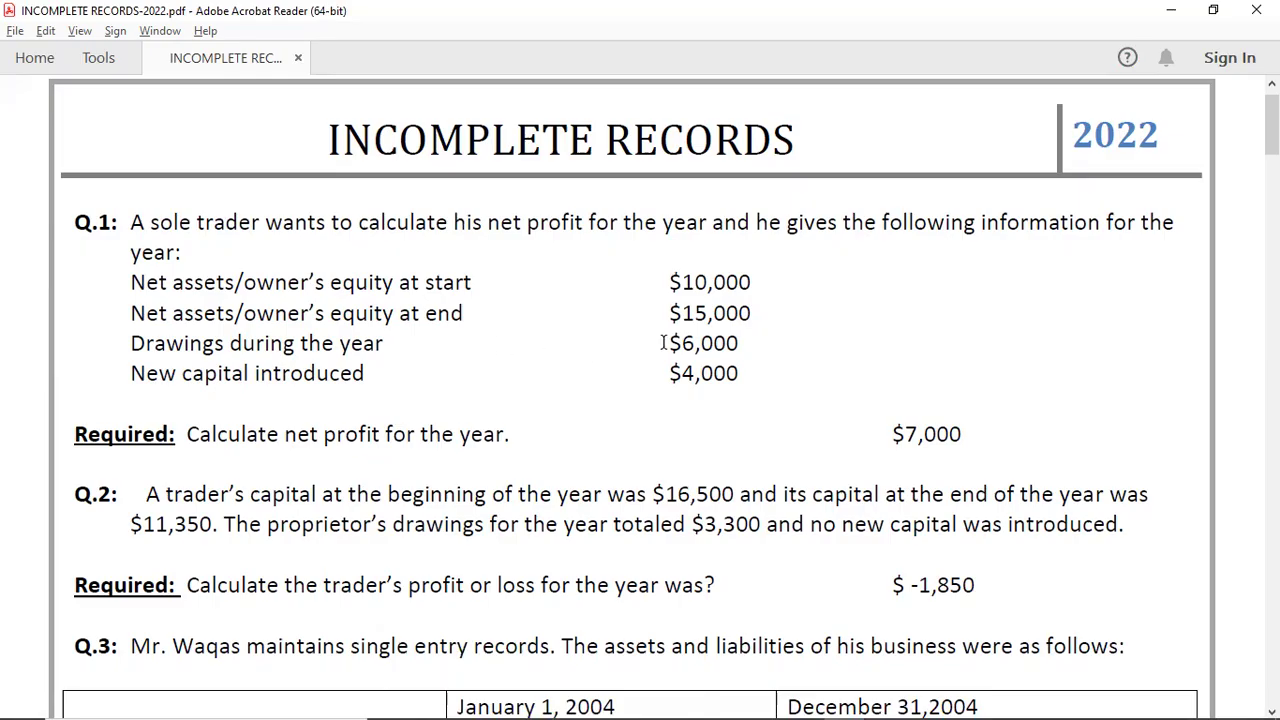
{"action": "key", "text": "alt+Tab"}
{"action": "type", "text": "6000 -"}
{"action": "key", "text": "alt+Tab"}
{"action": "key", "text": "alt+Tab"}
{"action": "type", "text": "4000"}
{"action": "key", "text": "Return"}
- Enter the simplified line P = 5000 + 6000 - 4000 in B3256 and the answer P =7000 in B3257
{"action": "type", "text": "P = 50"}
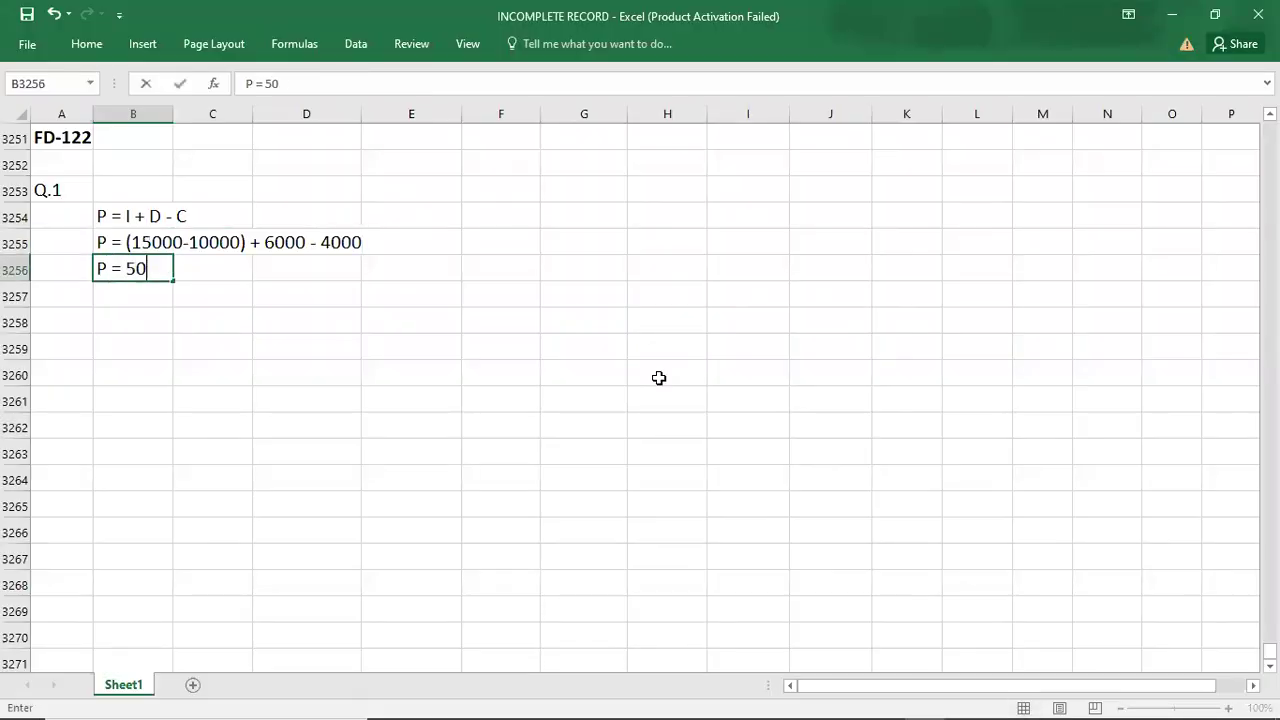
{"action": "type", "text": "00 + 600"}
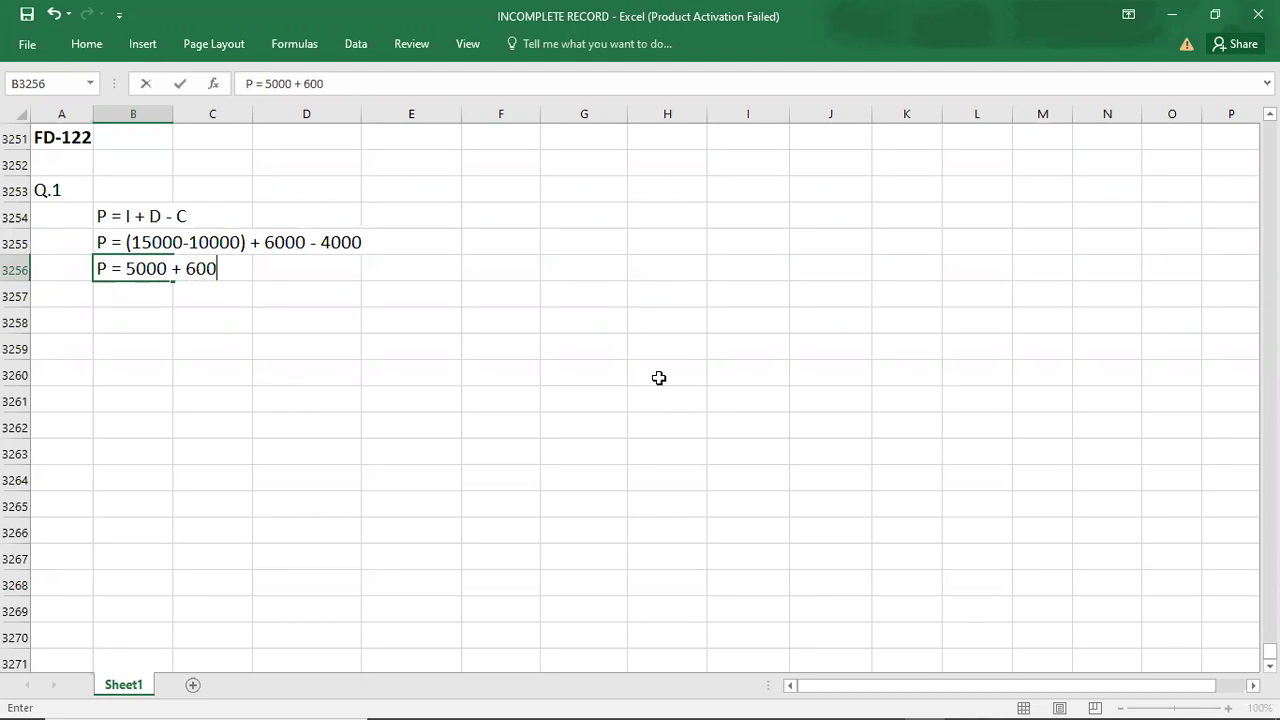
{"action": "type", "text": "0 - 4000"}
{"action": "key", "text": "Return"}
{"action": "type", "text": "P =7000"}
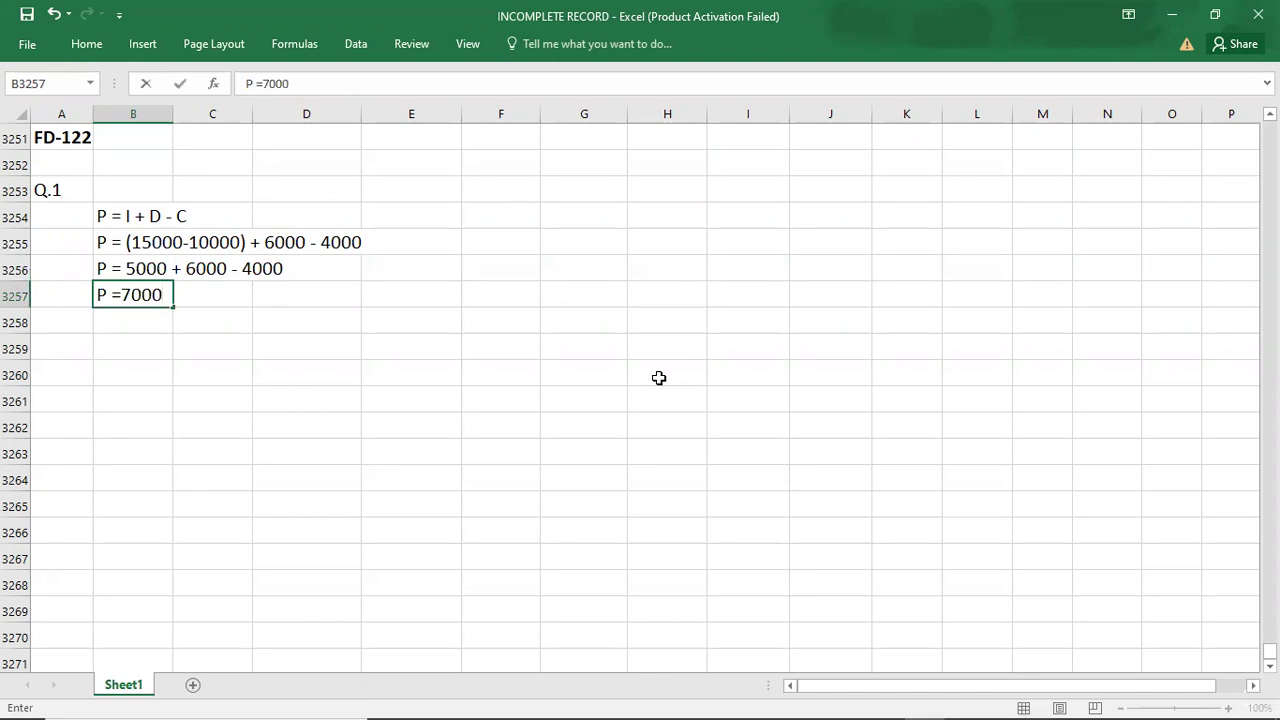
{"action": "key", "text": "Return"}
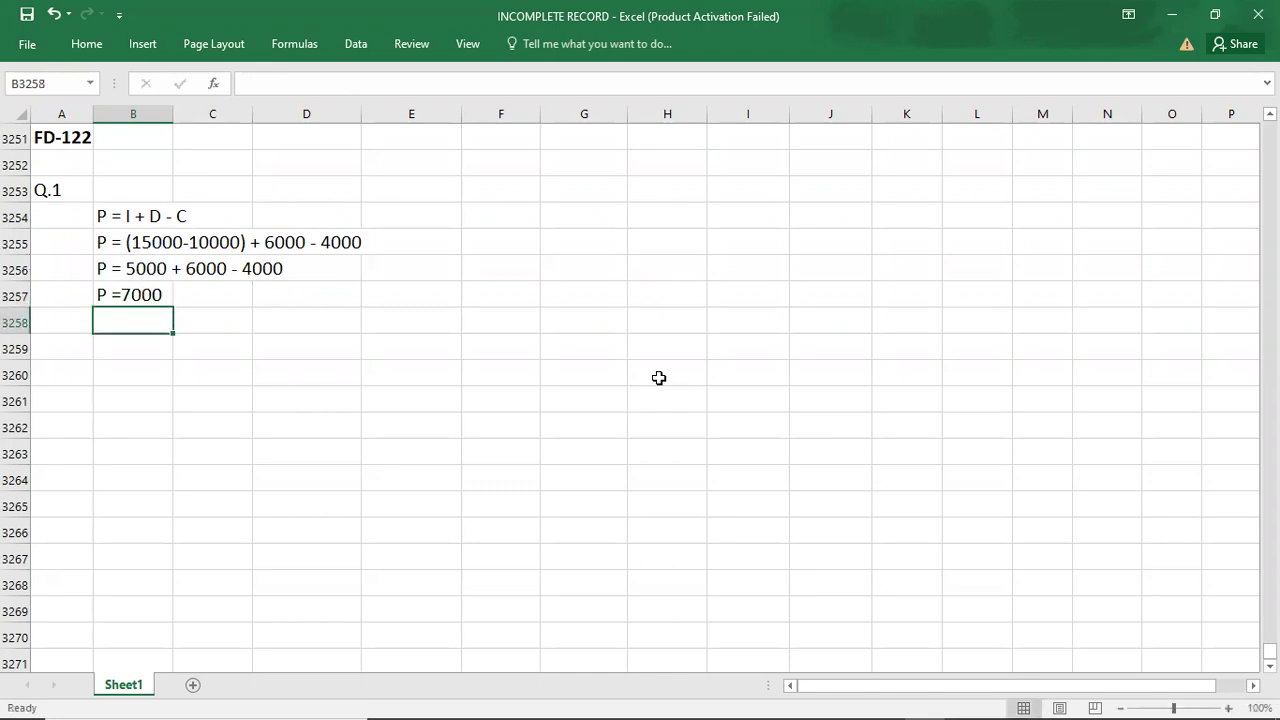
- Correct the spacing of the Q.1 answer in B3257 so that it reads P = 7000
{"action": "double_click", "coordinate": [108, 298]}
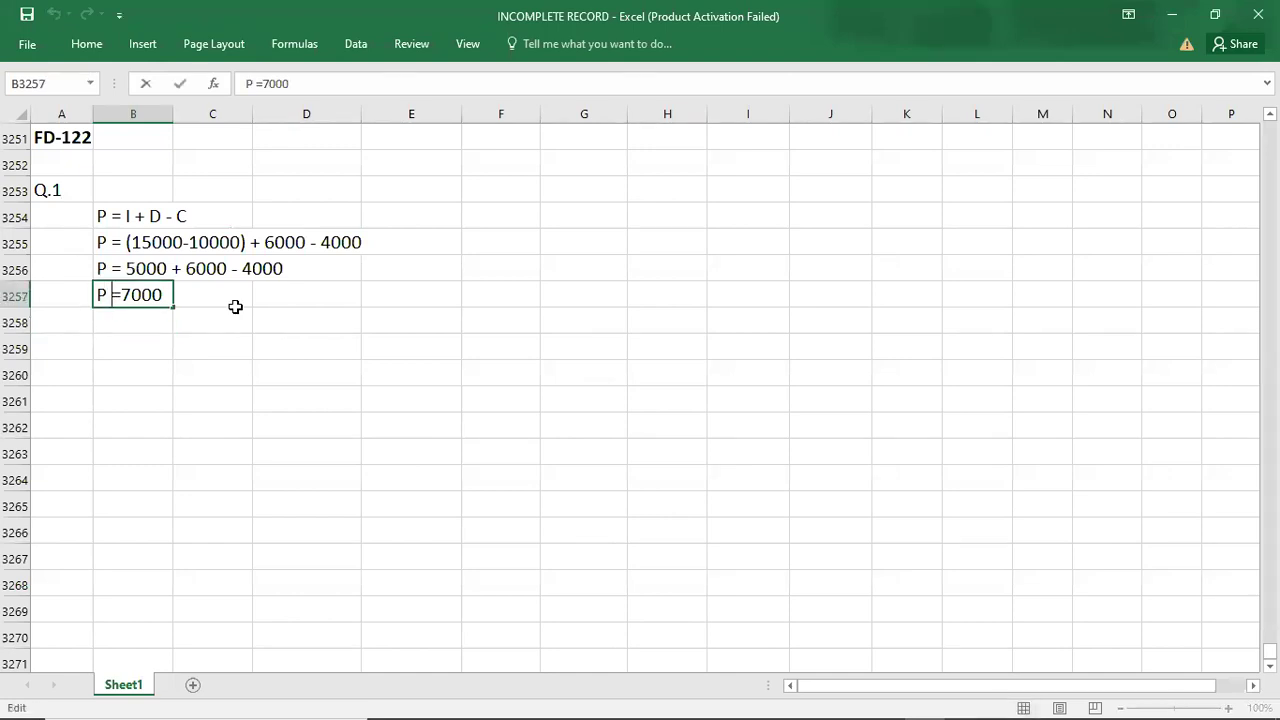
{"action": "key", "text": "Right"}
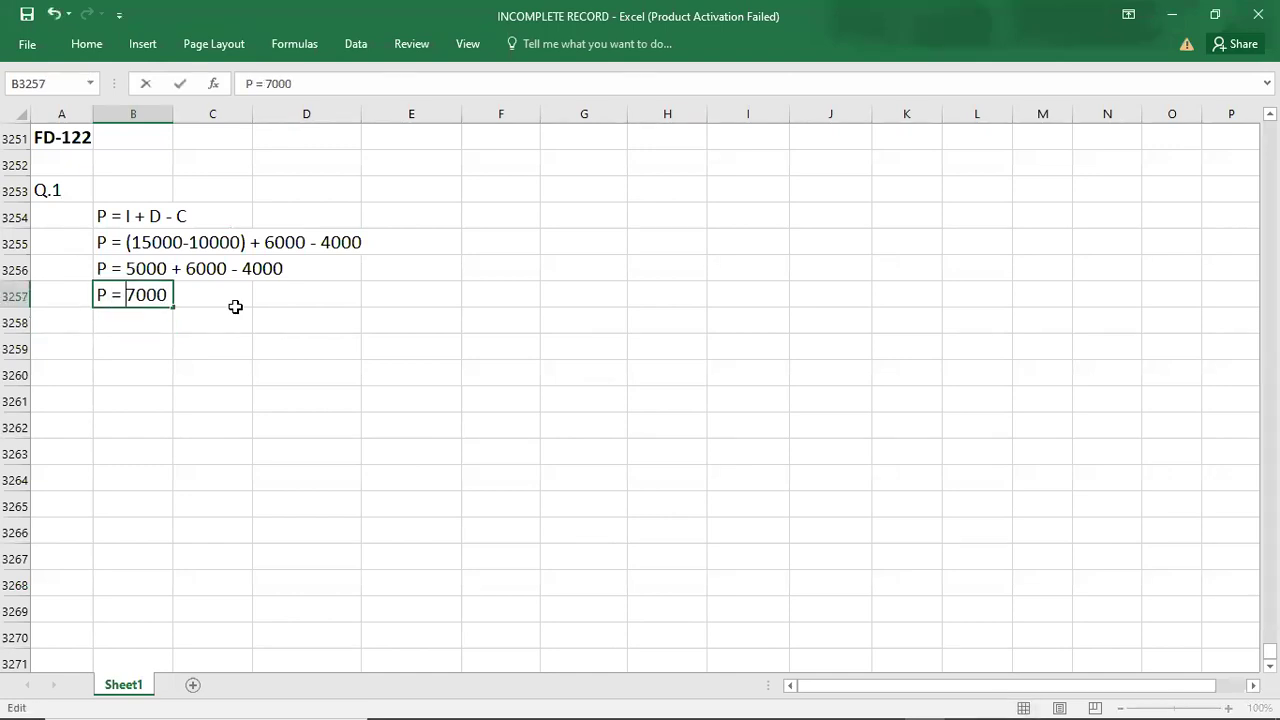
{"action": "key", "text": "Return"}
- Label the next solution Q.2 in cell A3259 and move to B3260
{"action": "key", "text": "Return"}
{"action": "key", "text": "Left"}
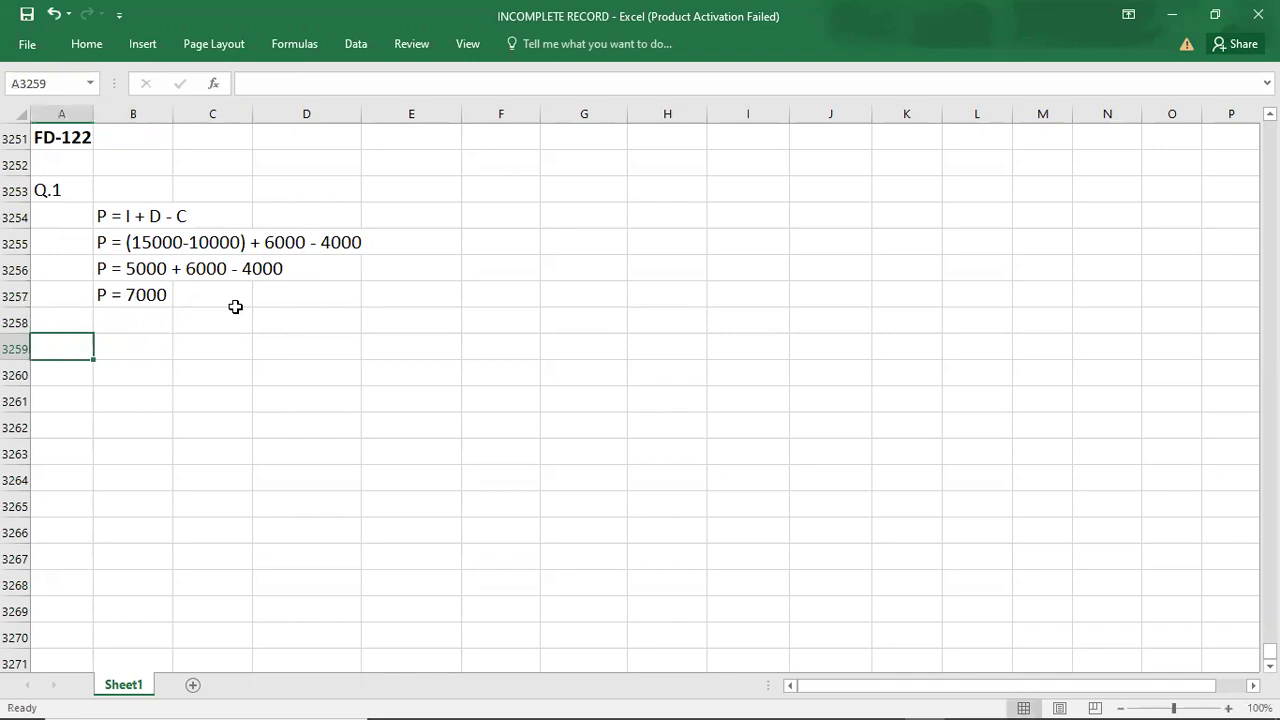
{"action": "type", "text": "Q.2"}
{"action": "key", "text": "Return"}
{"action": "key", "text": "Right"}
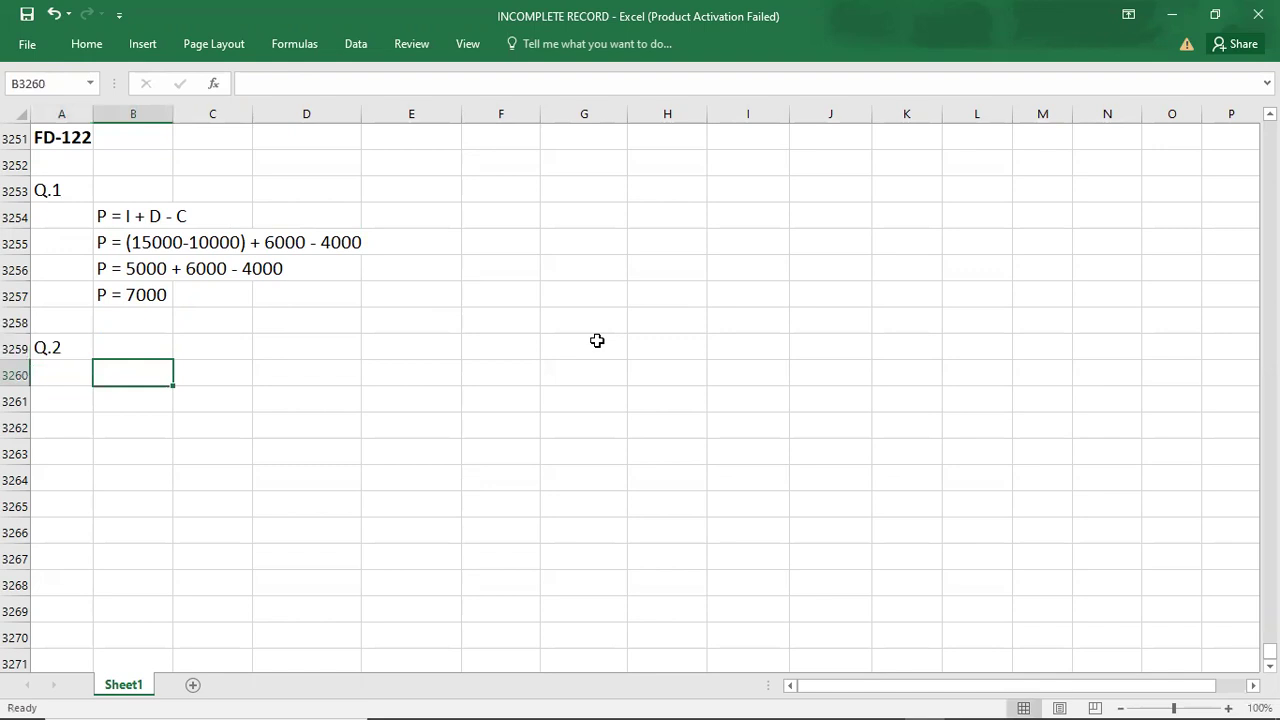
{"action": "key", "text": "alt"}
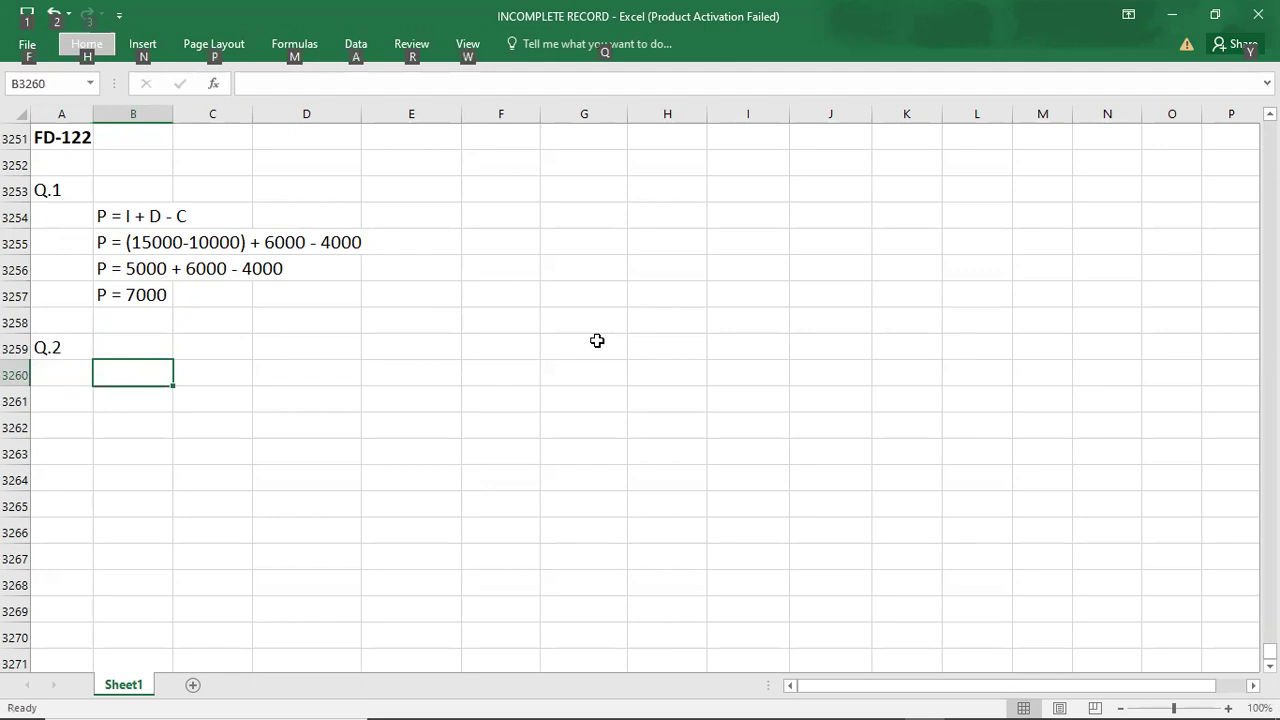
{"action": "left_click", "coordinate": [597, 341]}
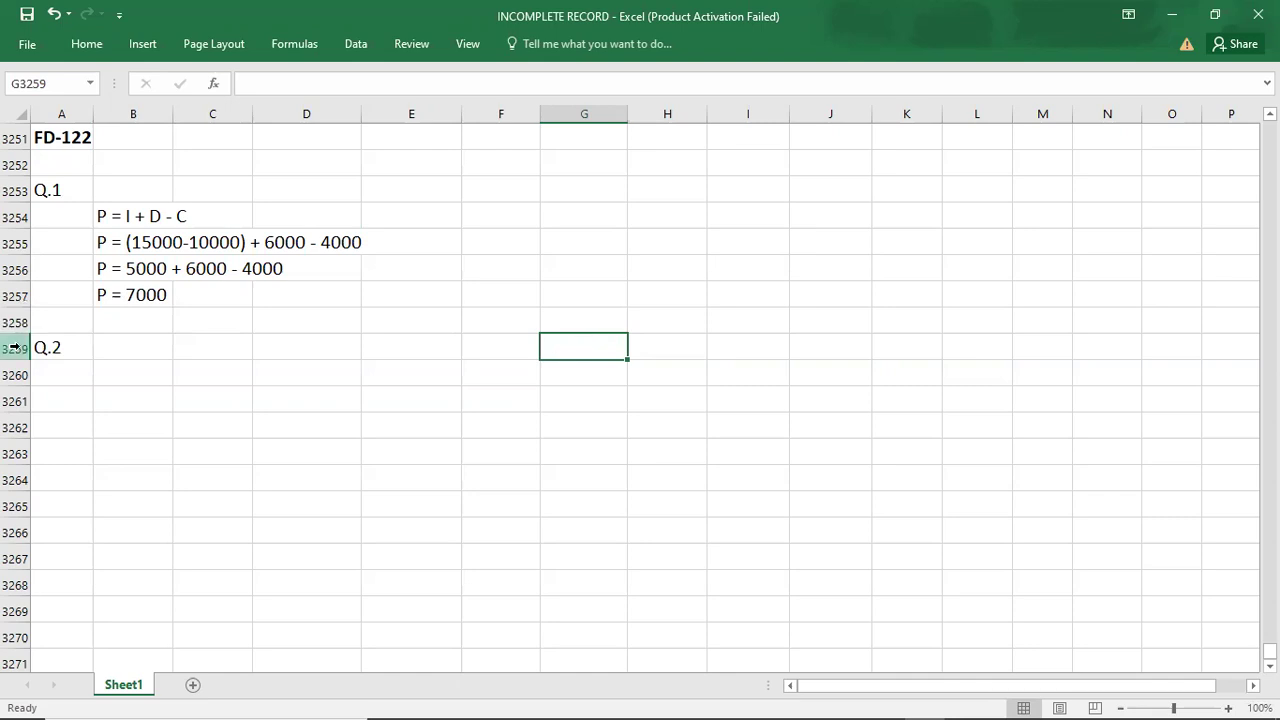
{"action": "left_click", "coordinate": [87, 339]}
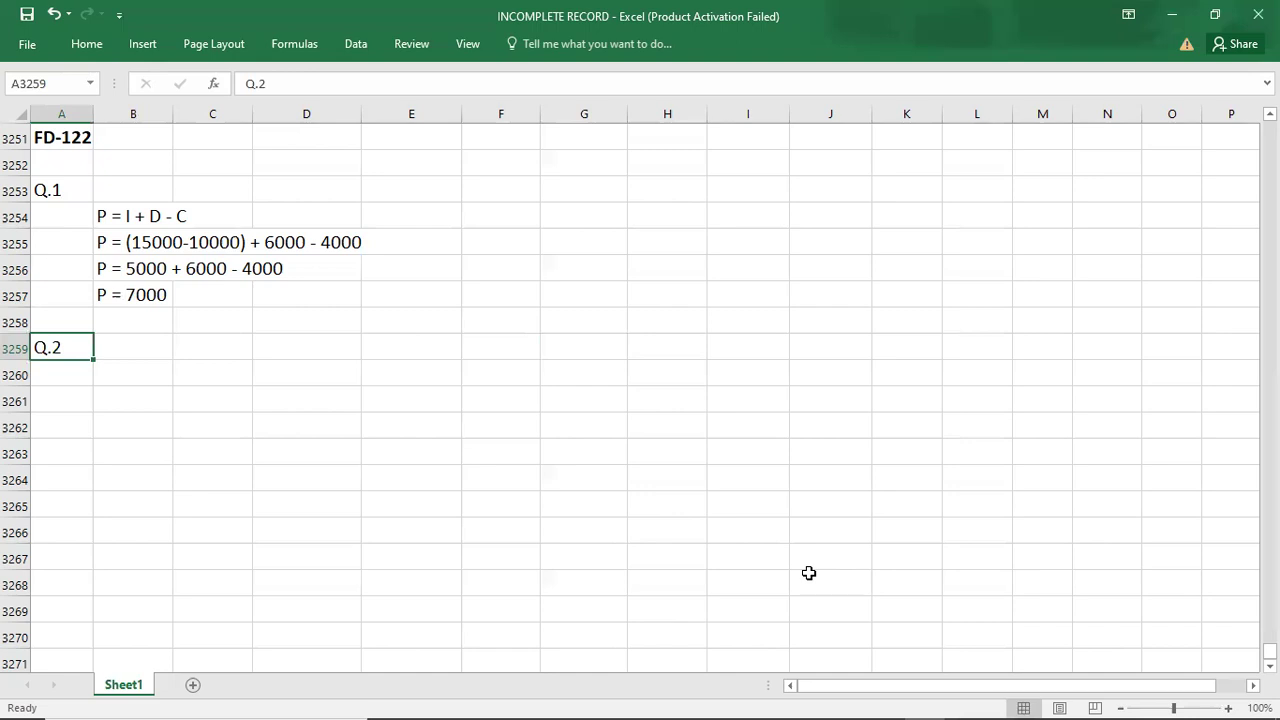
- Read question 2 in the PDF, and in Excel copy the formula P = I + D - C from B3254 to B3260
{"action": "key", "text": "alt+Tab"}
{"action": "scroll", "coordinate": [808, 571], "scroll_direction": "down", "scroll_amount": 2}
{"action": "scroll", "coordinate": [808, 571], "scroll_direction": "down", "scroll_amount": 3}
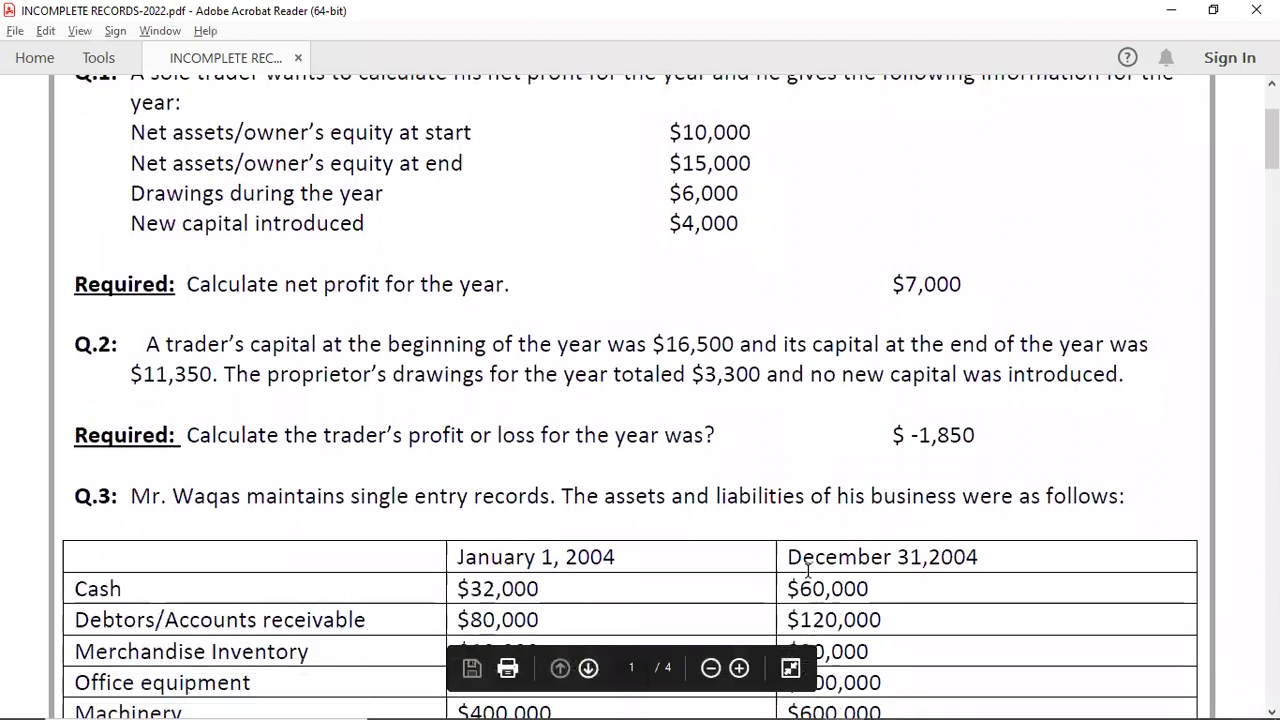
{"action": "scroll", "coordinate": [808, 571], "scroll_direction": "down", "scroll_amount": 1}
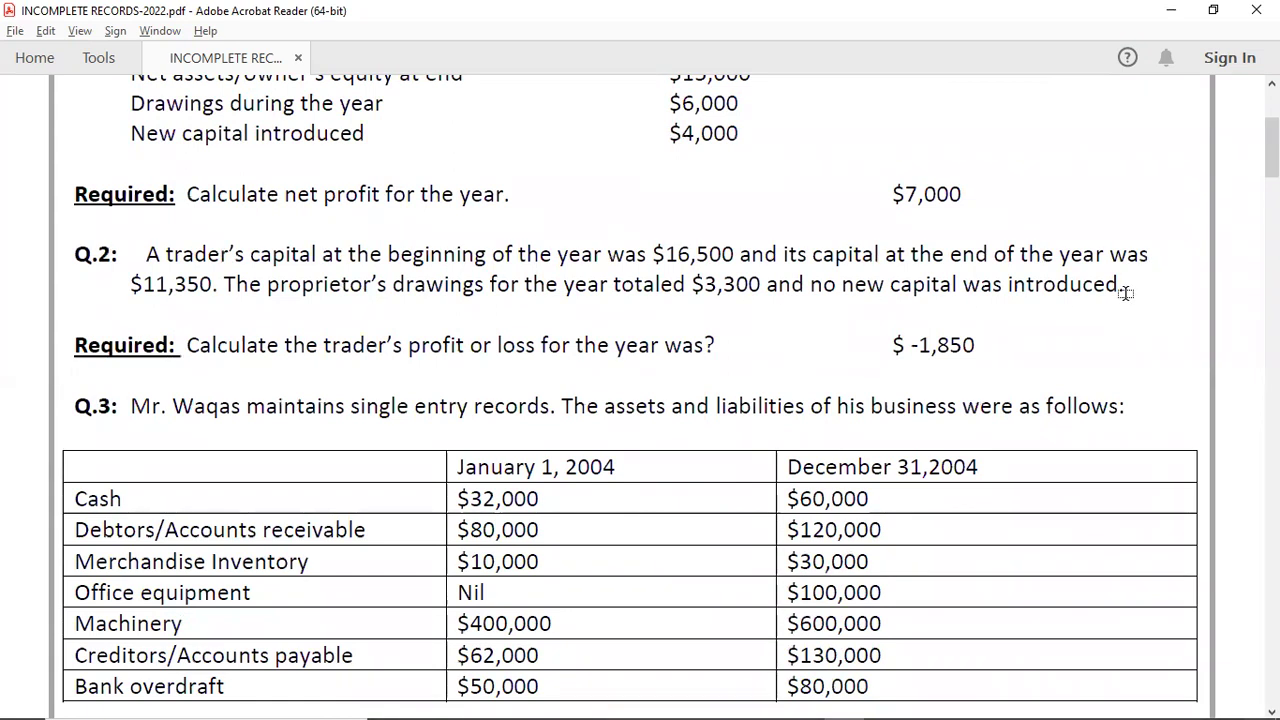
{"action": "key", "text": "alt+Tab"}
{"action": "key", "text": "Up"}
{"action": "key", "text": "Up"}
{"action": "key", "text": "Up"}
{"action": "key", "text": "Right"}
{"action": "key", "text": "Up"}
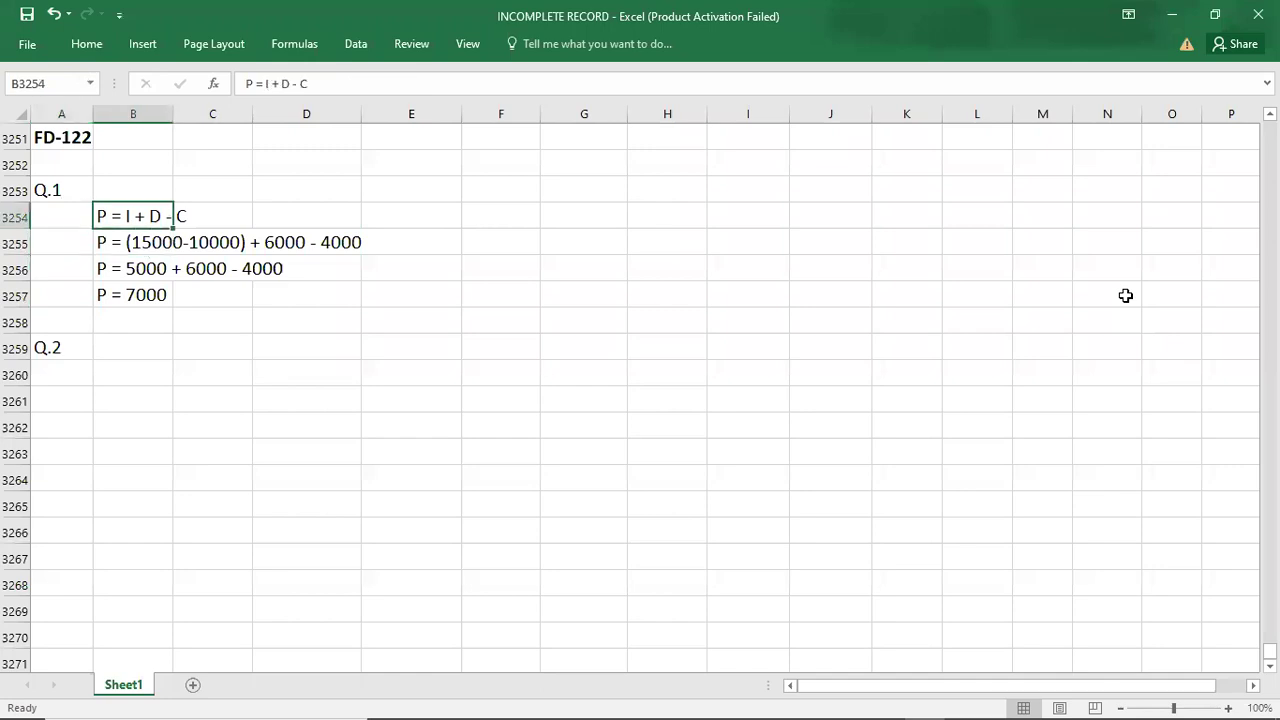
{"action": "key", "text": "ctrl+c"}
{"action": "key", "text": "Down"}
{"action": "key", "text": "Down"}
{"action": "key", "text": "Down"}
{"action": "key", "text": "Down"}
{"action": "key", "text": "Down"}
{"action": "key", "text": "Down"}
{"action": "key", "text": "Down"}
{"action": "key", "text": "Up"}
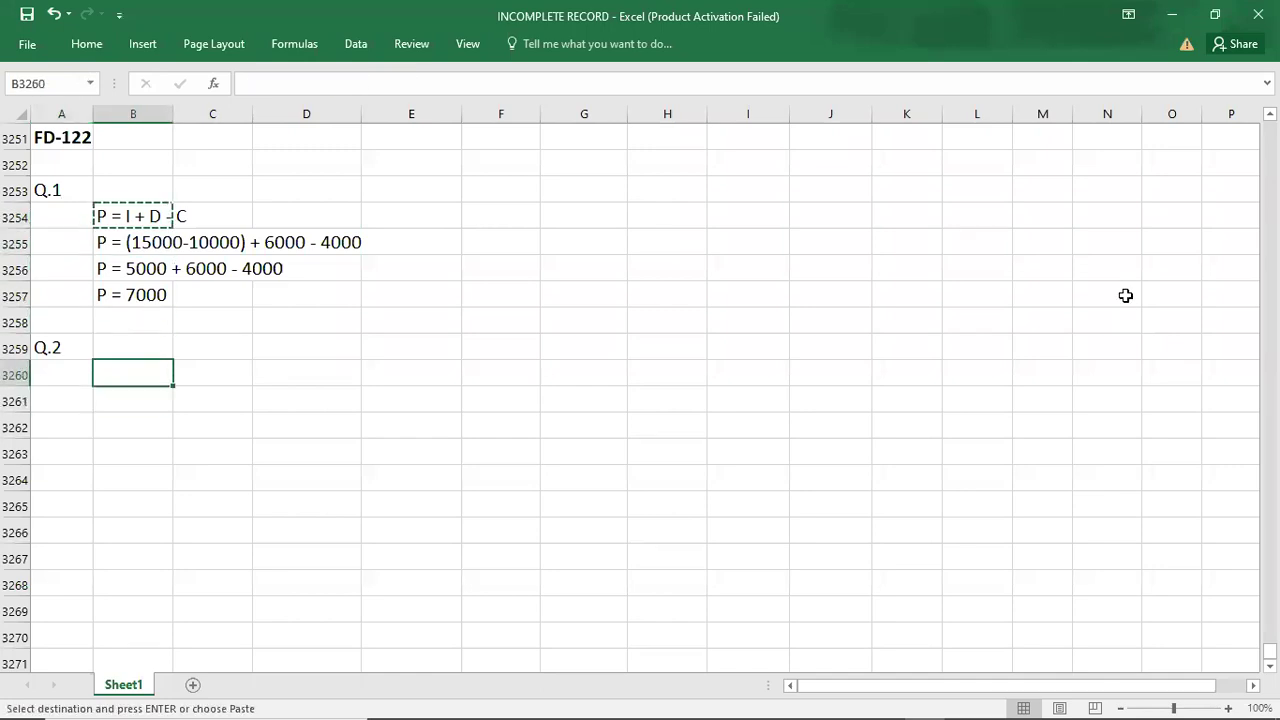
{"action": "key", "text": "ctrl+v"}
{"action": "key", "text": "Down"}
{"action": "type", "text": "= P"}
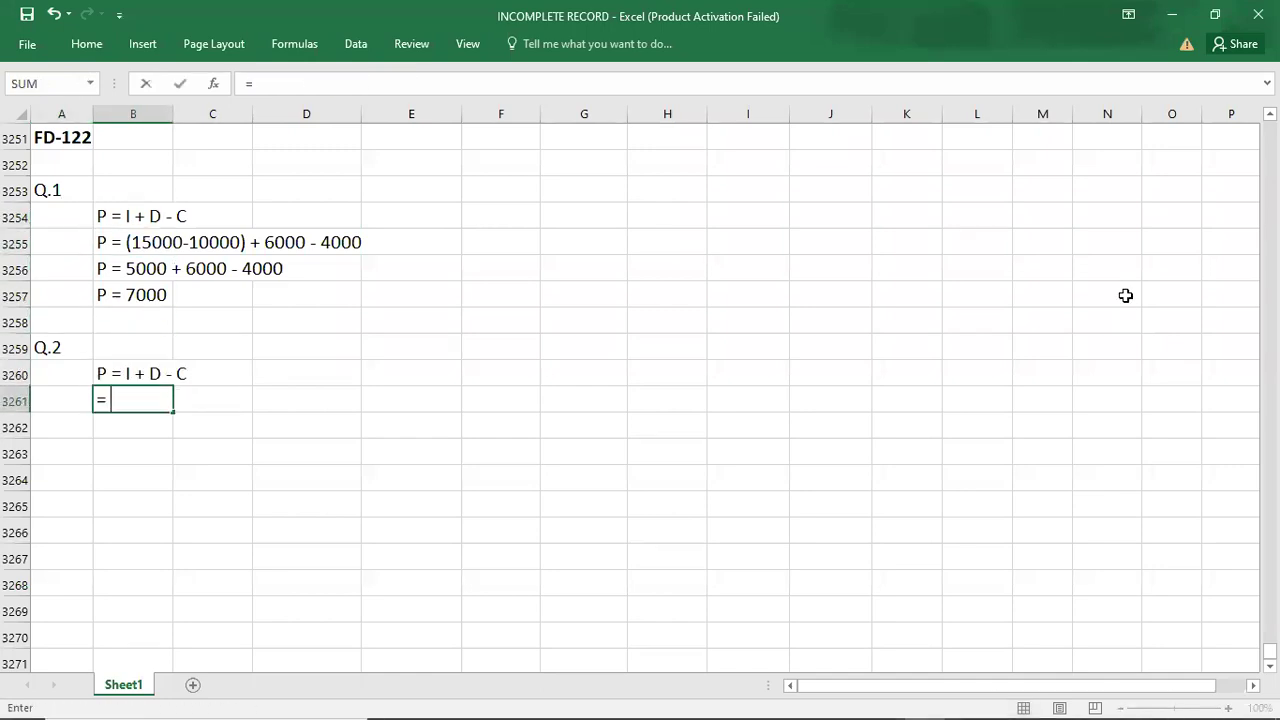
{"action": "key", "text": "BackSpace"}
{"action": "key", "text": "BackSpace"}
{"action": "key", "text": "BackSpace"}
- Start the Q.2 substitution line in B3261 with P = (
{"action": "key", "text": "ctrl+v"}
{"action": "key", "text": "shift+Left"}
{"action": "key", "text": "shift+Left"}
{"action": "key", "text": "shift+Left"}
{"action": "key", "text": "shift+Left"}
{"action": "key", "text": "shift+Left"}
{"action": "key", "text": "shift+Left"}
{"action": "key", "text": "shift+Left"}
{"action": "key", "text": "shift+Left"}
{"action": "key", "text": "shift+Left"}
{"action": "type", "text": "("}
{"action": "key", "text": "alt+Tab"}
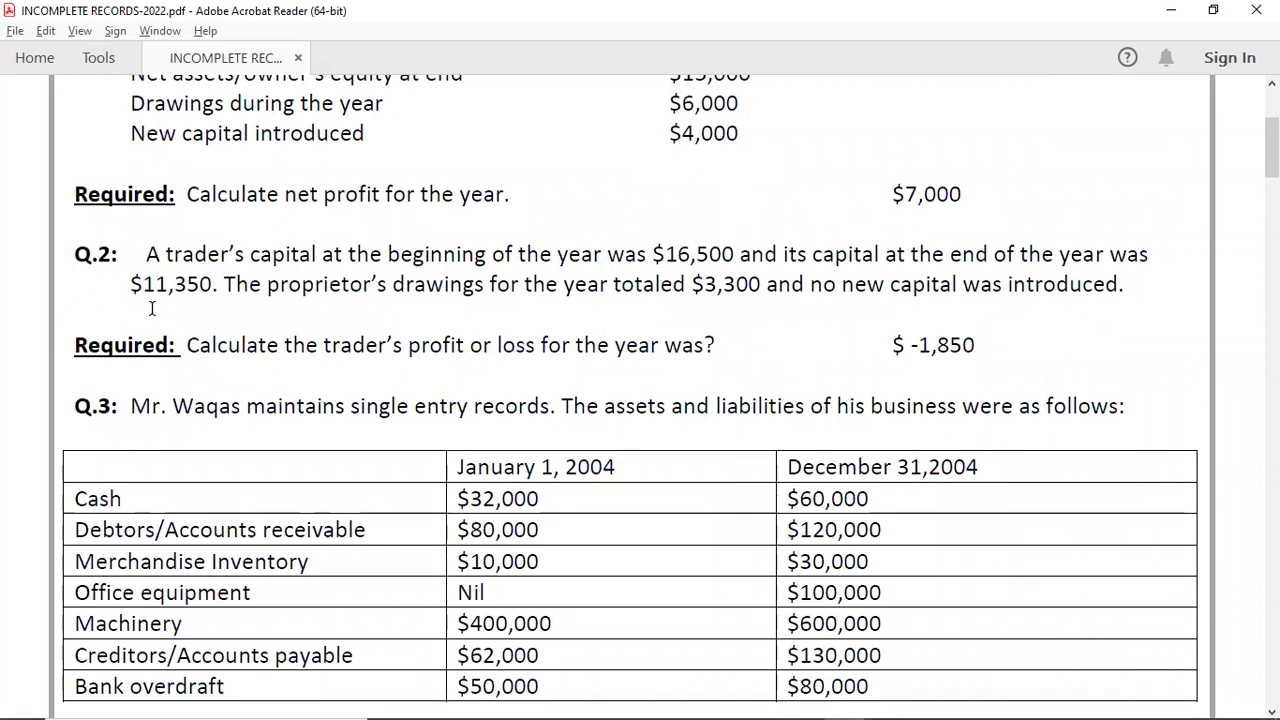
{"action": "key", "text": "alt+Tab"}
{"action": "type", "text": "11350-"}
{"action": "key", "text": "alt+Tab"}
{"action": "key", "text": "alt+Tab"}
{"action": "type", "text": "1650"}
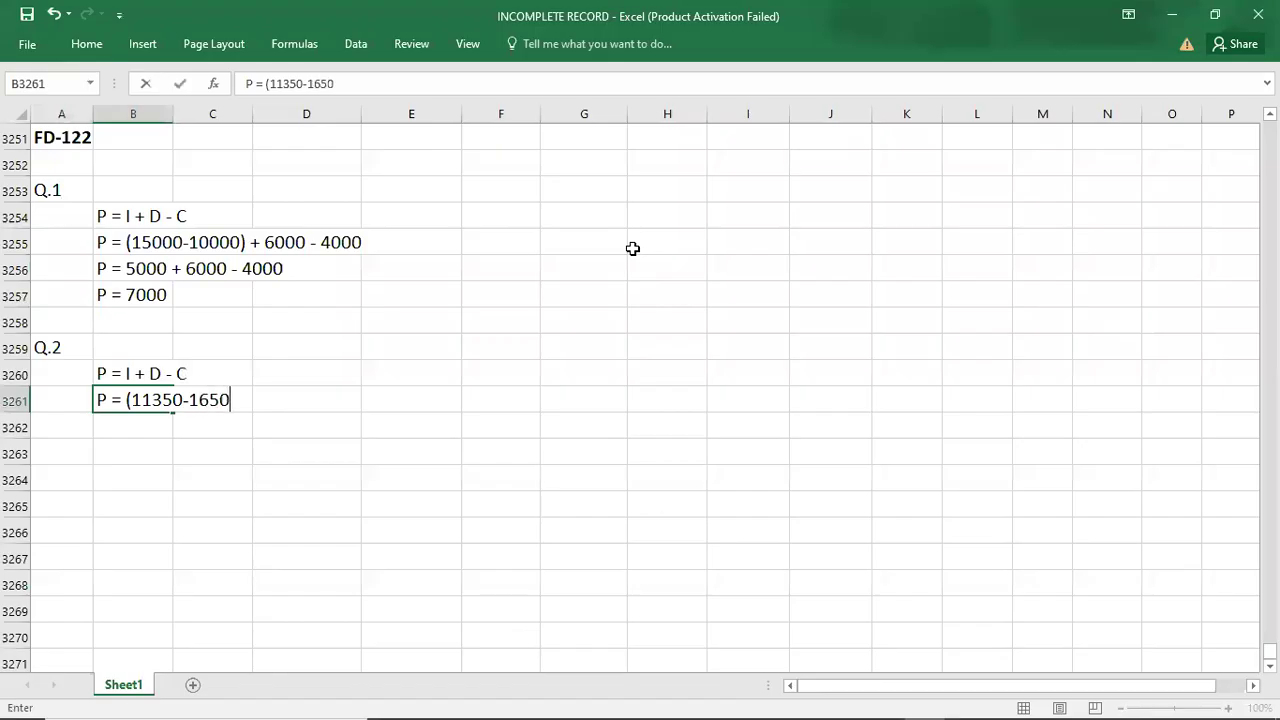
{"action": "type", "text": "0) +"}
- Complete B3261 with drawings of 3300 minus new capital of 0, and begin the next line in B3262 with P =
{"action": "key", "text": "alt+Tab"}
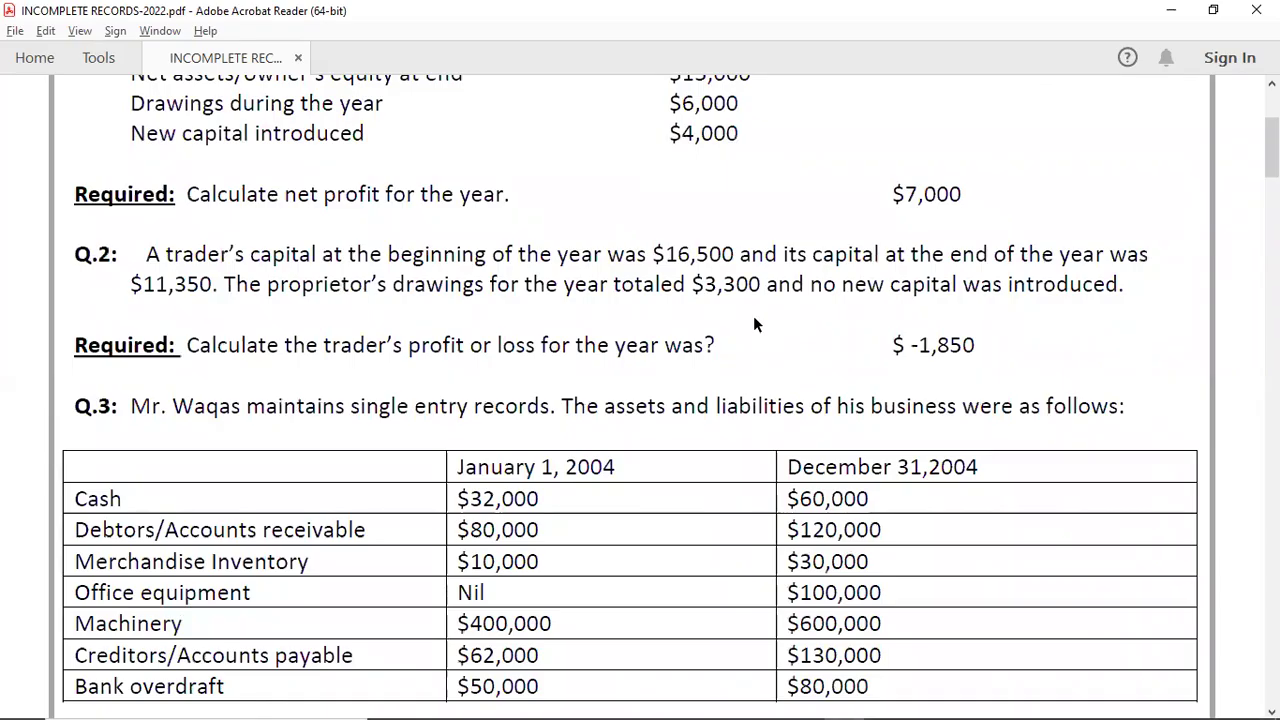
{"action": "key", "text": "alt+Tab"}
{"action": "type", "text": "3300 -"}
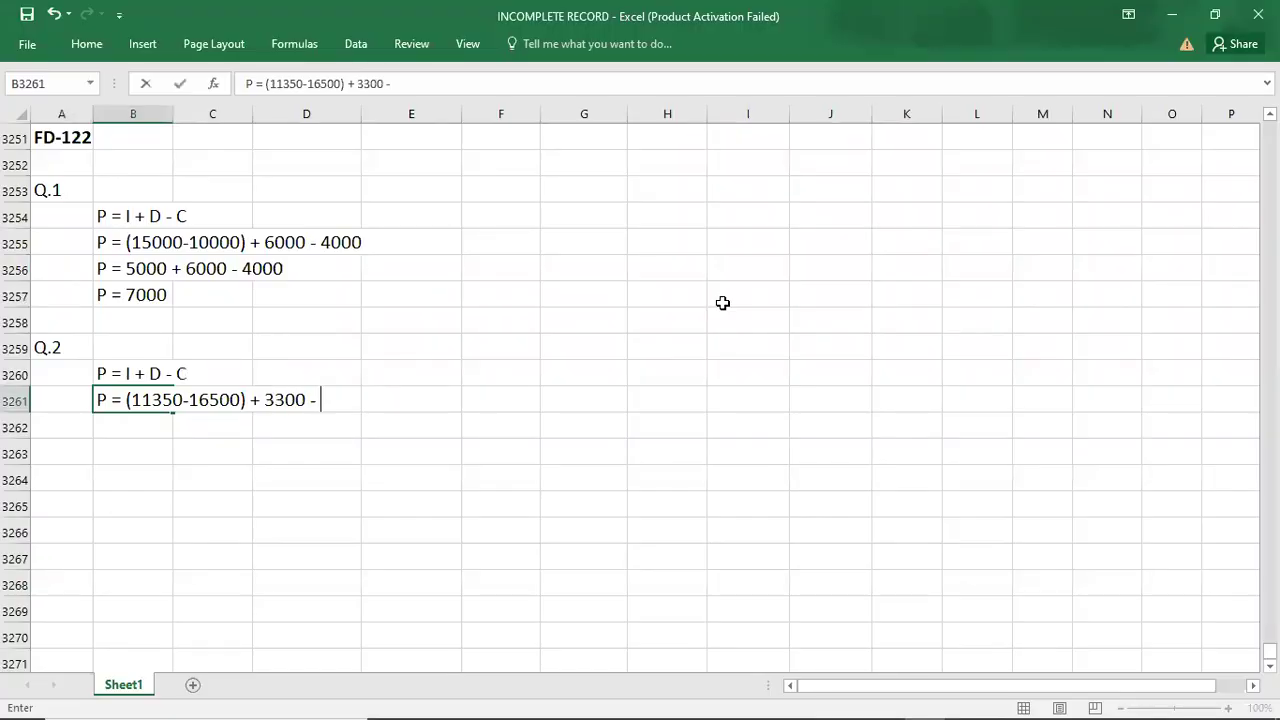
{"action": "key", "text": "alt+Tab"}
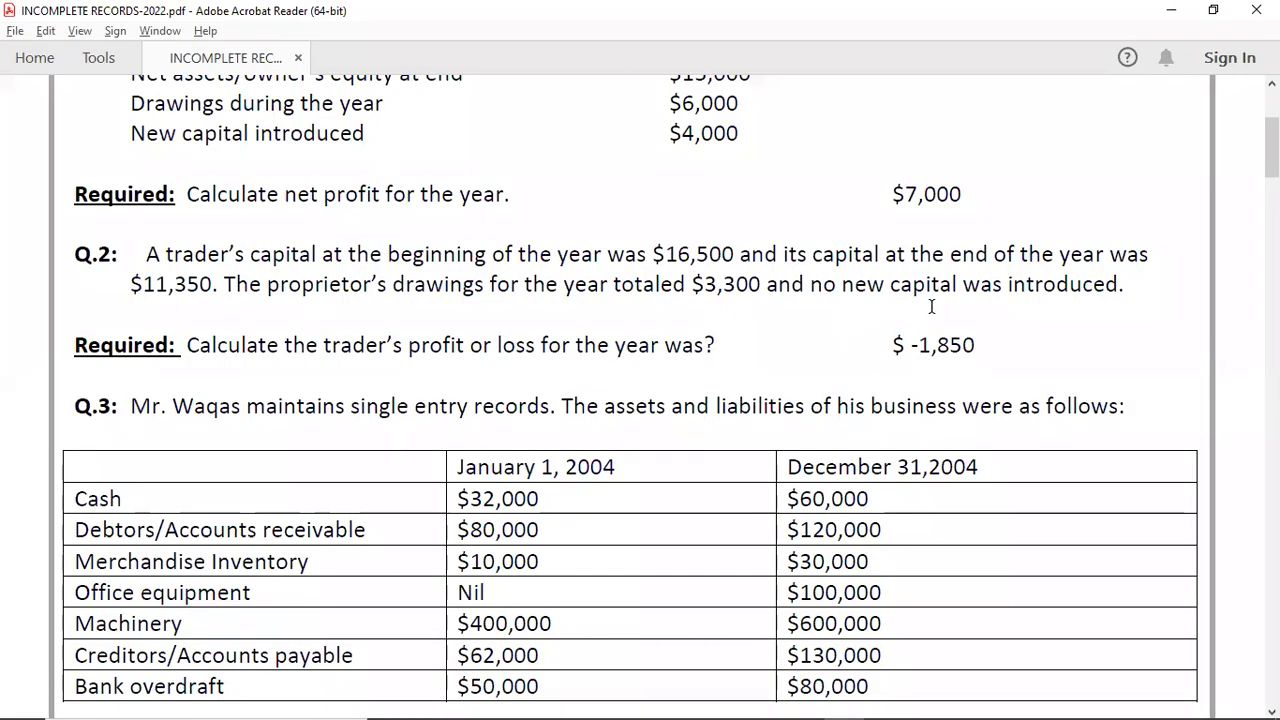
{"action": "key", "text": "alt+Tab"}
{"action": "type", "text": "0"}
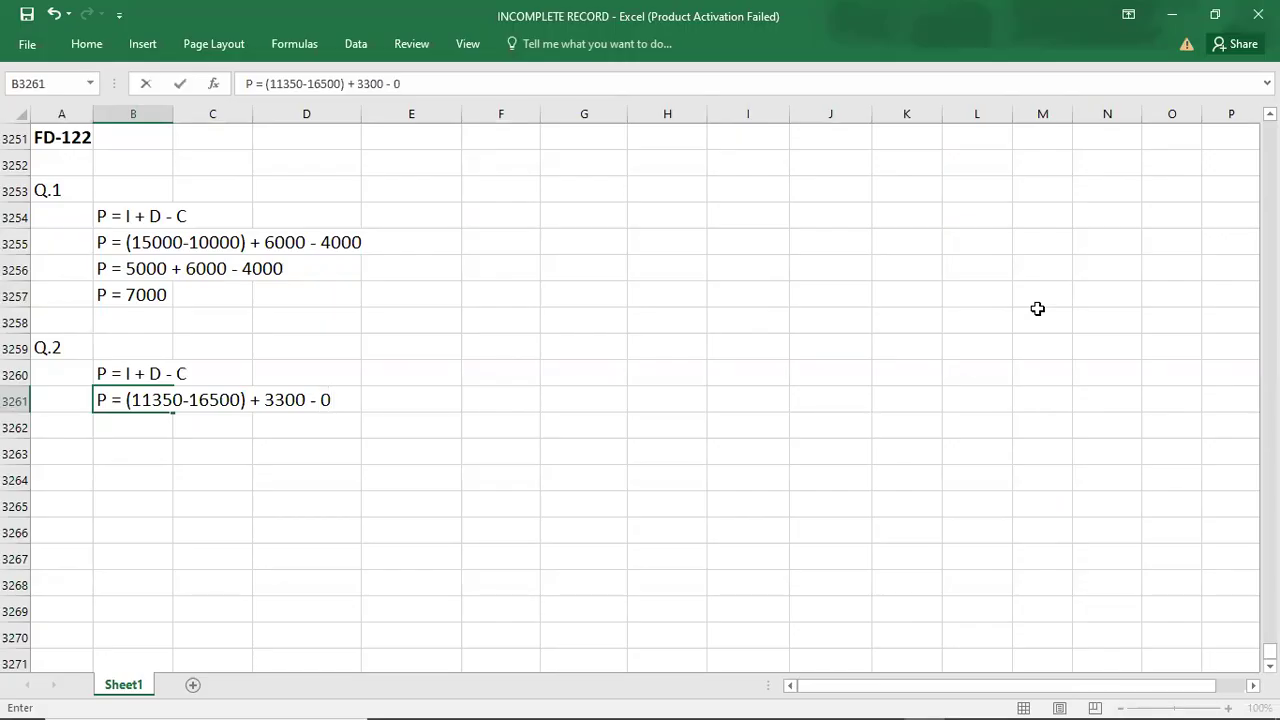
{"action": "key", "text": "Return"}
{"action": "type", "text": "P ="}
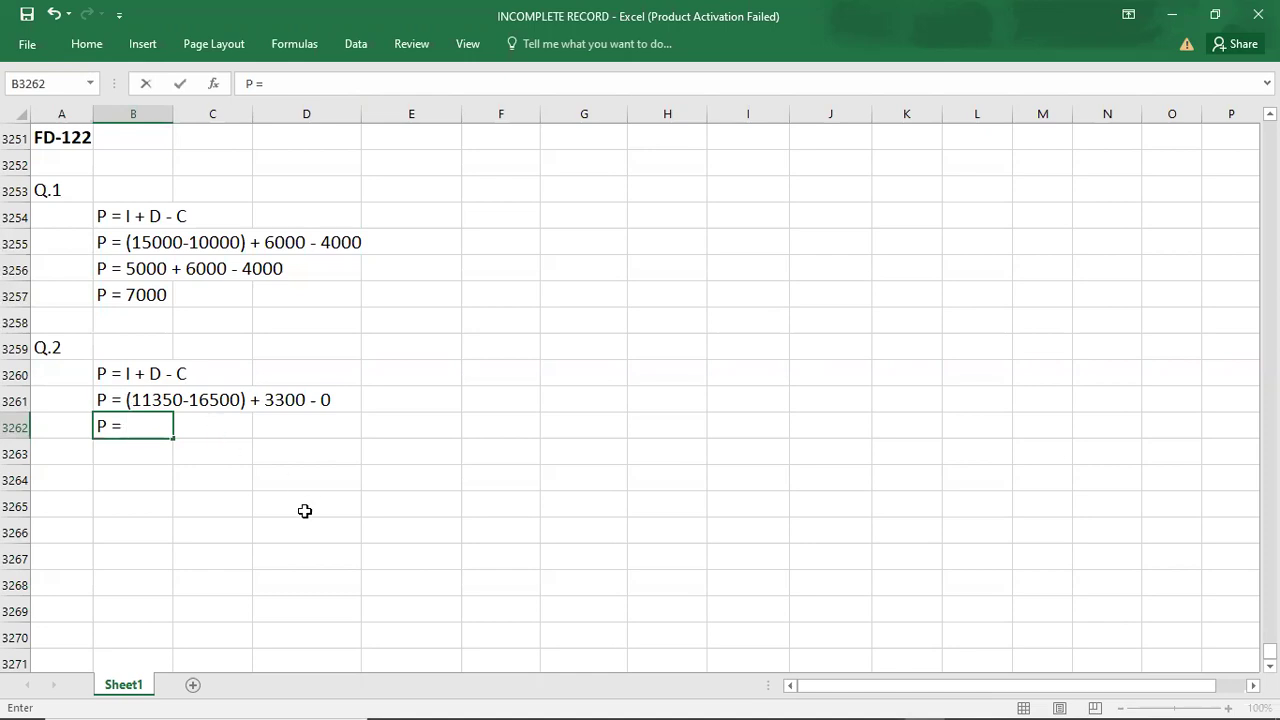
{"action": "type", "text": "1850"}
{"action": "key", "text": "BackSpace"}
{"action": "key", "text": "BackSpace"}
{"action": "key", "text": "BackSpace"}
{"action": "key", "text": "BackSpace"}
{"action": "type", "text": "5150"}
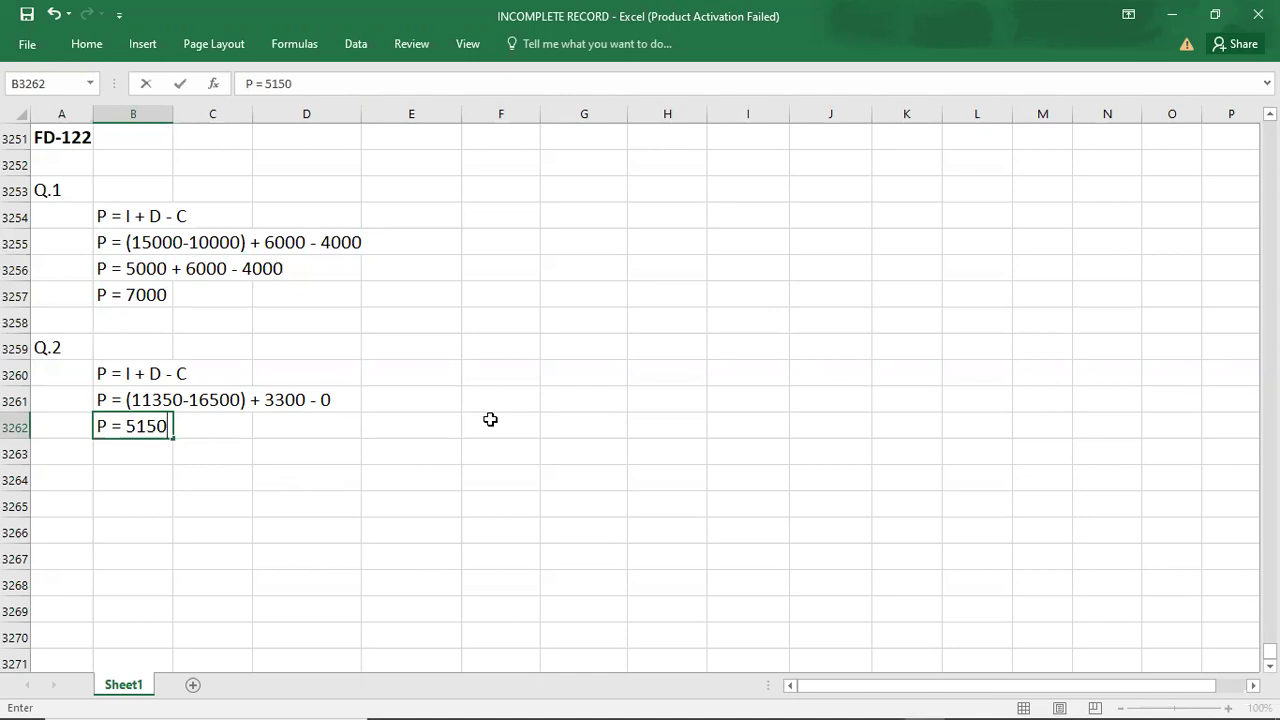
{"action": "key", "text": "BackSpace"}
{"action": "key", "text": "BackSpace"}
{"action": "key", "text": "BackSpace"}
{"action": "key", "text": "BackSpace"}
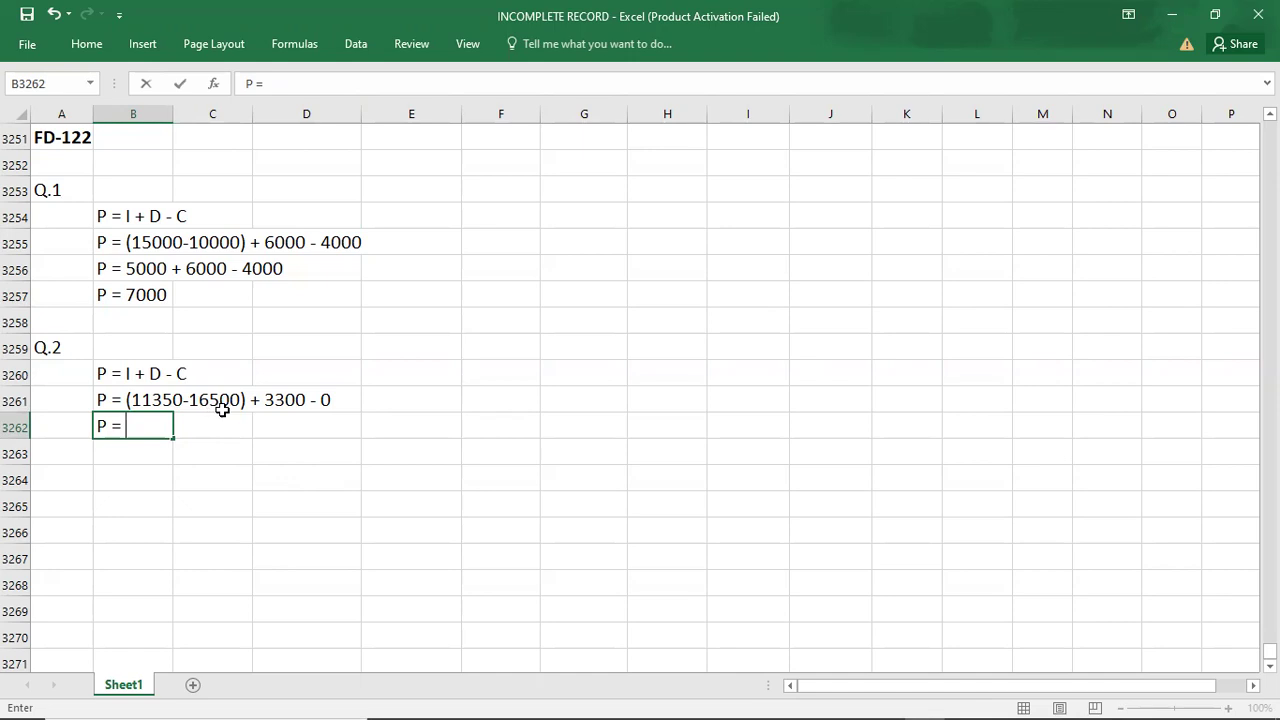
- Complete B3262 as P = -5150 + 3300 and enter the result line P = -1850 in B3263
{"action": "type", "text": "5150 + 3300"}
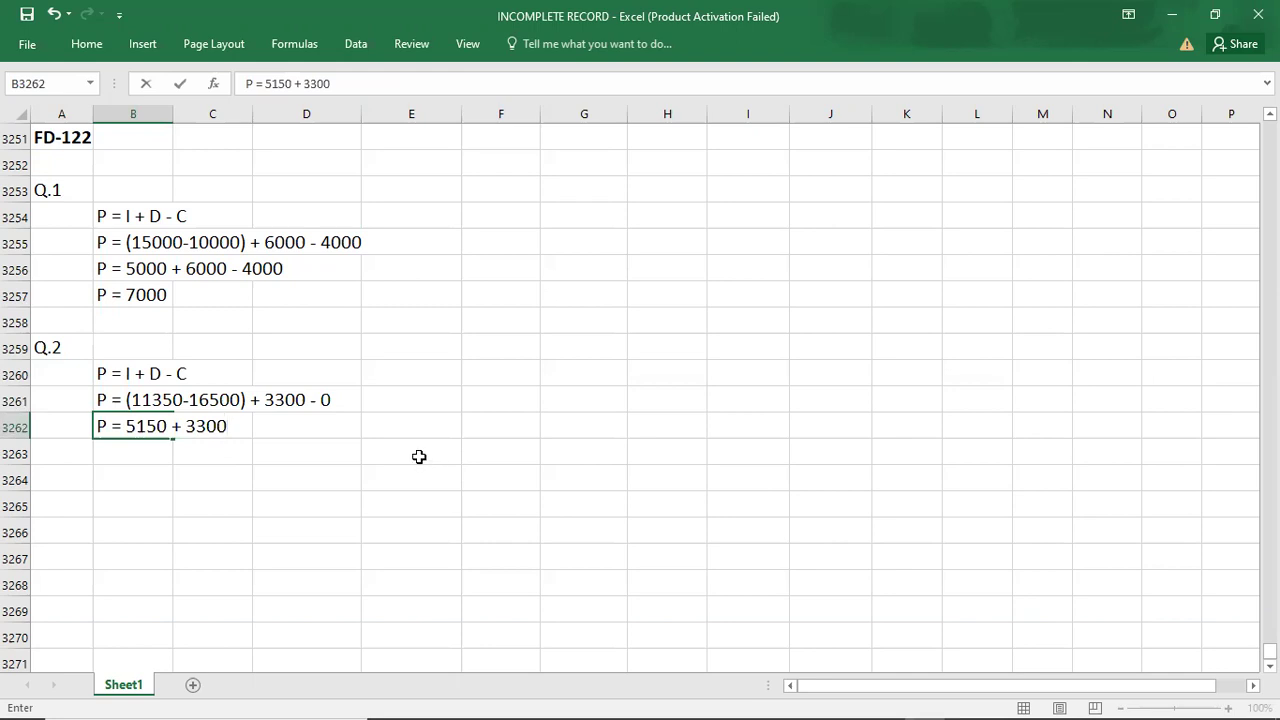
{"action": "left_click", "coordinate": [124, 426]}
{"action": "type", "text": "-"}
{"action": "key", "text": "Return"}
{"action": "type", "text": "P = -1850"}
{"action": "key", "text": "Return"}
- Label the next question Q.3 in A3265, leaving a blank row below the Q.2 working
{"action": "key", "text": "Return"}
{"action": "key", "text": "Left"}
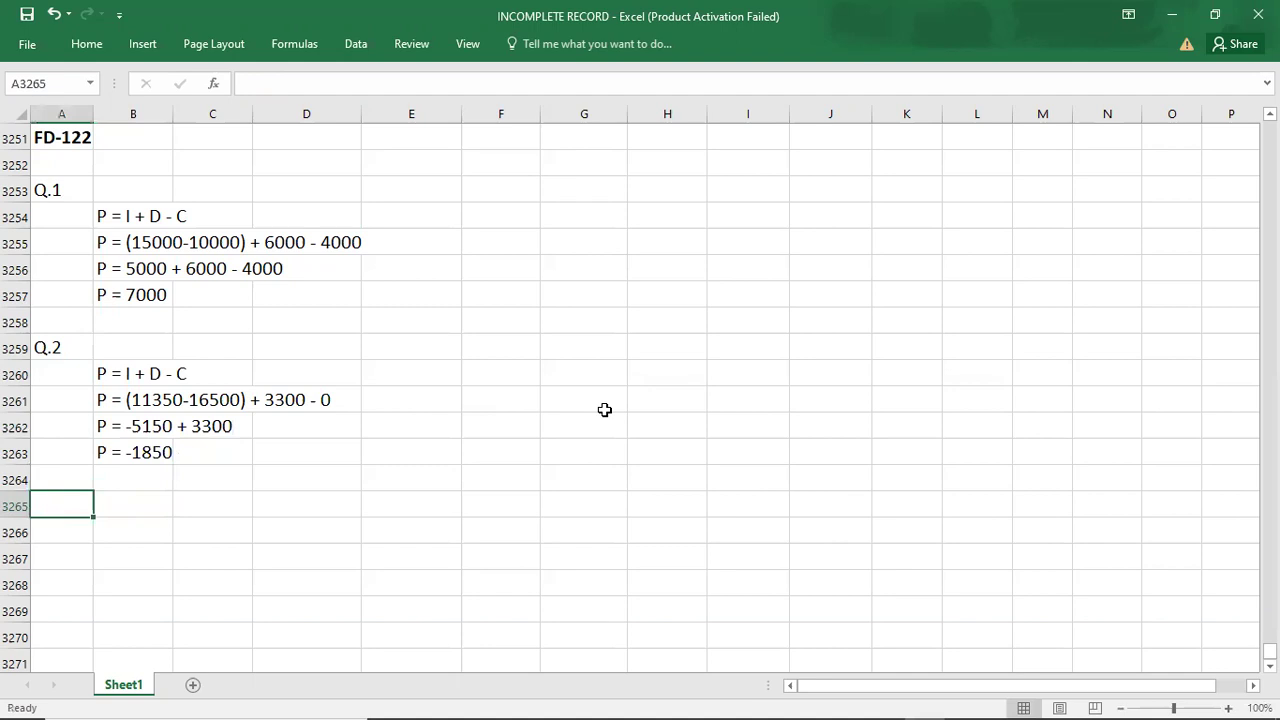
{"action": "type", "text": "Q.4"}
{"action": "key", "text": "BackSpace"}
{"action": "type", "text": "3"}
{"action": "key", "text": "Return"}
{"action": "key", "text": "Right"}
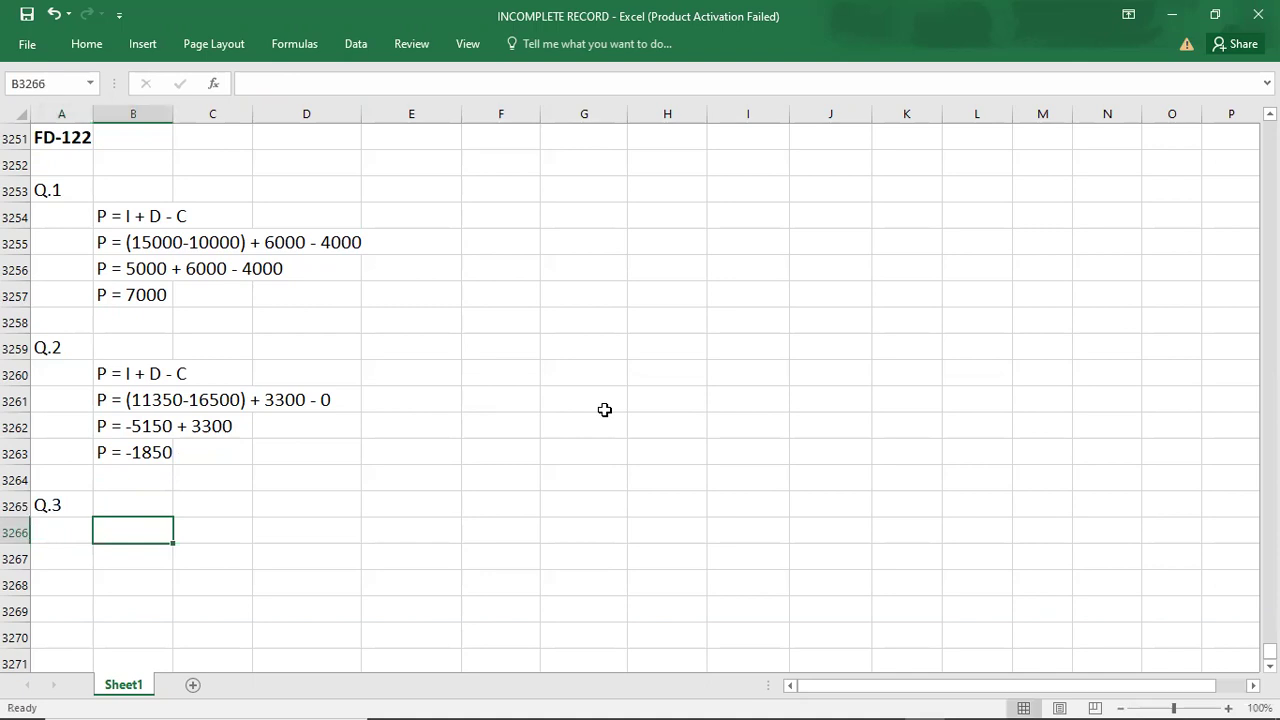
- Read question 3 in the PDF, and in Excel enter CAPITAL AT START = ASSETS - LIABILITIES in B3266
{"action": "key", "text": "alt+Tab"}
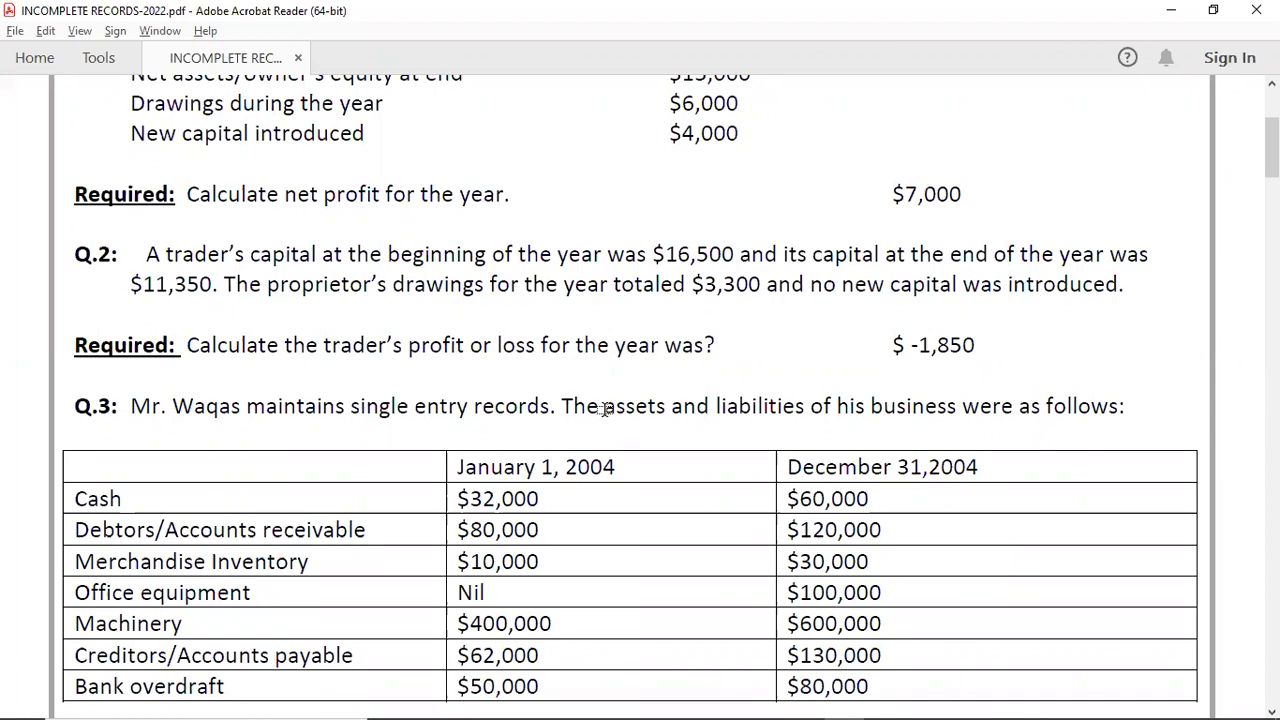
{"action": "key", "text": "alt+Tab"}
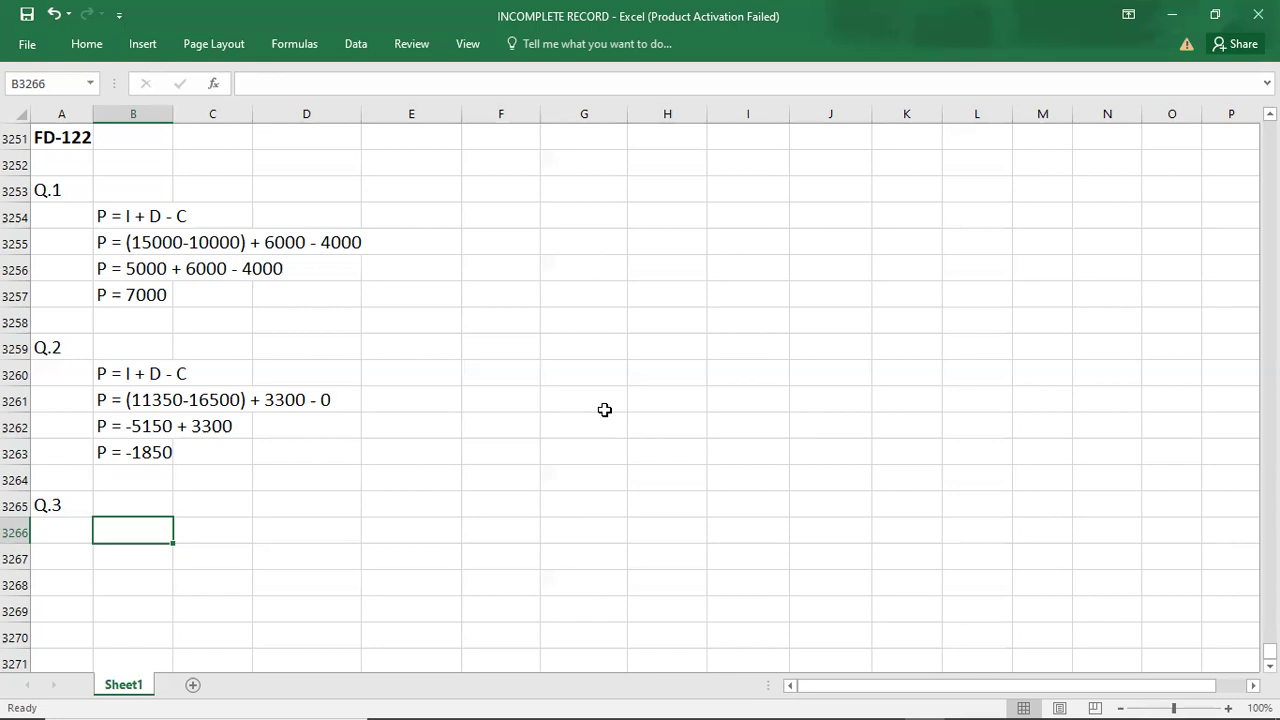
{"action": "key", "text": "alt+Tab"}
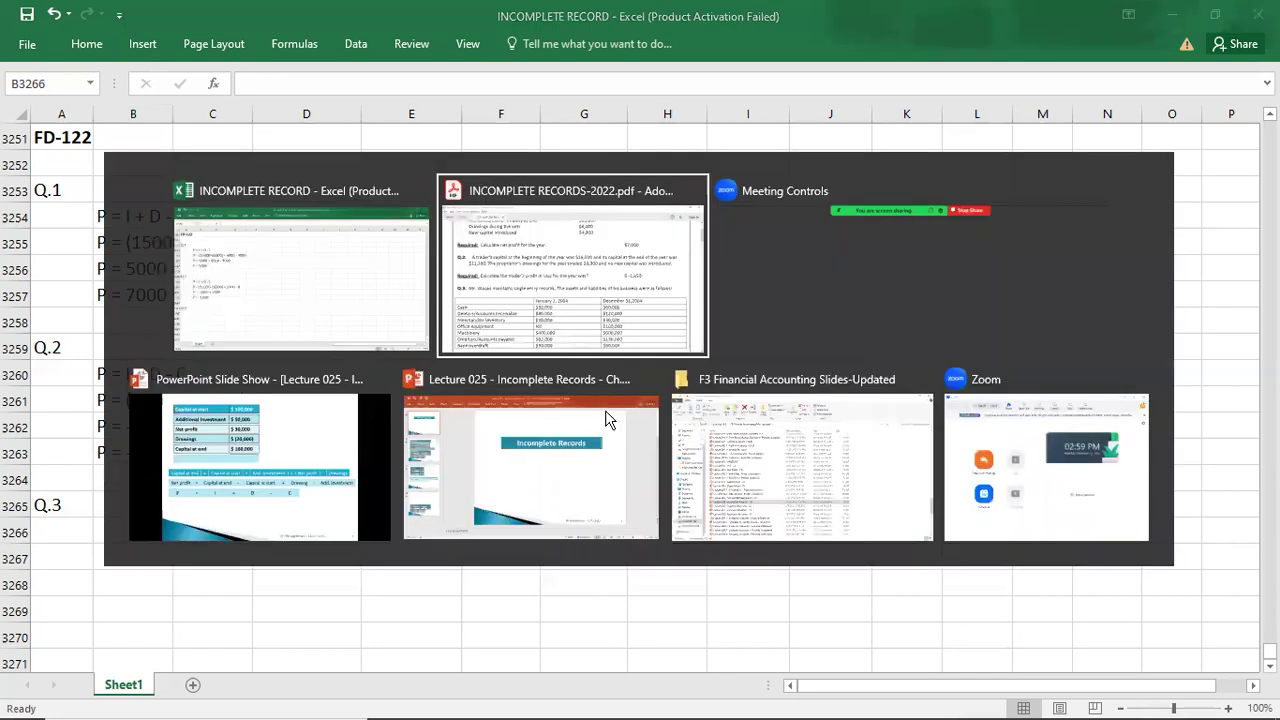
{"action": "scroll", "coordinate": [603, 407], "scroll_direction": "down", "scroll_amount": 4}
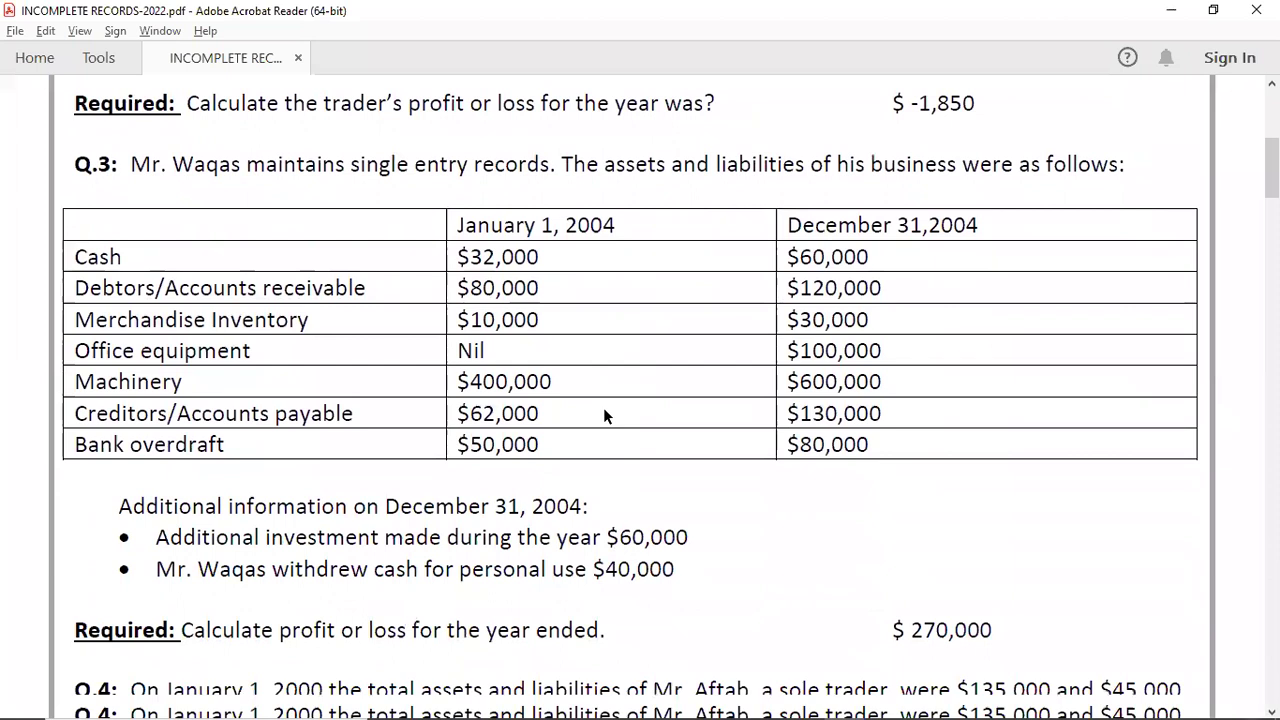
{"action": "scroll", "coordinate": [603, 415], "scroll_direction": "up", "scroll_amount": 1}
{"action": "scroll", "coordinate": [604, 413], "scroll_direction": "down", "scroll_amount": 1}
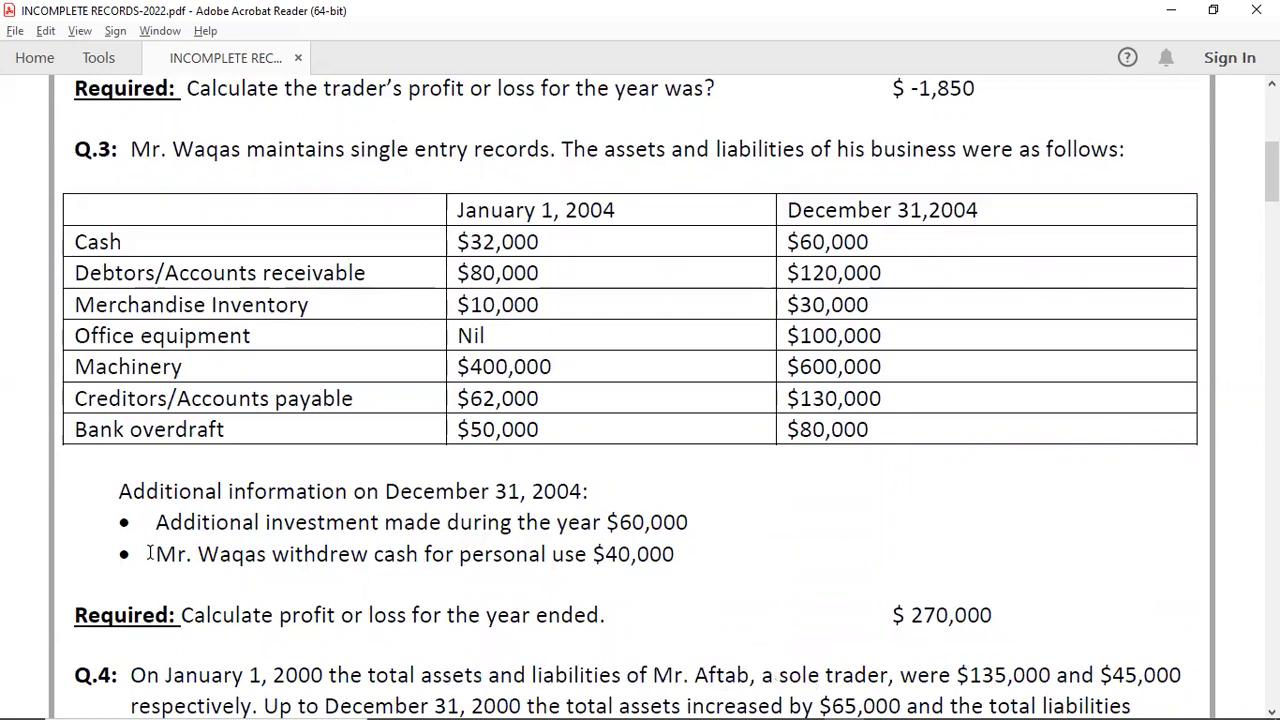
{"action": "key", "text": "alt+Tab"}
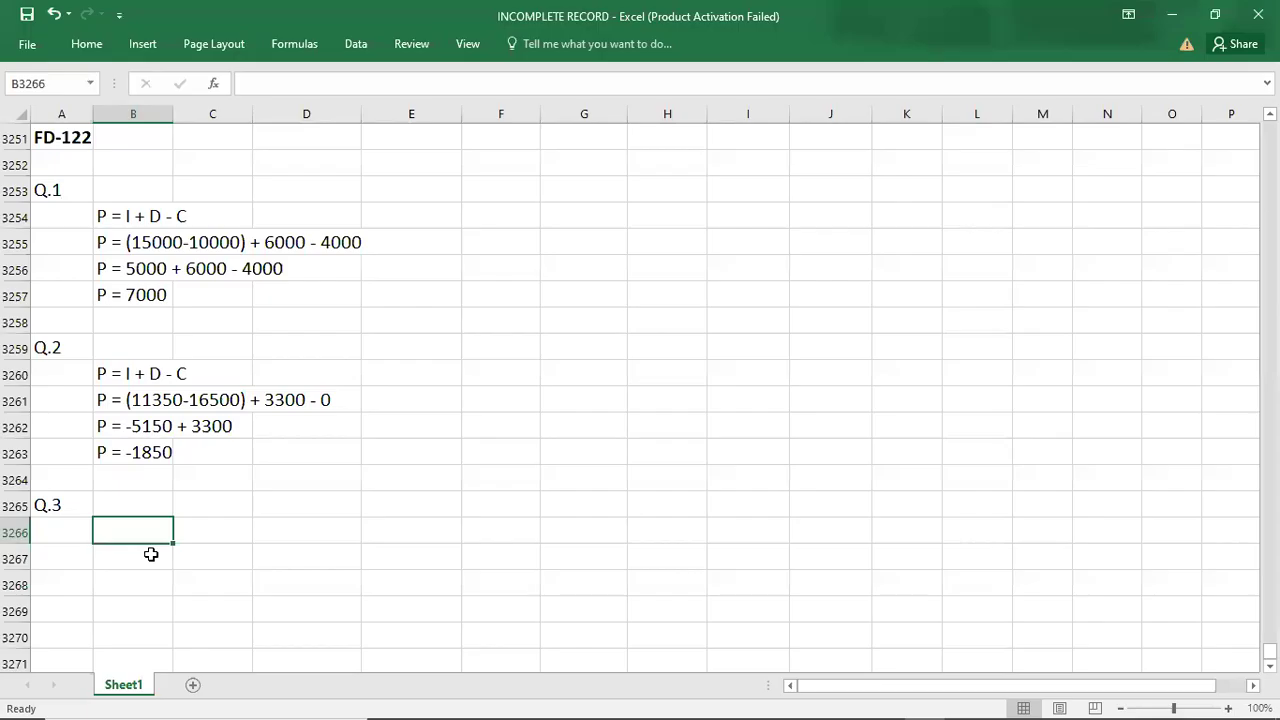
{"action": "type", "text": "CAP"}
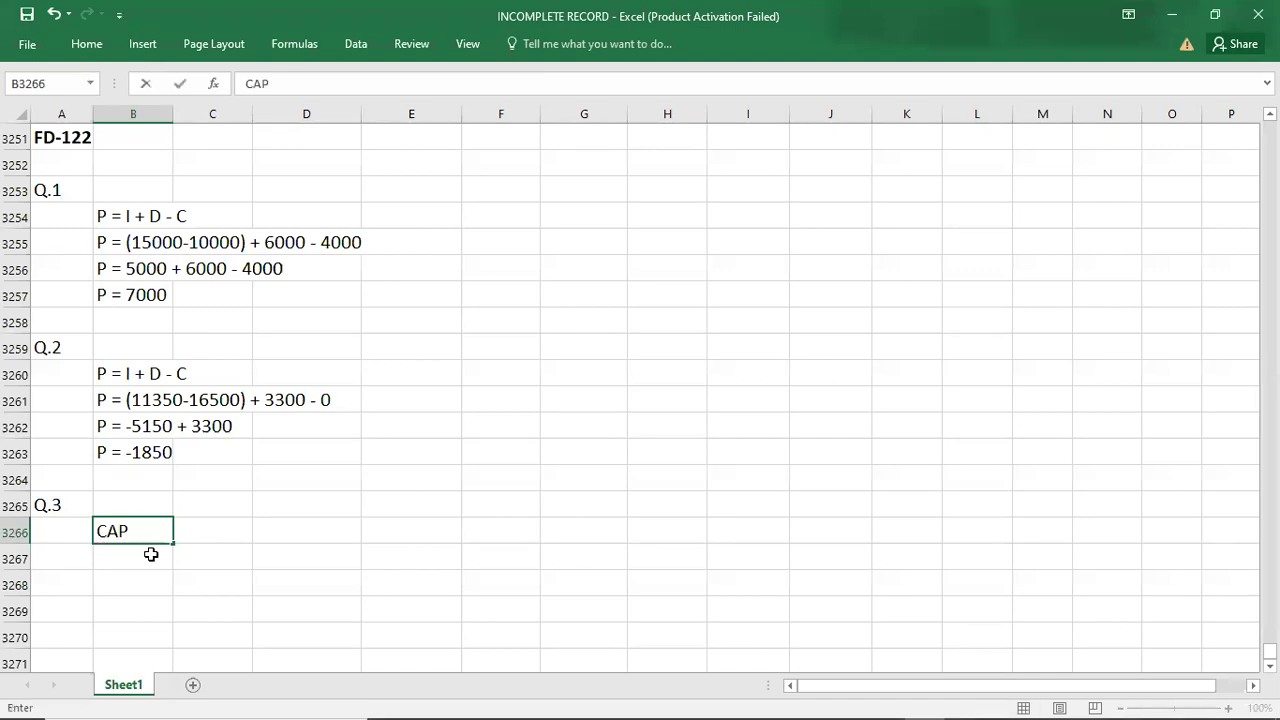
{"action": "type", "text": "ITAL AT ST"}
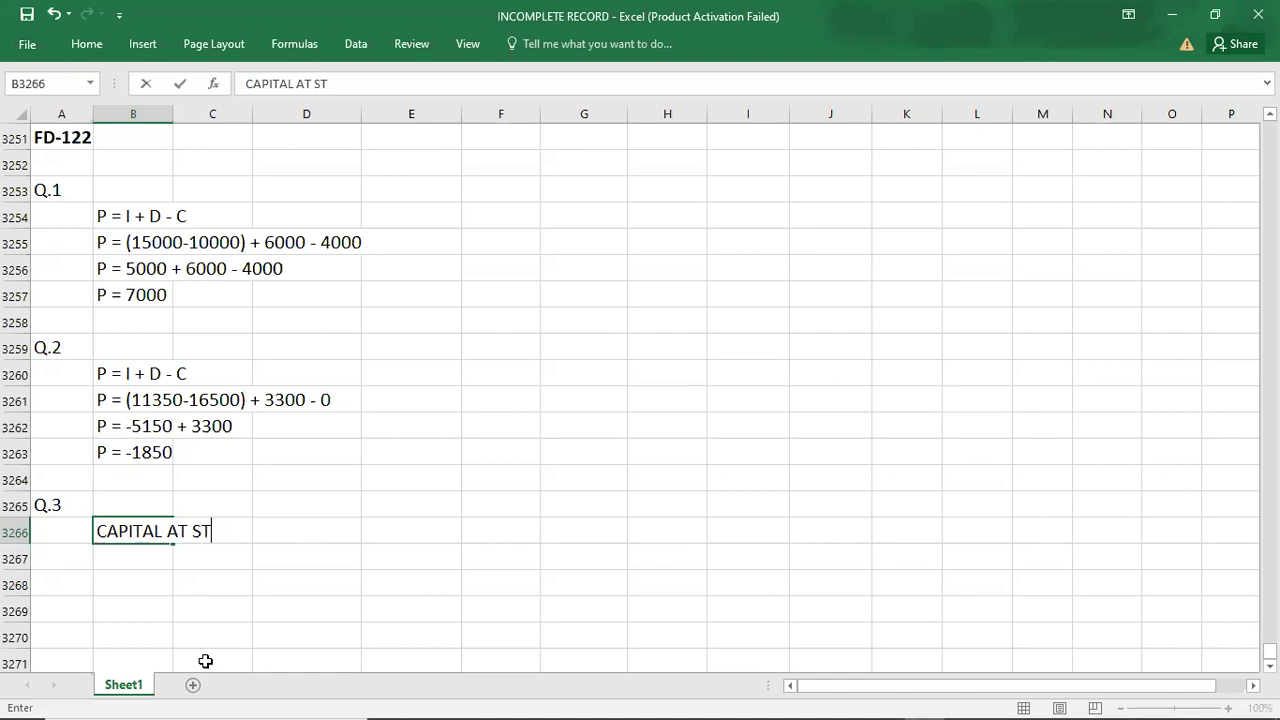
{"action": "type", "text": "ART  = AS"}
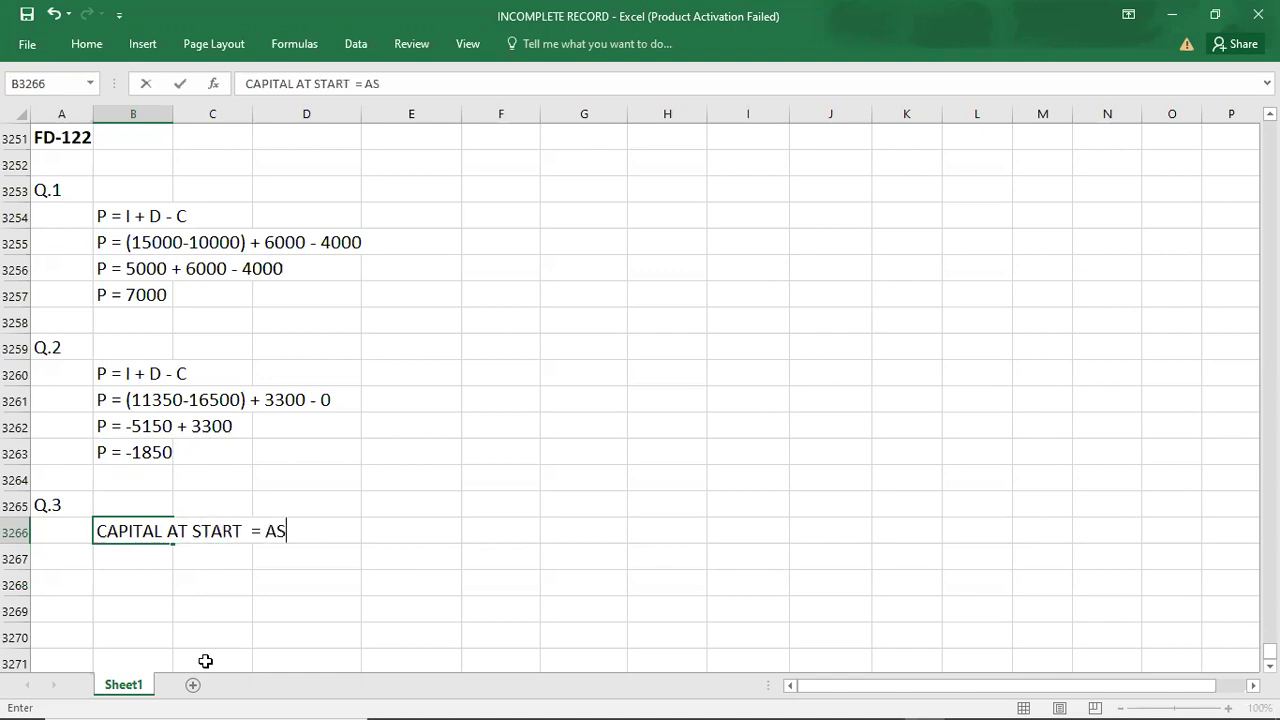
{"action": "type", "text": "SETS - LIABILITIES"}
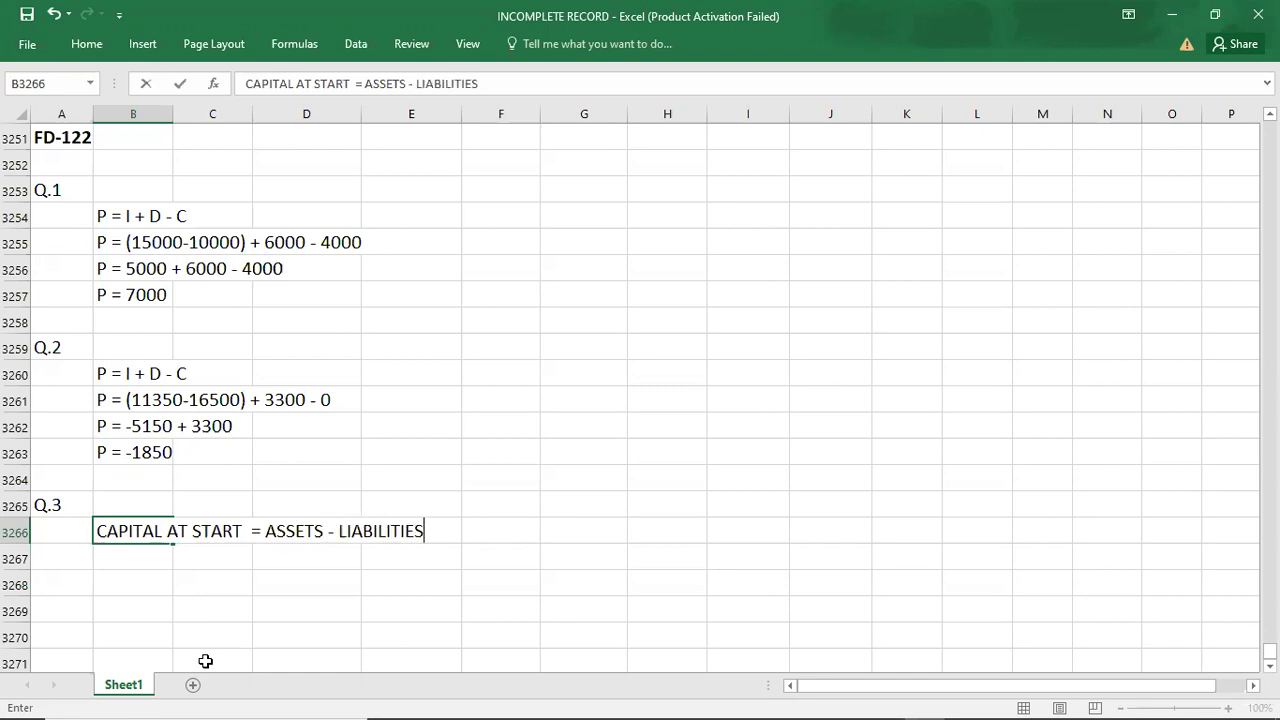
{"action": "key", "text": "Return"}
- Start the substitution line in B3267 with CAPITAL AT START =, reusing the B3266 text without its ASSETS - LIABILITIES part
{"action": "key", "text": "Down"}
{"action": "key", "text": "Down"}
{"action": "key", "text": "Down"}
{"action": "key", "text": "Down"}
{"action": "key", "text": "Down"}
{"action": "key", "text": "Down"}
{"action": "key", "text": "Down"}
{"action": "key", "text": "Down"}
{"action": "key", "text": "Down"}
{"action": "key", "text": "Down"}
{"action": "key", "text": "Down"}
{"action": "key", "text": "Down"}
{"action": "key", "text": "Down"}
{"action": "key", "text": "Down"}
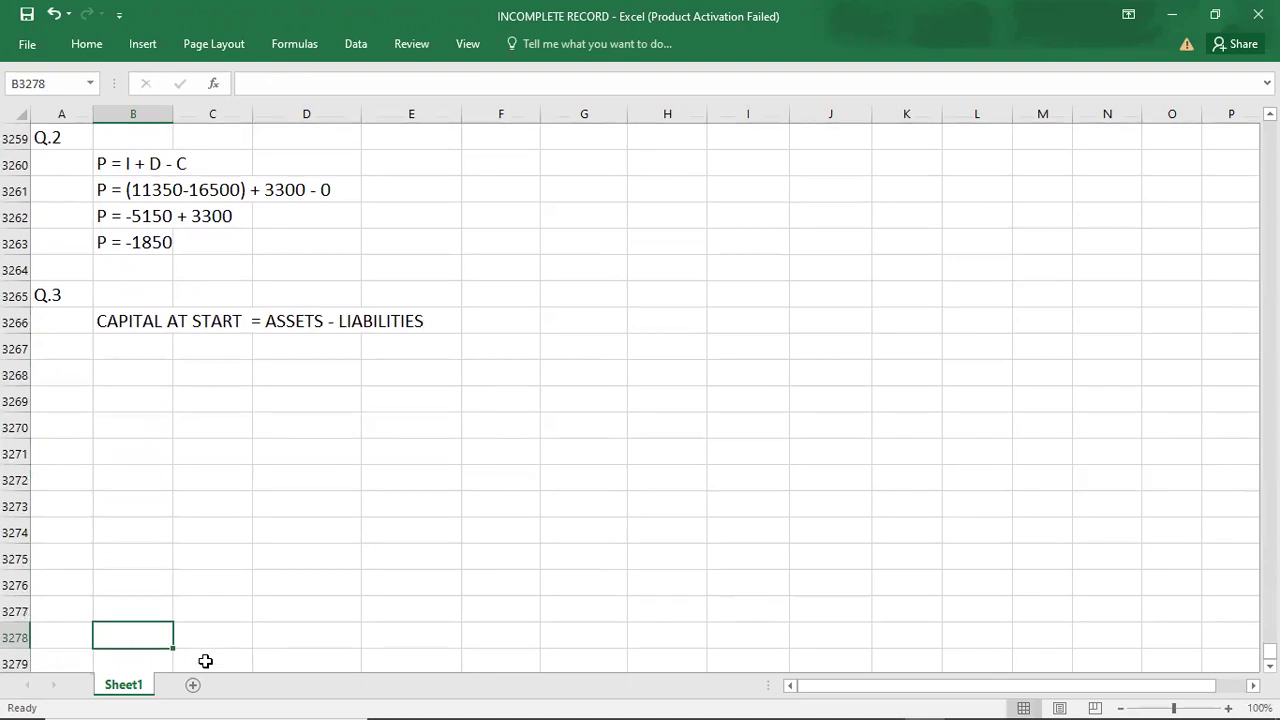
{"action": "scroll", "coordinate": [205, 661], "scroll_direction": "down", "scroll_amount": 1}
{"action": "left_click", "coordinate": [132, 221]}
{"action": "type", "text": "C"}
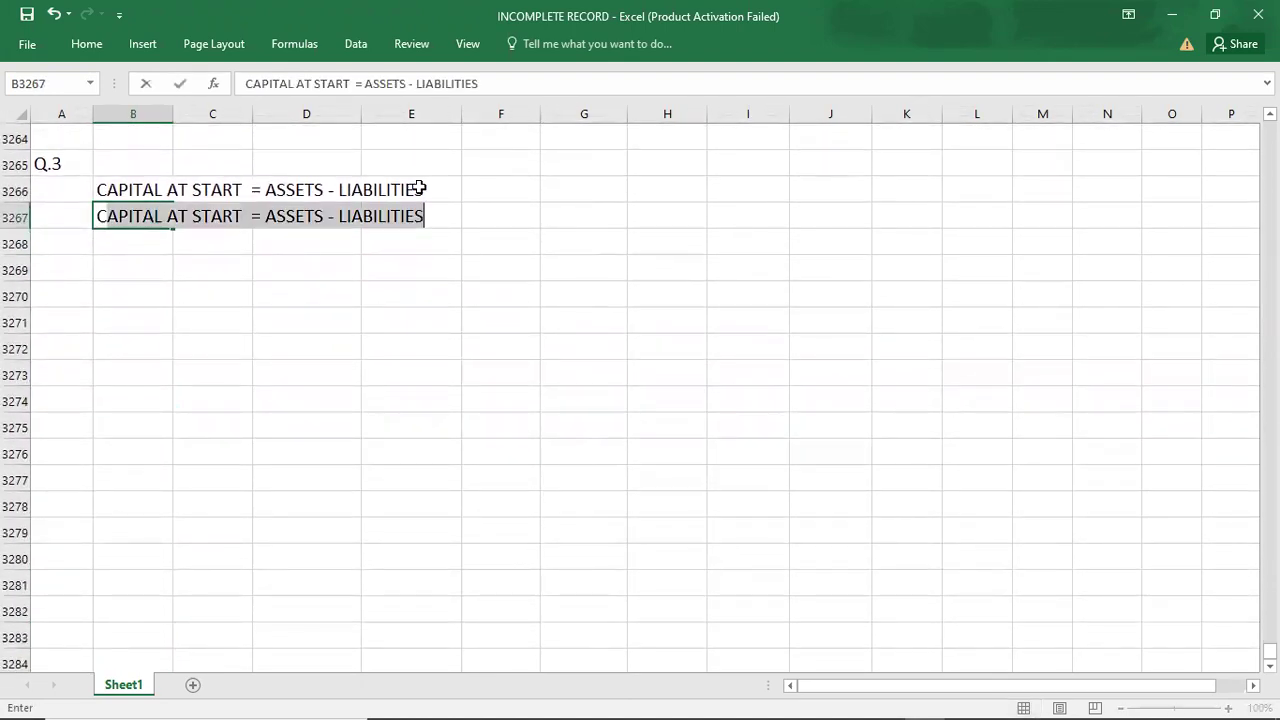
{"action": "left_click", "coordinate": [264, 218]}
{"action": "key", "text": "Delete"}
{"action": "key", "text": "Delete"}
{"action": "key", "text": "Delete"}
{"action": "key", "text": "Delete"}
{"action": "key", "text": "Delete"}
{"action": "key", "text": "Delete"}
{"action": "key", "text": "Delete"}
{"action": "key", "text": "Delete"}
{"action": "key", "text": "Delete"}
{"action": "key", "text": "Delete"}
{"action": "key", "text": "Delete"}
{"action": "key", "text": "Delete"}
{"action": "key", "text": "Delete"}
{"action": "key", "text": "Delete"}
{"action": "key", "text": "Delete"}
{"action": "key", "text": "Delete"}
{"action": "key", "text": "Delete"}
{"action": "key", "text": "Delete"}
{"action": "key", "text": "Delete"}
{"action": "key", "text": "Delete"}
- Add the January 1, 2004 assets from Q.3 of the PDF to B3267 as 32000+80000+10000+400000
{"action": "key", "text": "alt+Tab"}
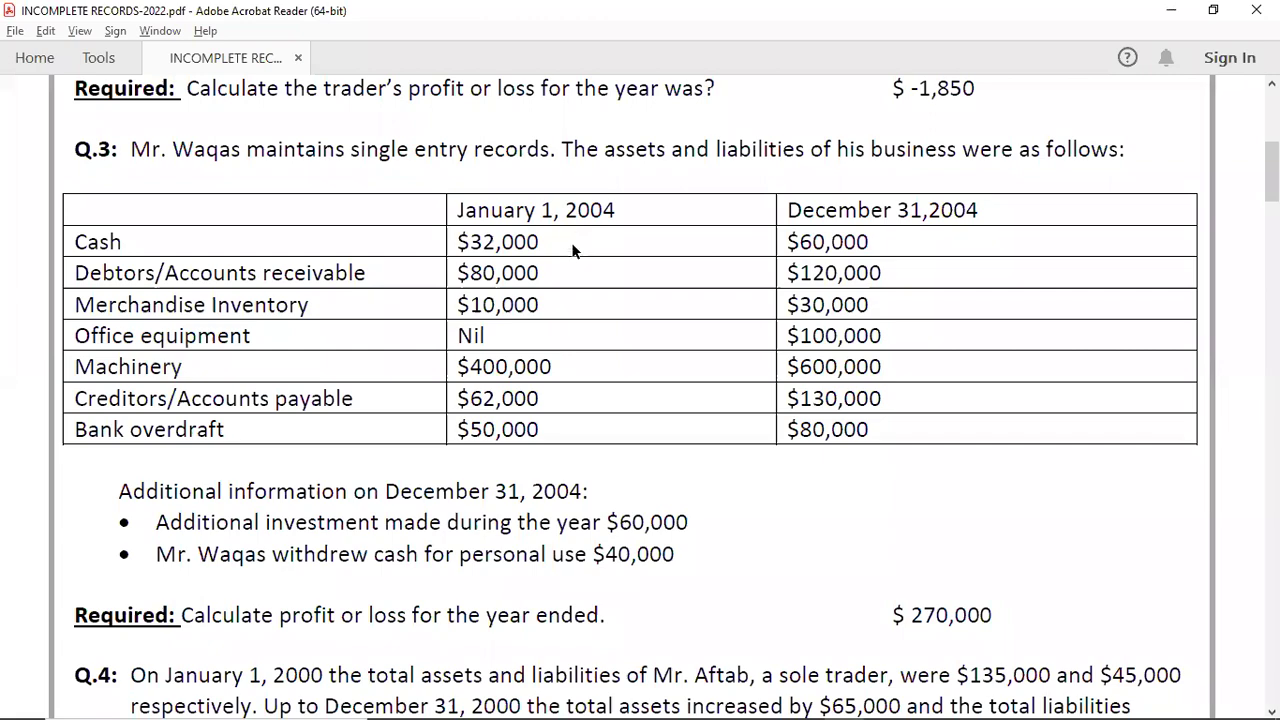
{"action": "key", "text": "alt+Tab"}
{"action": "type", "text": "32000+"}
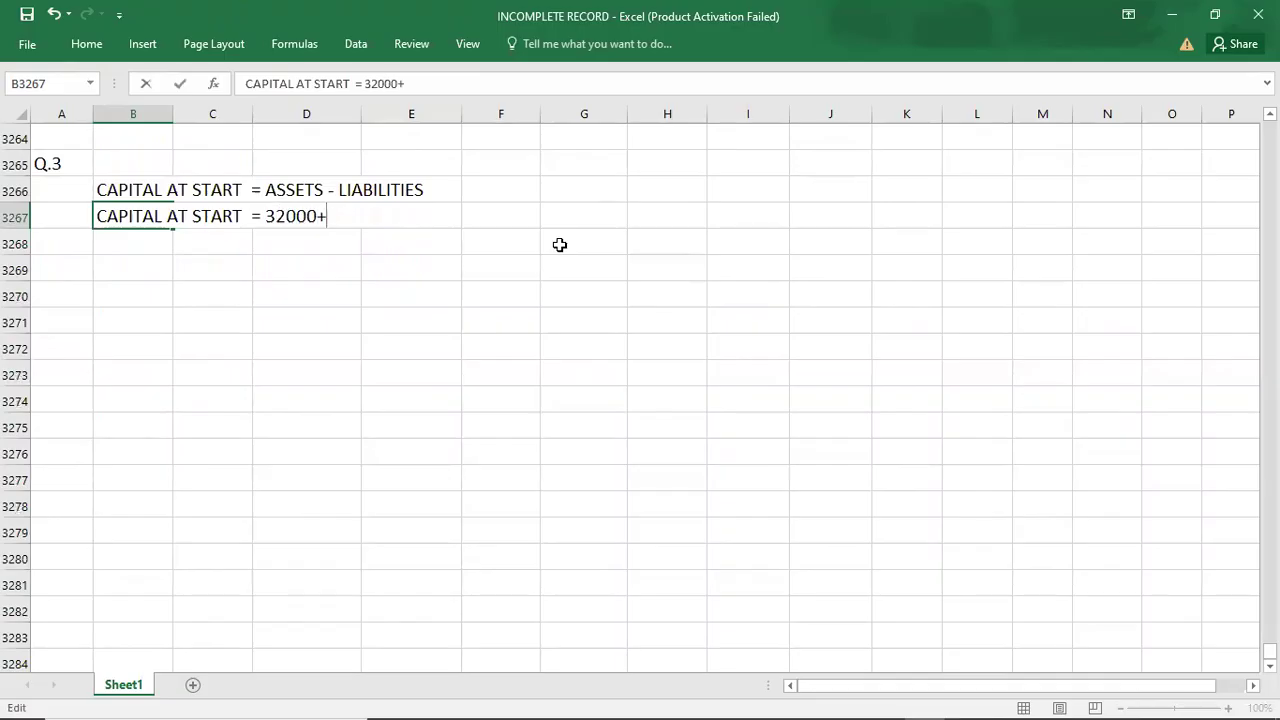
{"action": "key", "text": "alt+Tab"}
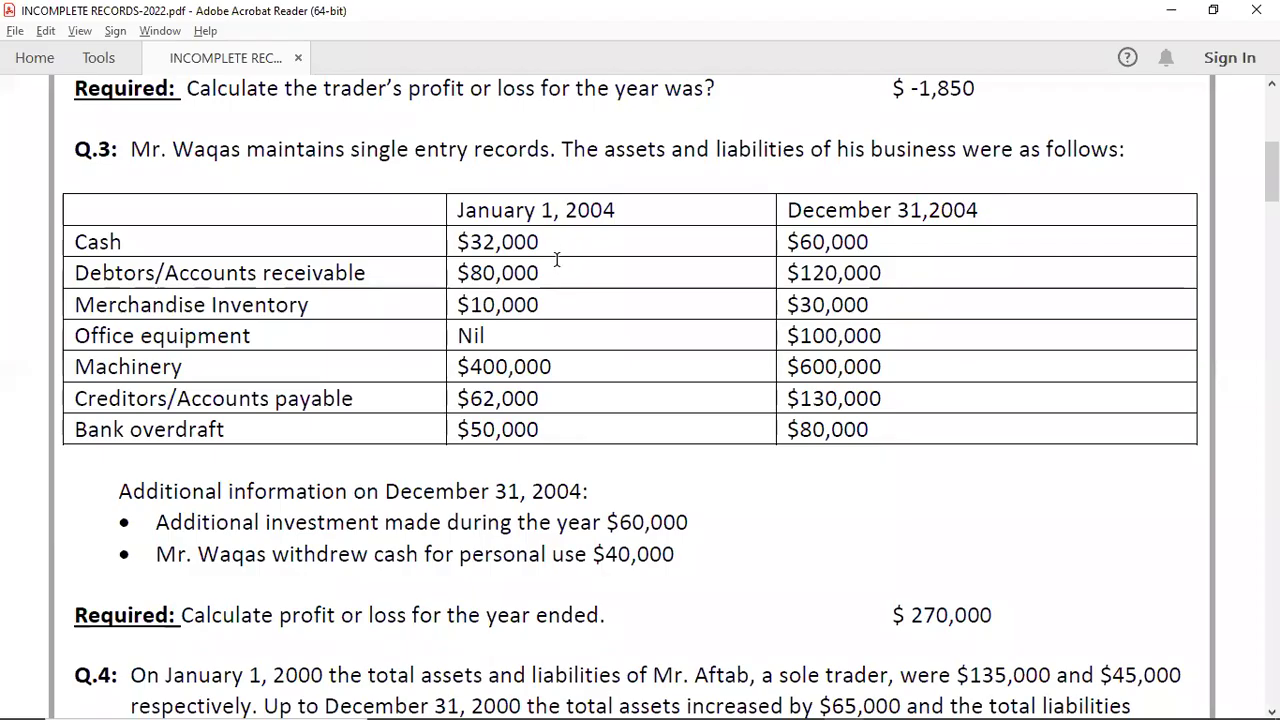
{"action": "key", "text": "alt+Tab"}
{"action": "type", "text": "80000+"}
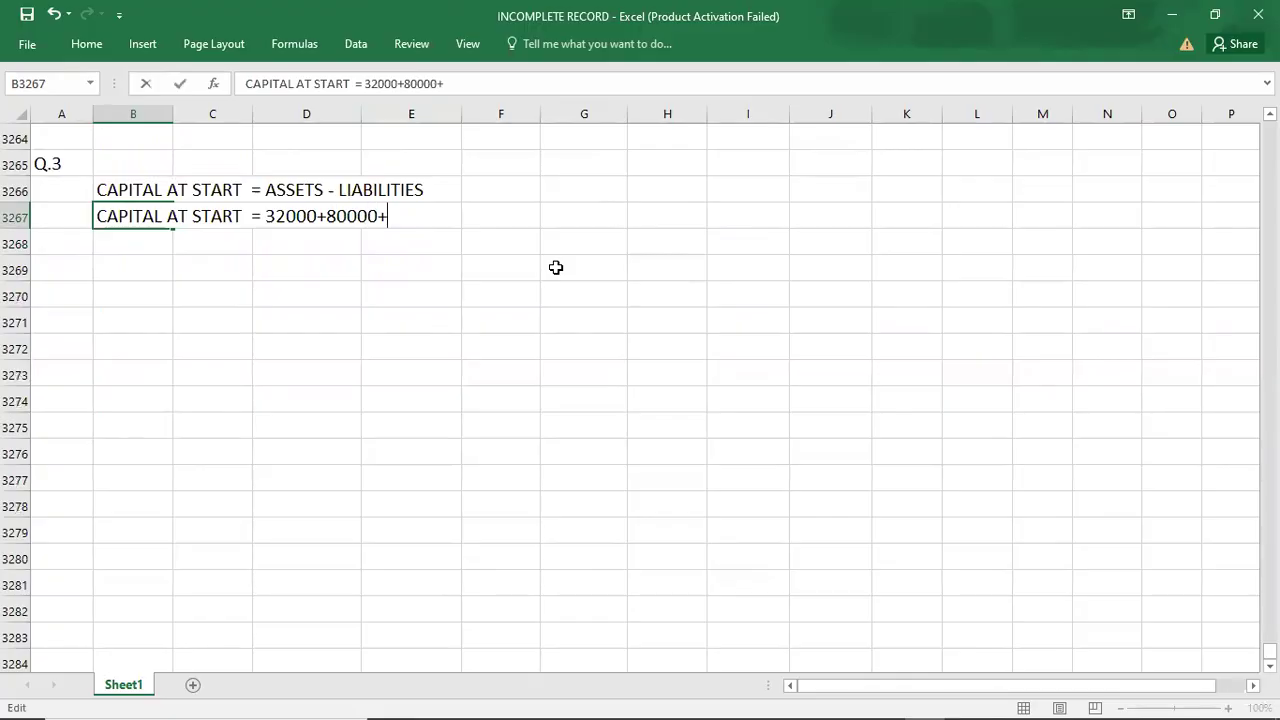
{"action": "key", "text": "alt+Tab"}
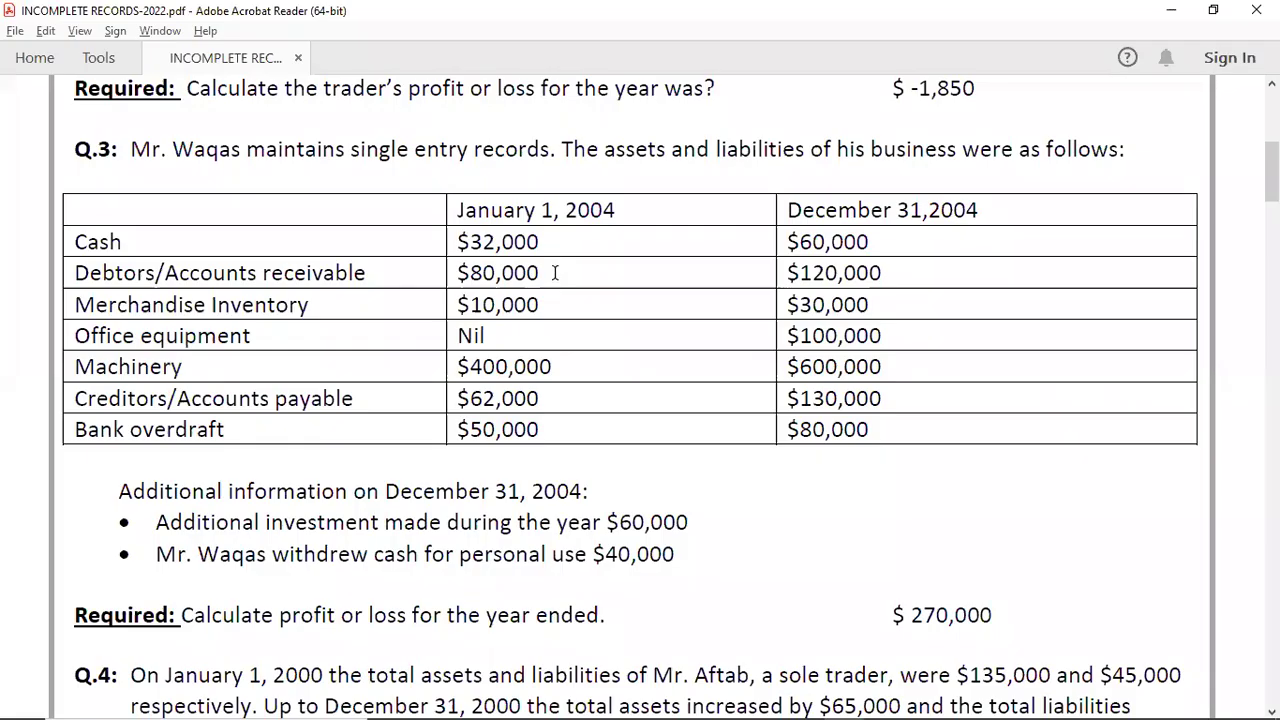
{"action": "key", "text": "alt+Tab"}
{"action": "type", "text": "10000+"}
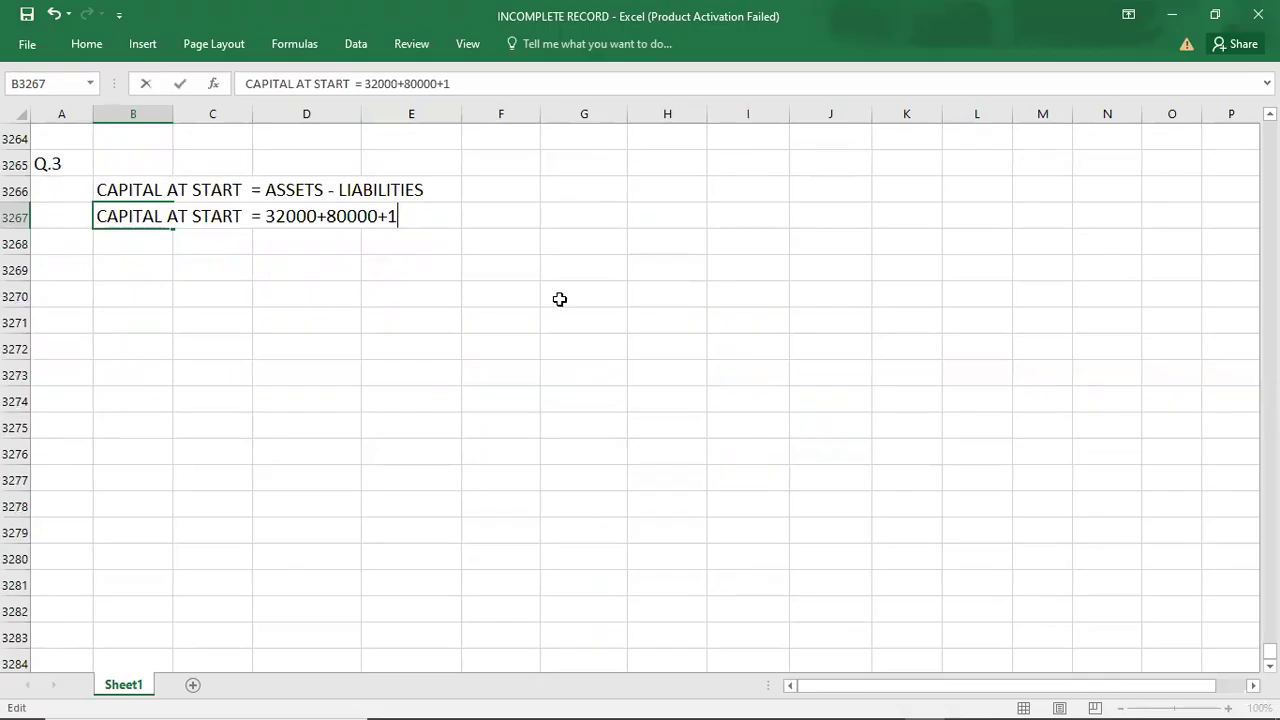
{"action": "key", "text": "alt+Tab"}
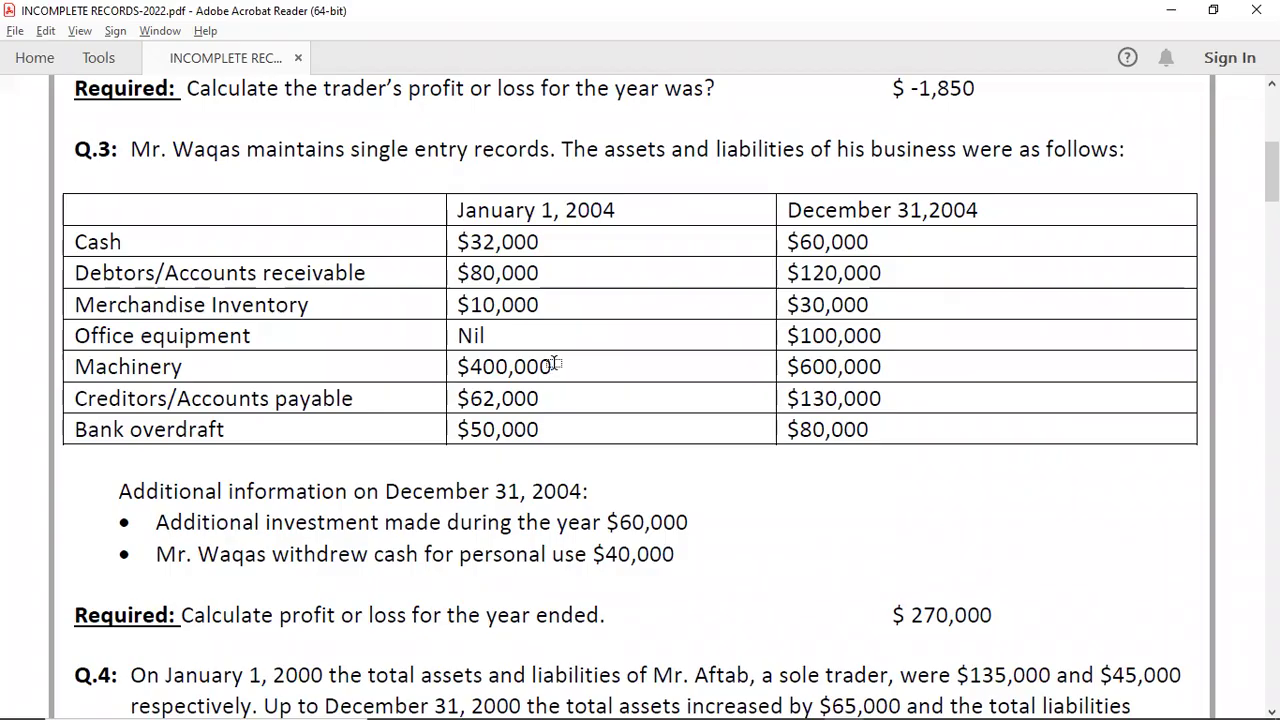
{"action": "key", "text": "alt+Tab"}
{"action": "type", "text": "400000+"}
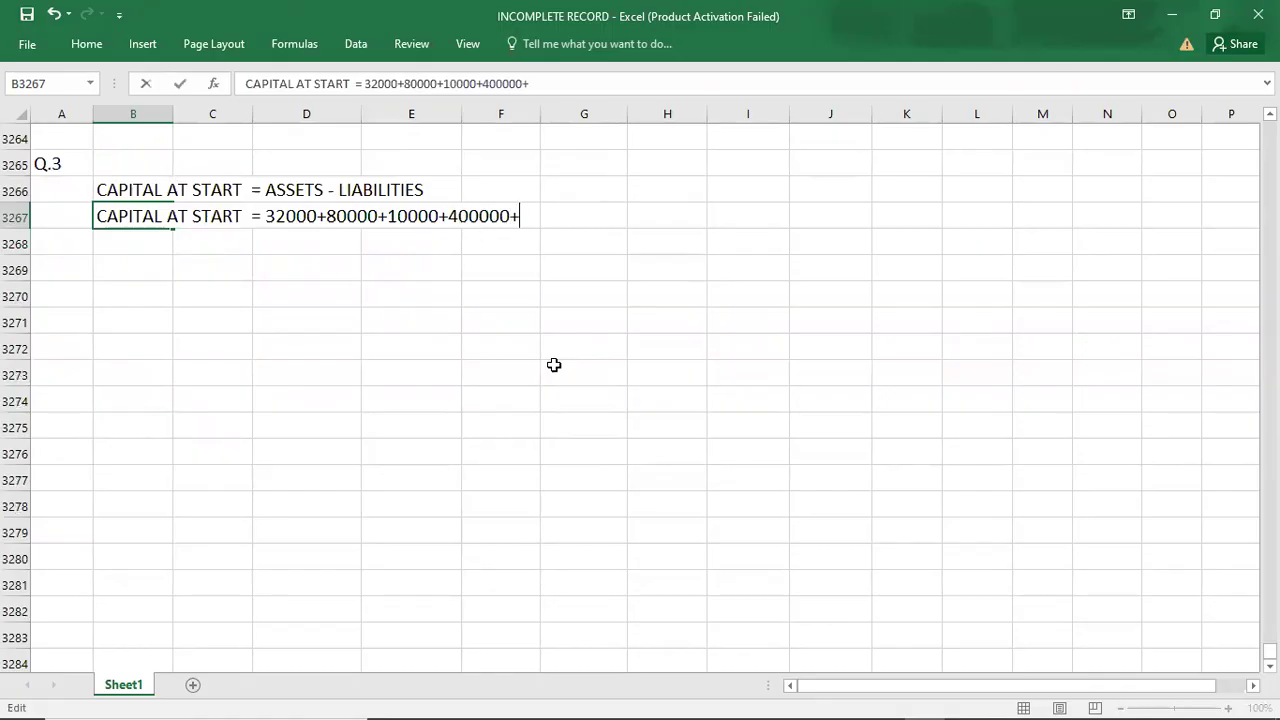
{"action": "key", "text": "alt+Tab"}
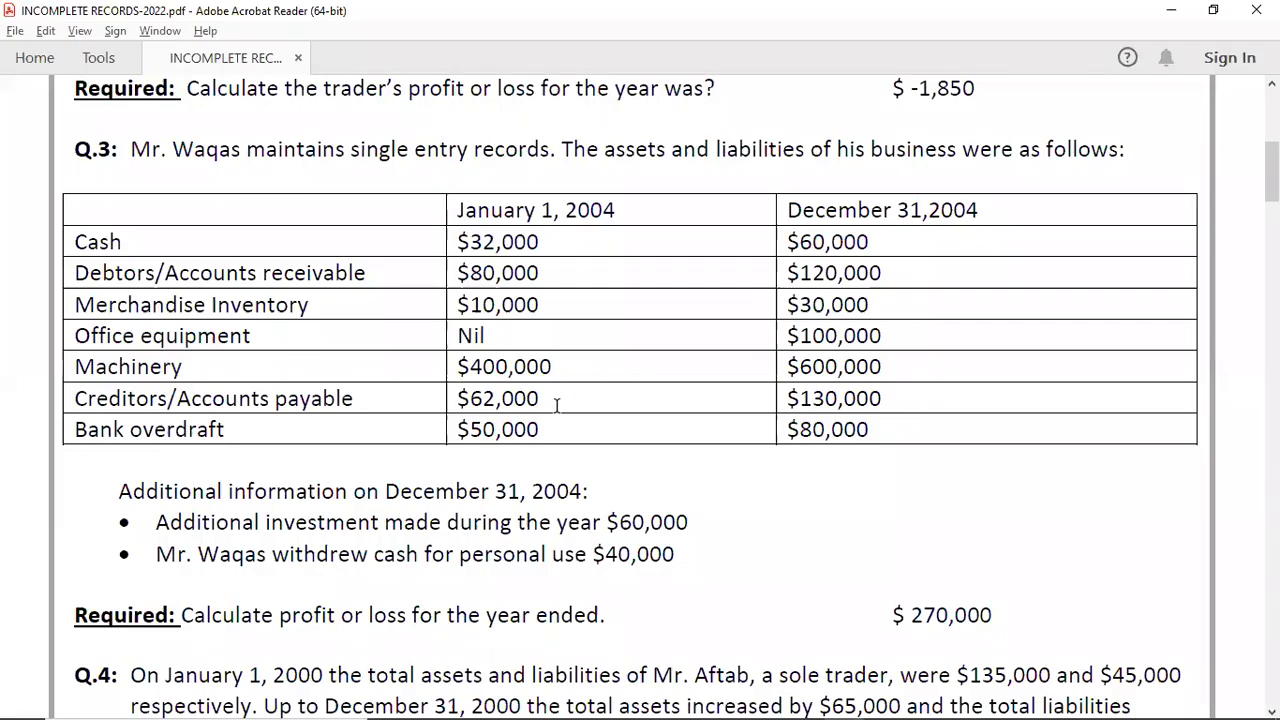
{"action": "key", "text": "alt+Tab"}
{"action": "type", "text": "-"}
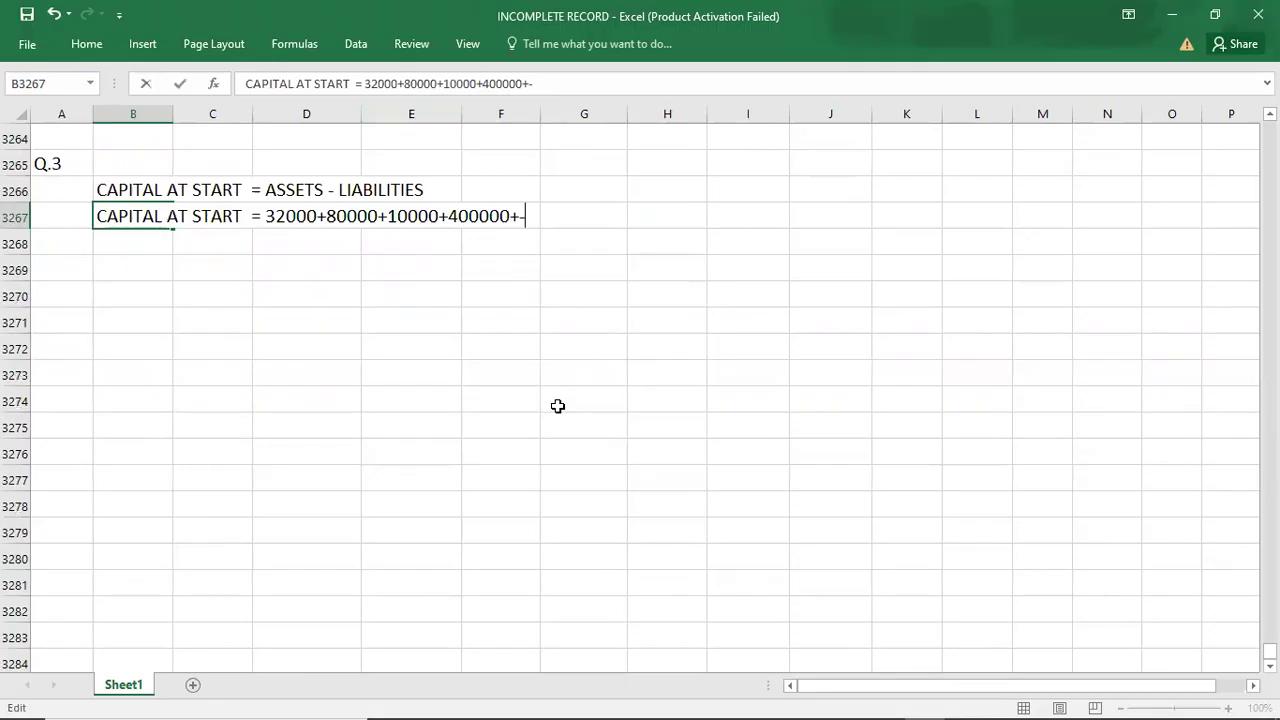
{"action": "type", "text": "62000"}
{"action": "key", "text": "alt+Tab"}
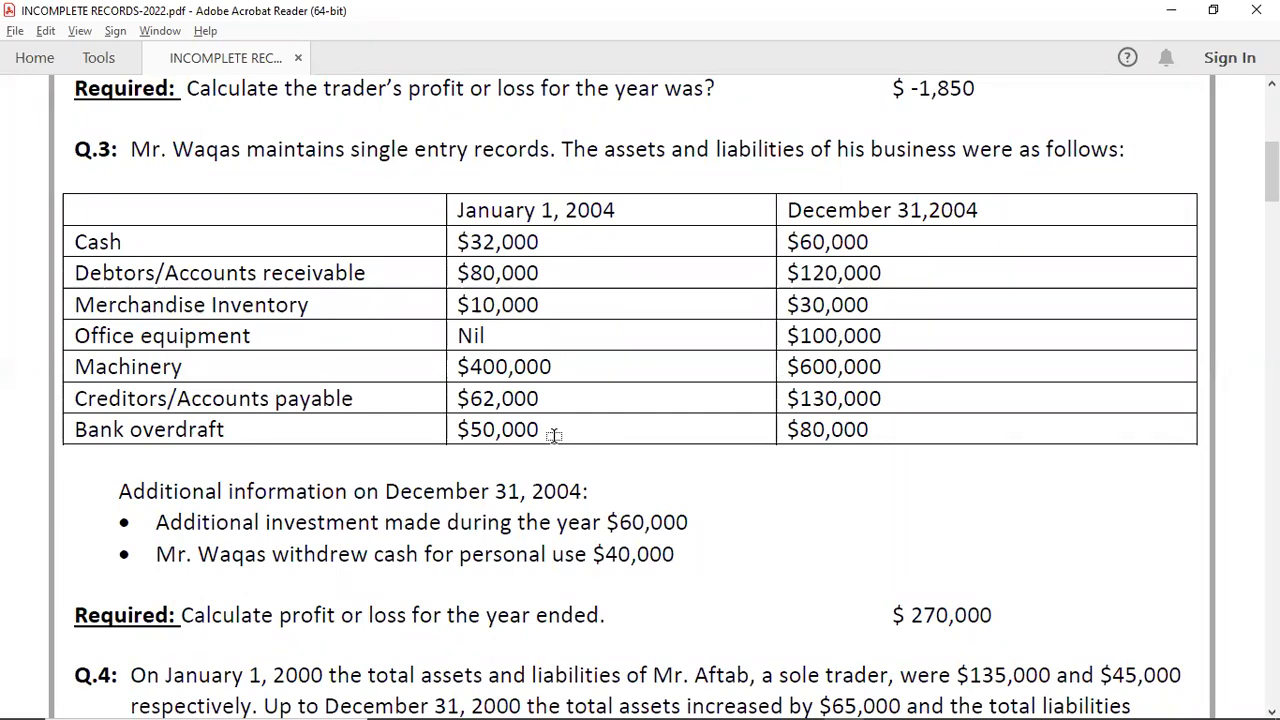
{"action": "key", "text": "alt+Tab"}
{"action": "left_click", "coordinate": [518, 217]}
{"action": "key", "text": "BackSpace"}
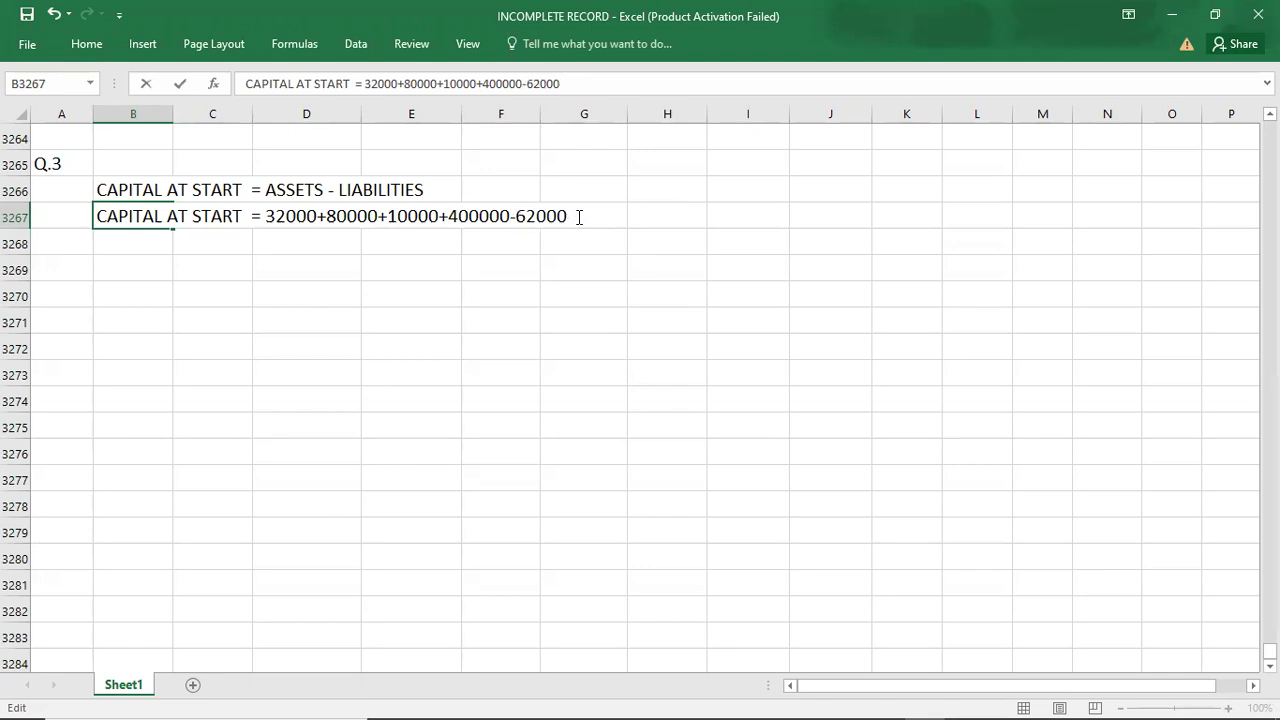
{"action": "type", "text": "-"}
{"action": "key", "text": "alt+Tab"}
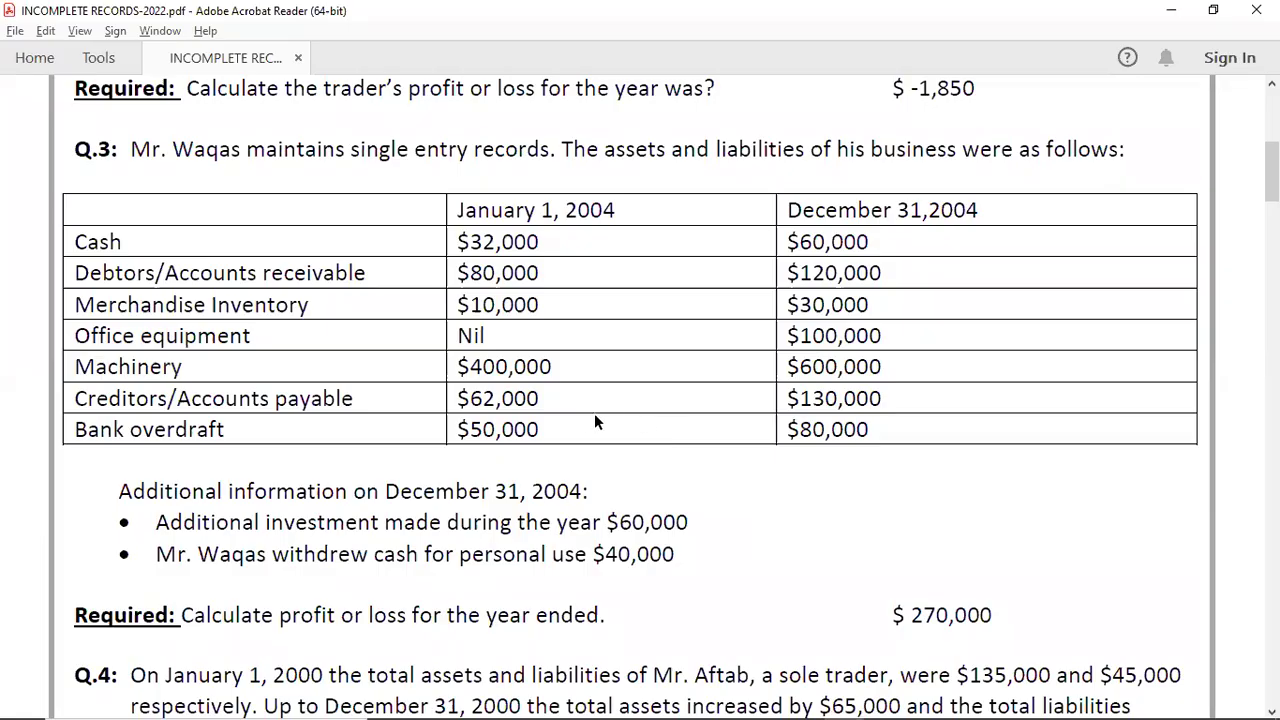
{"action": "key", "text": "alt+Tab"}
{"action": "type", "text": "50000"}
{"action": "key", "text": "Return"}
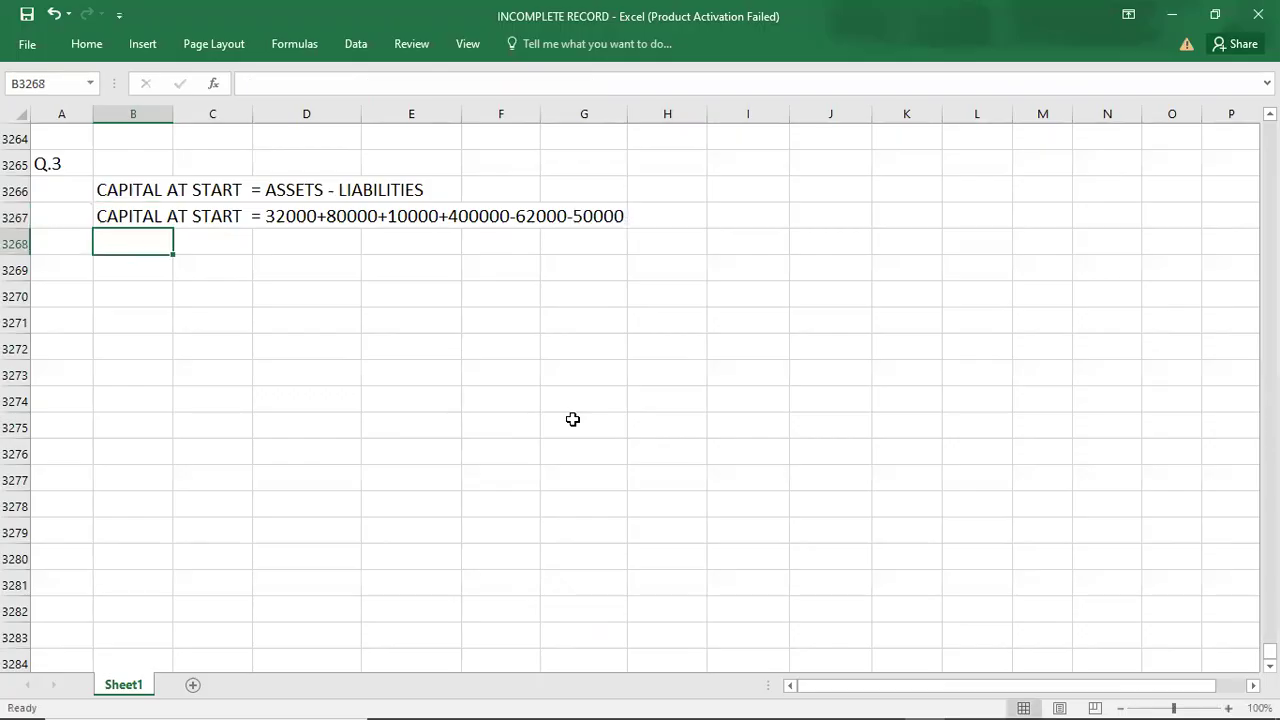
- Begin the result line in B3268 with CAPITALA AT START =
{"action": "type", "text": "CAP"}
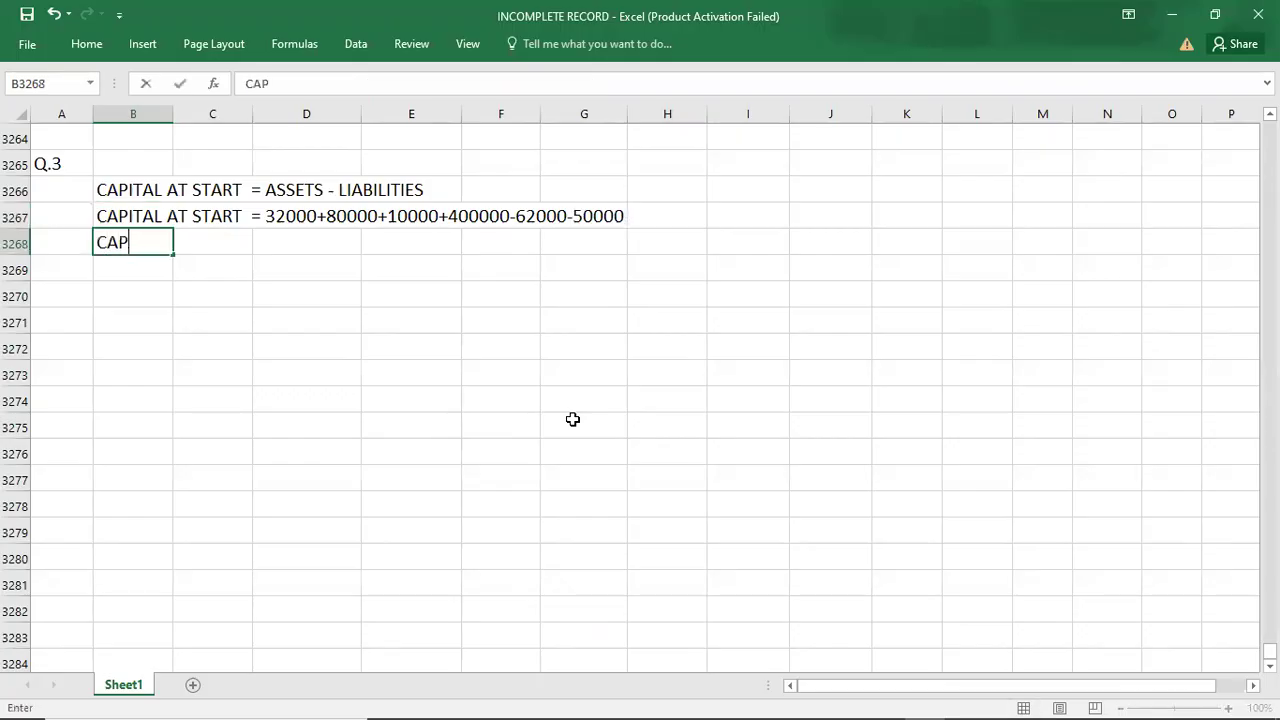
{"action": "type", "text": "ITAL"}
{"action": "type", "text": "A"}
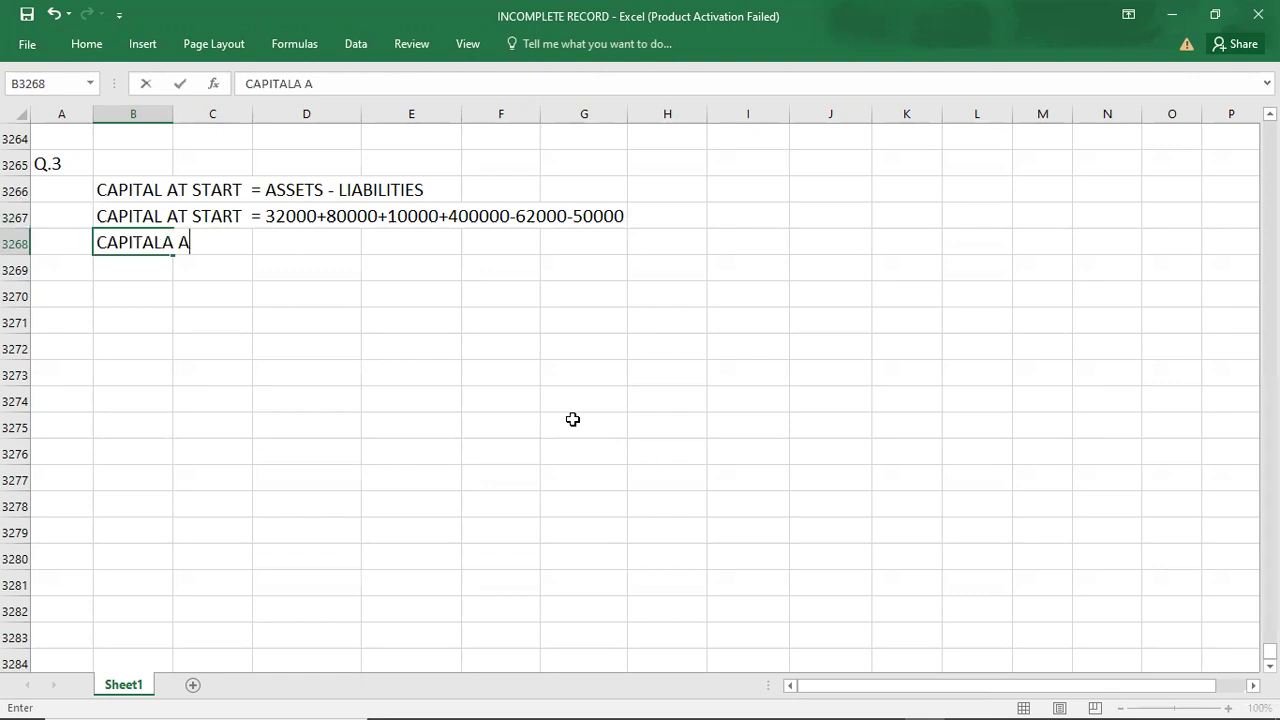
{"action": "type", "text": "T START ="}
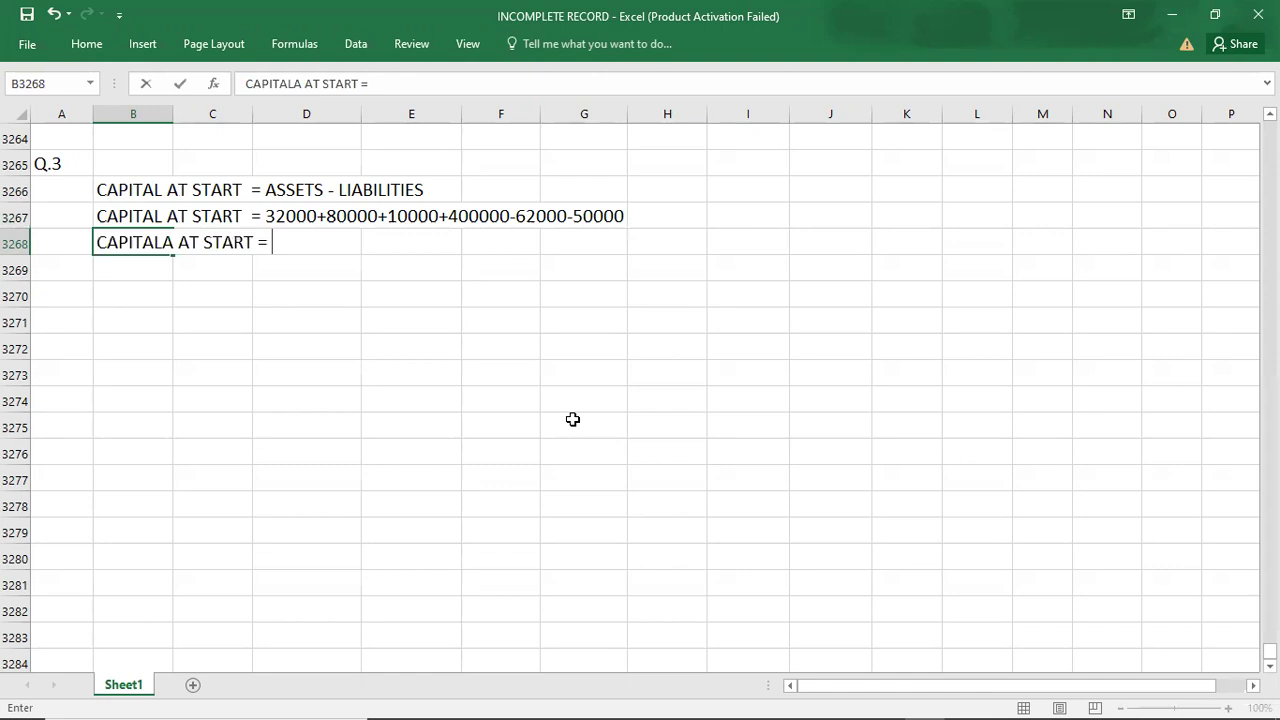
{"action": "type", "text": " 419500"}
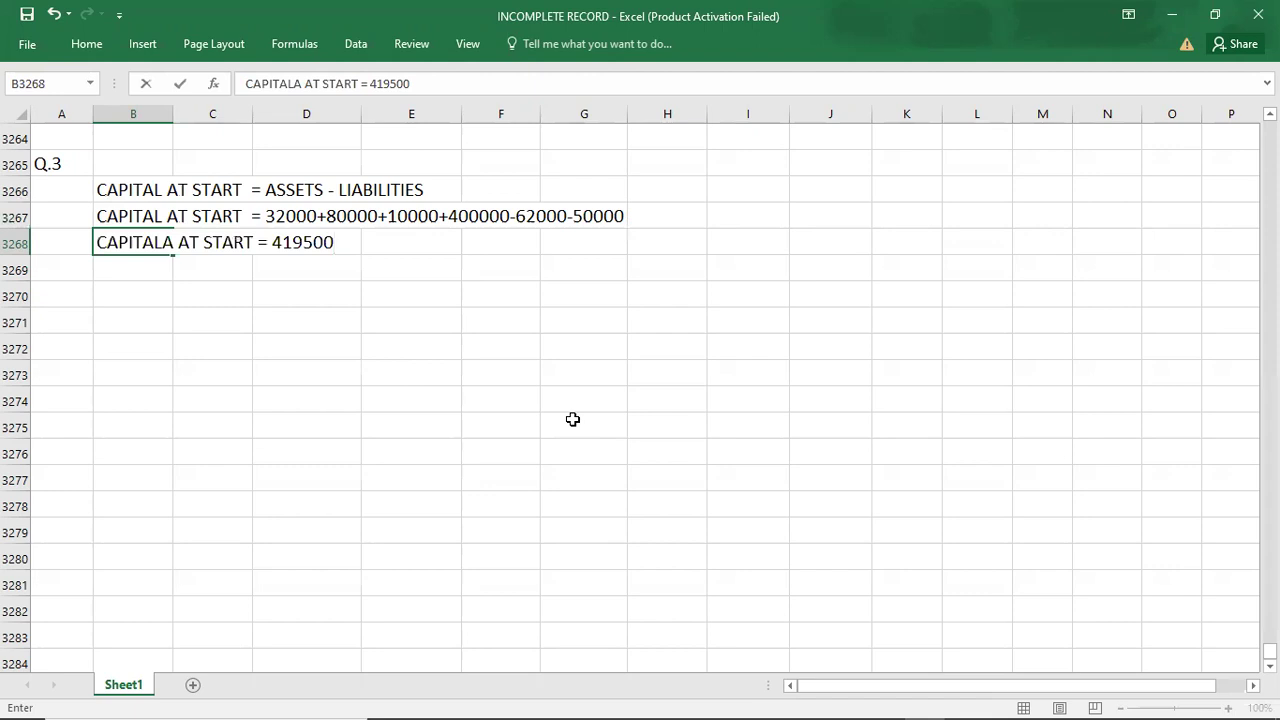
{"action": "key", "text": "BackSpace"}
{"action": "key", "text": "BackSpace"}
{"action": "key", "text": "BackSpace"}
{"action": "key", "text": "BackSpace"}
{"action": "key", "text": "BackSpace"}
{"action": "key", "text": "BackSpace"}
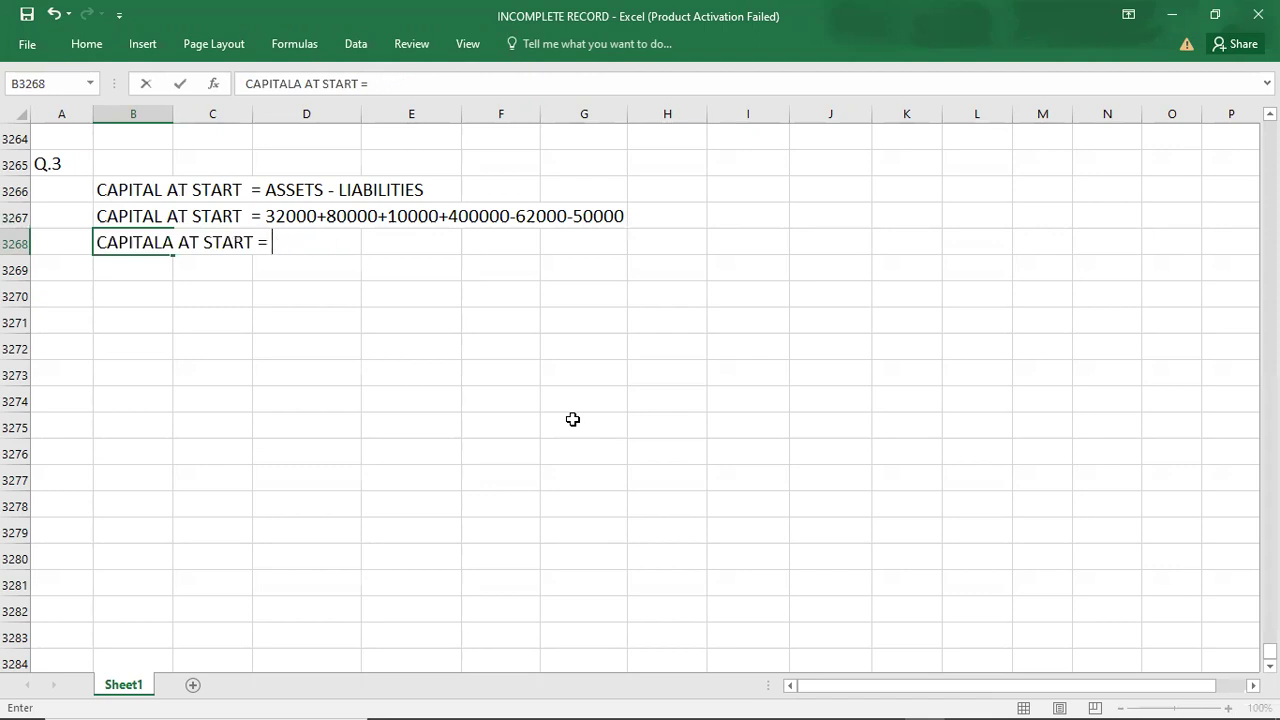
- Complete the capital at start result line in B3268 with 400000
{"action": "left_click", "coordinate": [273, 217]}
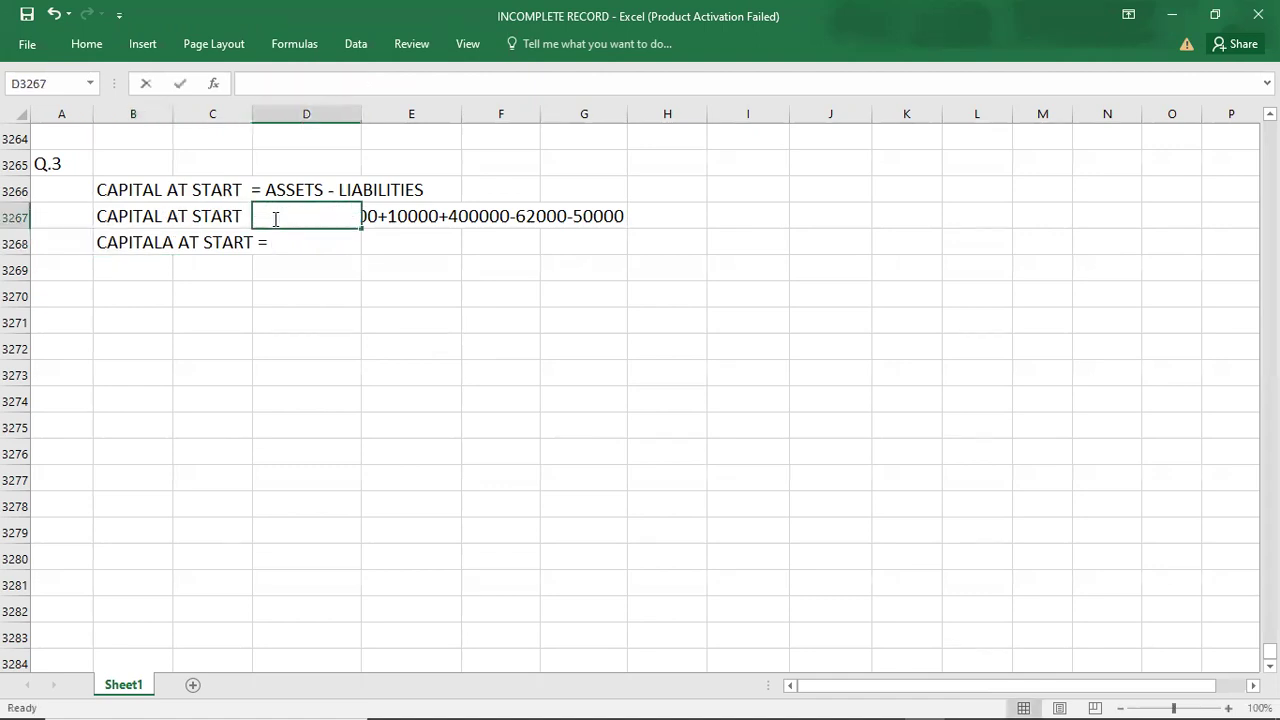
{"action": "left_click", "coordinate": [181, 215]}
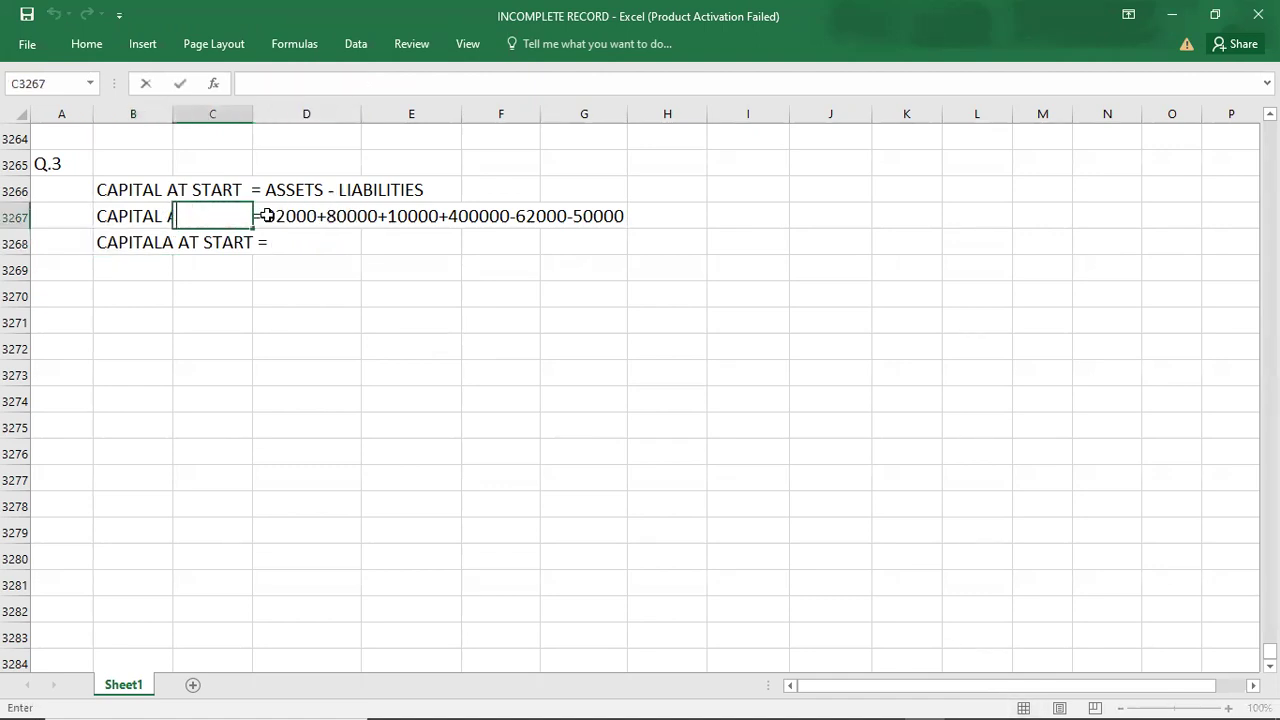
{"action": "double_click", "coordinate": [159, 216]}
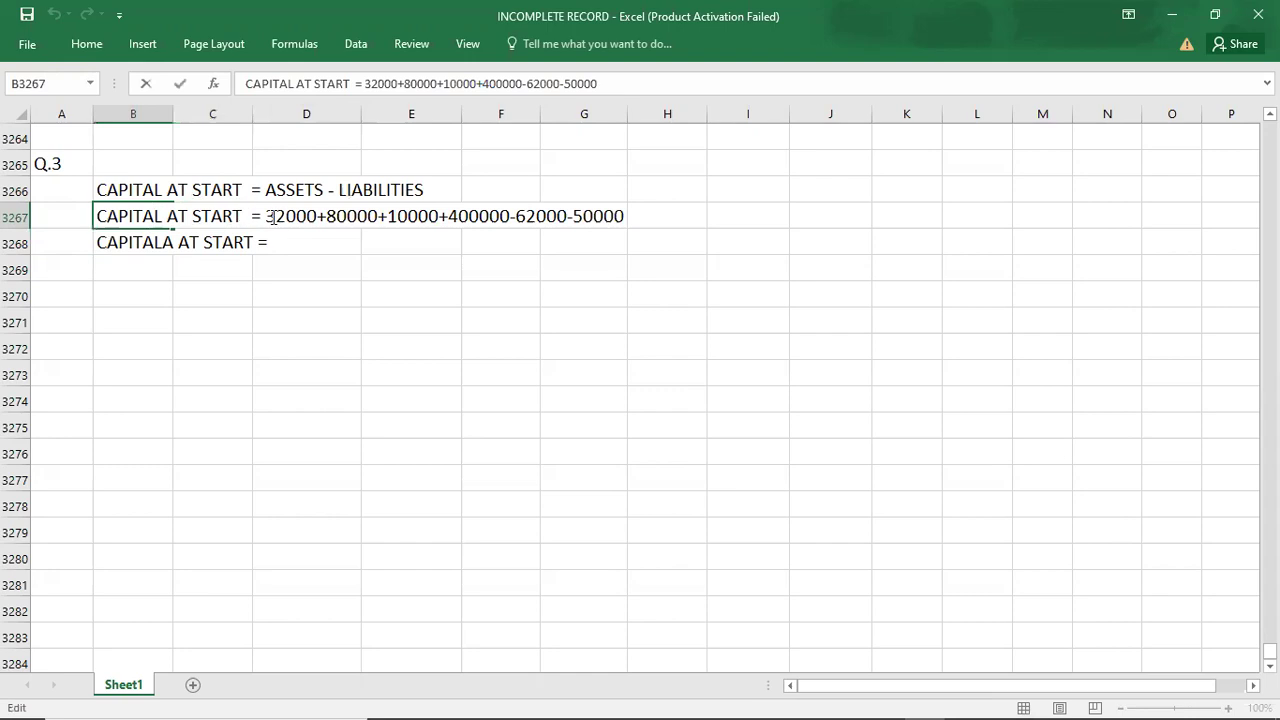
{"action": "left_click", "coordinate": [147, 243]}
{"action": "key", "text": "F2"}
{"action": "type", "text": "400000"}
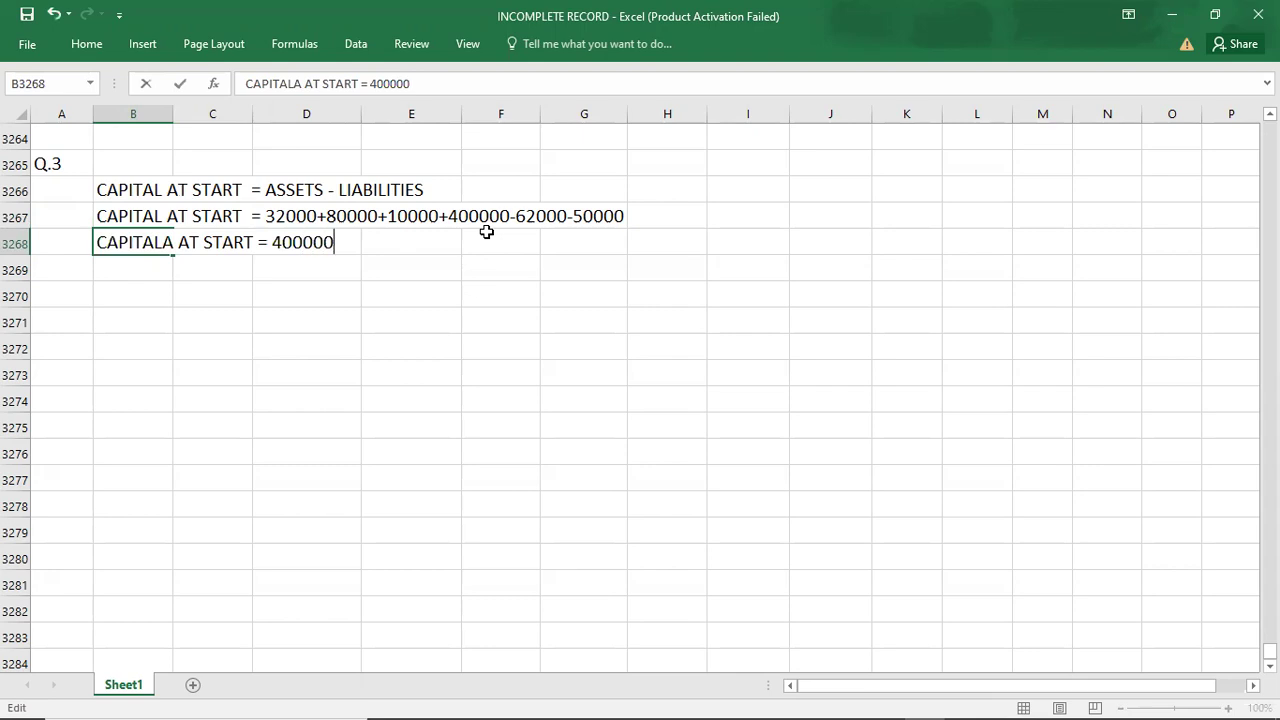
{"action": "key", "text": "Return"}
{"action": "key", "text": "Return"}
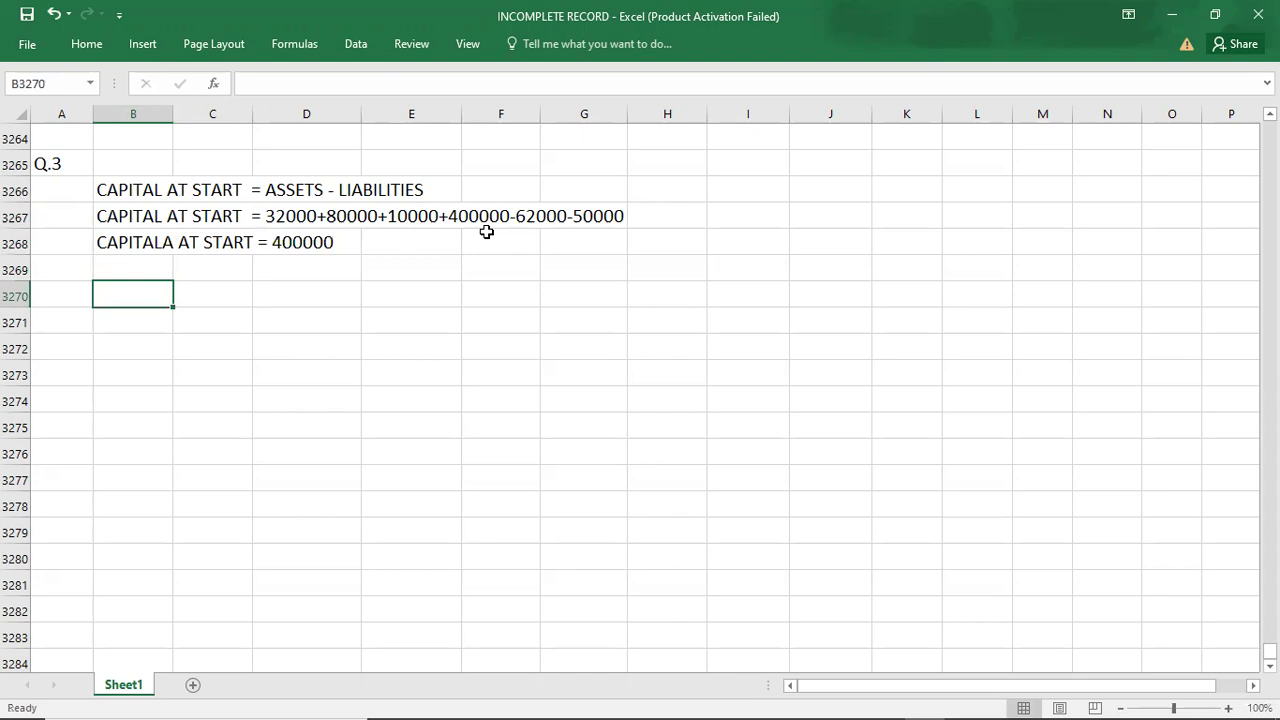
- Copy the CAPITAL AT START = ASSETS - LIABILITIES line from B3266 to B3270
{"action": "key", "text": "Up"}
{"action": "key", "text": "Up"}
{"action": "key", "text": "Up"}
{"action": "key", "text": "Up"}
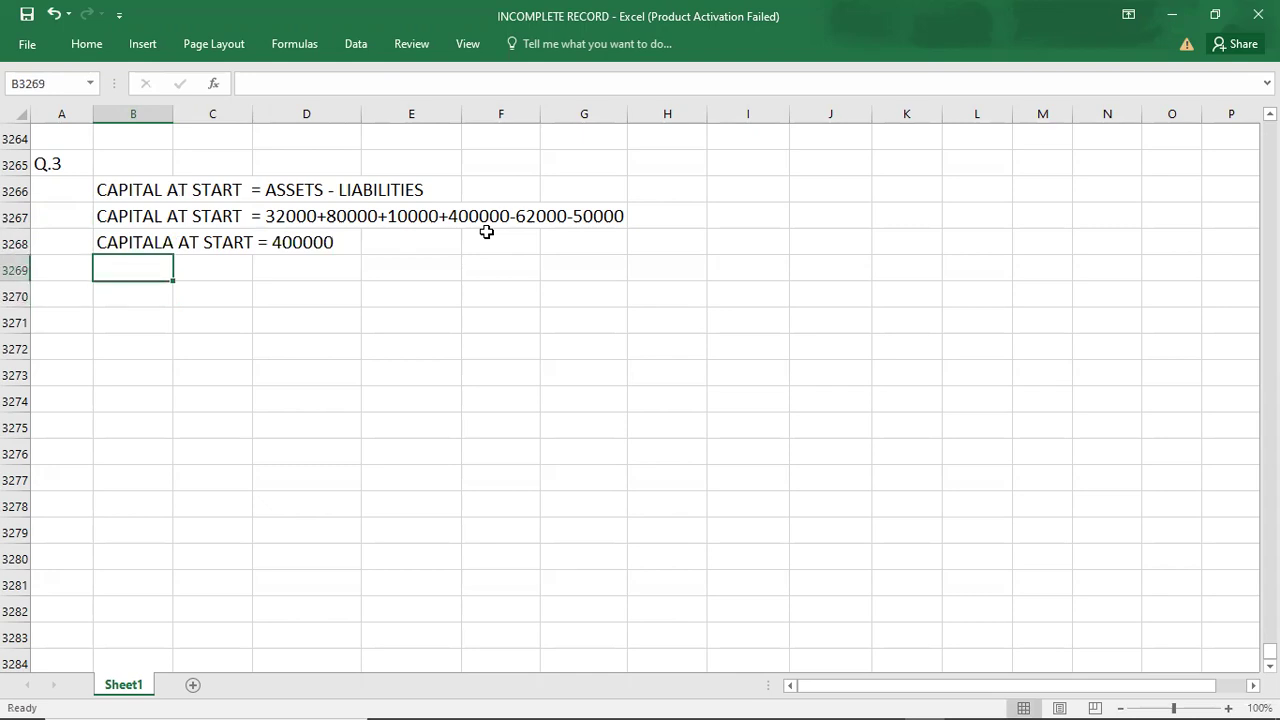
{"action": "key", "text": "ctrl+c"}
{"action": "key", "text": "Down"}
{"action": "key", "text": "Down"}
{"action": "key", "text": "Down"}
{"action": "key", "text": "Down"}
{"action": "key", "text": "ctrl+v"}
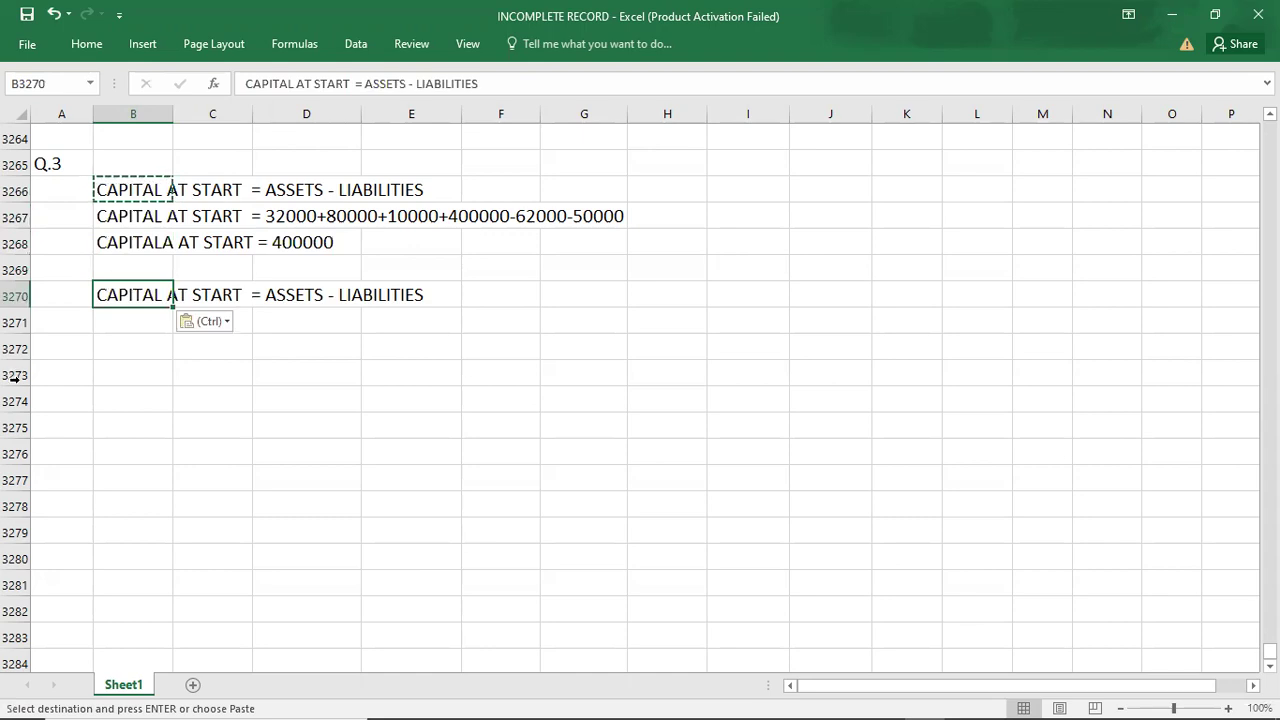
- Replace START with END in B3270 so the line reads CAPITAL AT END = ASSETS - LIABILITIES
{"action": "double_click", "coordinate": [117, 294]}
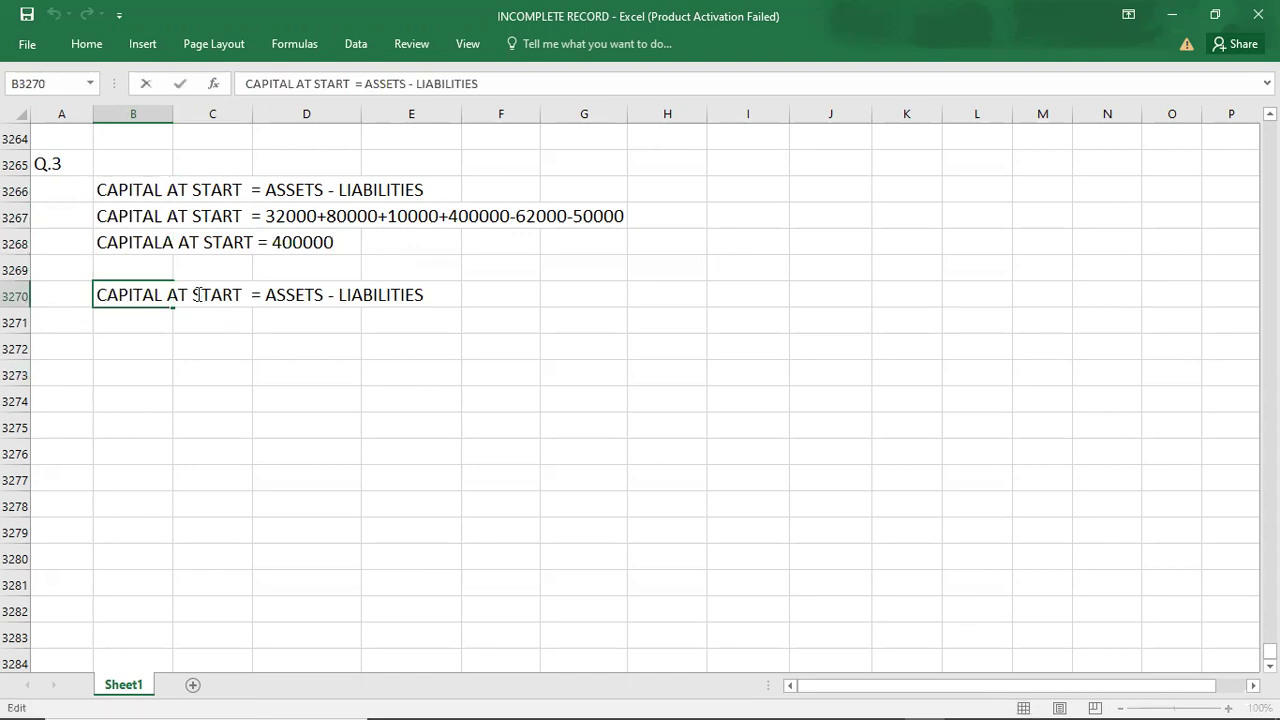
{"action": "left_click", "coordinate": [198, 294]}
{"action": "key", "text": "Delete"}
{"action": "key", "text": "Delete"}
{"action": "key", "text": "Delete"}
{"action": "key", "text": "Delete"}
{"action": "key", "text": "Delete"}
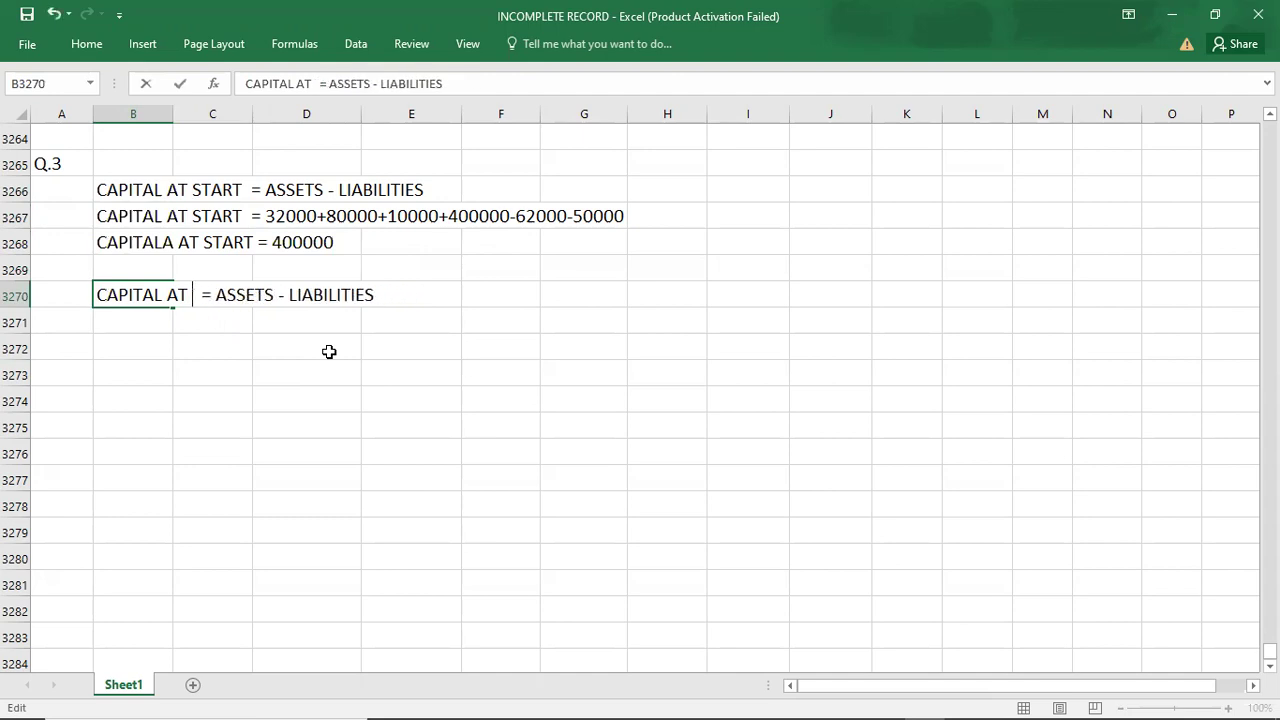
{"action": "type", "text": "END"}
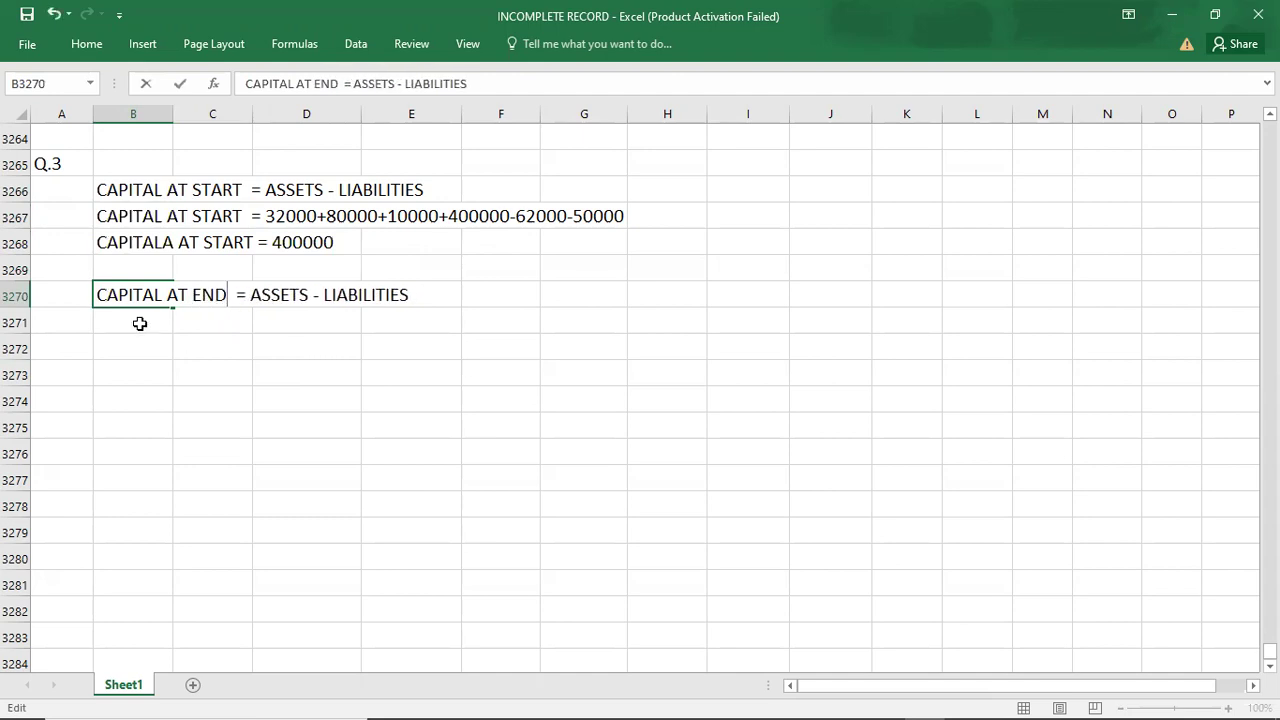
- Start the substitution line in B3271 with CAPITAL AT END =, reusing the B3270 text without its ASSETS - LIABILITIES part
{"action": "left_click", "coordinate": [140, 323]}
{"action": "key", "text": "ctrl+apostrophe"}
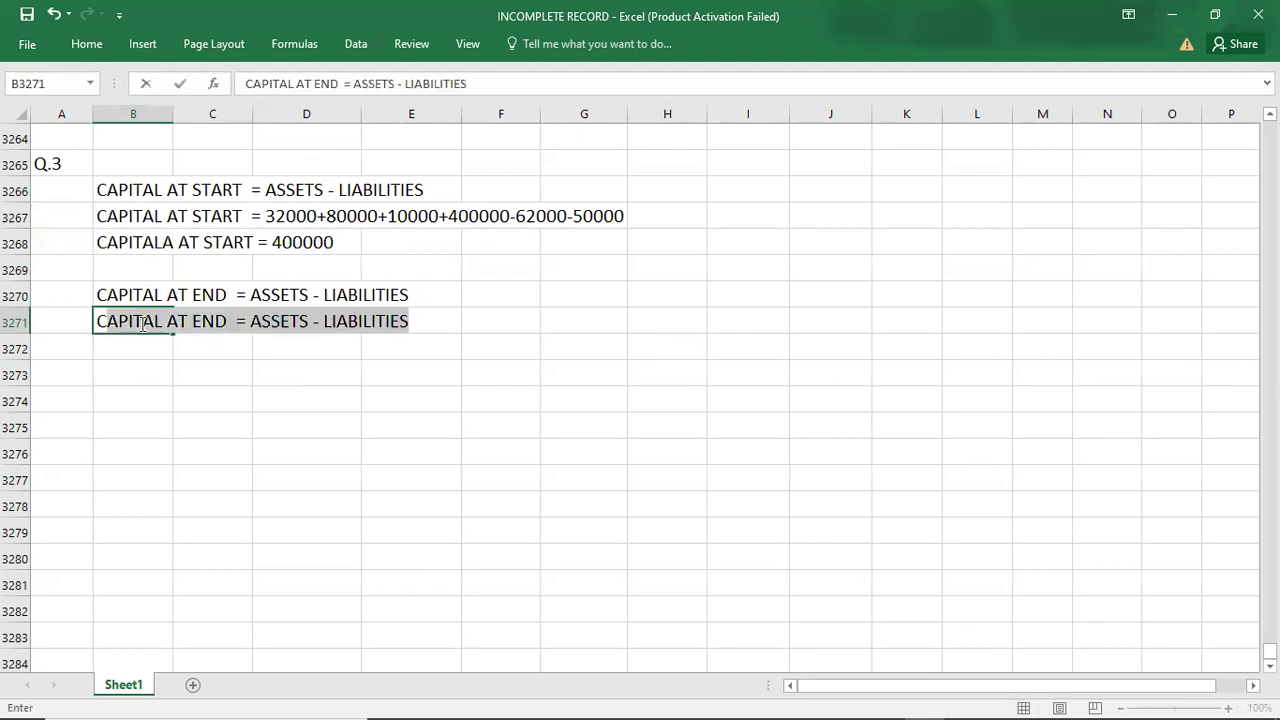
{"action": "left_click", "coordinate": [250, 320]}
{"action": "key", "text": "Delete"}
{"action": "key", "text": "Delete"}
{"action": "key", "text": "Delete"}
{"action": "key", "text": "Delete"}
{"action": "key", "text": "Delete"}
{"action": "key", "text": "Delete"}
{"action": "key", "text": "Delete"}
{"action": "key", "text": "Delete"}
{"action": "key", "text": "Delete"}
{"action": "key", "text": "Delete"}
{"action": "key", "text": "Delete"}
{"action": "key", "text": "Delete"}
{"action": "key", "text": "Delete"}
{"action": "key", "text": "Delete"}
{"action": "key", "text": "Delete"}
{"action": "key", "text": "Delete"}
{"action": "key", "text": "Delete"}
{"action": "key", "text": "Delete"}
{"action": "key", "text": "Delete"}
{"action": "key", "text": "Delete"}
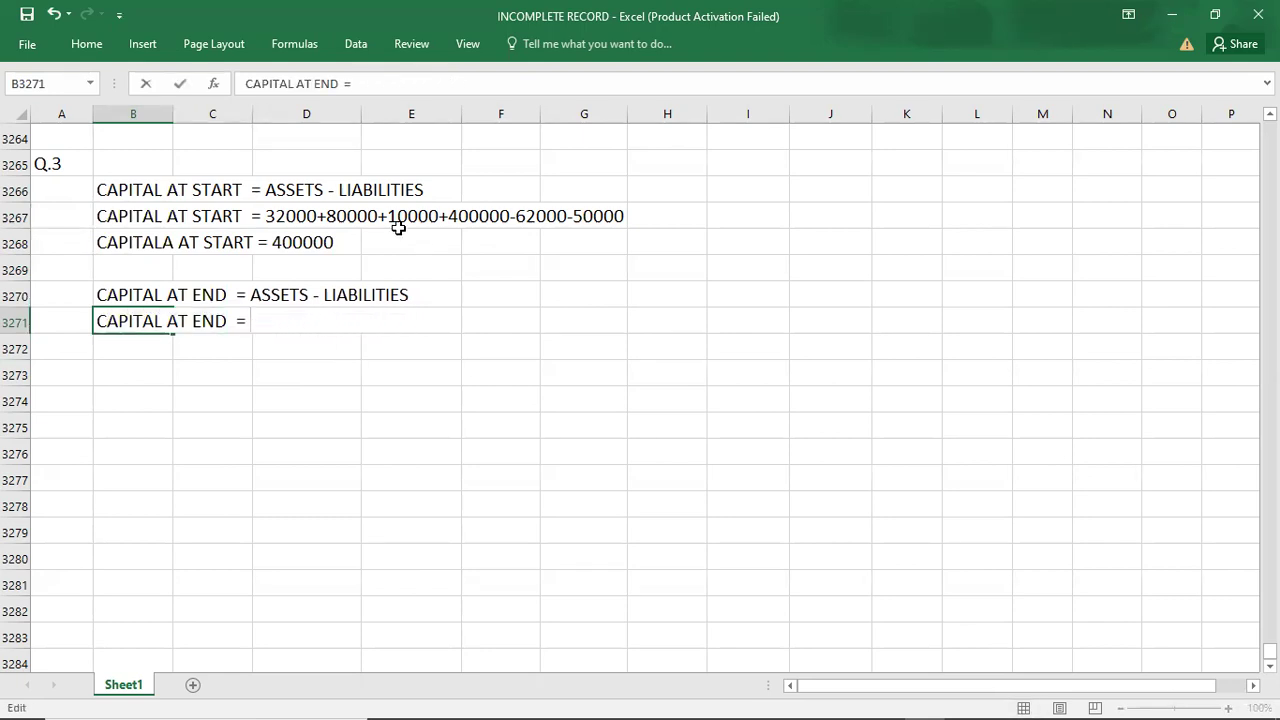
- Correct B3268 to read CAPITAL AT START = 410000, fixing both the misspelled CAPITALA and the amount
{"action": "left_click", "coordinate": [117, 243]}
{"action": "double_click", "coordinate": [118, 243]}
{"action": "left_click", "coordinate": [163, 242]}
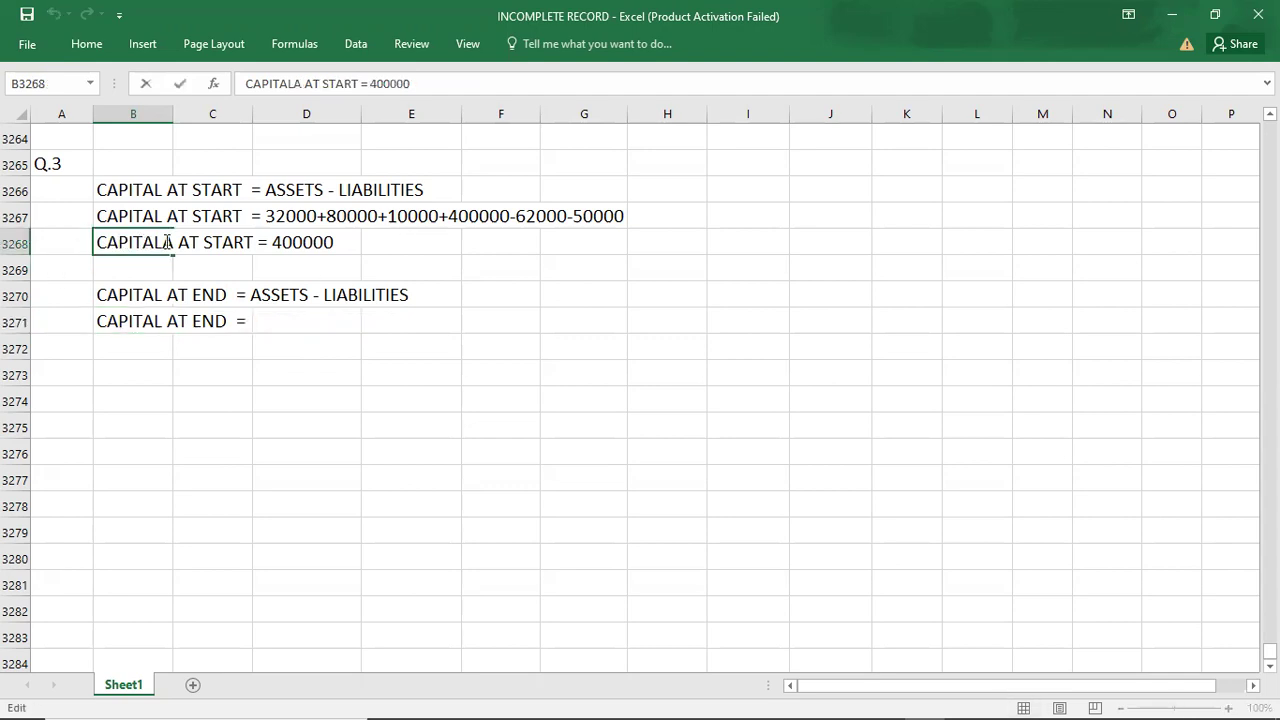
{"action": "key", "text": "BackSpace"}
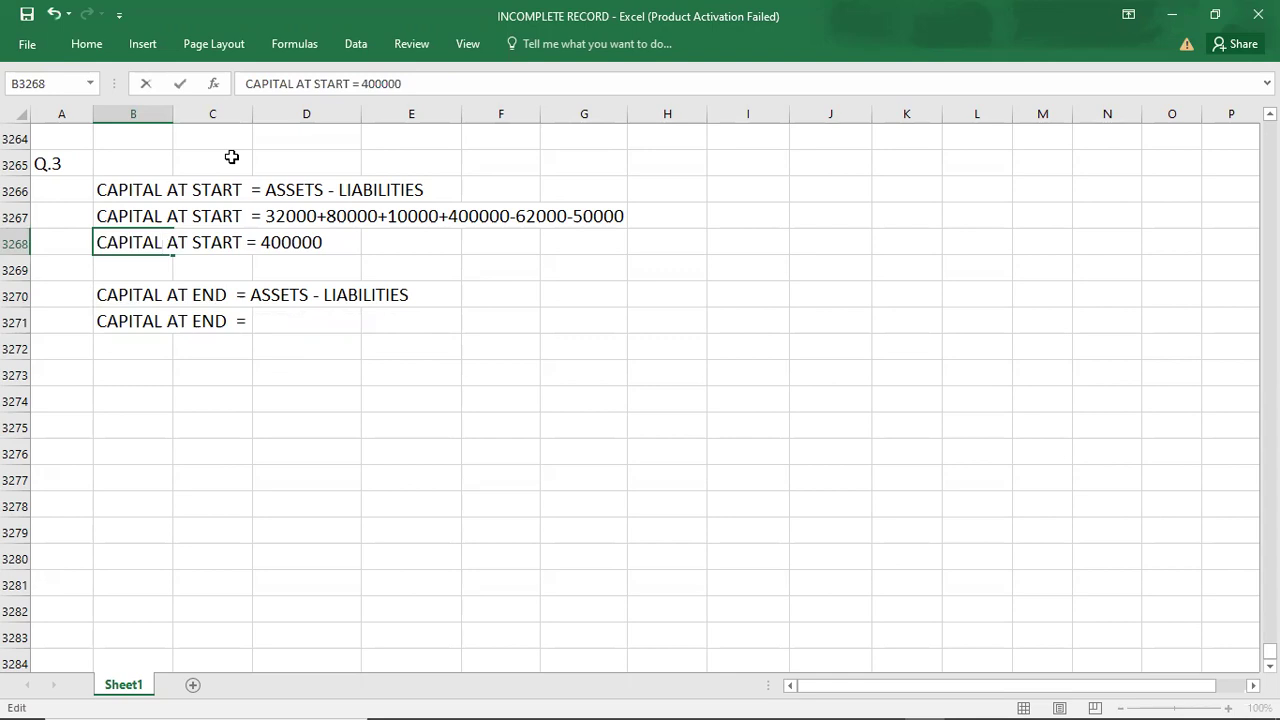
{"action": "left_click", "coordinate": [281, 245]}
{"action": "key", "text": "Delete"}
{"action": "key", "text": "BackSpace"}
{"action": "type", "text": "10"}
{"action": "key", "text": "Return"}
{"action": "key", "text": "Return"}
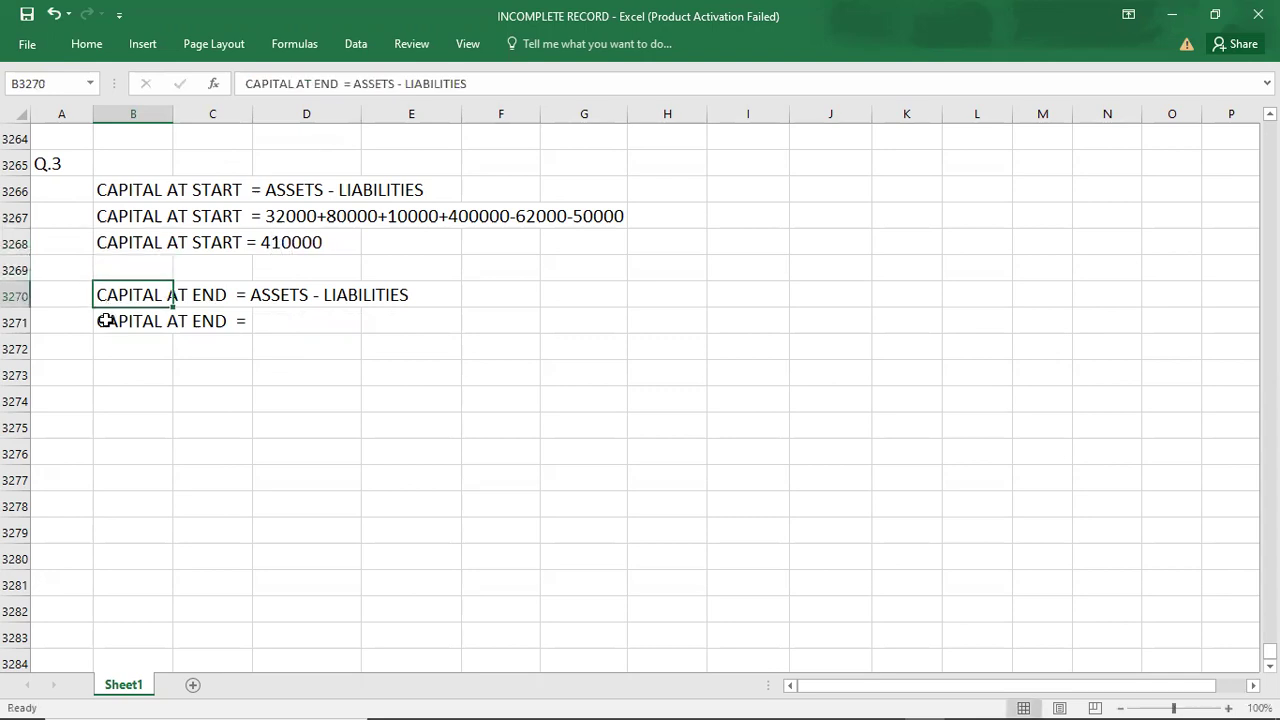
- Add the December 31, 2004 assets from Q.3 of the PDF to B3271 as 60000+120000+30000+100000+600000, followed by a minus sign
{"action": "key", "text": "Return"}
{"action": "left_click", "coordinate": [255, 322]}
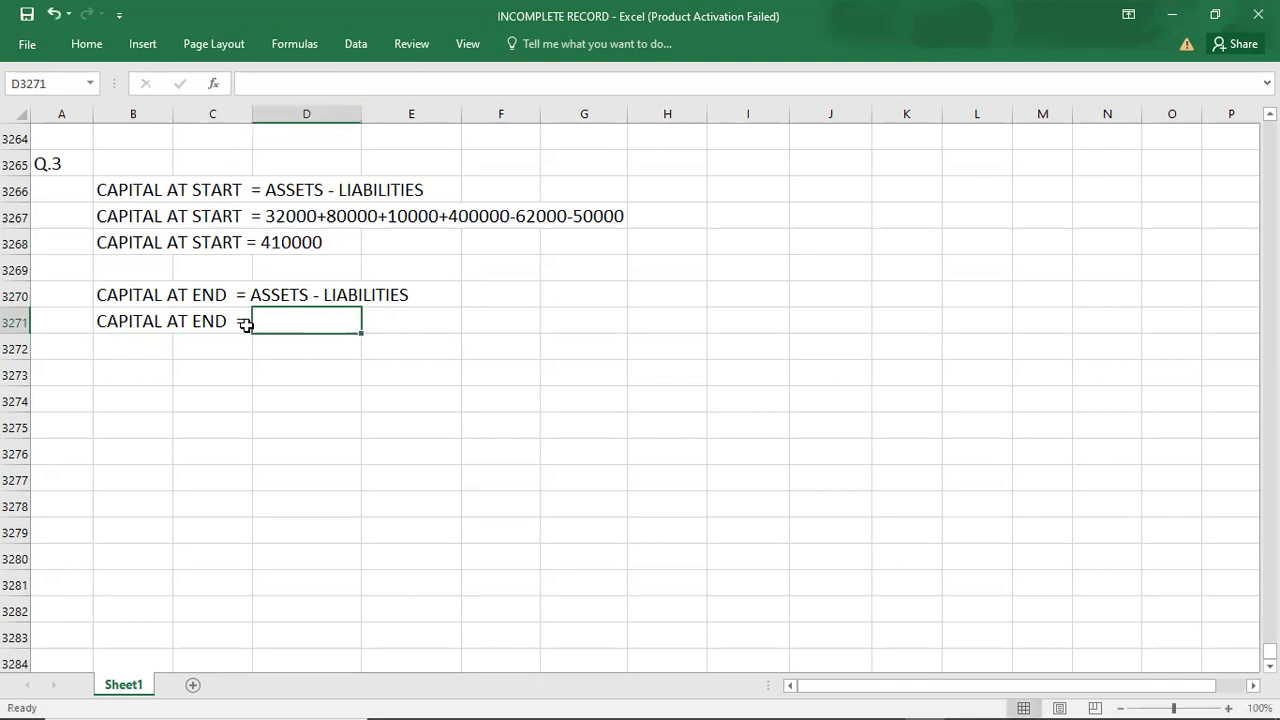
{"action": "double_click", "coordinate": [126, 320]}
{"action": "left_click", "coordinate": [244, 319]}
{"action": "key", "text": "alt+Tab"}
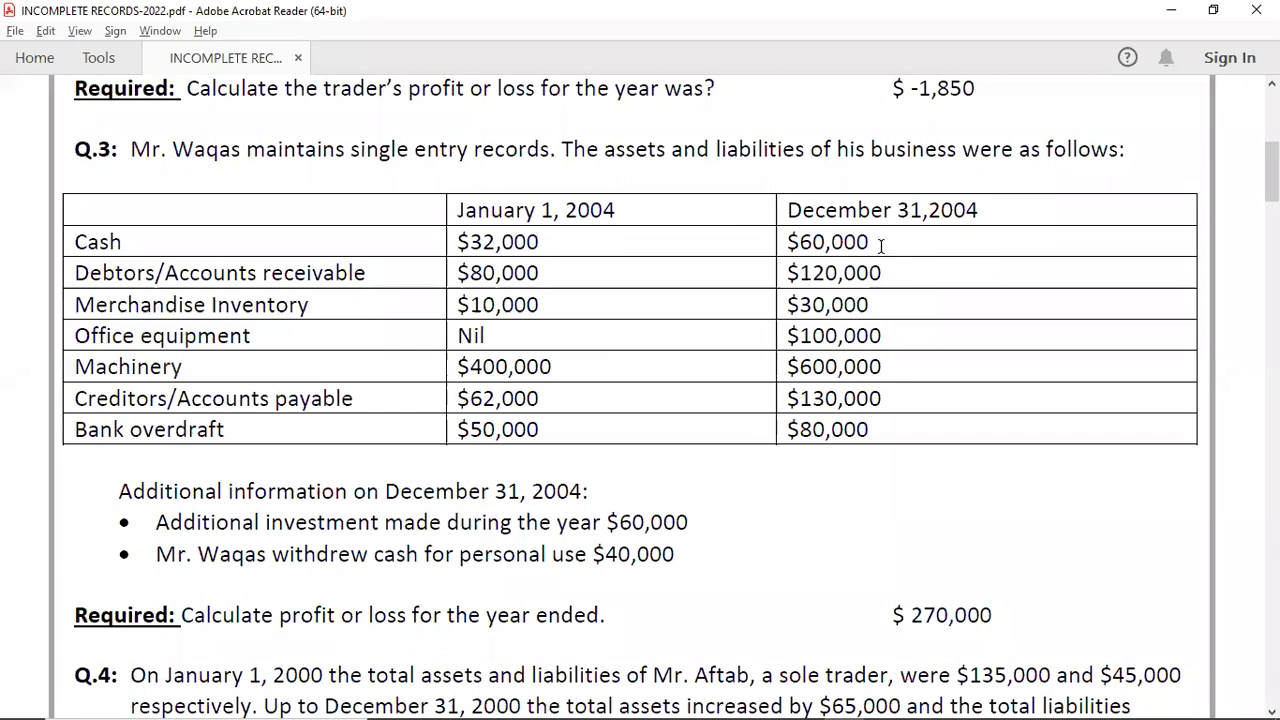
{"action": "key", "text": "alt+Tab"}
{"action": "type", "text": "60000+"}
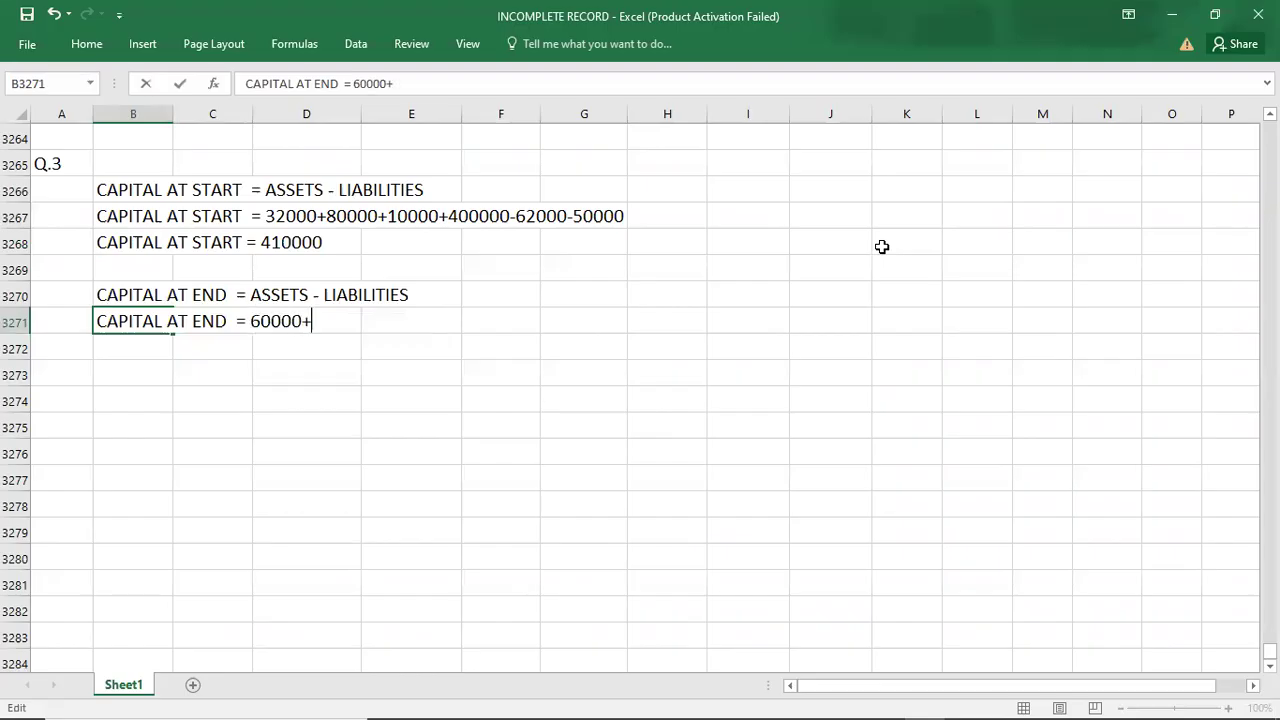
{"action": "key", "text": "alt+Tab"}
{"action": "key", "text": "alt+Tab"}
{"action": "type", "text": "120000+"}
{"action": "key", "text": "alt+Tab"}
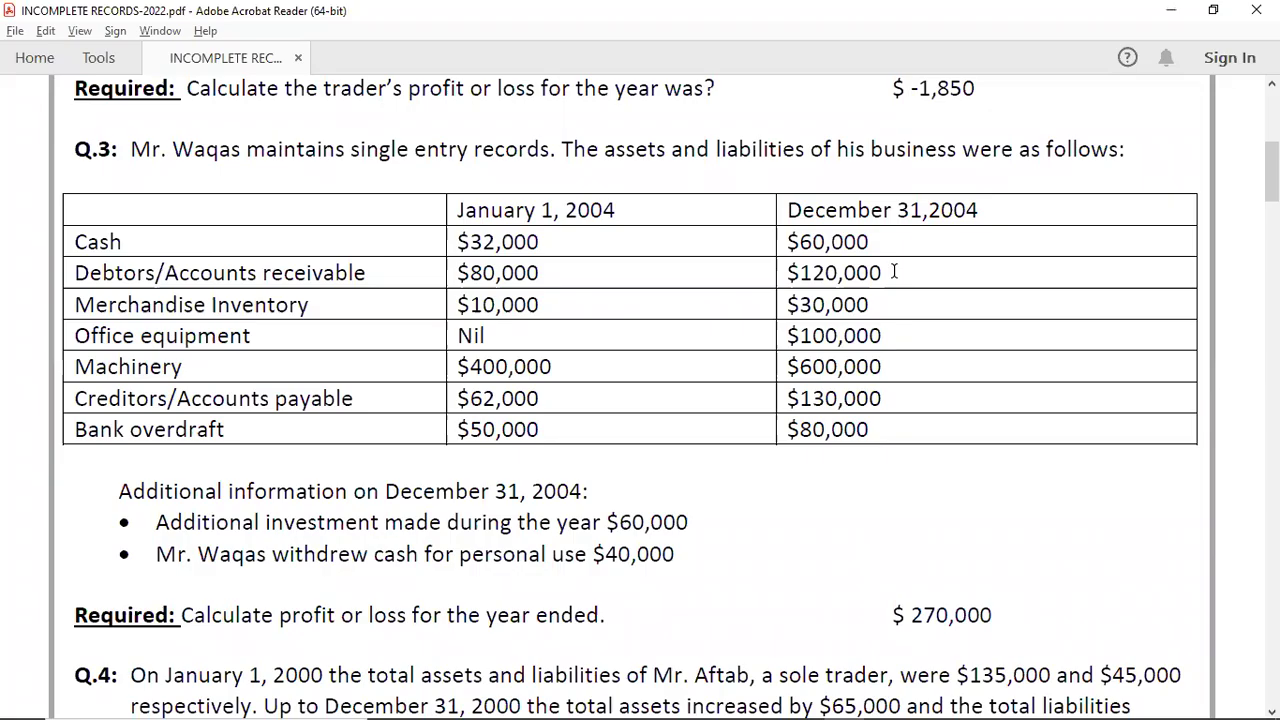
{"action": "key", "text": "alt+Tab"}
{"action": "type", "text": "30000+"}
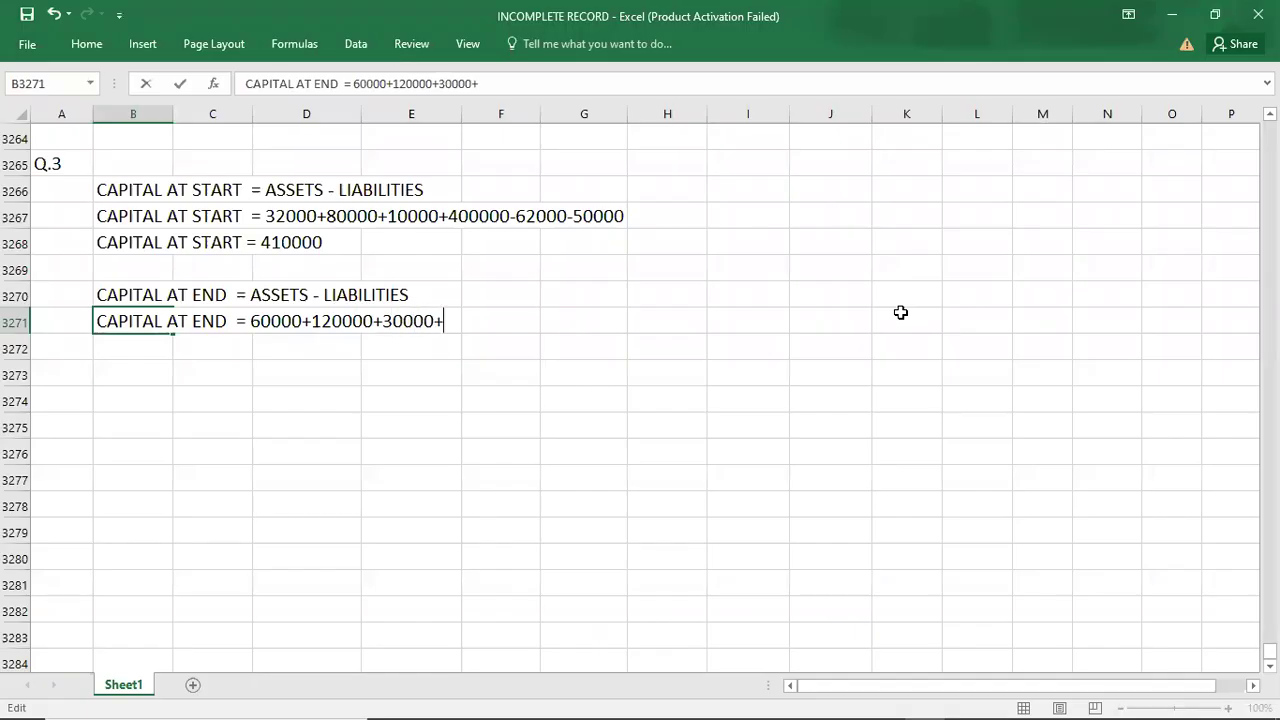
{"action": "key", "text": "alt+Tab"}
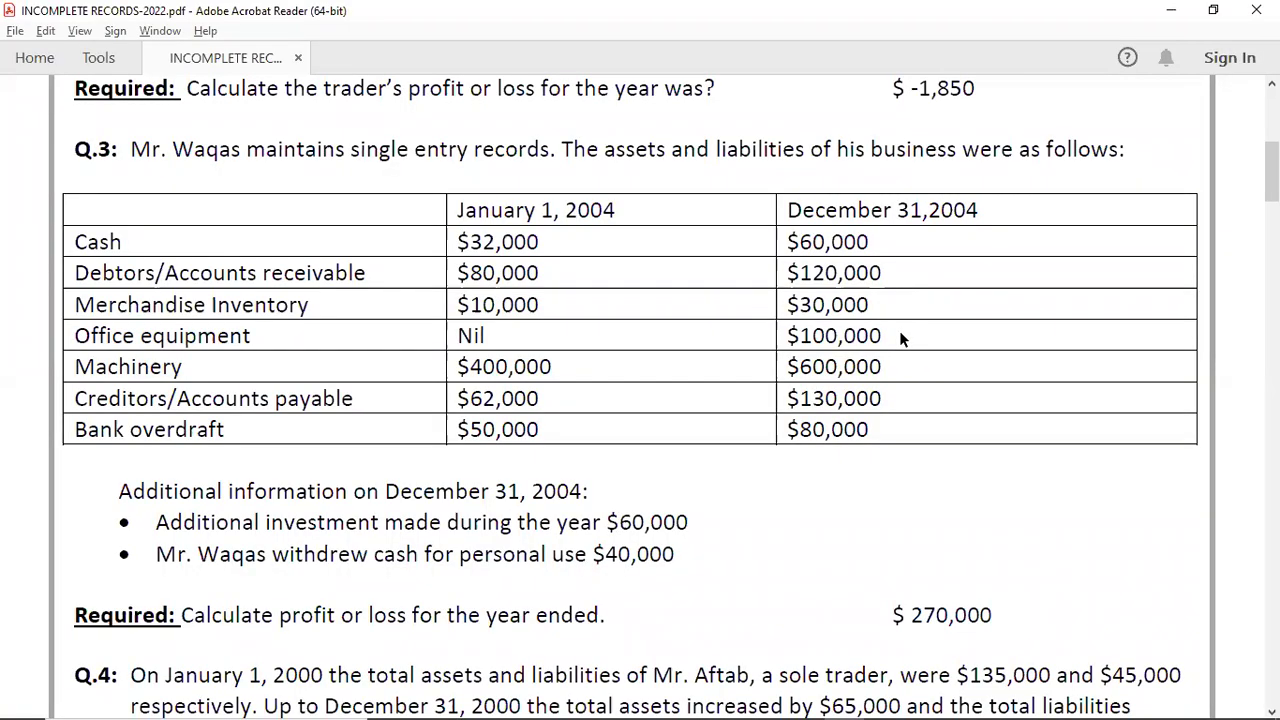
{"action": "key", "text": "alt+Tab"}
{"action": "type", "text": "100000+"}
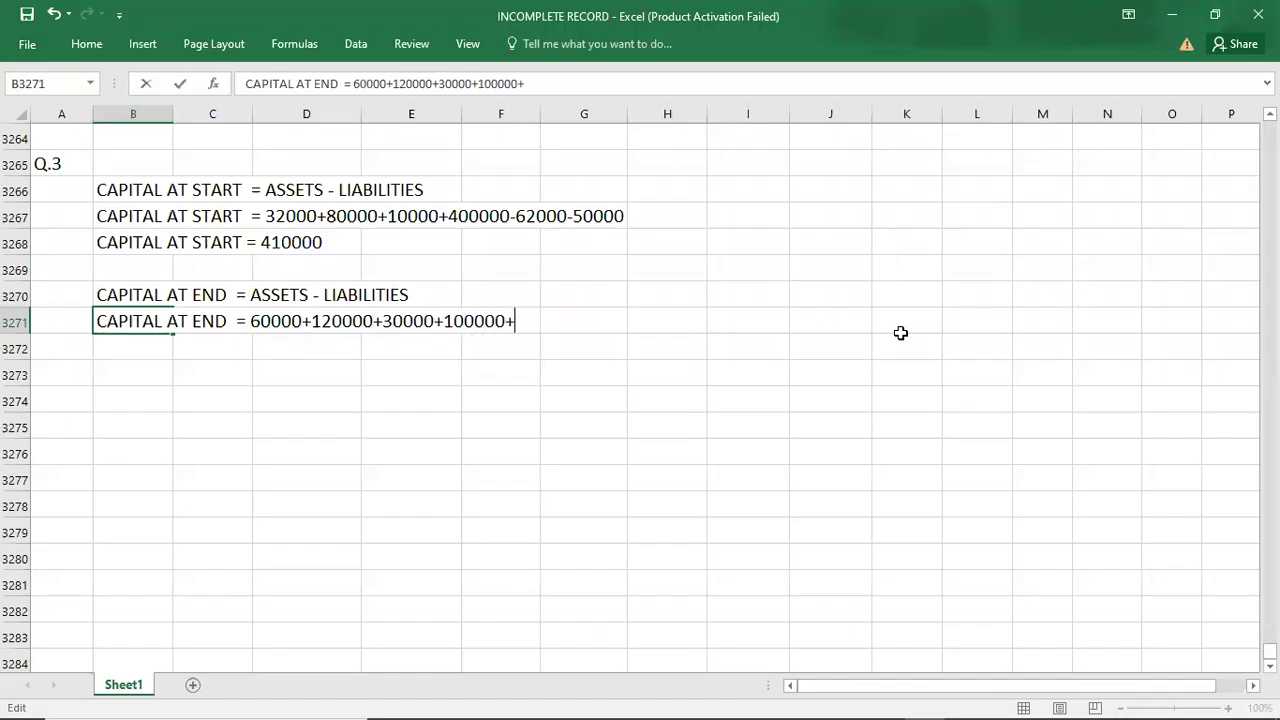
{"action": "key", "text": "alt+Tab"}
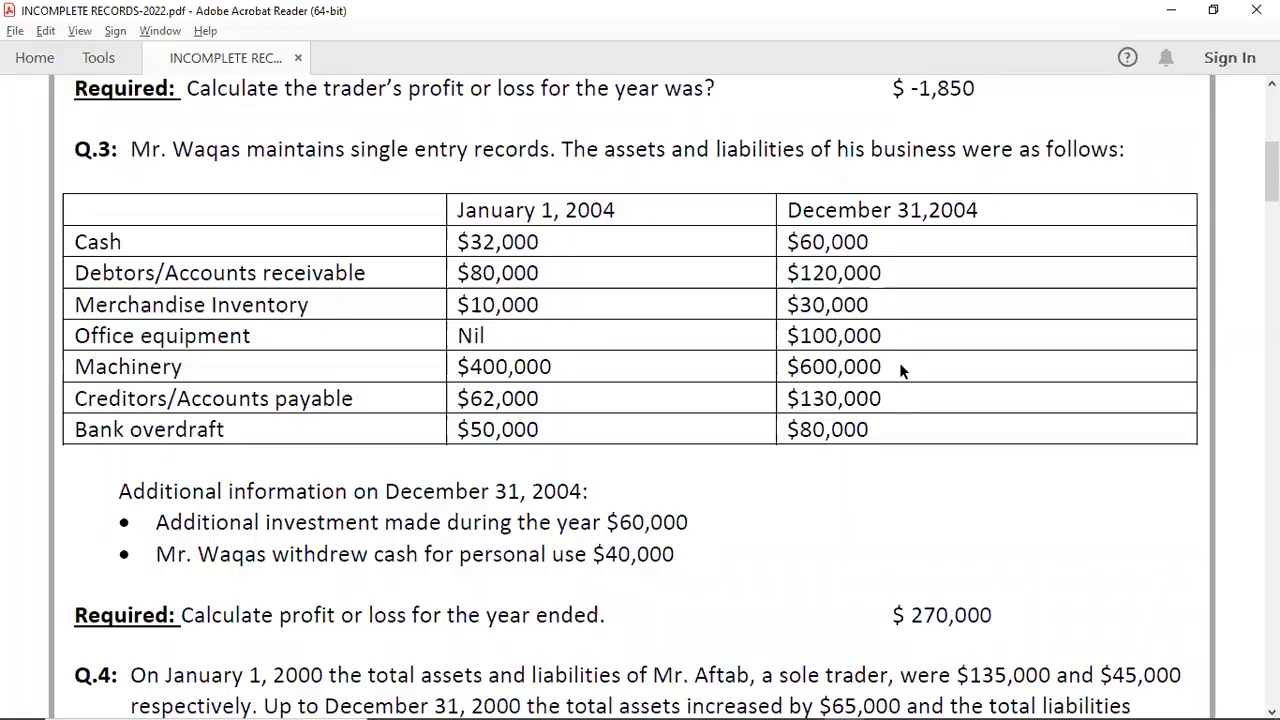
{"action": "key", "text": "alt+Tab"}
{"action": "type", "text": "600000-"}
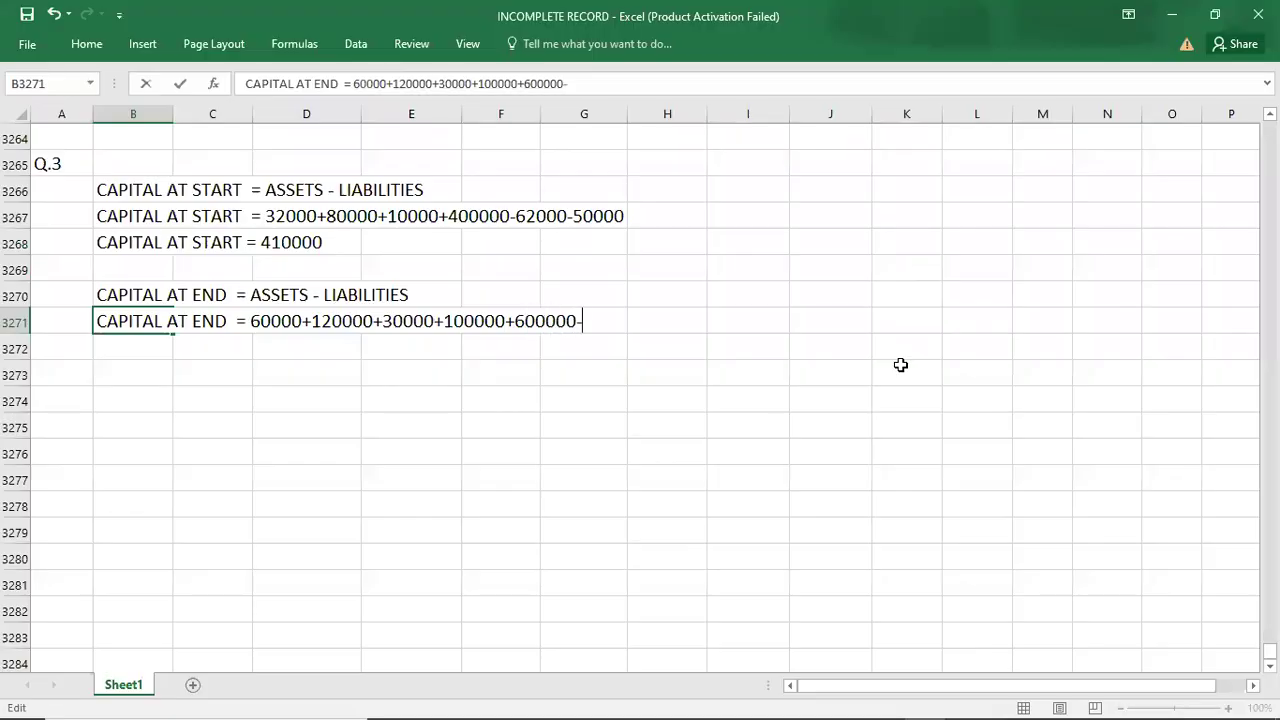
- Complete B3271 by subtracting the December 31, 2004 creditors and bank overdraft from the PDF, 130000 and 80000
{"action": "key", "text": "alt+Tab"}
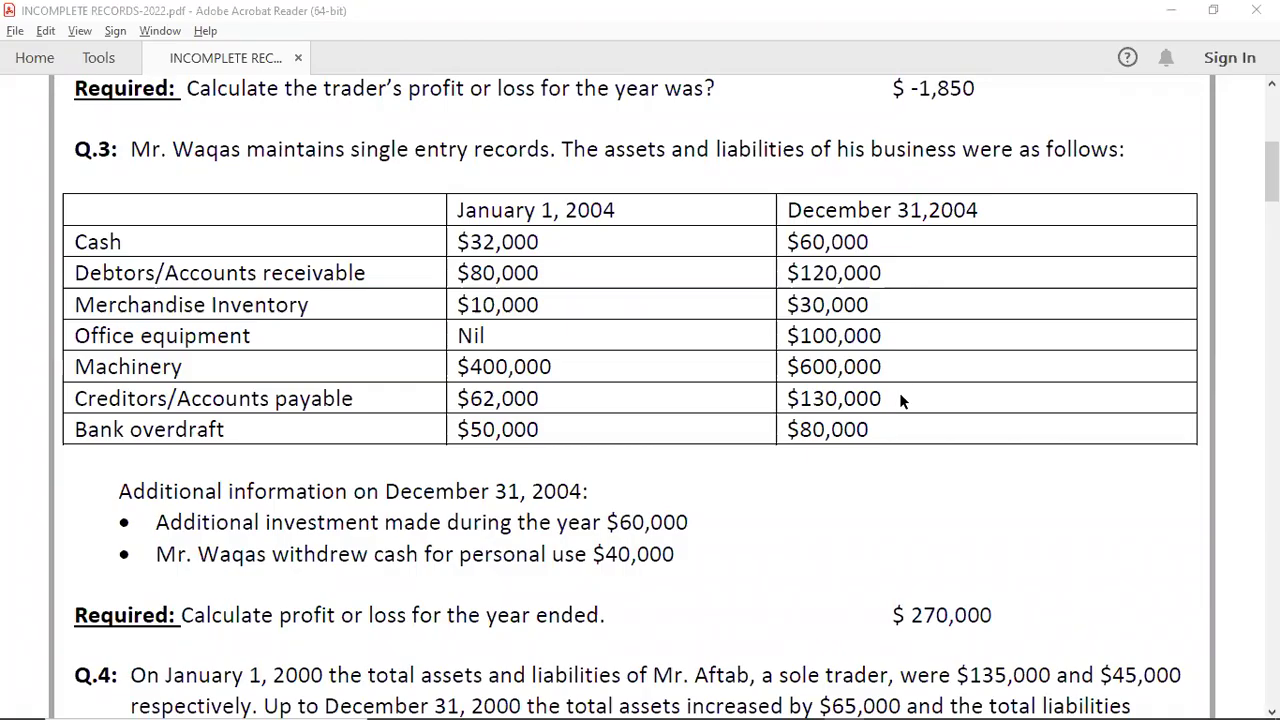
{"action": "key", "text": "alt+Tab"}
{"action": "type", "text": "130000-"}
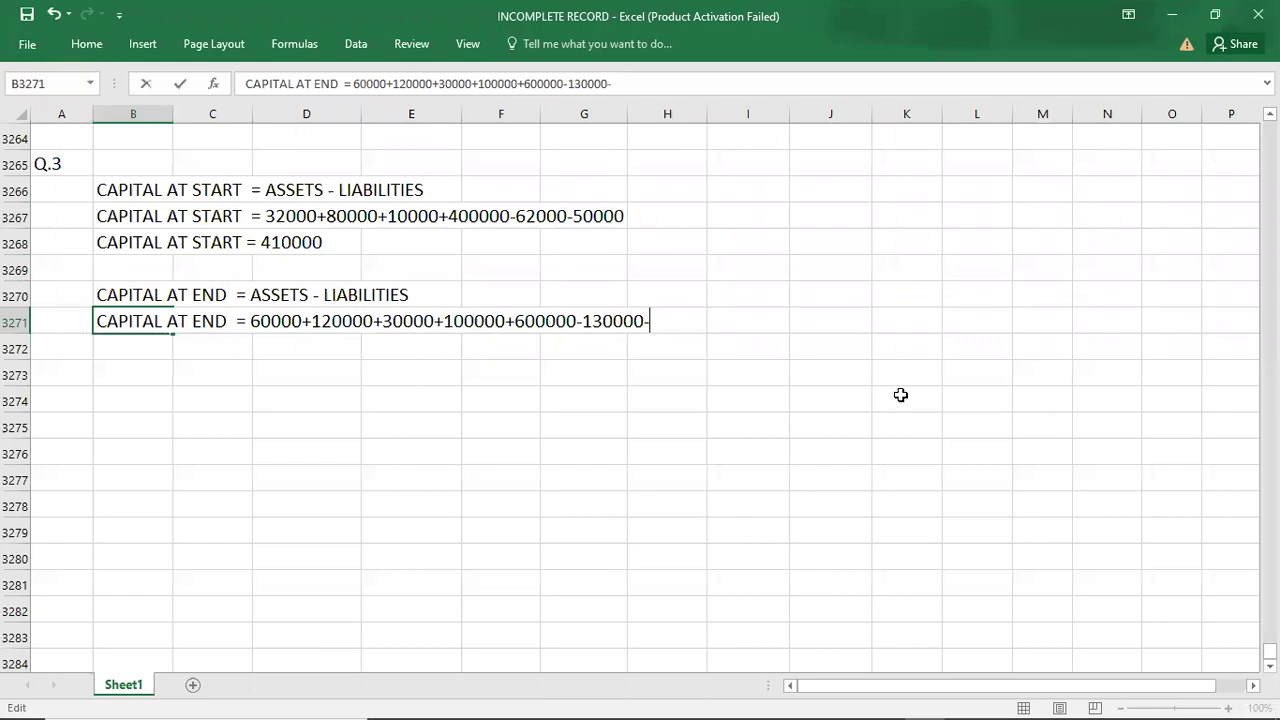
{"action": "key", "text": "alt+Tab"}
{"action": "key", "text": "alt+Tab"}
{"action": "type", "text": "80000"}
{"action": "key", "text": "Return"}
- Enter the result line CAPITAL AT END = 700000 in B3272
{"action": "type", "text": "C"}
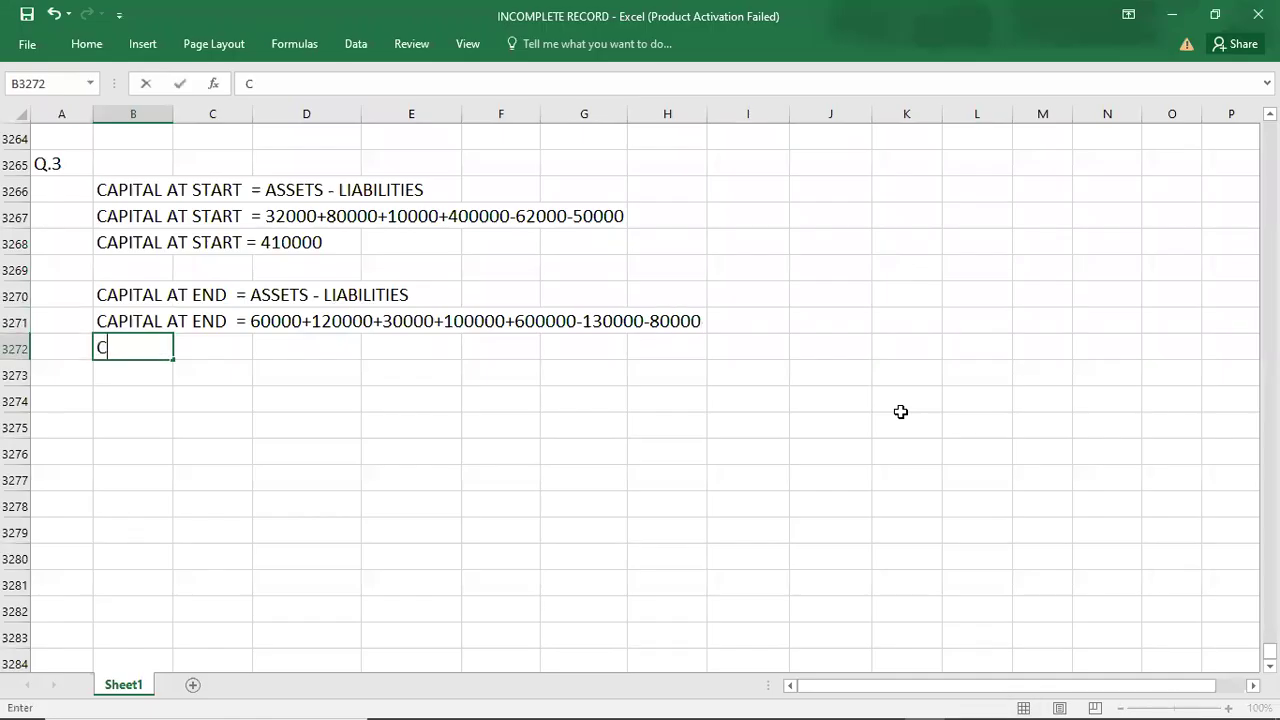
{"action": "type", "text": "APITAL AT E"}
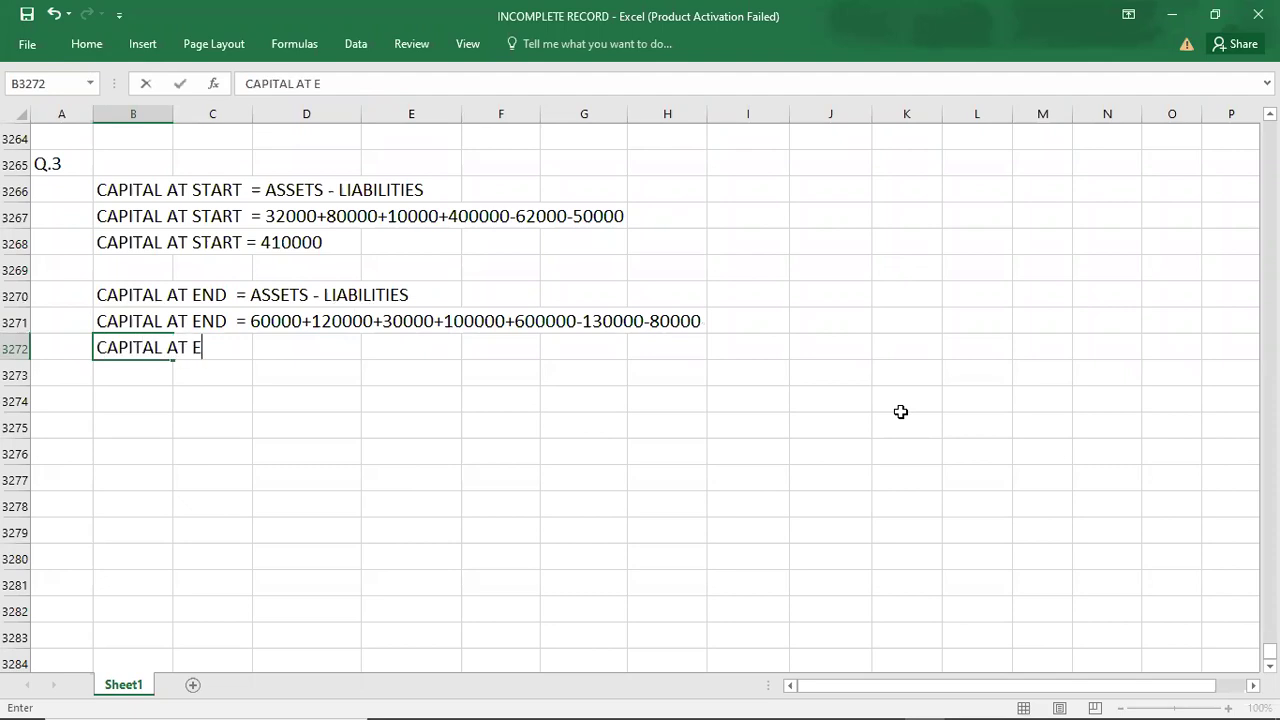
{"action": "type", "text": "ND = 700000"}
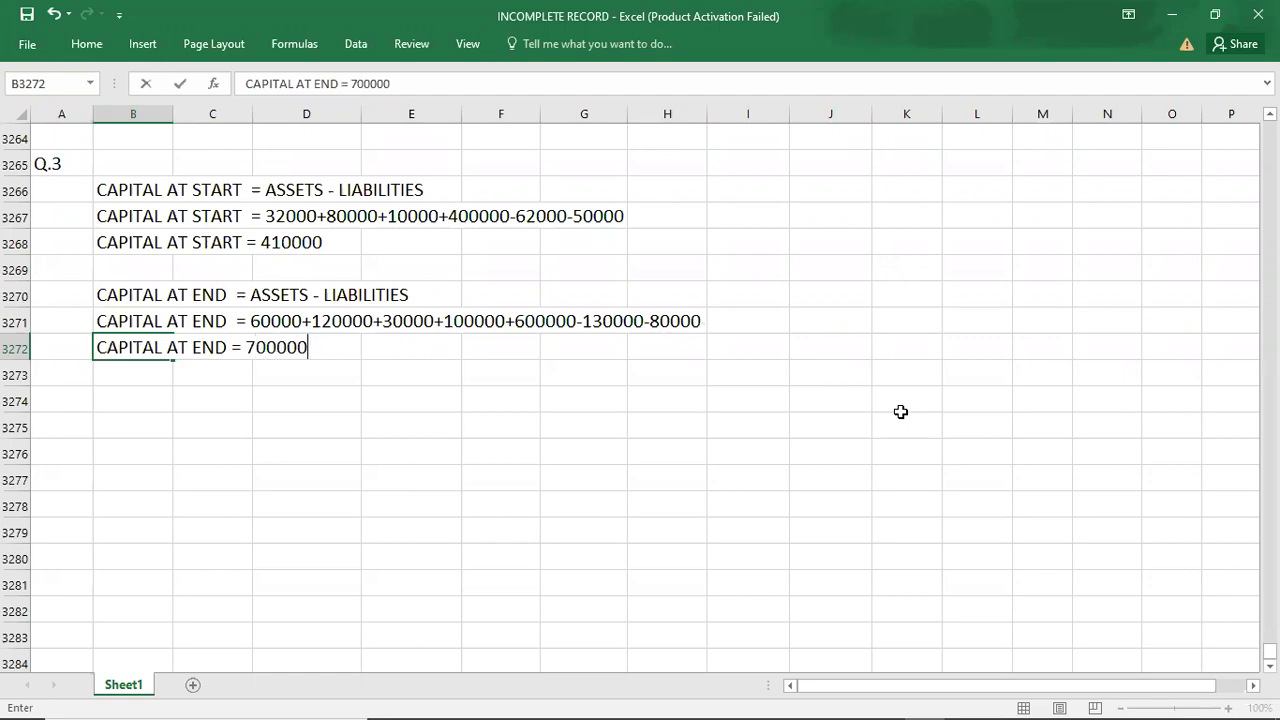
{"action": "key", "text": "Return"}
{"action": "key", "text": "Return"}
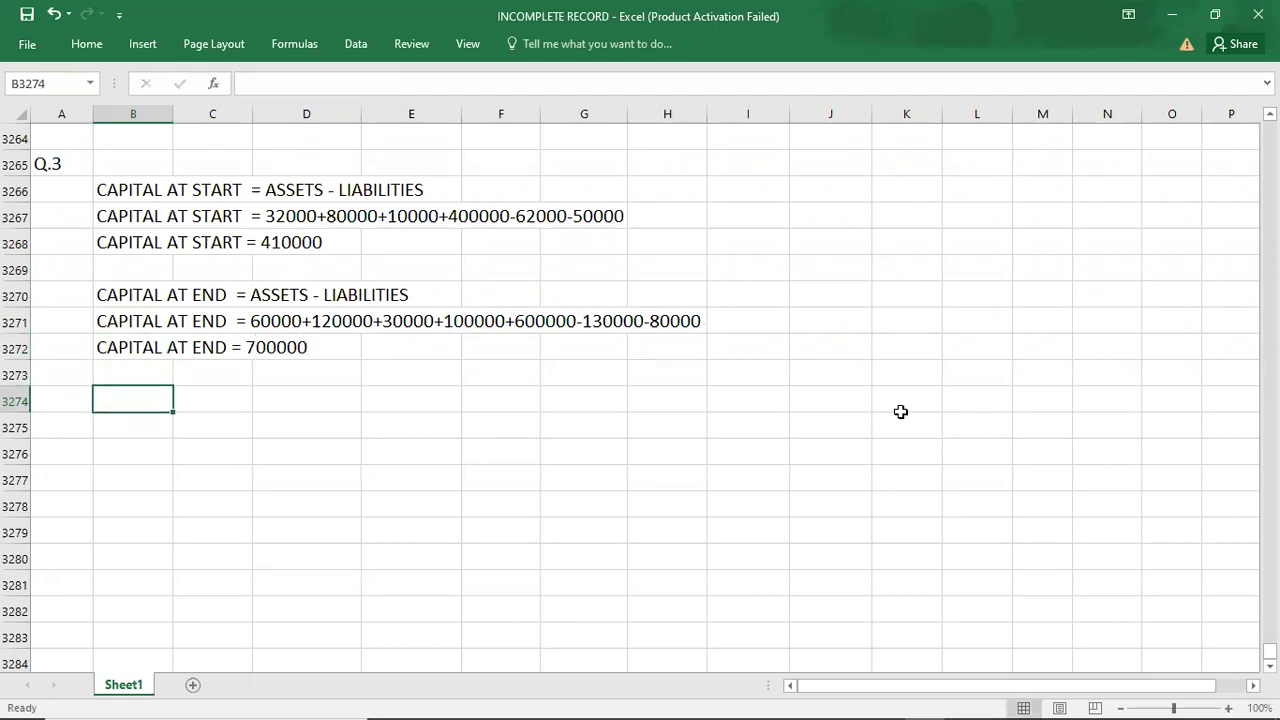
- Enter the profit formula P = I + D - C in B3274
{"action": "type", "text": "P ="}
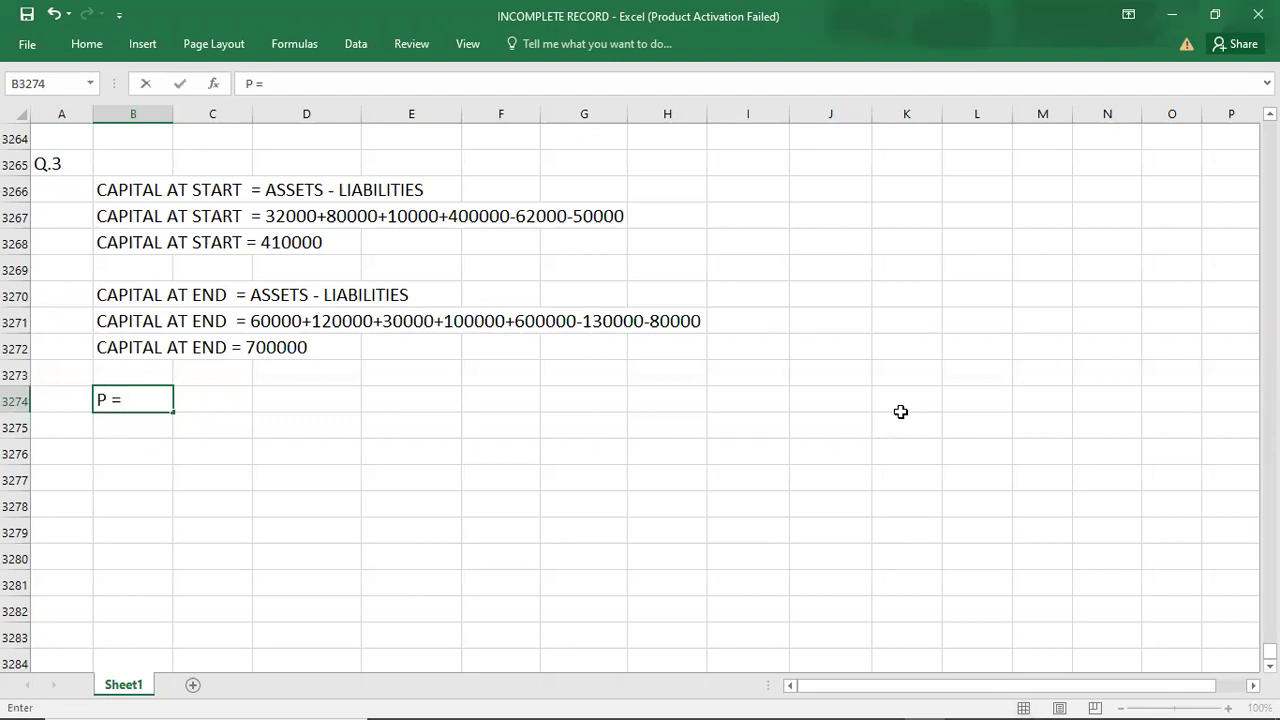
{"action": "type", "text": " I + D - C"}
{"action": "key", "text": "Return"}
{"action": "type", "text": "P = "}
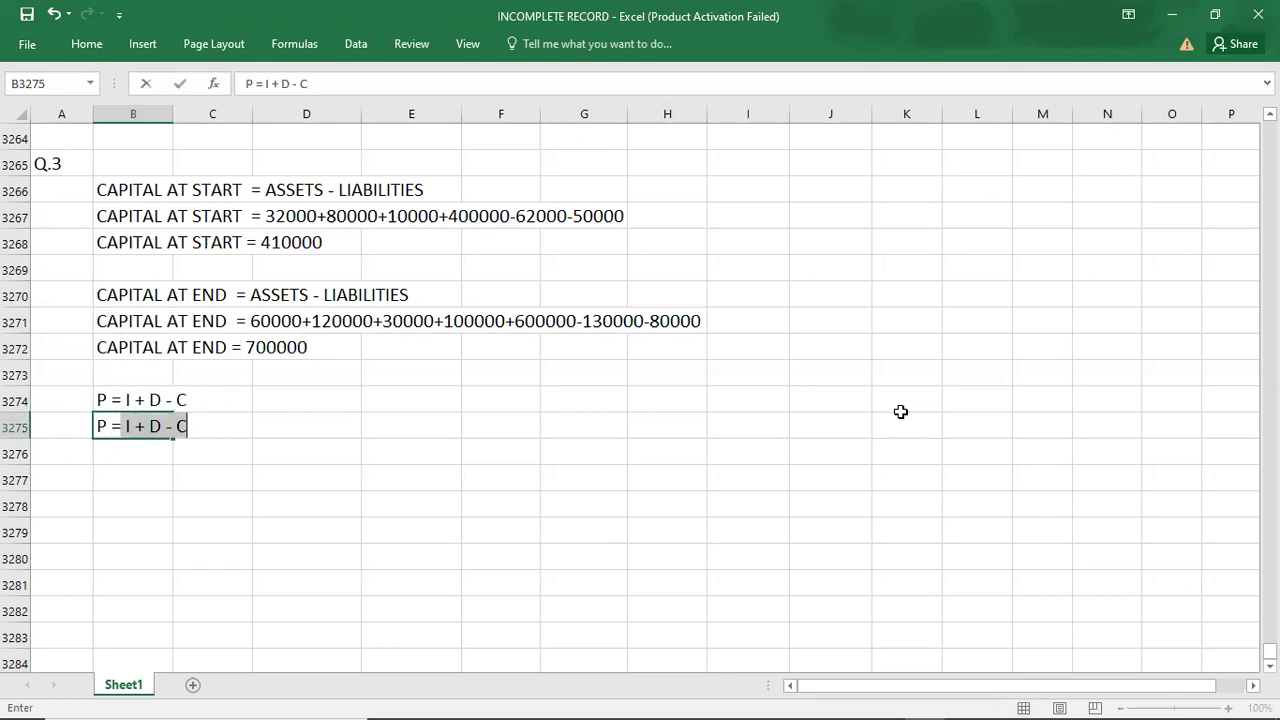
{"action": "type", "text": "(700000-"}
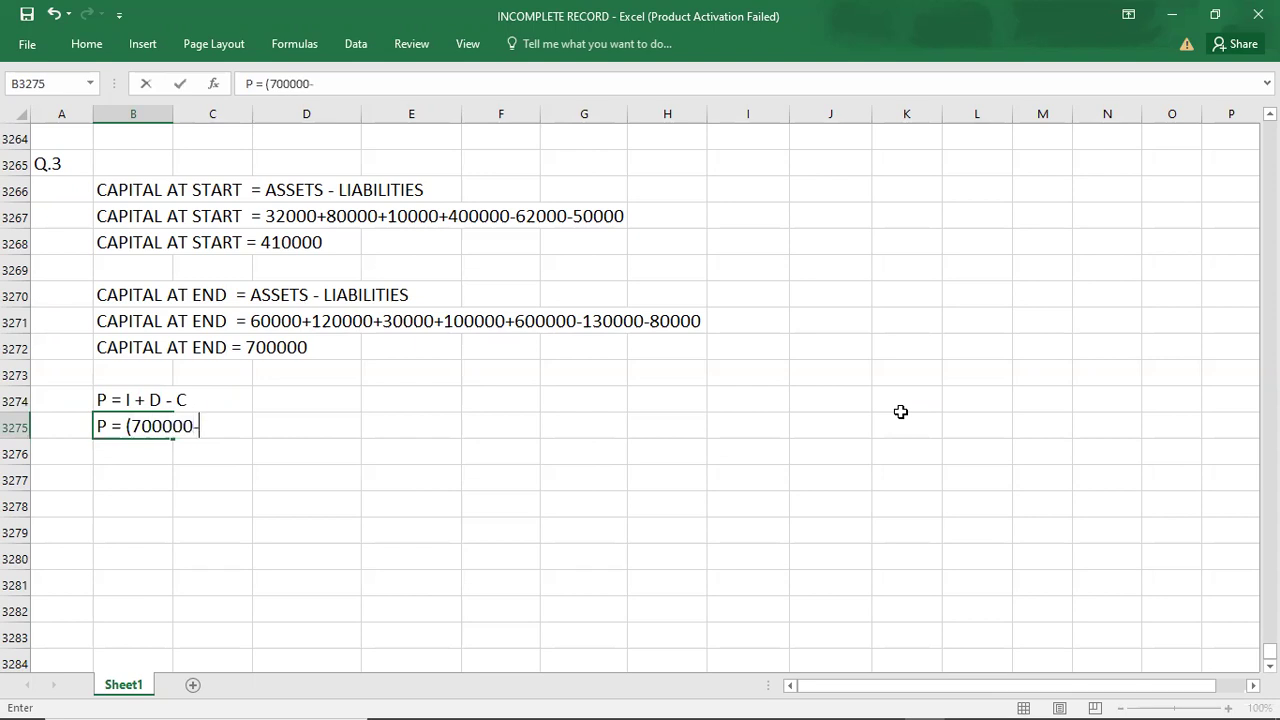
{"action": "type", "text": "410000)+"}
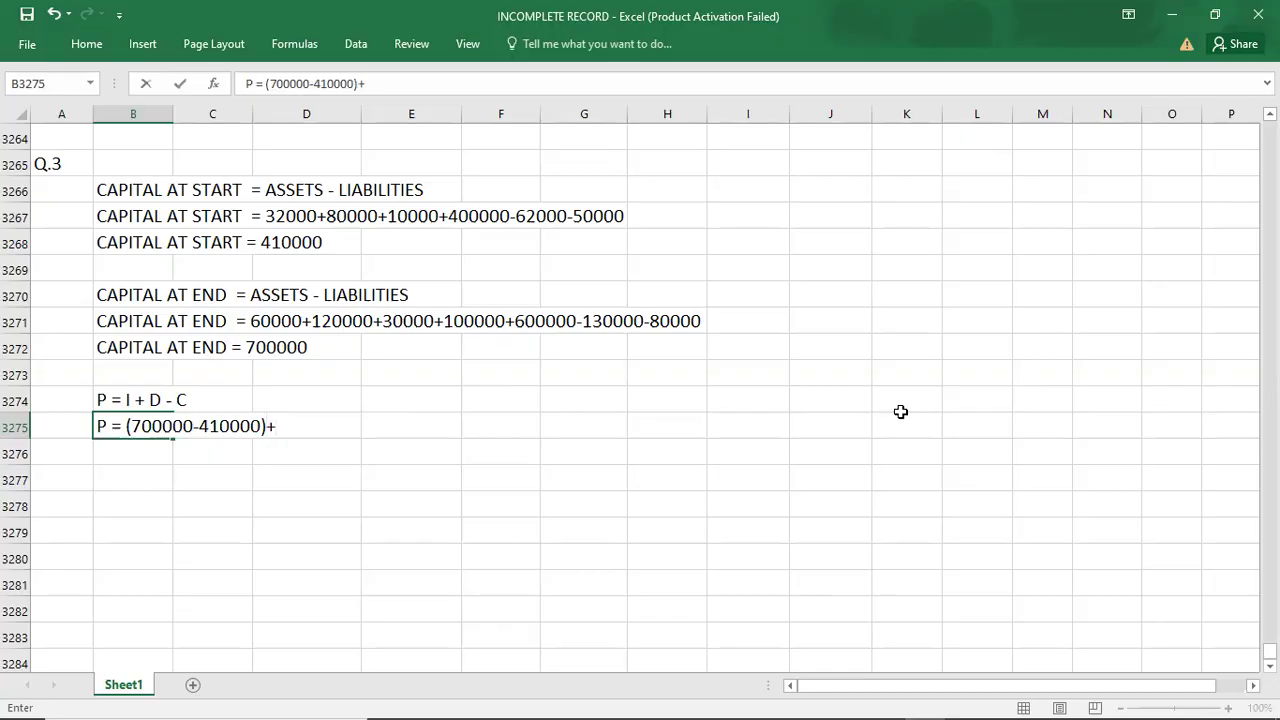
{"action": "key", "text": "alt+Tab"}
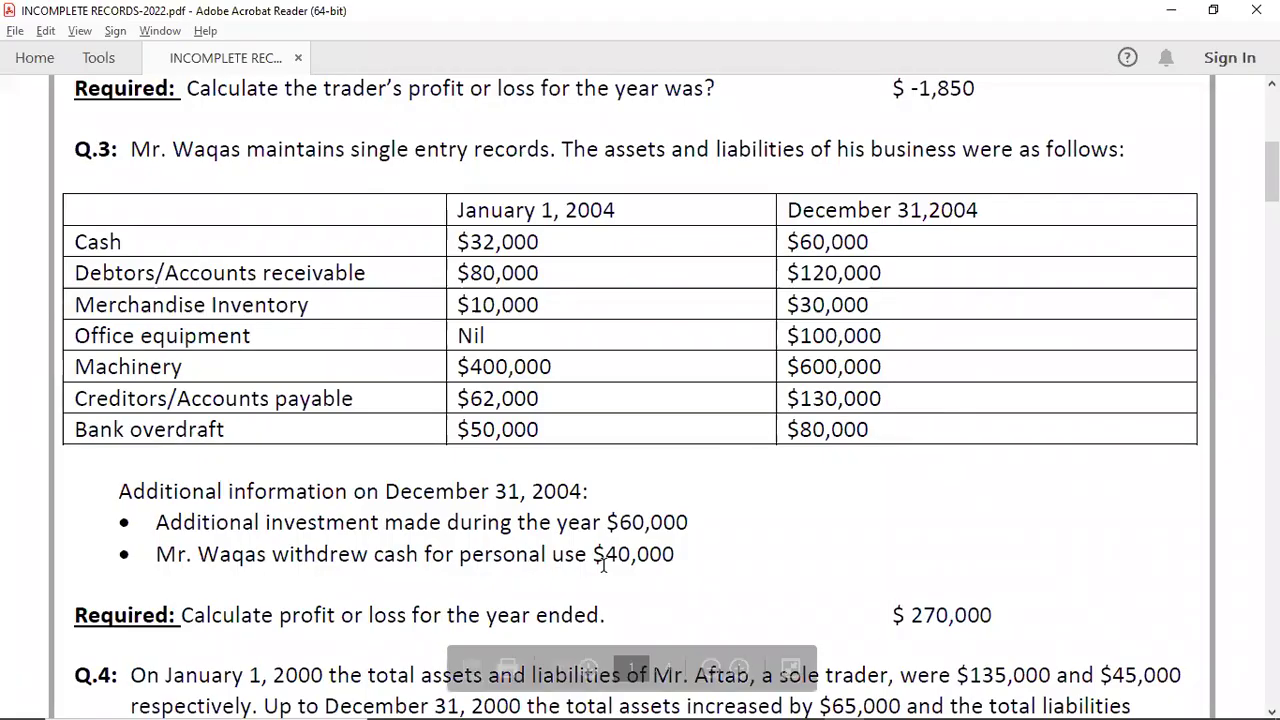
{"action": "key", "text": "alt+Tab"}
{"action": "type", "text": "40000-"}
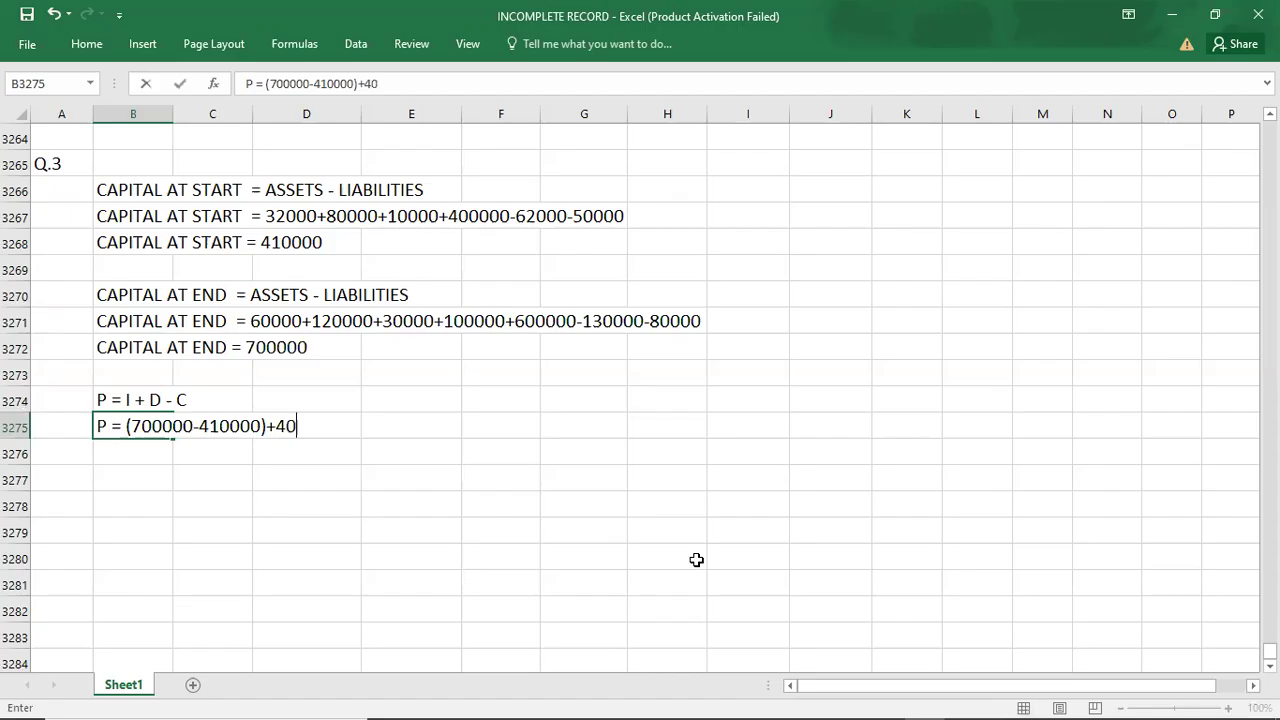
{"action": "key", "text": "alt+Tab"}
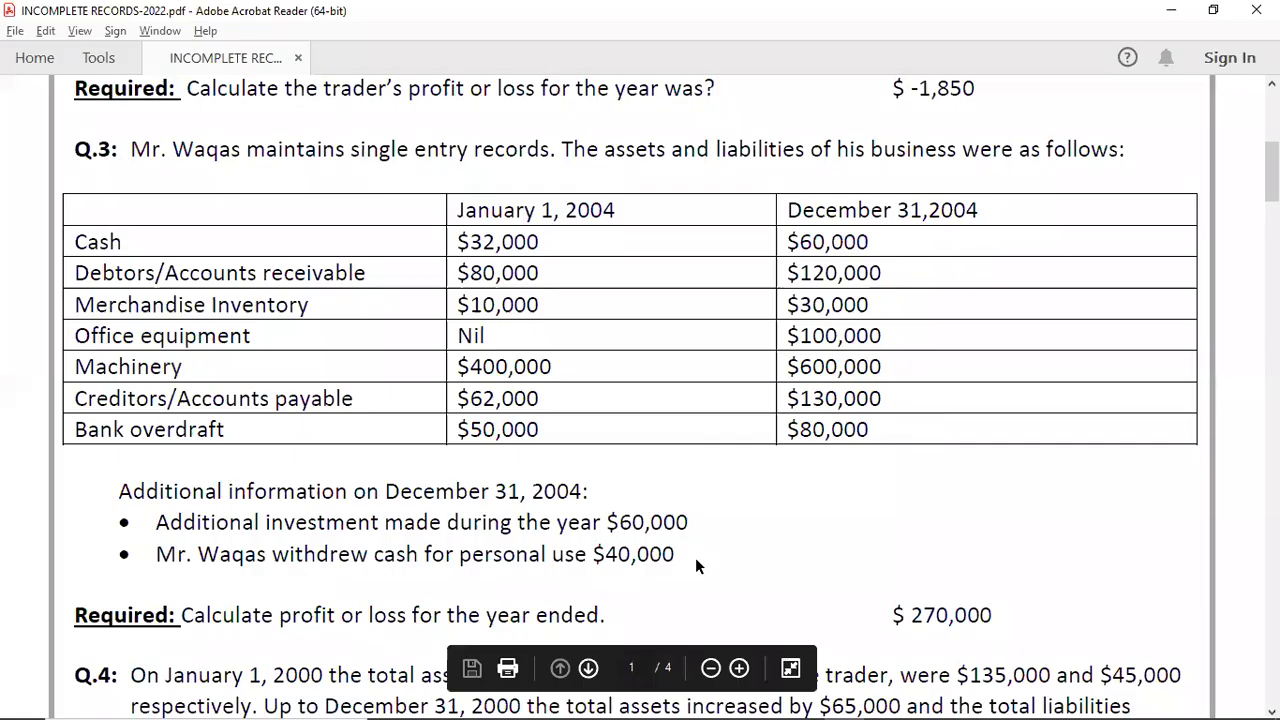
{"action": "key", "text": "alt+Tab"}
{"action": "type", "text": "60000"}
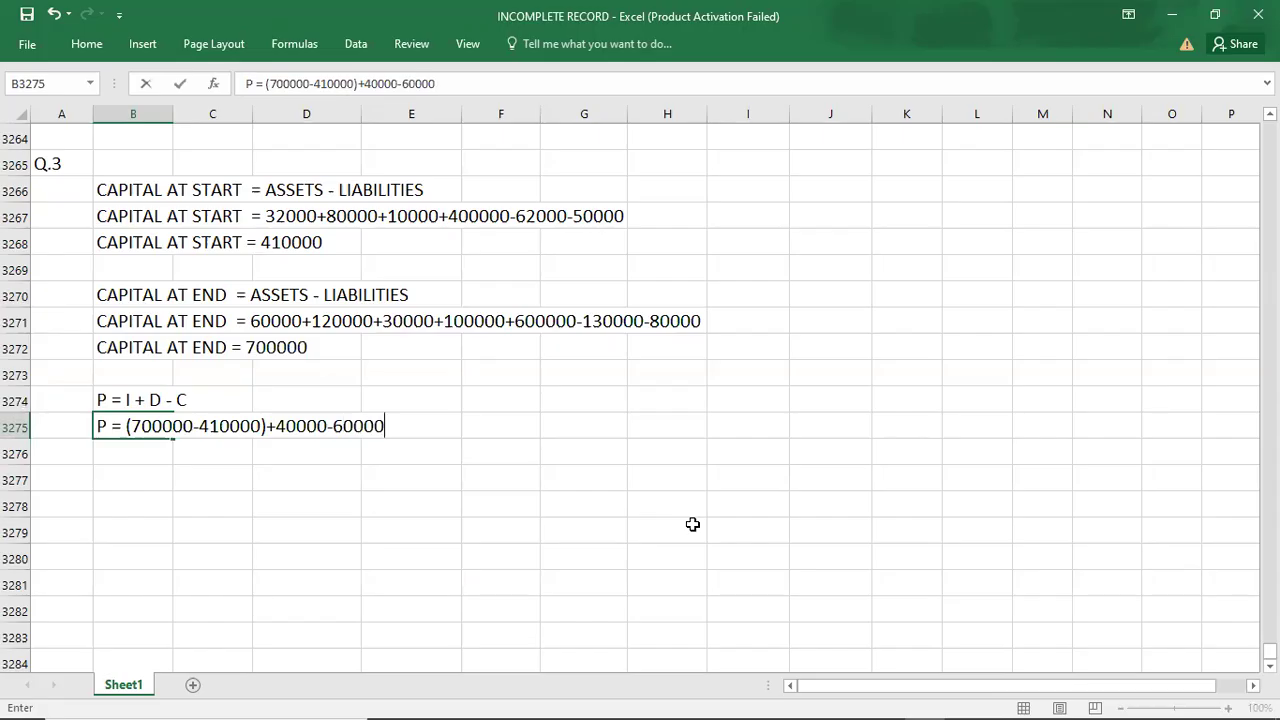
{"action": "key", "text": "Return"}
- Enter the simplified profit line P = 290000 + 40000 - 60000 in B3276
{"action": "type", "text": "P = "}
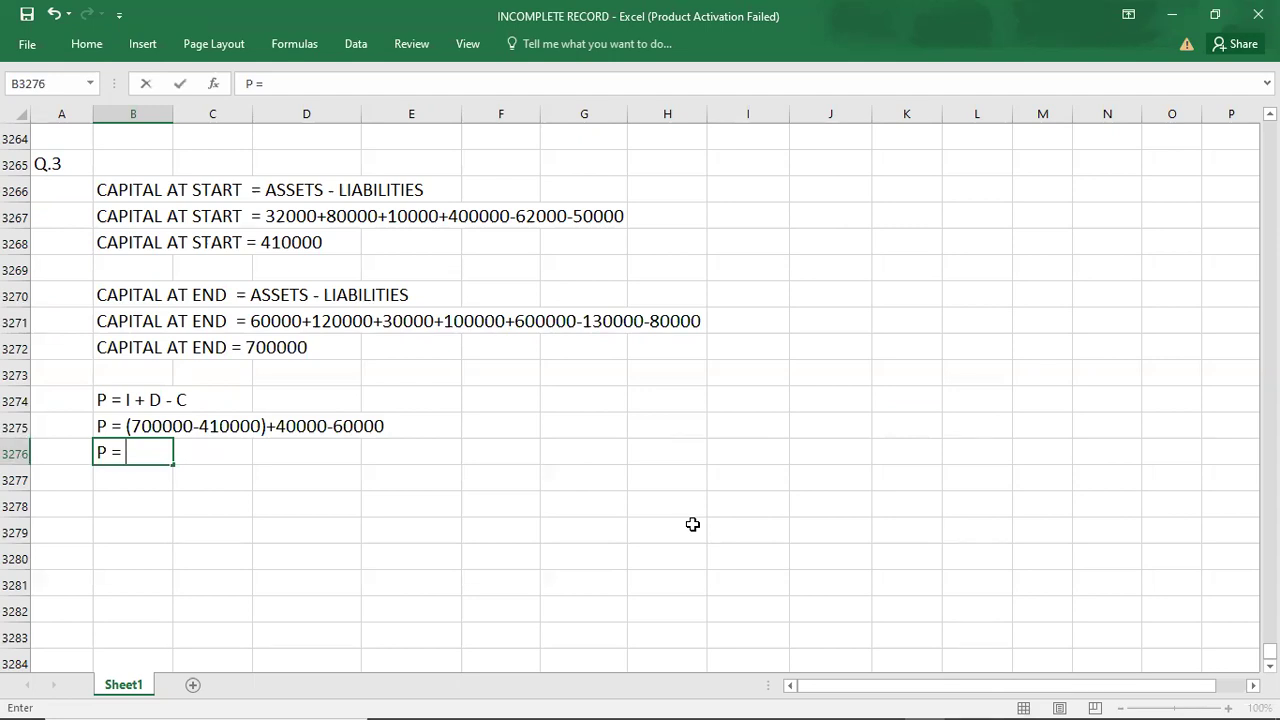
{"action": "type", "text": "290000"}
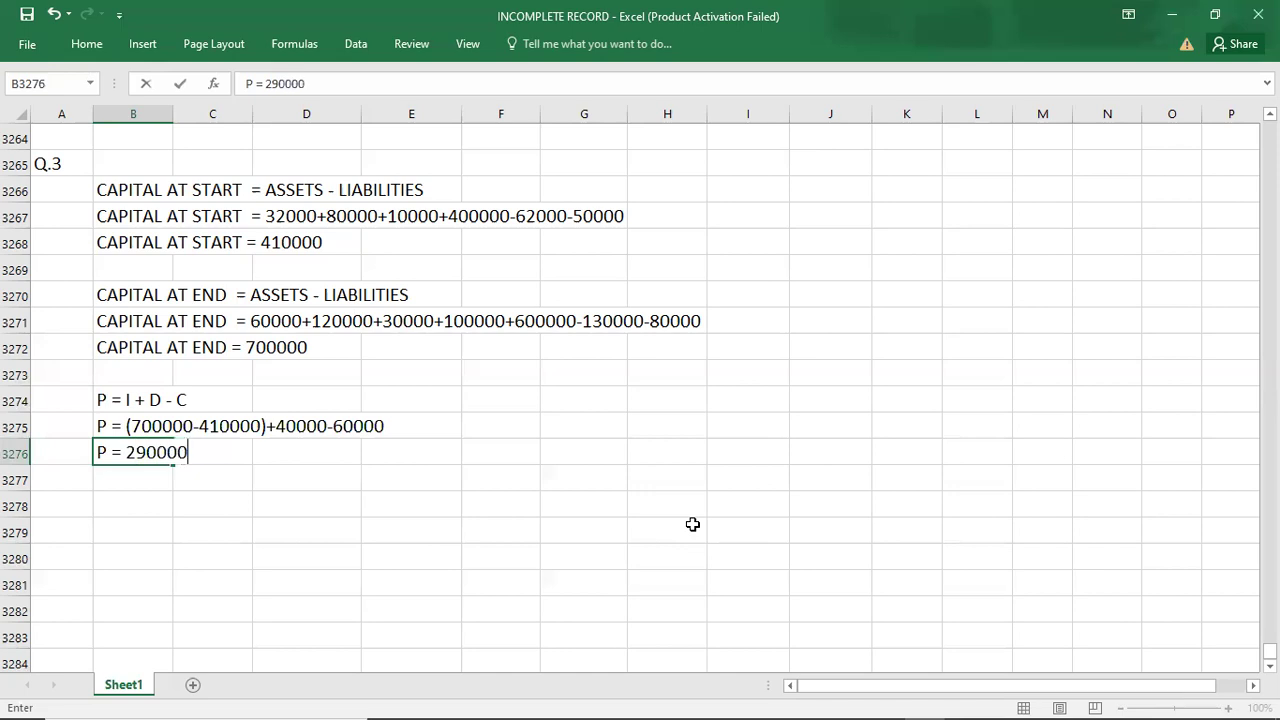
{"action": "type", "text": " + 40000 - "}
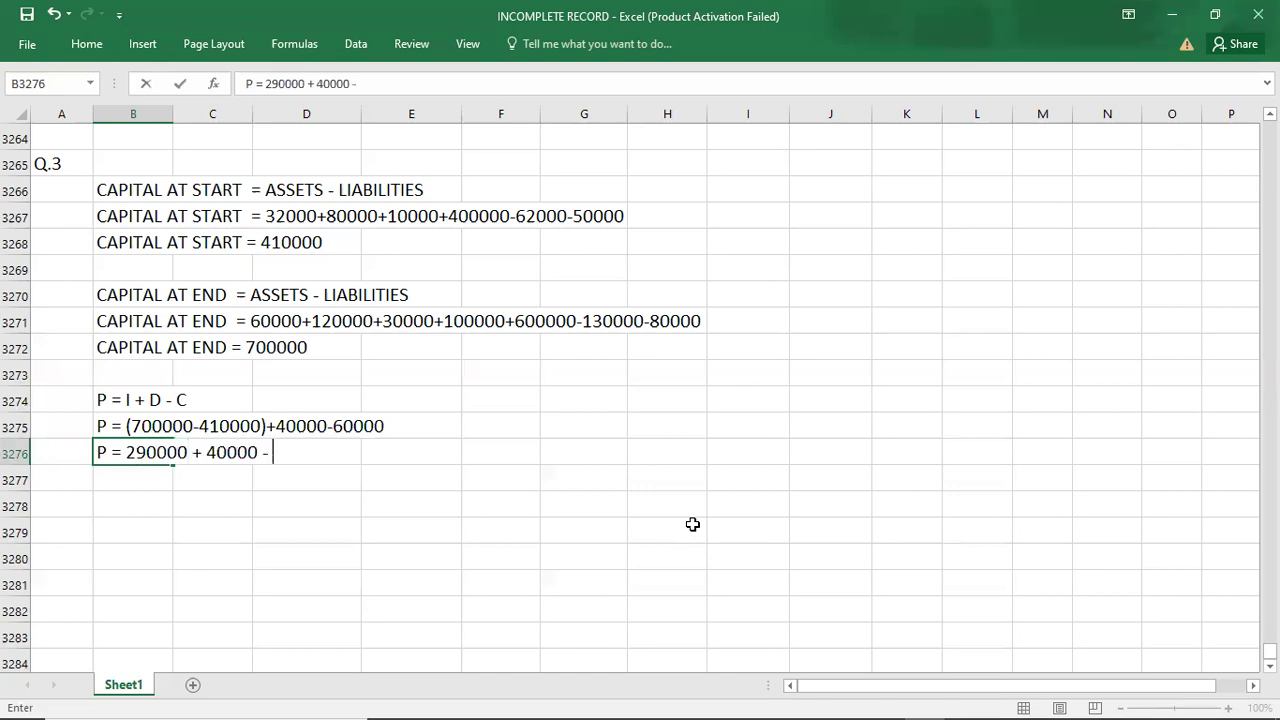
{"action": "type", "text": "60000"}
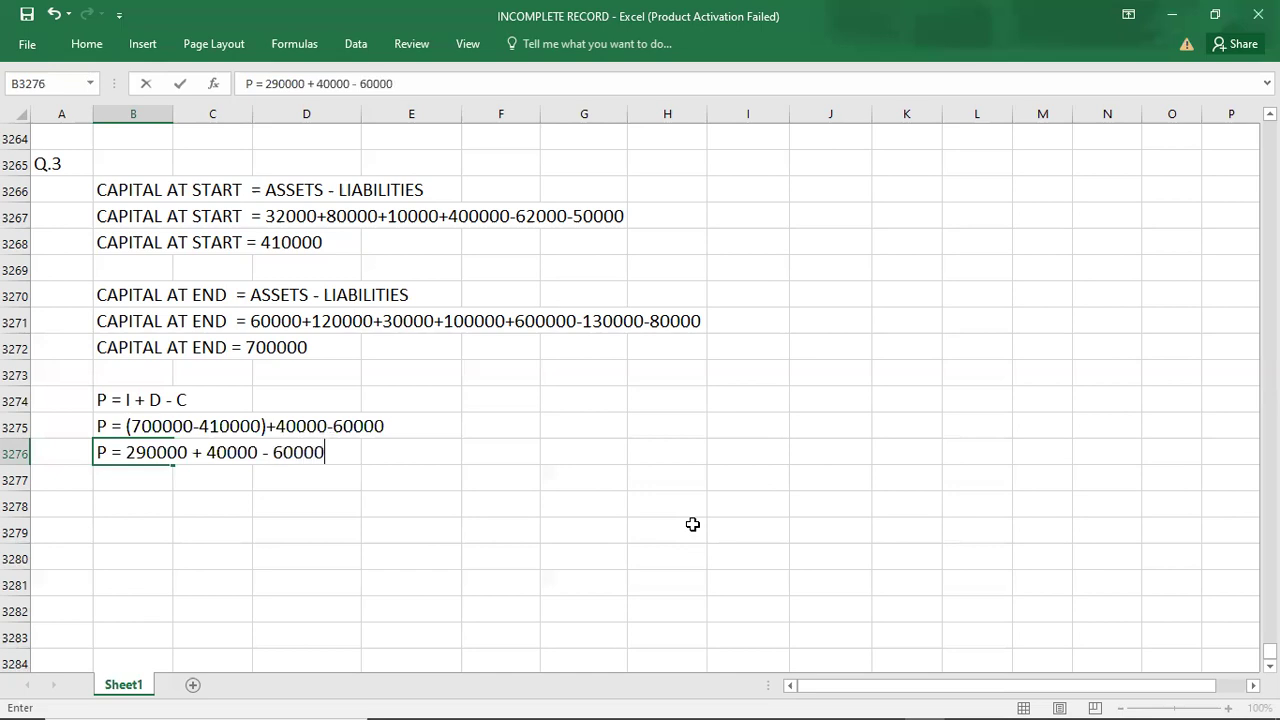
{"action": "key", "text": "Return"}
- Enter Q.3's final profit line P = 270000 in B3277
{"action": "type", "text": "P = "}
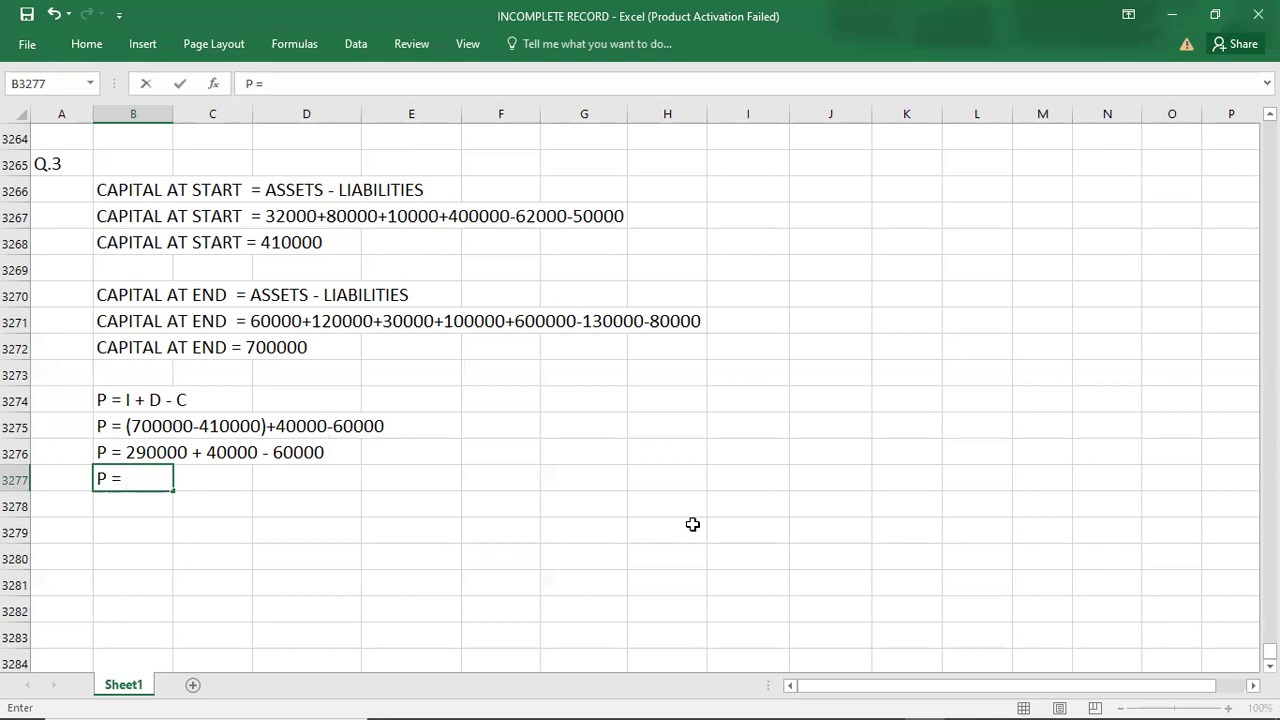
{"action": "type", "text": "270000"}
{"action": "key", "text": "Return"}
{"action": "key", "text": "Return"}
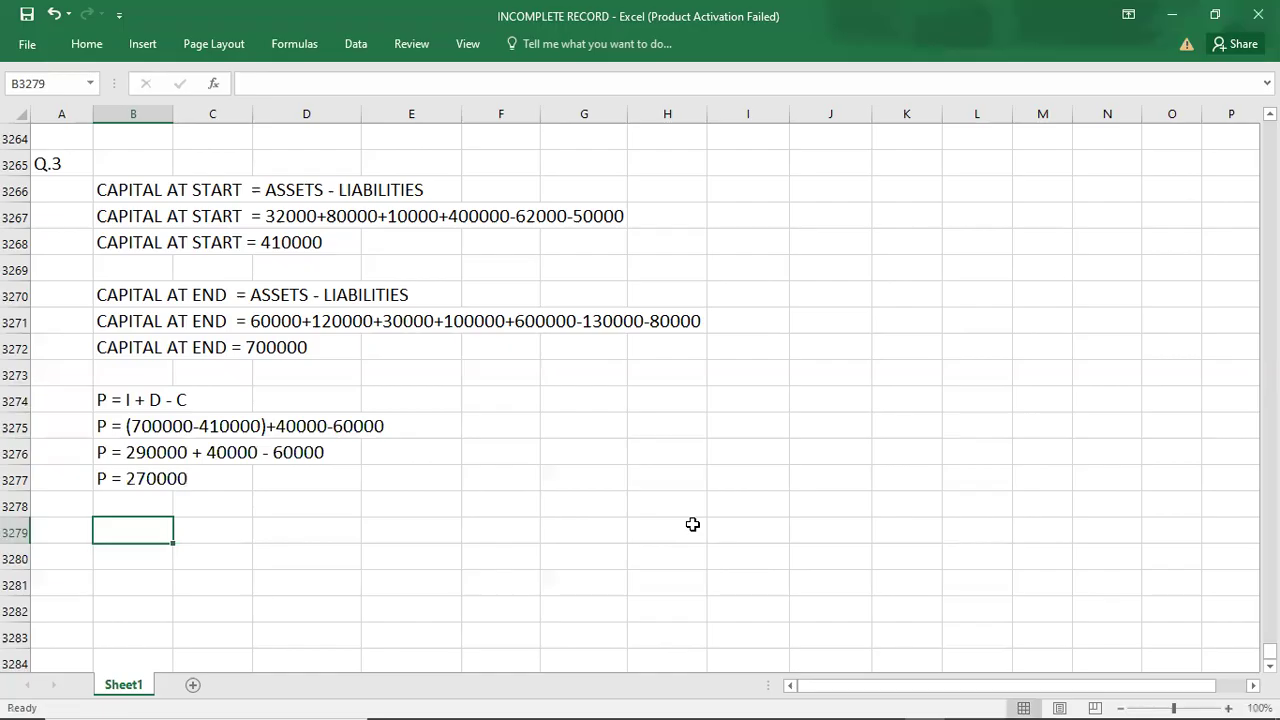
- Enter the question label Q.4 in A3279
{"action": "left_click", "coordinate": [64, 532]}
{"action": "type", "text": "Q.4"}
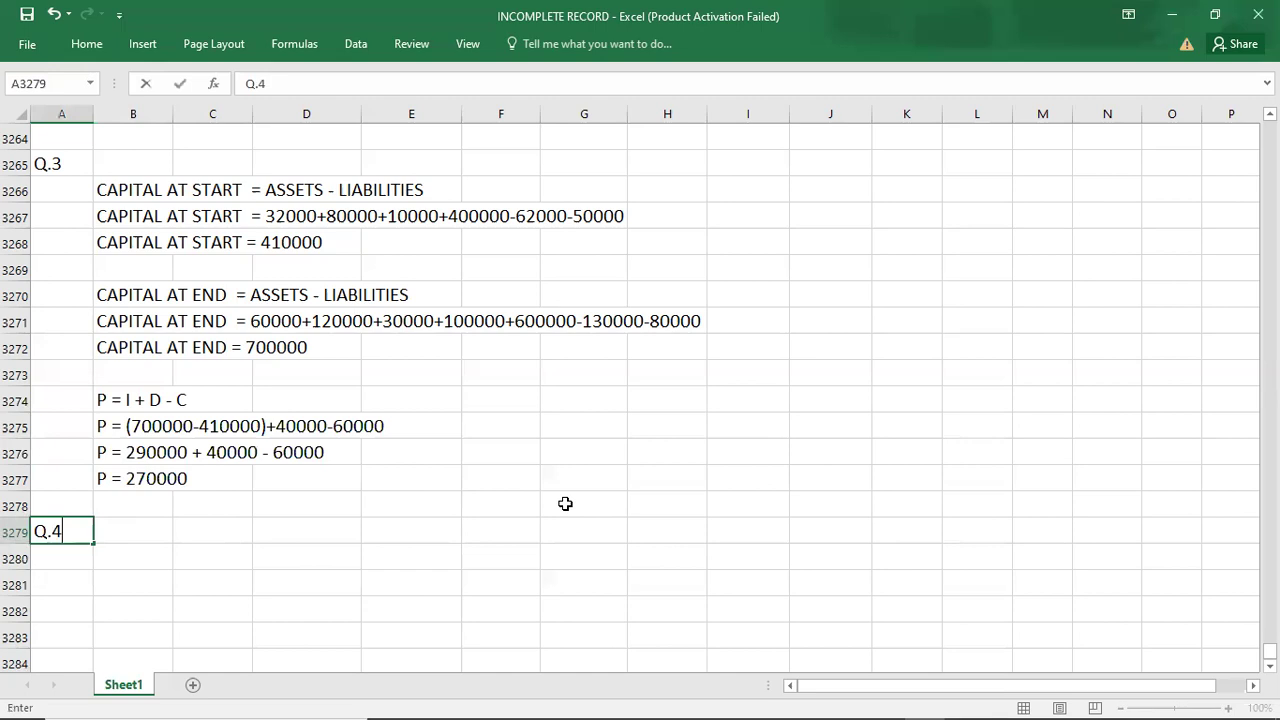
{"action": "key", "text": "Return"}
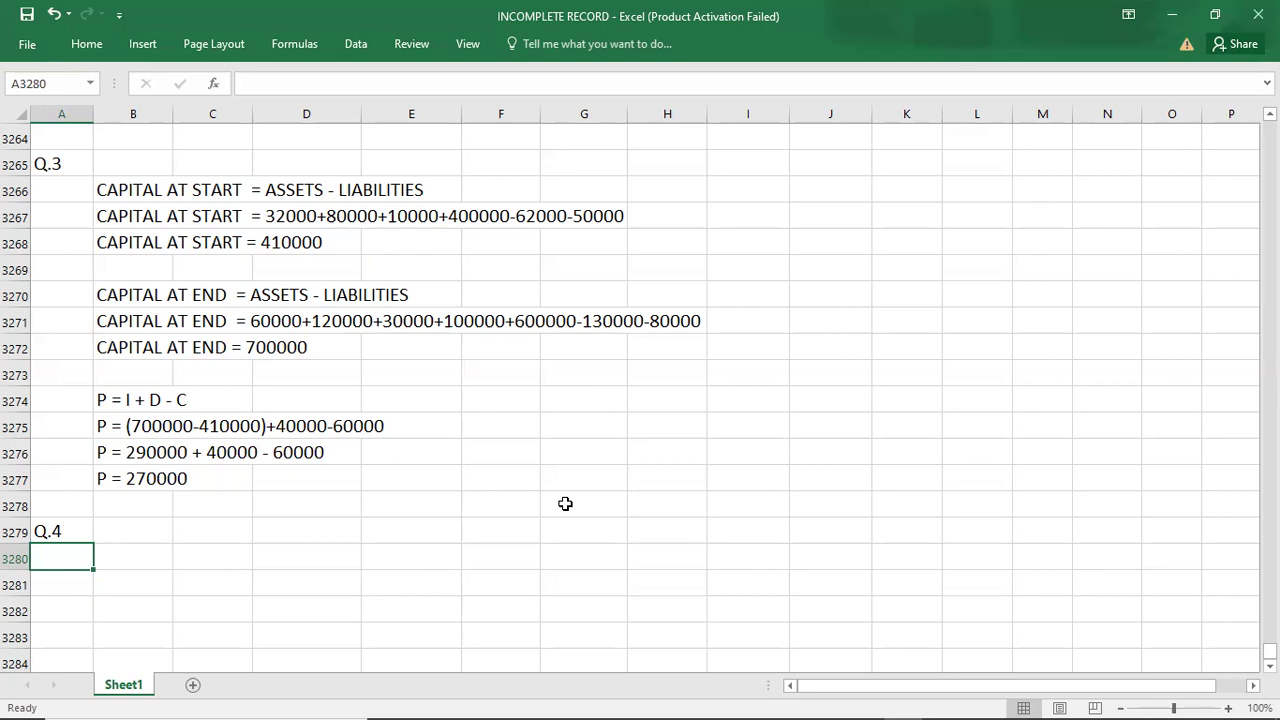
- Switch to the PDF and read Q.4's opening assets and liabilities, their changes during the year, the drawings and the additional investment
{"action": "key", "text": "alt+Tab"}
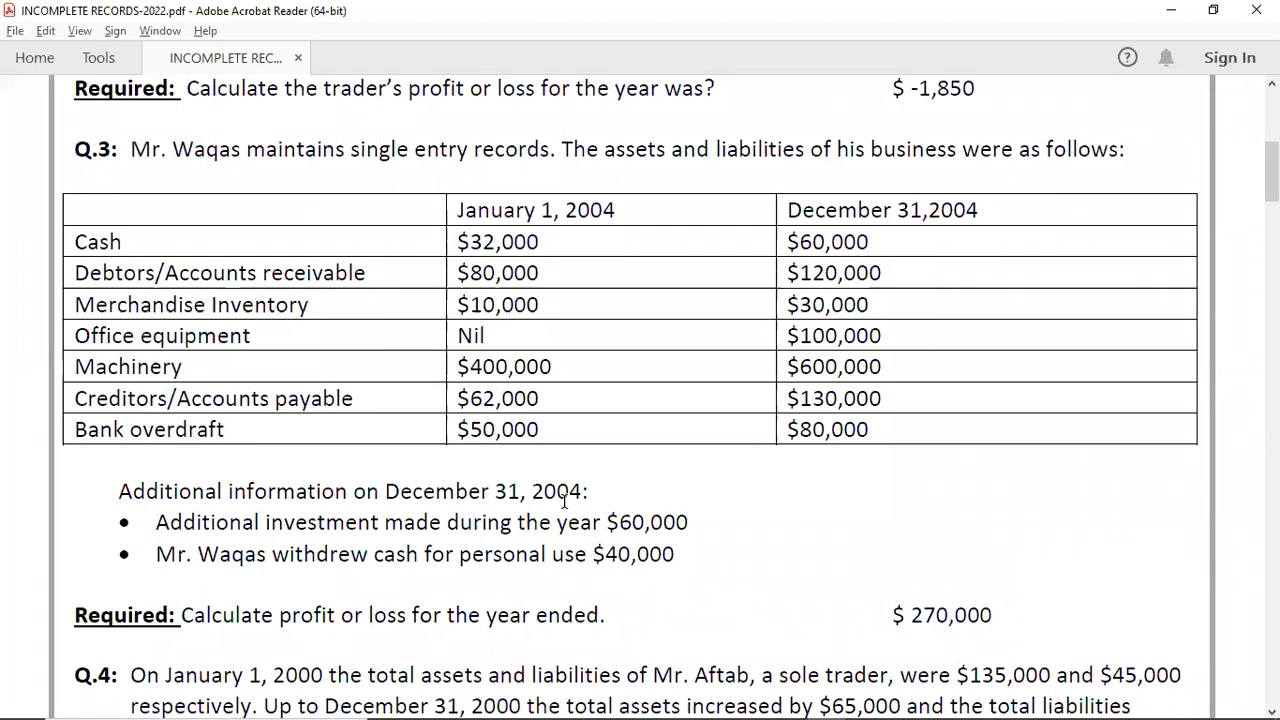
{"action": "key", "text": "alt+Tab"}
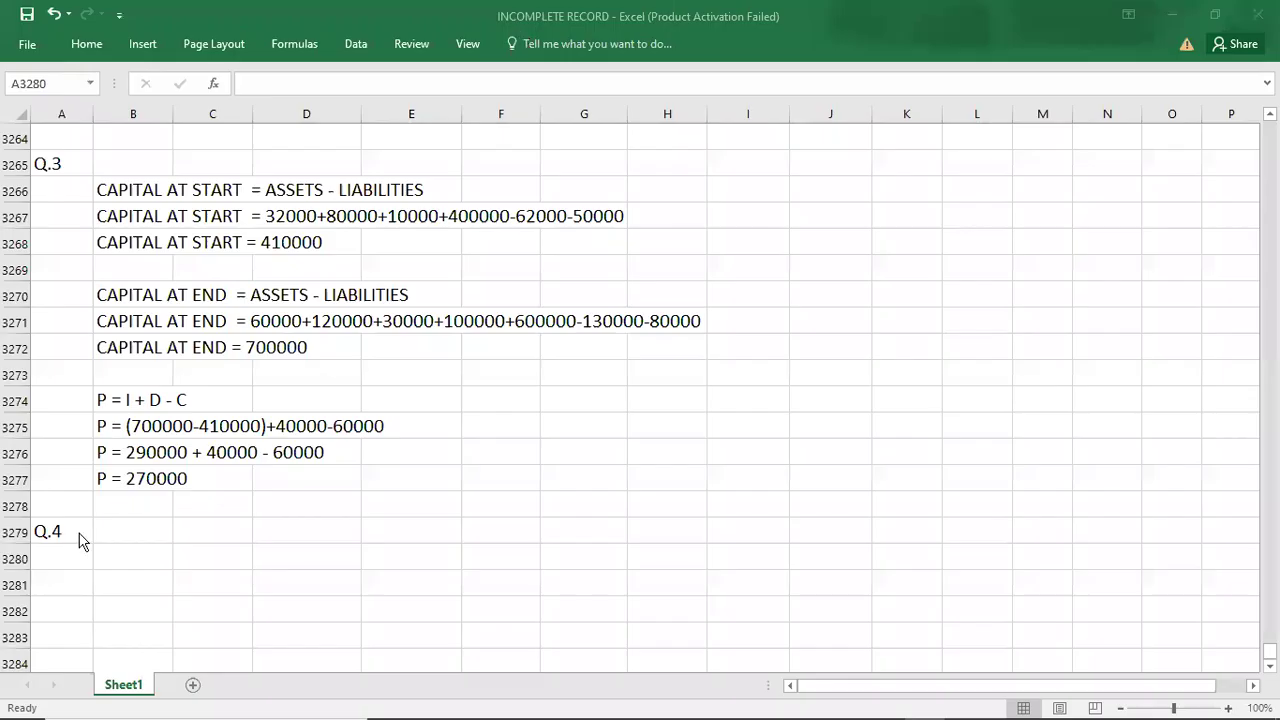
{"action": "left_click", "coordinate": [80, 532]}
{"action": "left_click", "coordinate": [80, 532]}
{"action": "key", "text": "Down"}
{"action": "key", "text": "Down"}
{"action": "key", "text": "Down"}
{"action": "key", "text": "Down"}
{"action": "key", "text": "Down"}
{"action": "key", "text": "Down"}
{"action": "key", "text": "Down"}
{"action": "key", "text": "Down"}
{"action": "key", "text": "Down"}
{"action": "key", "text": "Down"}
{"action": "key", "text": "Down"}
{"action": "key", "text": "Down"}
{"action": "key", "text": "Down"}
{"action": "key", "text": "Down"}
{"action": "key", "text": "Down"}
{"action": "key", "text": "Down"}
{"action": "key", "text": "Down"}
{"action": "key", "text": "Down"}
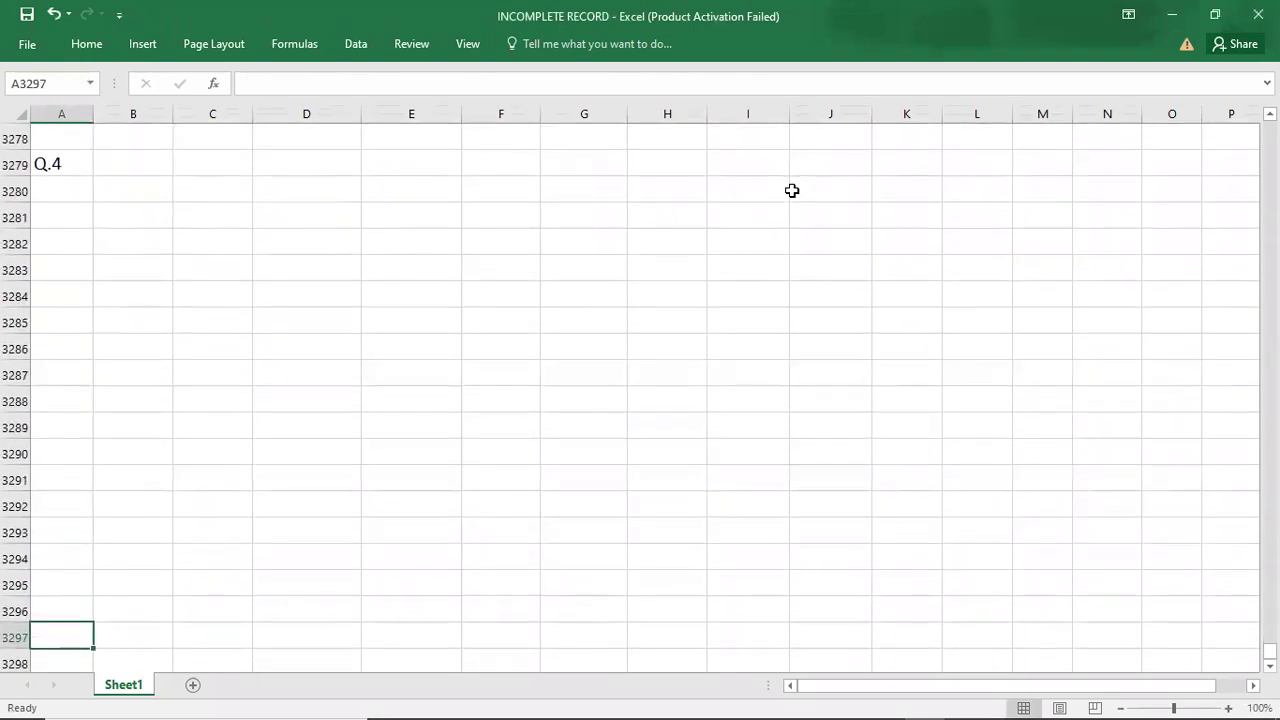
{"action": "key", "text": "alt+Tab"}
{"action": "key", "text": "alt+Tab"}
{"action": "scroll", "coordinate": [791, 188], "scroll_direction": "down", "scroll_amount": 5}
{"action": "scroll", "coordinate": [791, 197], "scroll_direction": "down", "scroll_amount": 1}
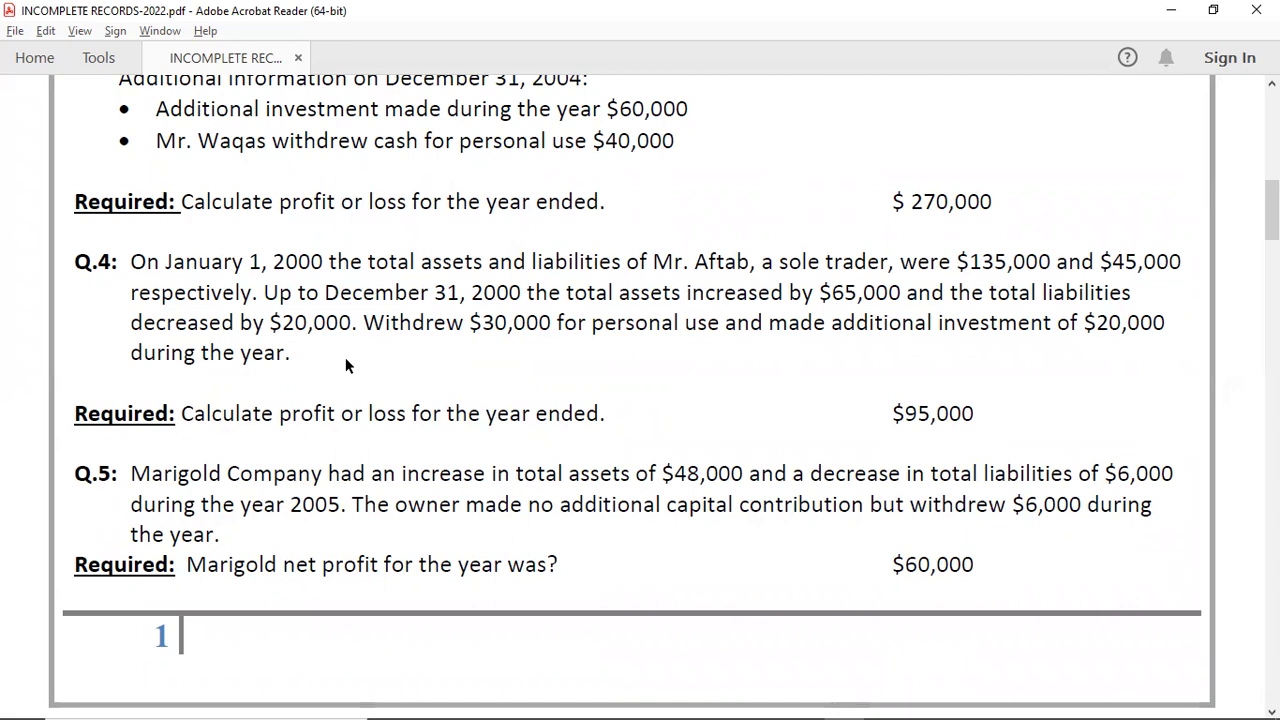
- Switch back to Excel and enter the line CAPITAL AT START = ASSETS - LIABILITIES in B3280, below the Q.4 label
{"action": "key", "text": "alt+Tab"}
{"action": "key", "text": "alt+Tab"}
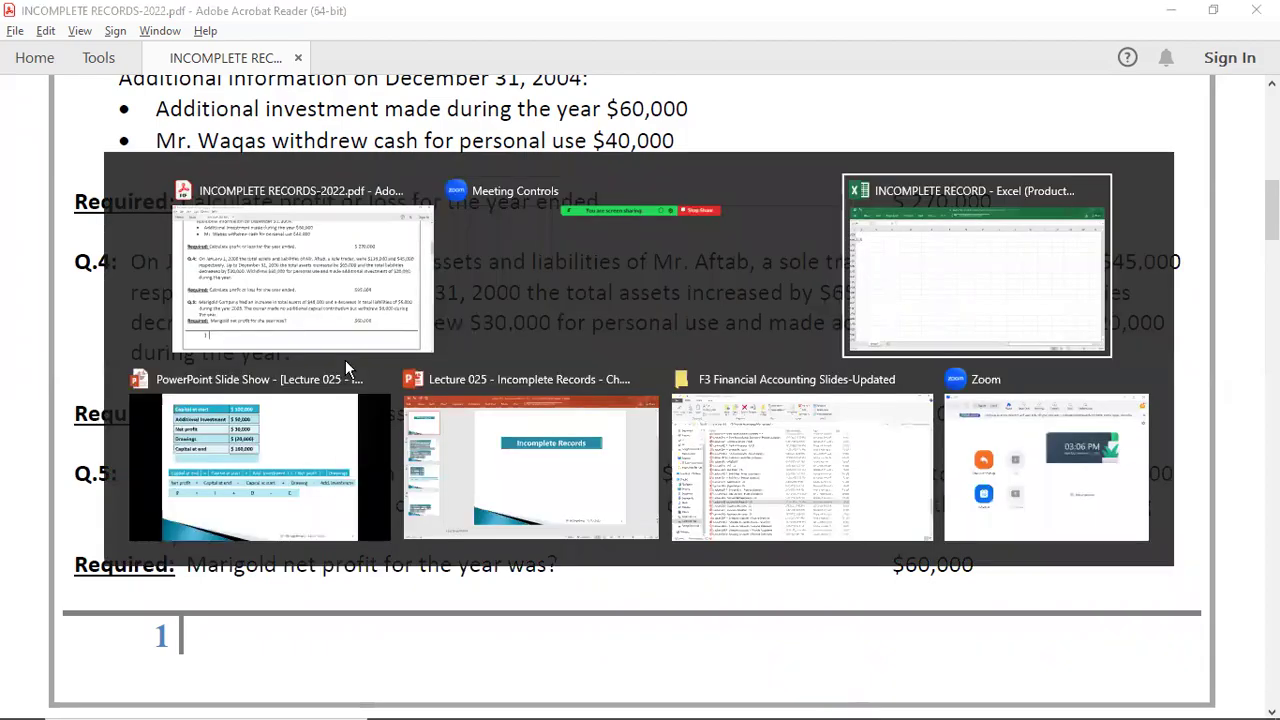
{"action": "key", "text": "Up"}
{"action": "key", "text": "Up"}
{"action": "key", "text": "Up"}
{"action": "key", "text": "Up"}
{"action": "key", "text": "Up"}
{"action": "key", "text": "Up"}
{"action": "key", "text": "Up"}
{"action": "key", "text": "Up"}
{"action": "key", "text": "Up"}
{"action": "key", "text": "Up"}
{"action": "key", "text": "Up"}
{"action": "key", "text": "Up"}
{"action": "key", "text": "Up"}
{"action": "key", "text": "Up"}
{"action": "key", "text": "Up"}
{"action": "key", "text": "Up"}
{"action": "key", "text": "Up"}
{"action": "key", "text": "Up"}
{"action": "key", "text": "Right"}
{"action": "key", "text": "Down"}
{"action": "type", "text": "CAPITA"}
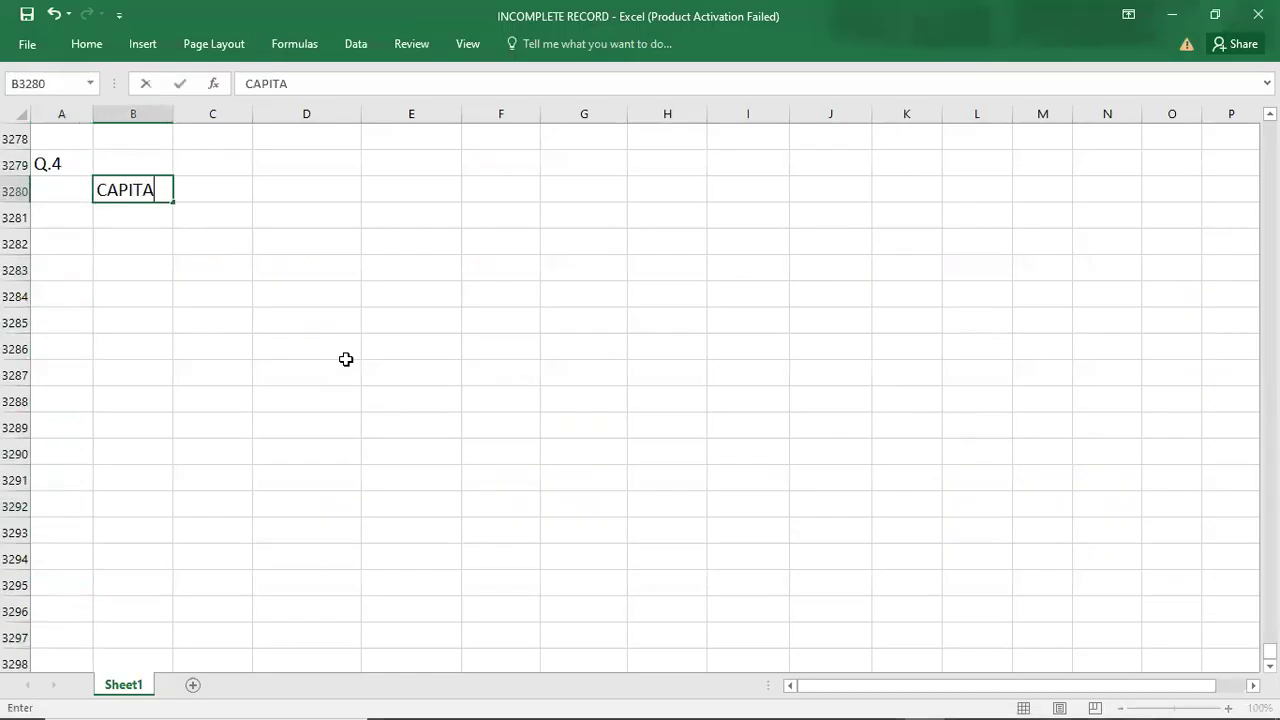
{"action": "type", "text": "L AT STA"}
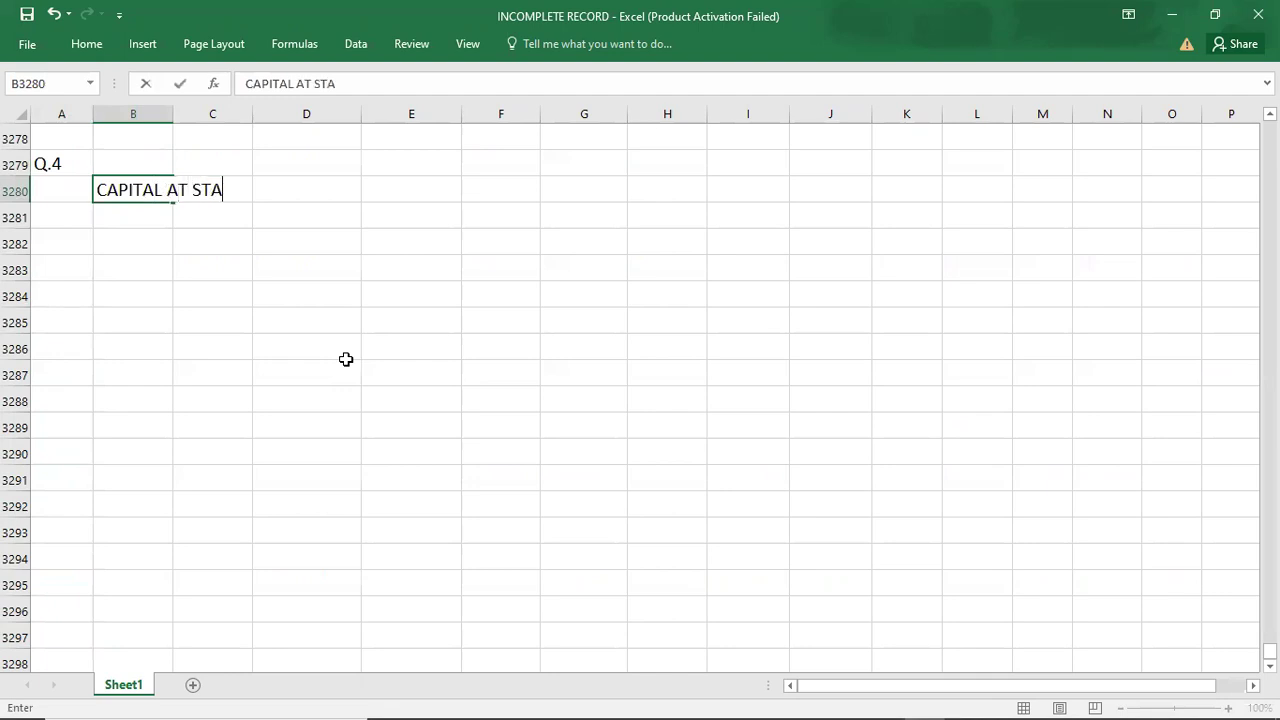
{"action": "type", "text": "RT = ASSETS - "}
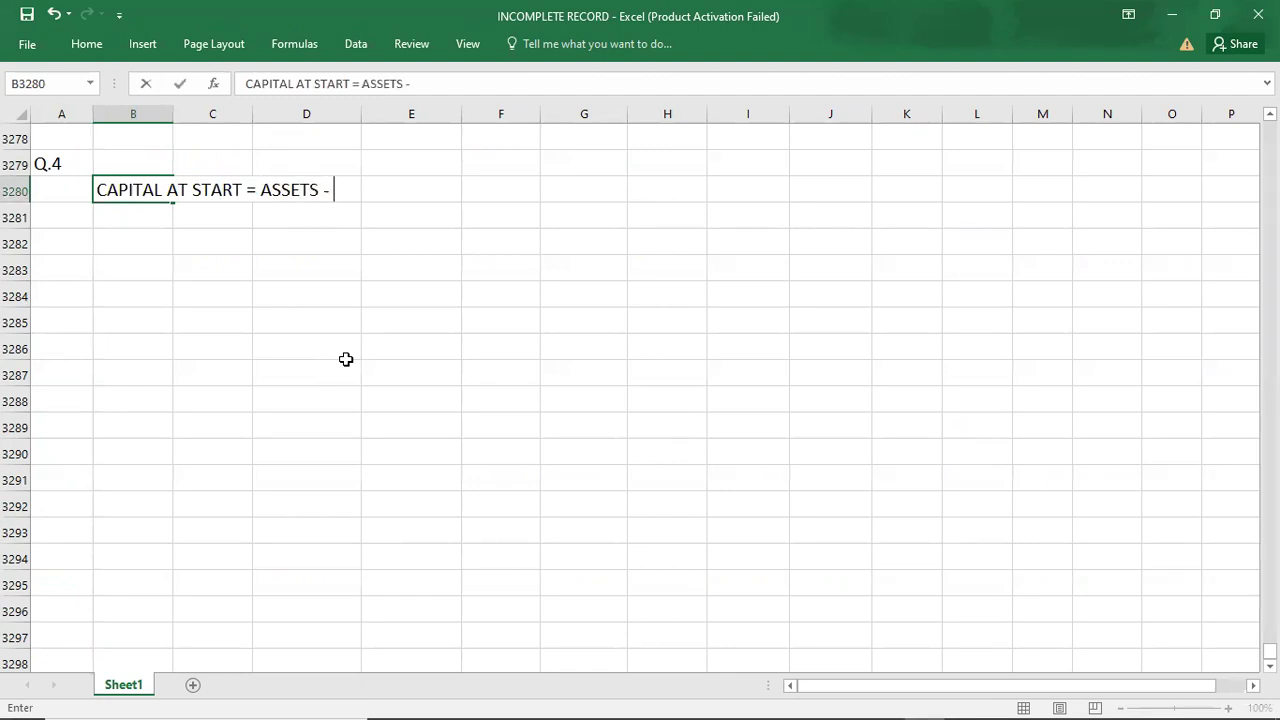
{"action": "type", "text": "LIABILITIES"}
{"action": "key", "text": "Return"}
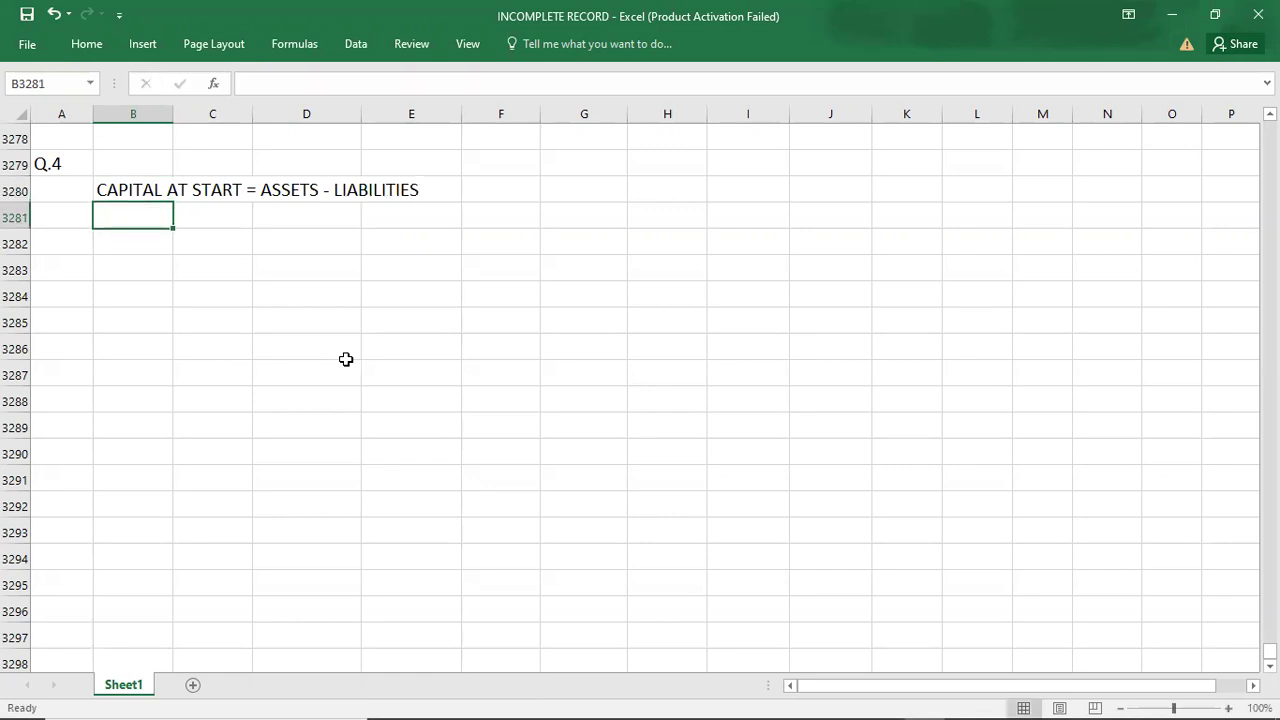
- Enter CAPITAL AT START = 135000 - 45000 in B3281, using Q.4's January 1, 2000 total assets and liabilities from the PDF
{"action": "type", "text": "C"}
{"action": "left_click", "coordinate": [267, 218]}
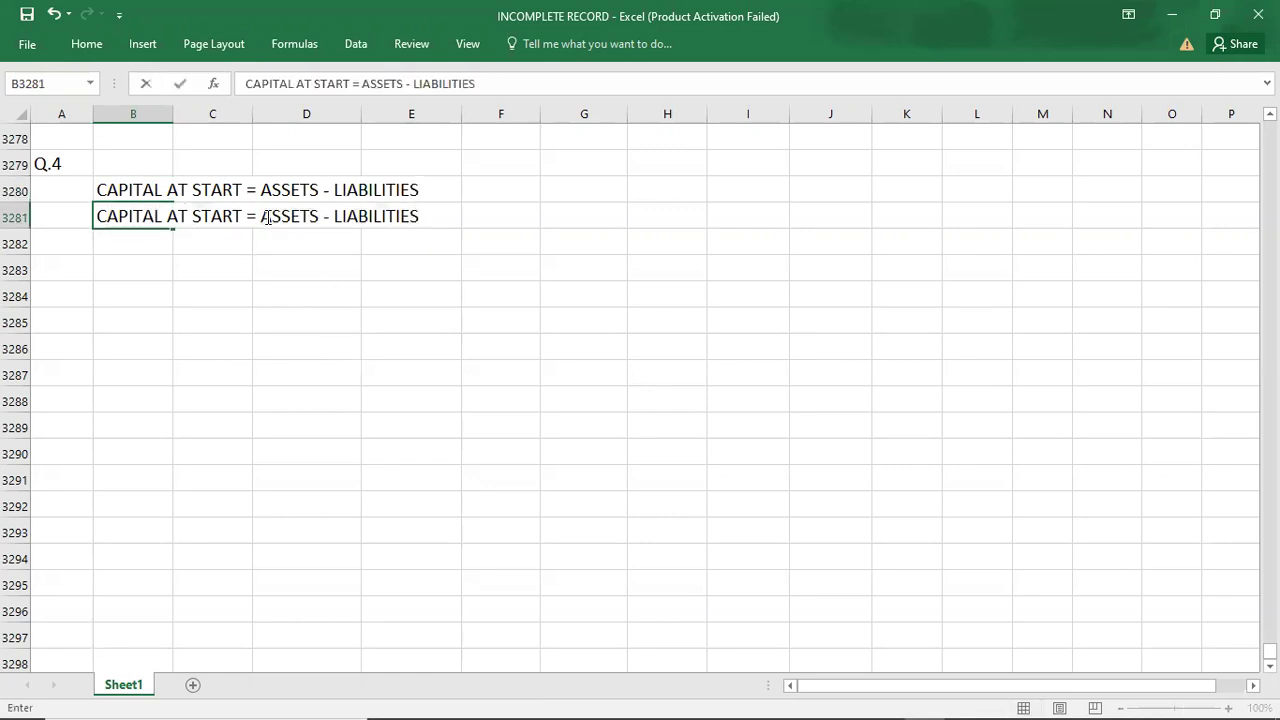
{"action": "key", "text": "Delete"}
{"action": "key", "text": "Delete"}
{"action": "key", "text": "Delete"}
{"action": "key", "text": "Delete"}
{"action": "key", "text": "Delete"}
{"action": "key", "text": "Delete"}
{"action": "key", "text": "Delete"}
{"action": "key", "text": "Delete"}
{"action": "key", "text": "Delete"}
{"action": "key", "text": "Delete"}
{"action": "key", "text": "Delete"}
{"action": "key", "text": "Delete"}
{"action": "key", "text": "Delete"}
{"action": "key", "text": "Delete"}
{"action": "key", "text": "Delete"}
{"action": "key", "text": "Delete"}
{"action": "key", "text": "Delete"}
{"action": "key", "text": "Delete"}
{"action": "key", "text": "Delete"}
{"action": "key", "text": "Delete"}
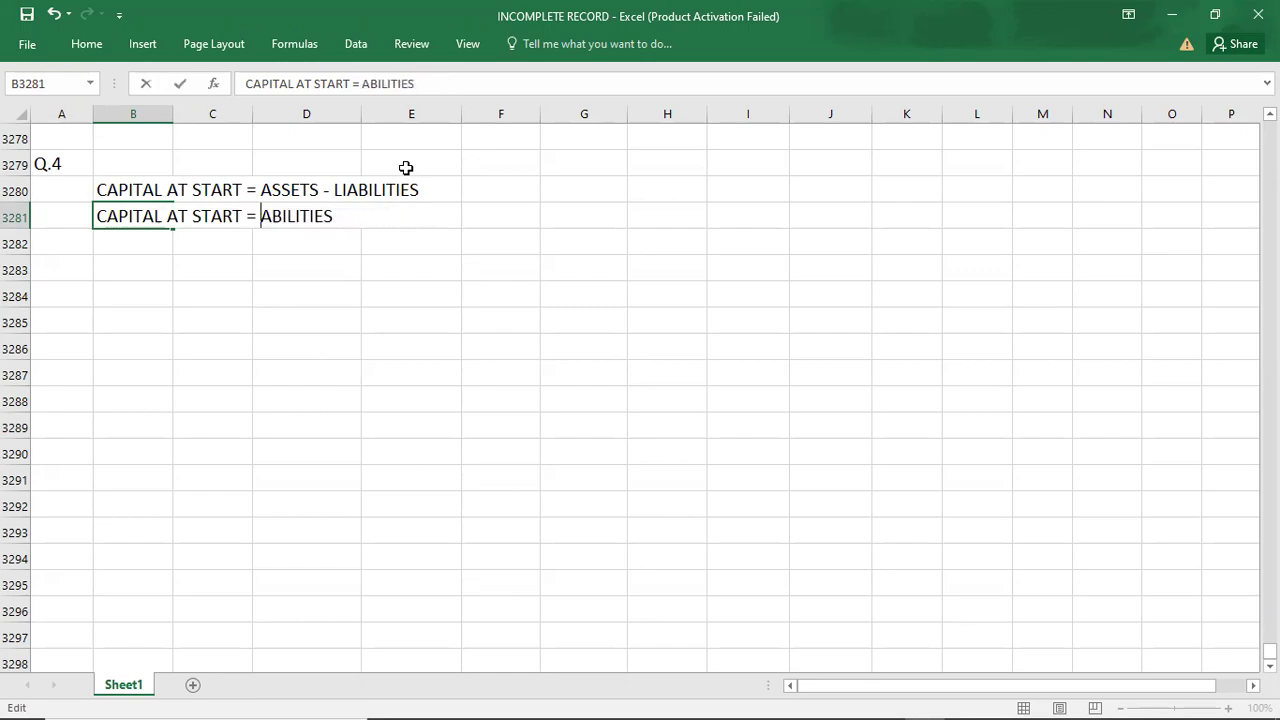
{"action": "key", "text": "alt+Tab"}
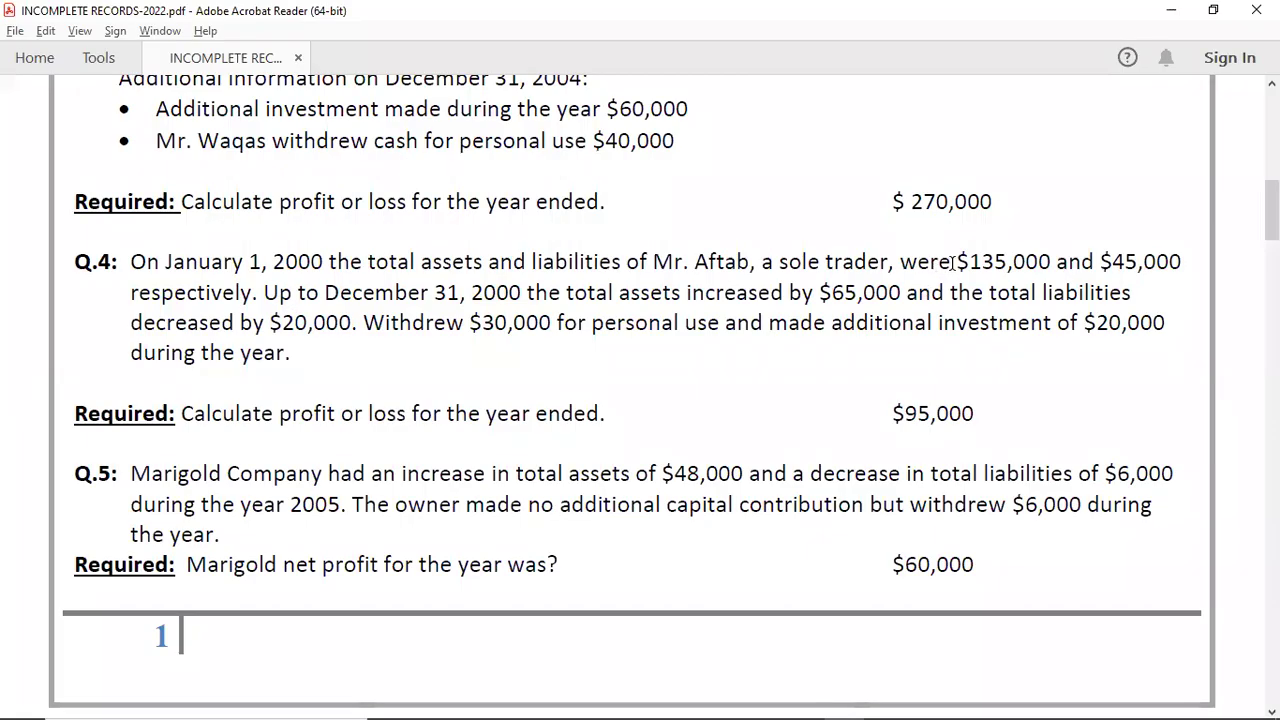
{"action": "key", "text": "alt+Tab"}
{"action": "type", "text": "135000 -"}
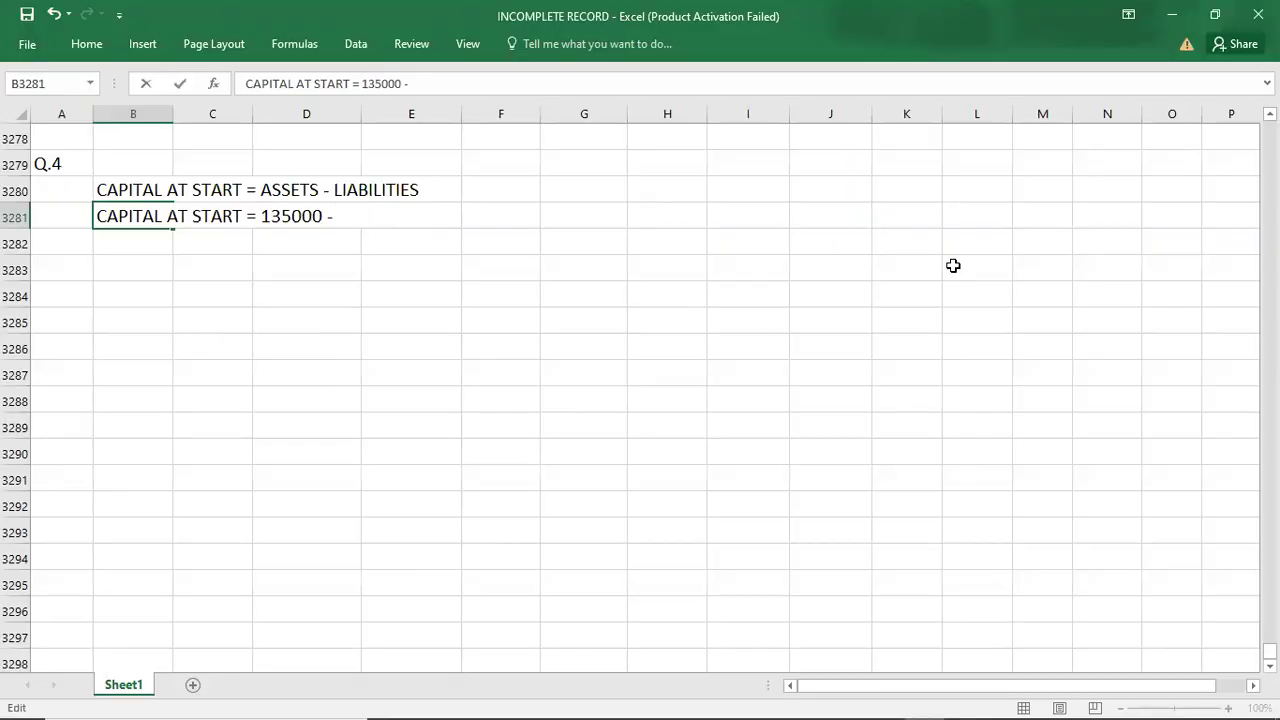
{"action": "key", "text": "alt+Tab"}
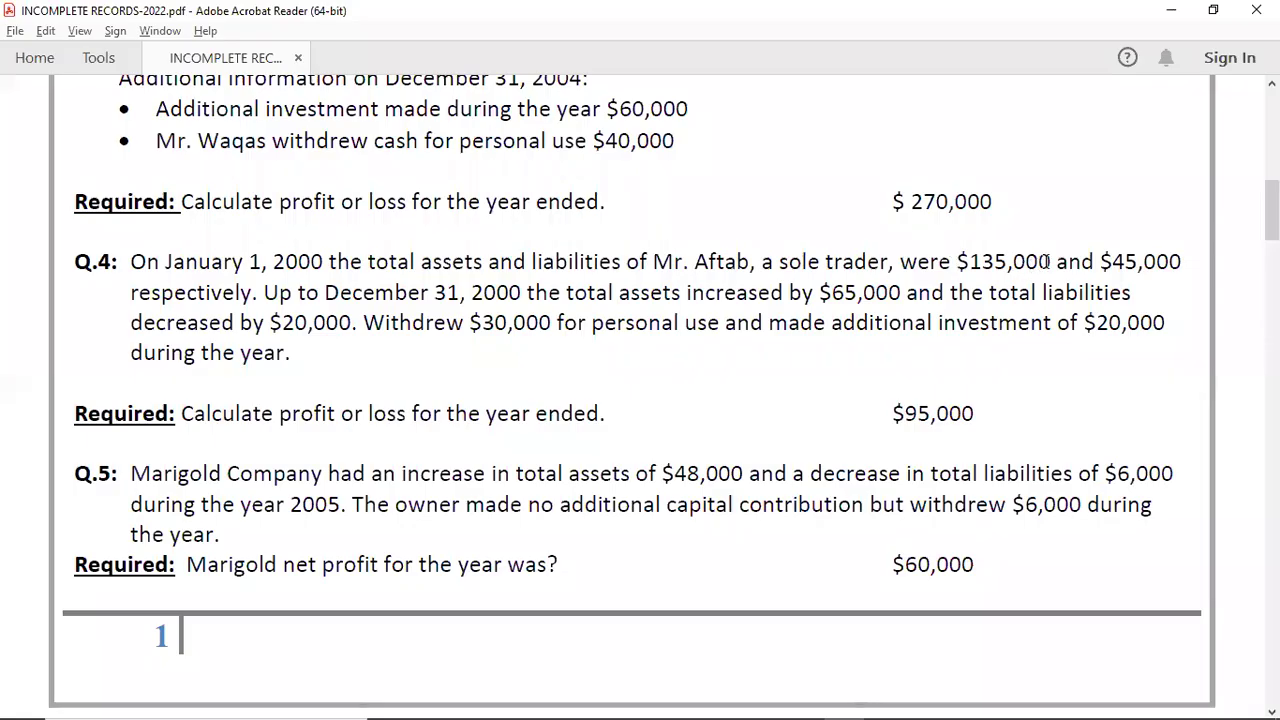
{"action": "key", "text": "alt+Tab"}
{"action": "type", "text": "45000"}
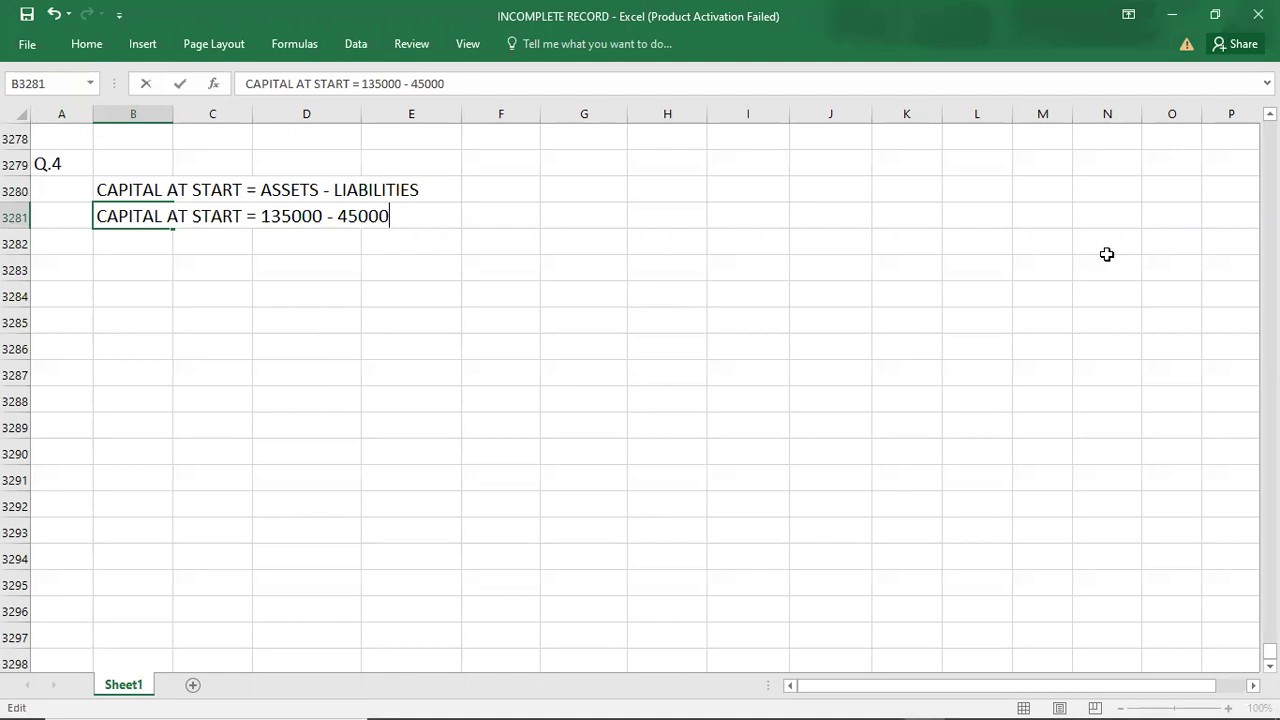
{"action": "key", "text": "Return"}
- Enter the opening capital result line CAPITALA AT START = 90000 in B3282
{"action": "type", "text": "CAPITALA AT START ="}
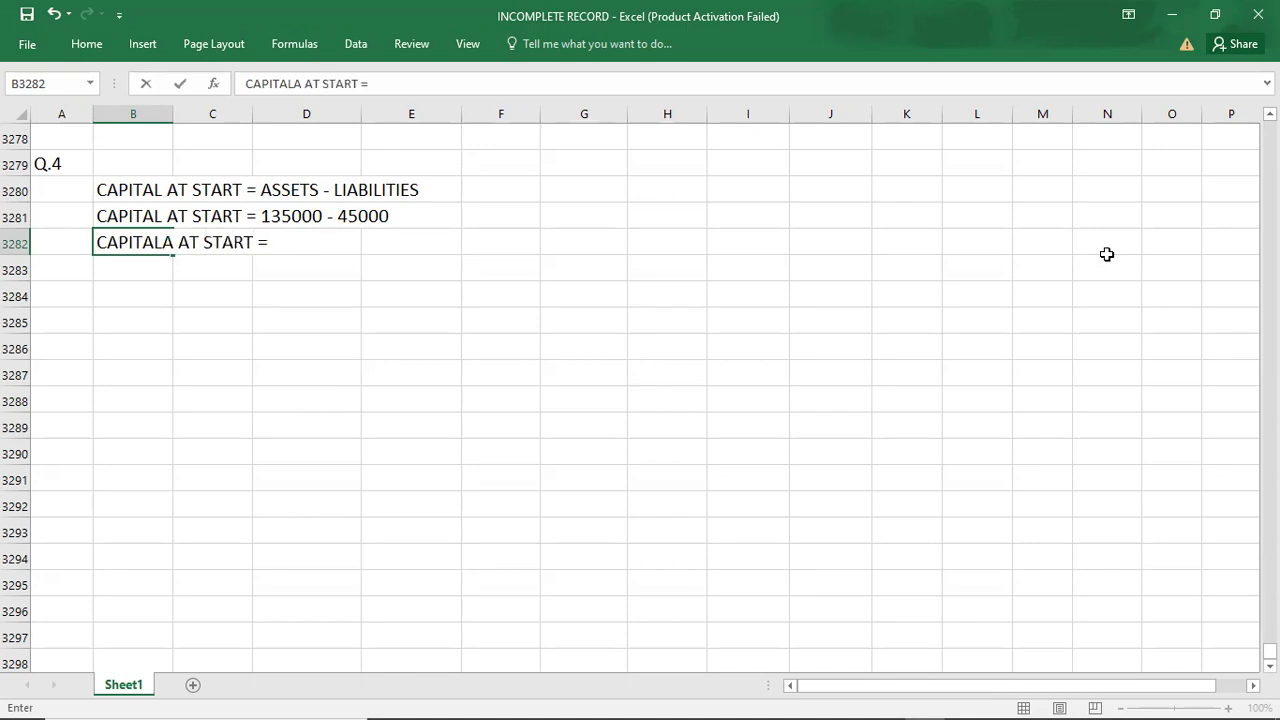
{"action": "type", "text": " 90000"}
{"action": "key", "text": "Return"}
{"action": "key", "text": "Return"}
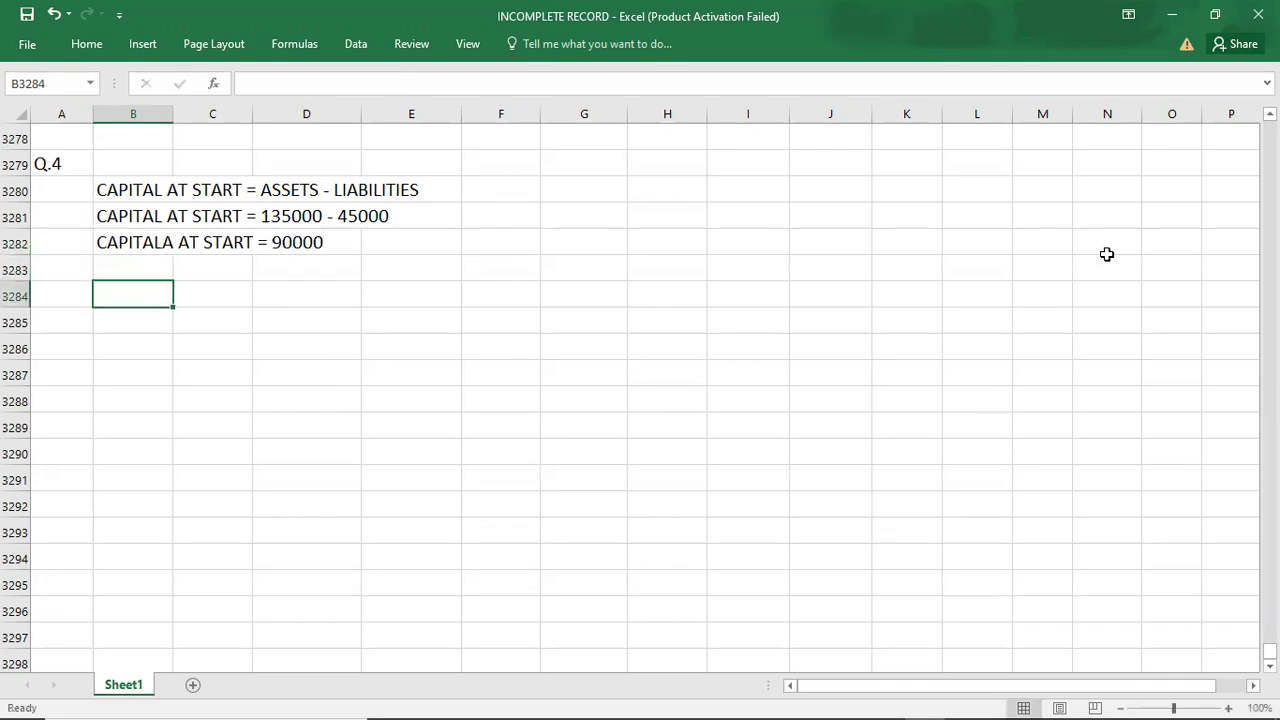
- Enter the line CAPITAL AT END = ASSETS - LIABILITES in B3284, below Q.4's opening capital lines
{"action": "type", "text": "CAPI"}
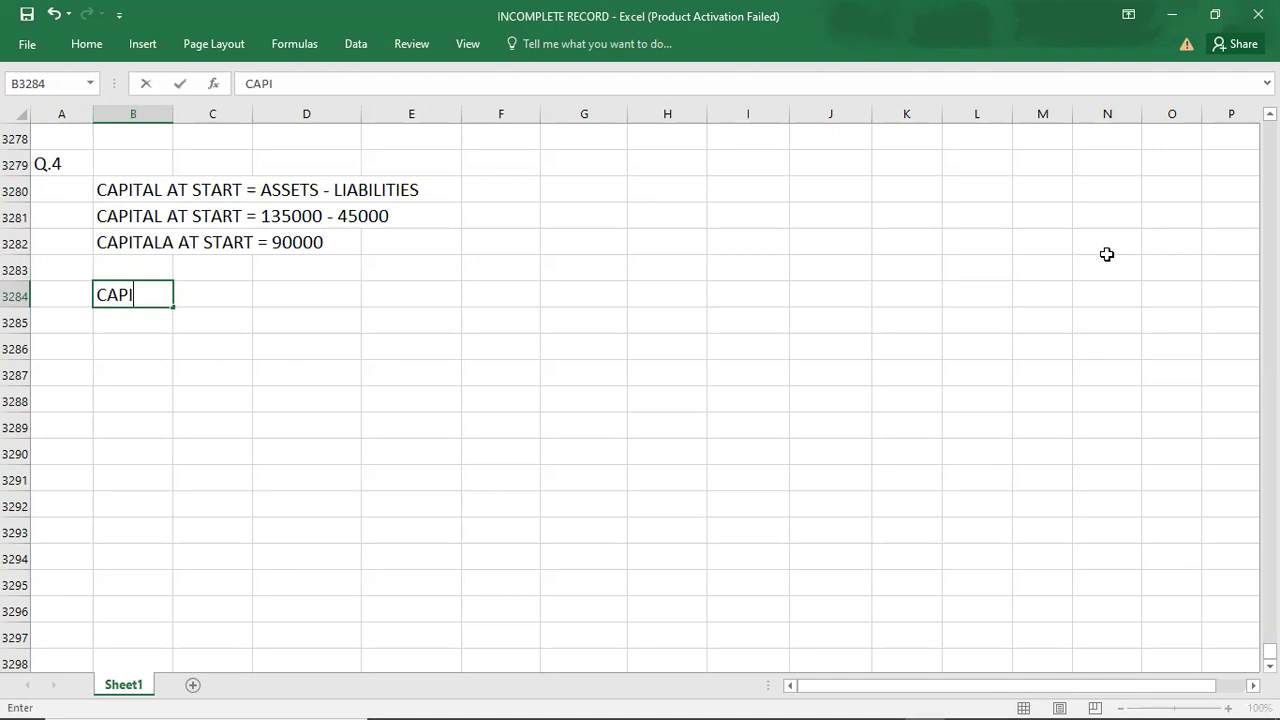
{"action": "type", "text": "TAL AT"}
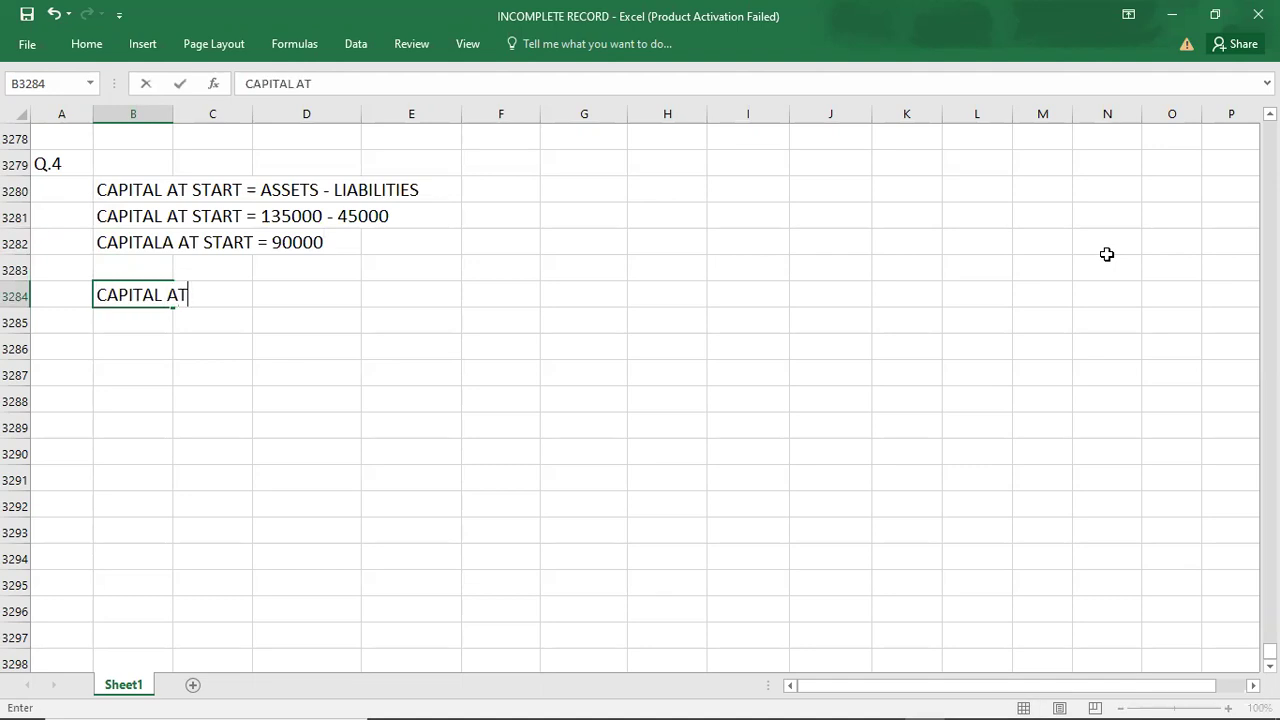
{"action": "type", "text": " END = ASS"}
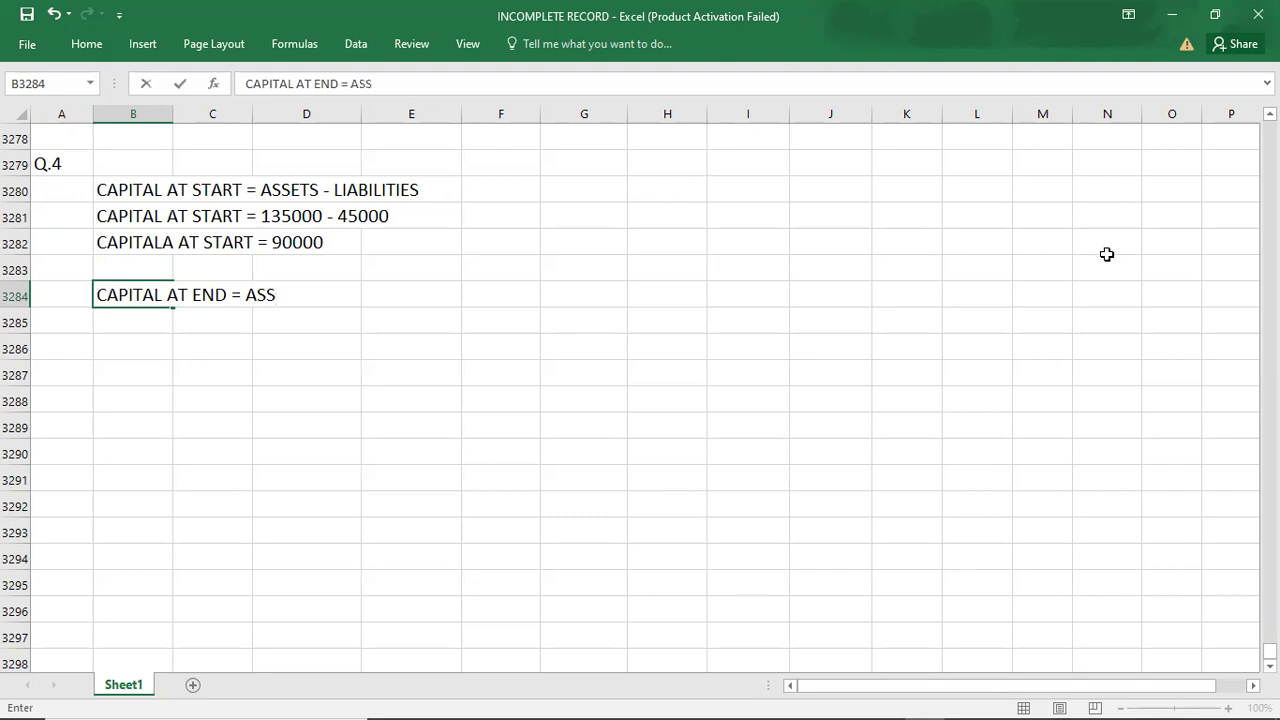
{"action": "type", "text": "ETS - LIABILI"}
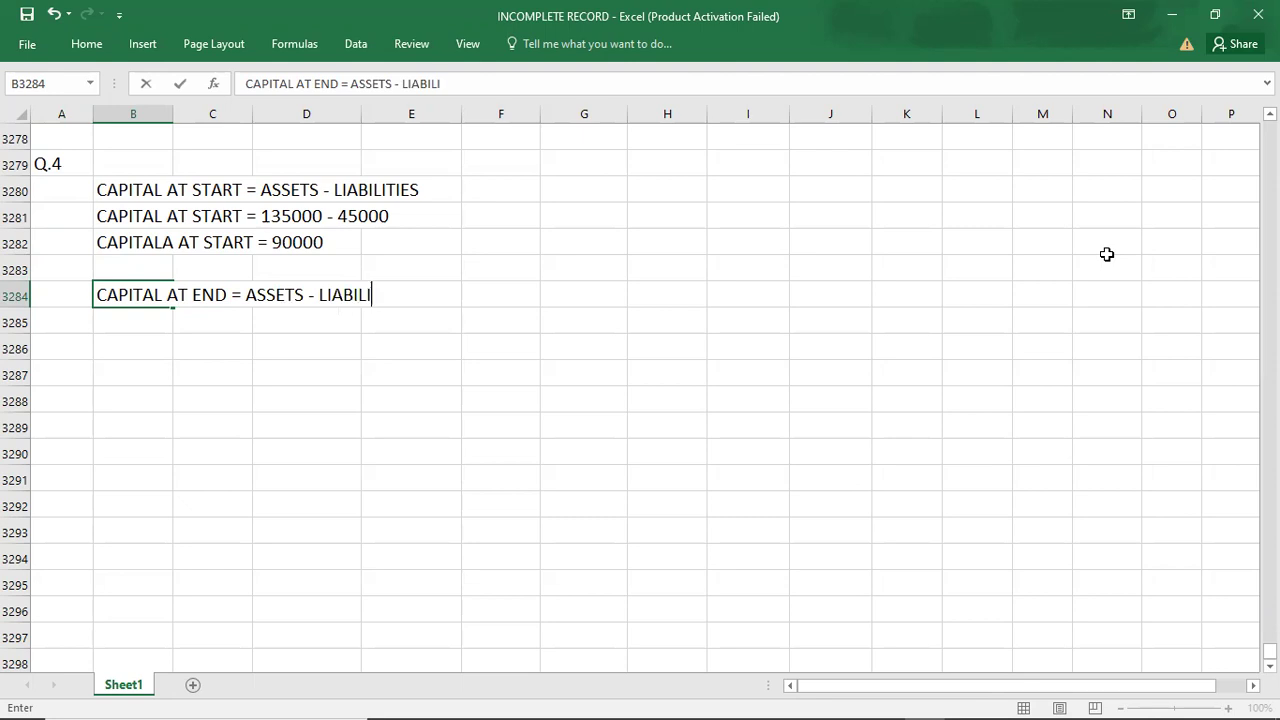
{"action": "type", "text": "TES"}
{"action": "key", "text": "Return"}
- Start B3285 with CAPITAL AT END =, removing the autocompleted ASSETS - LIABILITES after the equals sign
{"action": "type", "text": "C"}
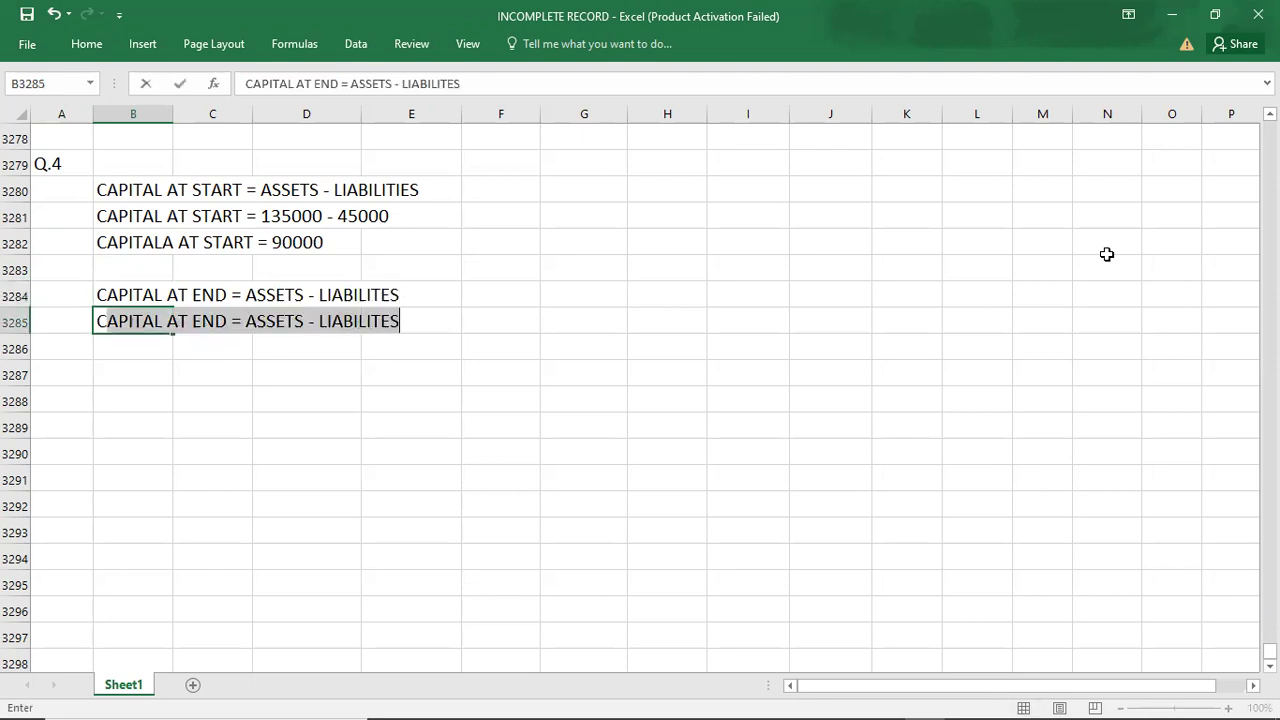
{"action": "left_click", "coordinate": [247, 320]}
{"action": "key", "text": "Delete"}
{"action": "key", "text": "Delete"}
{"action": "key", "text": "Delete"}
{"action": "key", "text": "Delete"}
{"action": "key", "text": "Delete"}
{"action": "key", "text": "Delete"}
{"action": "key", "text": "Delete"}
{"action": "key", "text": "Delete"}
{"action": "key", "text": "Delete"}
{"action": "key", "text": "Delete"}
{"action": "key", "text": "Delete"}
{"action": "key", "text": "Delete"}
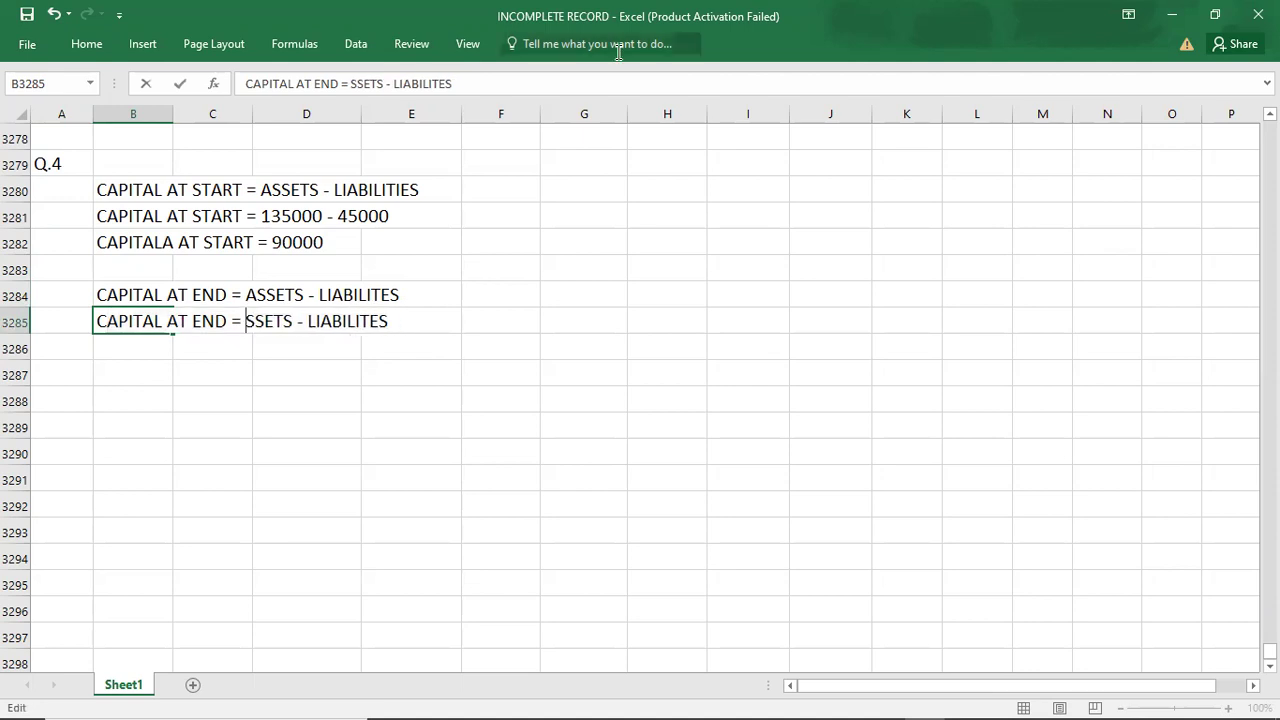
{"action": "key", "text": "Delete"}
{"action": "key", "text": "Delete"}
{"action": "key", "text": "Delete"}
{"action": "key", "text": "Delete"}
{"action": "key", "text": "Delete"}
{"action": "key", "text": "Delete"}
{"action": "key", "text": "Delete"}
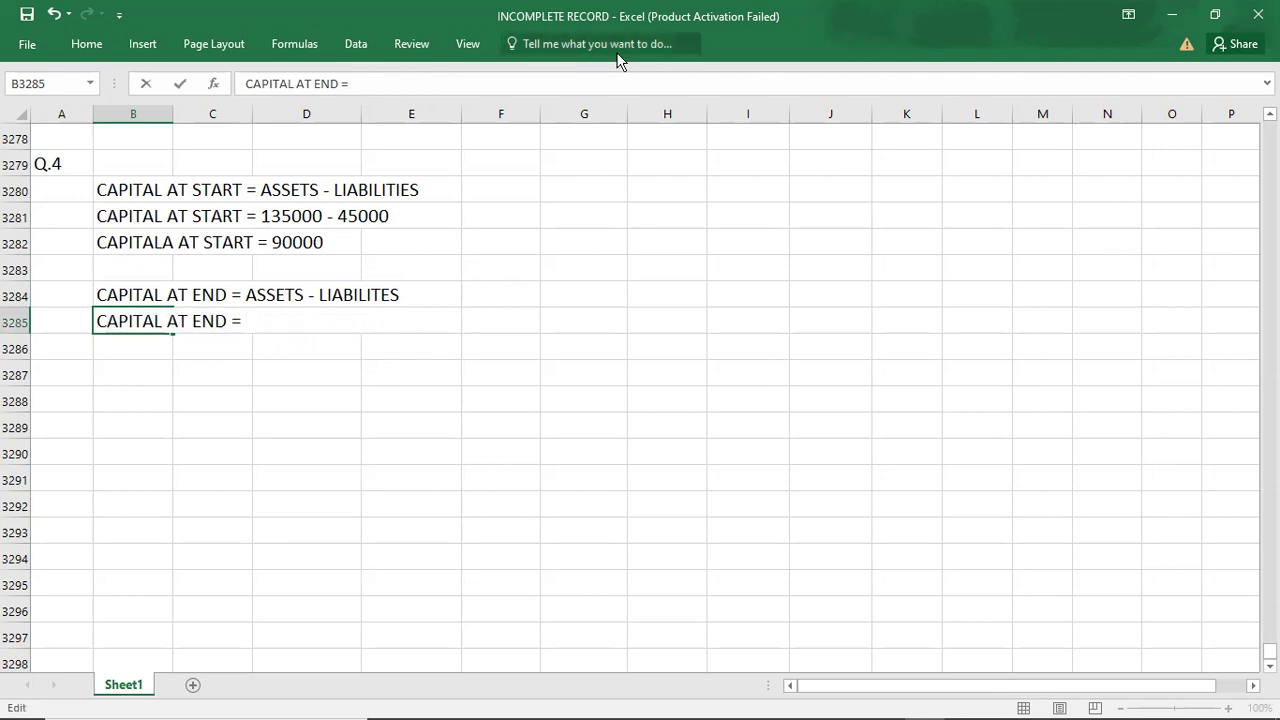
{"action": "key", "text": "alt+Tab"}
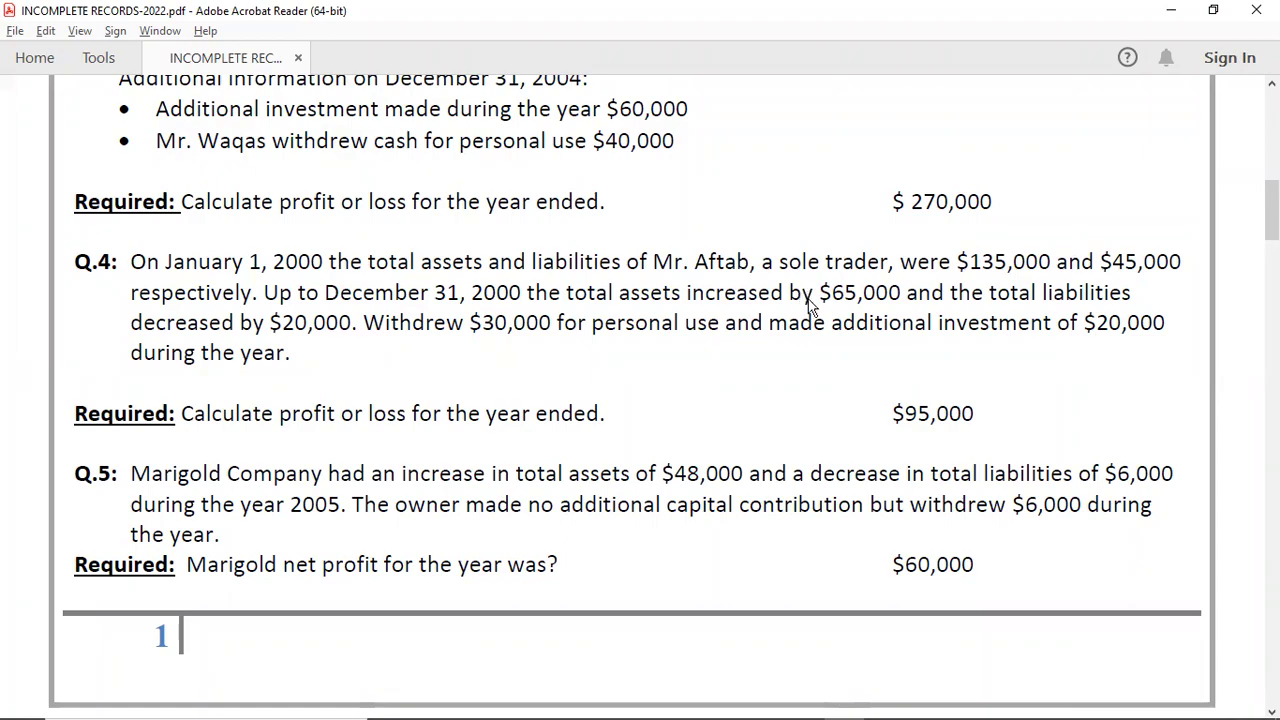
{"action": "key", "text": "alt+Tab"}
{"action": "type", "text": "(135000+65000) "}
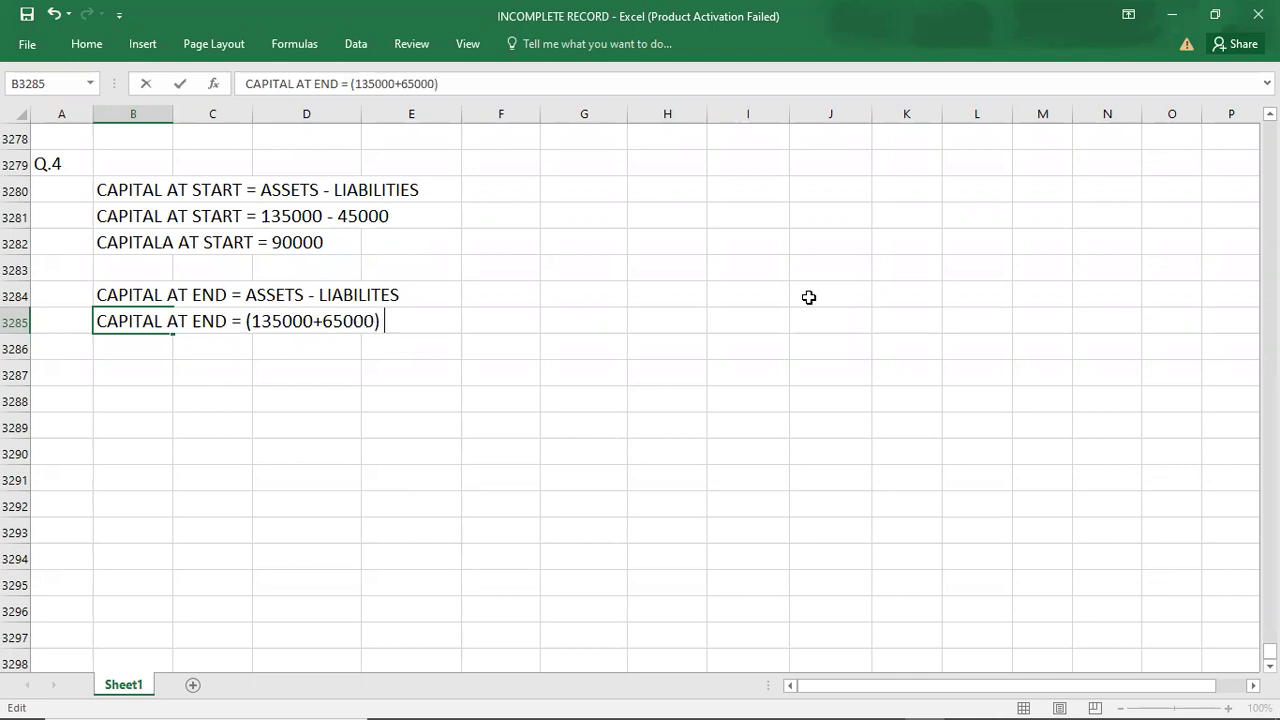
{"action": "type", "text": "- ("}
{"action": "key", "text": "alt+Tab"}
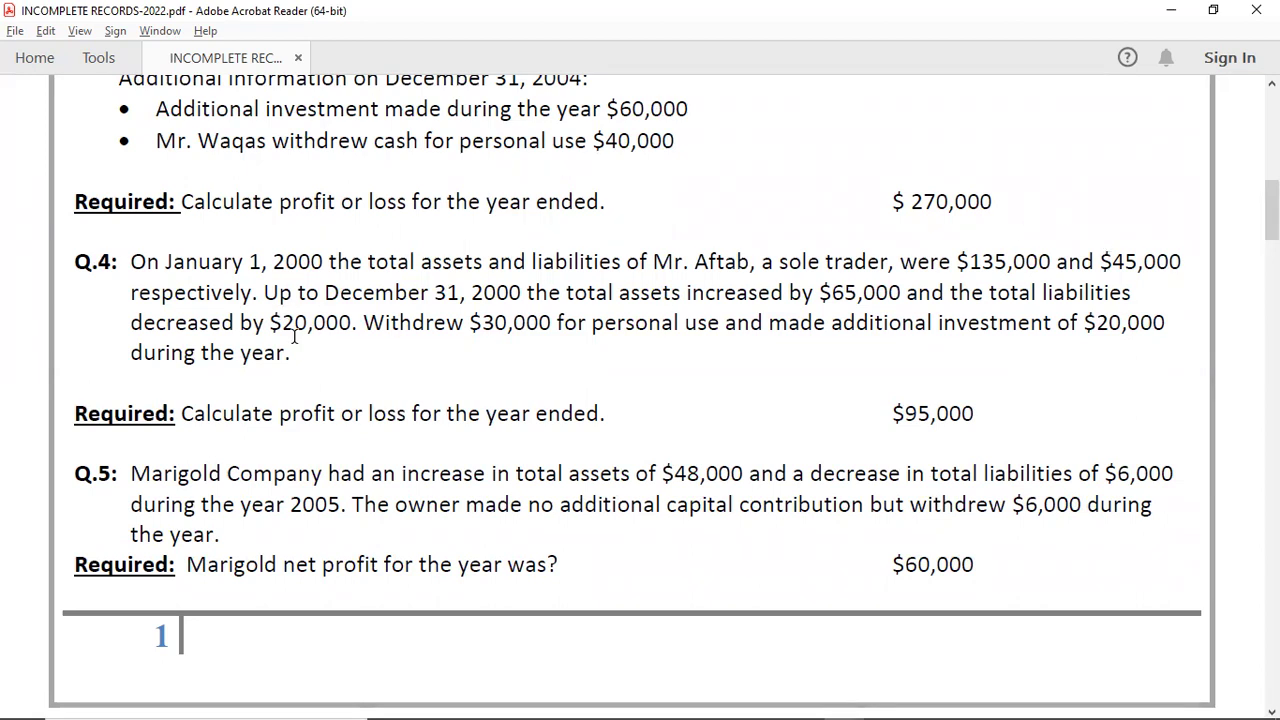
{"action": "key", "text": "alt+Tab"}
{"action": "type", "text": "("}
{"action": "key", "text": "BackSpace"}
{"action": "type", "text": "45000-20000"}
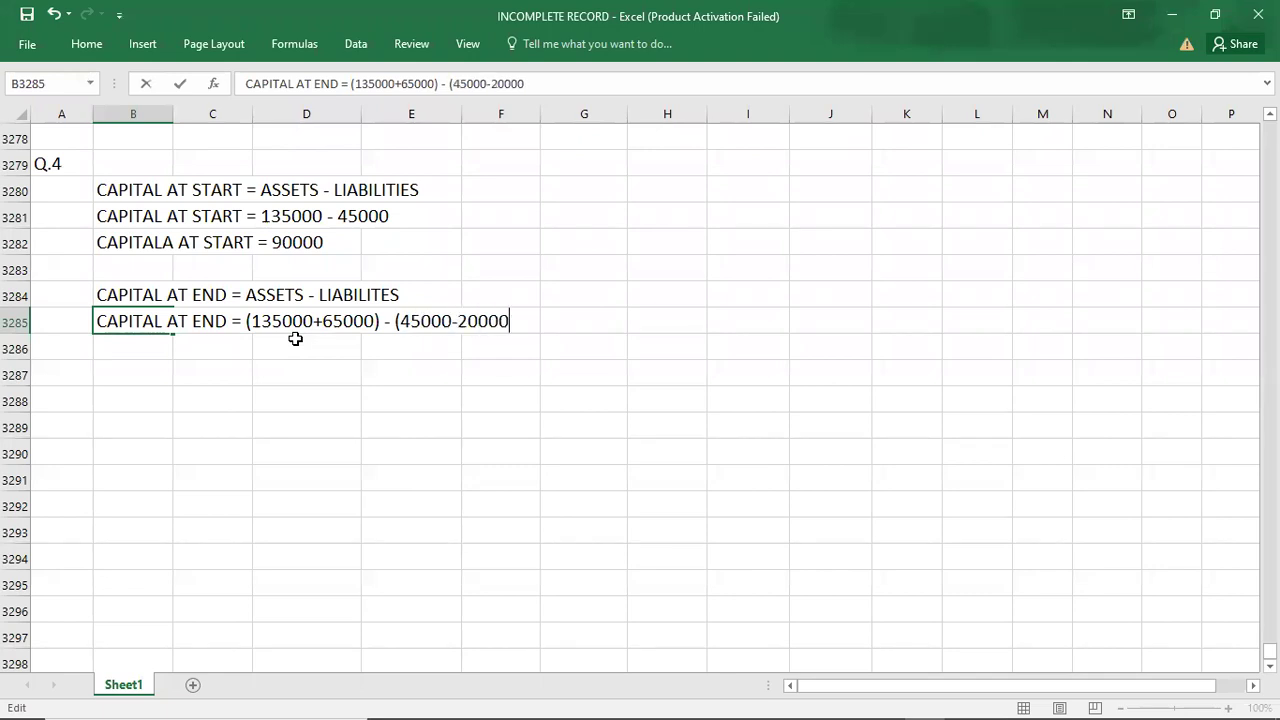
{"action": "type", "text": ")"}
{"action": "key", "text": "Return"}
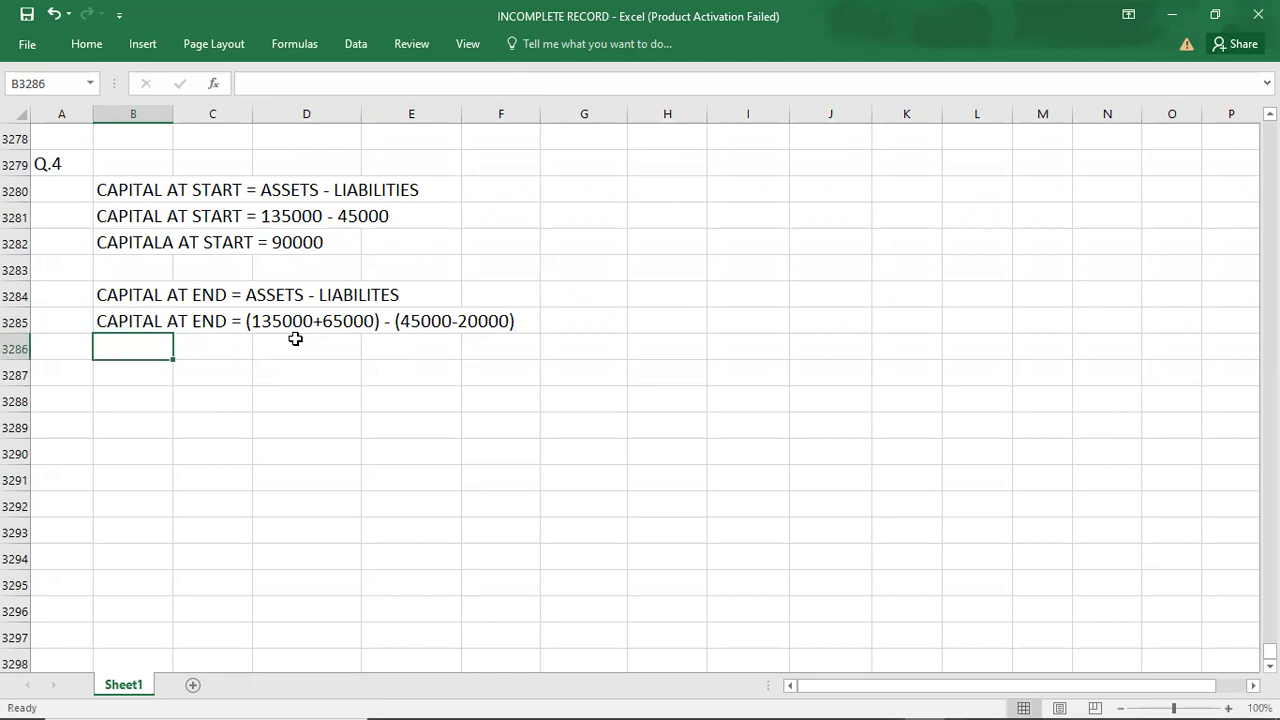
- Enter the simplified closing capital line CAPITAL AT END = 200000 - 25000 in B3286
{"action": "type", "text": "CAPITALA"}
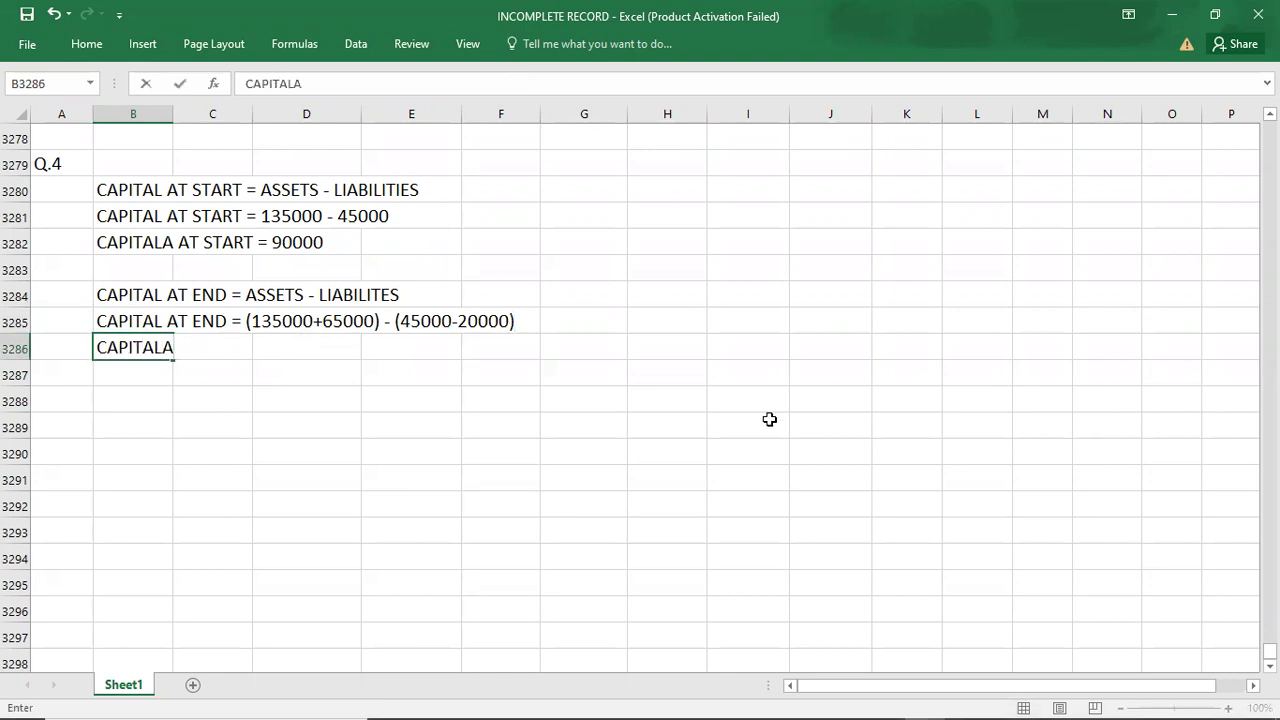
{"action": "key", "text": "BackSpace"}
{"action": "type", "text": "AT END ="}
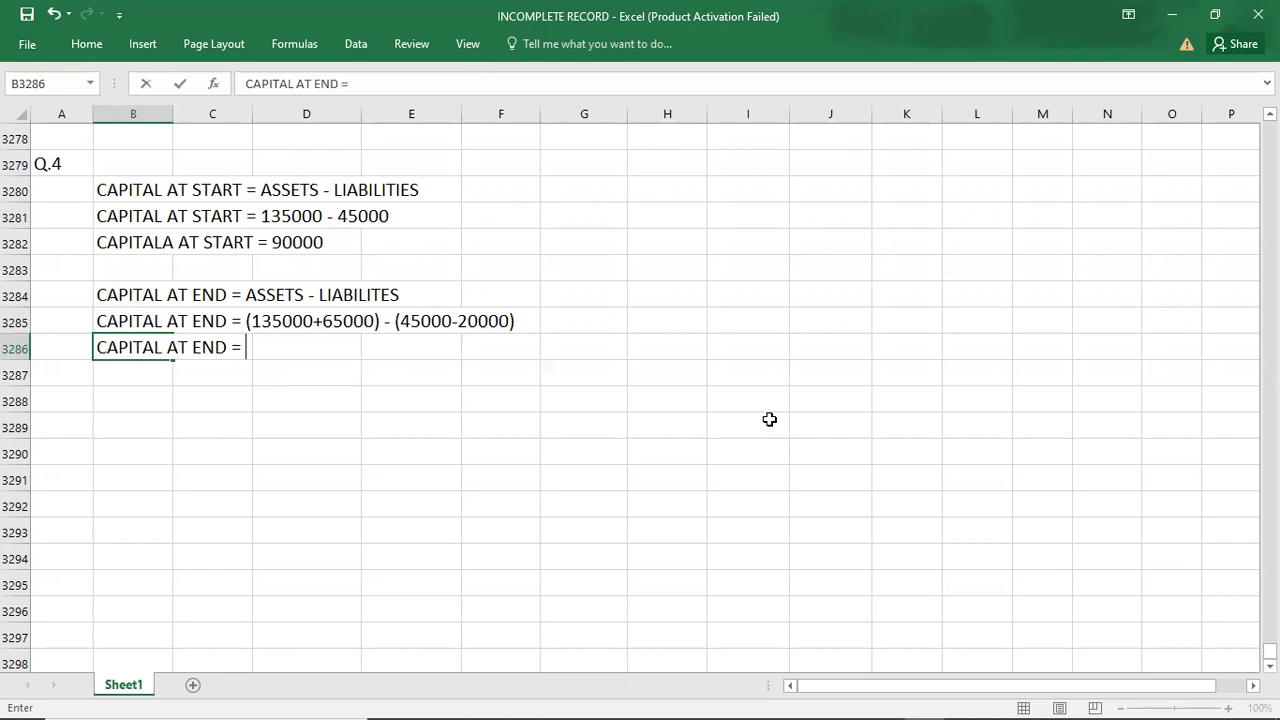
{"action": "type", "text": " 200000 - "}
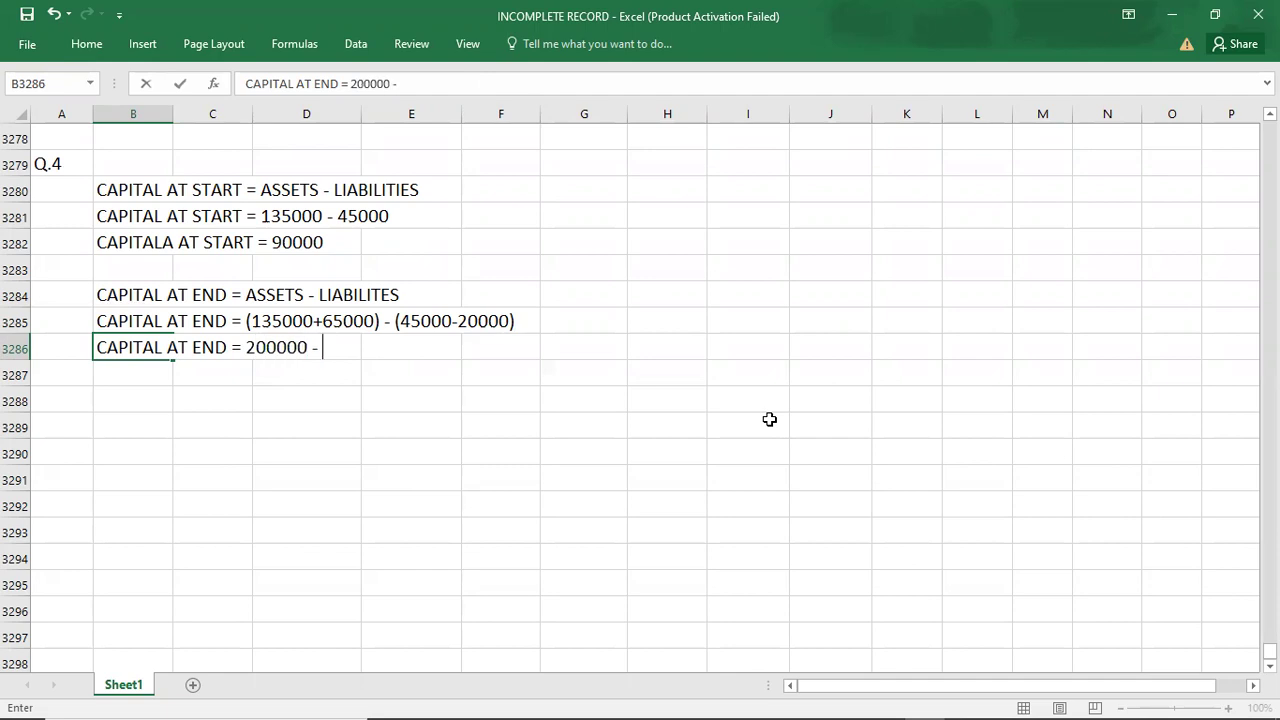
{"action": "type", "text": "25000"}
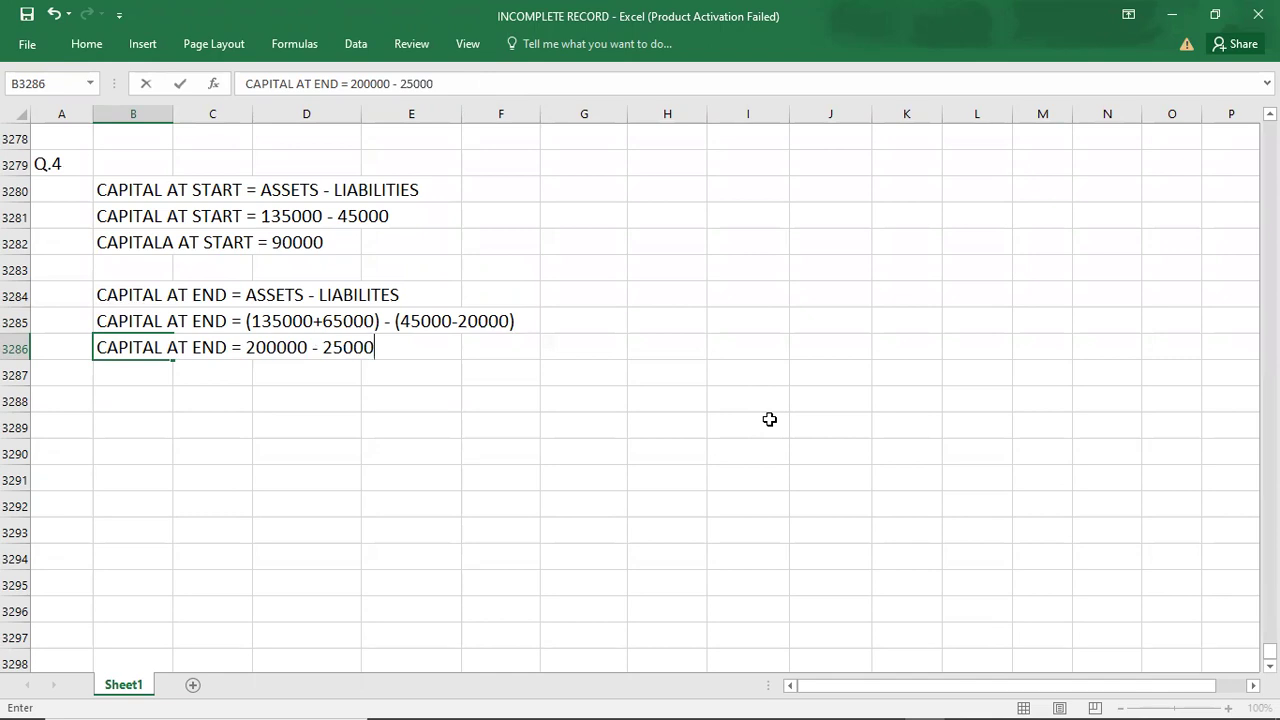
{"action": "key", "text": "Return"}
- Enter the closing capital result line CAPITAL AT END = 175000 in B3287
{"action": "type", "text": "C"}
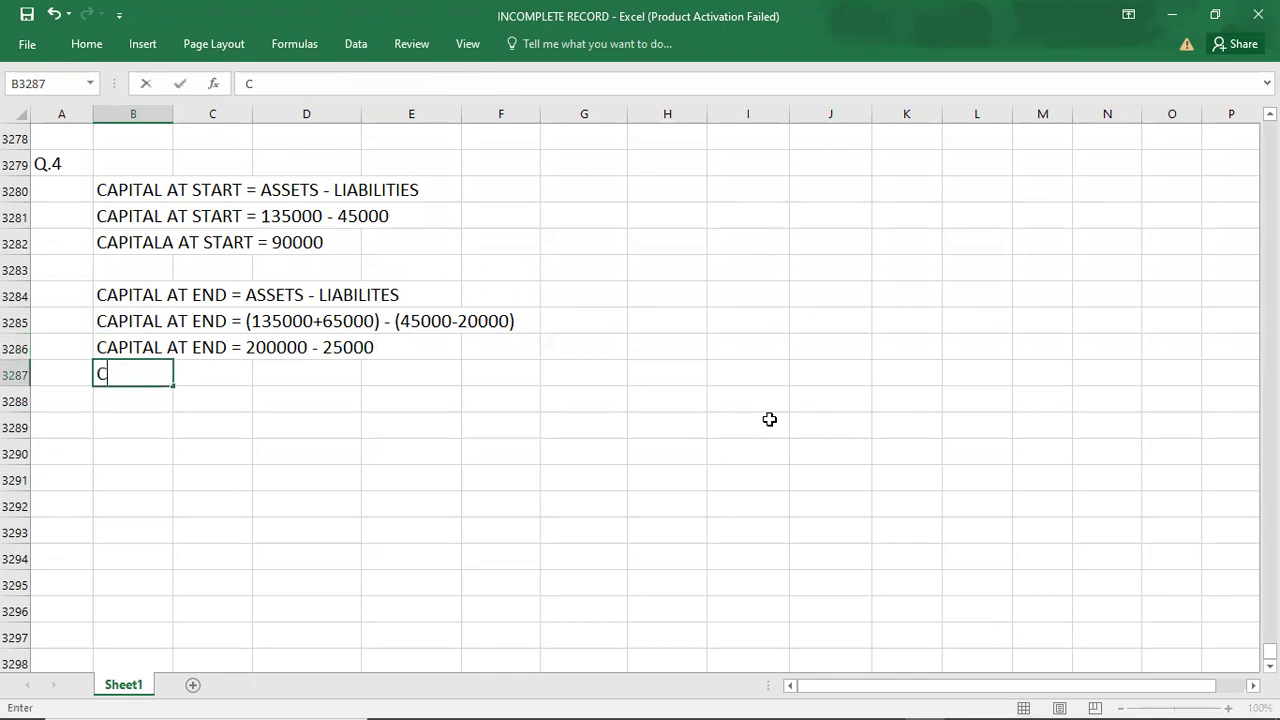
{"action": "type", "text": "APITAL A"}
{"action": "type", "text": "R"}
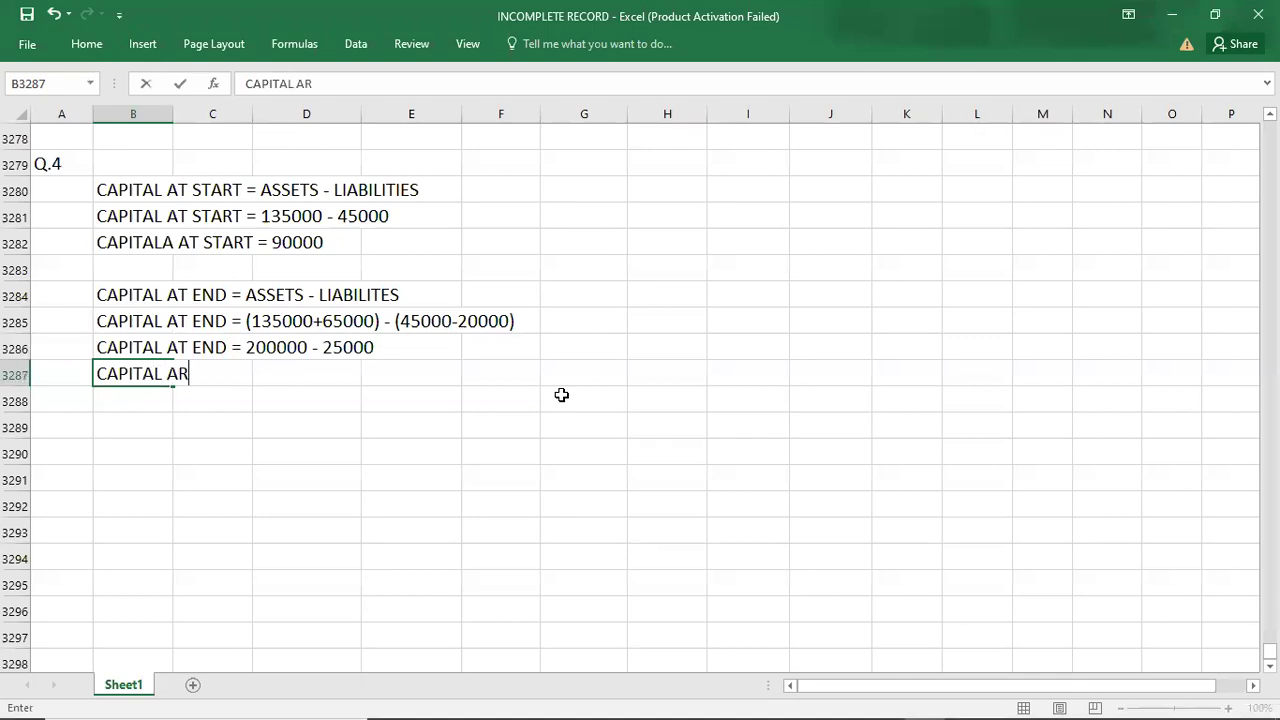
{"action": "key", "text": "BackSpace"}
{"action": "type", "text": "T END "}
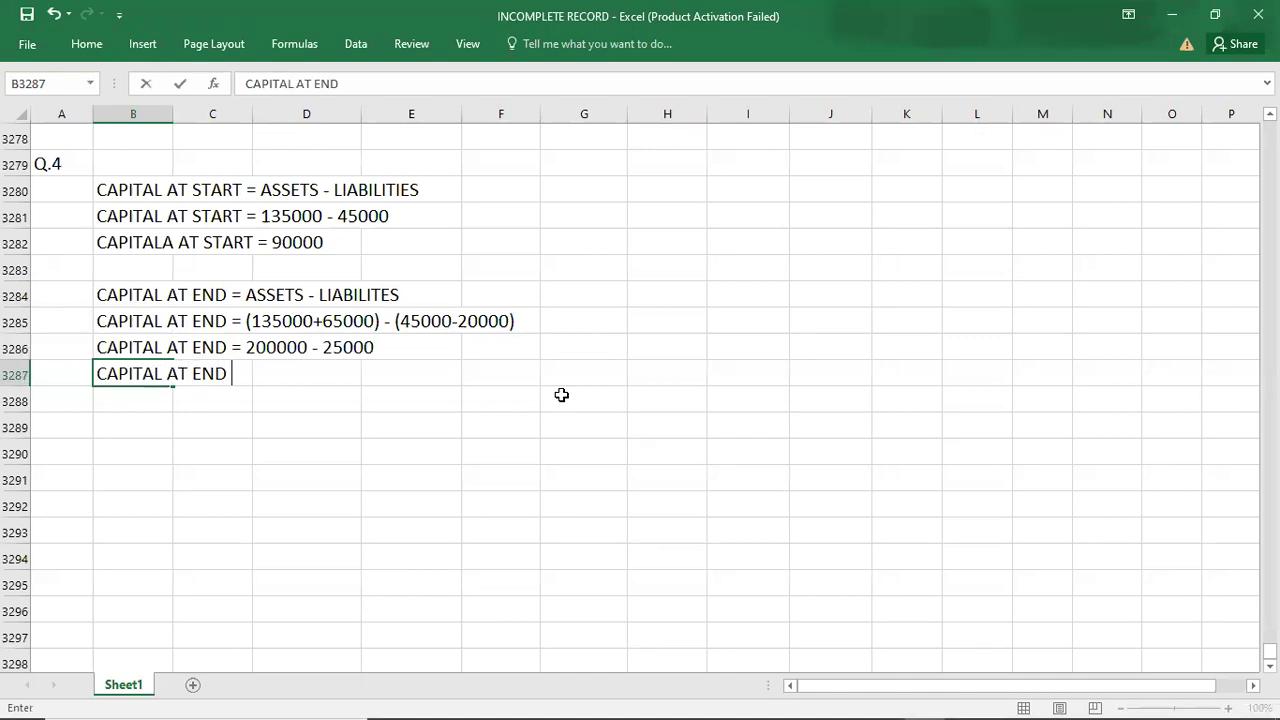
{"action": "type", "text": "= 175000"}
{"action": "key", "text": "Return"}
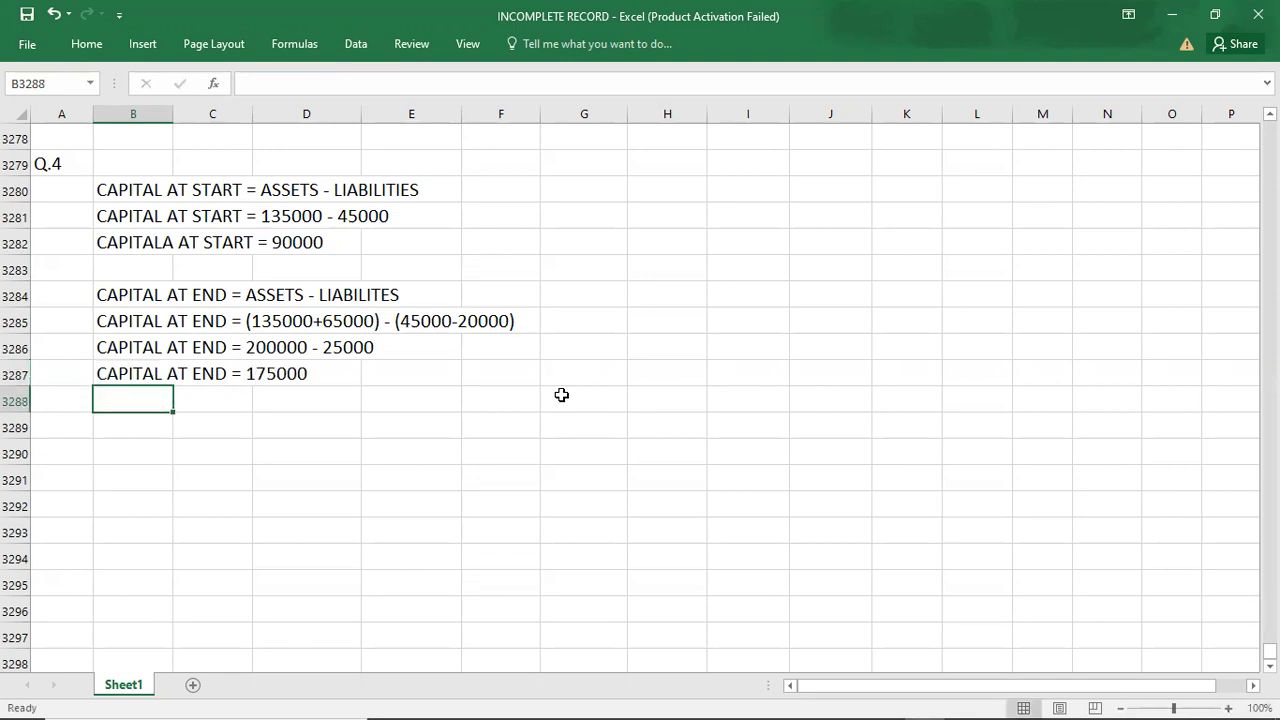
- Enter the profit formula line P = I + D - C in B3289, leaving one blank row below the closing capital
{"action": "key", "text": "Return"}
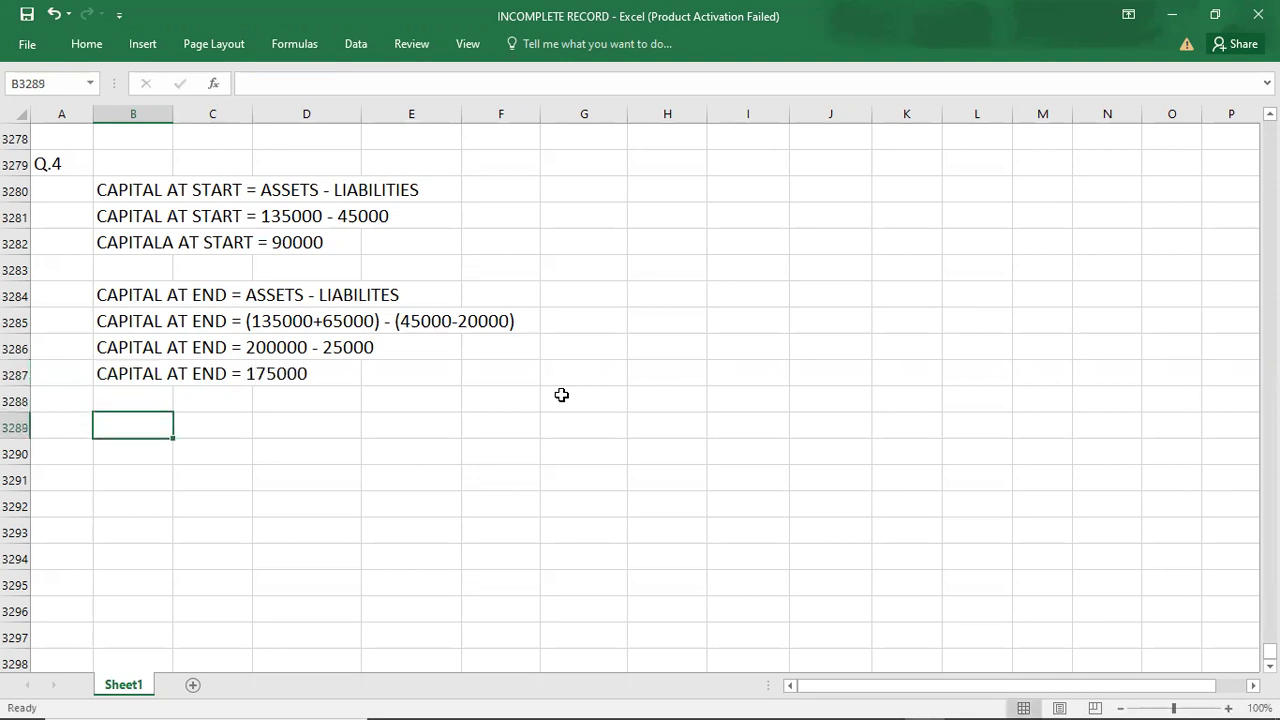
{"action": "type", "text": "P = "}
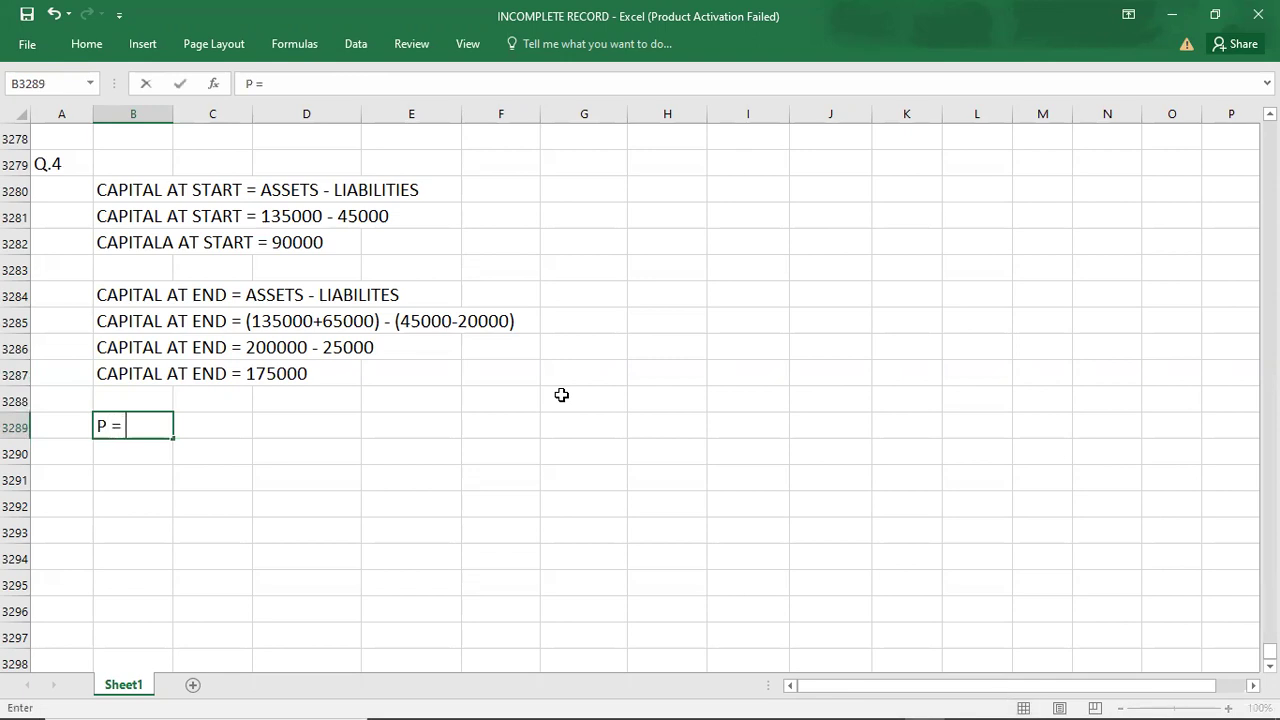
{"action": "type", "text": "I + D  - C"}
{"action": "key", "text": "Return"}
{"action": "type", "text": "P = "}
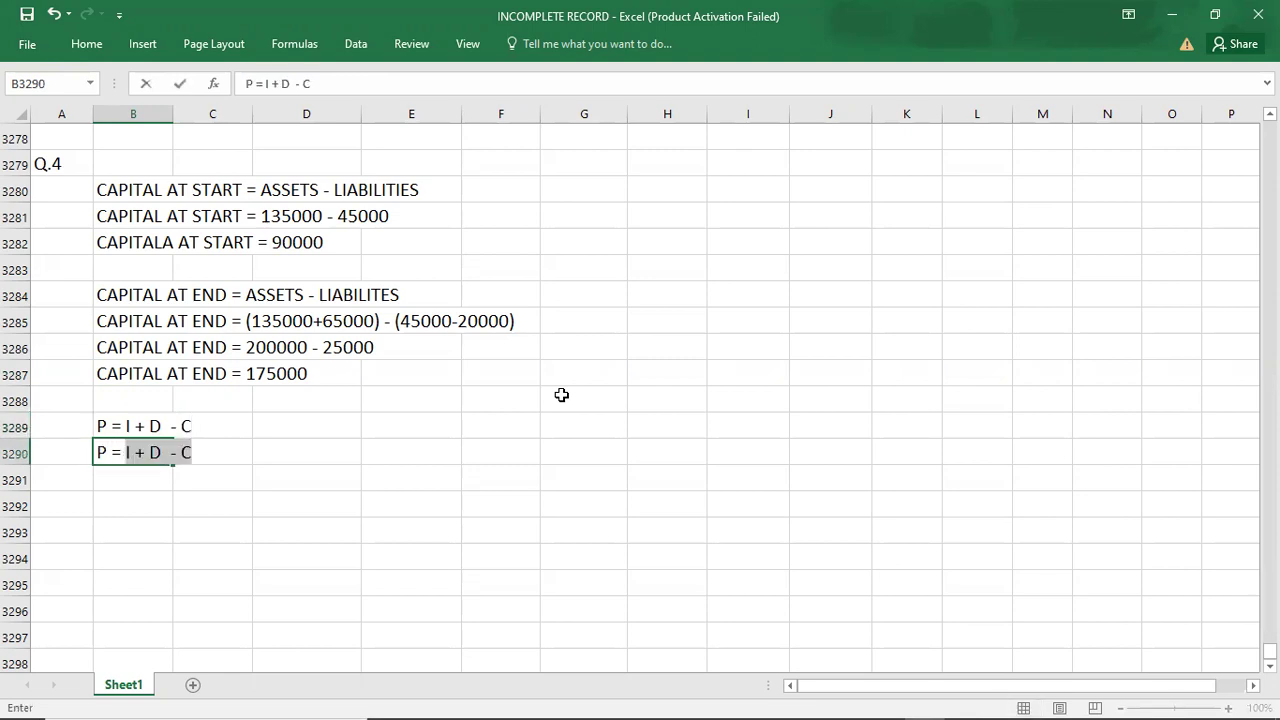
{"action": "type", "text": "(1750000"}
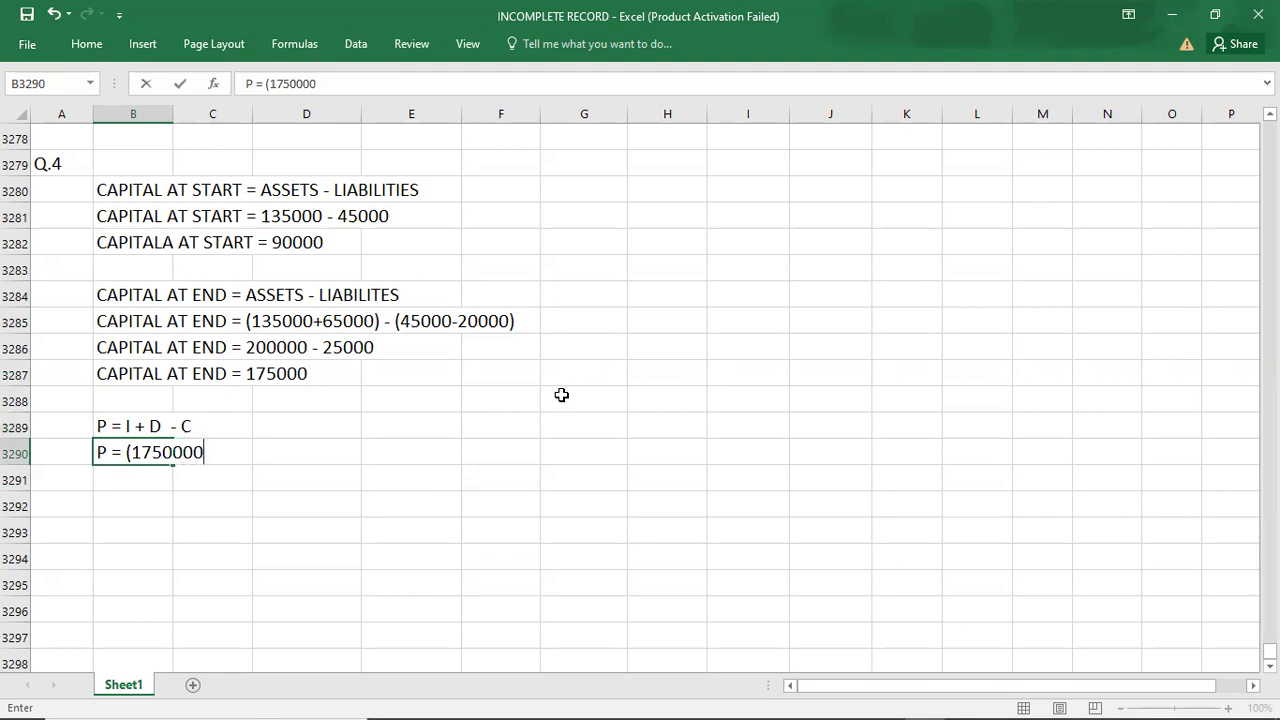
{"action": "key", "text": "BackSpace"}
{"action": "type", "text": "-90000) +"}
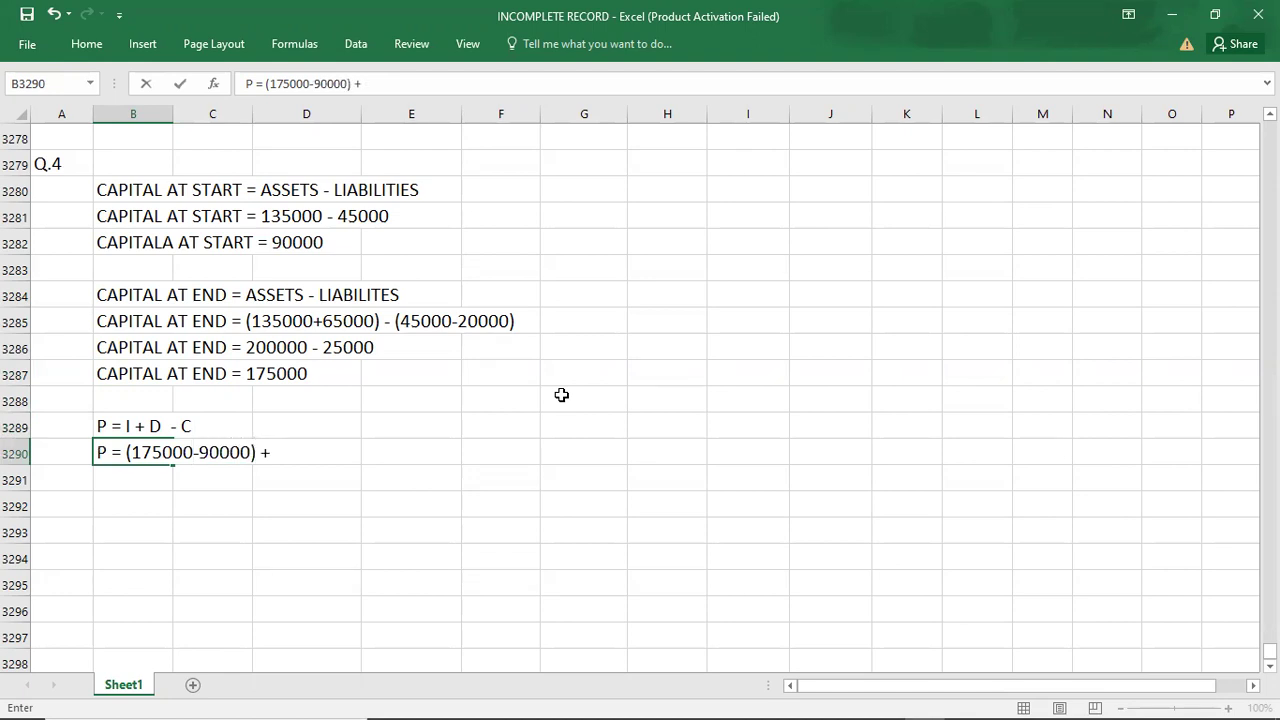
{"action": "key", "text": "alt+Tab"}
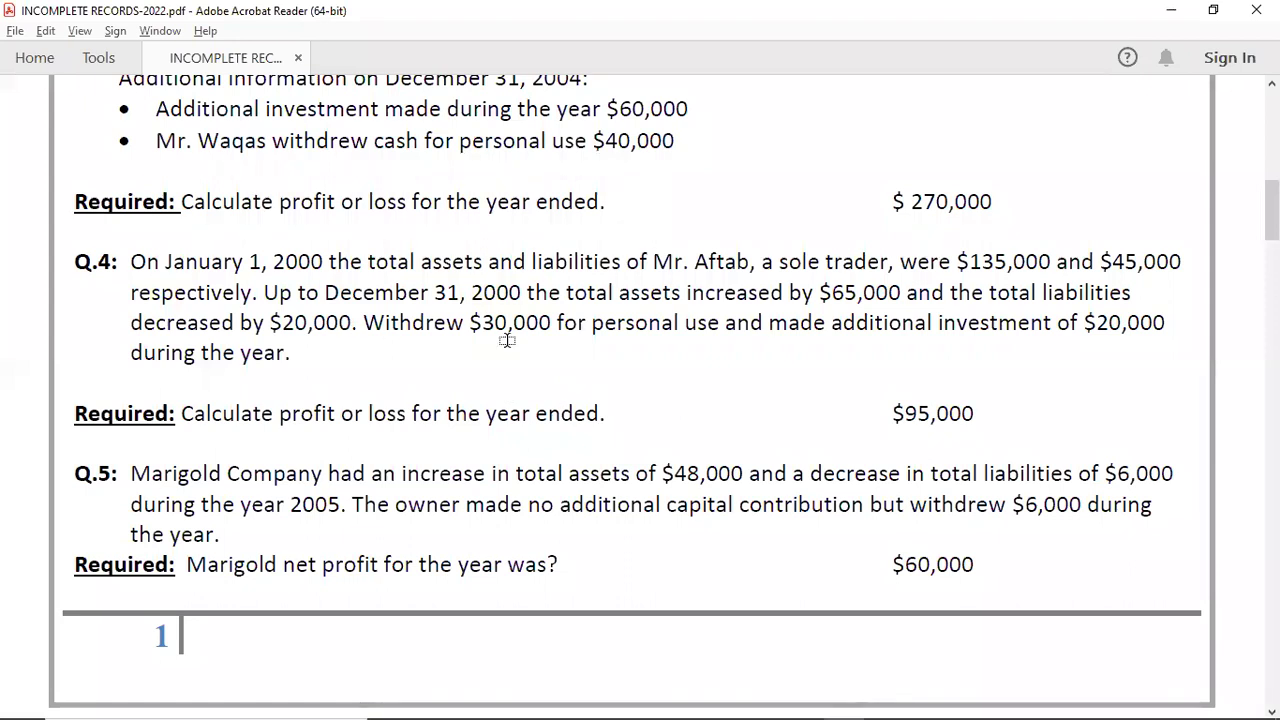
{"action": "key", "text": "alt+Tab"}
{"action": "type", "text": "30000 -"}
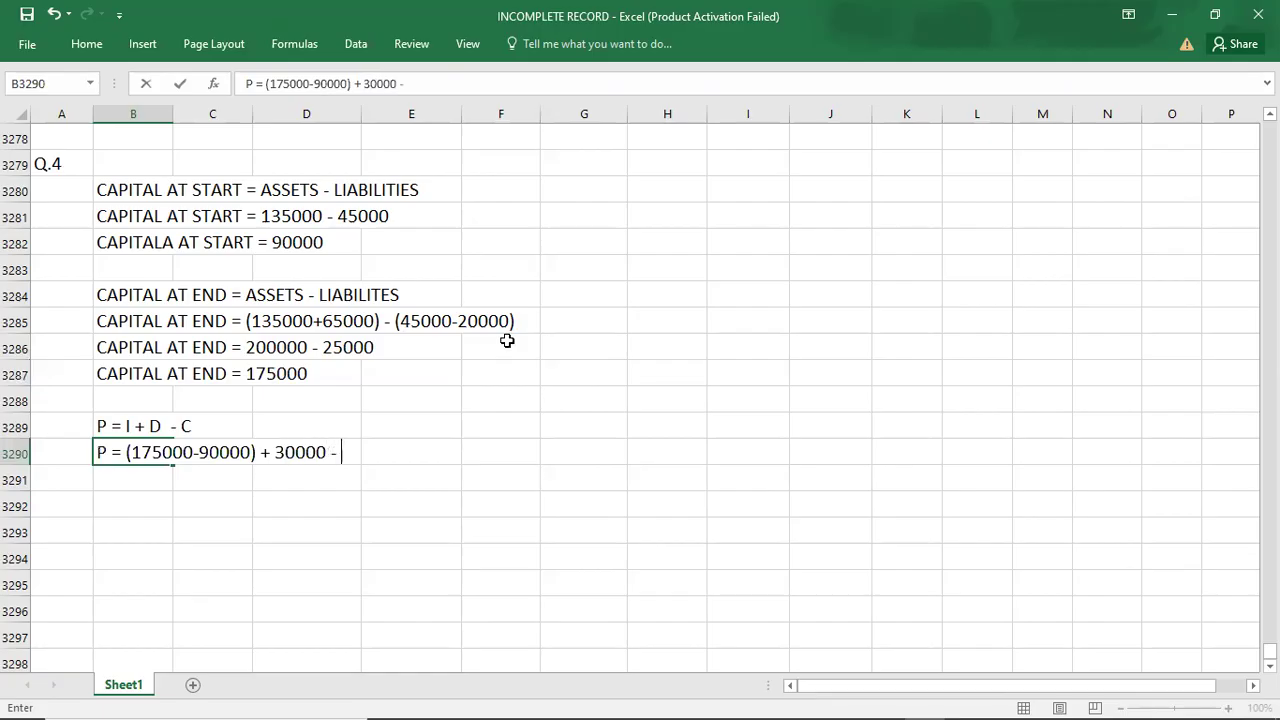
{"action": "key", "text": "alt+Tab"}
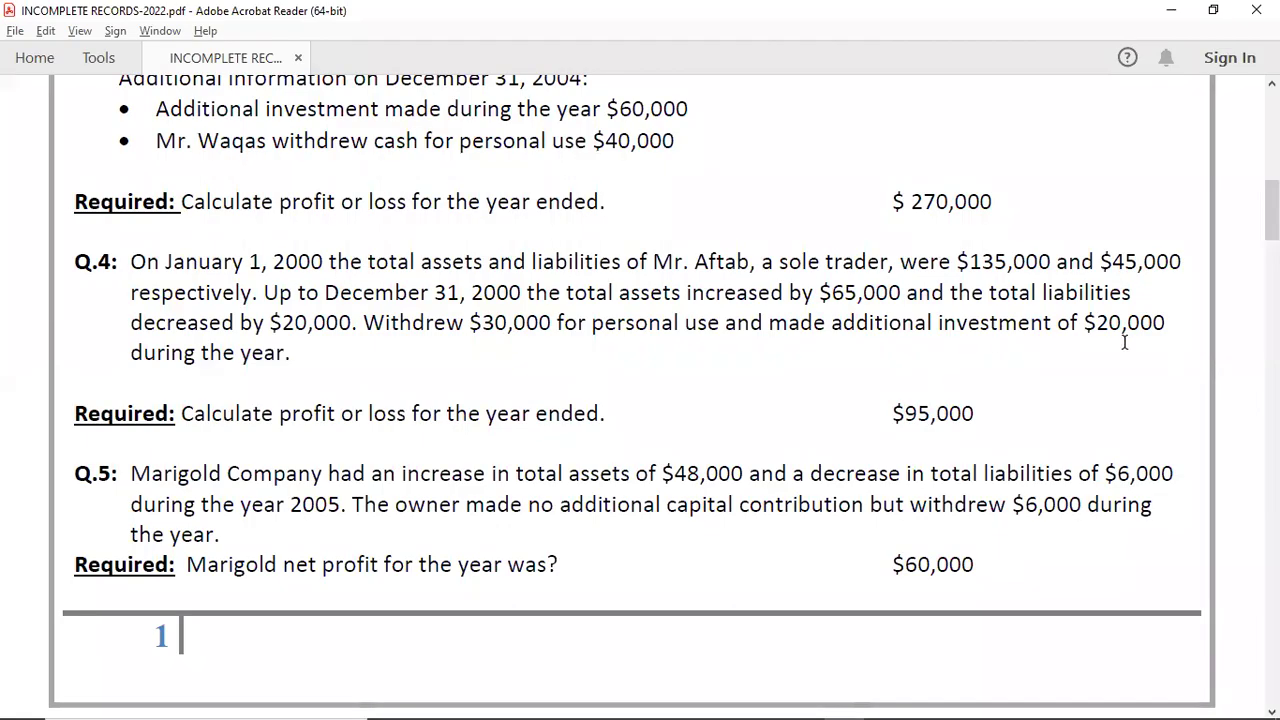
{"action": "key", "text": "alt+Tab"}
{"action": "type", "text": "20000"}
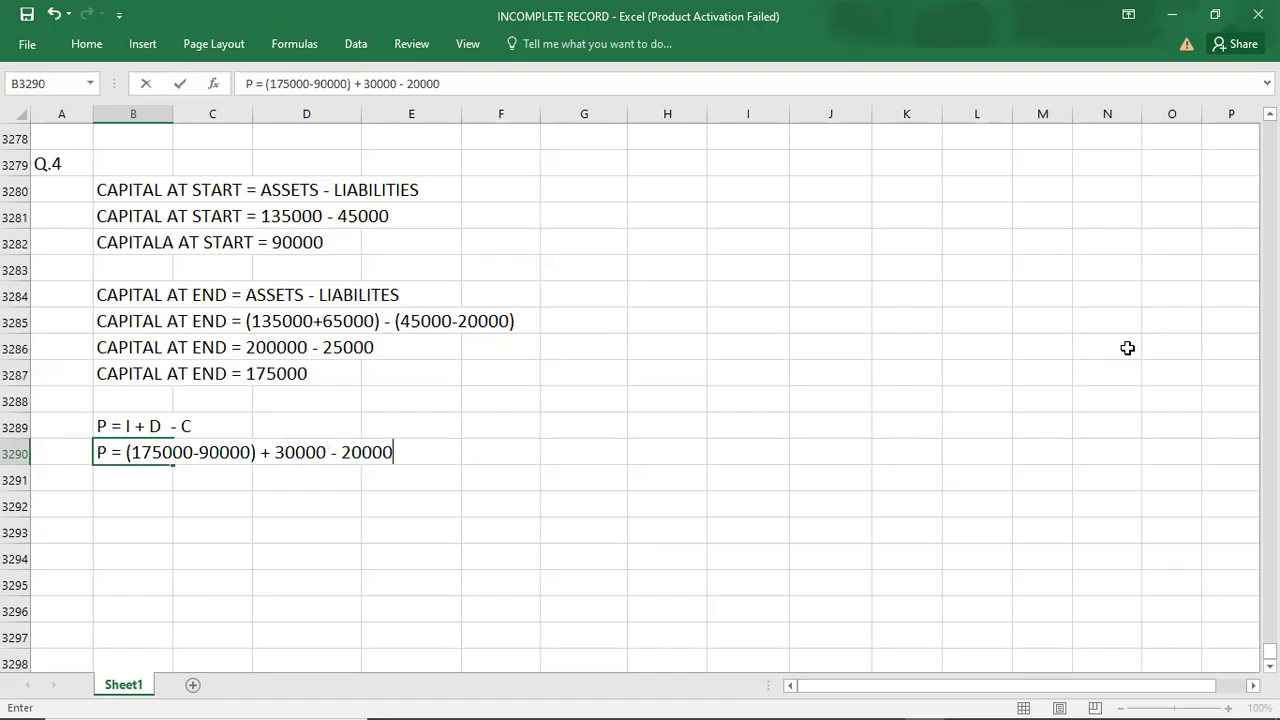
{"action": "key", "text": "Return"}
- Enter P = 85000 + 30000 - 20000 in B3291 and the profit result P = 95000 in B3292
{"action": "type", "text": "P = "}
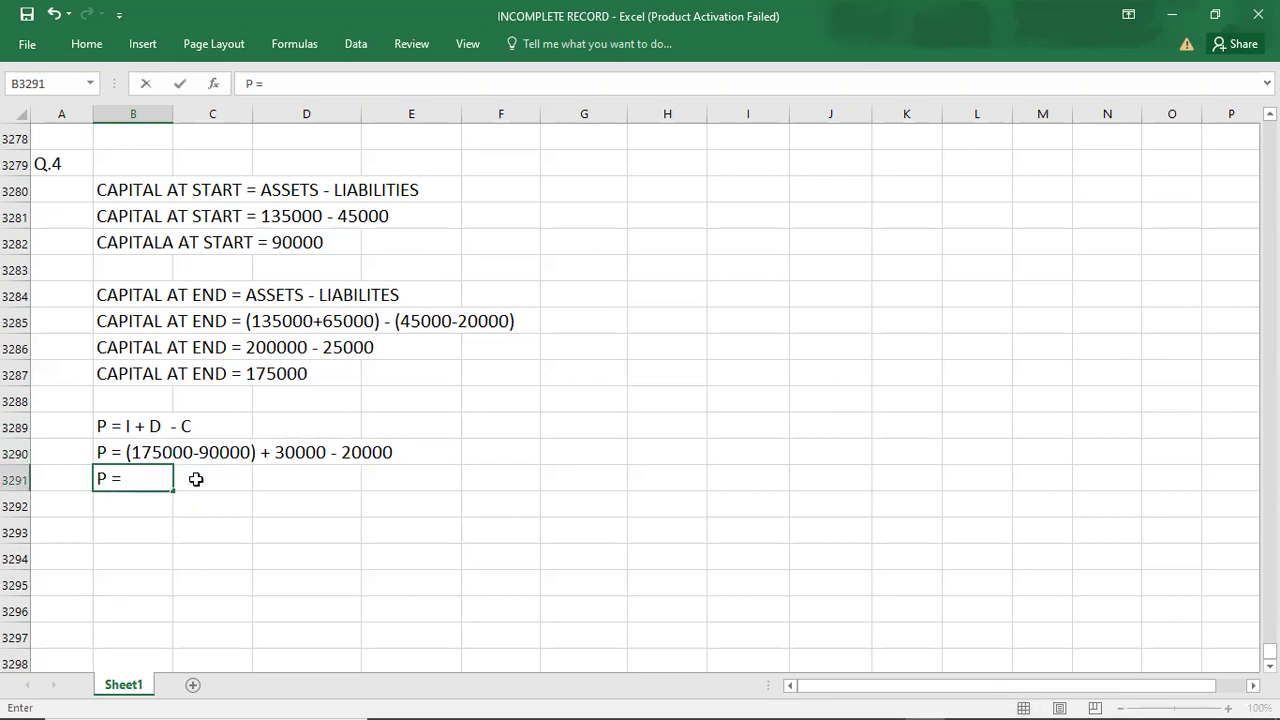
{"action": "type", "text": "85000 + "}
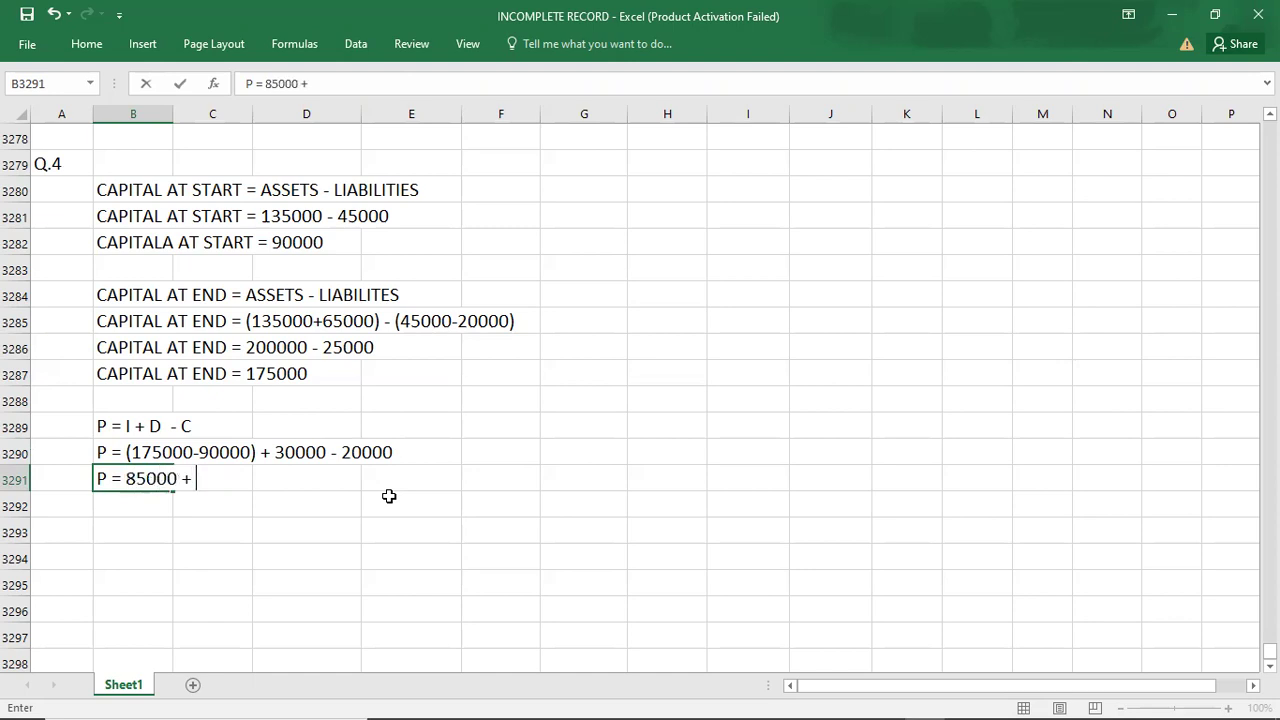
{"action": "type", "text": "30000 - 20000 - 200"}
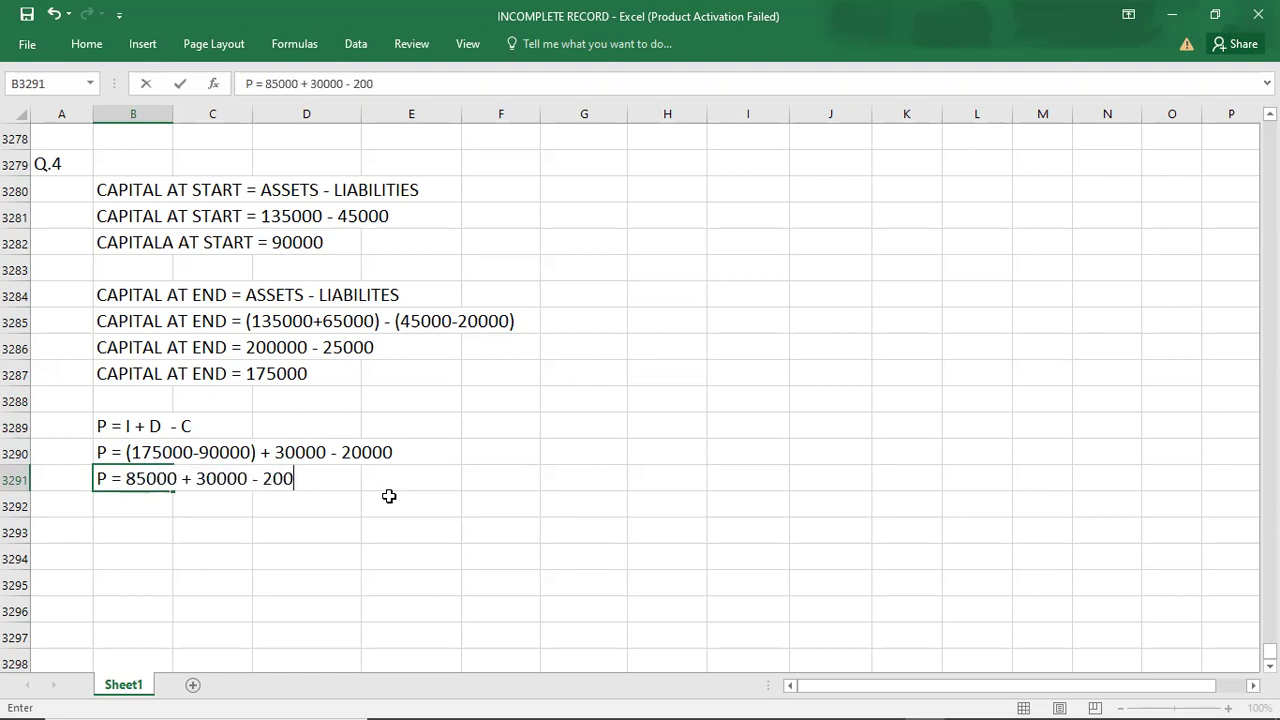
{"action": "key", "text": "Return"}
{"action": "type", "text": "P = 95000"}
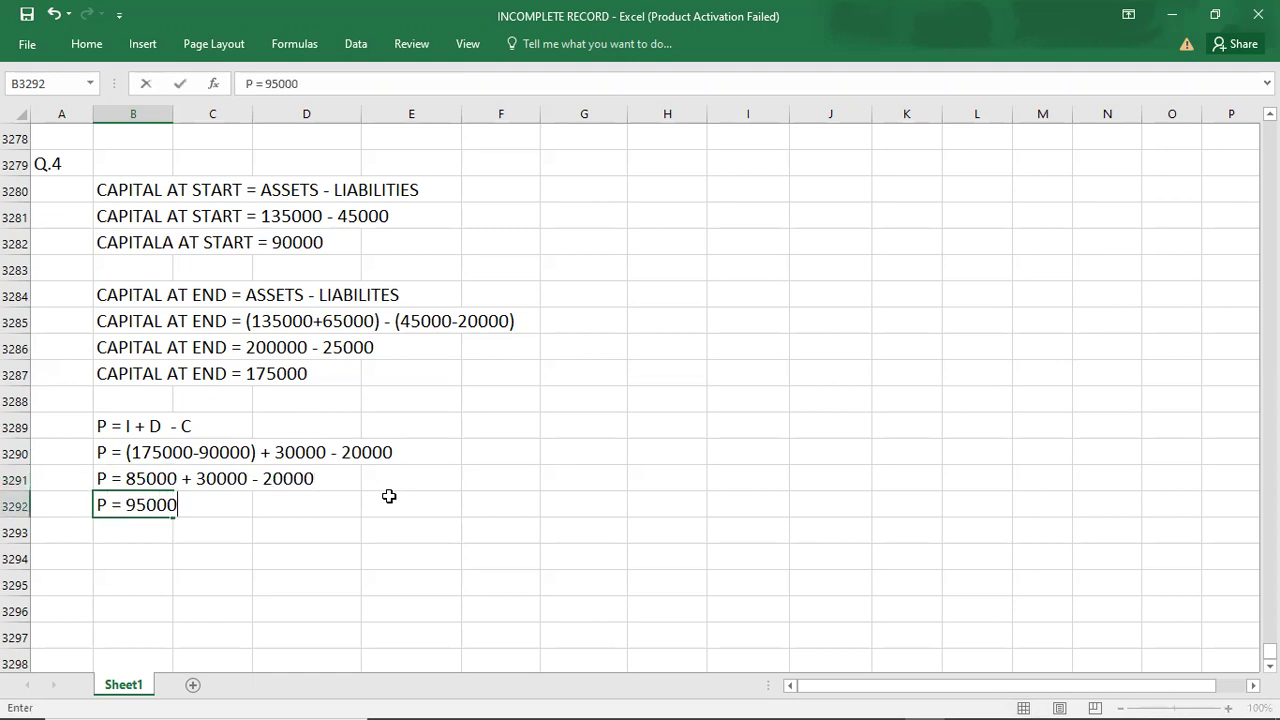
{"action": "key", "text": "Return"}
- Enter the label Q.5 in A3294, below the finished Q.4 working
{"action": "key", "text": "Down"}
{"action": "key", "text": "Left"}
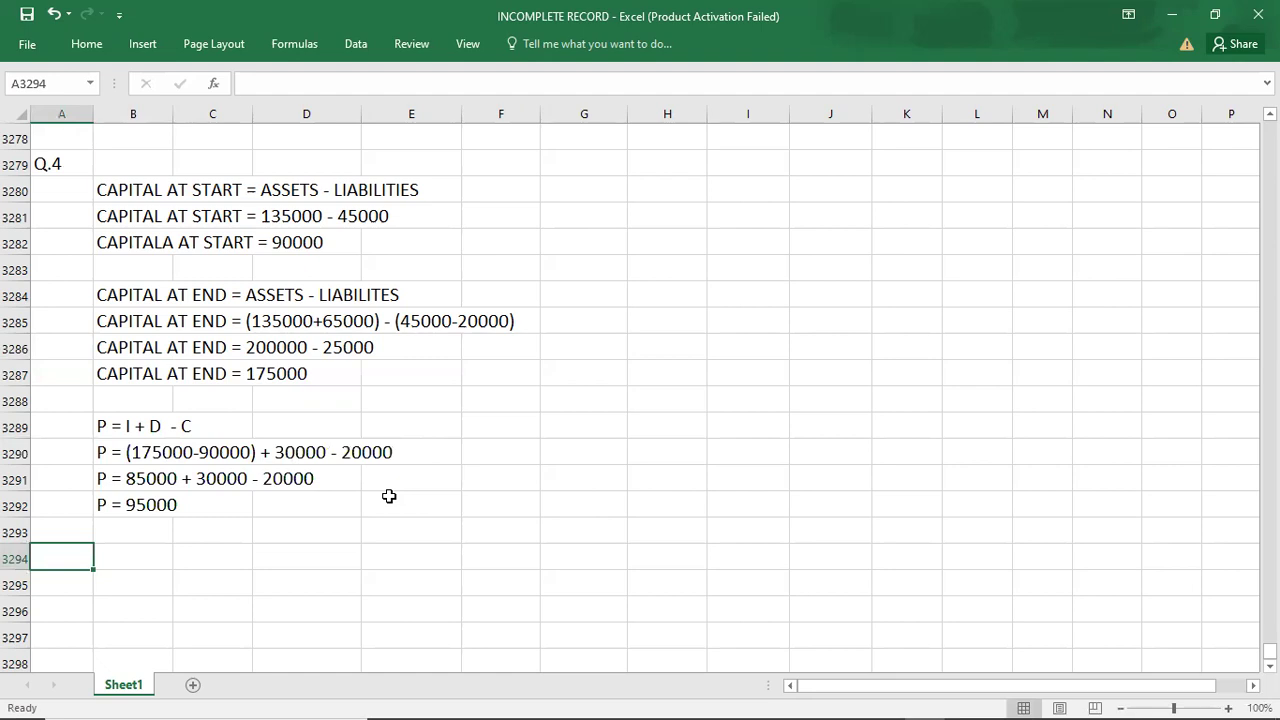
{"action": "type", "text": "Q.5"}
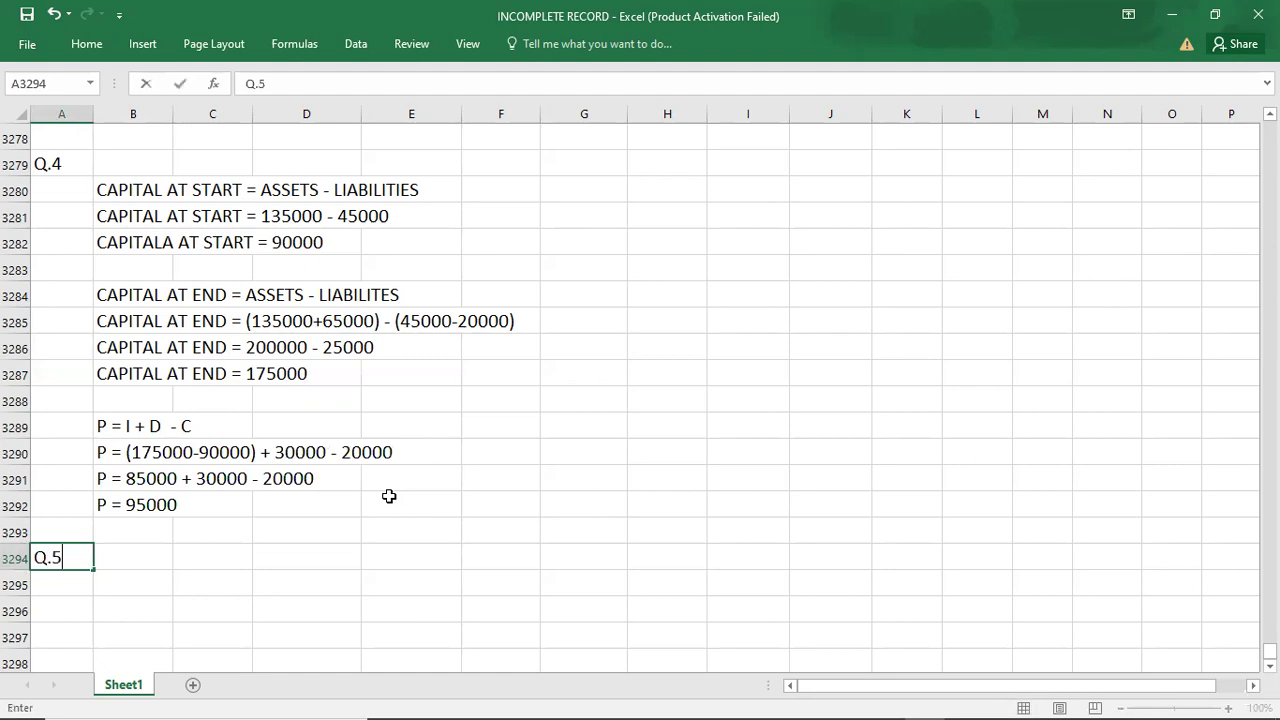
- Commit the Q.5 label and select B3295 for its working
{"action": "key", "text": "Return"}
{"action": "key", "text": "Right"}
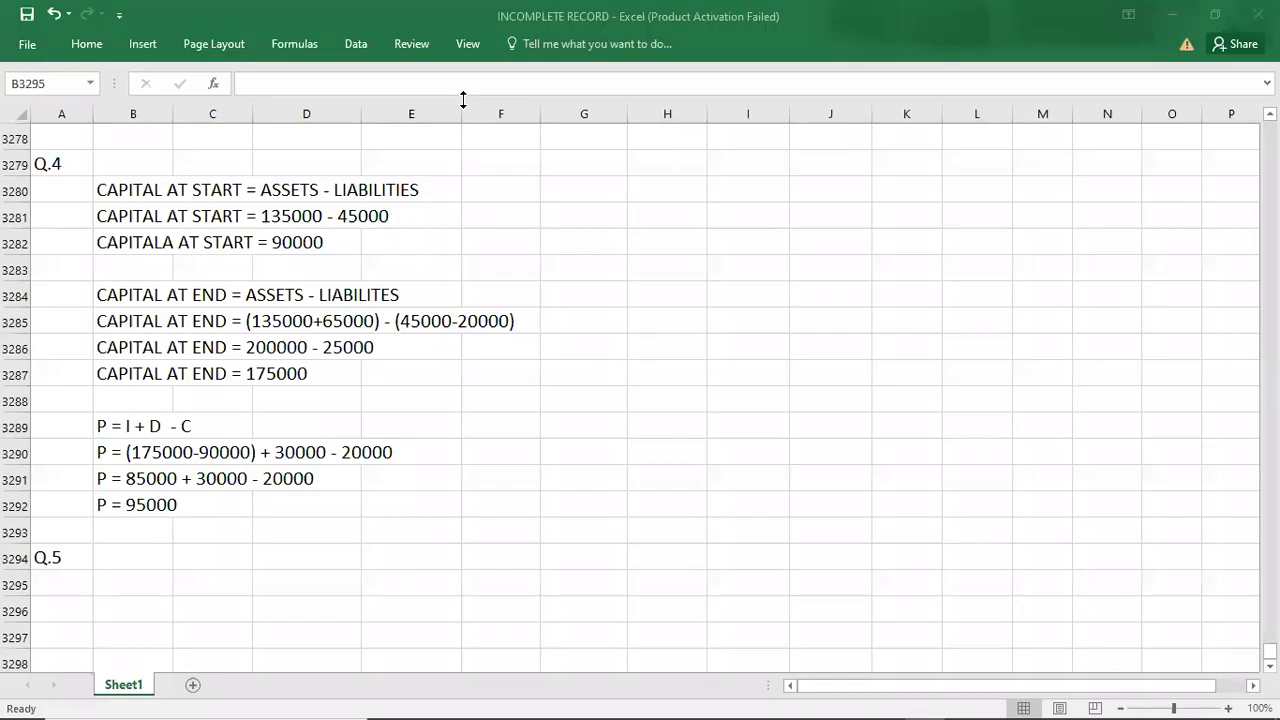
{"action": "left_click", "coordinate": [78, 553]}
{"action": "key", "text": "Down"}
{"action": "key", "text": "Down"}
{"action": "key", "text": "Down"}
{"action": "key", "text": "Down"}
{"action": "key", "text": "Down"}
{"action": "key", "text": "Down"}
{"action": "key", "text": "Down"}
{"action": "key", "text": "Down"}
{"action": "key", "text": "Down"}
{"action": "key", "text": "Down"}
{"action": "key", "text": "Down"}
{"action": "key", "text": "Down"}
{"action": "key", "text": "Down"}
{"action": "key", "text": "Down"}
{"action": "key", "text": "Down"}
{"action": "key", "text": "Down"}
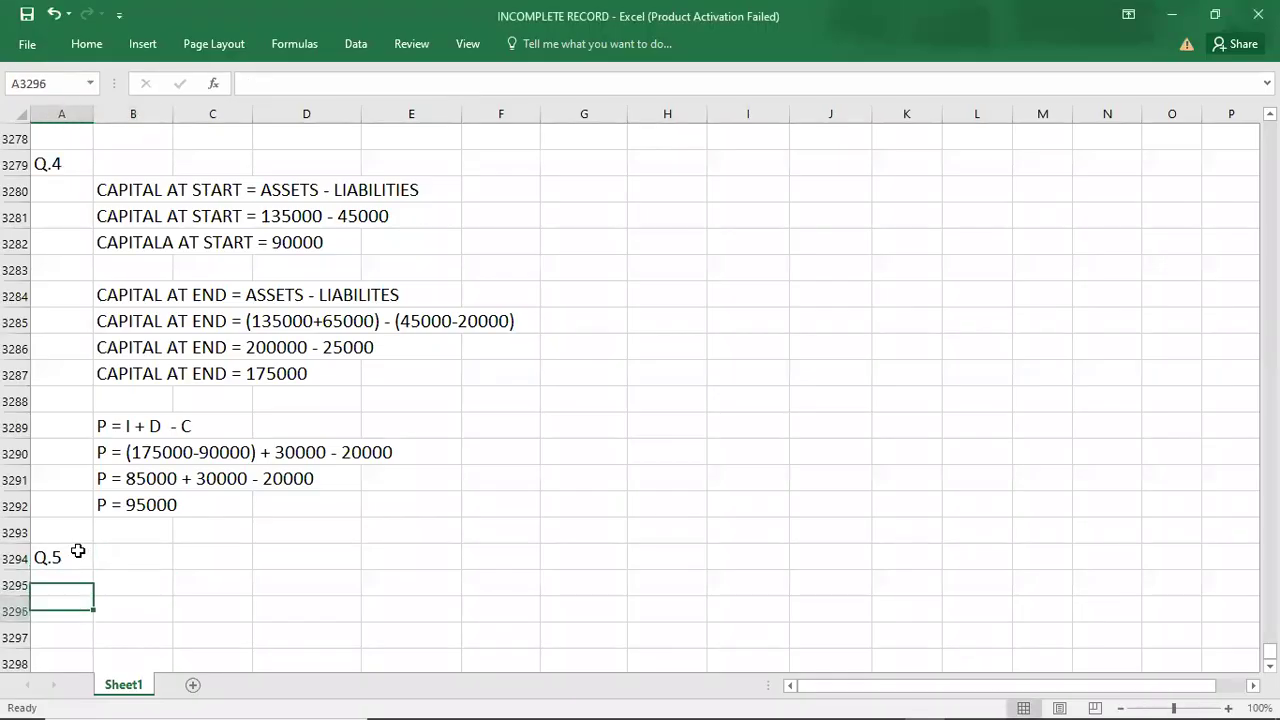
{"action": "key", "text": "Down"}
{"action": "key", "text": "Down"}
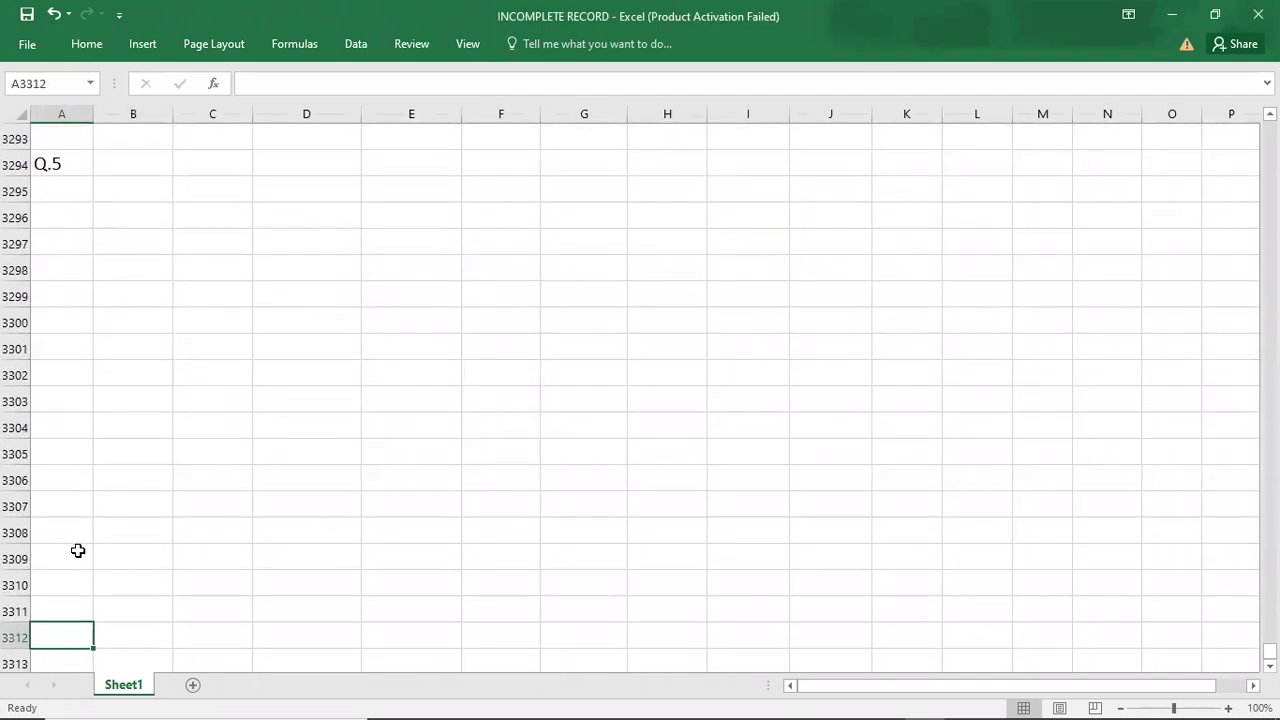
{"action": "key", "text": "Up"}
{"action": "key", "text": "Up"}
{"action": "key", "text": "Up"}
{"action": "key", "text": "Up"}
{"action": "key", "text": "Up"}
{"action": "key", "text": "Up"}
{"action": "key", "text": "Up"}
{"action": "key", "text": "Up"}
{"action": "key", "text": "Up"}
{"action": "key", "text": "Up"}
{"action": "key", "text": "Up"}
{"action": "key", "text": "Up"}
{"action": "key", "text": "Up"}
{"action": "key", "text": "Up"}
{"action": "key", "text": "Up"}
{"action": "key", "text": "Up"}
{"action": "key", "text": "Up"}
{"action": "key", "text": "Up"}
{"action": "key", "text": "Up"}
{"action": "key", "text": "Up"}
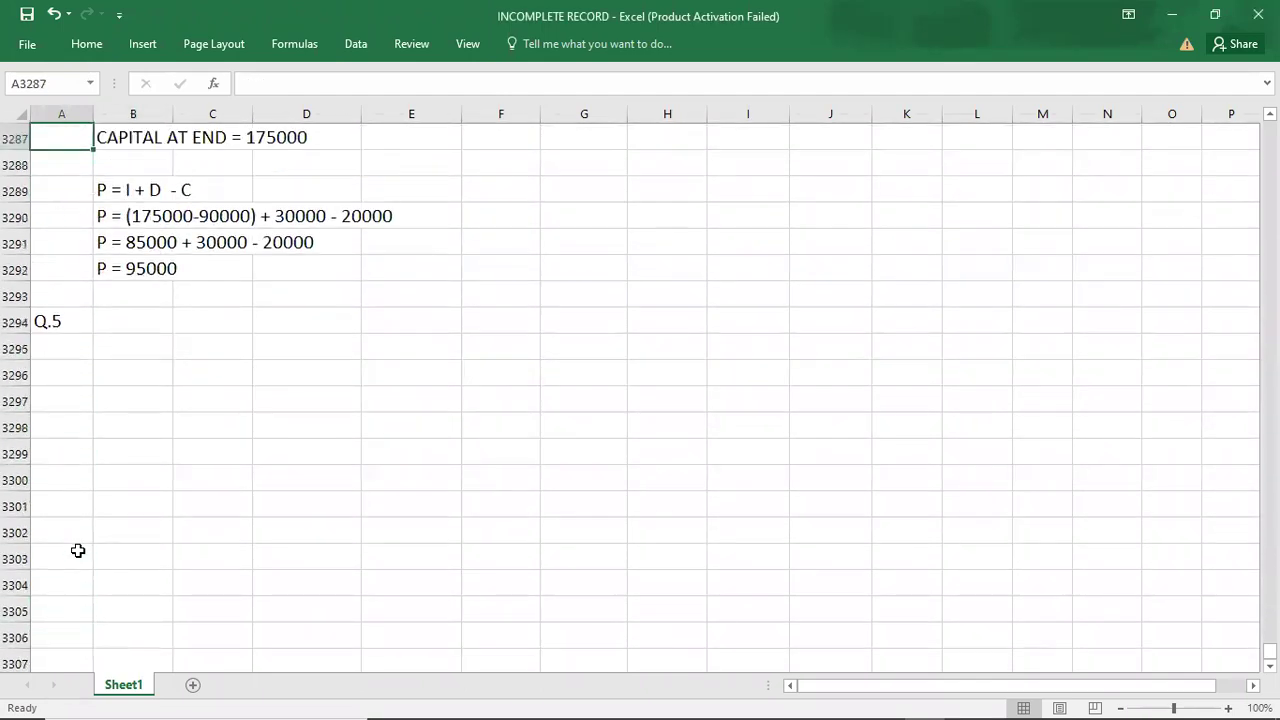
{"action": "key", "text": "Down"}
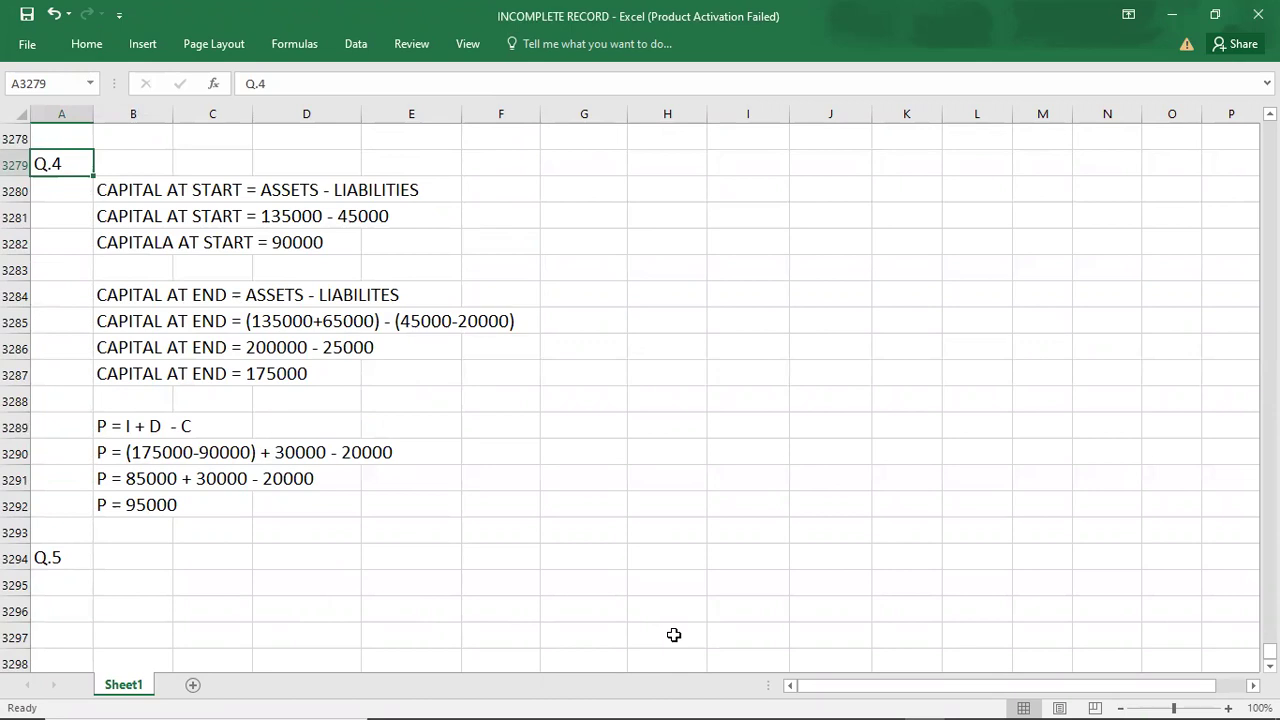
{"action": "key", "text": "Down"}
{"action": "key", "text": "Down"}
{"action": "key", "text": "Down"}
{"action": "key", "text": "Down"}
{"action": "key", "text": "Down"}
{"action": "key", "text": "Down"}
{"action": "key", "text": "Down"}
{"action": "key", "text": "Down"}
{"action": "key", "text": "Down"}
{"action": "key", "text": "Down"}
{"action": "key", "text": "Down"}
{"action": "key", "text": "Down"}
{"action": "key", "text": "Down"}
{"action": "key", "text": "Down"}
{"action": "key", "text": "Down"}
{"action": "key", "text": "Down"}
{"action": "key", "text": "Down"}
{"action": "key", "text": "Down"}
{"action": "key", "text": "Down"}
{"action": "key", "text": "Down"}
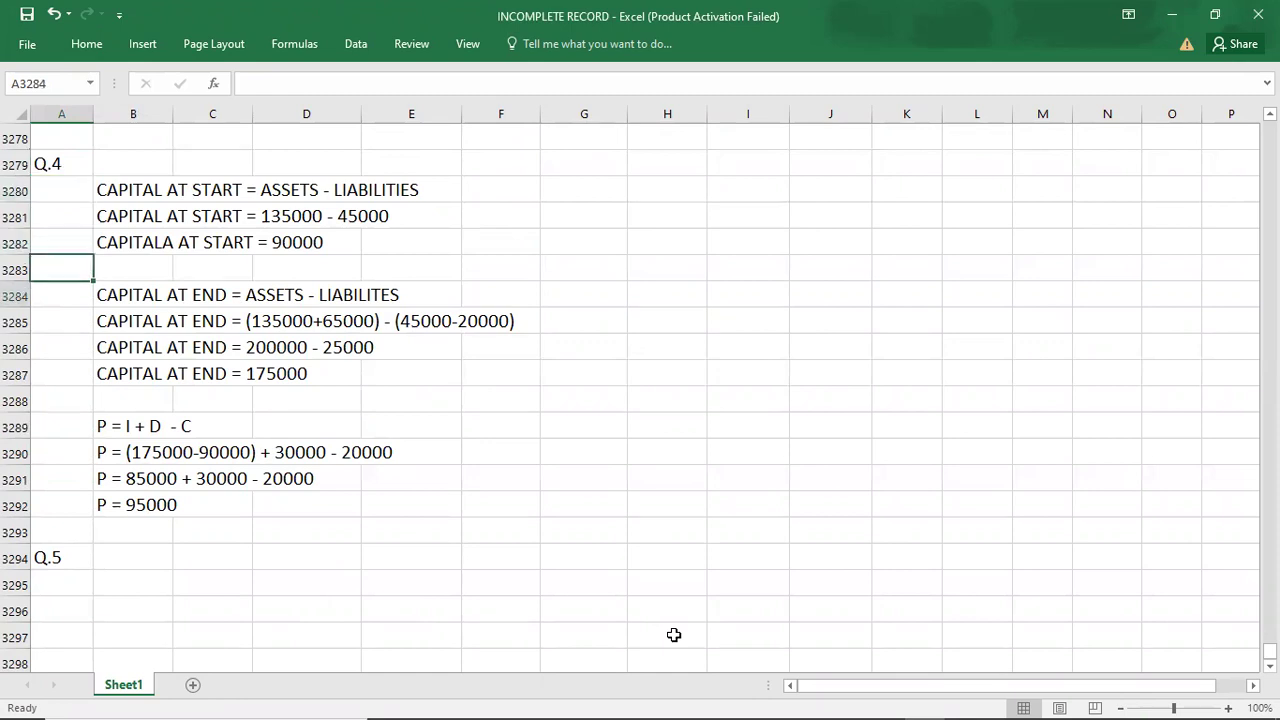
{"action": "key", "text": "Down"}
{"action": "key", "text": "Down"}
{"action": "key", "text": "Down"}
{"action": "key", "text": "Down"}
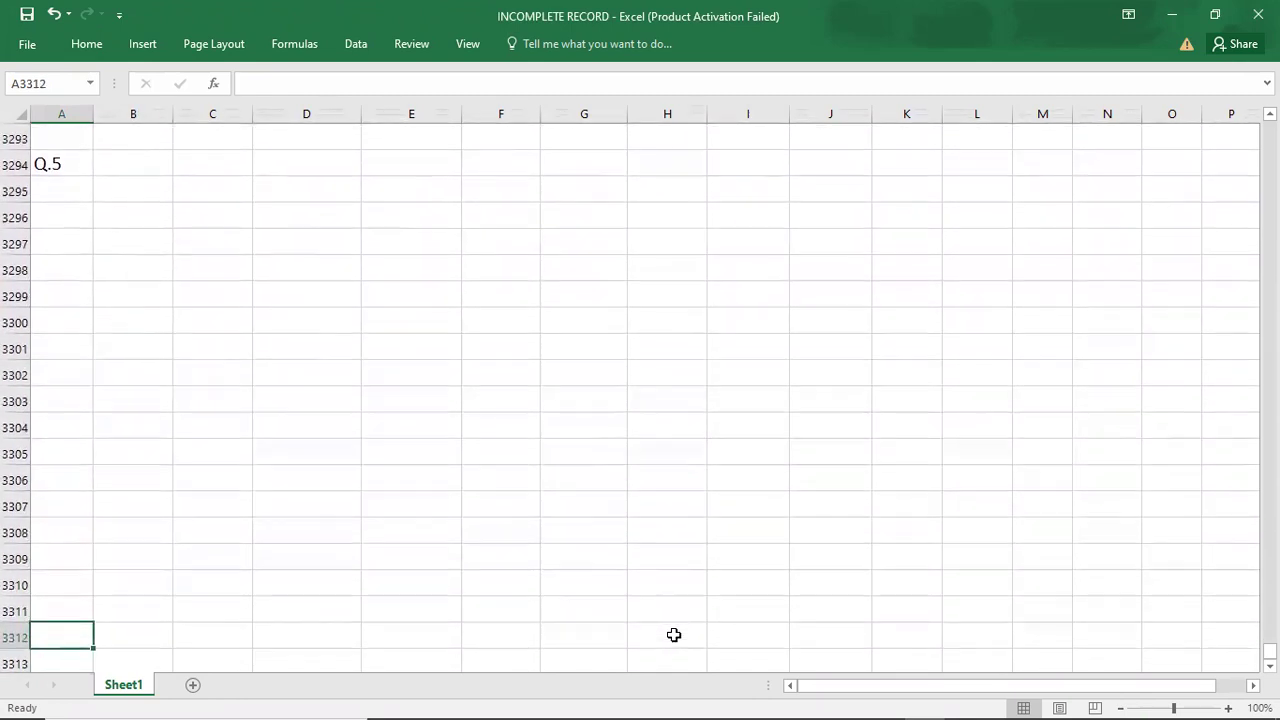
- Switch to the Incomplete Records PDF in Acrobat Reader and read Q.5 about Marigold Company
{"action": "key", "text": "alt+Tab"}
{"action": "key", "text": "alt+Tab"}
{"action": "scroll", "coordinate": [674, 641], "scroll_direction": "down", "scroll_amount": 2}
{"action": "scroll", "coordinate": [674, 641], "scroll_direction": "down", "scroll_amount": 3}
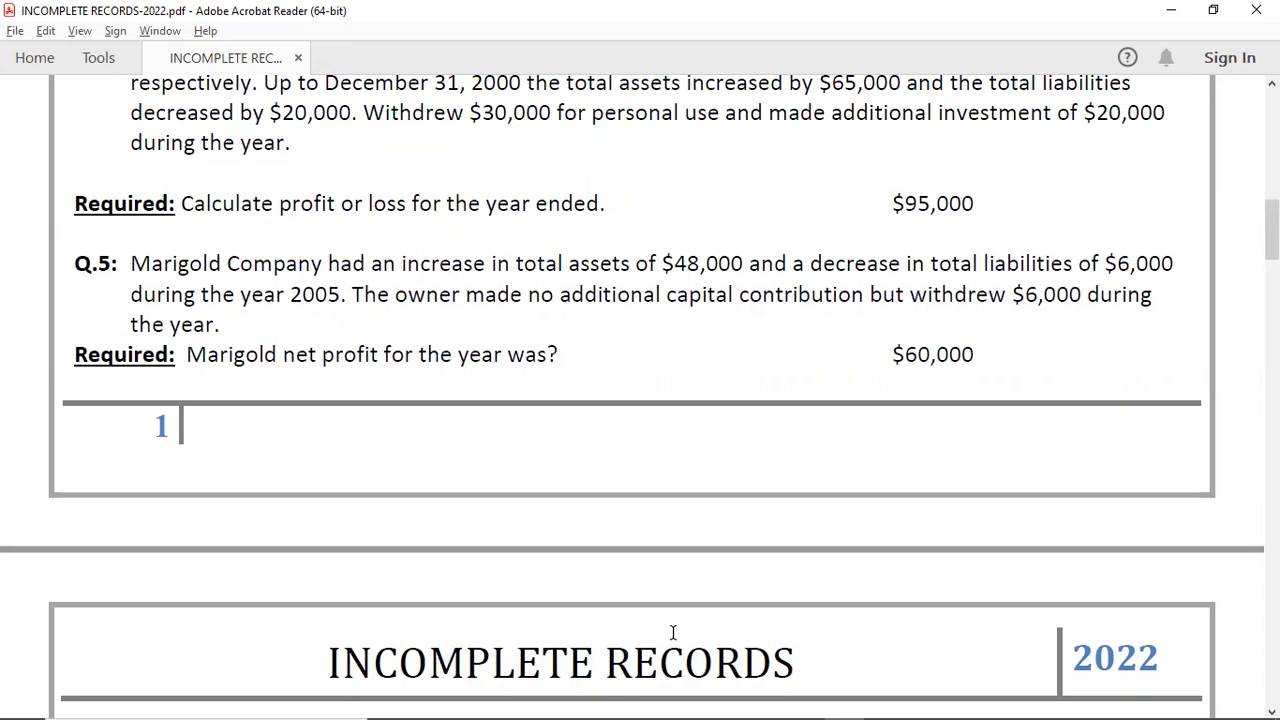
- Switch back to the Excel workbook and enter the profit formula line P = I + D - C in B3295 under Q.5
{"action": "key", "text": "alt+Tab"}
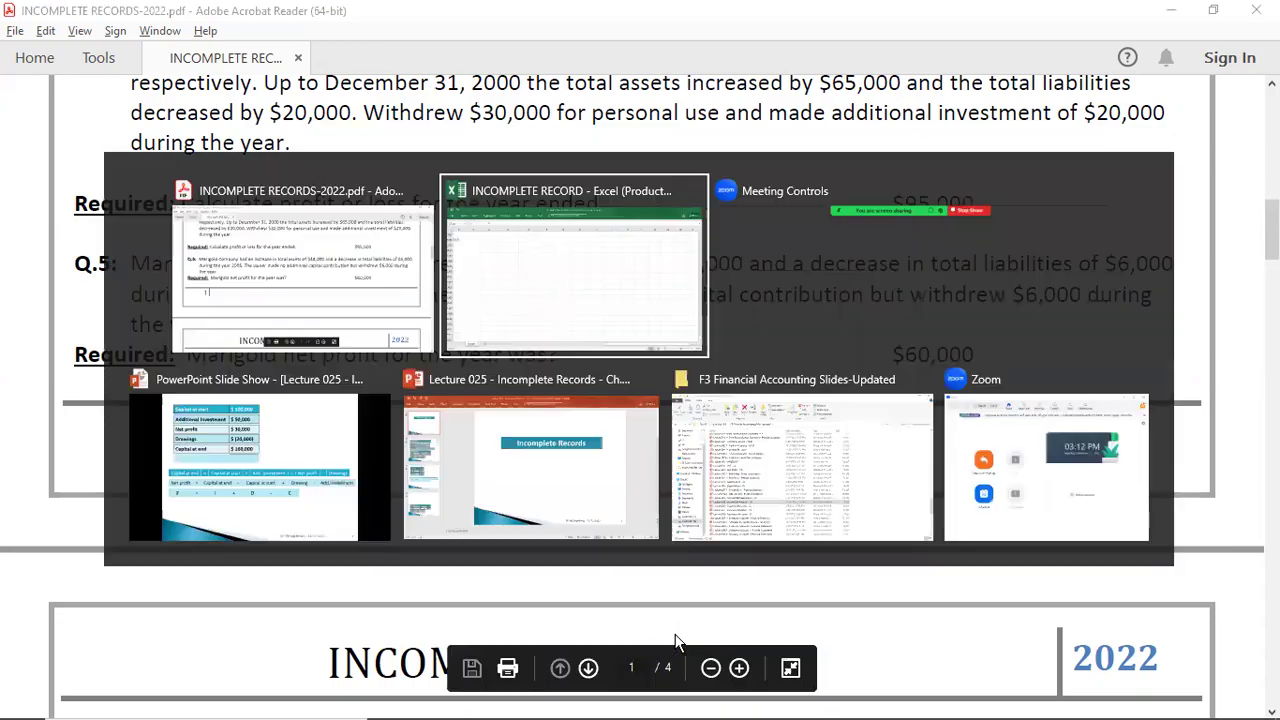
{"action": "left_click", "coordinate": [109, 197]}
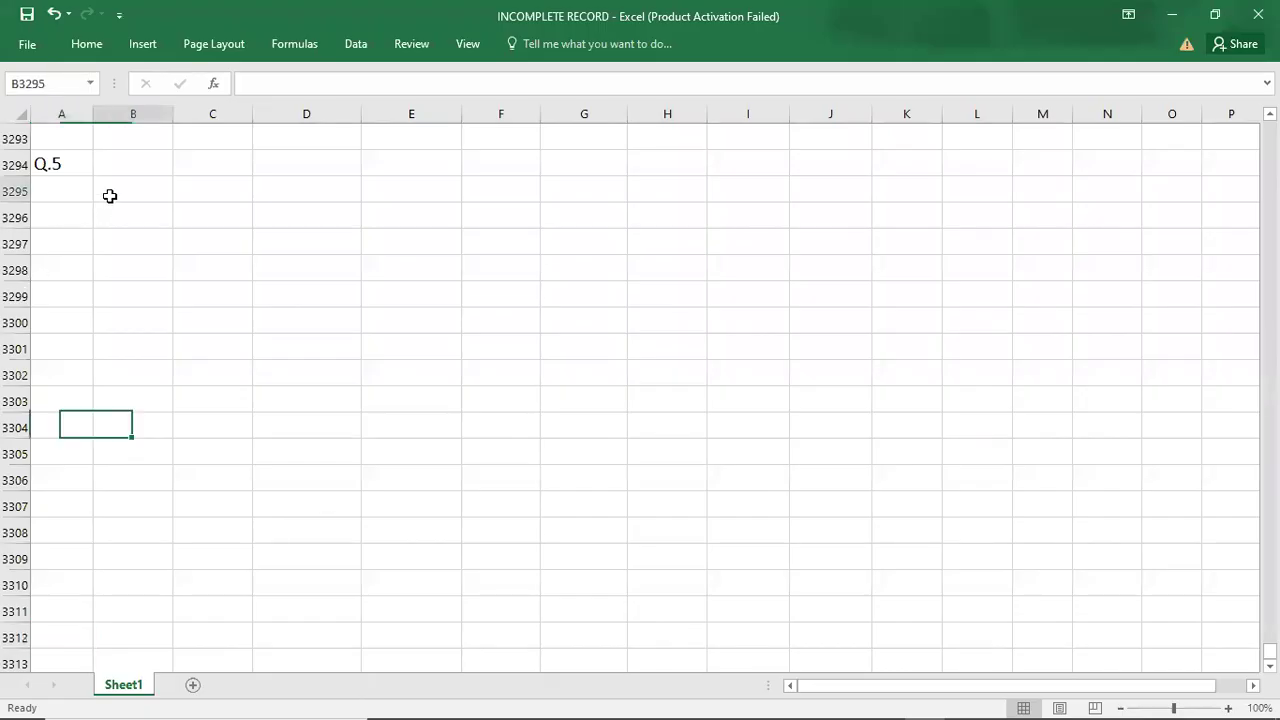
{"action": "type", "text": "P ="}
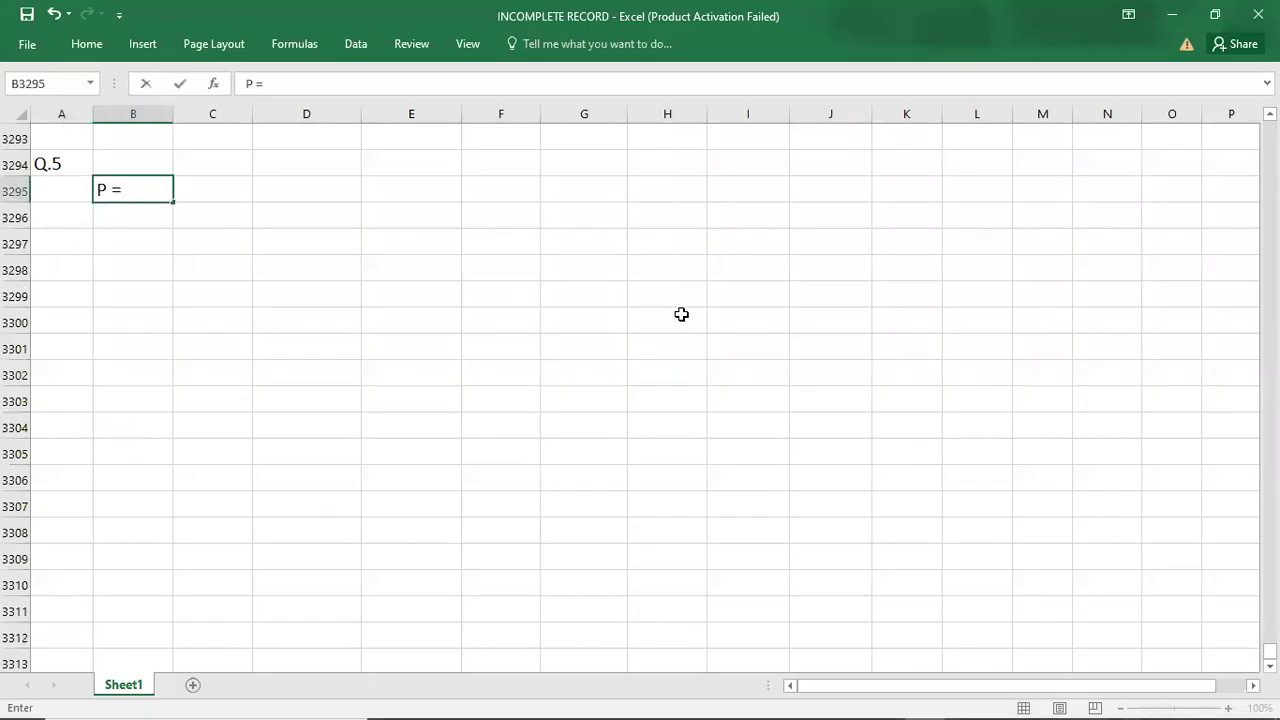
{"action": "type", "text": " I + D - C"}
{"action": "key", "text": "Return"}
- Start the next profit line with only P = in B3296 and check Q.5's figures in the PDF
{"action": "type", "text": "P ="}
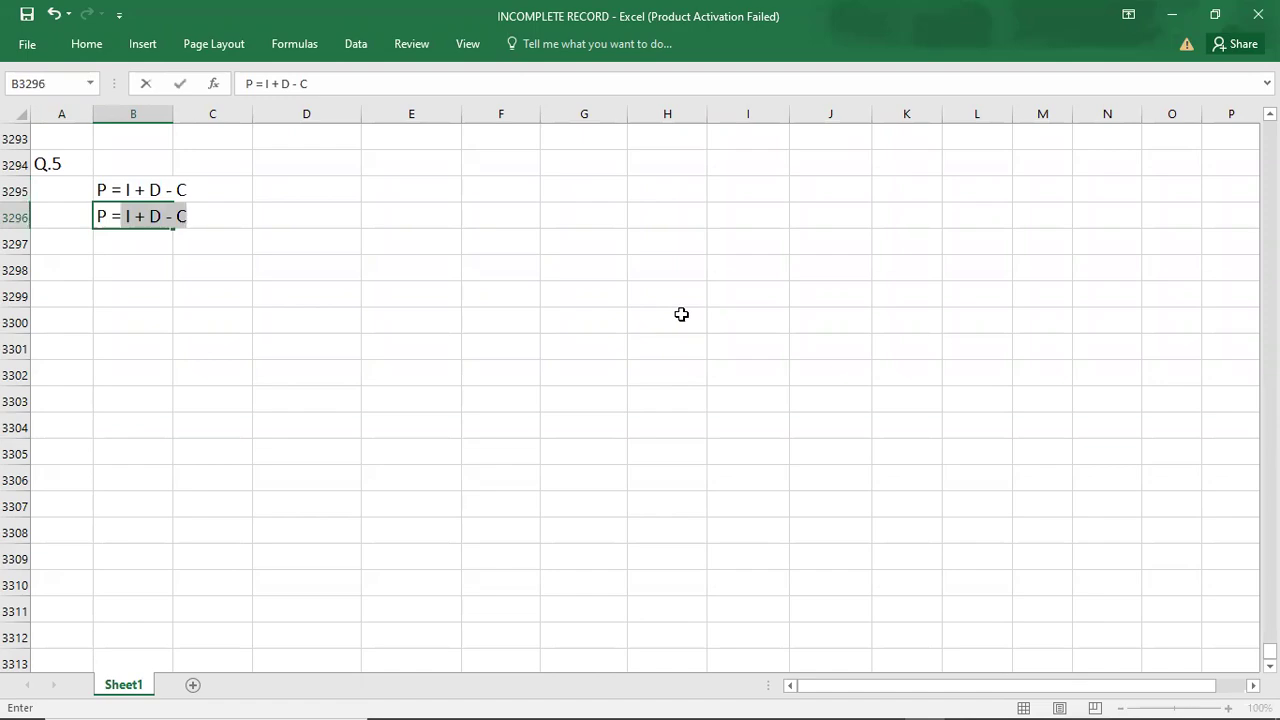
{"action": "key", "text": "Delete"}
{"action": "key", "text": "alt+Tab"}
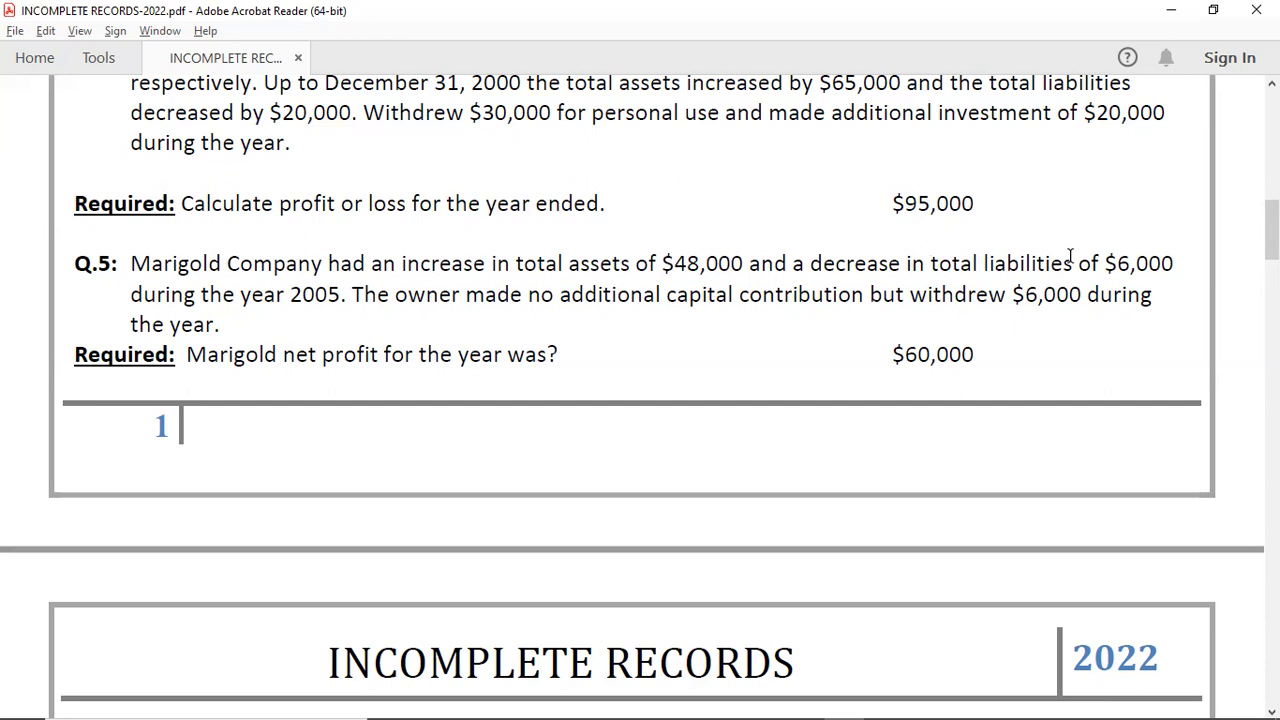
{"action": "key", "text": "super"}
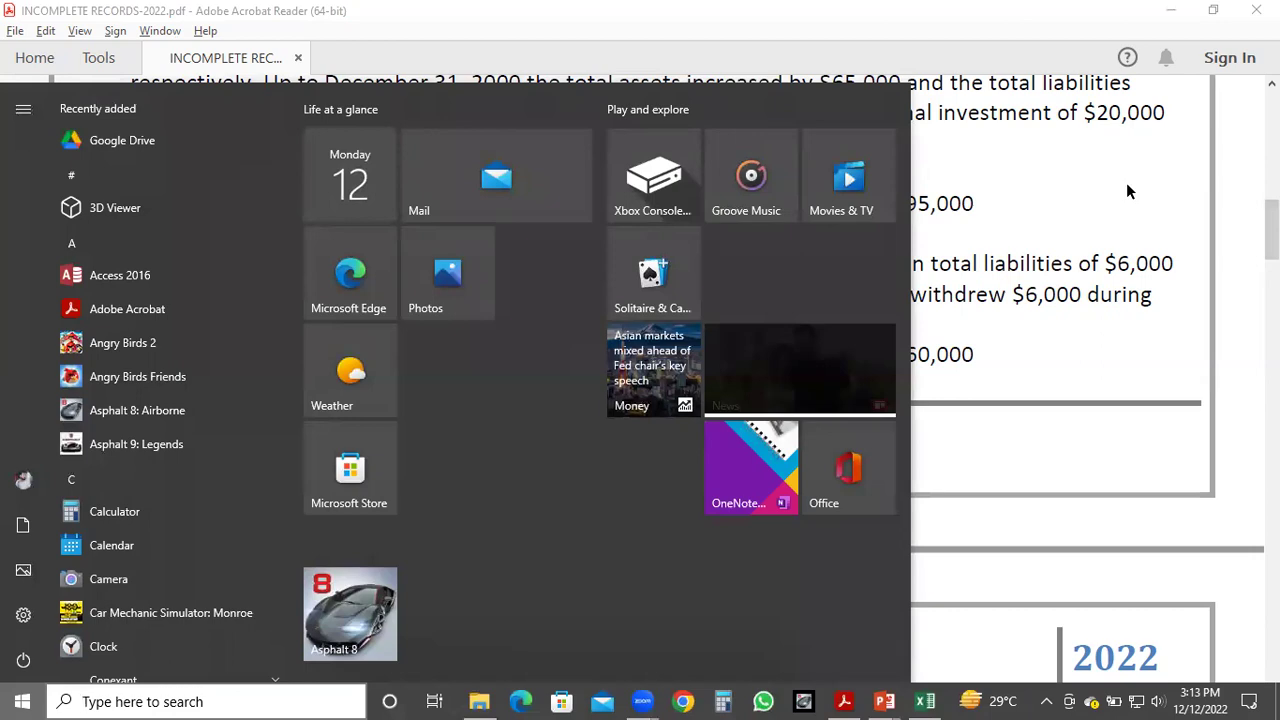
{"action": "left_click", "coordinate": [1096, 182]}
{"action": "key", "text": "alt+Tab"}
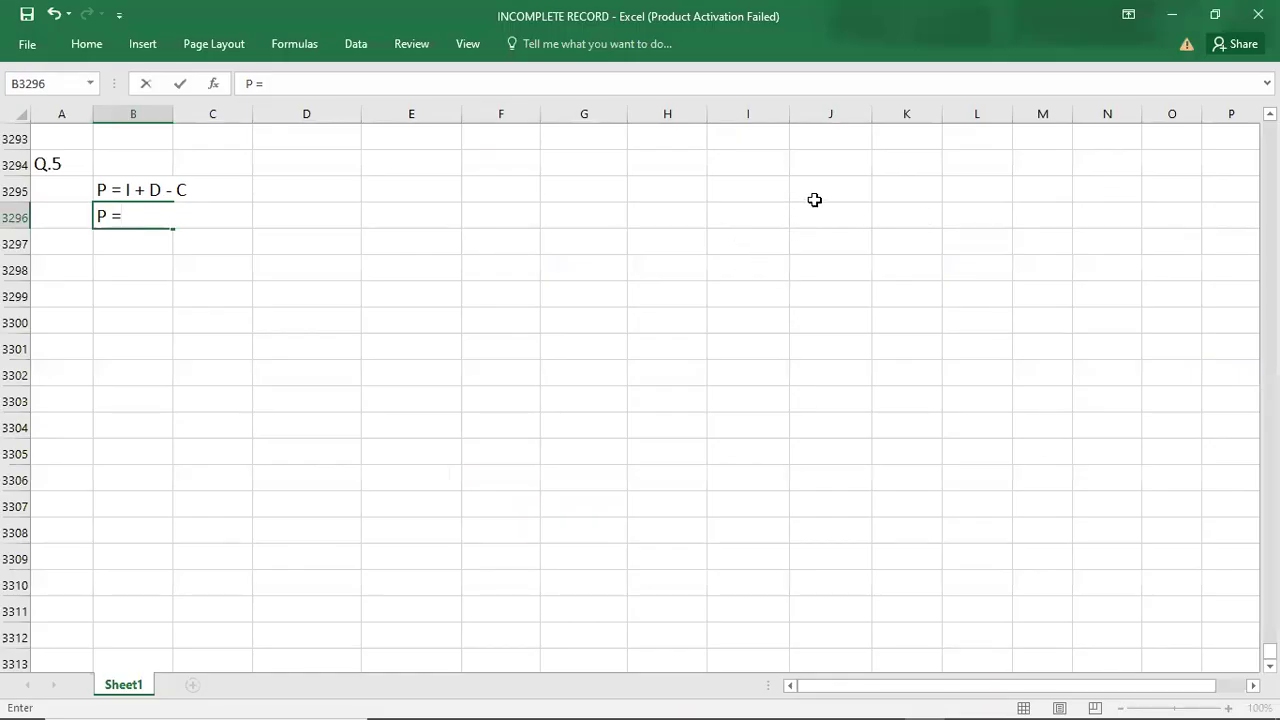
- Enter the side note NET ASSETS = ASSETS - LIABILITES in I3295
{"action": "left_click", "coordinate": [764, 192]}
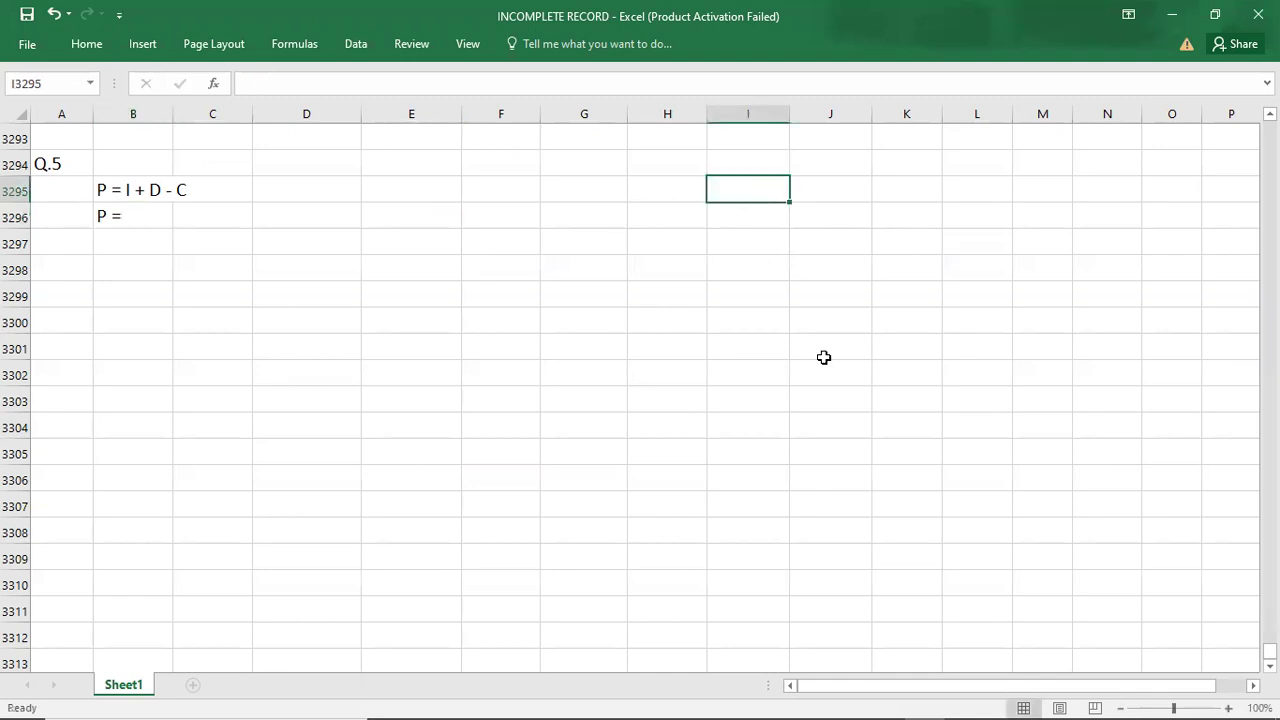
{"action": "type", "text": "NET A"}
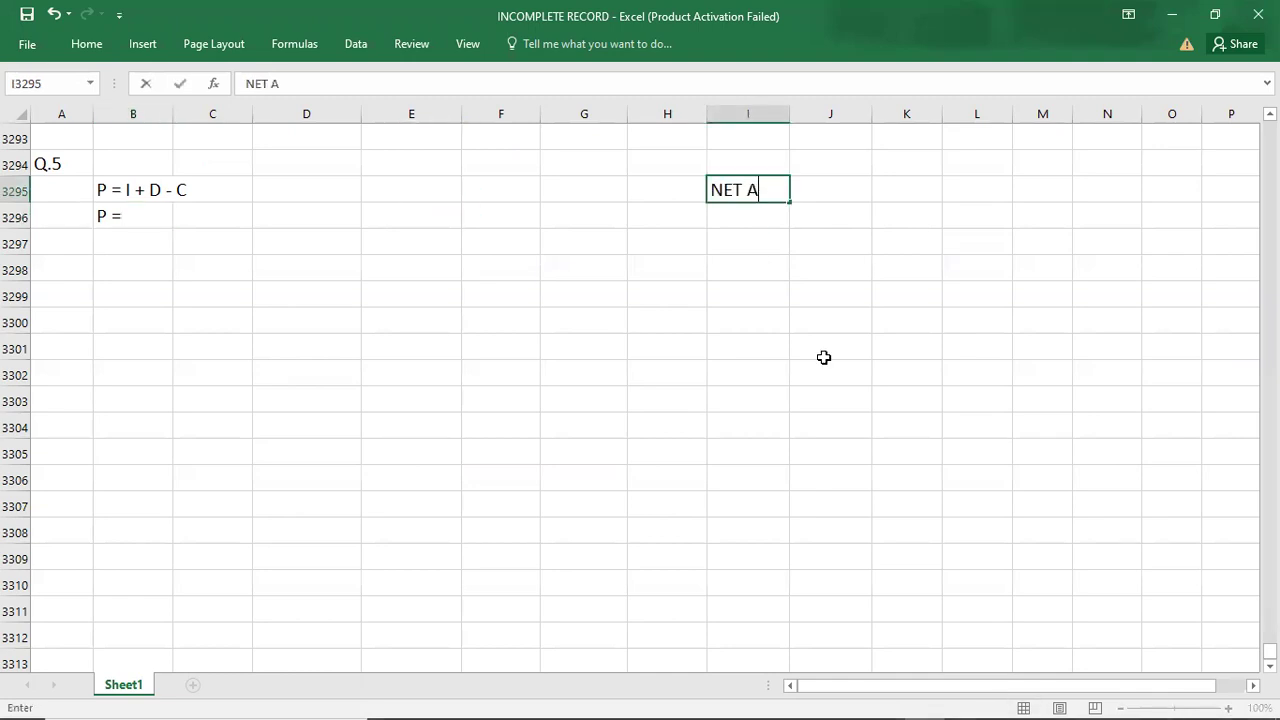
{"action": "type", "text": "SSETS -"}
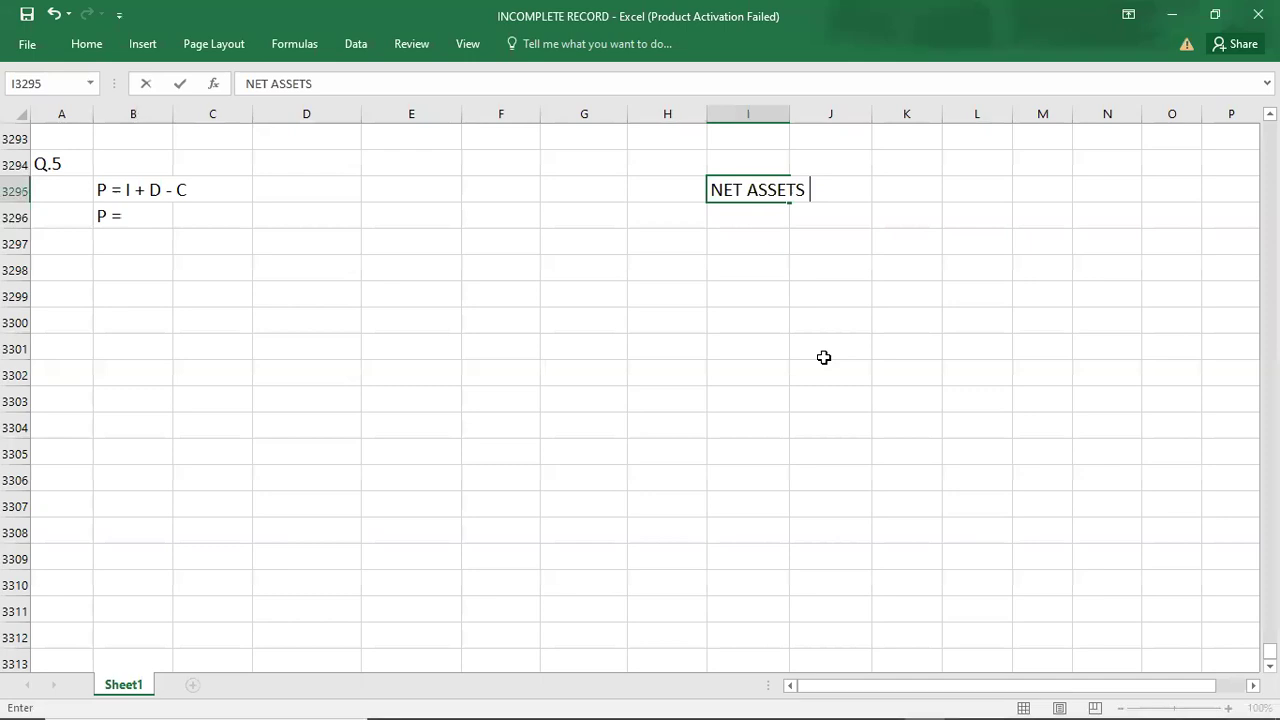
{"action": "key", "text": "BackSpace"}
{"action": "key", "text": "BackSpace"}
{"action": "type", "text": "= ASSETS - "}
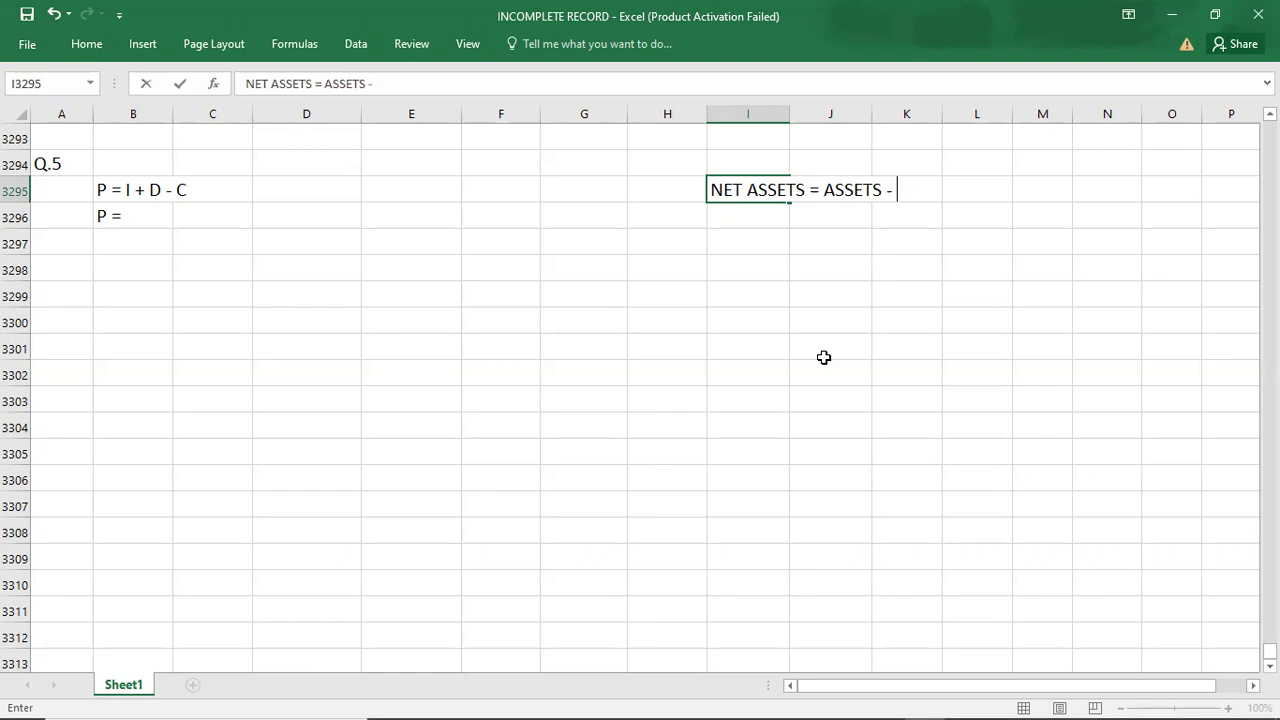
{"action": "type", "text": "LIABILITES"}
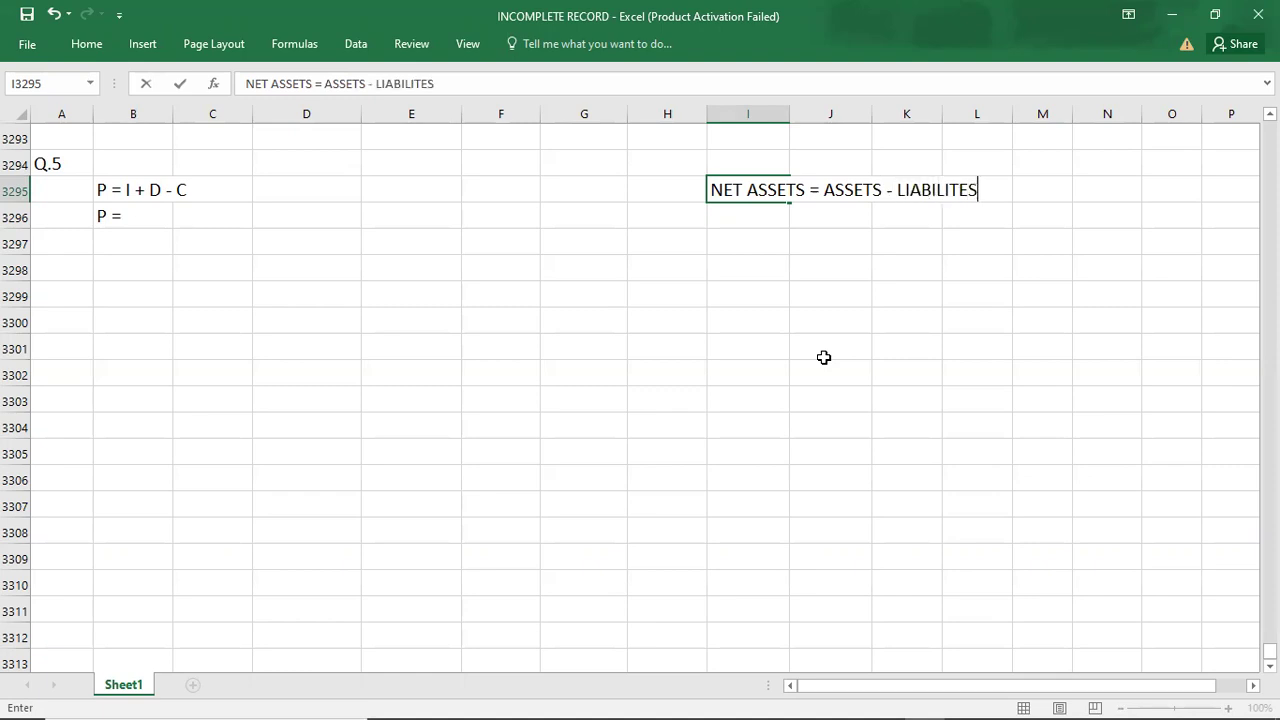
{"action": "key", "text": "Return"}
- Enter the example line NET ASSETS = 500000 - 200000 in I3296, below the net assets formula
{"action": "type", "text": "NET ASSE"}
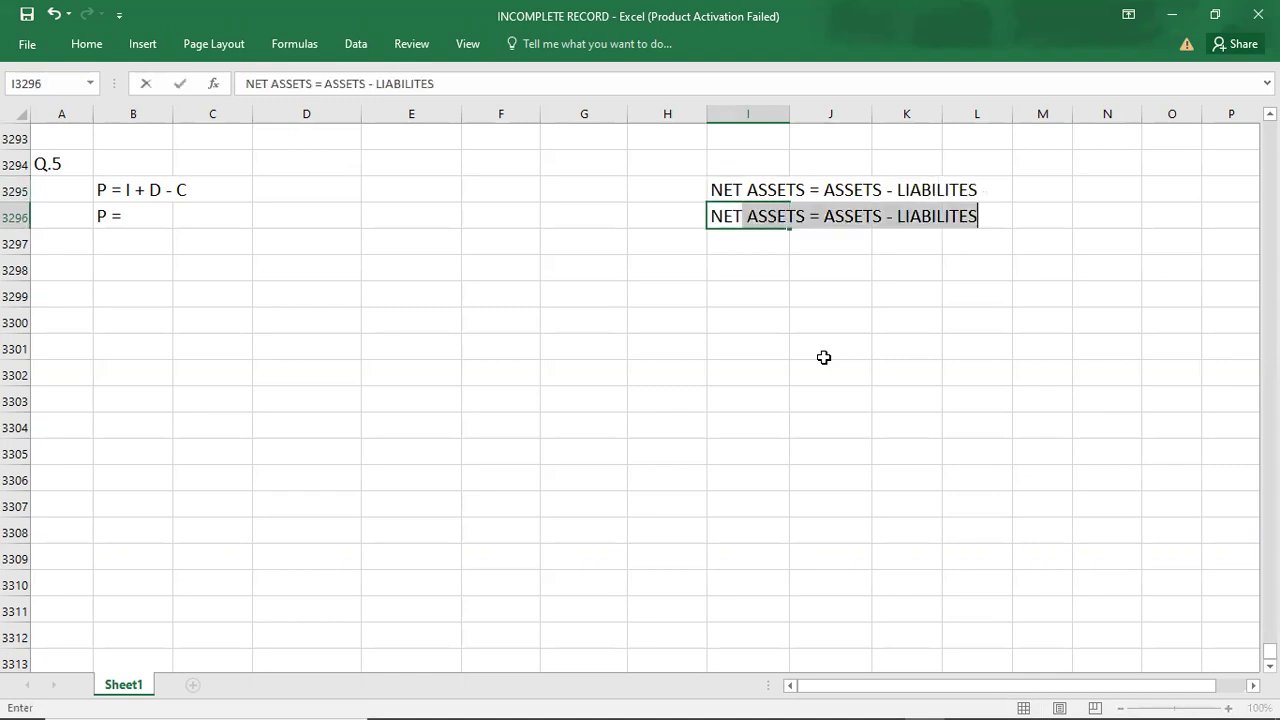
{"action": "type", "text": "TS = "}
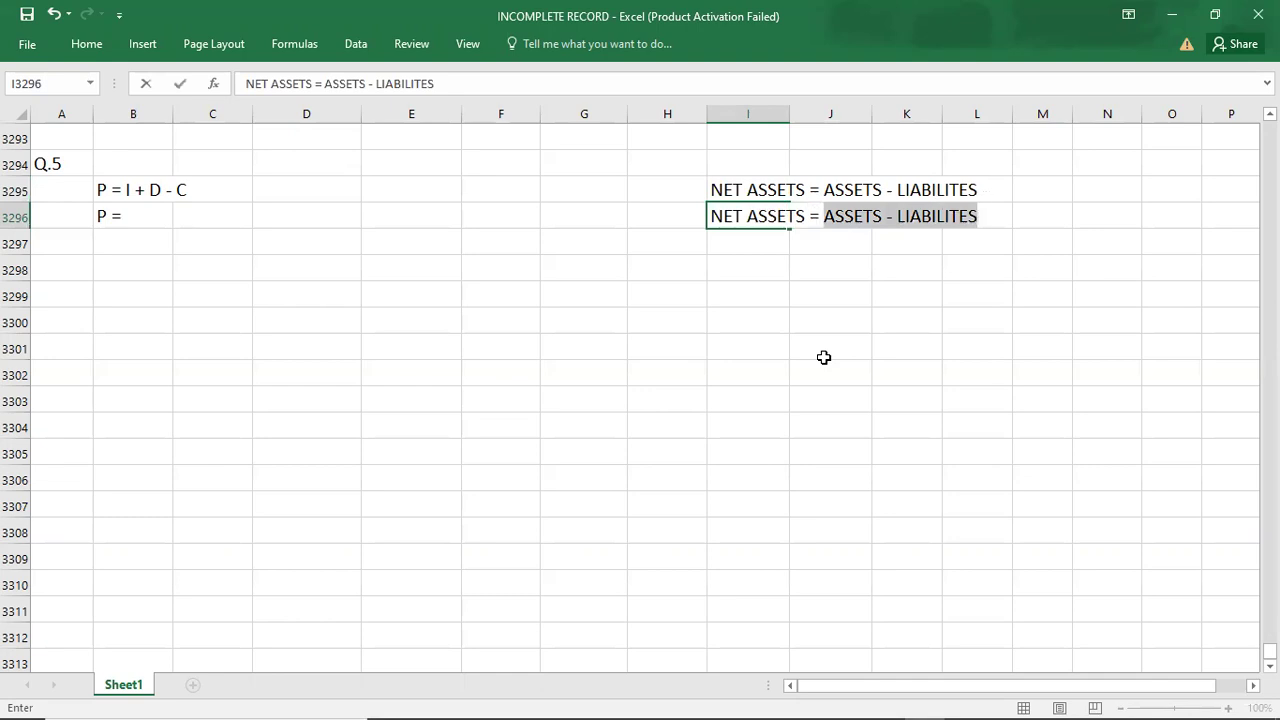
{"action": "type", "text": "500000"}
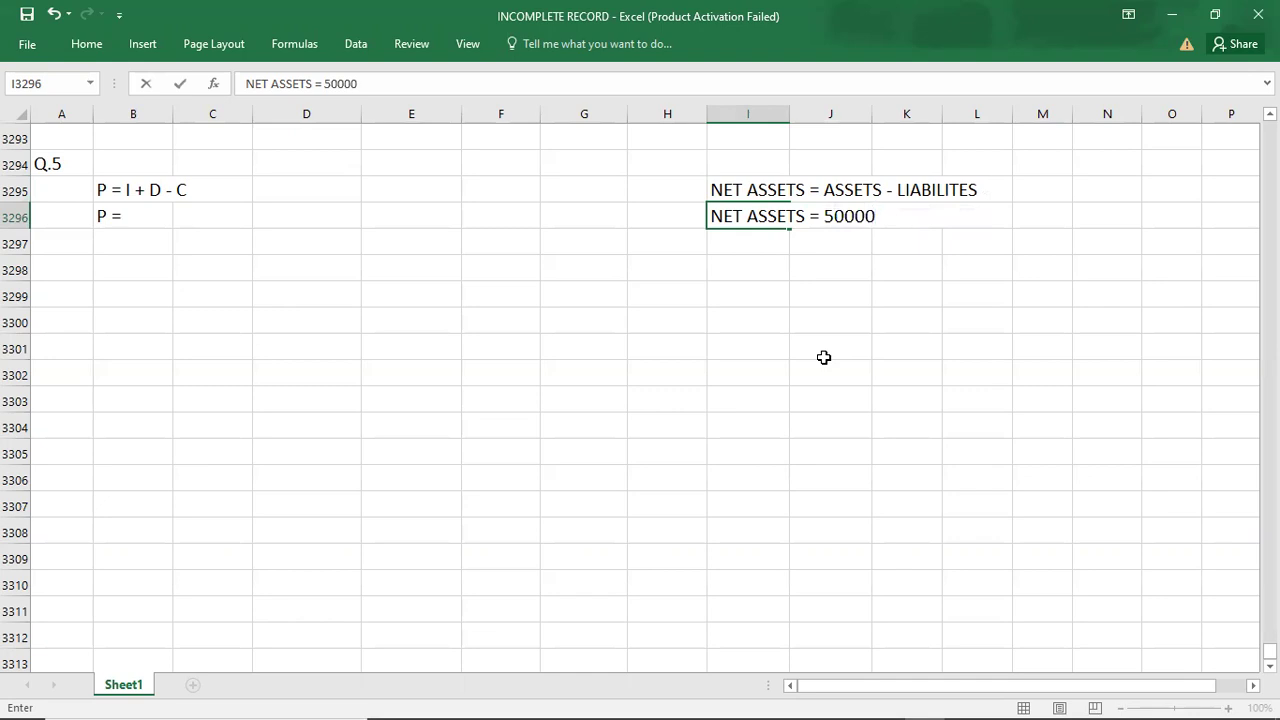
{"action": "type", "text": " - 200000"}
{"action": "key", "text": "Return"}
{"action": "key", "text": "Return"}
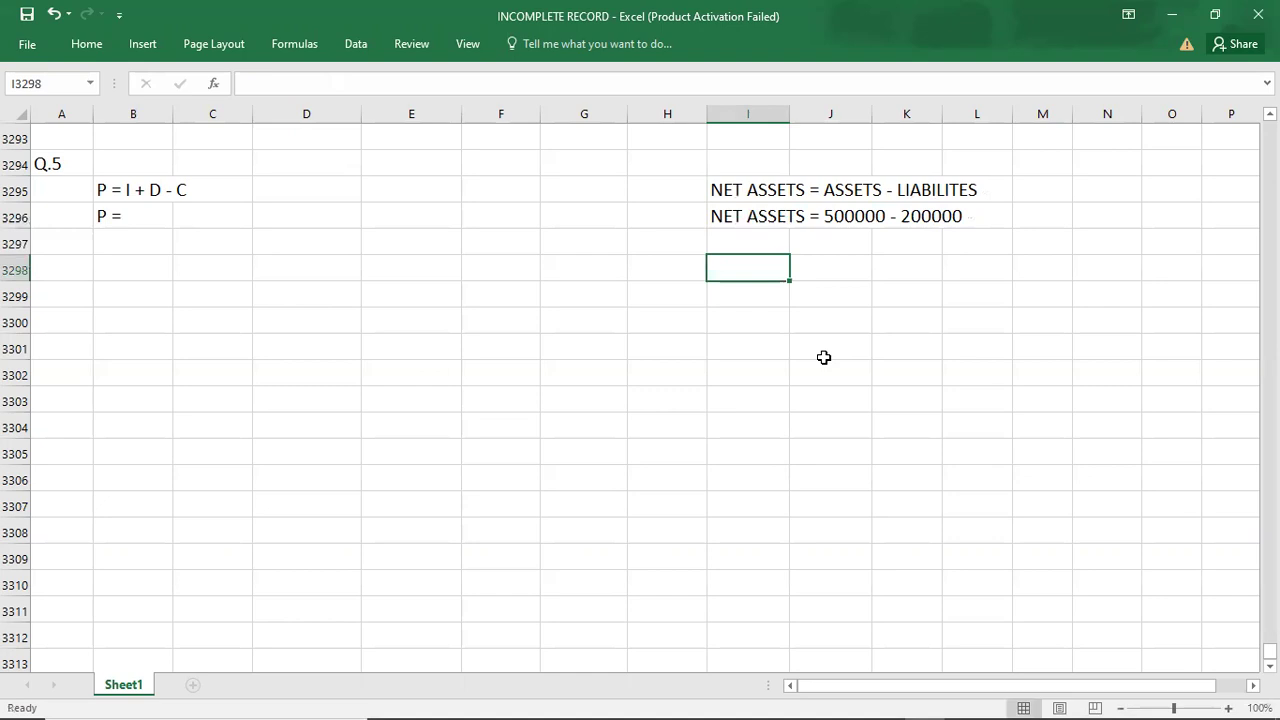
{"action": "left_click", "coordinate": [839, 249]}
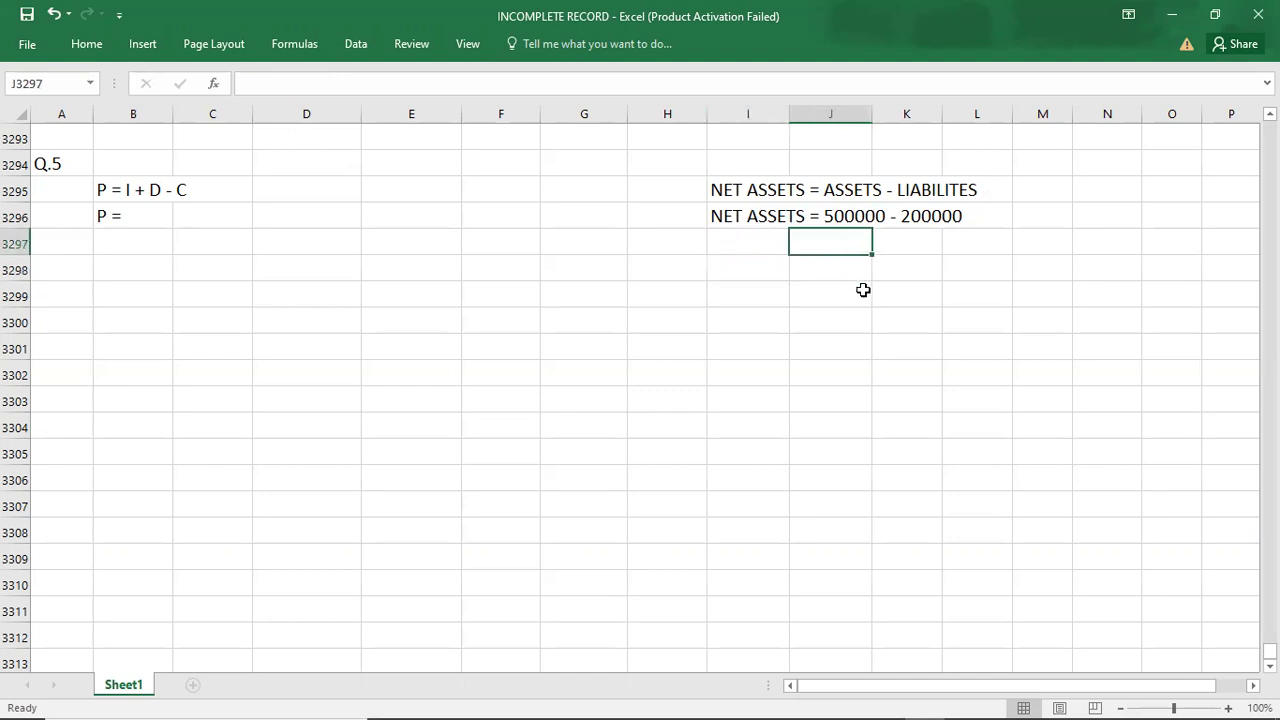
{"action": "left_click", "coordinate": [837, 217]}
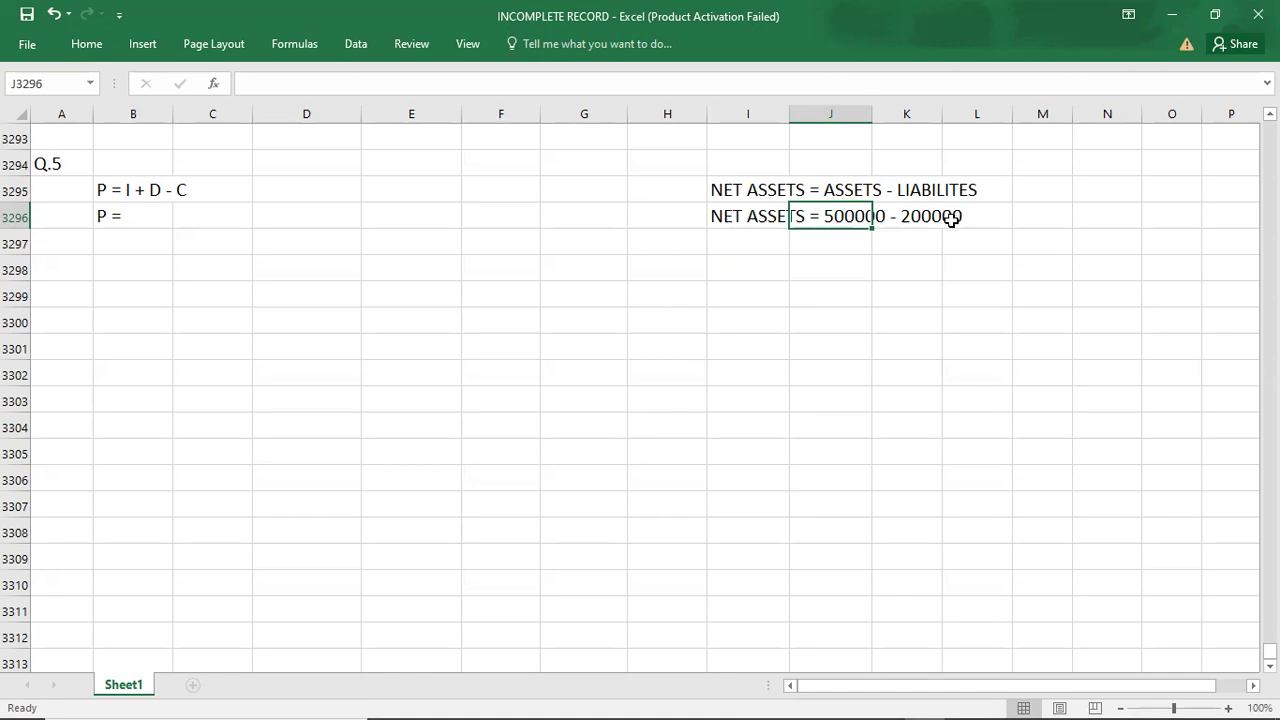
{"action": "left_click_drag", "start_coordinate": [951, 215], "coordinate": [951, 290]}
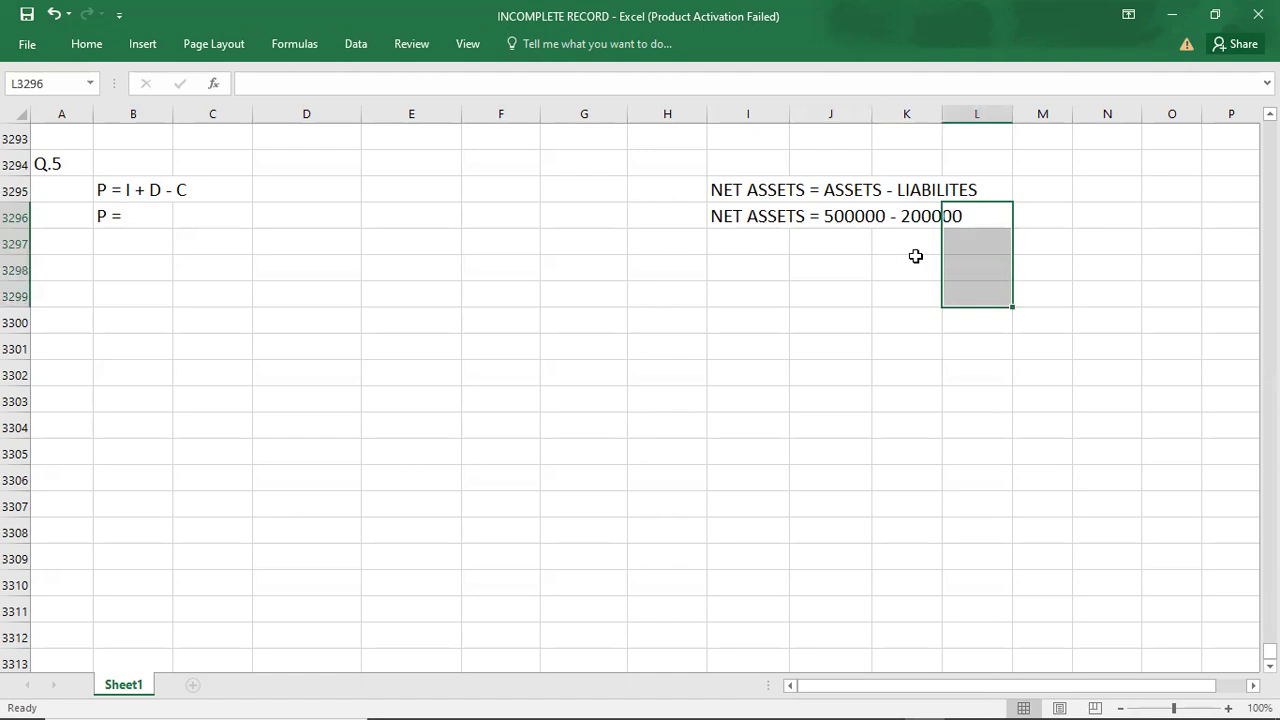
{"action": "left_click", "coordinate": [918, 385]}
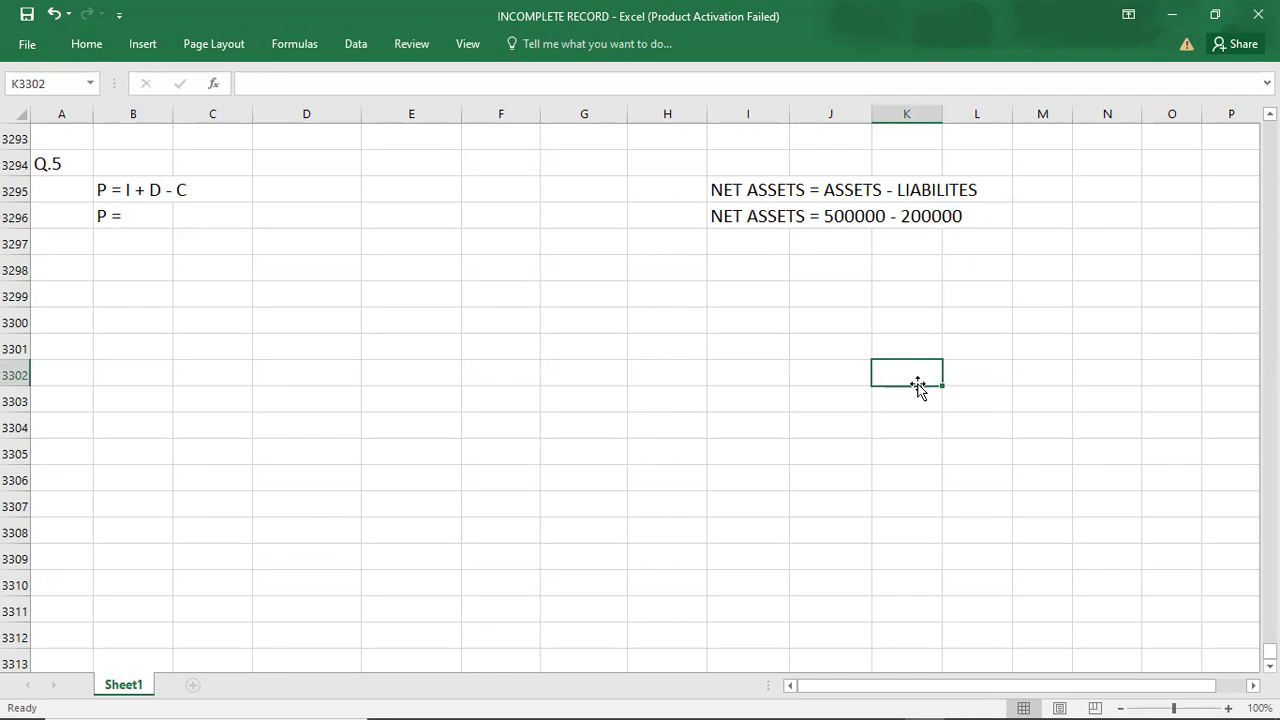
{"action": "key", "text": "Up"}
{"action": "key", "text": "Up"}
{"action": "key", "text": "Up"}
{"action": "key", "text": "Up"}
{"action": "key", "text": "Up"}
{"action": "key", "text": "Up"}
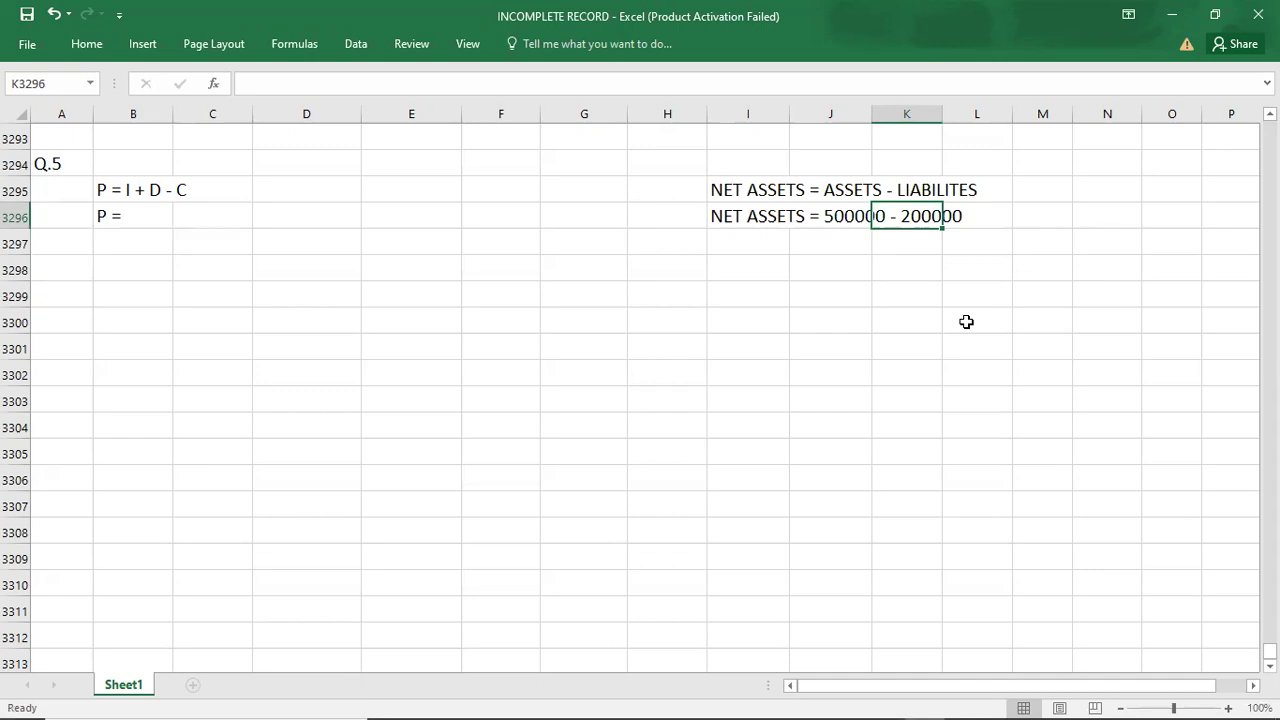
- Enter the label I = in I3298, leaving one blank row below the net assets example
{"action": "left_click", "coordinate": [762, 263]}
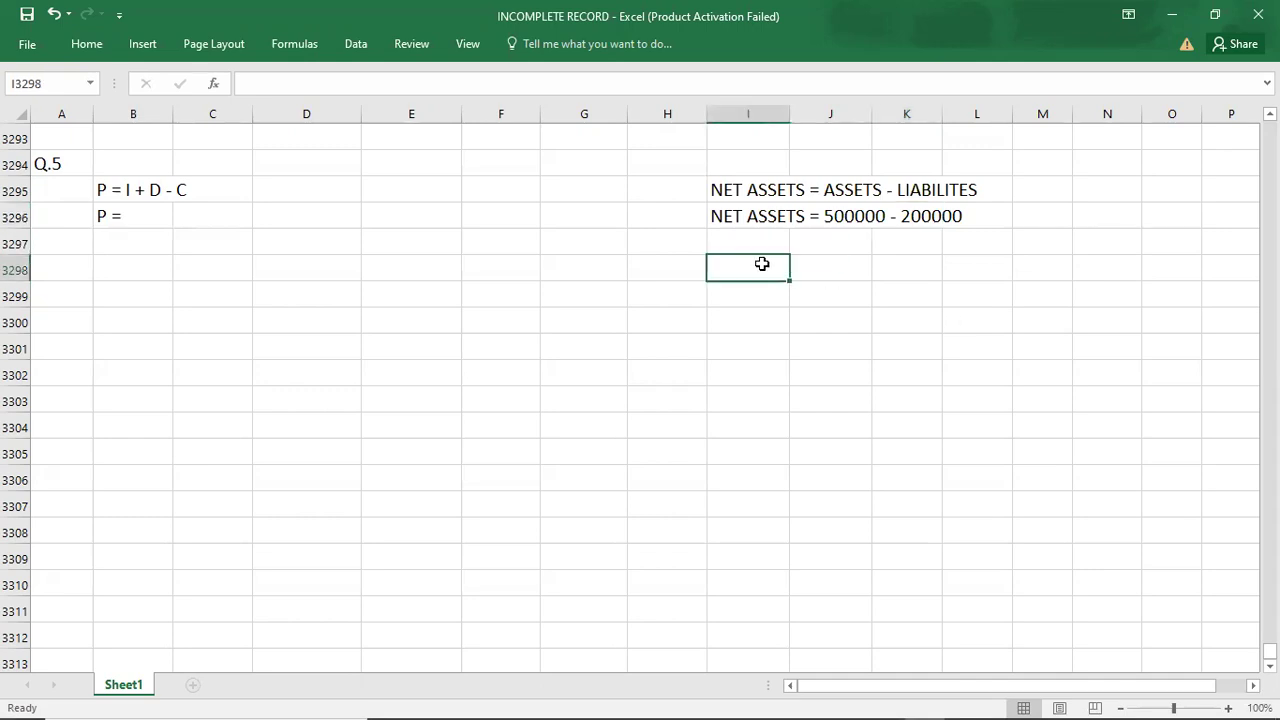
{"action": "type", "text": "("}
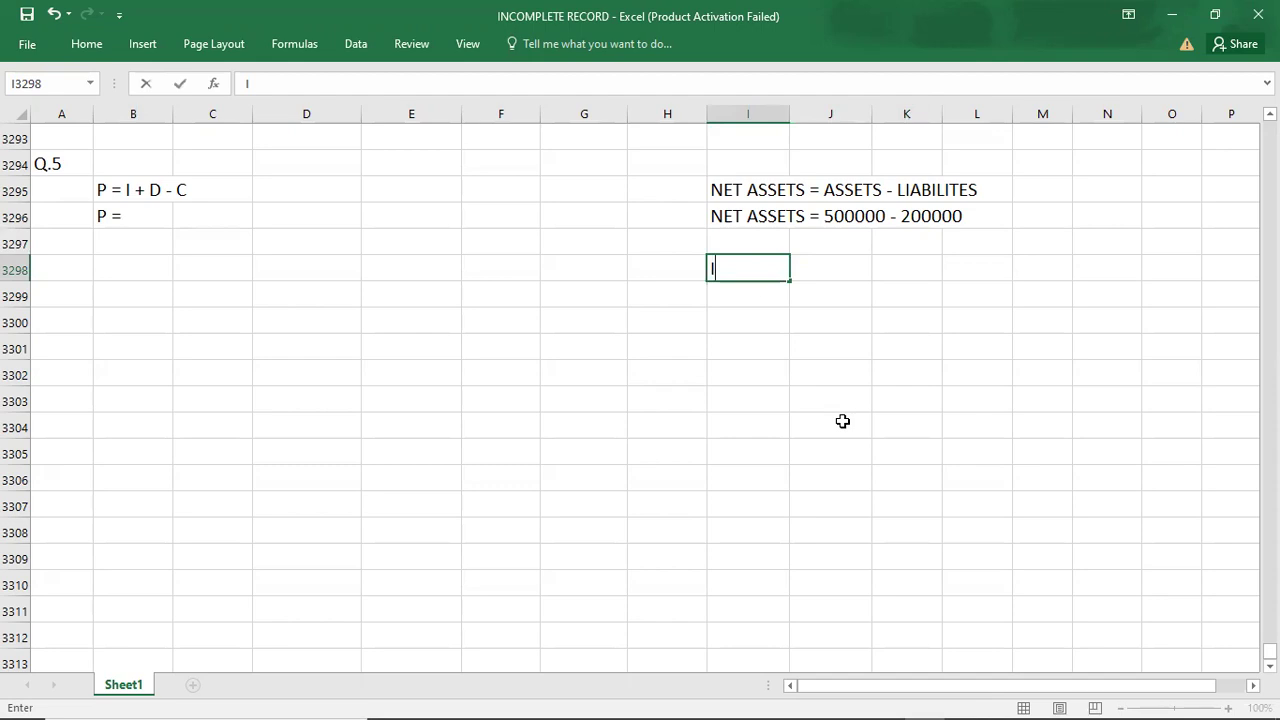
{"action": "type", "text": " ="}
- Enter 48000 in J3298 beside the I = label, taking Q.5's increase in total assets from the PDF
{"action": "key", "text": "alt+Tab"}
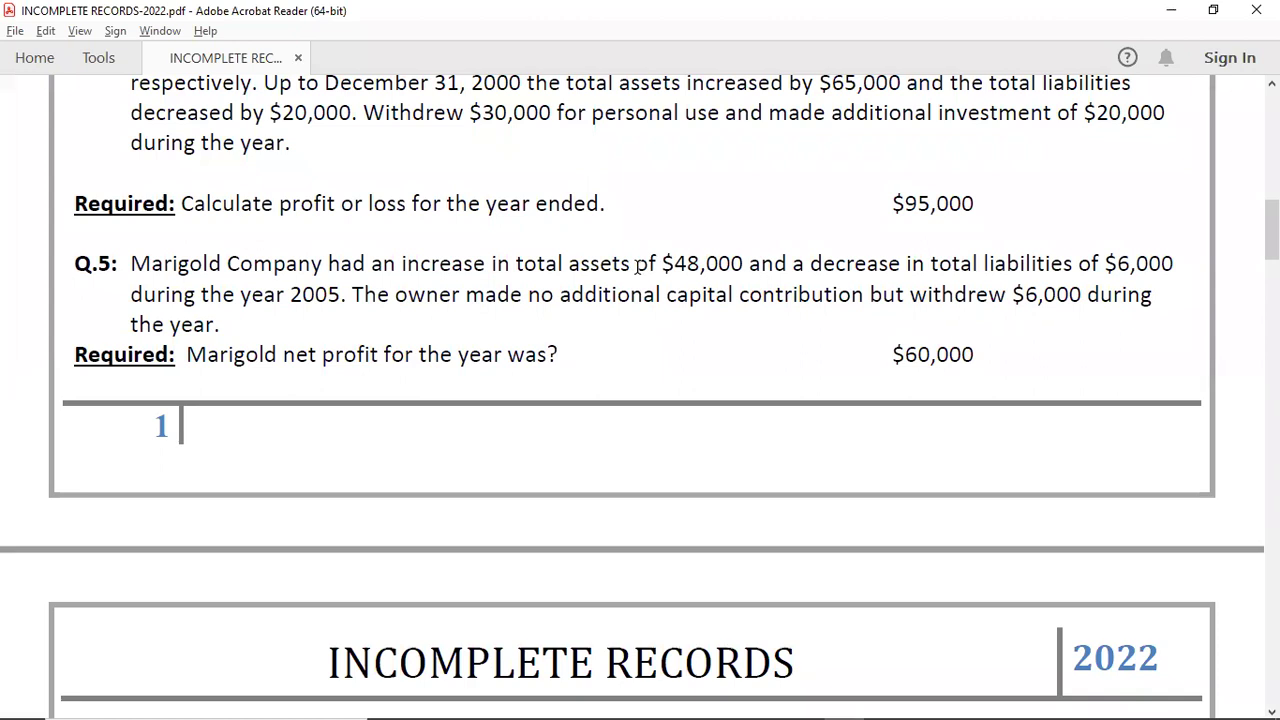
{"action": "key", "text": "alt+Tab"}
{"action": "key", "text": "Tab"}
{"action": "type", "text": "-4800"}
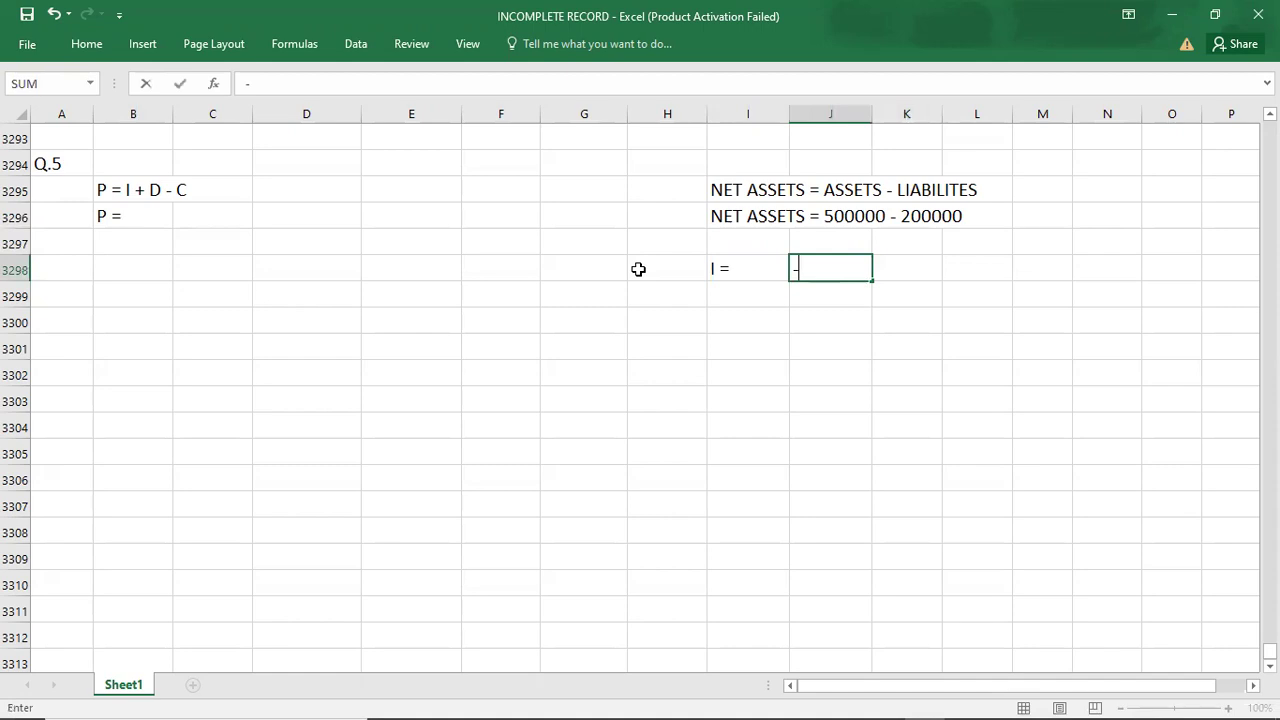
{"action": "key", "text": "BackSpace"}
{"action": "key", "text": "BackSpace"}
{"action": "key", "text": "BackSpace"}
{"action": "key", "text": "BackSpace"}
{"action": "key", "text": "BackSpace"}
{"action": "type", "text": "+1"}
{"action": "key", "text": "BackSpace"}
{"action": "type", "text": "48000"}
{"action": "key", "text": "Return"}
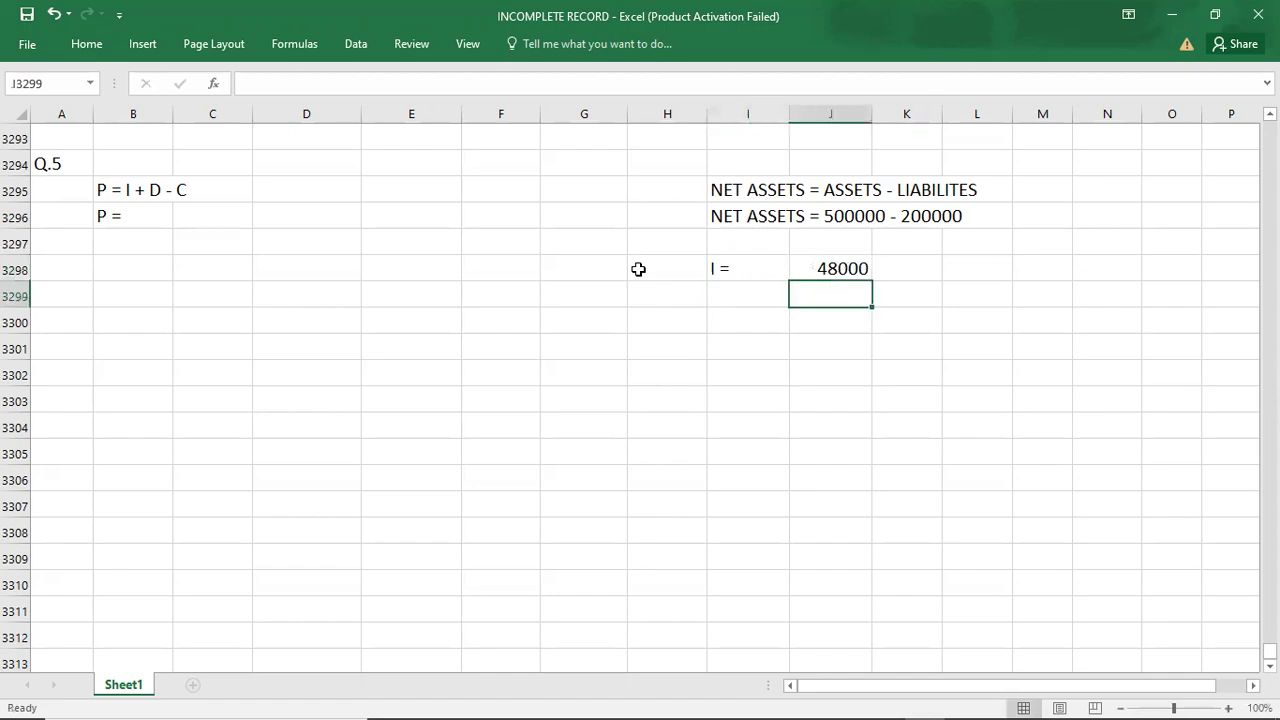
- Enter 6000 in J3299 from Q.5's decrease in total liabilities in the PDF, with the total 54000 in J3300
{"action": "key", "text": "alt+Tab"}
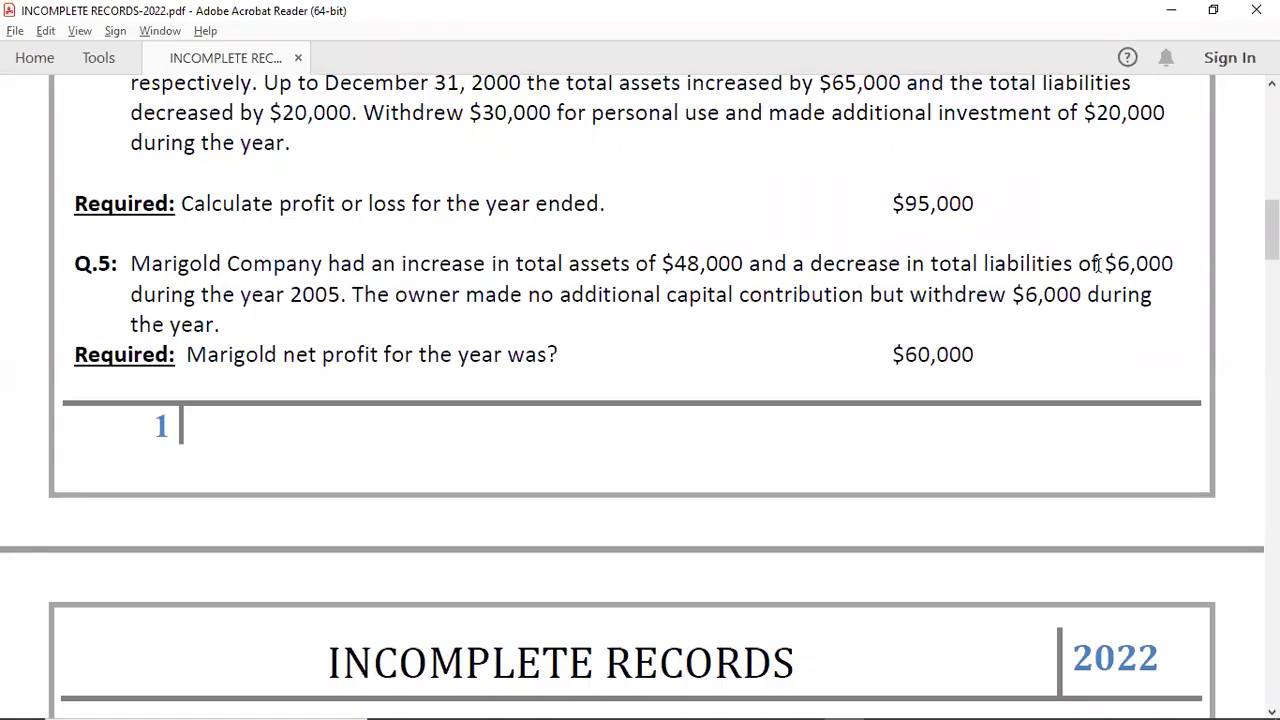
{"action": "key", "text": "alt+Tab"}
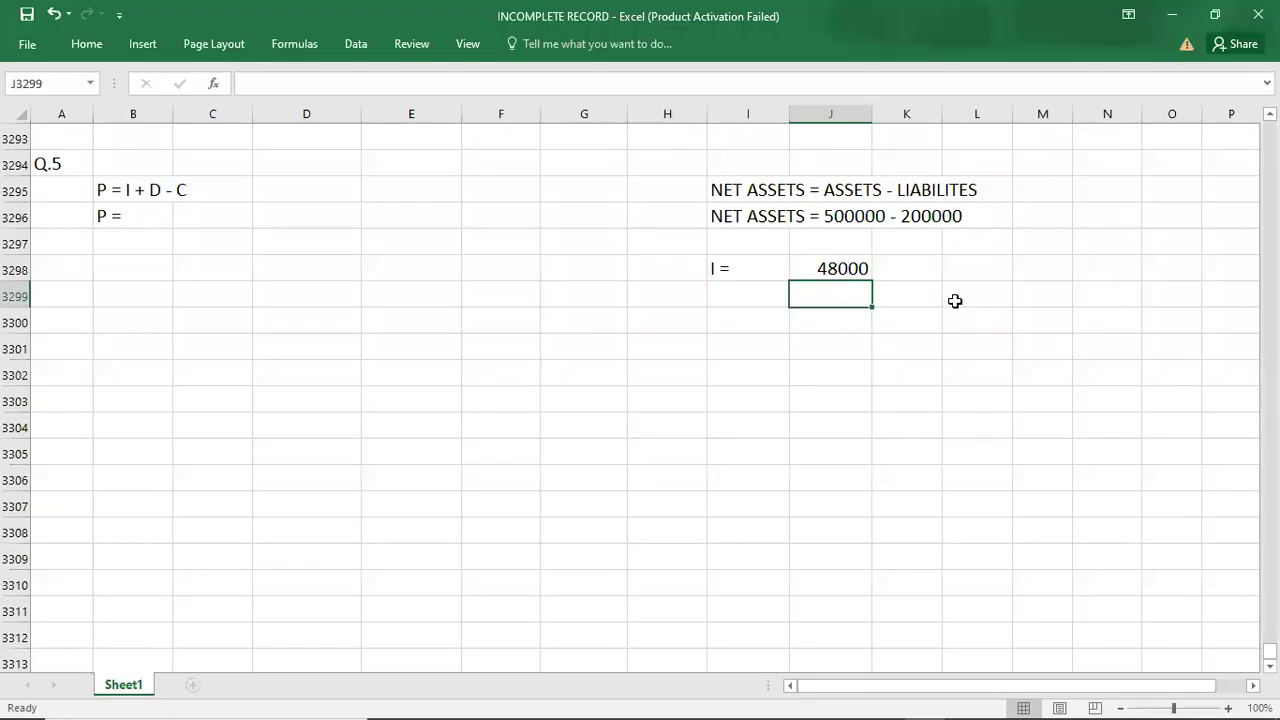
{"action": "type", "text": "+6000"}
{"action": "key", "text": "Return"}
{"action": "key", "text": "Left"}
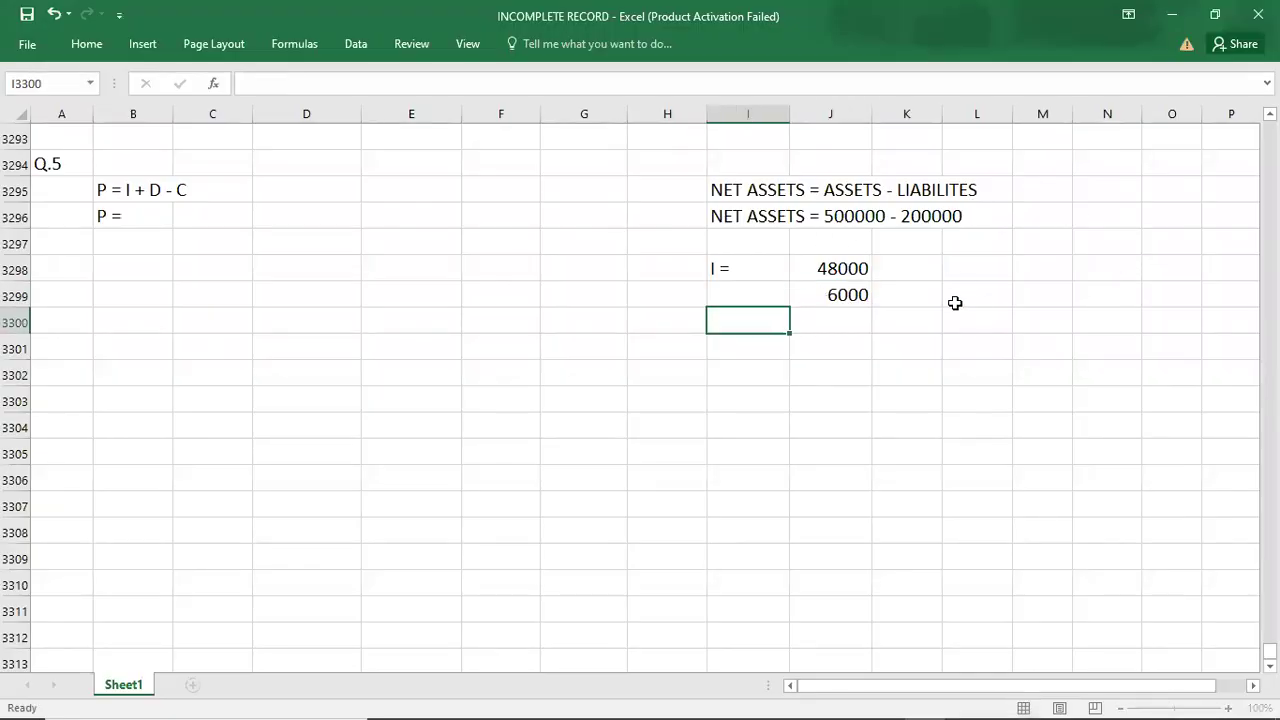
{"action": "key", "text": "Right"}
{"action": "type", "text": "54000"}
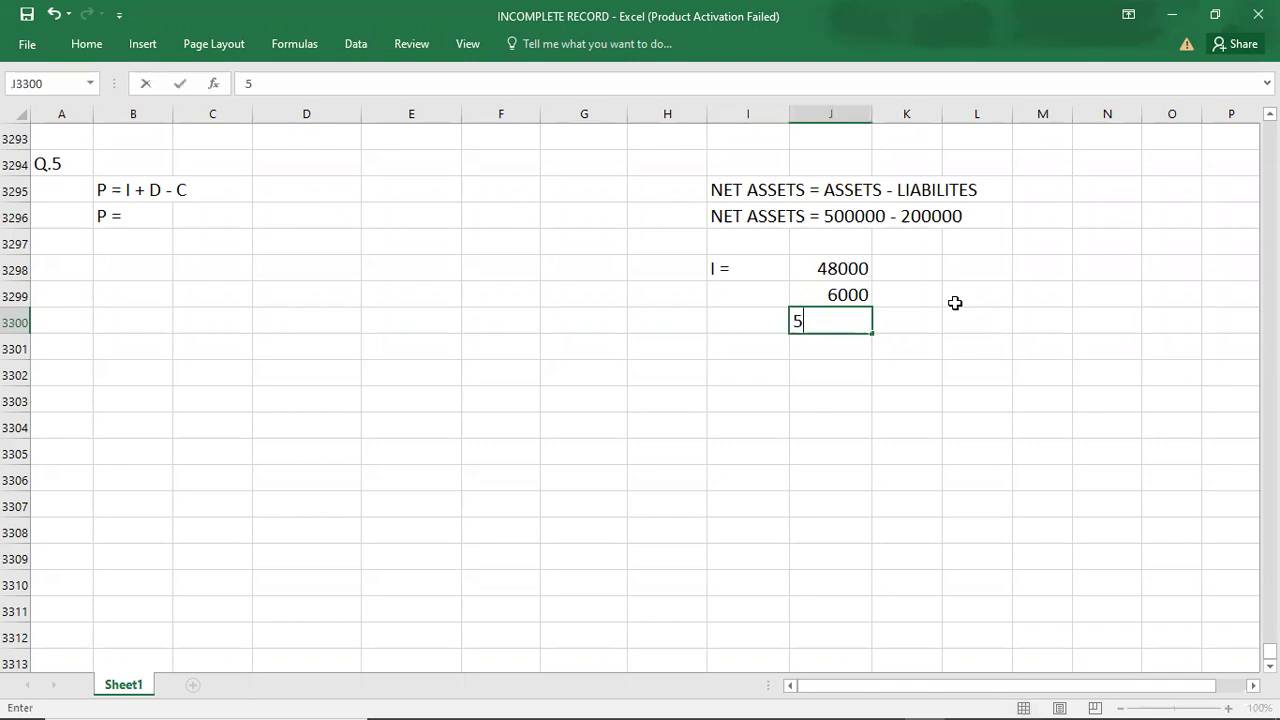
{"action": "key", "text": "Return"}
- Apply a top and double bottom border to the 54000 total in J3300
{"action": "key", "text": "Left"}
{"action": "key", "text": "Up"}
{"action": "key", "text": "Right"}
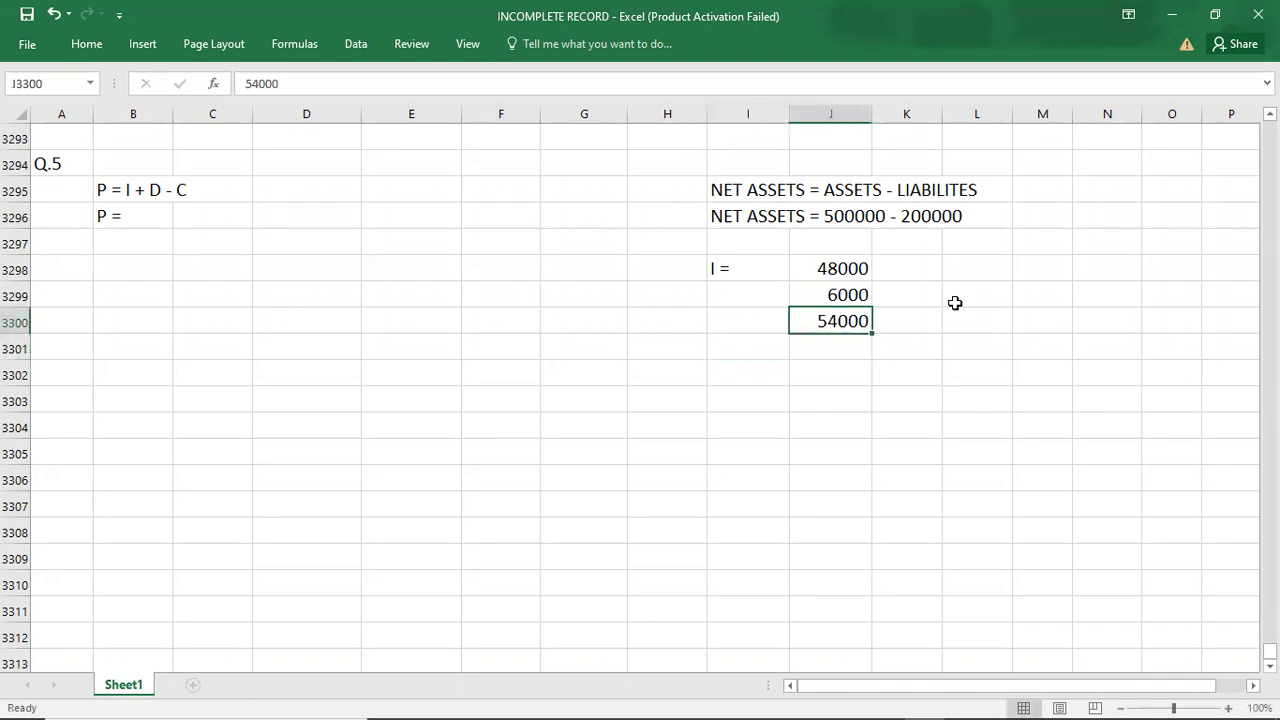
{"action": "left_click", "coordinate": [104, 45]}
{"action": "left_click", "coordinate": [257, 105]}
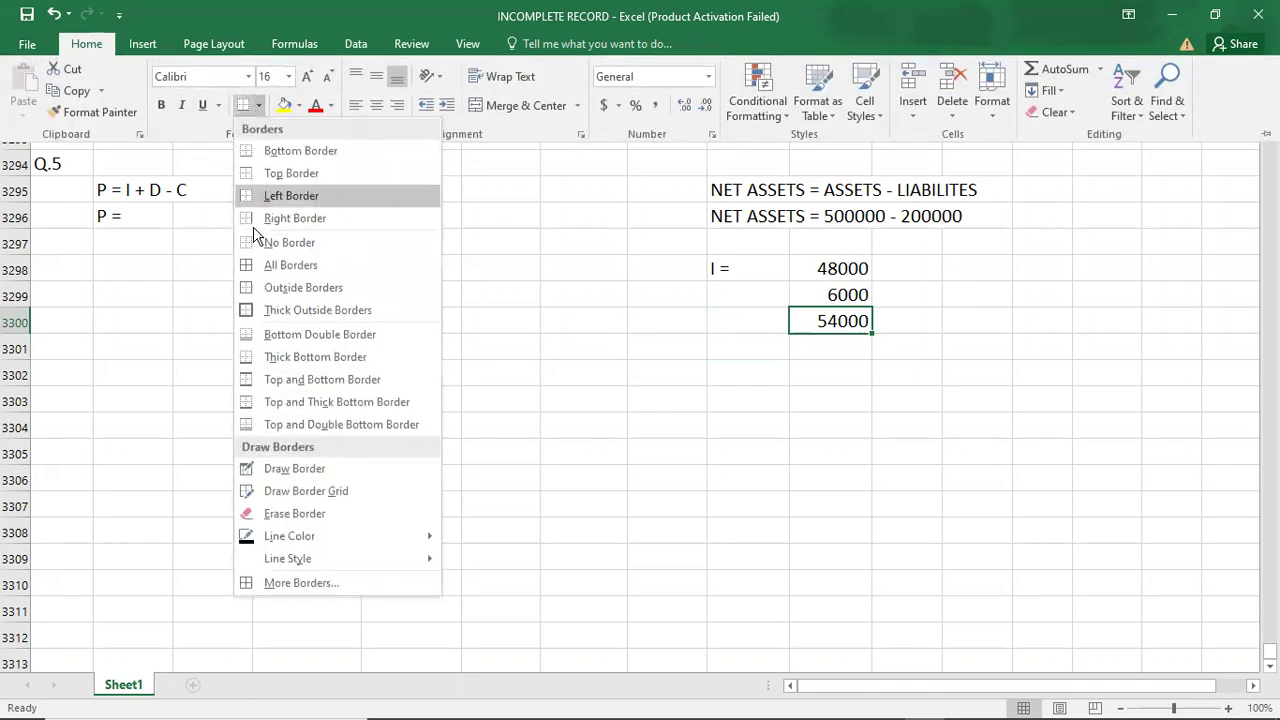
{"action": "left_click", "coordinate": [245, 423]}
{"action": "left_click", "coordinate": [553, 455]}
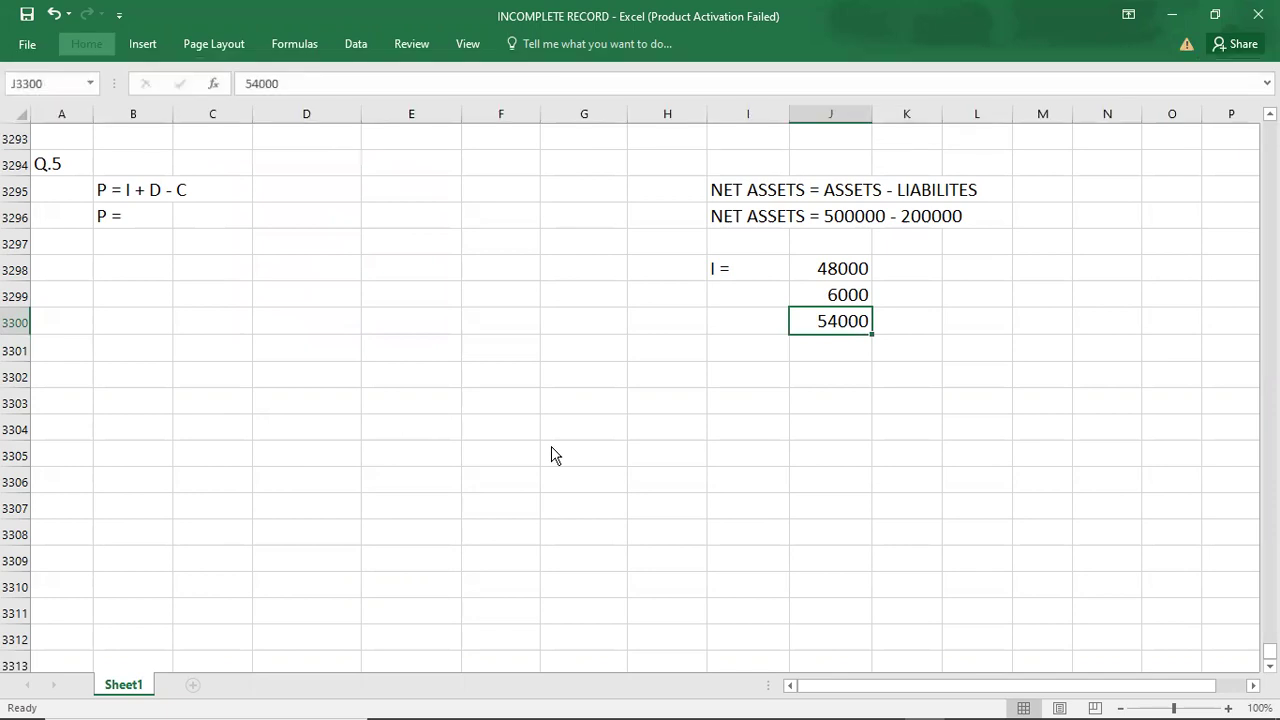
{"action": "left_click", "coordinate": [553, 455]}
- Check the I working in J3298:J3300 against Q.5's asset and liability changes in the PDF and the net assets example
{"action": "left_click", "coordinate": [817, 262]}
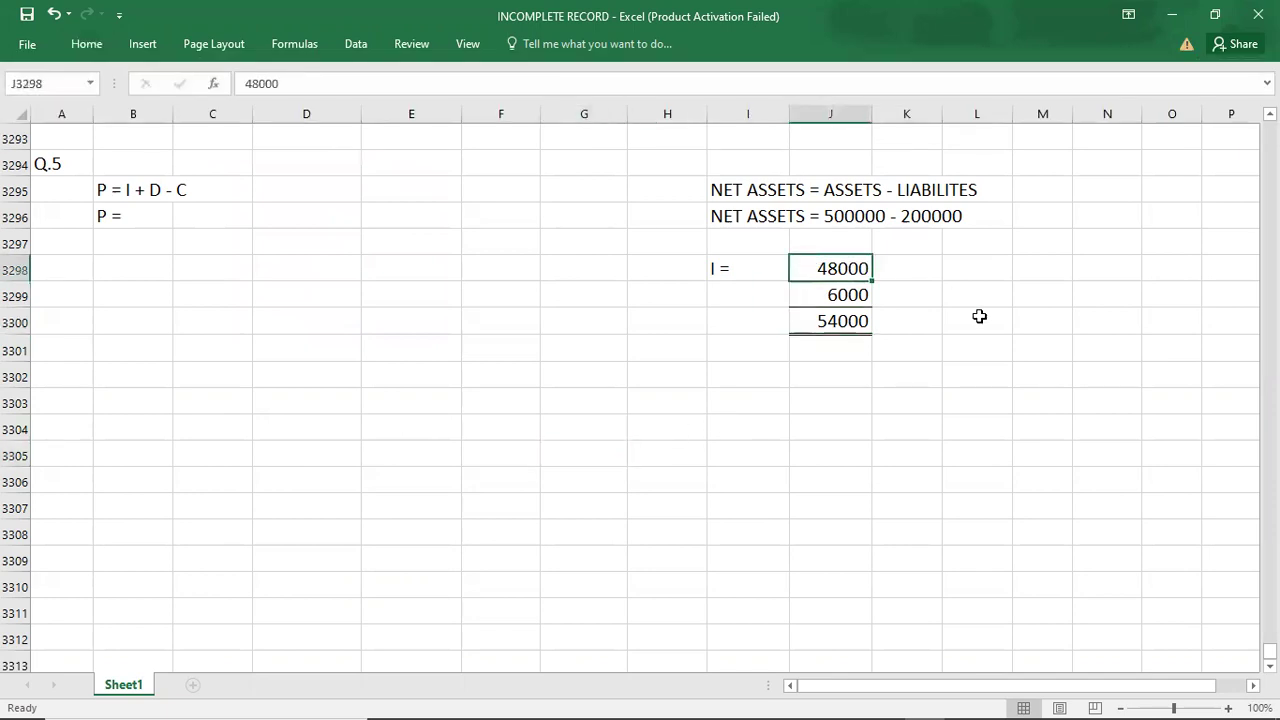
{"action": "key", "text": "alt+Tab"}
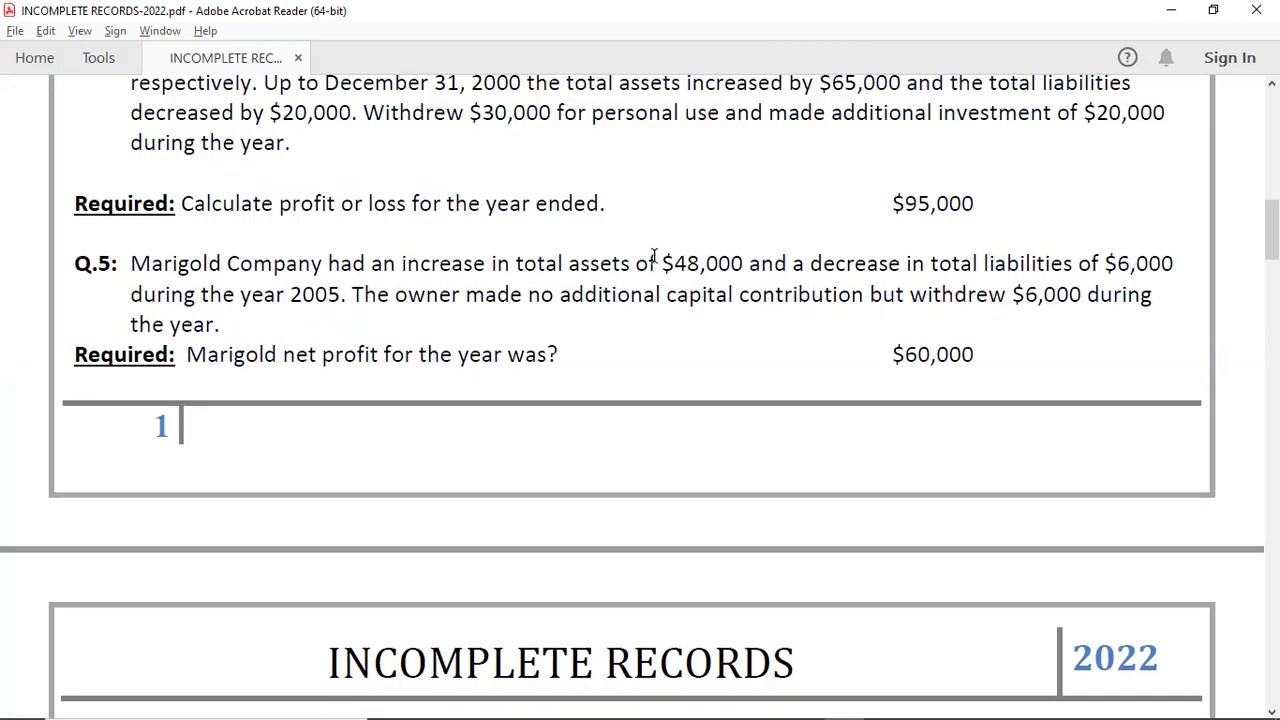
{"action": "key", "text": "alt+Tab"}
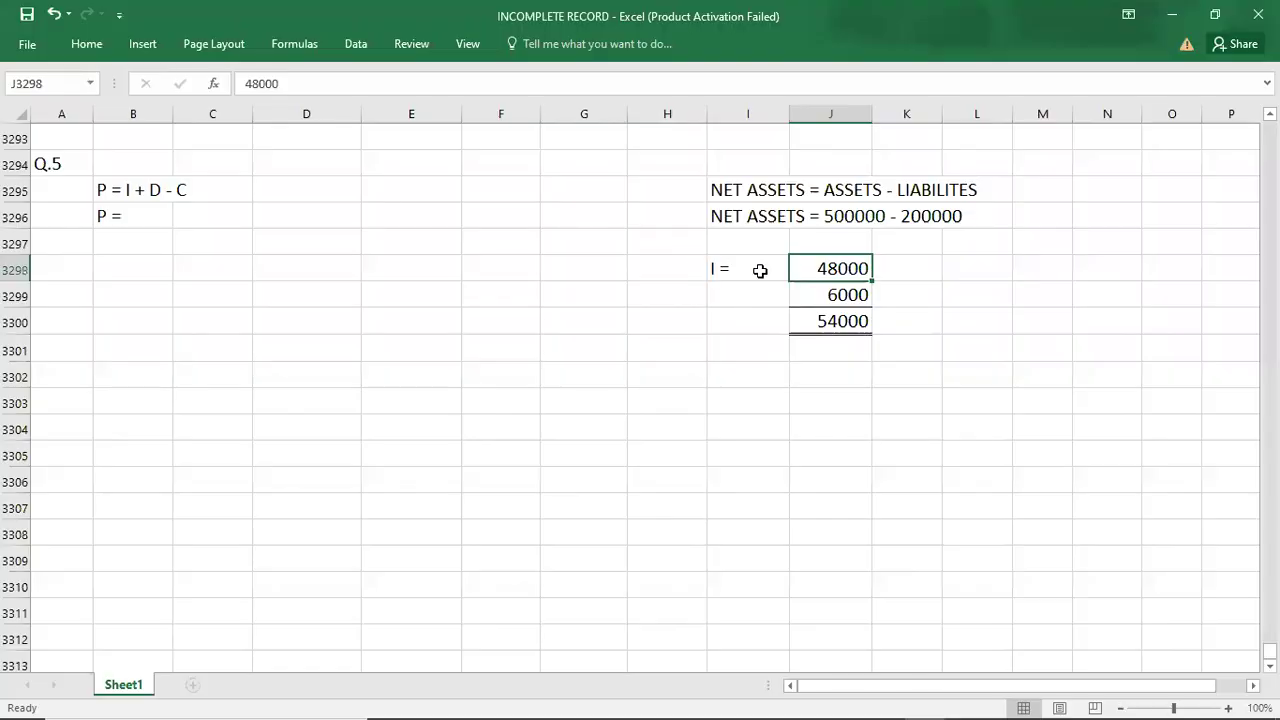
{"action": "key", "text": "alt+Tab"}
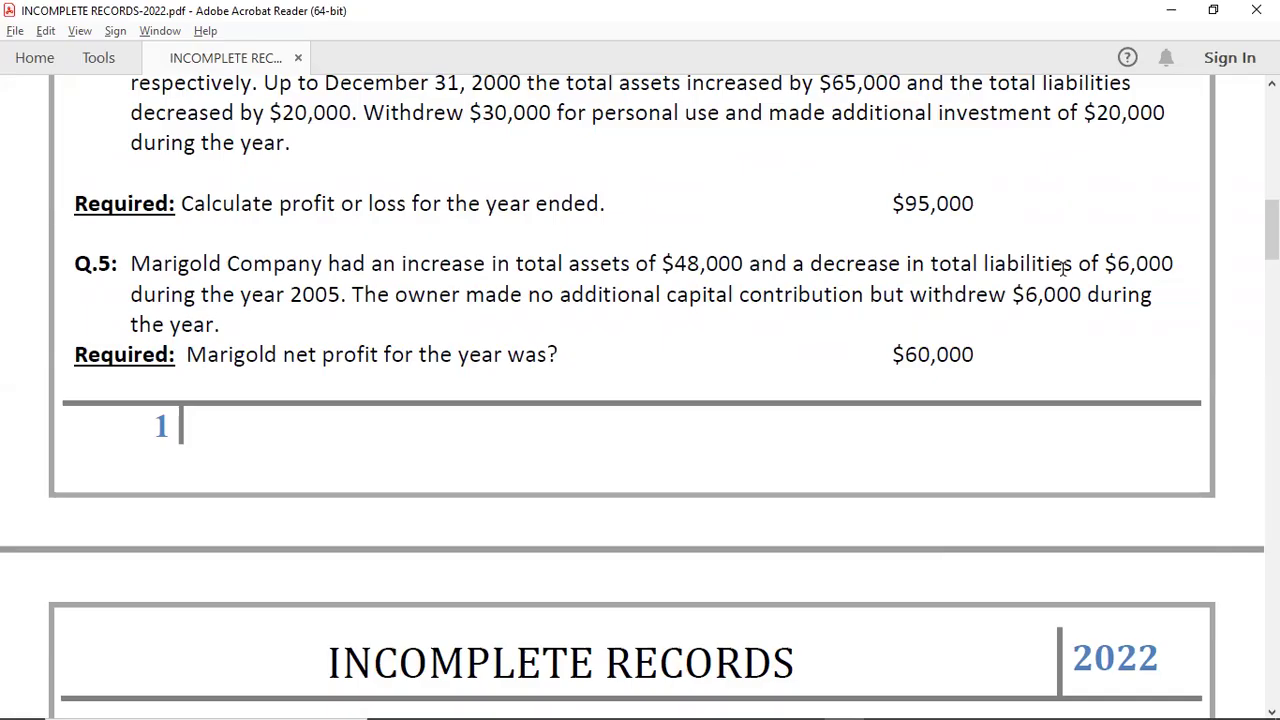
{"action": "key", "text": "alt+Tab"}
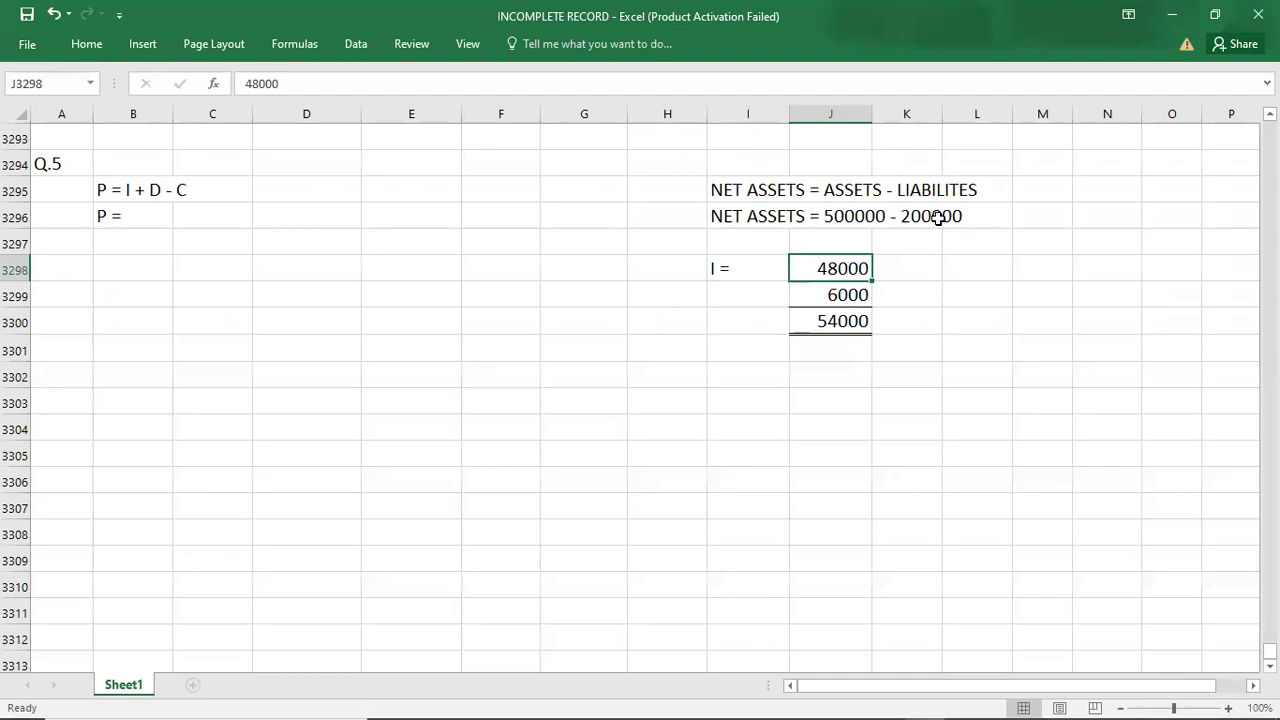
{"action": "left_click", "coordinate": [937, 218]}
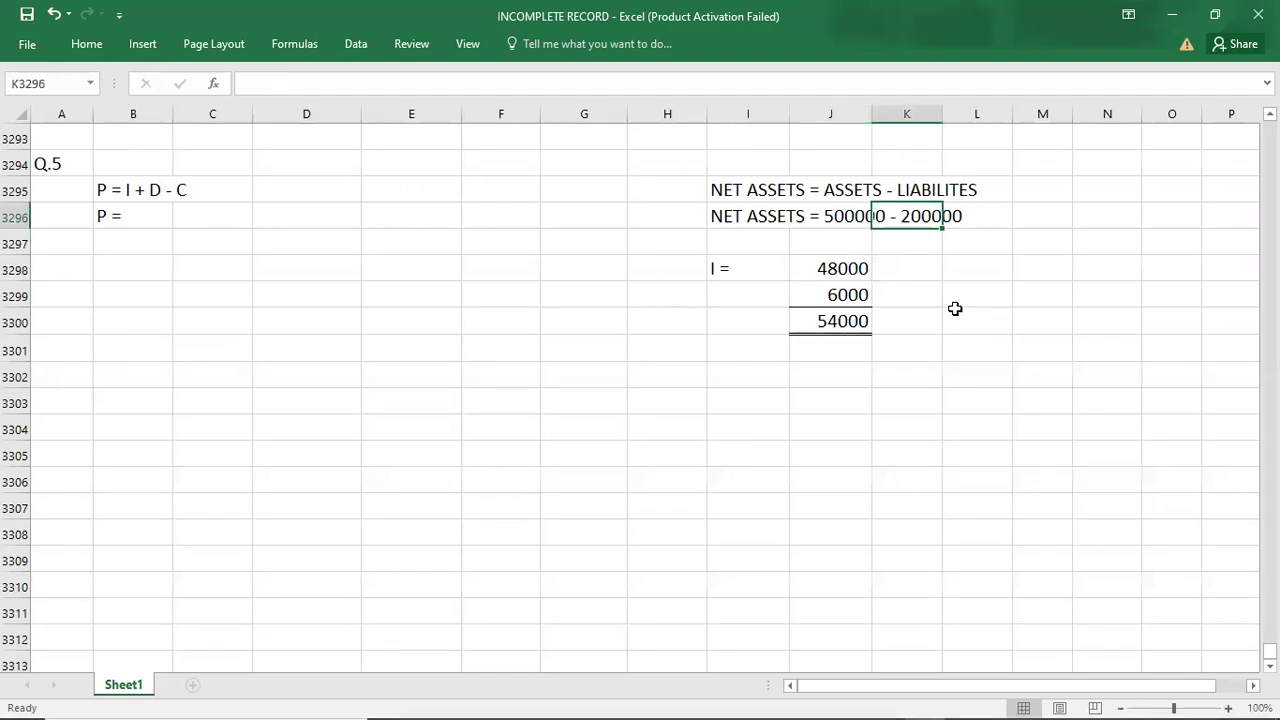
{"action": "left_click", "coordinate": [844, 320]}
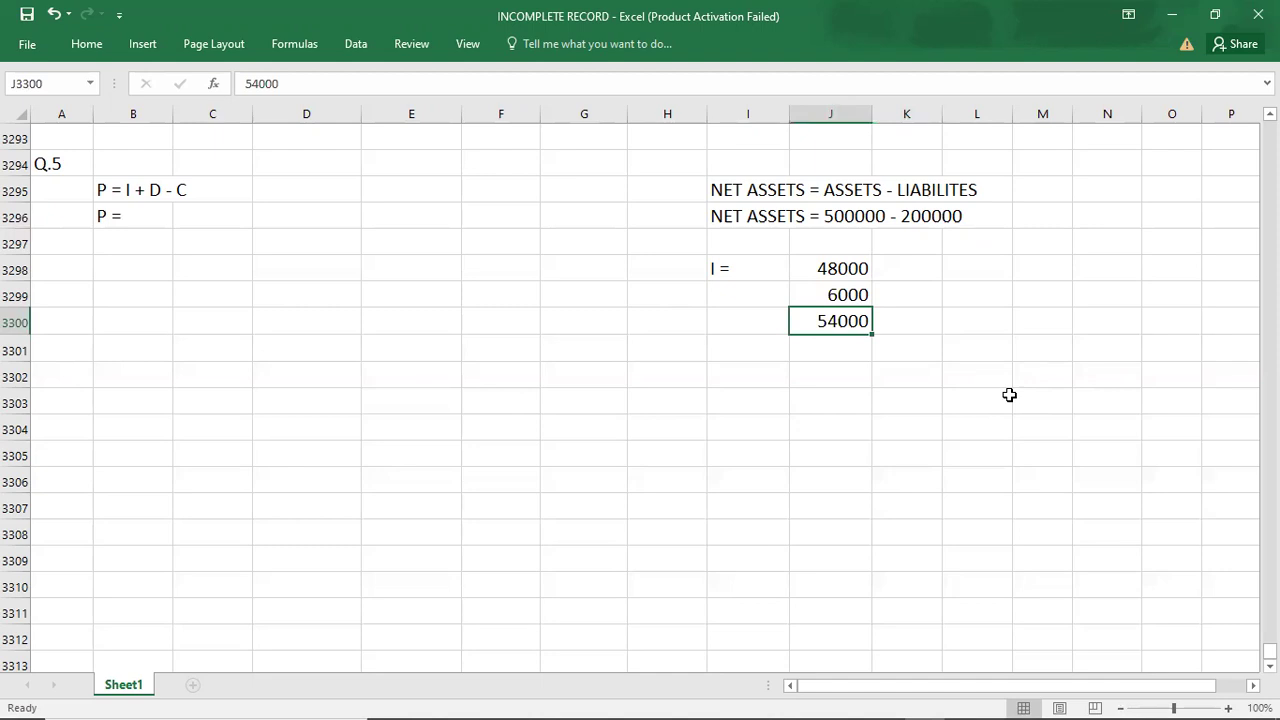
- Complete the Q.5 profit line in B3296 as P = 54000 + 6000 - 0, using the PDF's drawings and capital contribution
{"action": "double_click", "coordinate": [110, 213]}
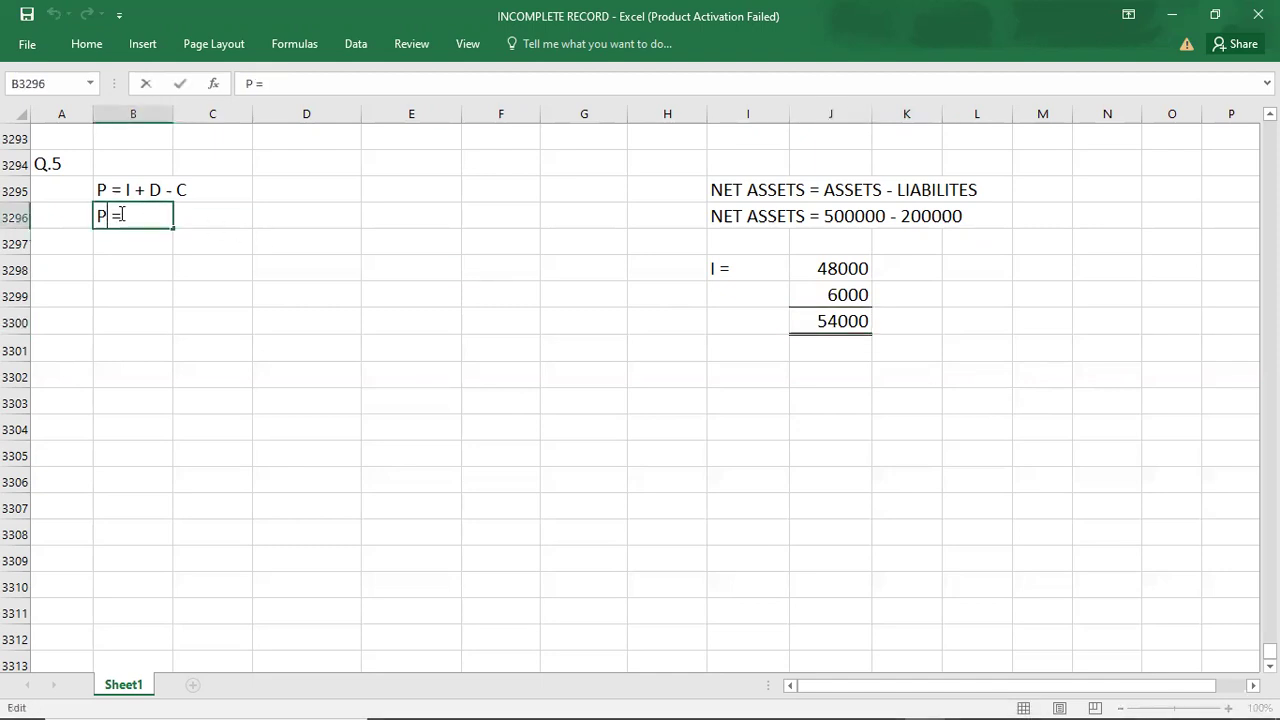
{"action": "type", "text": "54000 +"}
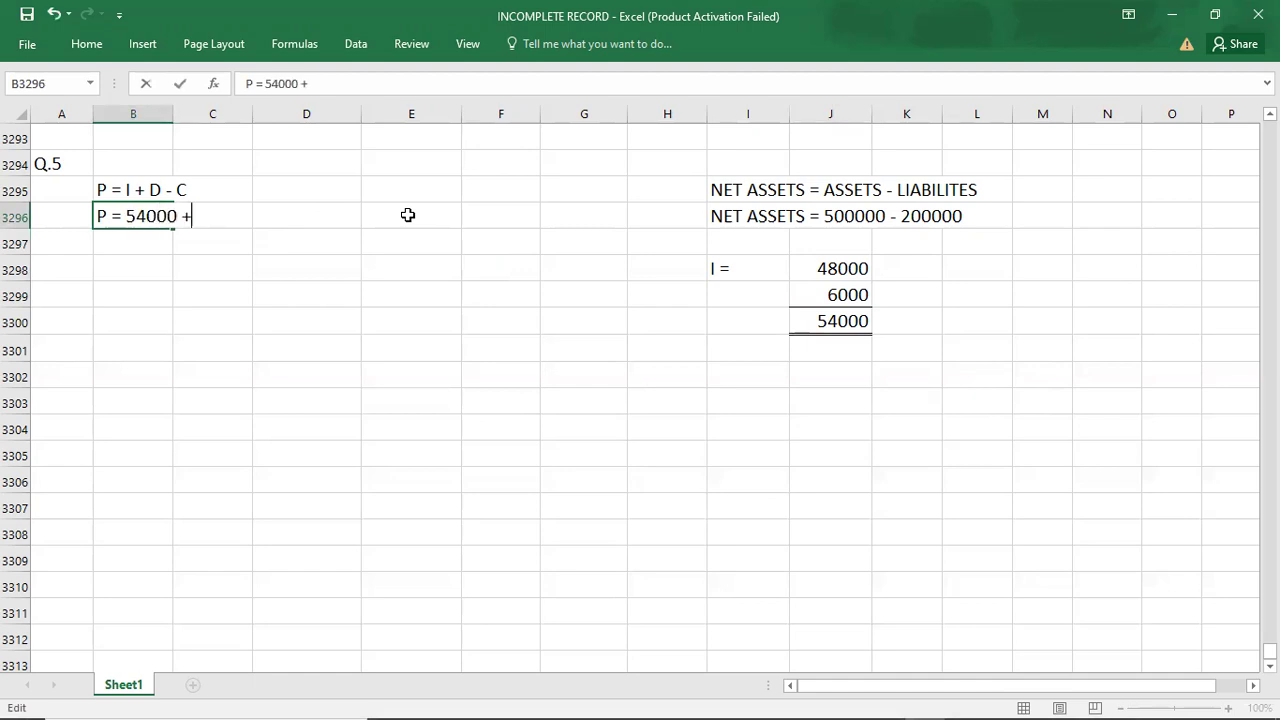
{"action": "key", "text": "alt+Tab"}
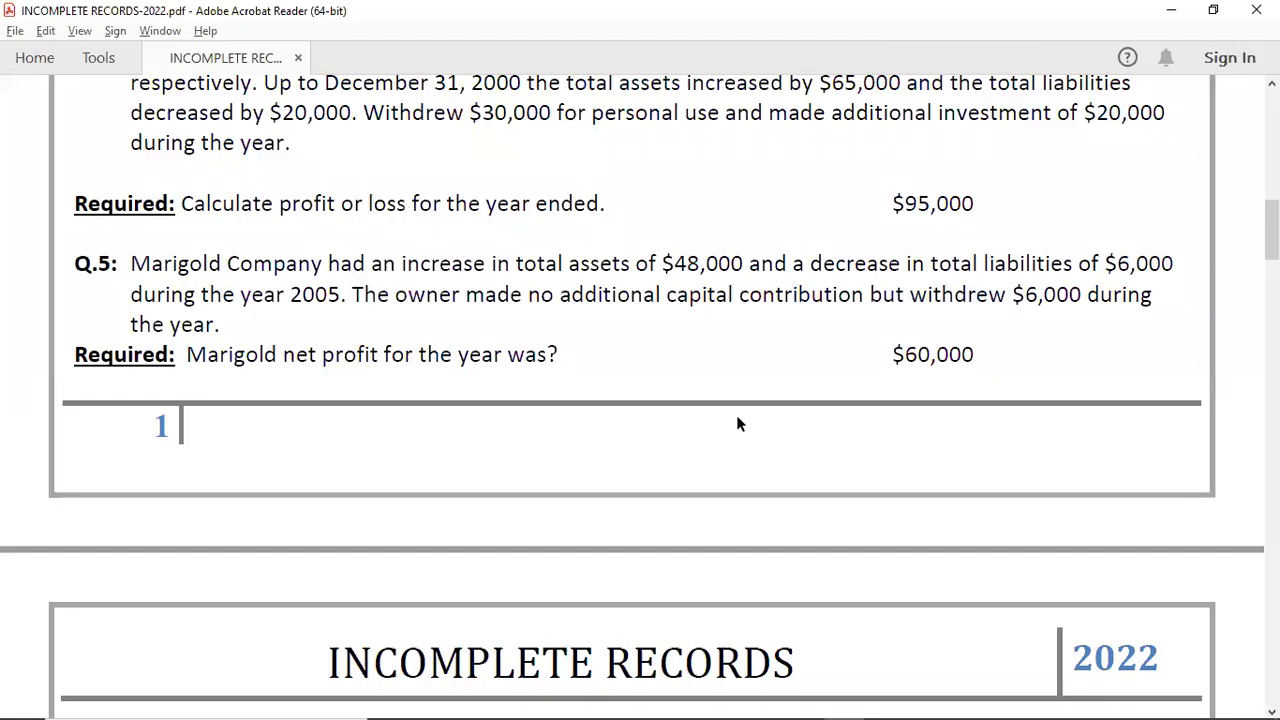
{"action": "key", "text": "alt+Tab"}
{"action": "type", "text": "6000 -"}
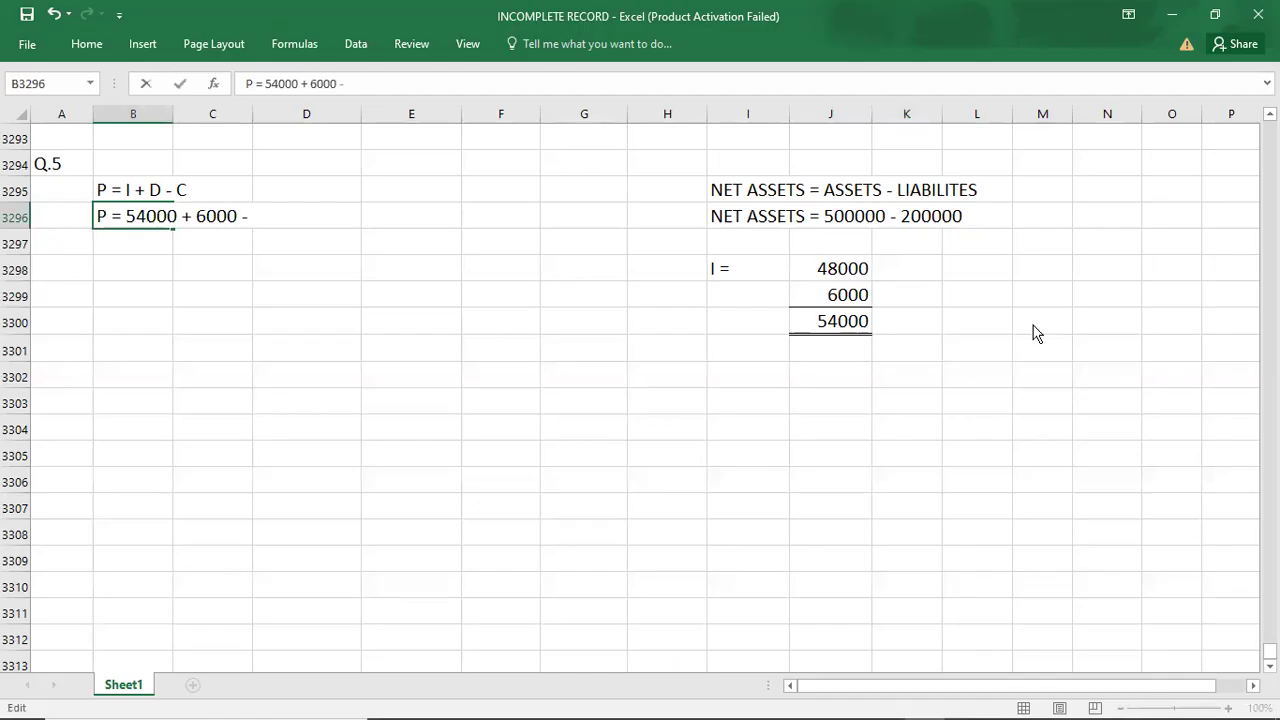
{"action": "key", "text": "alt+Tab"}
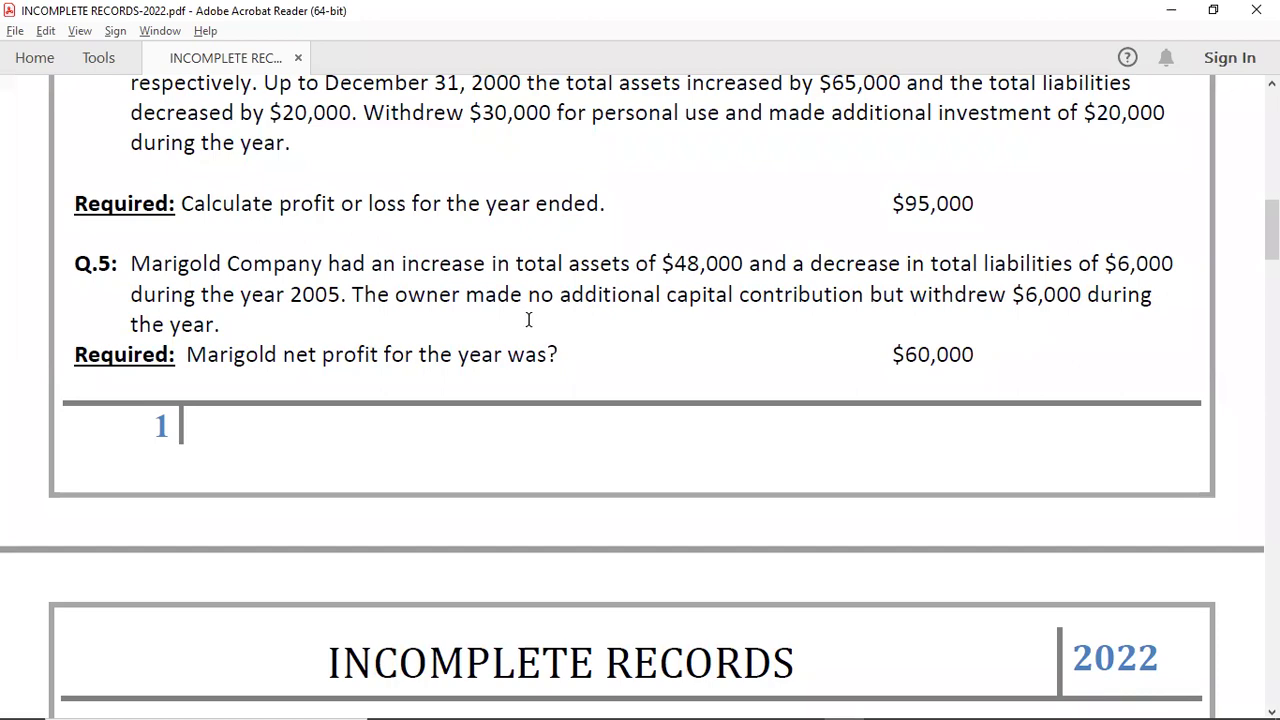
{"action": "key", "text": "alt+Tab"}
{"action": "type", "text": "0"}
{"action": "key", "text": "Return"}
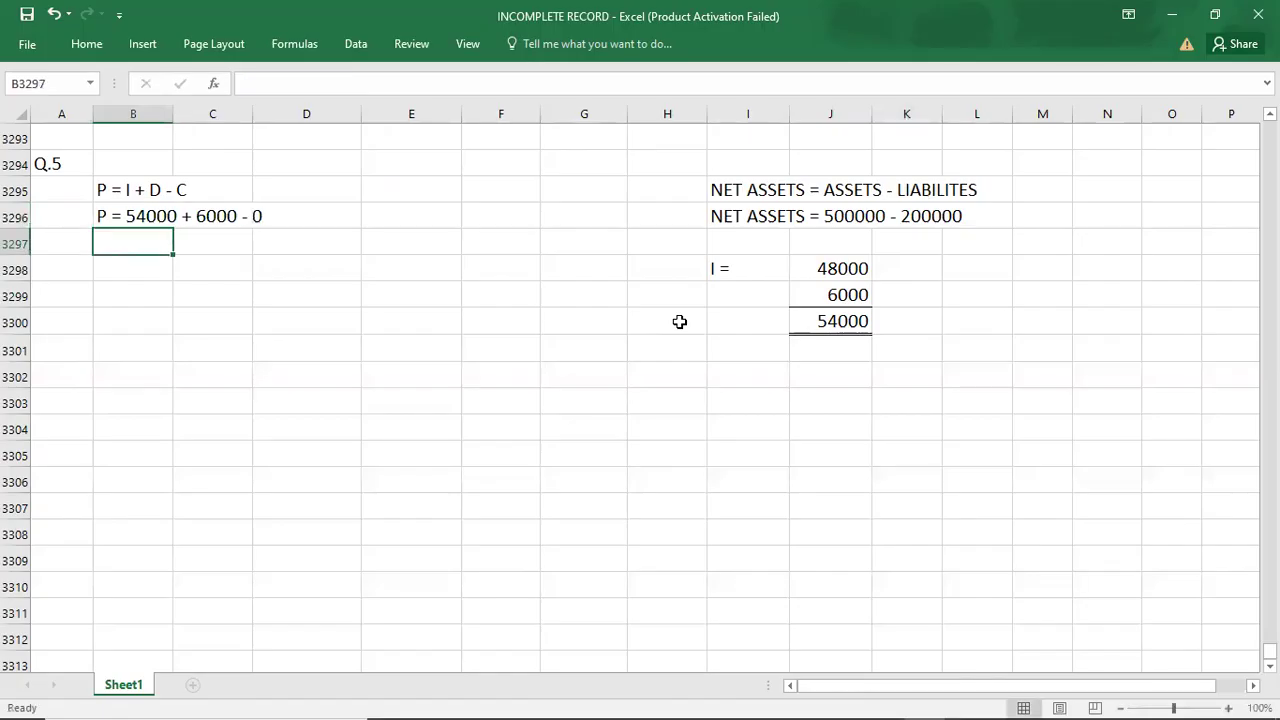
- Enter the Q.5 result P = 60000 in B3297
{"action": "type", "text": "P = 6"}
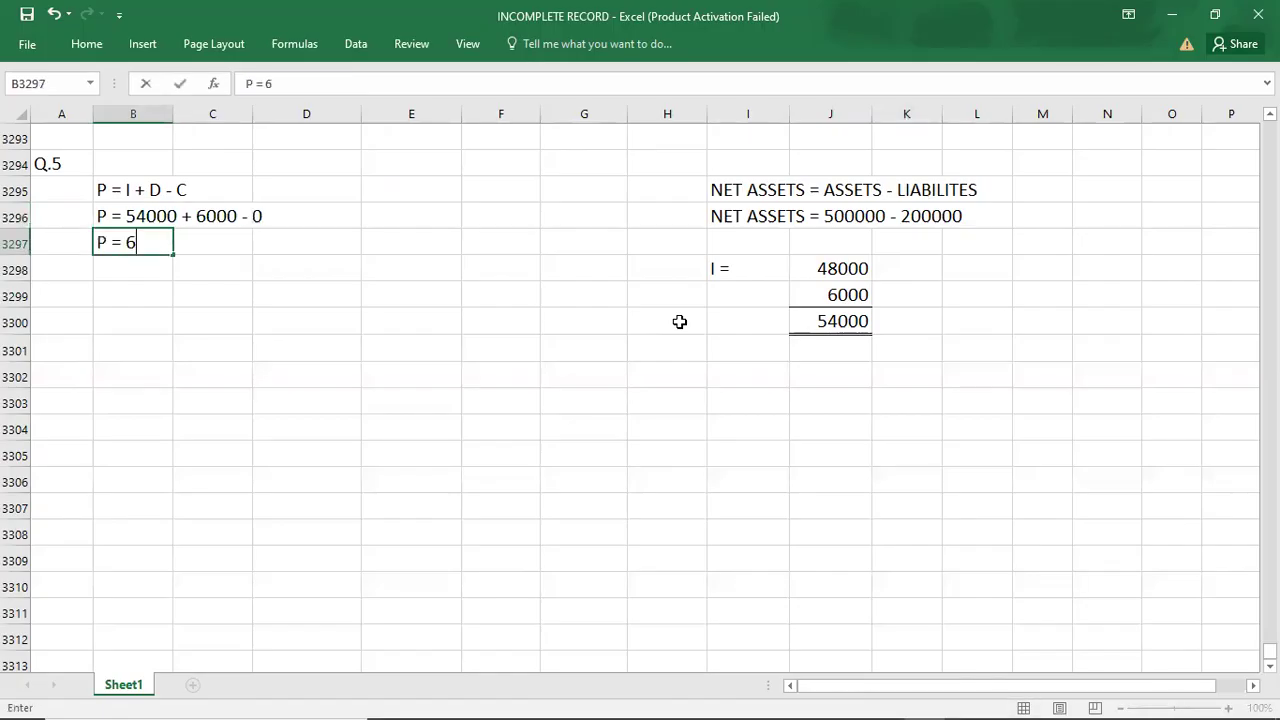
{"action": "type", "text": "0000"}
{"action": "key", "text": "Return"}
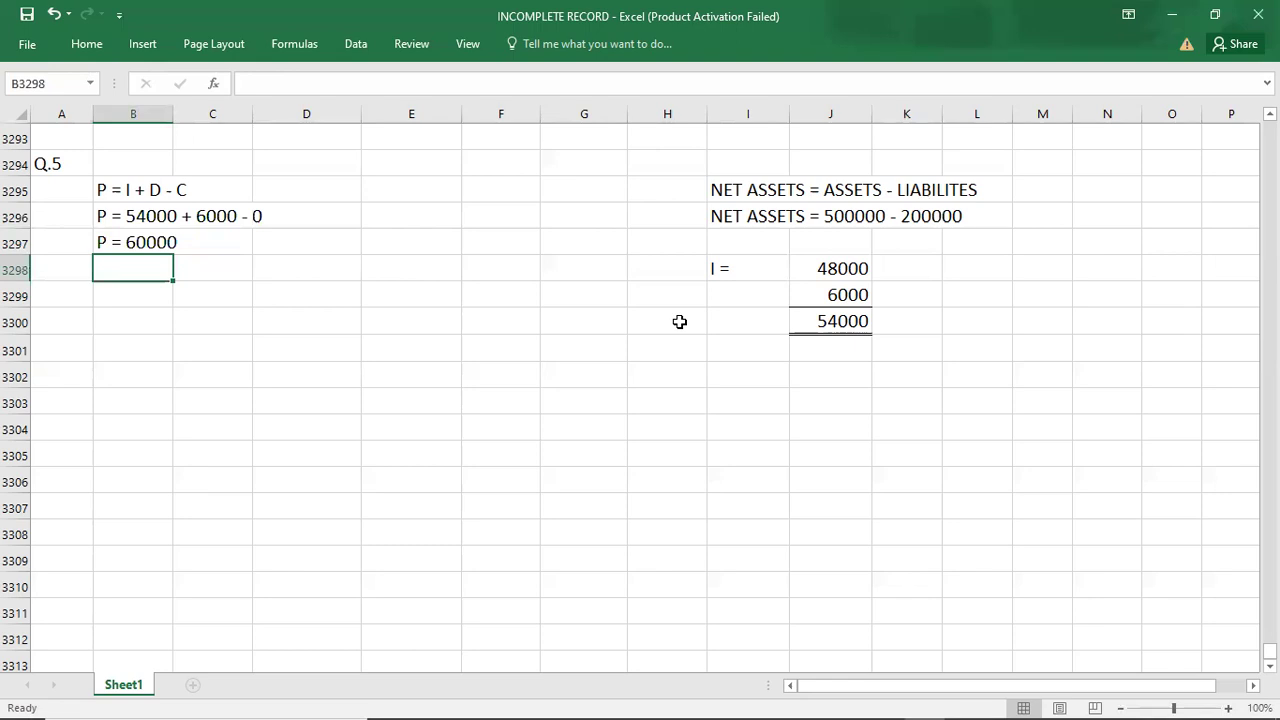
- Enter the label I = in H3289, level with Q.4's P = I + D - C formula
{"action": "key", "text": "Up"}
{"action": "key", "text": "Up"}
{"action": "key", "text": "Up"}
{"action": "key", "text": "Up"}
{"action": "key", "text": "Up"}
{"action": "key", "text": "Up"}
{"action": "key", "text": "Up"}
{"action": "key", "text": "Up"}
{"action": "key", "text": "Up"}
{"action": "key", "text": "Up"}
{"action": "key", "text": "Up"}
{"action": "key", "text": "Up"}
{"action": "key", "text": "Up"}
{"action": "key", "text": "Up"}
{"action": "key", "text": "Up"}
{"action": "key", "text": "Up"}
{"action": "key", "text": "Up"}
{"action": "key", "text": "Up"}
{"action": "key", "text": "Up"}
{"action": "key", "text": "Up"}
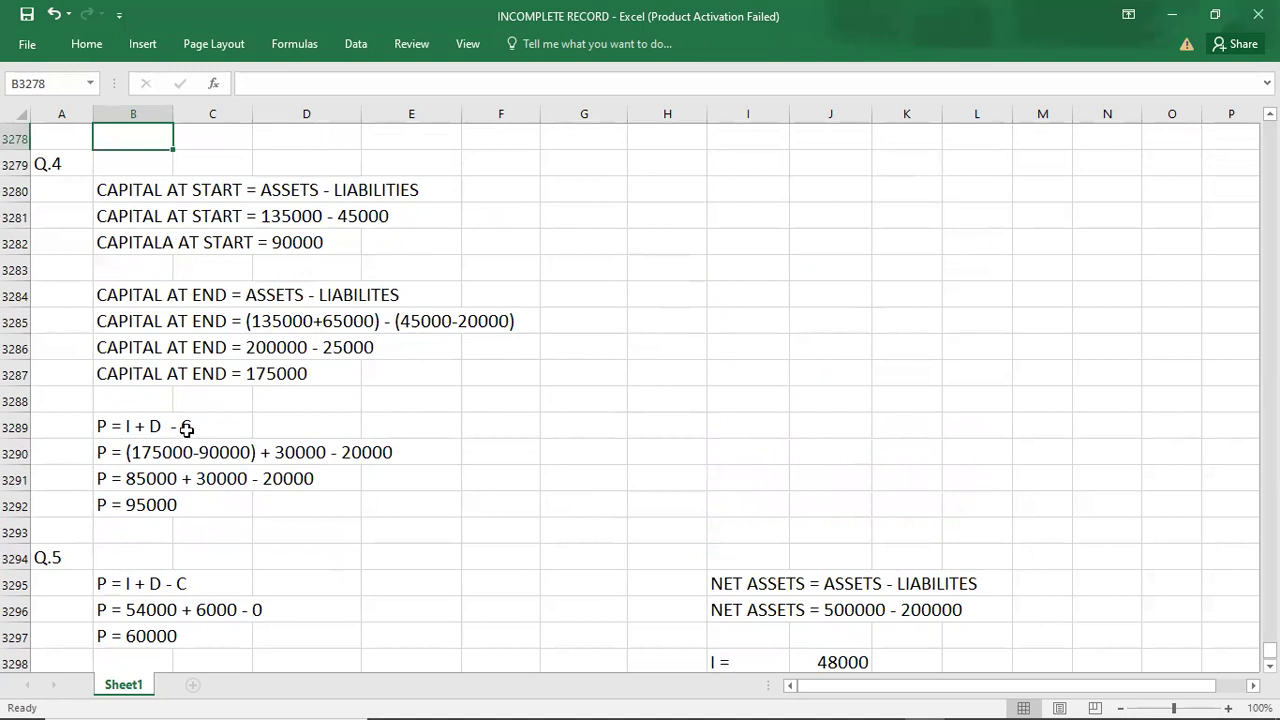
{"action": "left_click", "coordinate": [126, 480]}
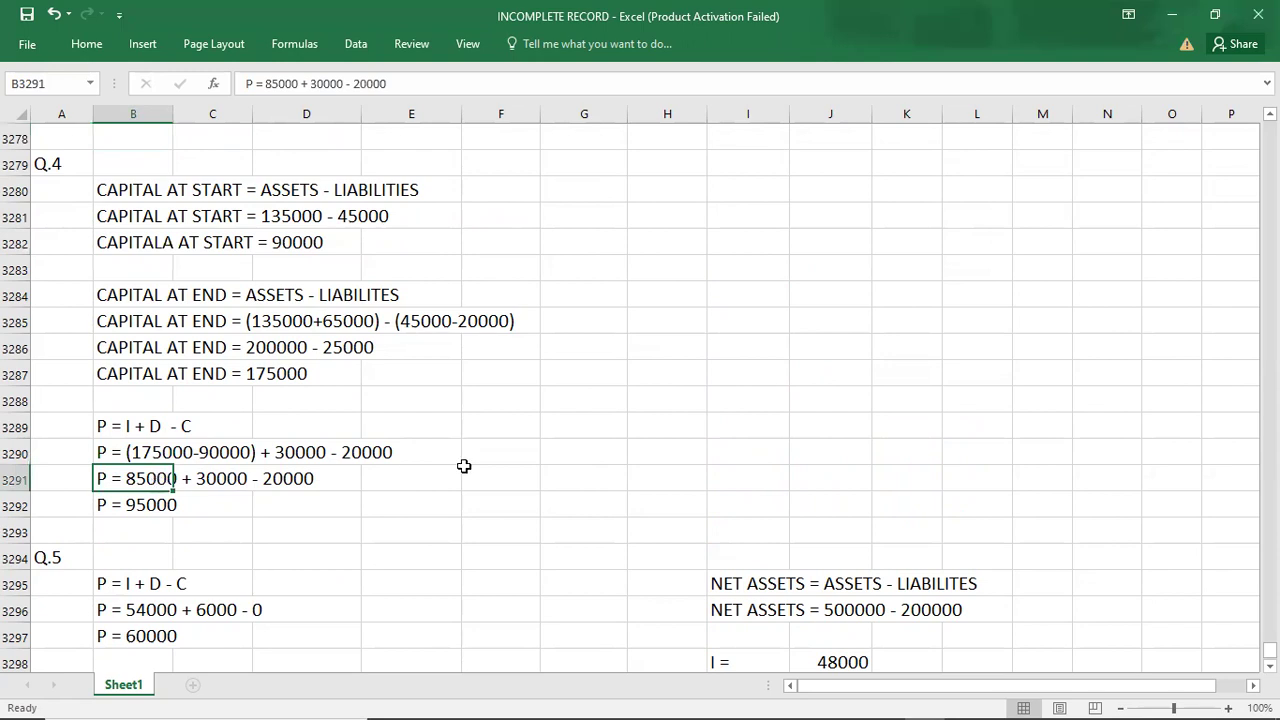
{"action": "left_click", "coordinate": [665, 428]}
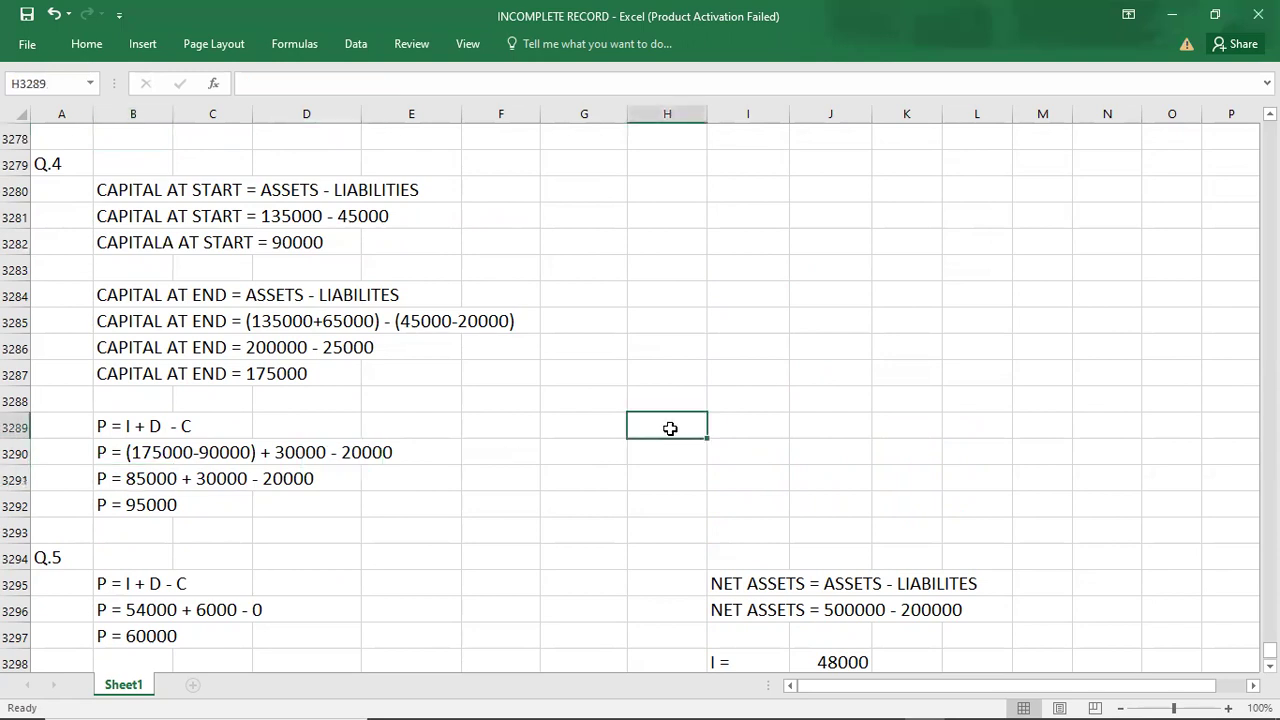
{"action": "type", "text": "I ="}
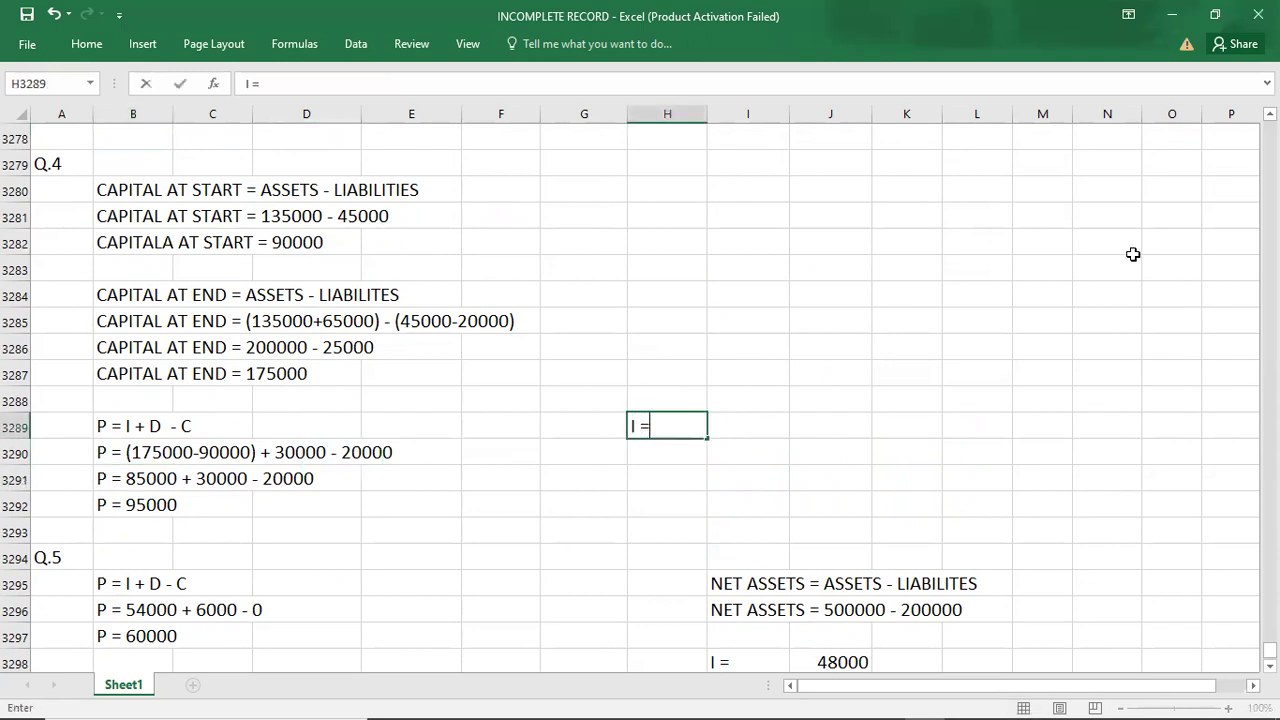
{"action": "key", "text": "Tab"}
- Enter 65000 in I3289 beside the I = label, taking Q.4's increase in total assets from the PDF
{"action": "key", "text": "alt+Tab"}
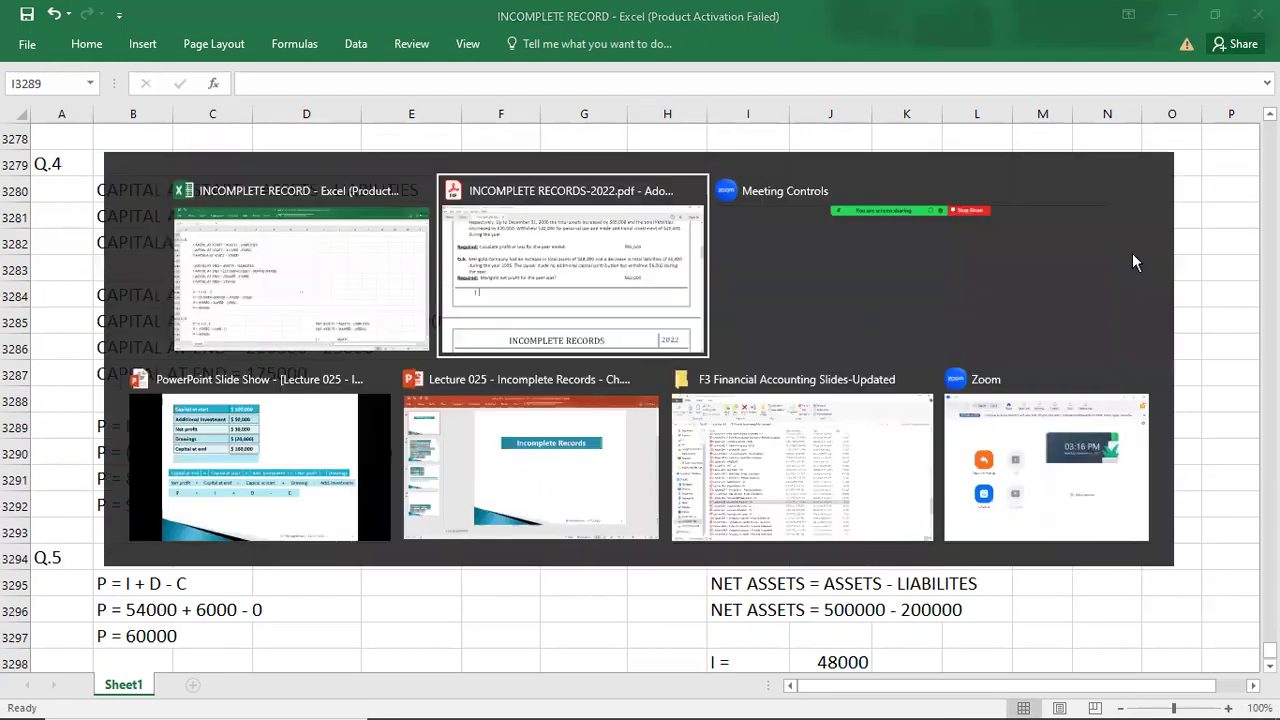
{"action": "scroll", "coordinate": [832, 267], "scroll_direction": "up", "scroll_amount": 3}
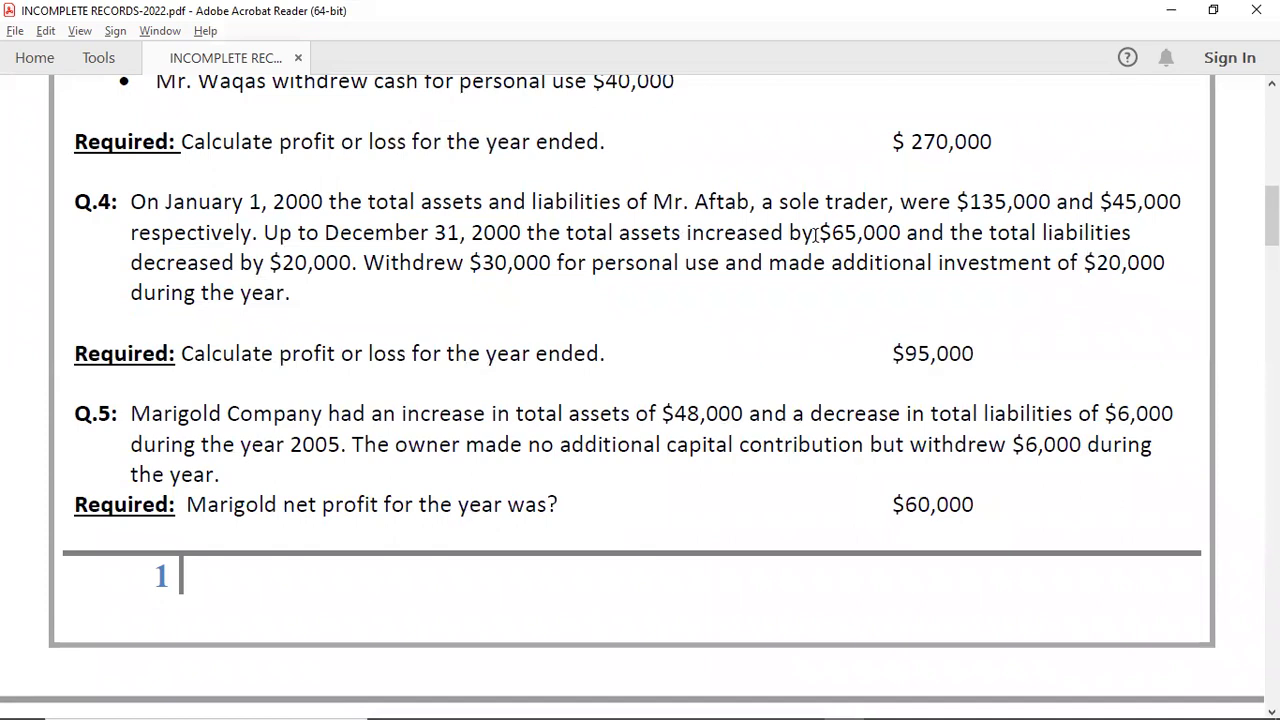
{"action": "key", "text": "alt+Tab"}
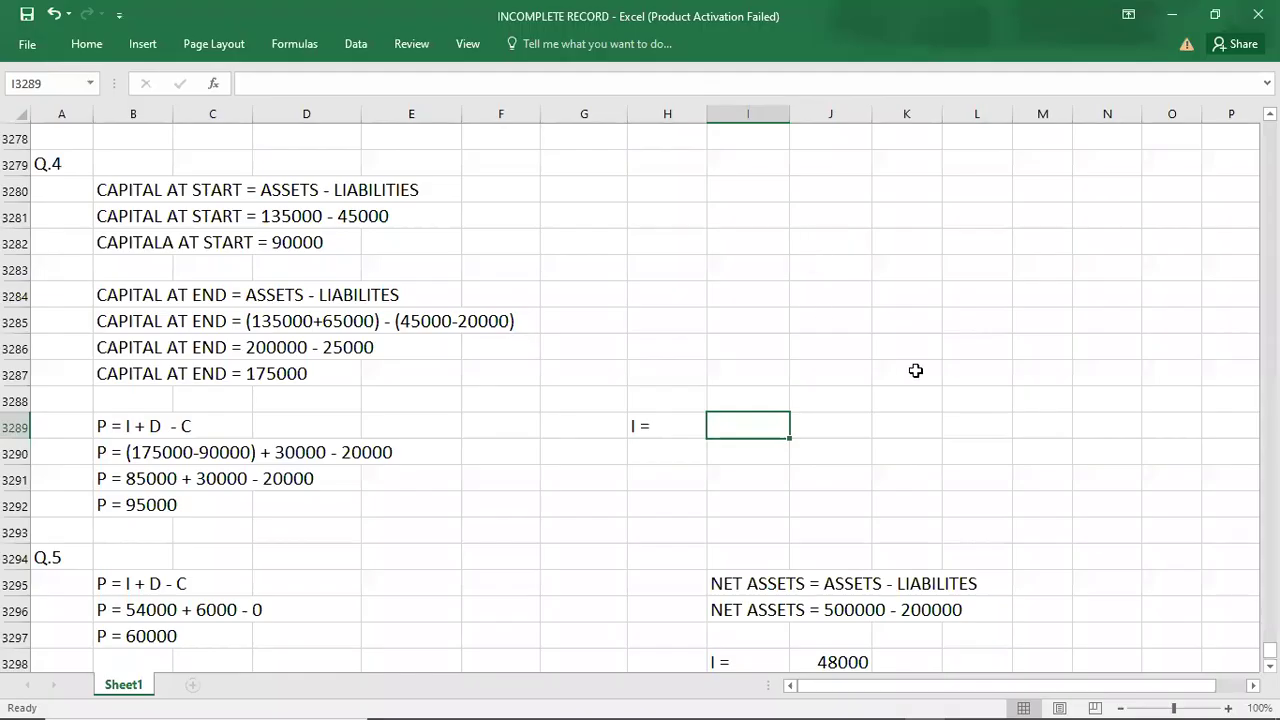
{"action": "type", "text": "+65000"}
{"action": "key", "text": "Return"}
{"action": "key", "text": "Left"}
{"action": "key", "text": "Right"}
- Enter 20000 in I3290, taking Q.4's decrease in total liabilities from the PDF
{"action": "key", "text": "alt+Tab"}
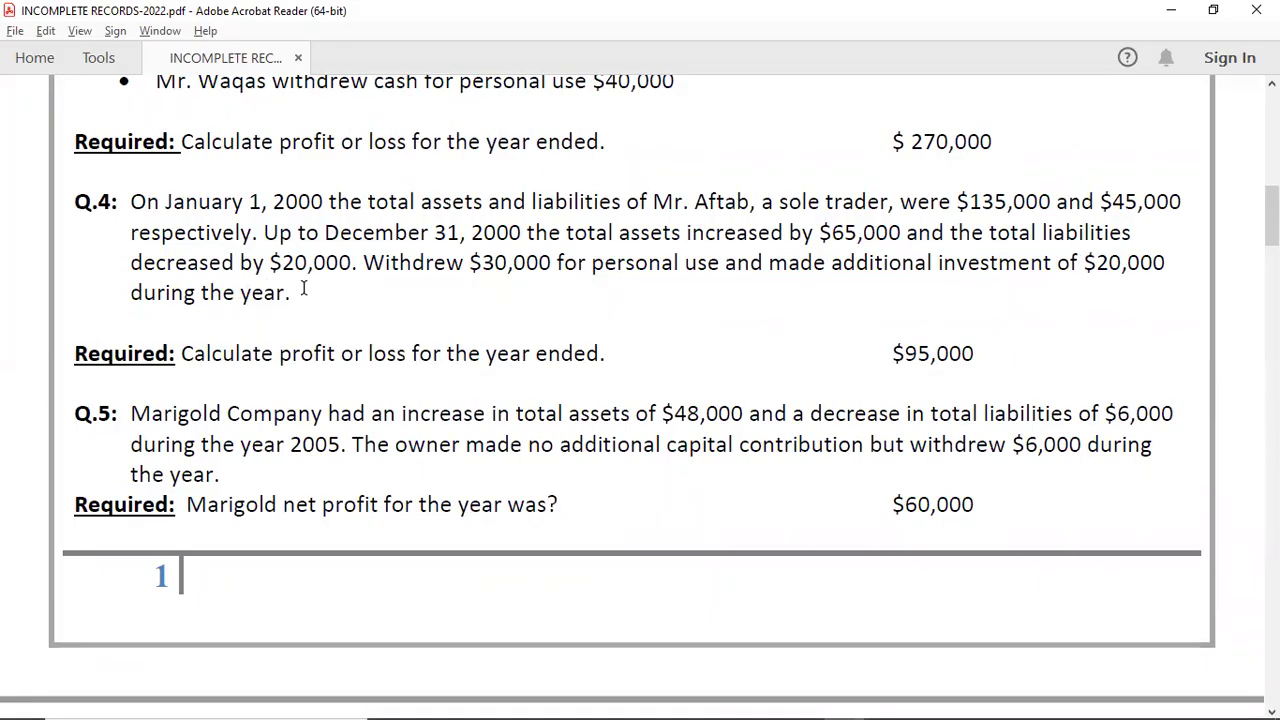
{"action": "key", "text": "alt+Tab"}
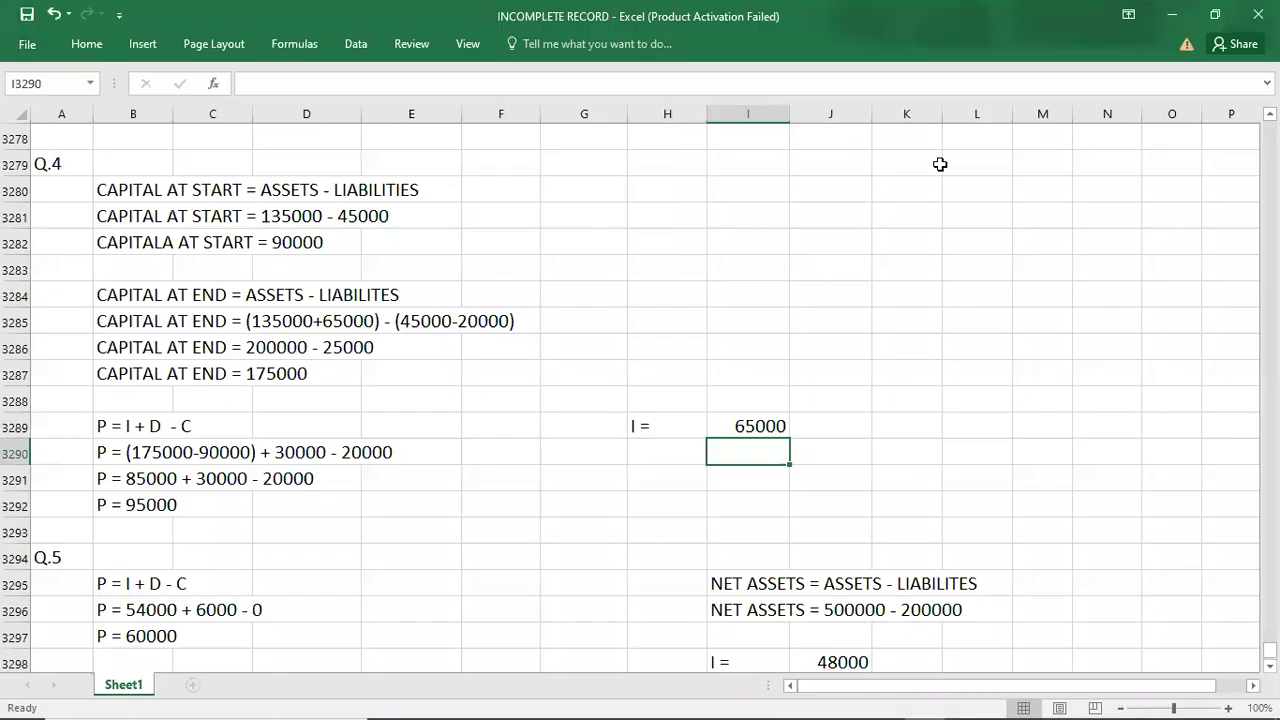
{"action": "type", "text": "+20000"}
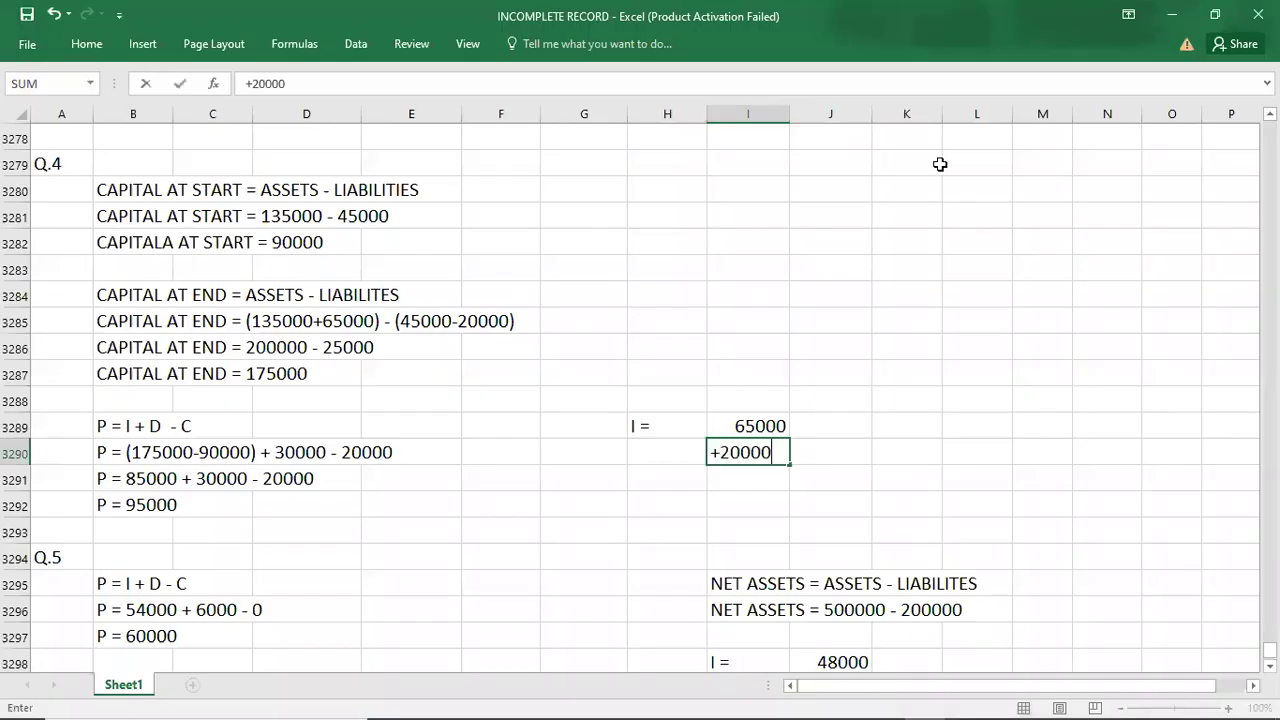
{"action": "key", "text": "Return"}
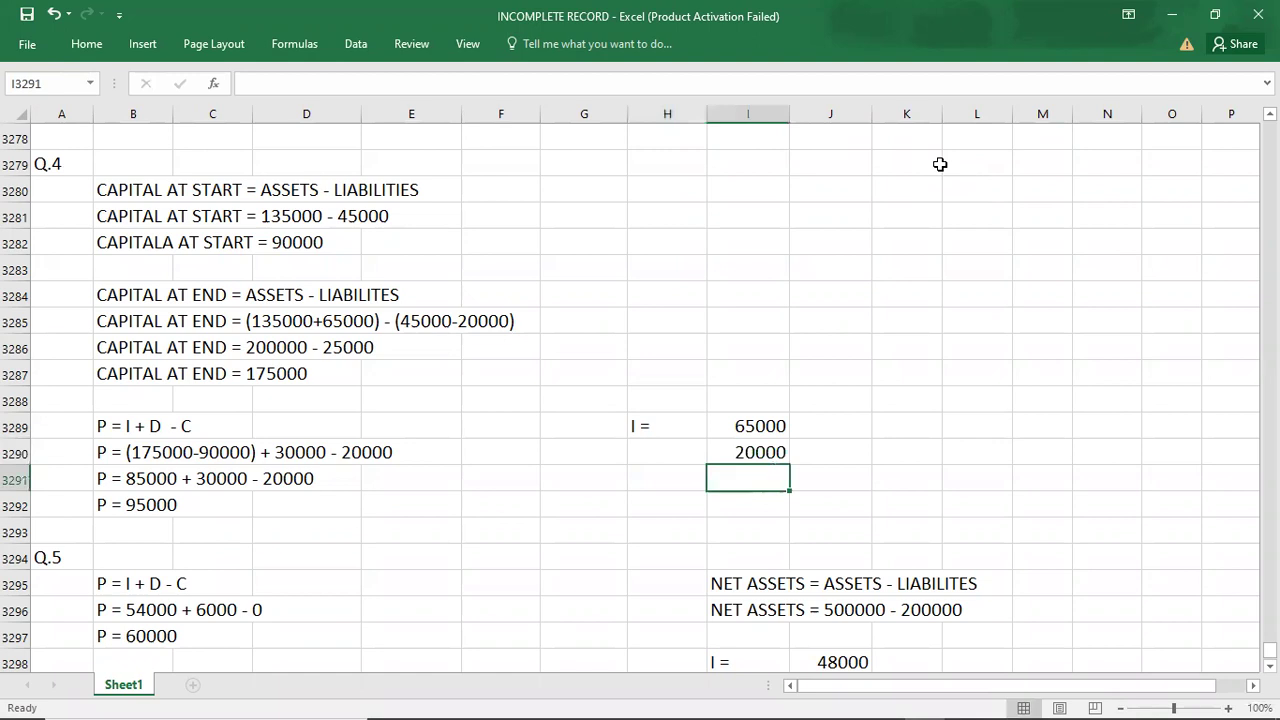
- Enter the total increase in net assets for Q.4, 85000, in I3291
{"action": "type", "text": "+85000"}
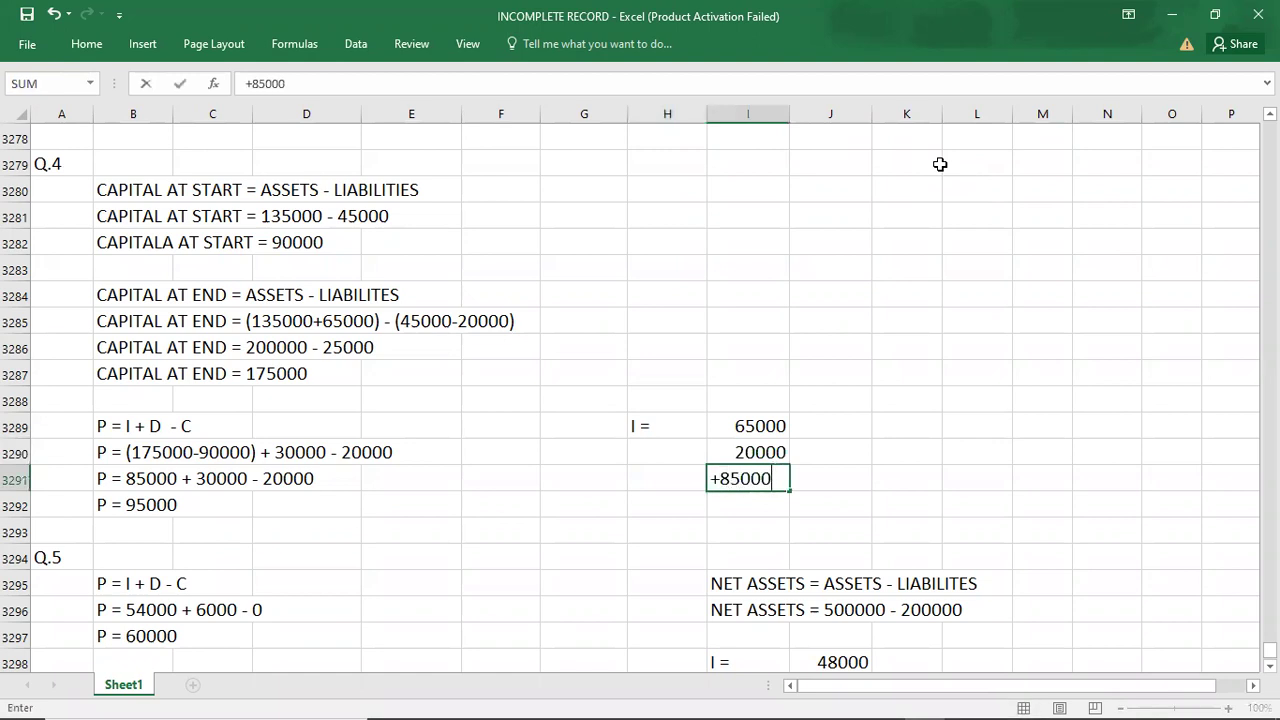
{"action": "key", "text": "Return"}
{"action": "key", "text": "Up"}
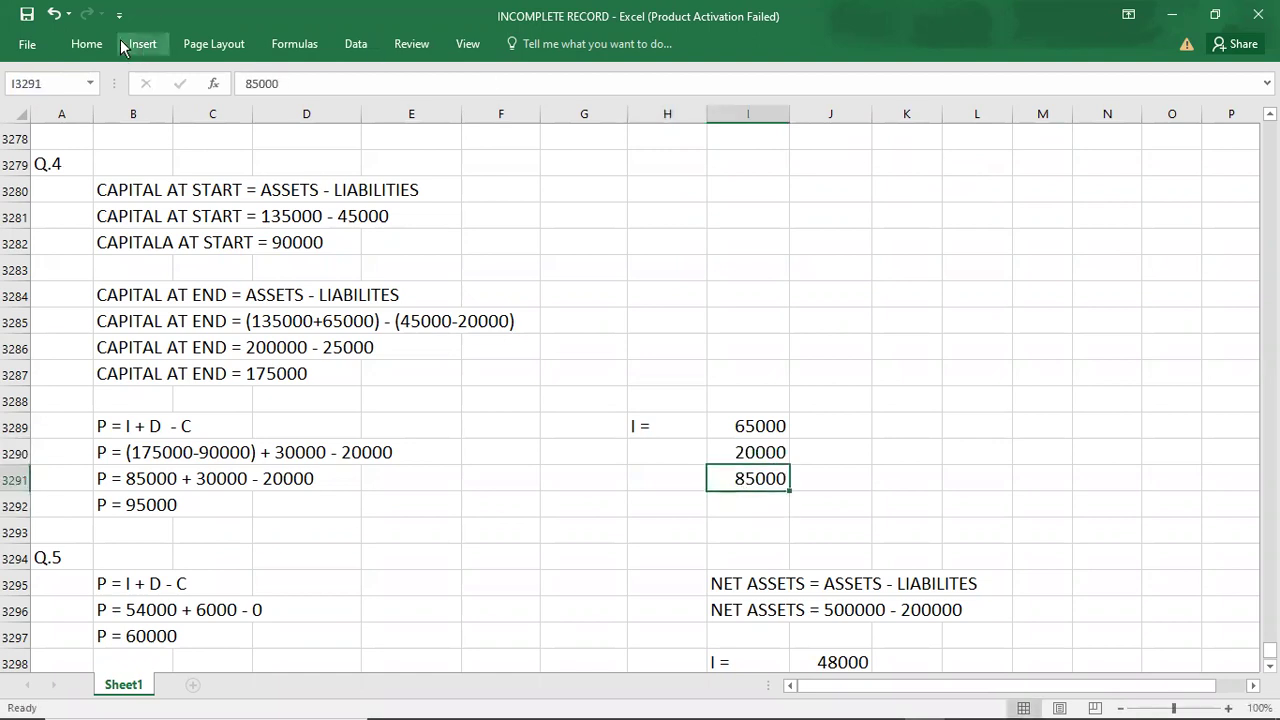
- Give the 85000 total in I3291 a single top border and a double bottom border
{"action": "left_click", "coordinate": [86, 44]}
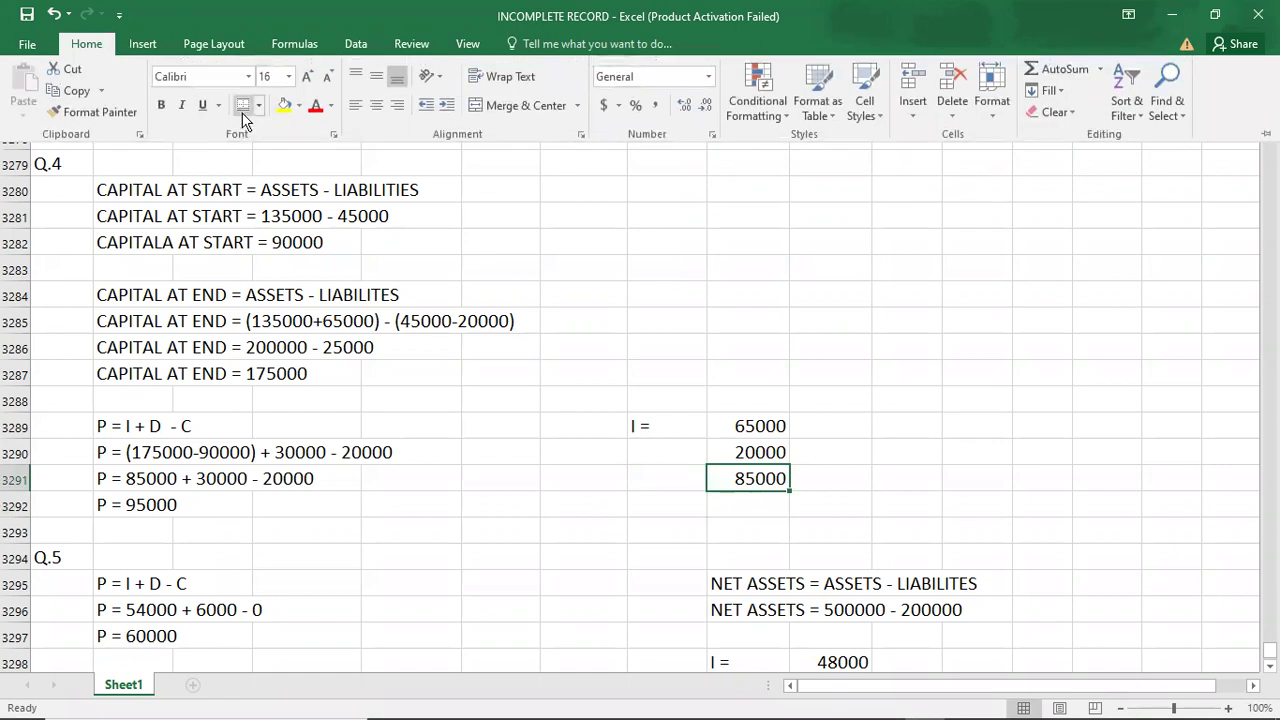
{"action": "left_click", "coordinate": [471, 470]}
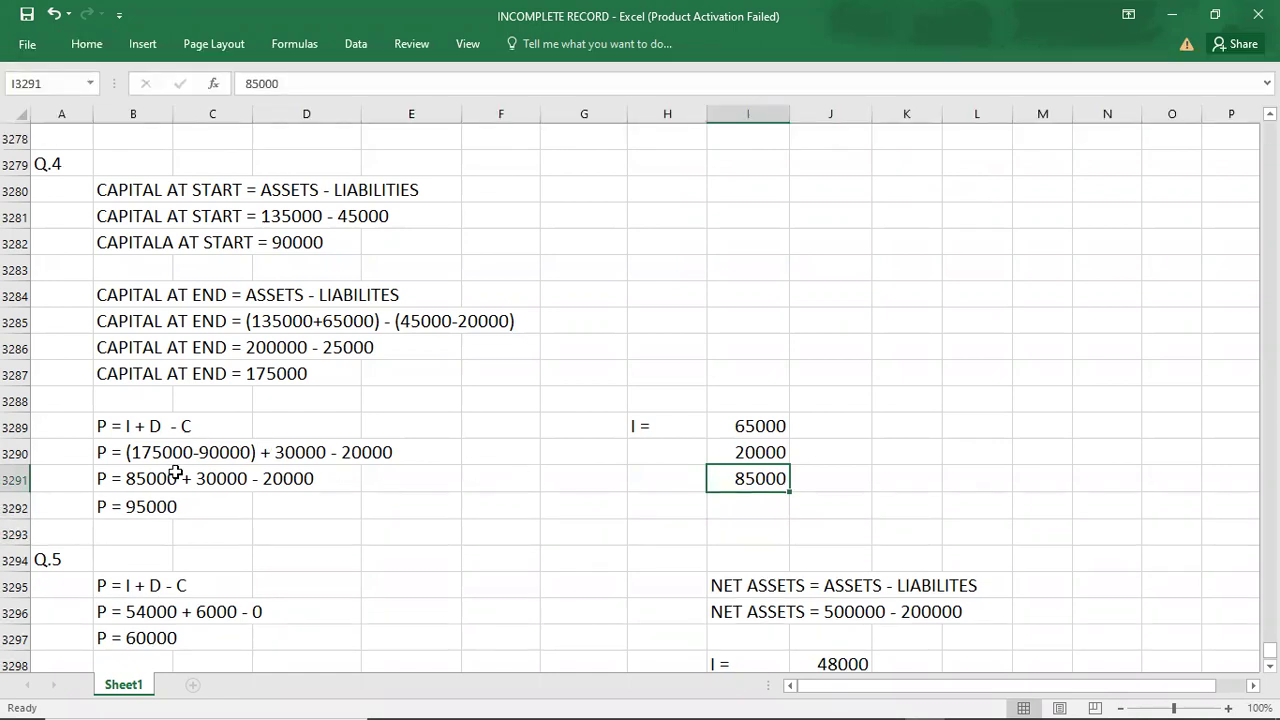
{"action": "left_click", "coordinate": [129, 479]}
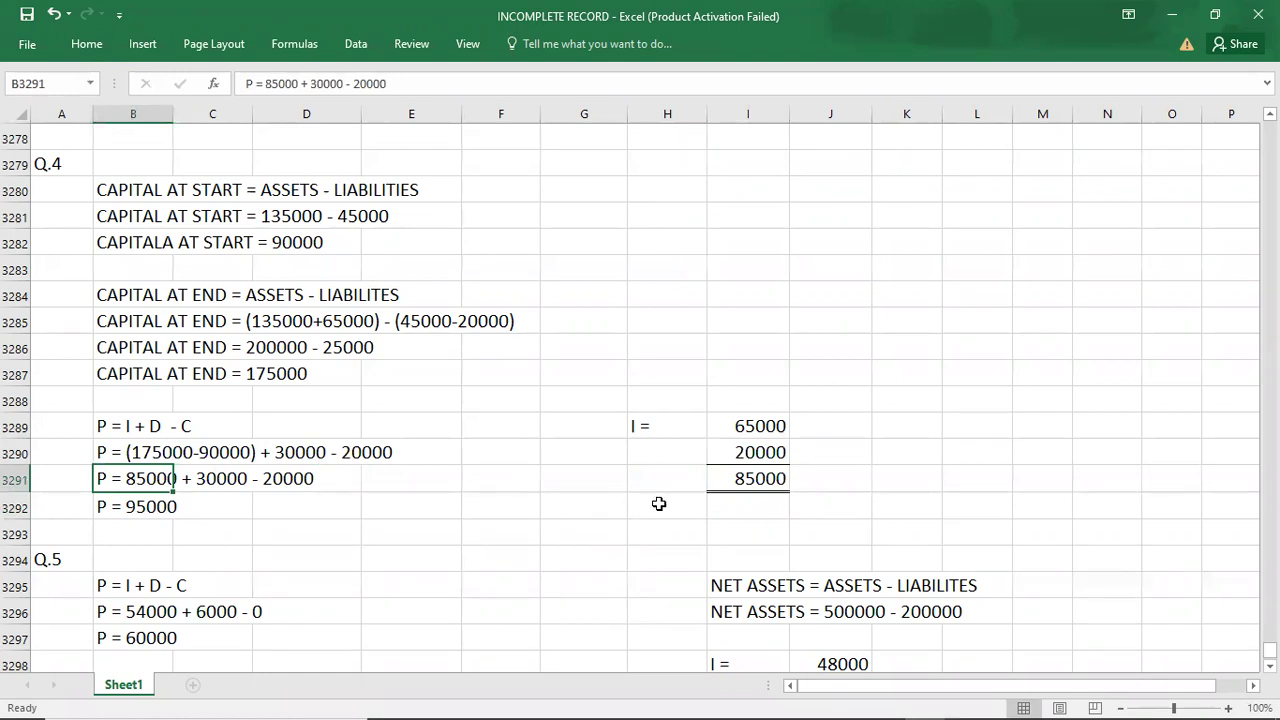
- Review Q.5's profit working and Q.6's A/R control account, ending on A3311 in the empty rows below
{"action": "left_click", "coordinate": [64, 562]}
{"action": "key", "text": "Down"}
{"action": "key", "text": "Down"}
{"action": "key", "text": "Down"}
{"action": "key", "text": "Down"}
{"action": "key", "text": "Down"}
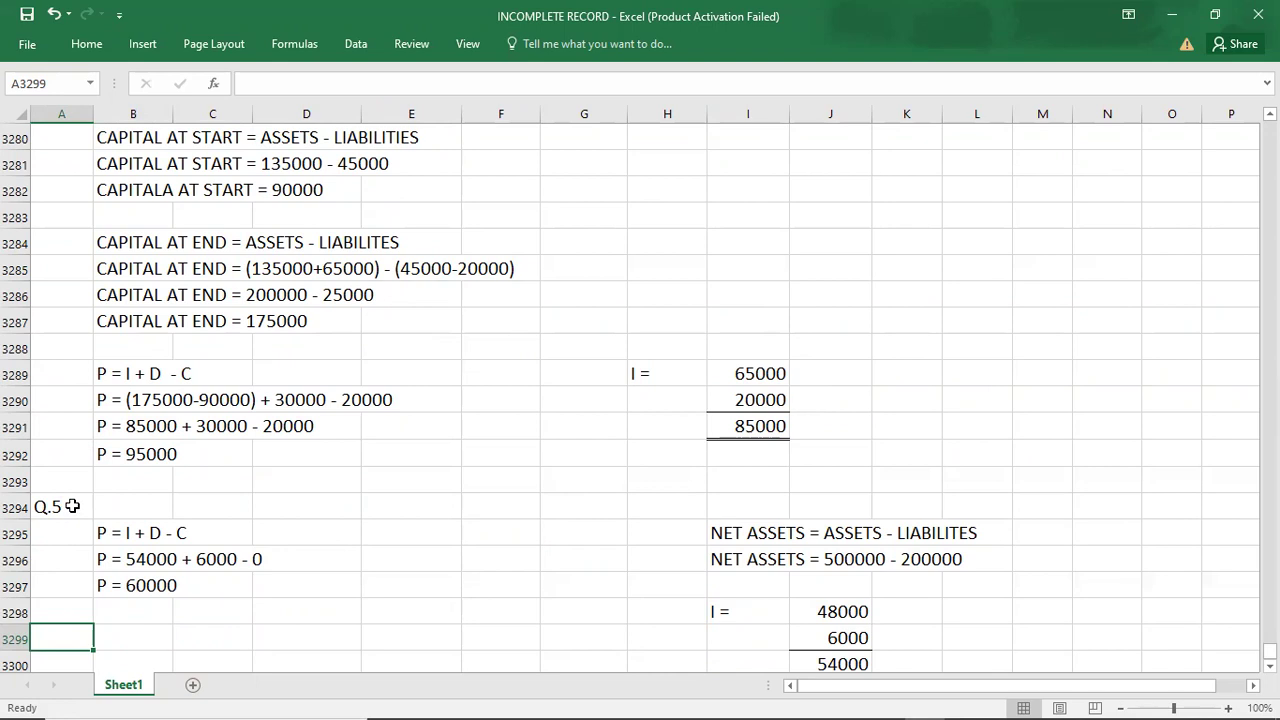
{"action": "key", "text": "Down"}
{"action": "key", "text": "Down"}
{"action": "key", "text": "Down"}
{"action": "key", "text": "Down"}
{"action": "key", "text": "Down"}
{"action": "key", "text": "Down"}
{"action": "key", "text": "Down"}
{"action": "key", "text": "Down"}
{"action": "key", "text": "Down"}
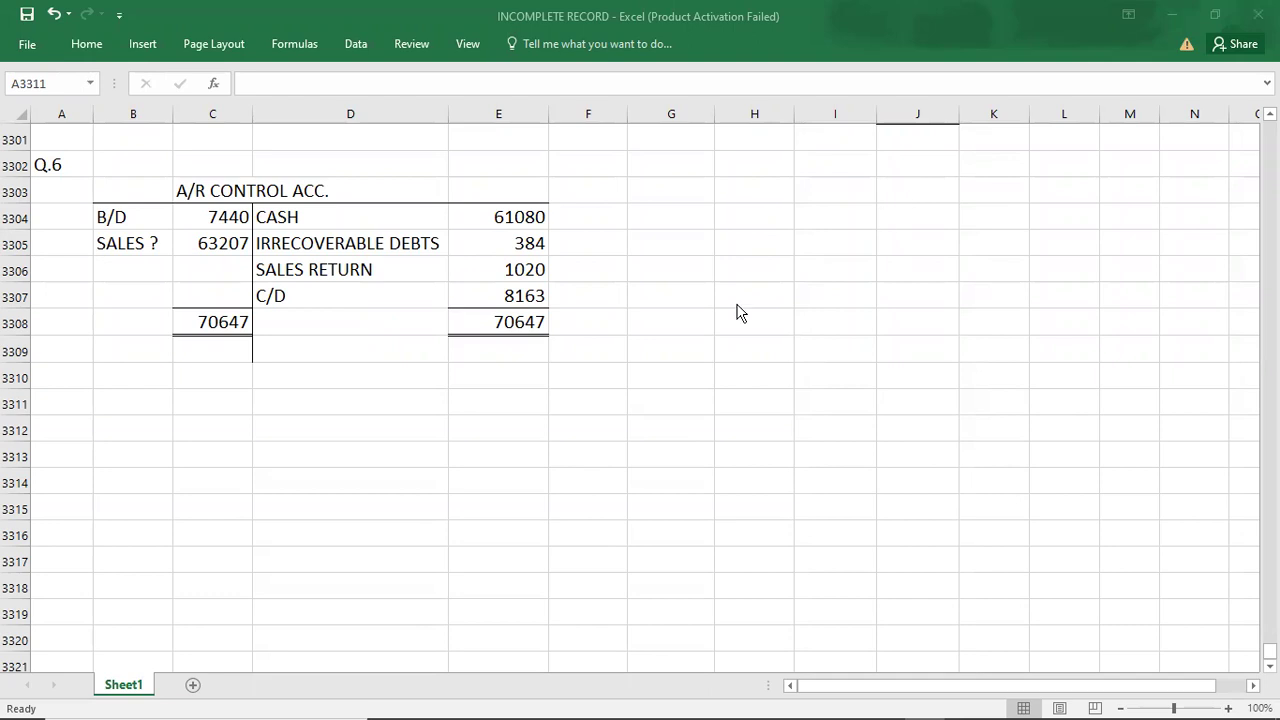
{"action": "left_click", "coordinate": [61, 401]}
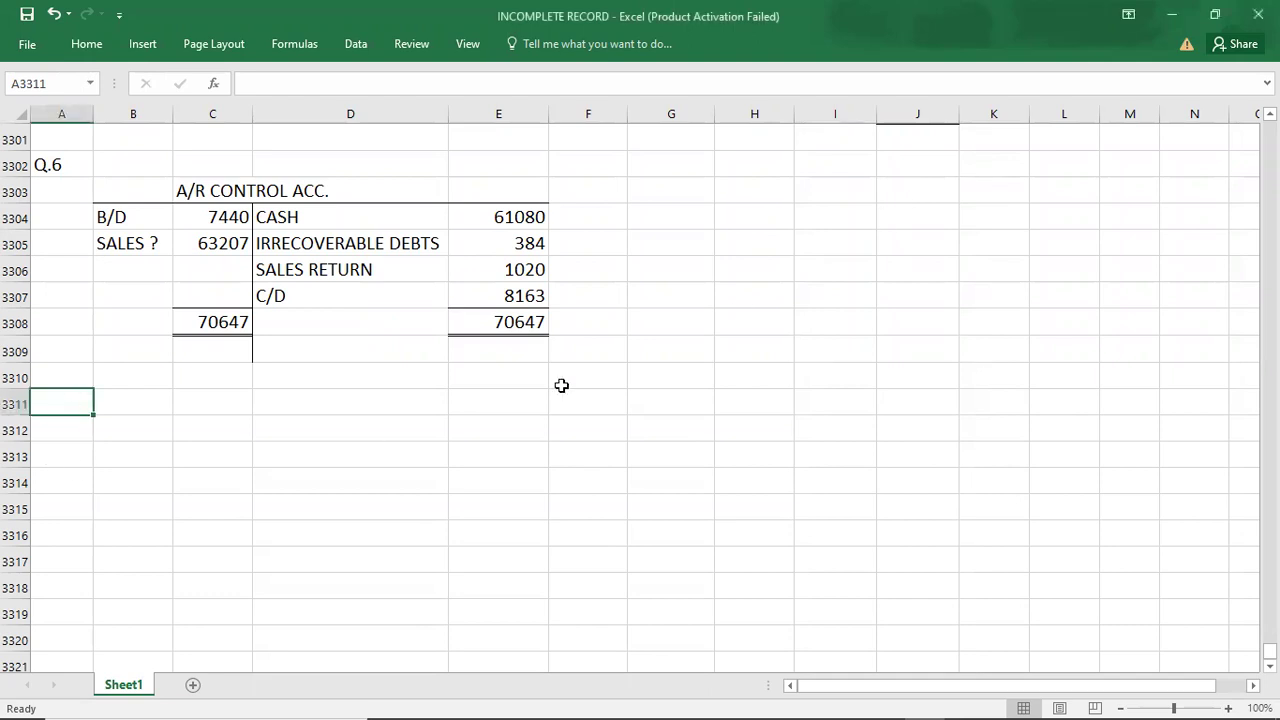
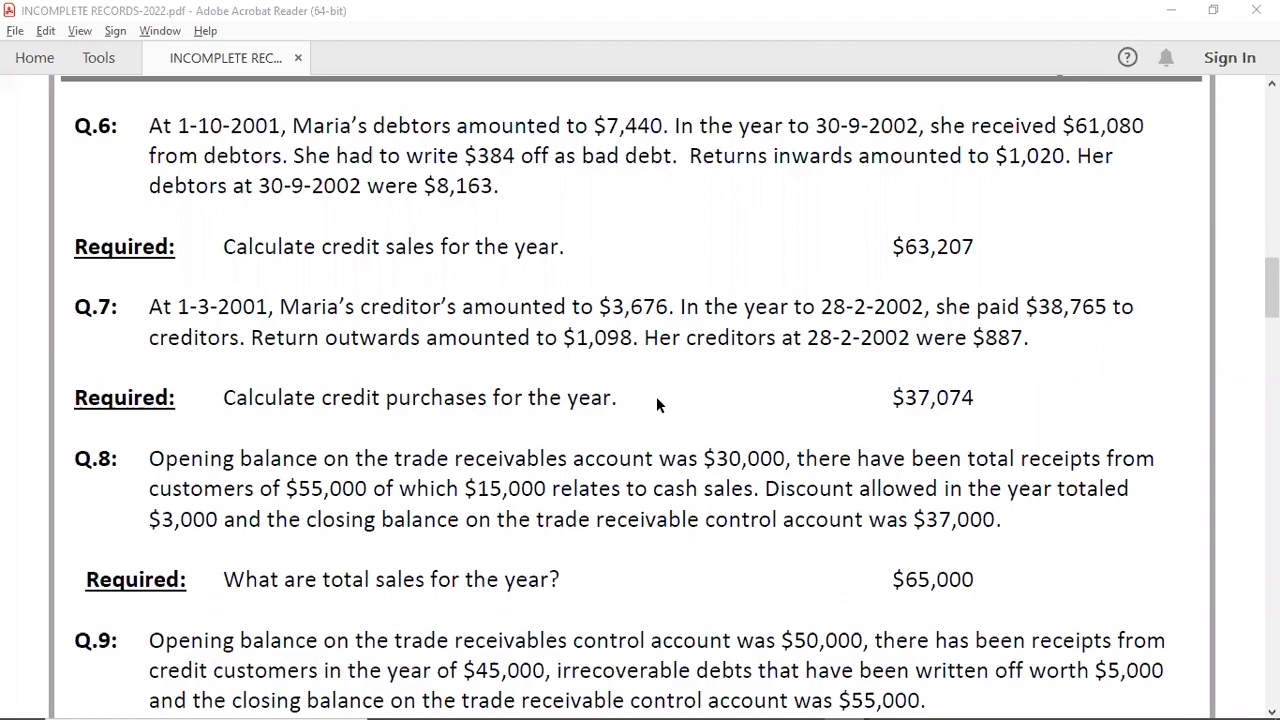
- Switch back to Excel and copy Q.6's A/R control account, B3303:E3309, to B3312 below it
{"action": "key", "text": "alt+Tab"}
{"action": "key", "text": "Up"}
{"action": "key", "text": "Up"}
{"action": "key", "text": "Up"}
{"action": "key", "text": "Up"}
{"action": "key", "text": "Up"}
{"action": "key", "text": "Up"}
{"action": "key", "text": "Up"}
{"action": "key", "text": "Right"}
{"action": "key", "text": "shift+Right"}
{"action": "key", "text": "shift+Right"}
{"action": "key", "text": "shift+Right"}
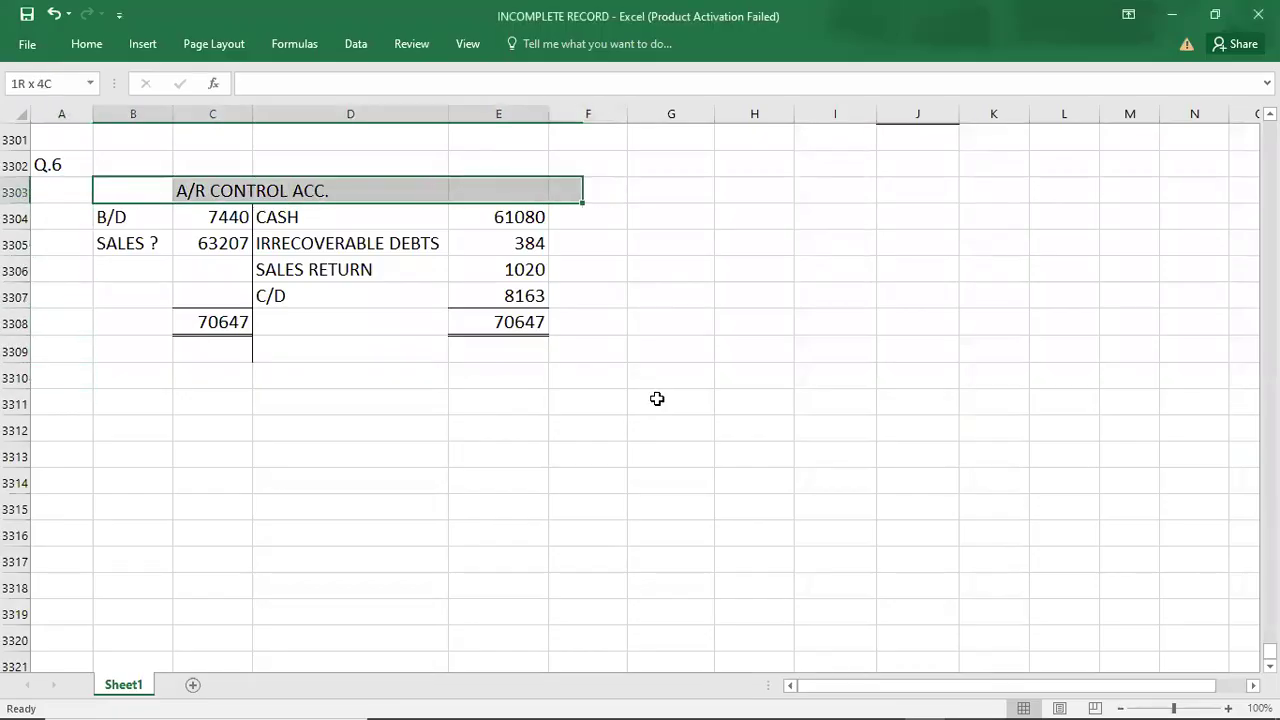
{"action": "key", "text": "shift+Down"}
{"action": "key", "text": "shift+Down"}
{"action": "key", "text": "shift+Down"}
{"action": "key", "text": "shift+Down"}
{"action": "key", "text": "shift+Down"}
{"action": "key", "text": "shift+Down"}
{"action": "key", "text": "ctrl+c"}
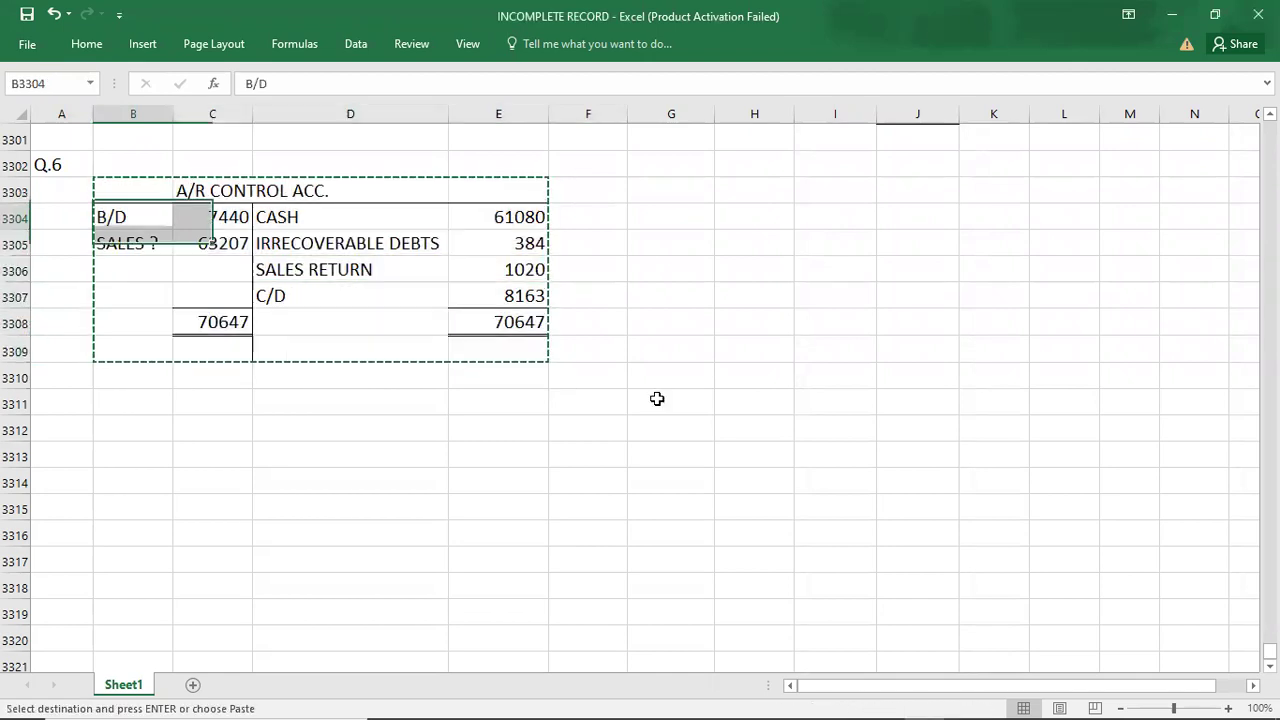
{"action": "key", "text": "Down"}
{"action": "key", "text": "Down"}
{"action": "key", "text": "Down"}
{"action": "key", "text": "Down"}
{"action": "key", "text": "Down"}
{"action": "key", "text": "Down"}
{"action": "key", "text": "Down"}
{"action": "key", "text": "Down"}
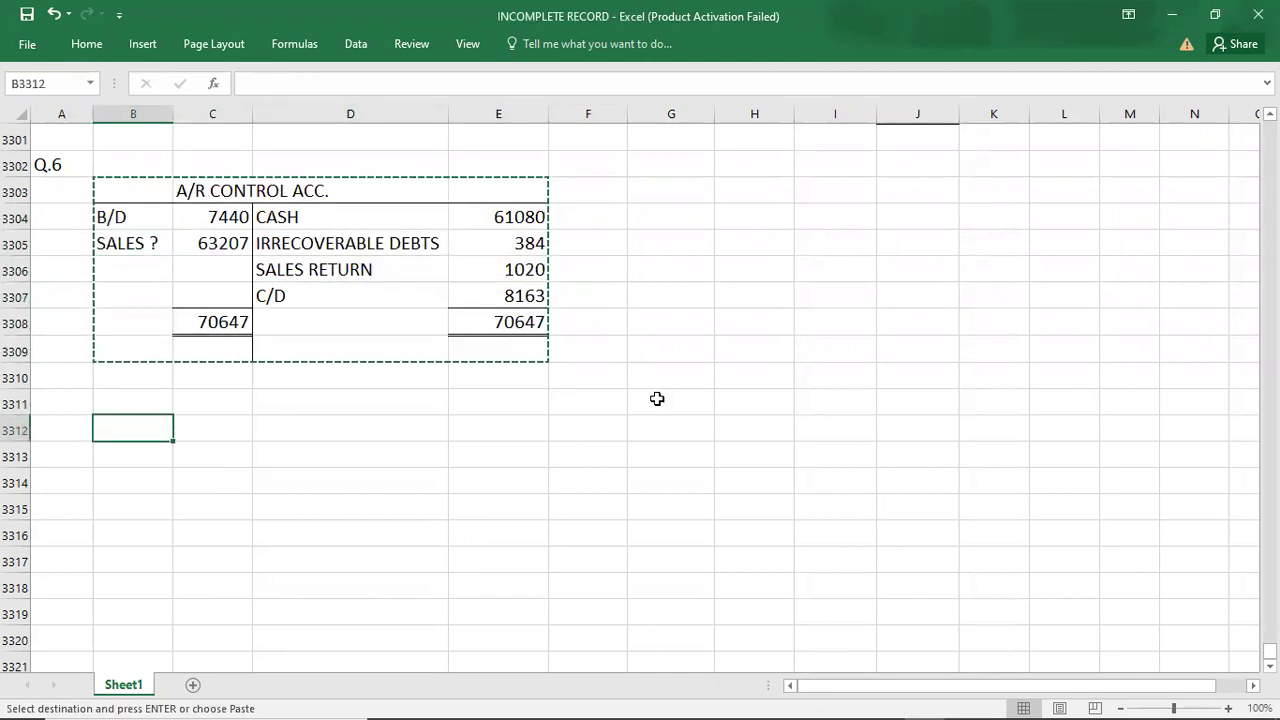
{"action": "key", "text": "ctrl+v"}
- Enter the label Q.7 in A3311, above the copied control account
{"action": "key", "text": "Up"}
{"action": "key", "text": "Left"}
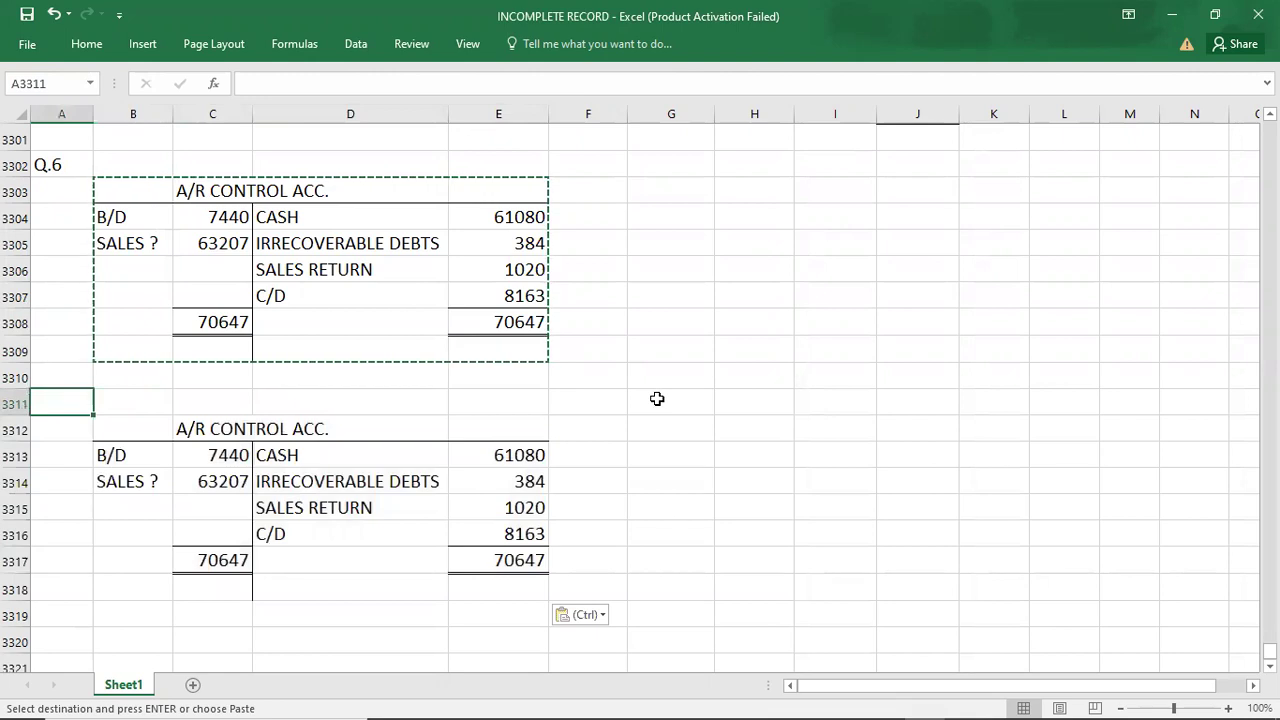
{"action": "type", "text": "Q.7"}
{"action": "key", "text": "Return"}
{"action": "key", "text": "Right"}
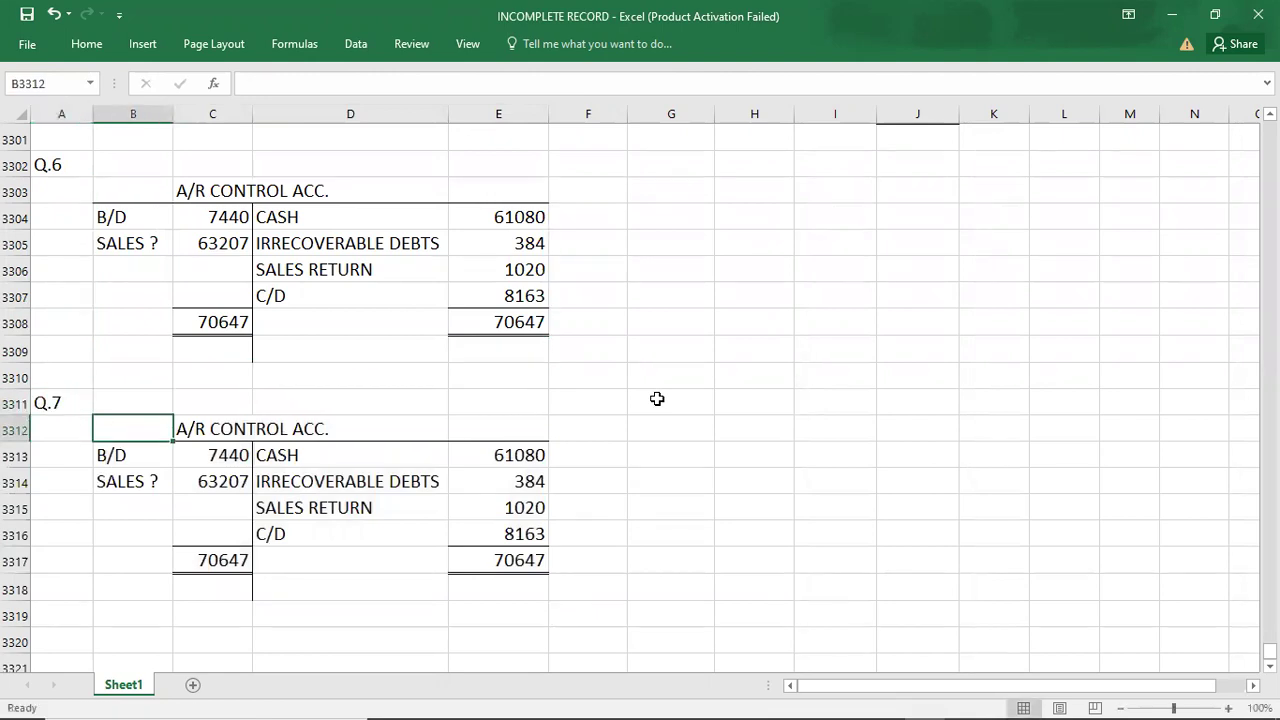
- Clear all text and figures from the copied Q.7 account, keeping its T-account borders
{"action": "key", "text": "shift+Right"}
{"action": "key", "text": "shift+Right"}
{"action": "key", "text": "shift+Right"}
{"action": "key", "text": "shift+Right"}
{"action": "key", "text": "shift+Down"}
{"action": "key", "text": "shift+Down"}
{"action": "key", "text": "shift+Down"}
{"action": "key", "text": "shift+Down"}
{"action": "key", "text": "shift+Down"}
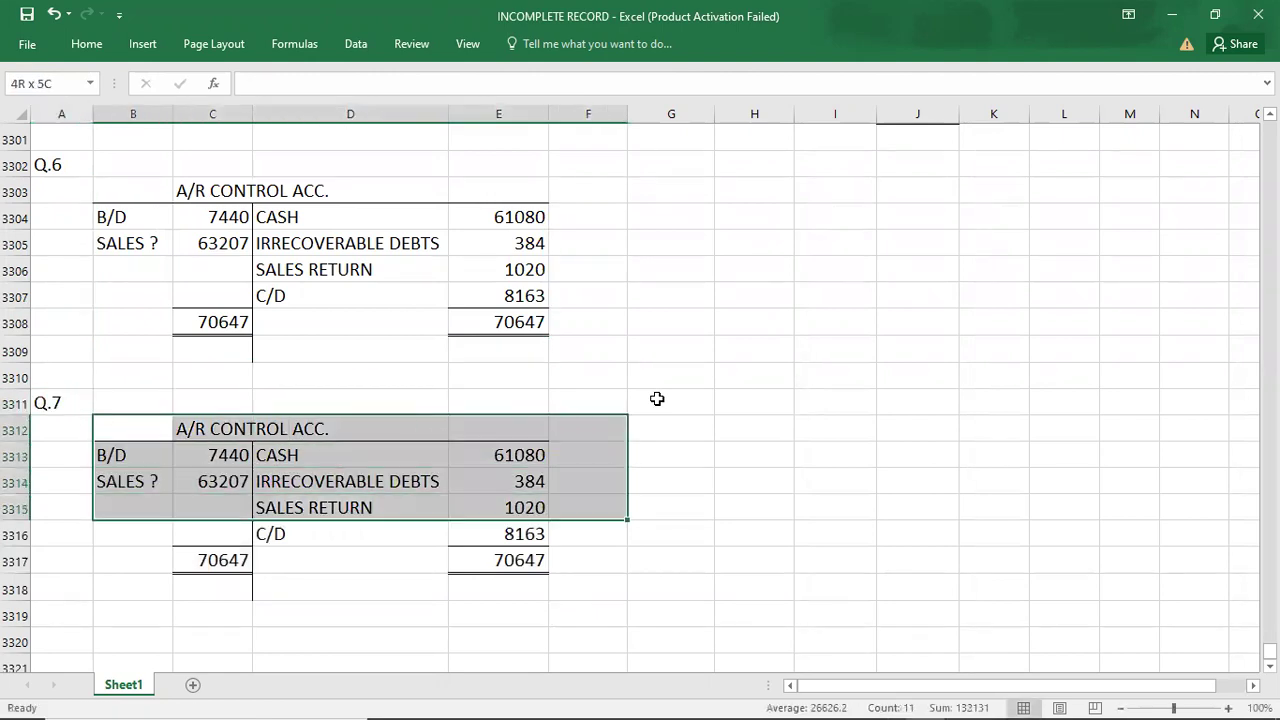
{"action": "key", "text": "Delete"}
{"action": "key", "text": "Left"}
{"action": "key", "text": "Right"}
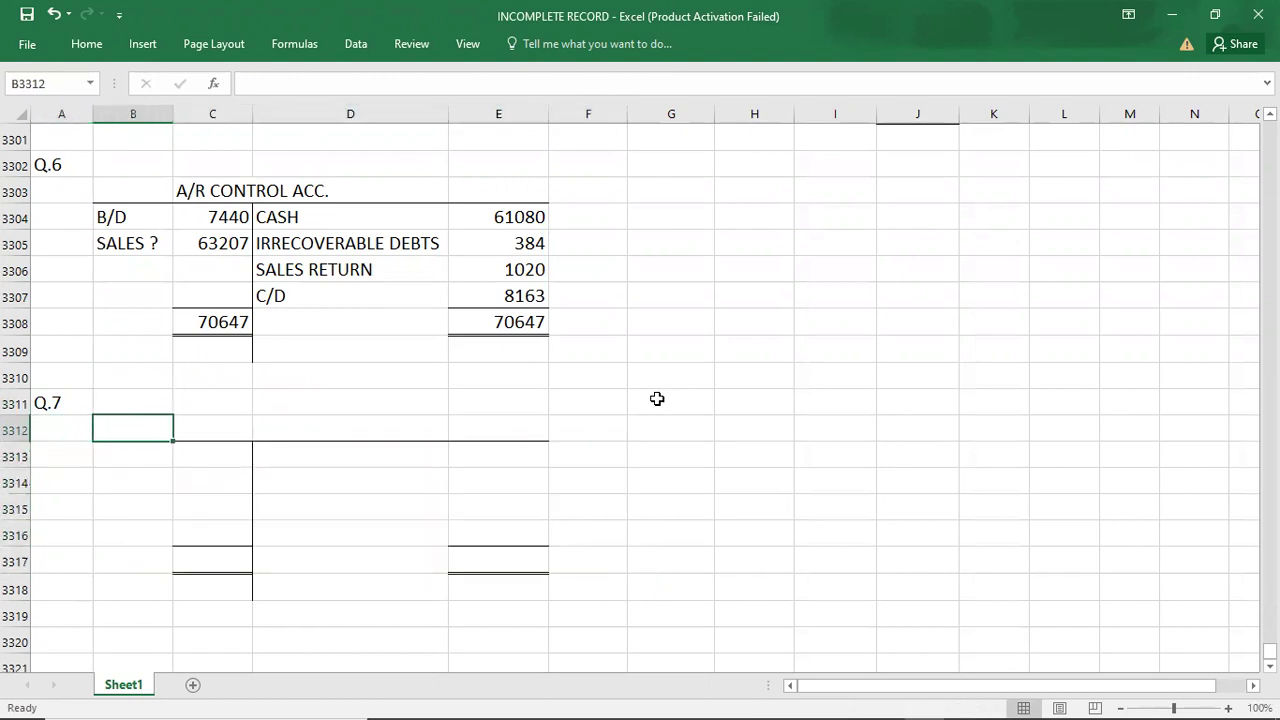
- Enter the heading A/P CONTROL cc. in C3312 and narrow column D to about half its width
{"action": "key", "text": "Right"}
{"action": "type", "text": "AP"}
{"action": "key", "text": "BackSpace"}
{"action": "type", "text": "/P CO"}
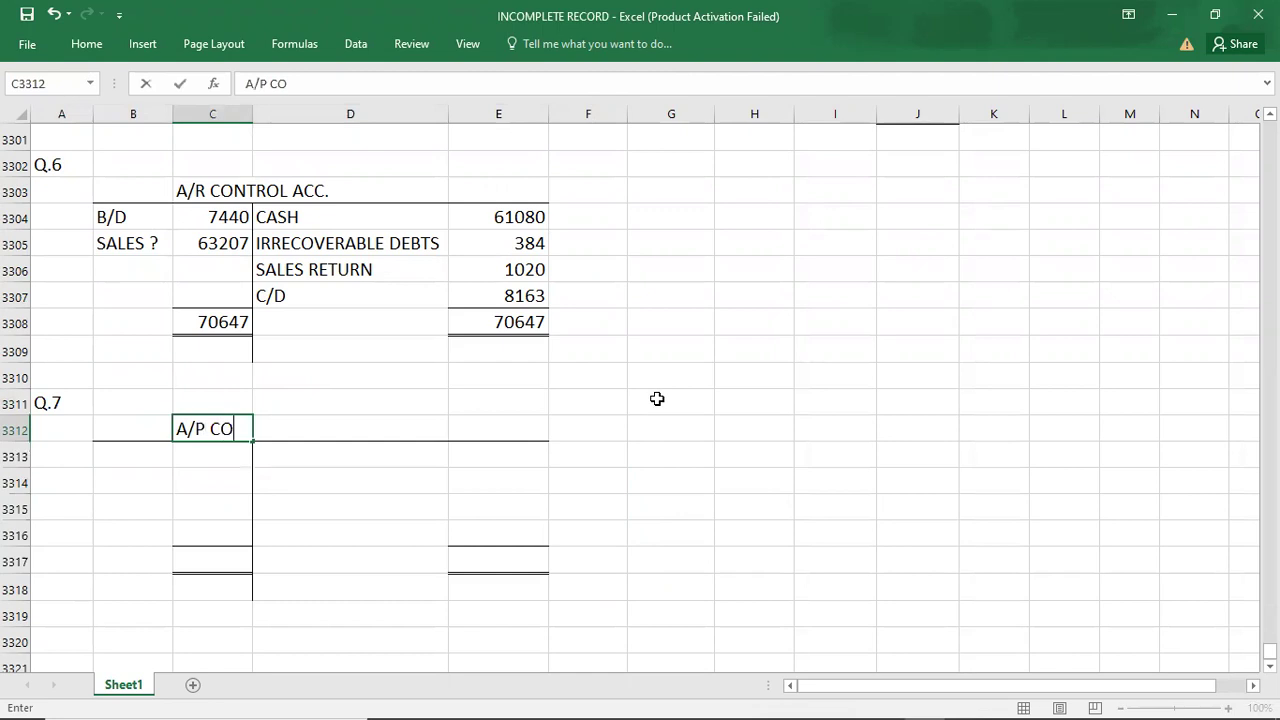
{"action": "type", "text": "NTROL cc."}
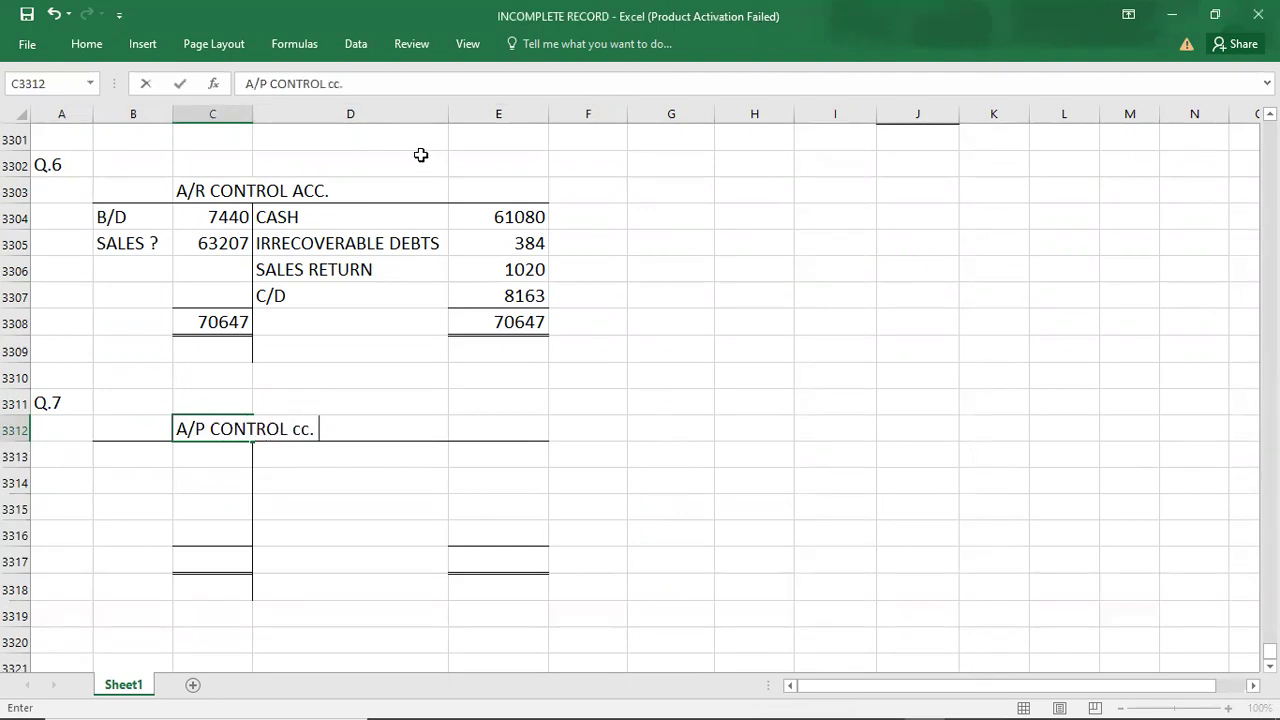
{"action": "left_click", "coordinate": [451, 133]}
{"action": "left_click_drag", "start_coordinate": [447, 114], "coordinate": [353, 114]}
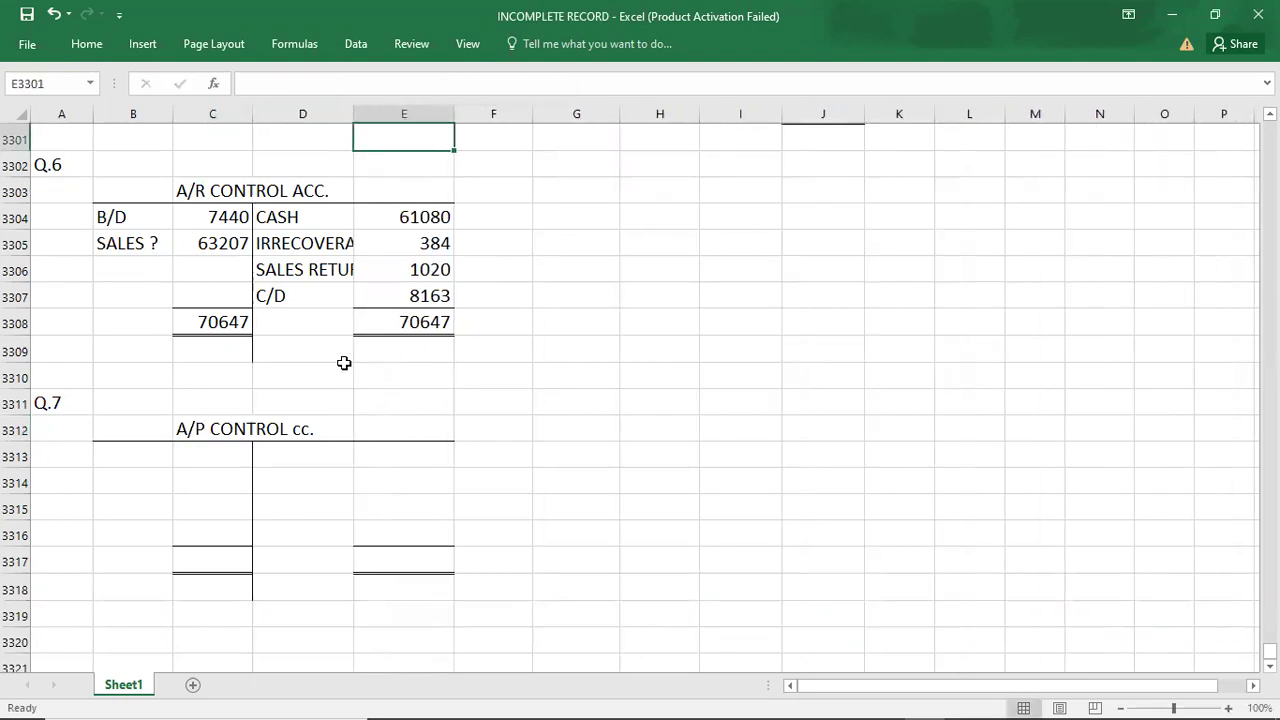
{"action": "left_click", "coordinate": [301, 454]}
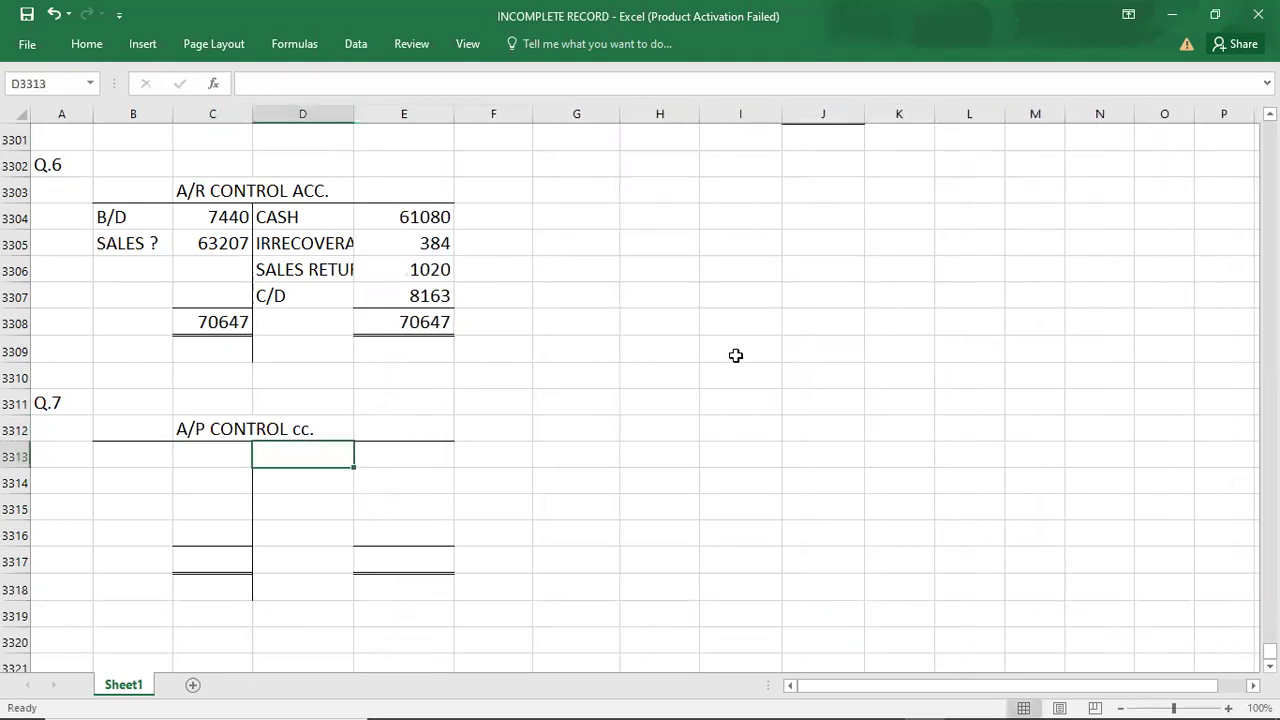
- Correct the Q.7 account heading in C3312 to A/P CONTROL ACC
{"action": "double_click", "coordinate": [197, 420]}
{"action": "left_click", "coordinate": [293, 428]}
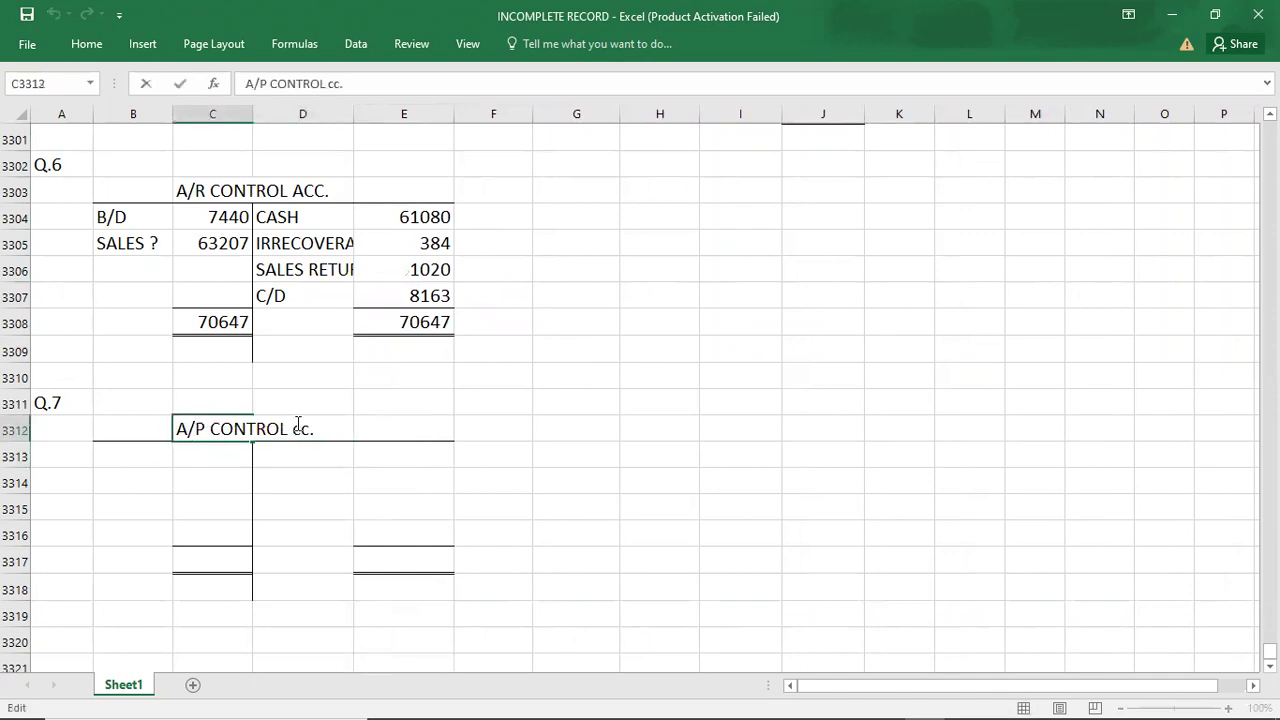
{"action": "key", "text": "BackSpace"}
{"action": "key", "text": "BackSpace"}
{"action": "key", "text": "BackSpace"}
{"action": "type", "text": "L"}
{"action": "key", "text": "Delete"}
{"action": "type", "text": "ACC."}
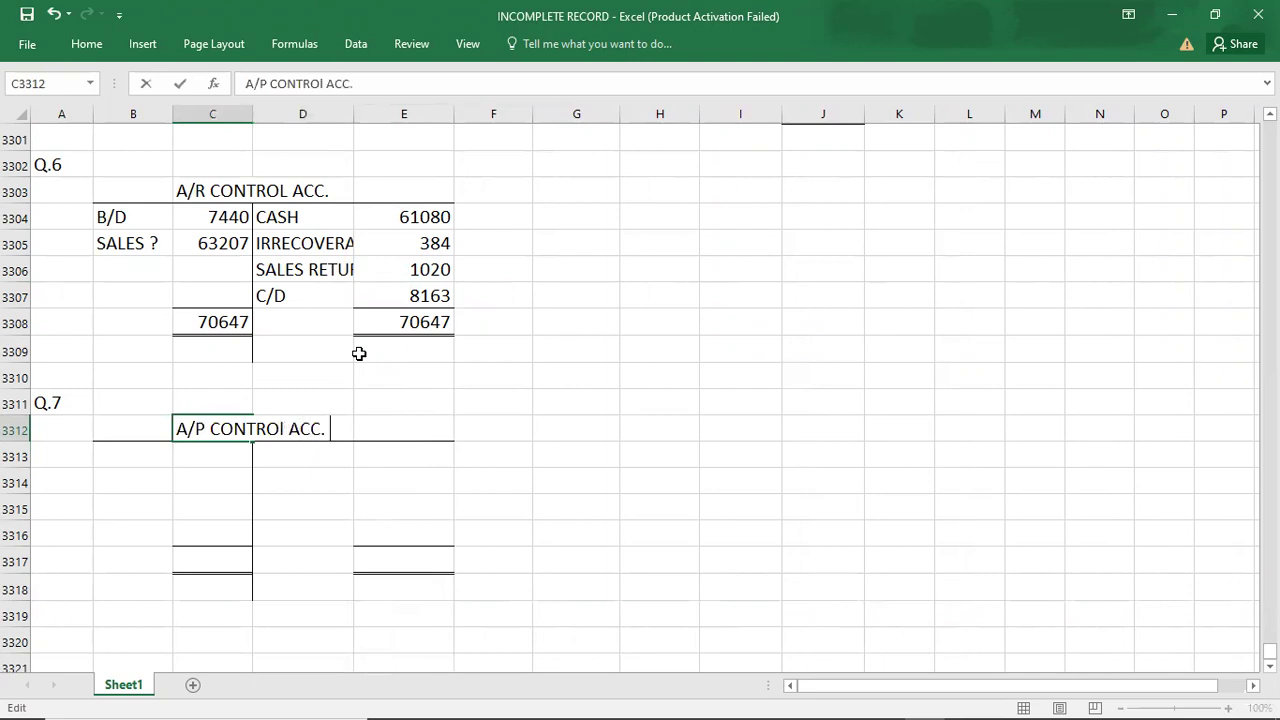
{"action": "left_click", "coordinate": [285, 428]}
{"action": "key", "text": "BackSpace"}
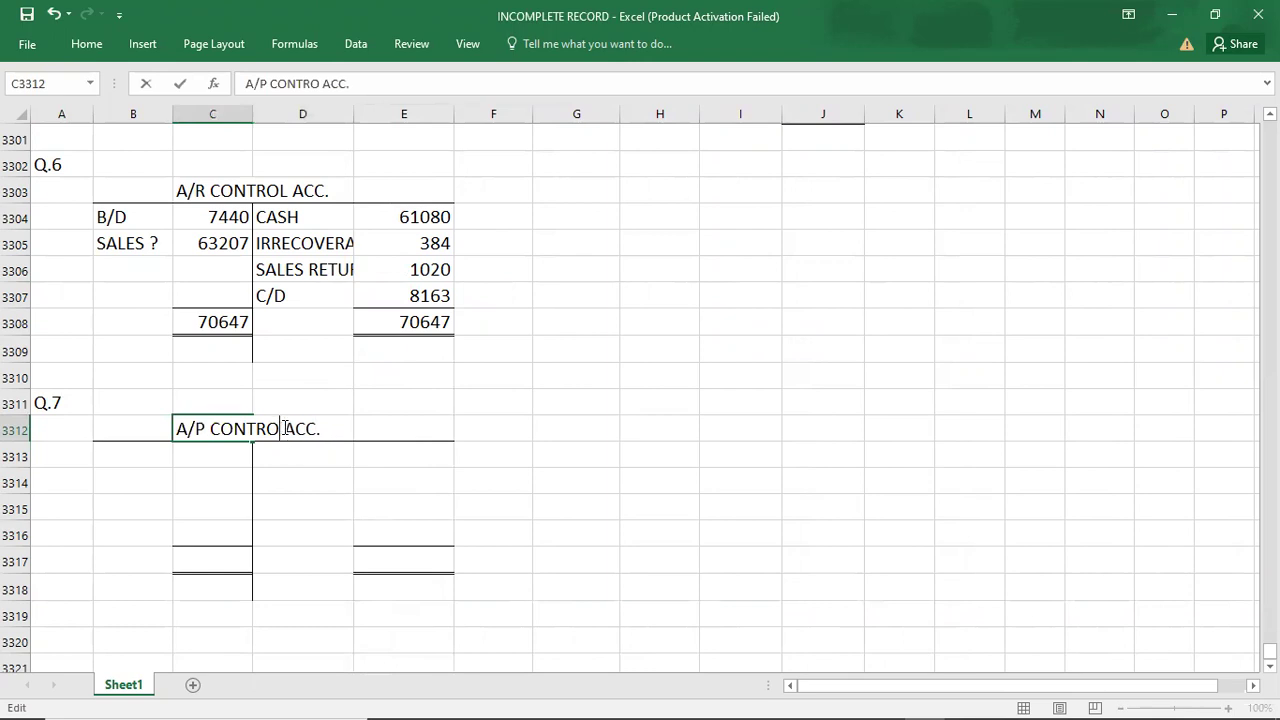
{"action": "type", "text": "L"}
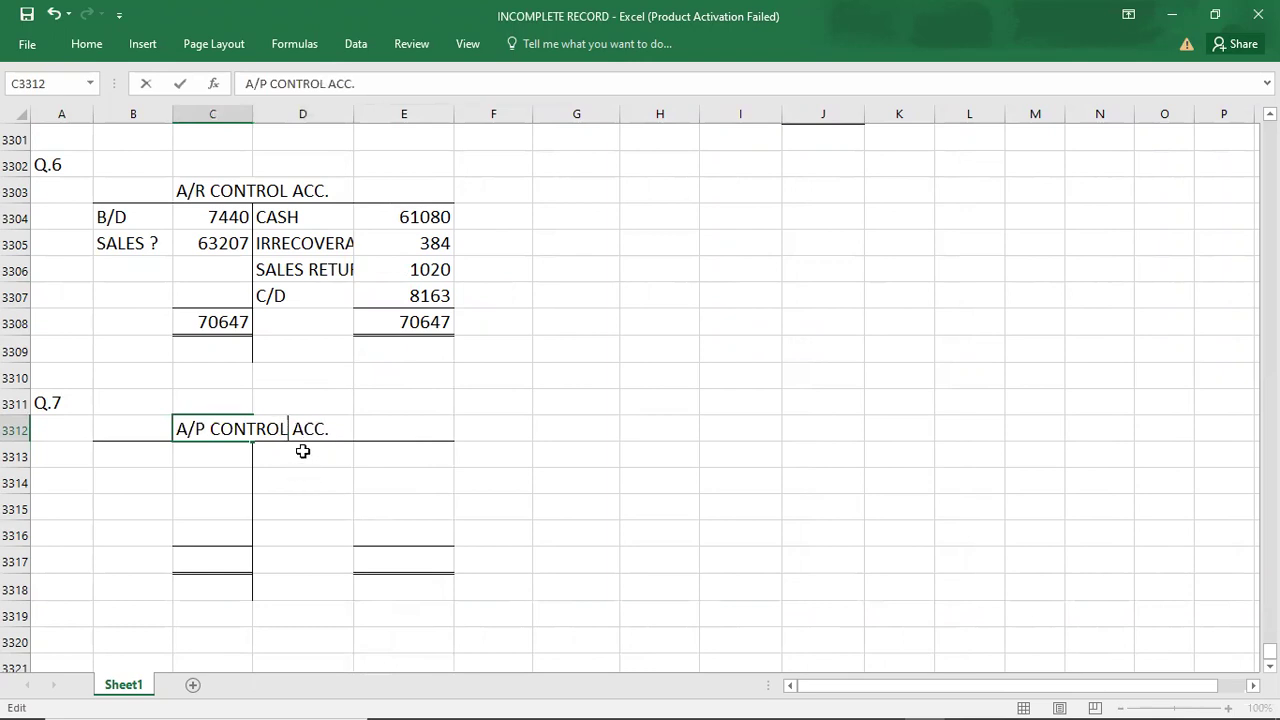
{"action": "left_click", "coordinate": [303, 450]}
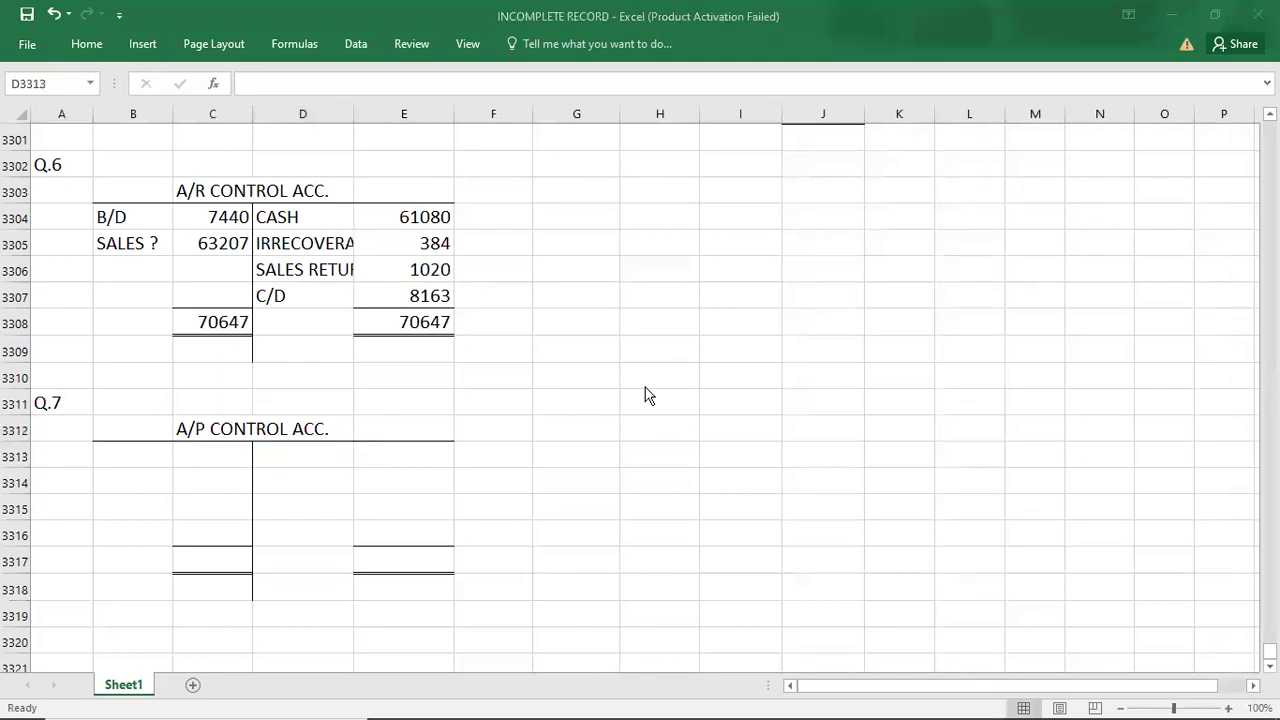
- Check Q.7's opening creditors in the PDF and enter B/D with 3676 on the credit side, in D3313:E3313
{"action": "key", "text": "alt+Tab"}
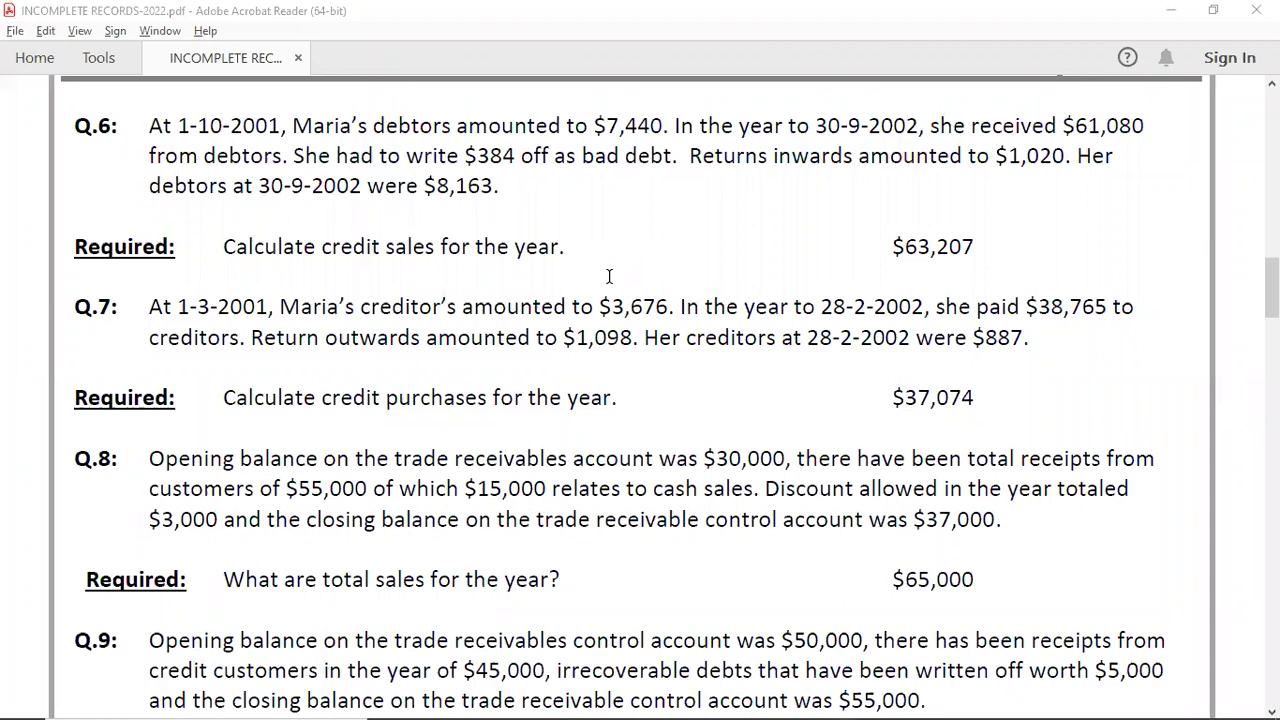
{"action": "key", "text": "alt+Tab"}
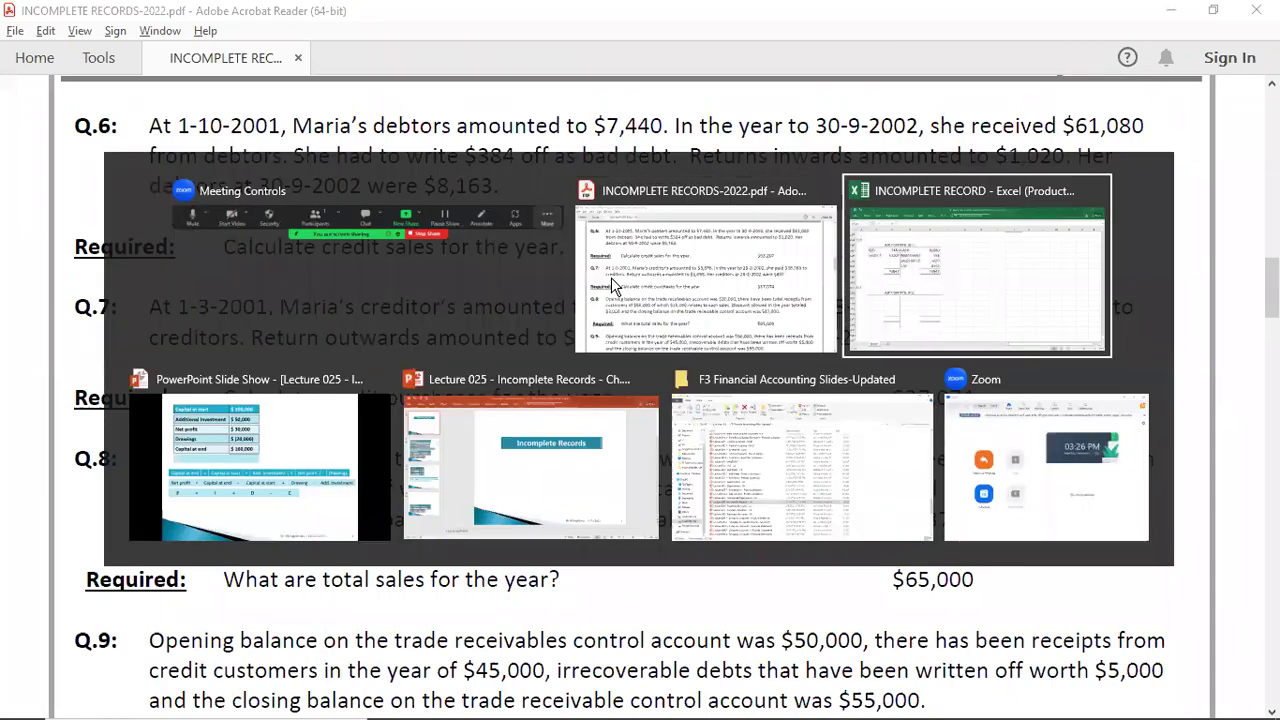
{"action": "type", "text": "B/D"}
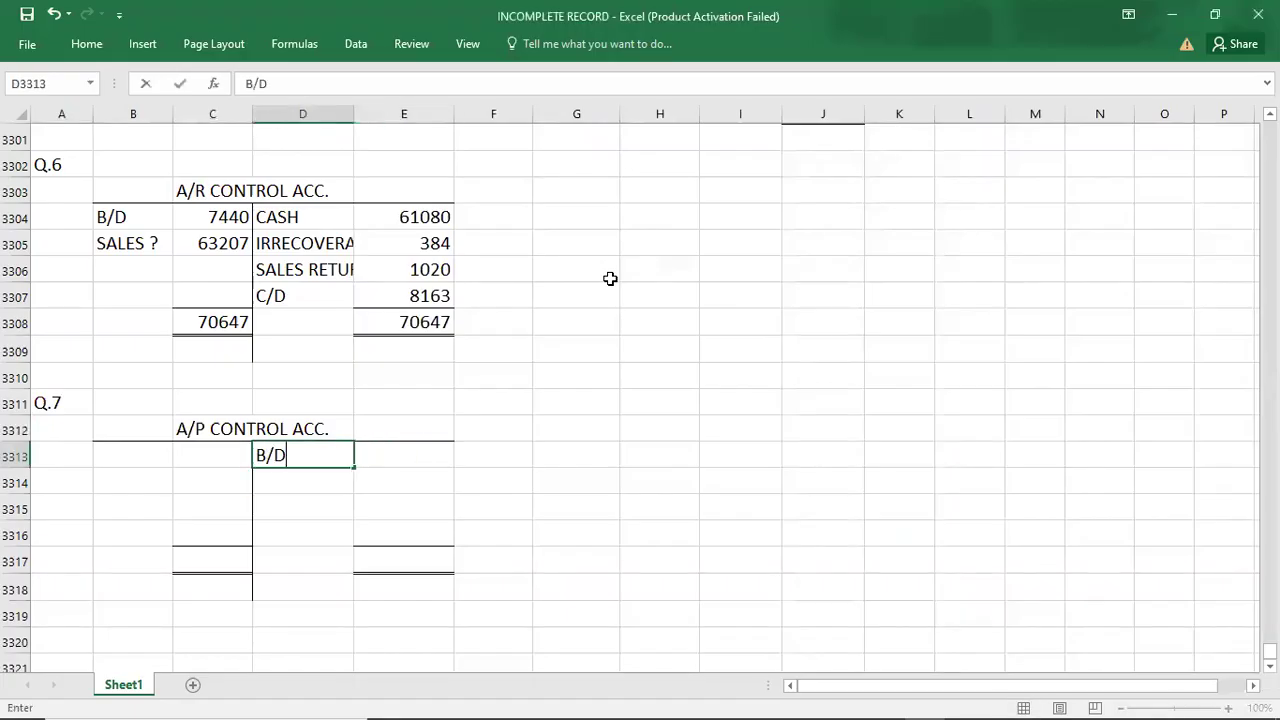
{"action": "key", "text": "Tab"}
{"action": "type", "text": "3676"}
{"action": "key", "text": "Return"}
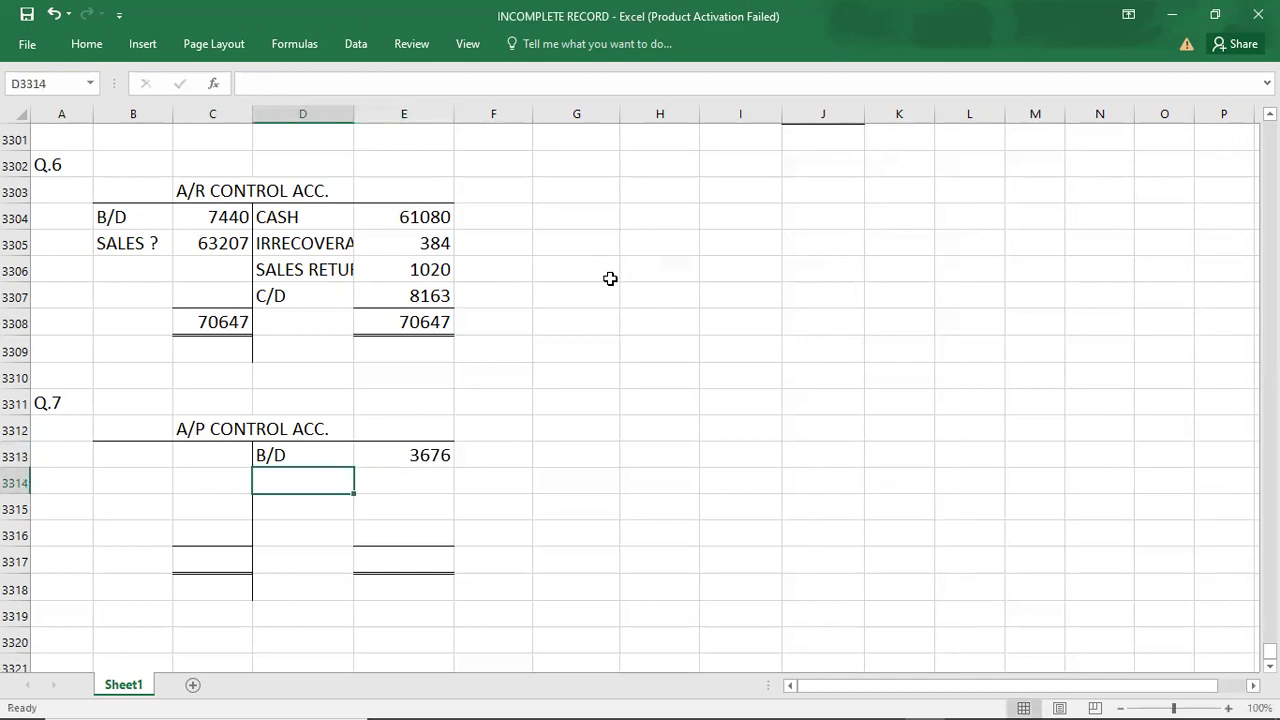
- Look up the payment to creditors in Q.7 of the PDF and record CASH 38765 in B3313:C3313 of the A/P control account
{"action": "key", "text": "alt+Tab"}
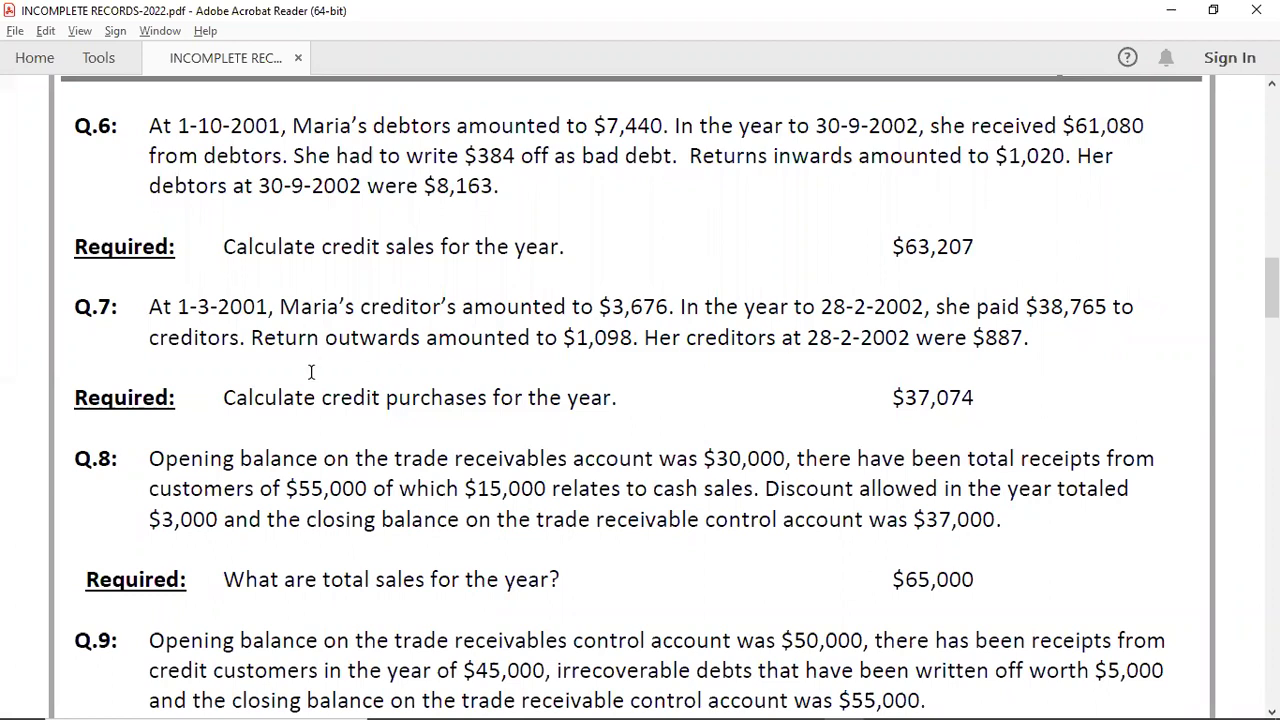
{"action": "key", "text": "alt+Tab"}
{"action": "key", "text": "Left"}
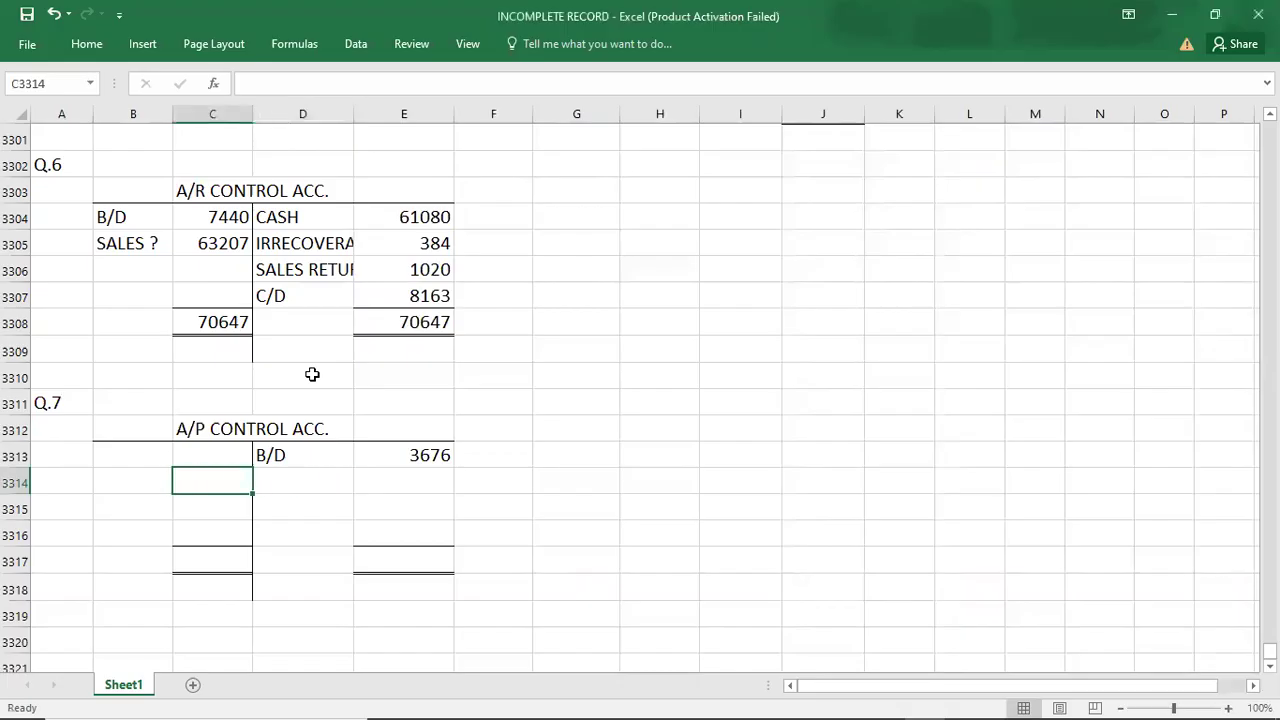
{"action": "type", "text": "2"}
{"action": "key", "text": "BackSpace"}
{"action": "type", "text": "38"}
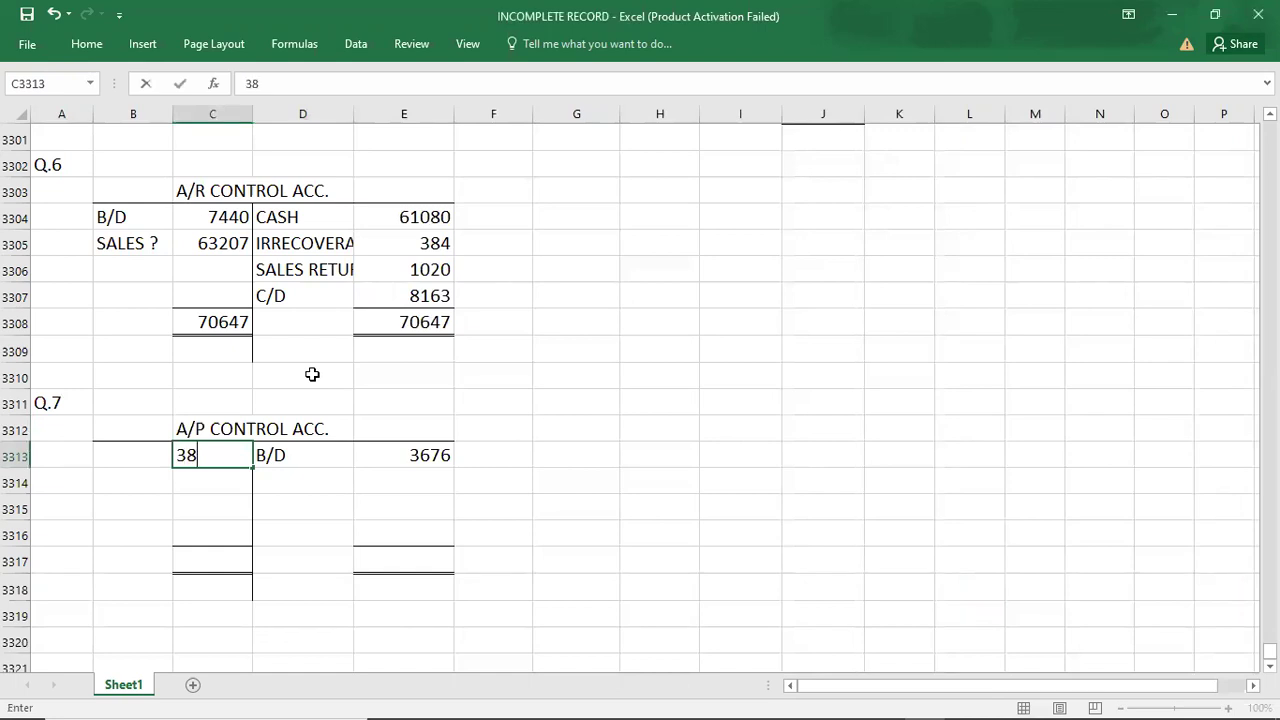
{"action": "key", "text": "alt+Tab"}
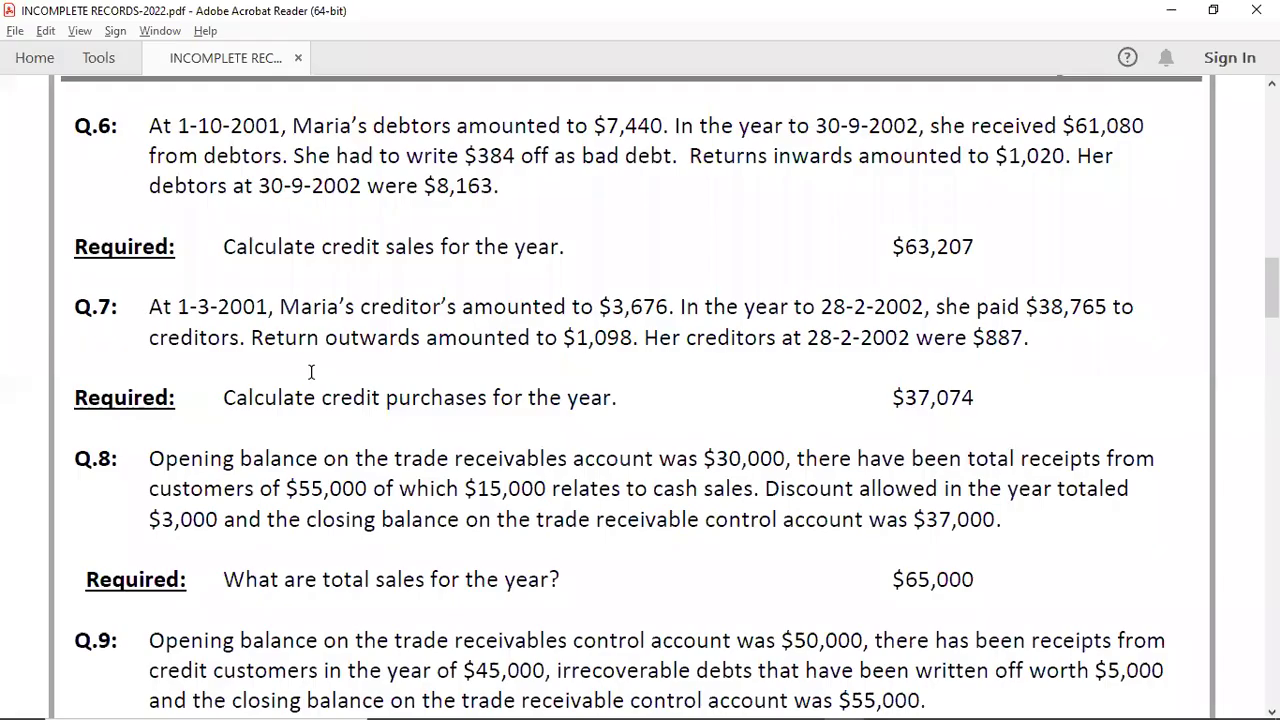
{"action": "key", "text": "alt+Tab"}
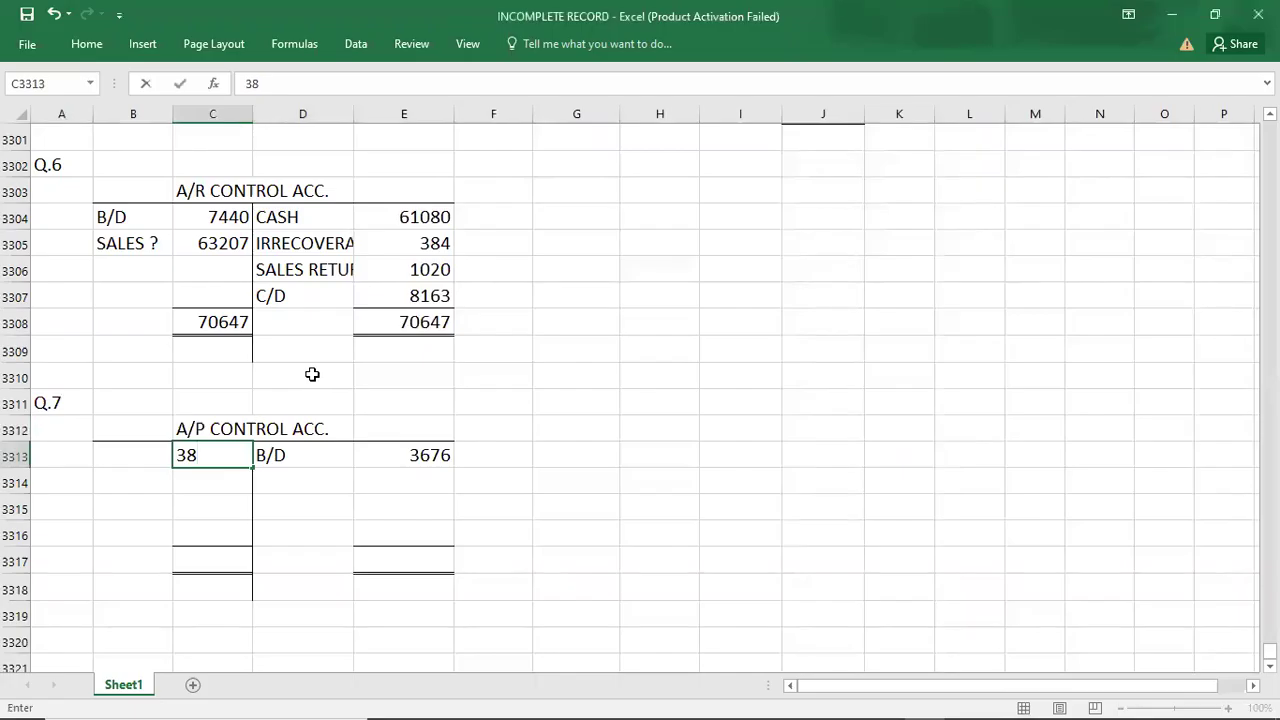
{"action": "key", "text": "alt+Tab"}
{"action": "key", "text": "alt+Tab"}
{"action": "type", "text": "765"}
{"action": "key", "text": "Left"}
{"action": "type", "text": "CASH"}
{"action": "key", "text": "Return"}
- Check the returns outwards in the PDF and record PURCHASE RETURN with 1098 in row 3314 on the account's debit side
{"action": "key", "text": "alt+Tab"}
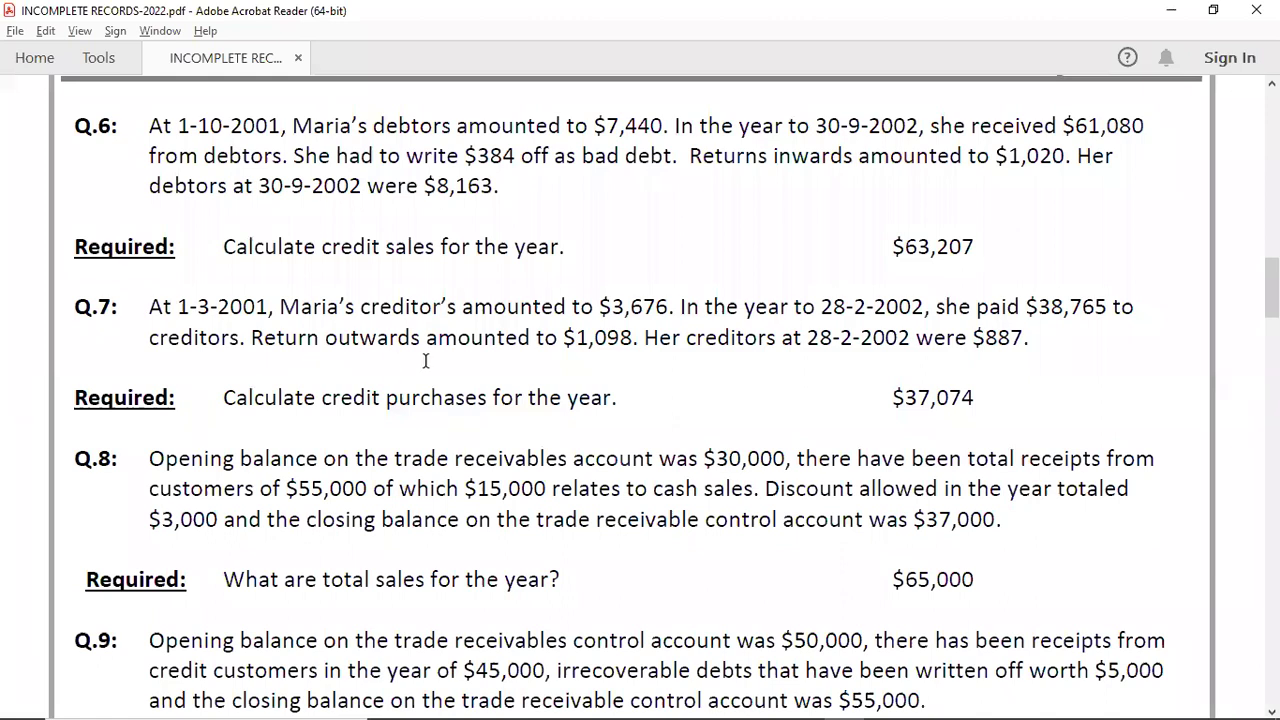
{"action": "key", "text": "alt+Tab"}
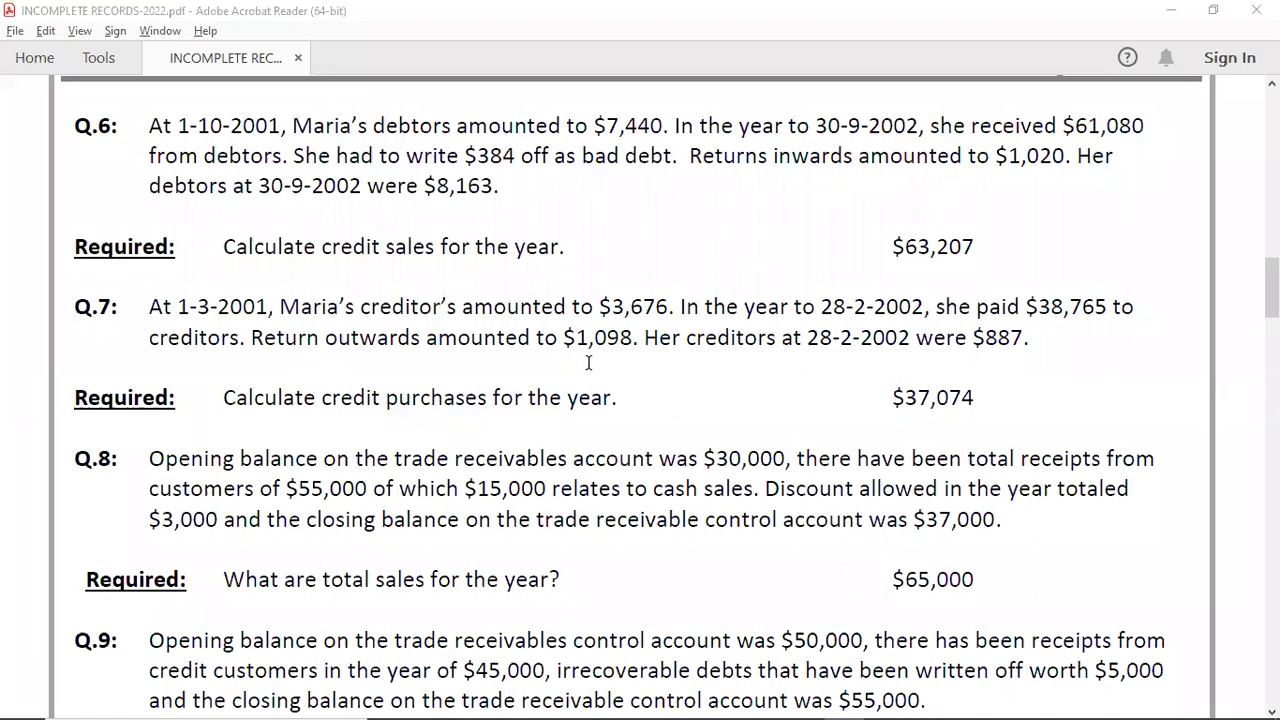
{"action": "key", "text": "Right"}
{"action": "type", "text": "1098"}
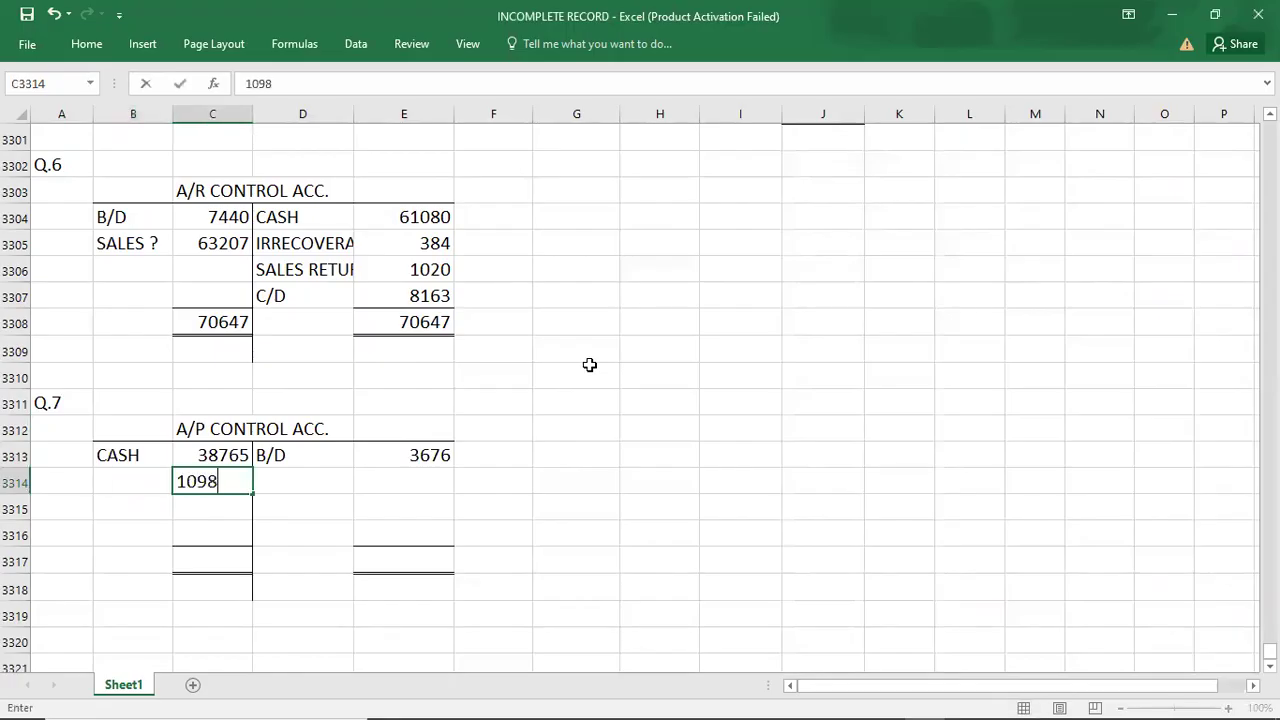
{"action": "key", "text": "Left"}
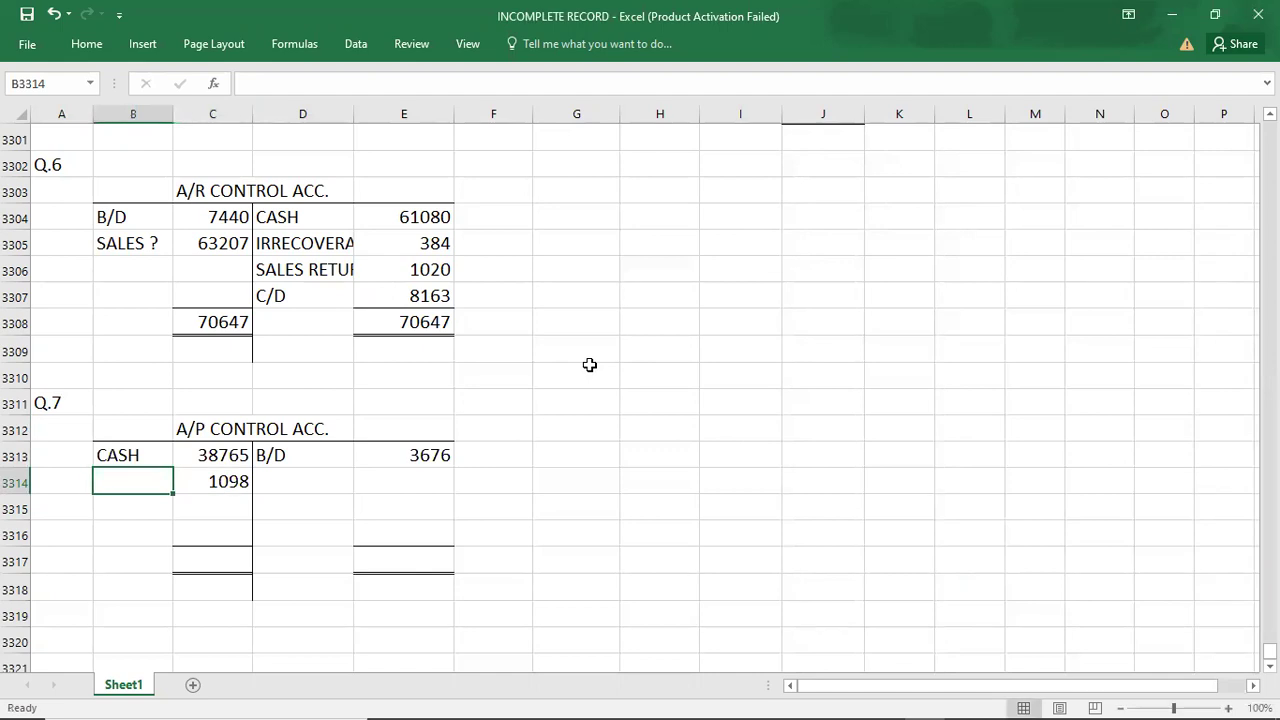
{"action": "type", "text": "PURCA"}
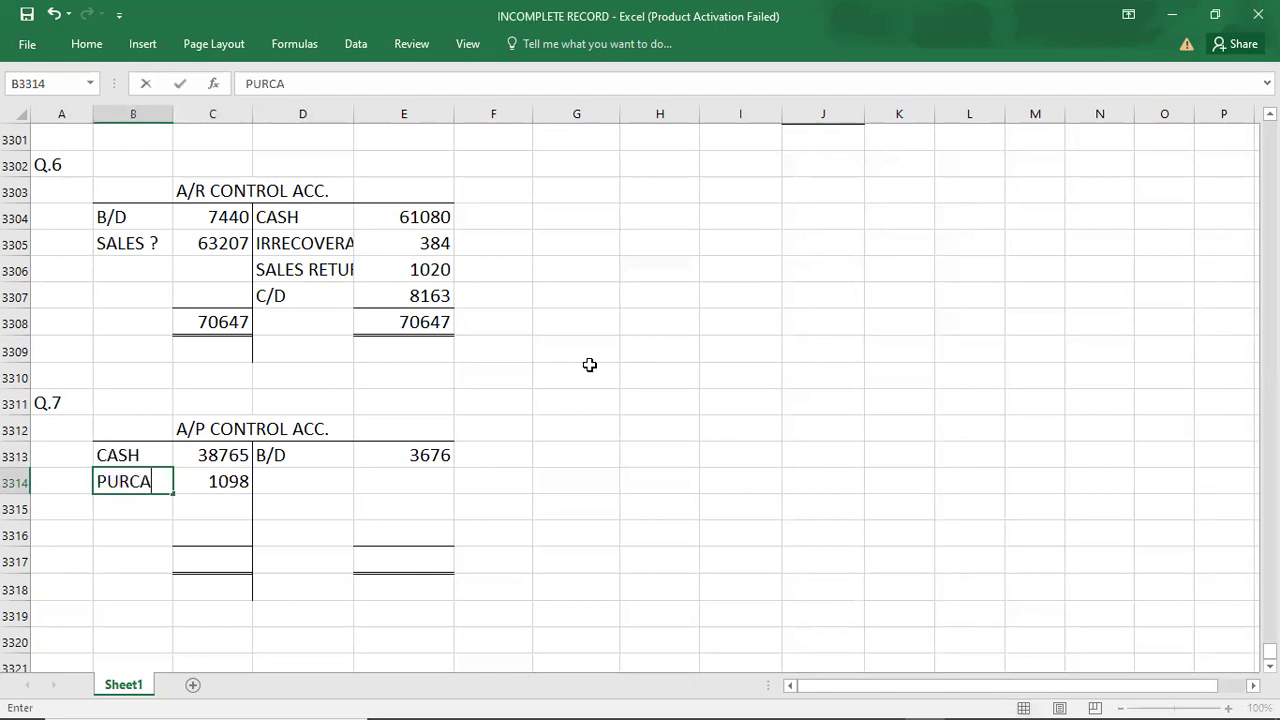
{"action": "key", "text": "BackSpace"}
{"action": "type", "text": "HASE RETURN"}
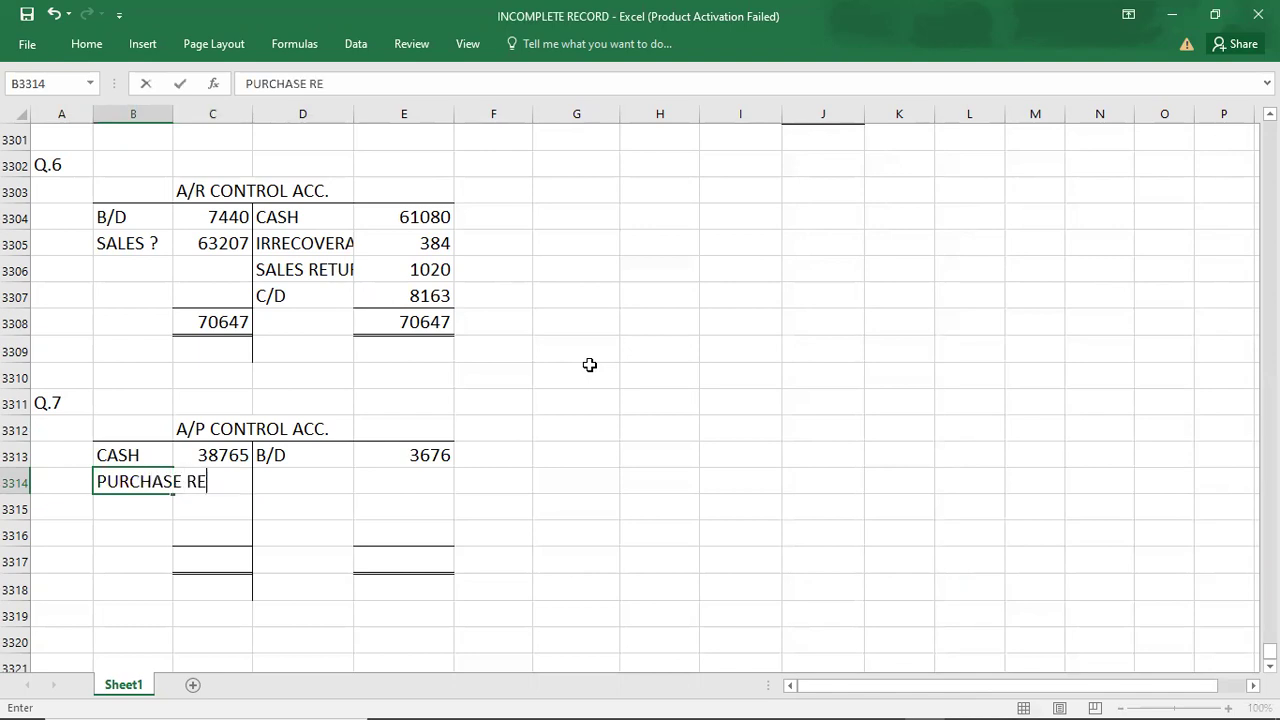
{"action": "key", "text": "Tab"}
{"action": "type", "text": "1098"}
{"action": "key", "text": "Return"}
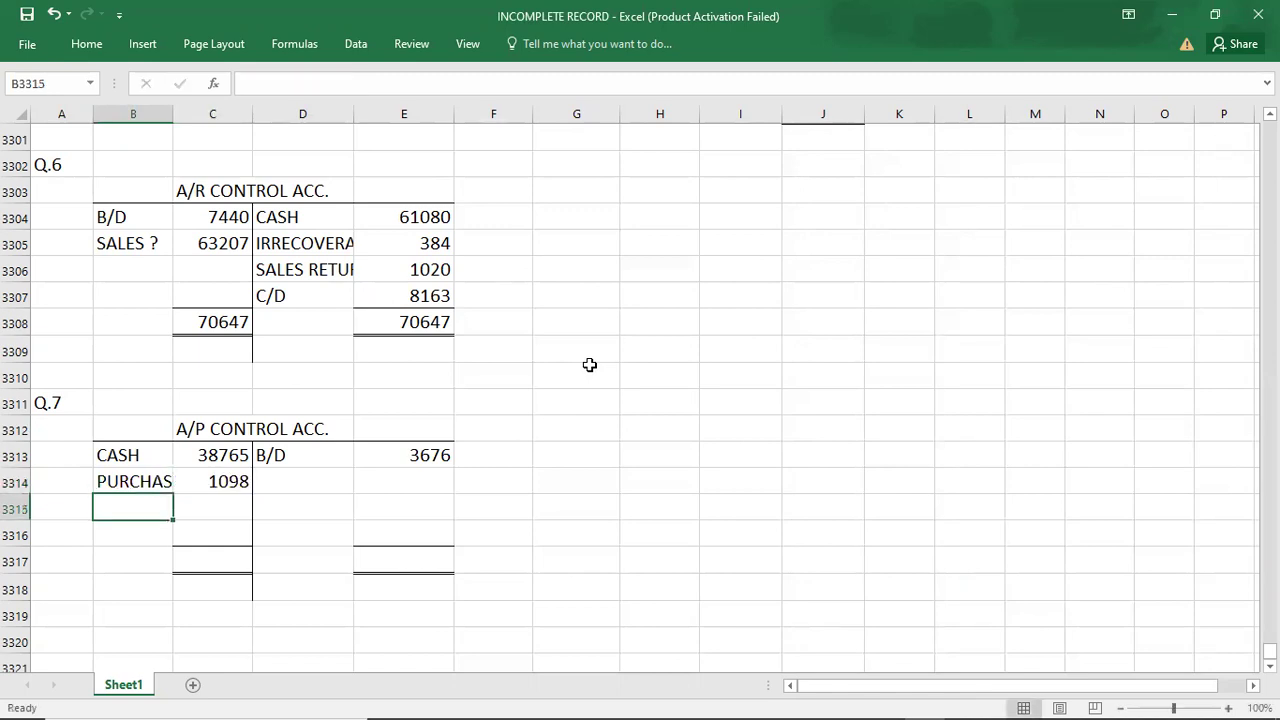
- Check the closing creditors in the PDF and record C/D with 887 in row 3315 on the account's debit side
{"action": "key", "text": "alt+Tab"}
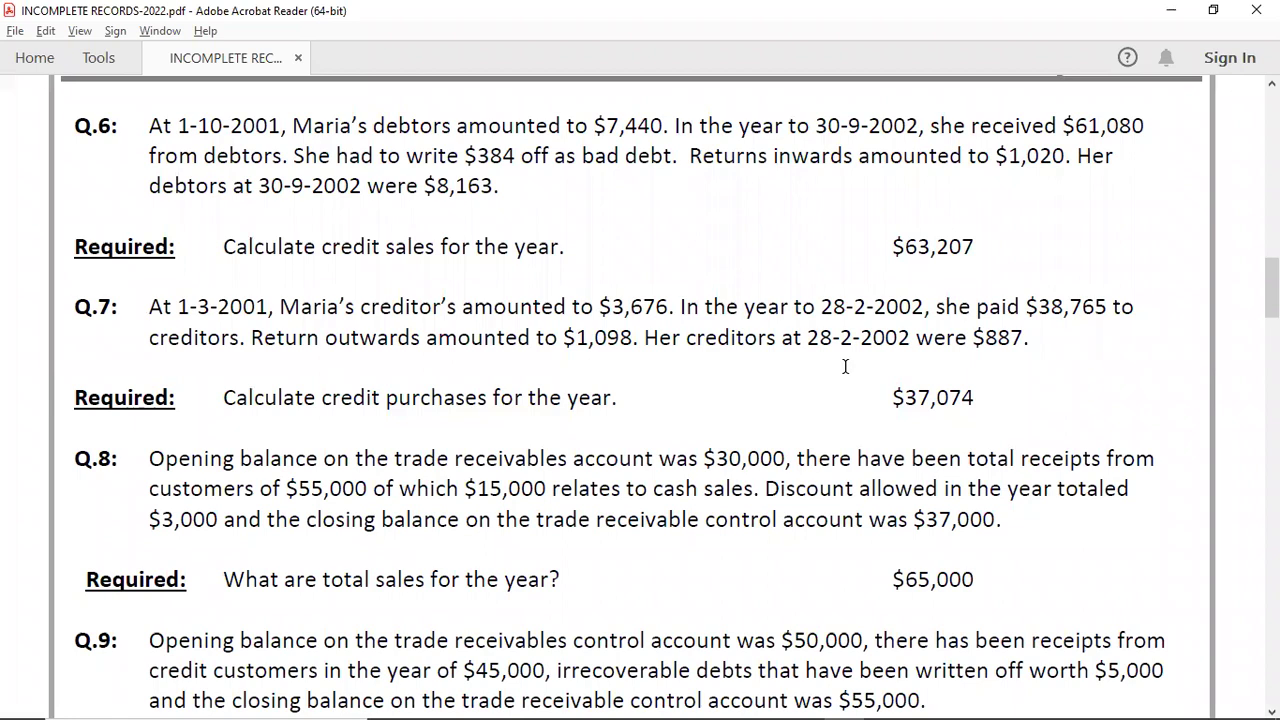
{"action": "key", "text": "alt+Tab"}
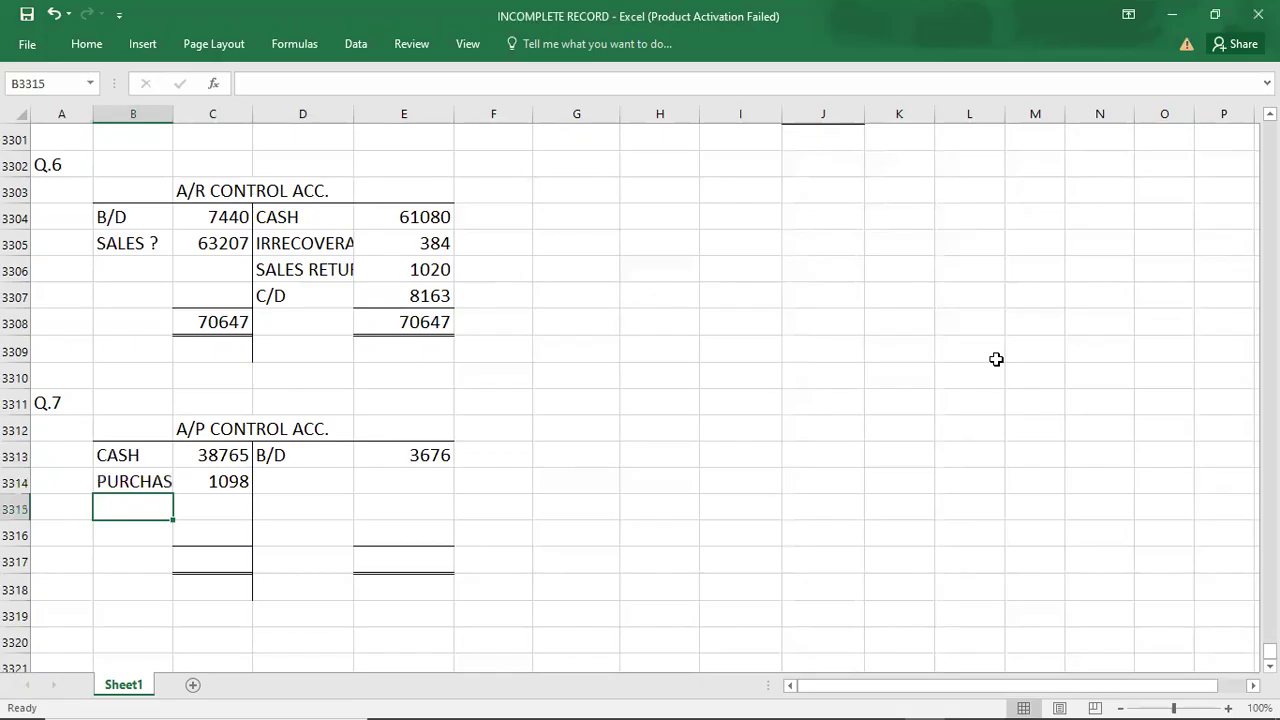
{"action": "type", "text": "C/D"}
{"action": "key", "text": "Tab"}
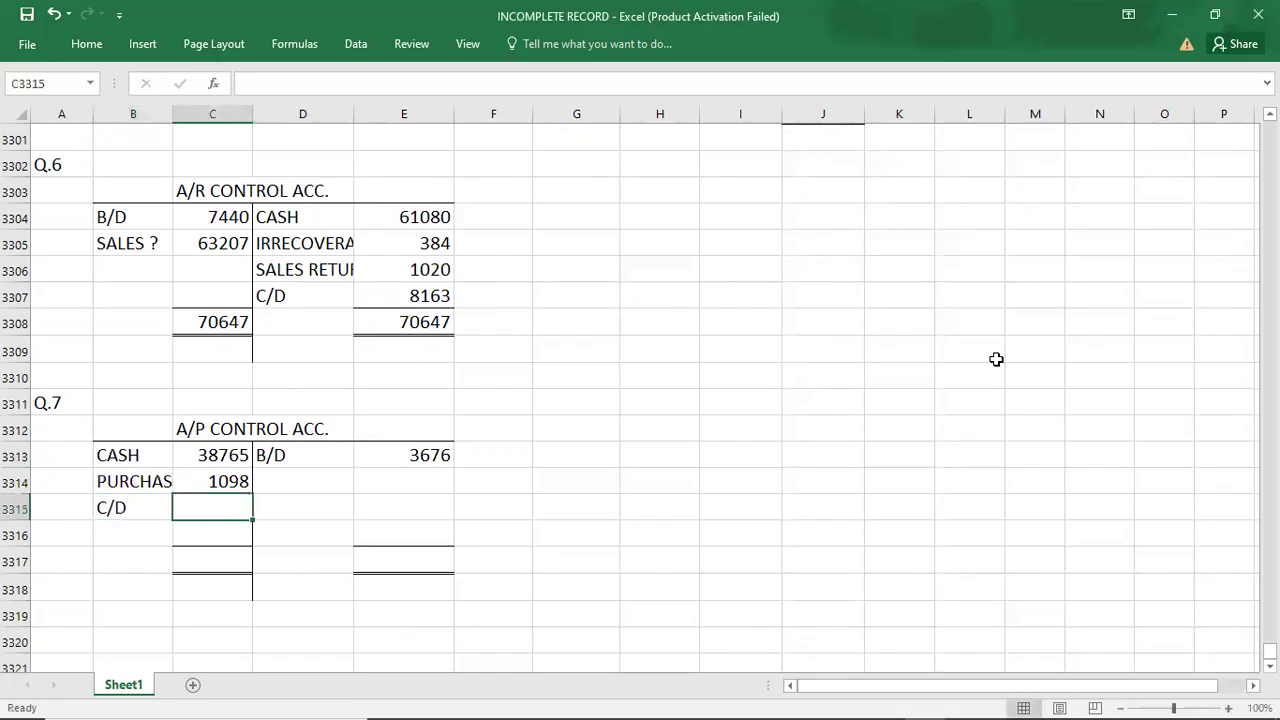
{"action": "key", "text": "alt+Tab"}
{"action": "key", "text": "alt+Tab"}
{"action": "type", "text": "887"}
{"action": "key", "text": "Return"}
- Label the missing credit entry "PURCHASES ?" in D3314 and widen column D to fit the label
{"action": "key", "text": "Down"}
{"action": "key", "text": "Down"}
{"action": "key", "text": "Down"}
{"action": "key", "text": "Down"}
{"action": "key", "text": "Down"}
{"action": "key", "text": "Down"}
{"action": "key", "text": "Down"}
{"action": "key", "text": "Down"}
{"action": "key", "text": "Down"}
{"action": "key", "text": "Down"}
{"action": "key", "text": "Down"}
{"action": "key", "text": "Down"}
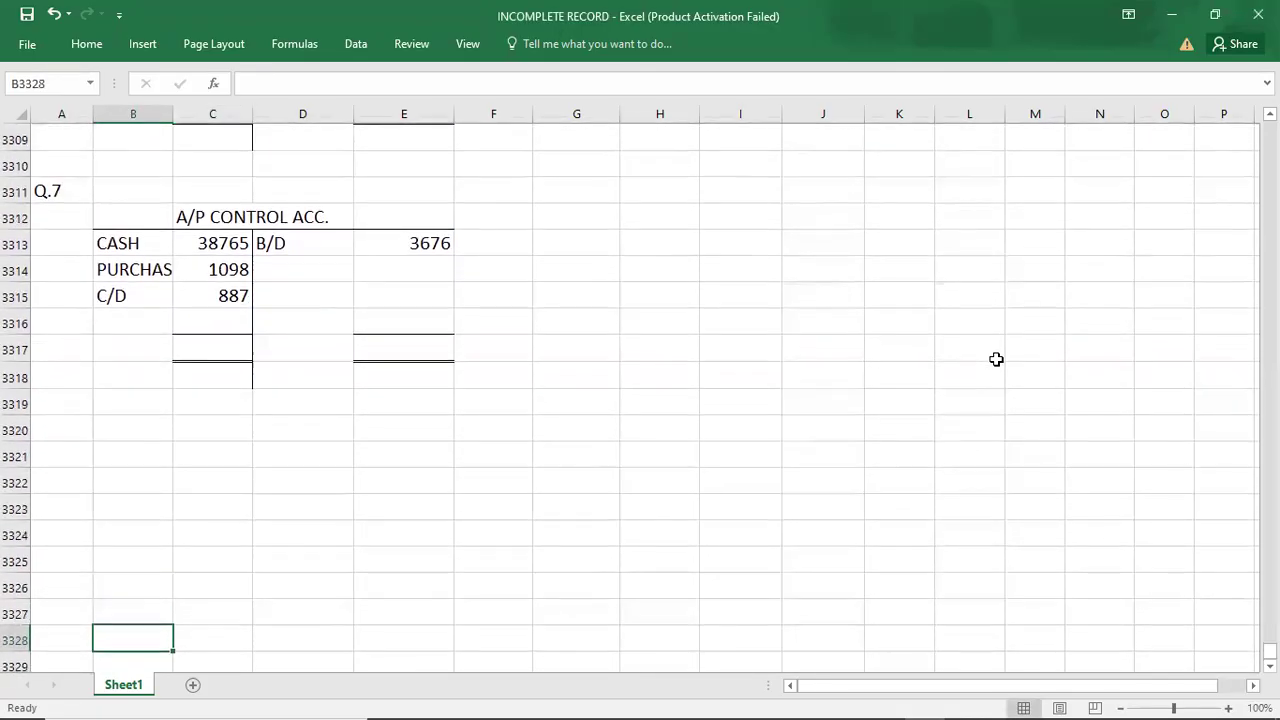
{"action": "left_click", "coordinate": [304, 276]}
{"action": "type", "text": "PURC"}
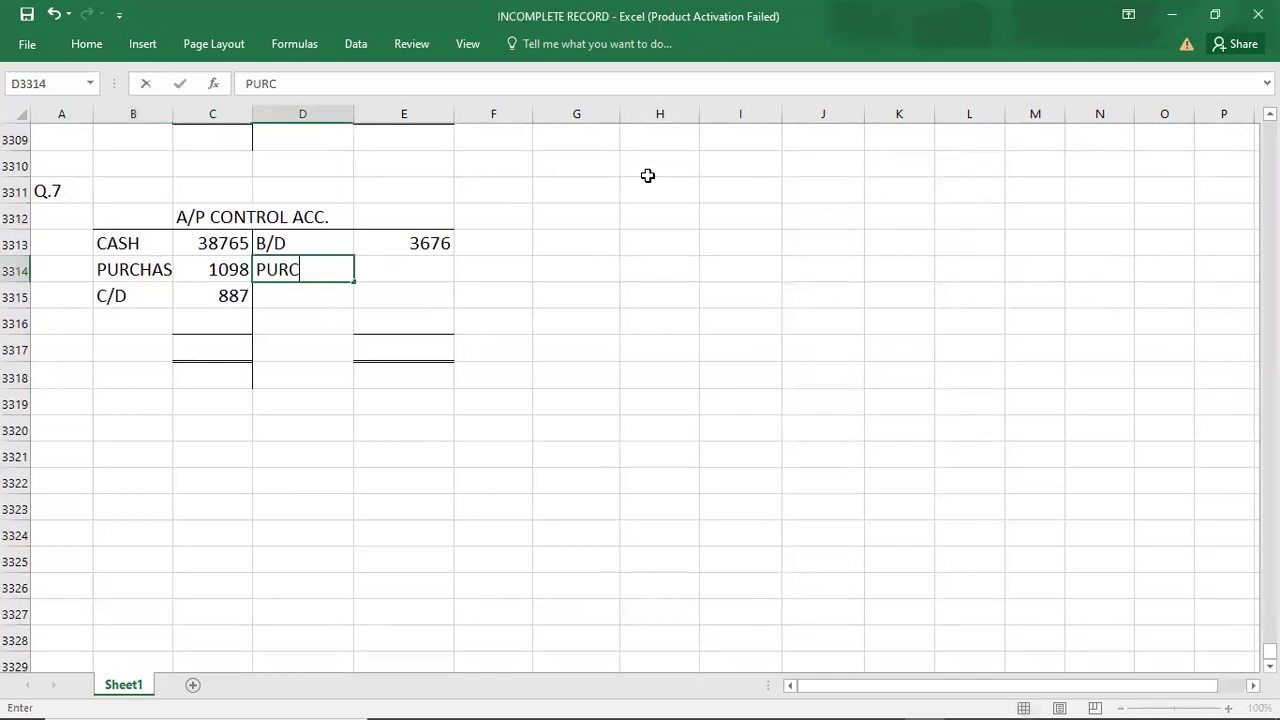
{"action": "type", "text": "HASES ?"}
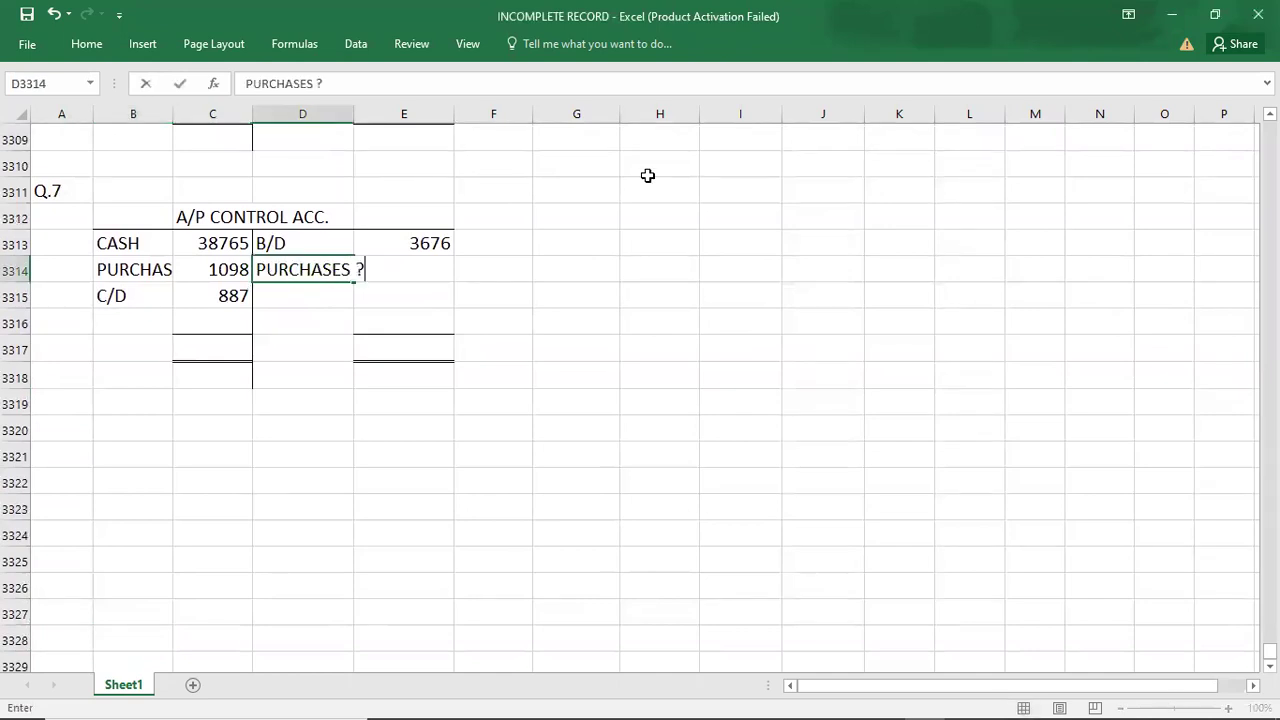
{"action": "key", "text": "Return"}
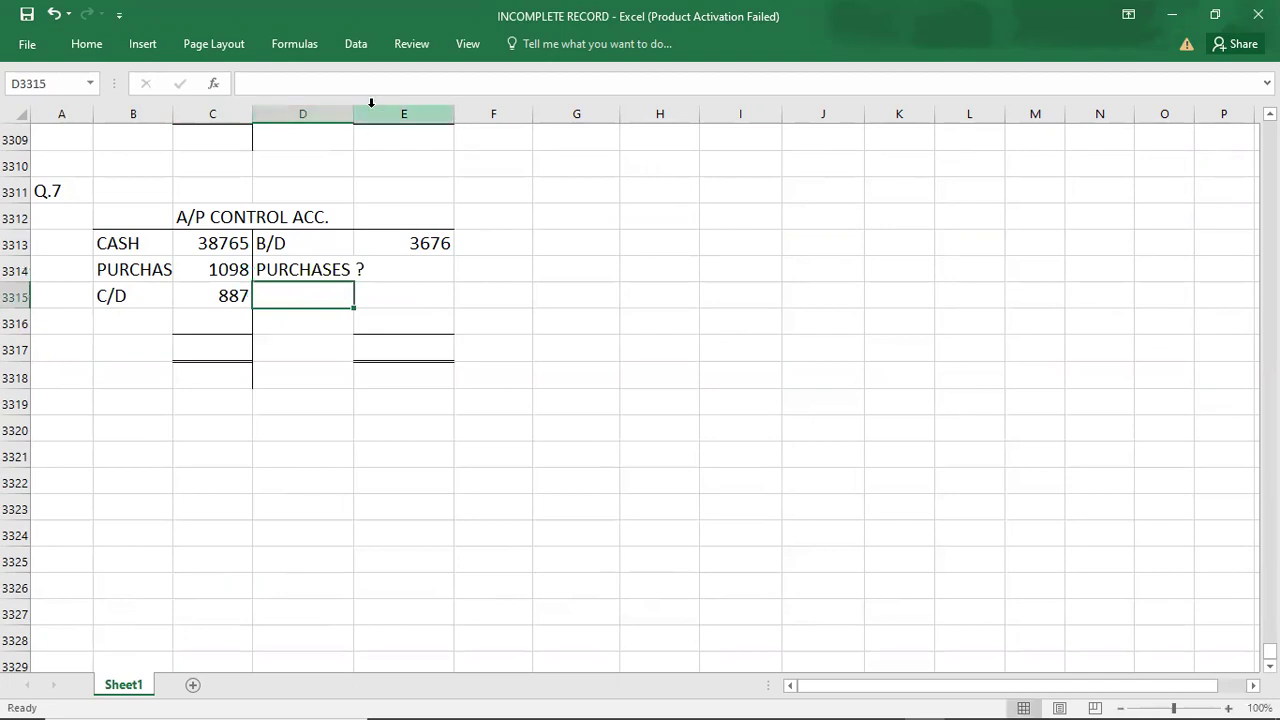
{"action": "left_click_drag", "start_coordinate": [353, 122], "coordinate": [367, 122]}
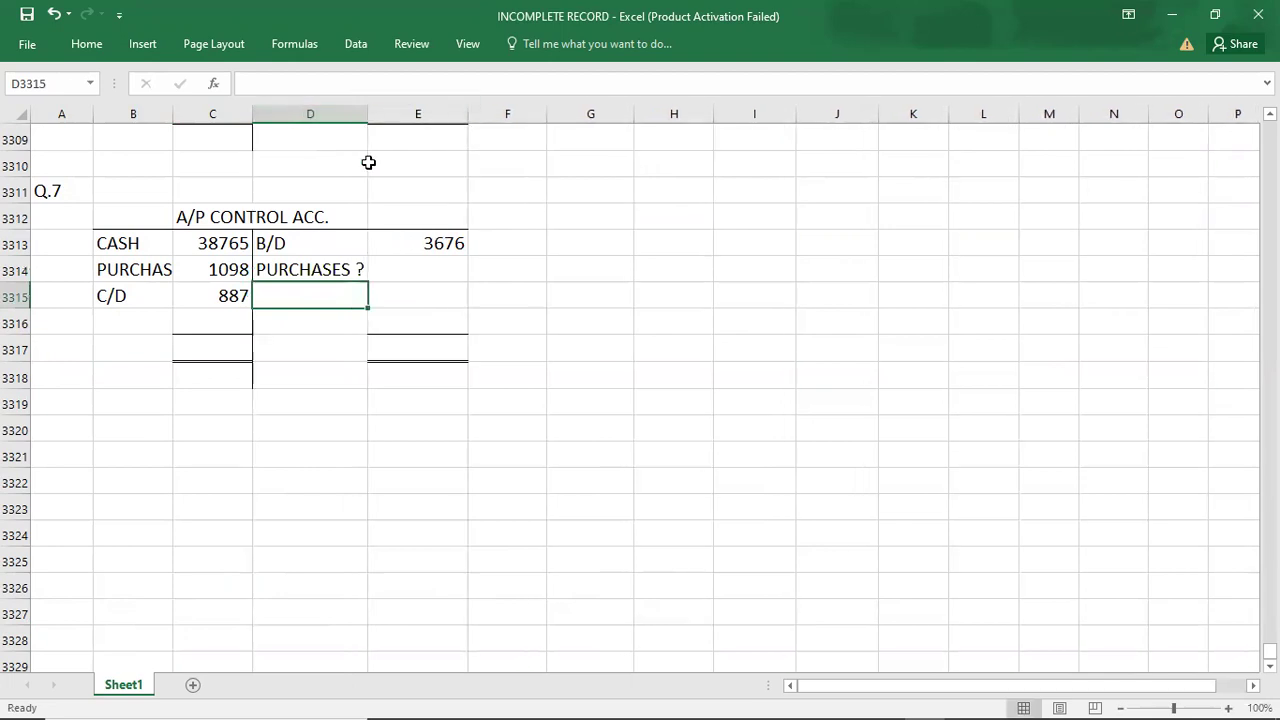
- Sum the debit entries in C3313:C3315 and enter 40750 as the debit total in C3317
{"action": "left_click_drag", "start_coordinate": [209, 294], "coordinate": [244, 415]}
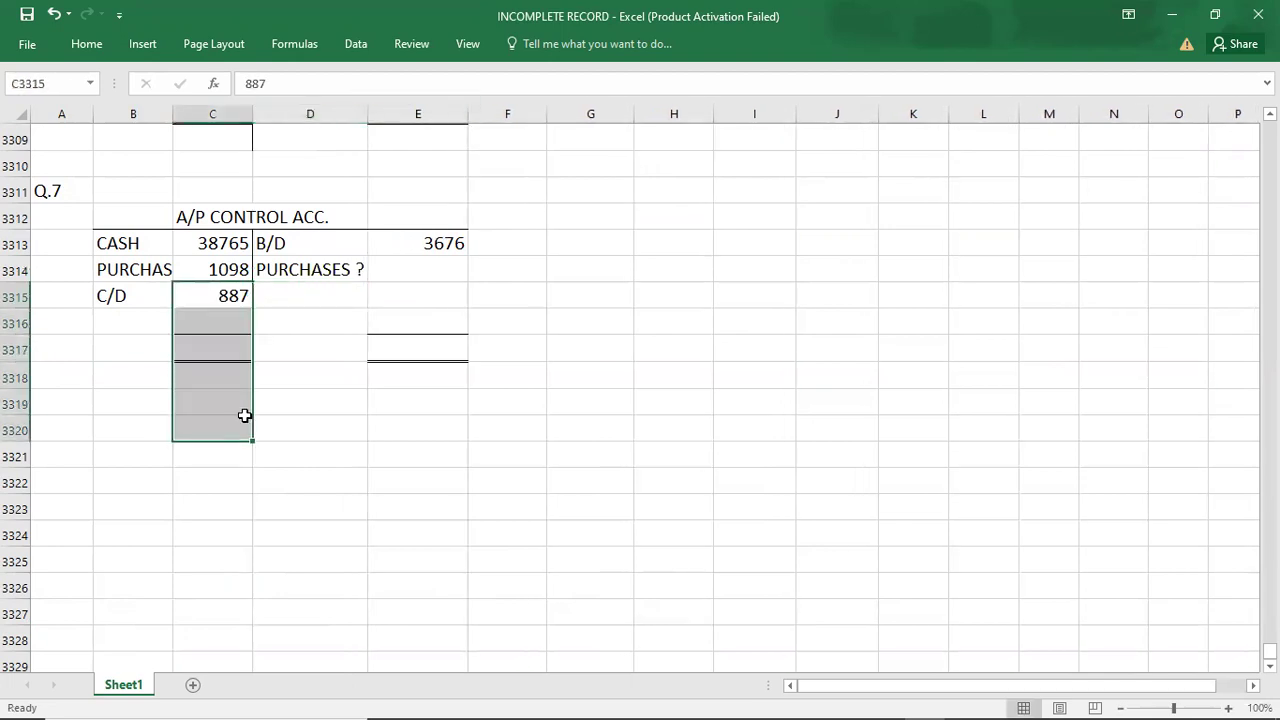
{"action": "key", "text": "shift+Up"}
{"action": "key", "text": "shift+Up"}
{"action": "key", "text": "shift+Up"}
{"action": "key", "text": "shift+Up"}
{"action": "key", "text": "shift+Up"}
{"action": "key", "text": "Up"}
{"action": "key", "text": "Down"}
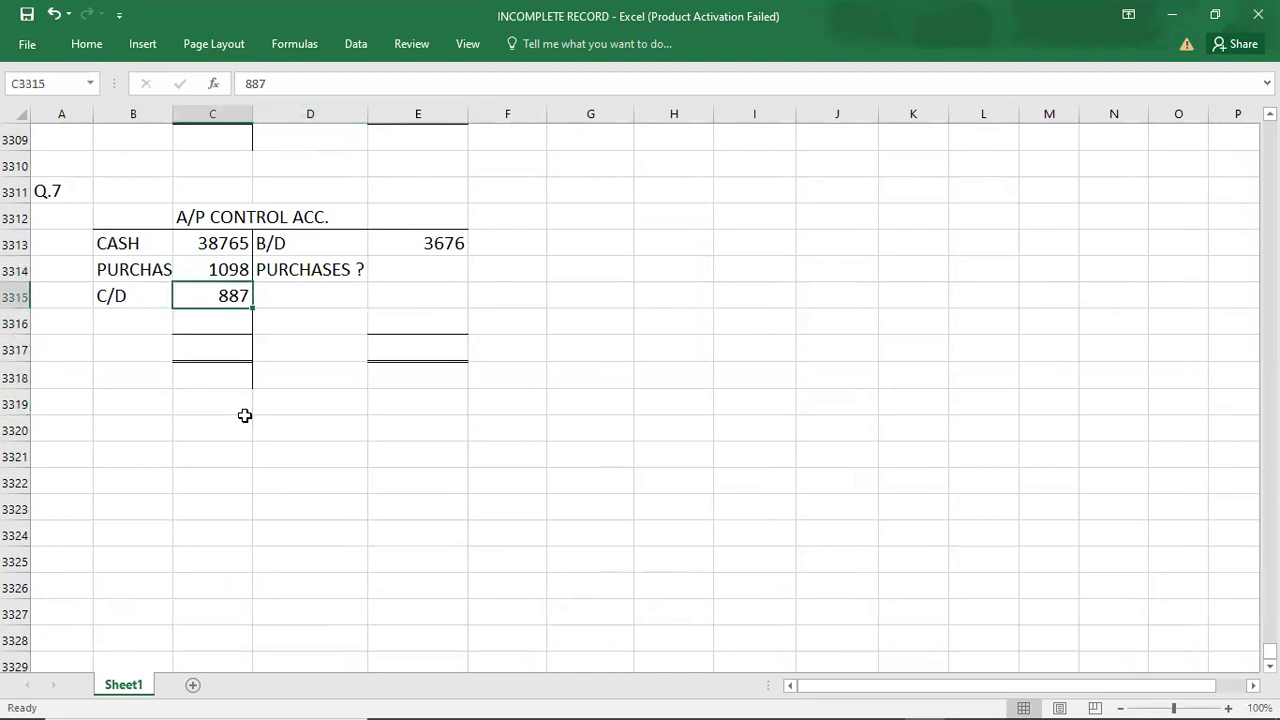
{"action": "key", "text": "shift+Up"}
{"action": "key", "text": "shift+Up"}
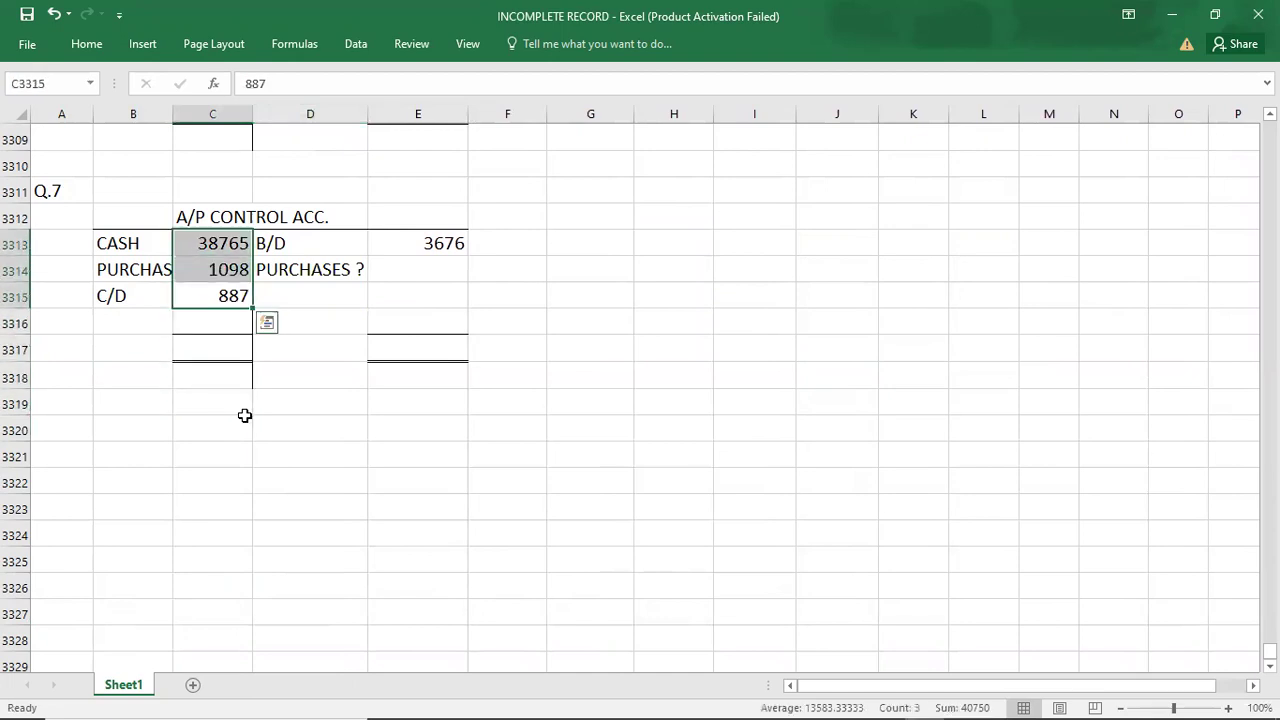
{"action": "key", "text": "Down"}
{"action": "key", "text": "Down"}
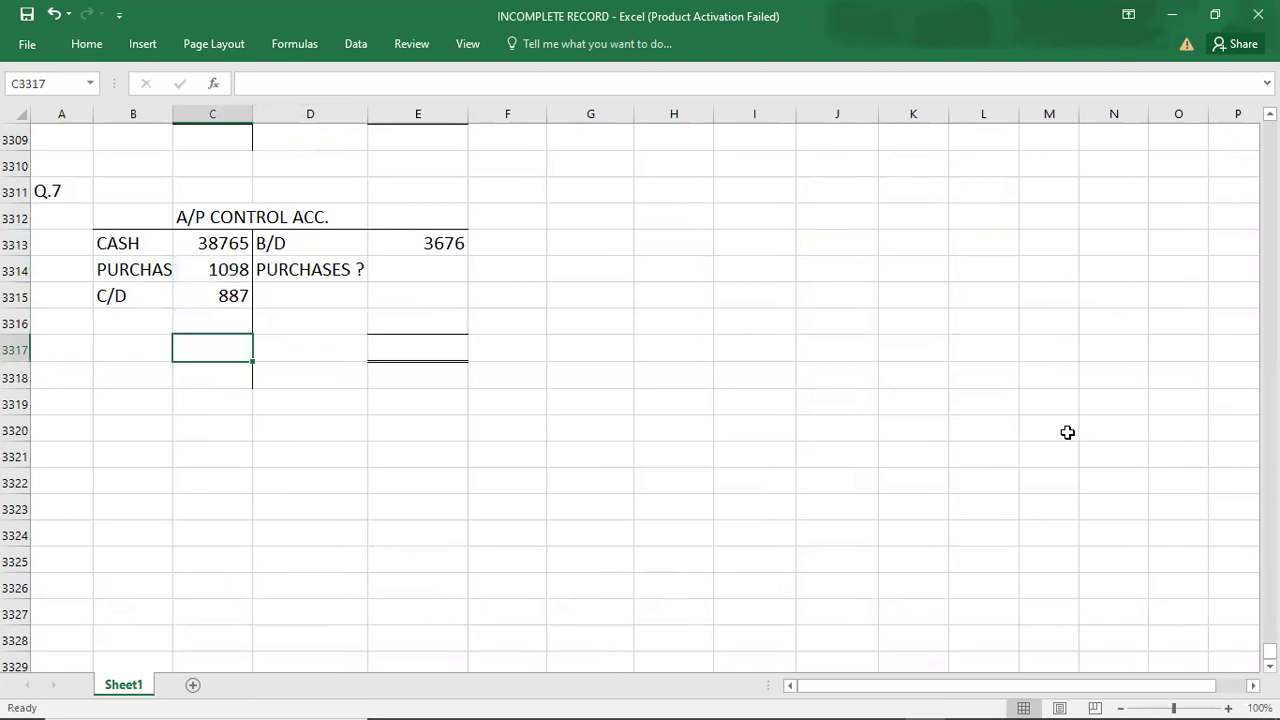
{"action": "type", "text": "40750"}
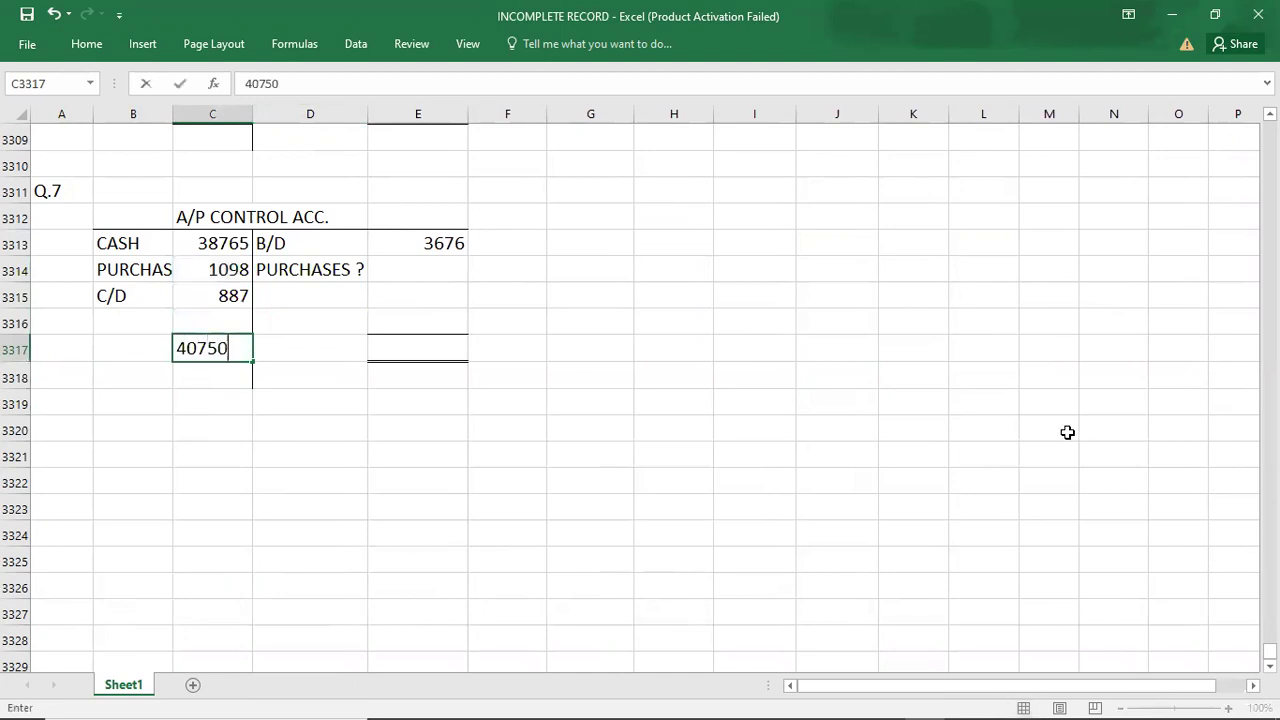
- Enter 40750 as the matching credit total in E3317
{"action": "key", "text": "Tab"}
{"action": "key", "text": "Tab"}
{"action": "type", "text": "40750"}
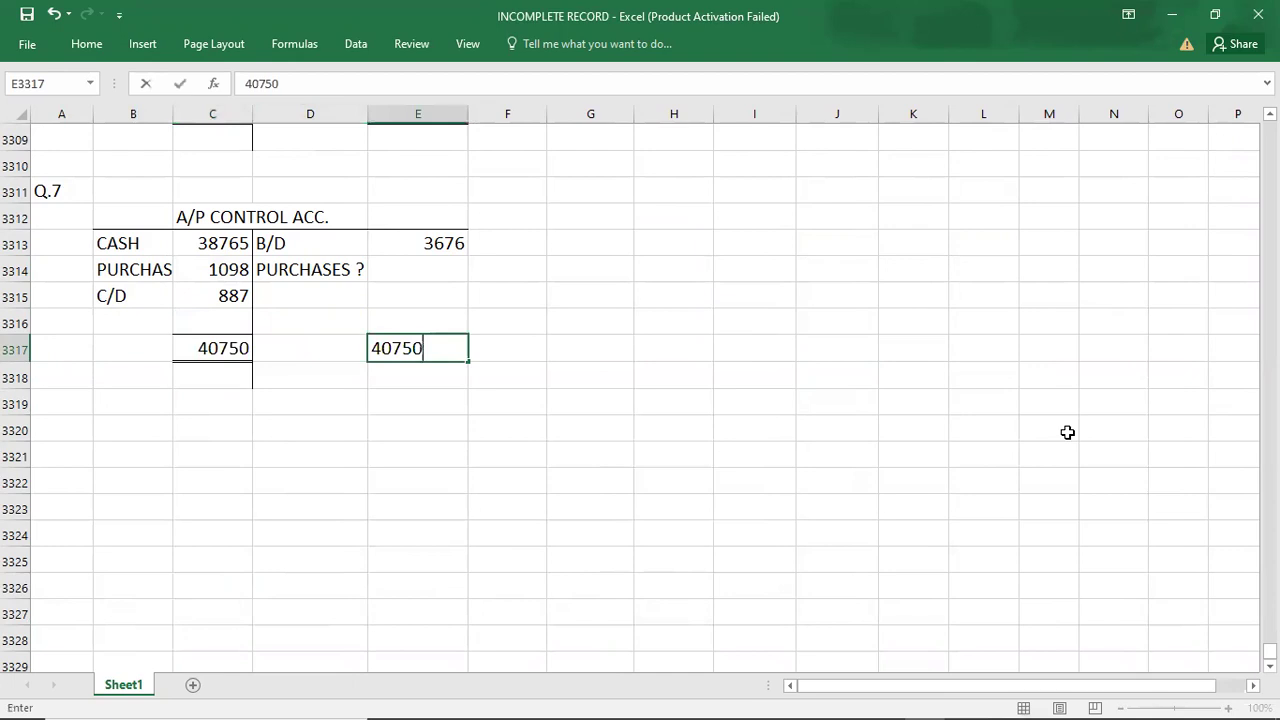
{"action": "key", "text": "Up"}
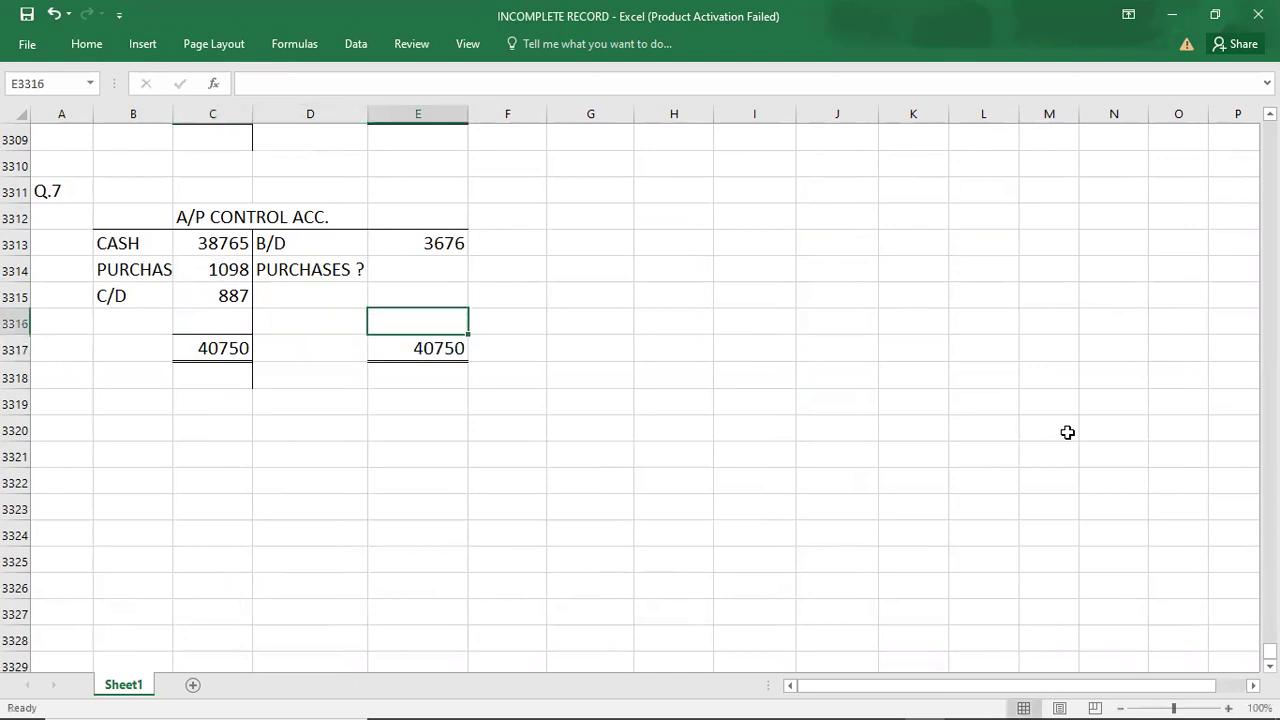
- Enter the balancing credit purchases figure 37074 beside "PURCHASES ?" in E3314
{"action": "key", "text": "Up"}
{"action": "key", "text": "Up"}
{"action": "type", "text": "37"}
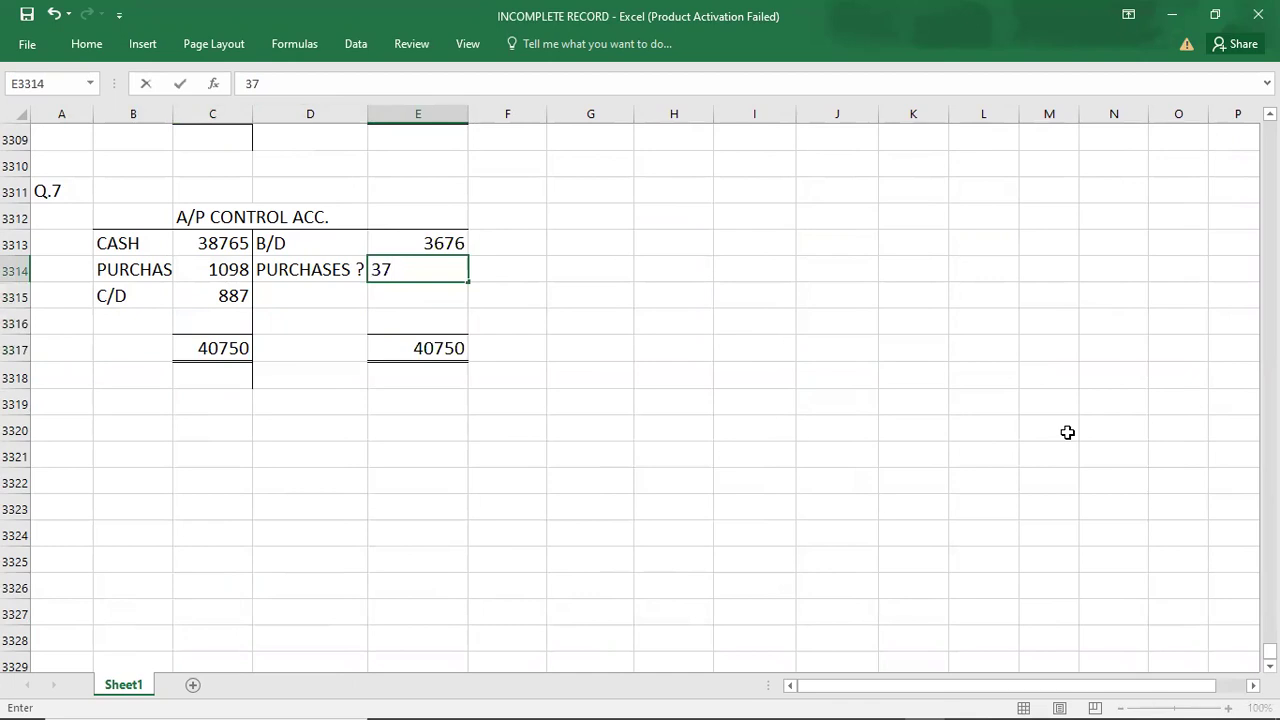
{"action": "type", "text": "074"}
{"action": "key", "text": "Return"}
{"action": "key", "text": "Down"}
{"action": "key", "text": "Down"}
{"action": "key", "text": "Down"}
{"action": "key", "text": "Down"}
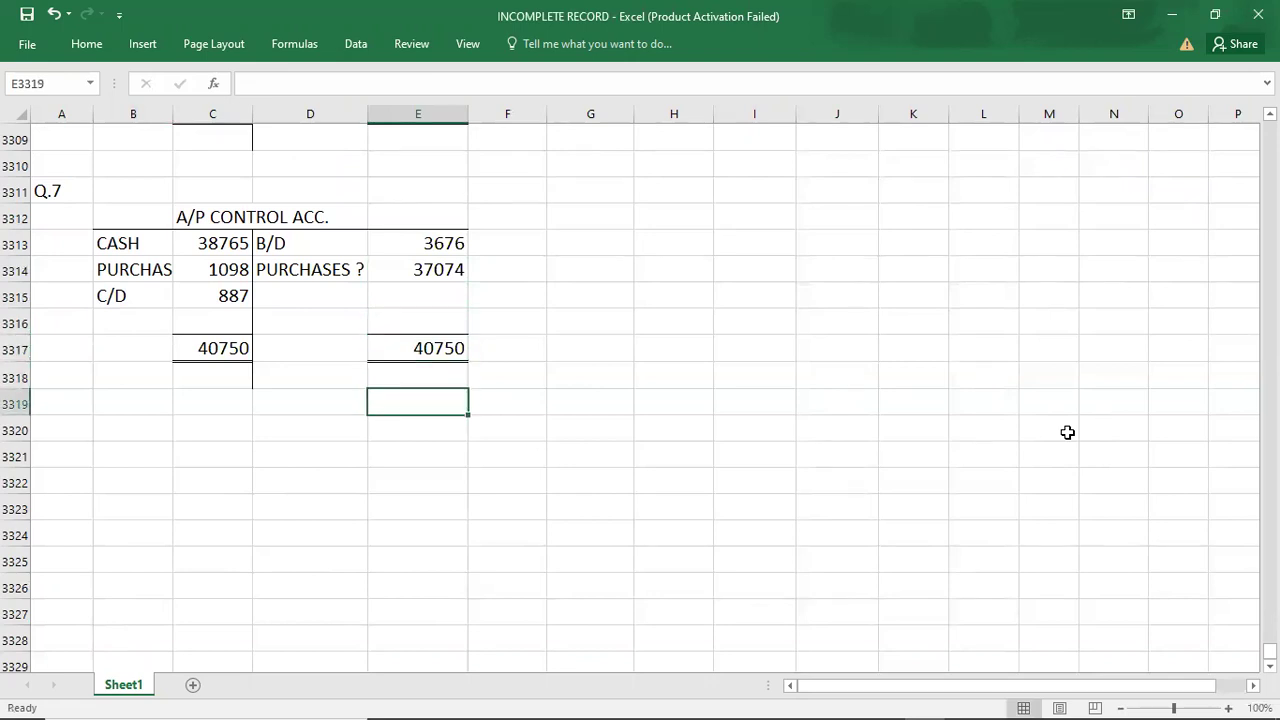
- Check the next question in the PDF and enter the heading Q.8 in A3320 below the finished account
{"action": "key", "text": "alt+Tab"}
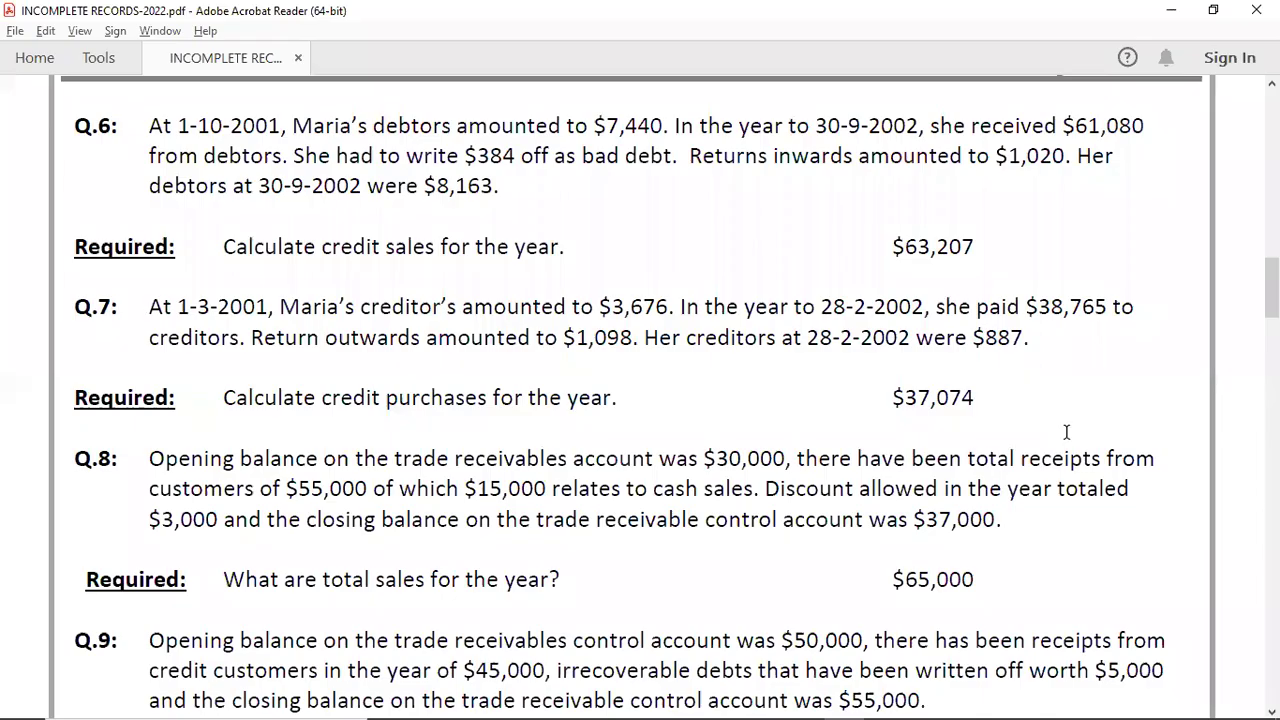
{"action": "key", "text": "alt+Tab"}
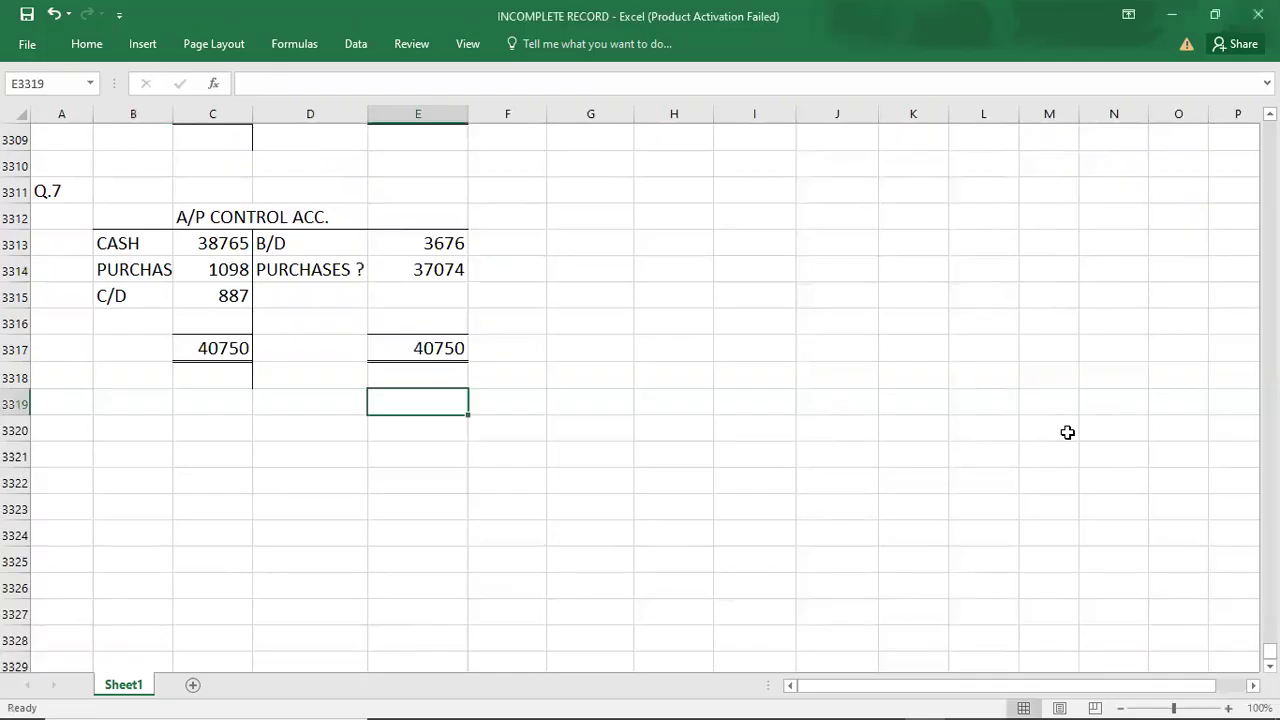
{"action": "left_click", "coordinate": [60, 432]}
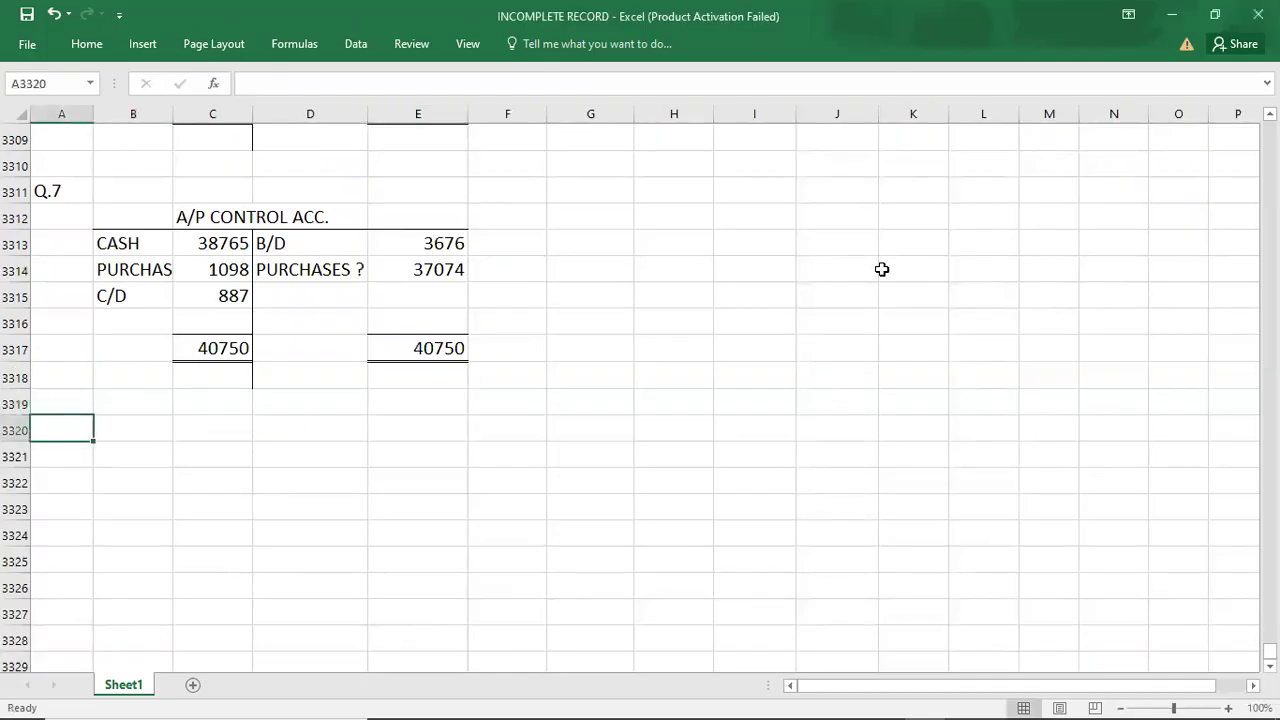
{"action": "type", "text": "Q."}
{"action": "key", "text": "Return"}
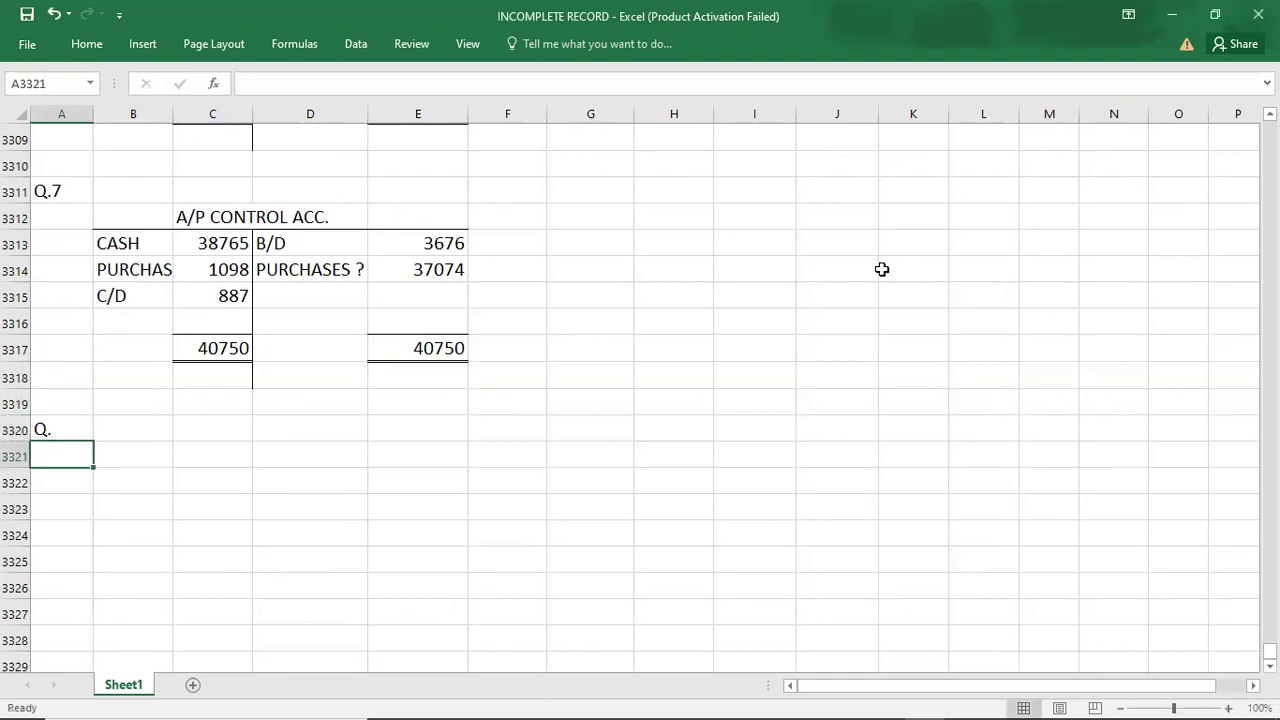
{"action": "key", "text": "F2"}
{"action": "type", "text": "8"}
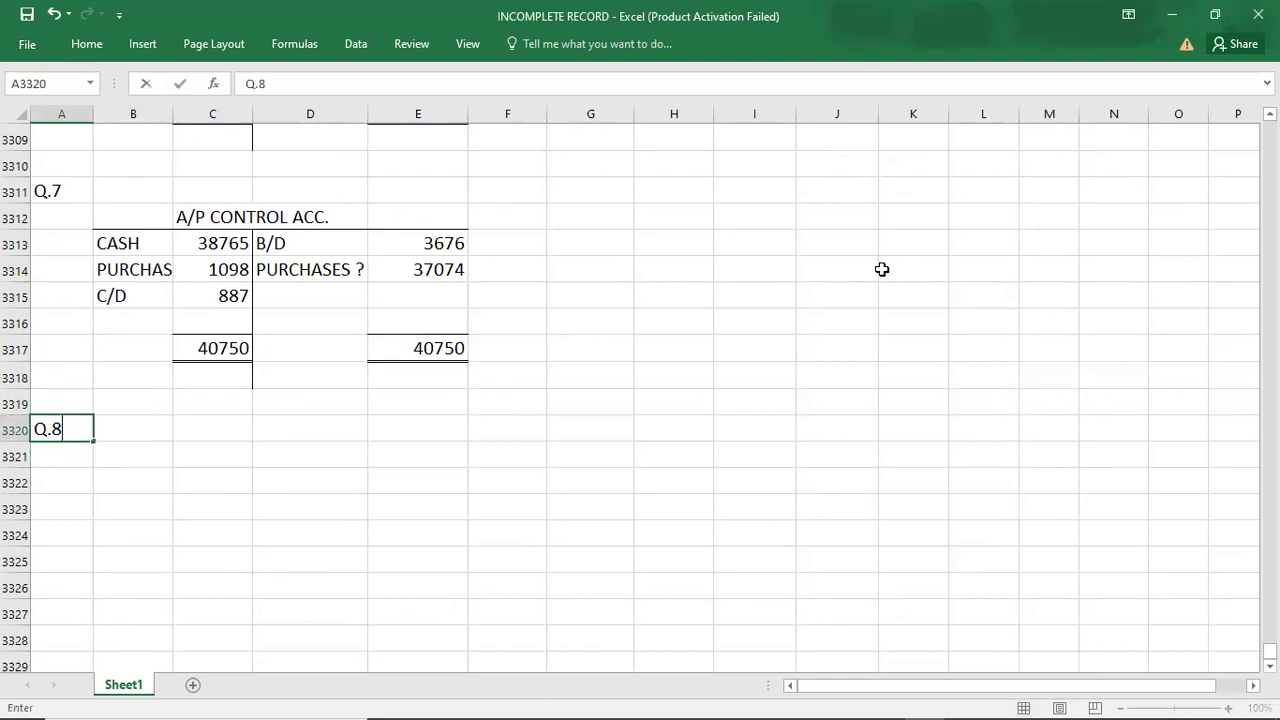
{"action": "key", "text": "Return"}
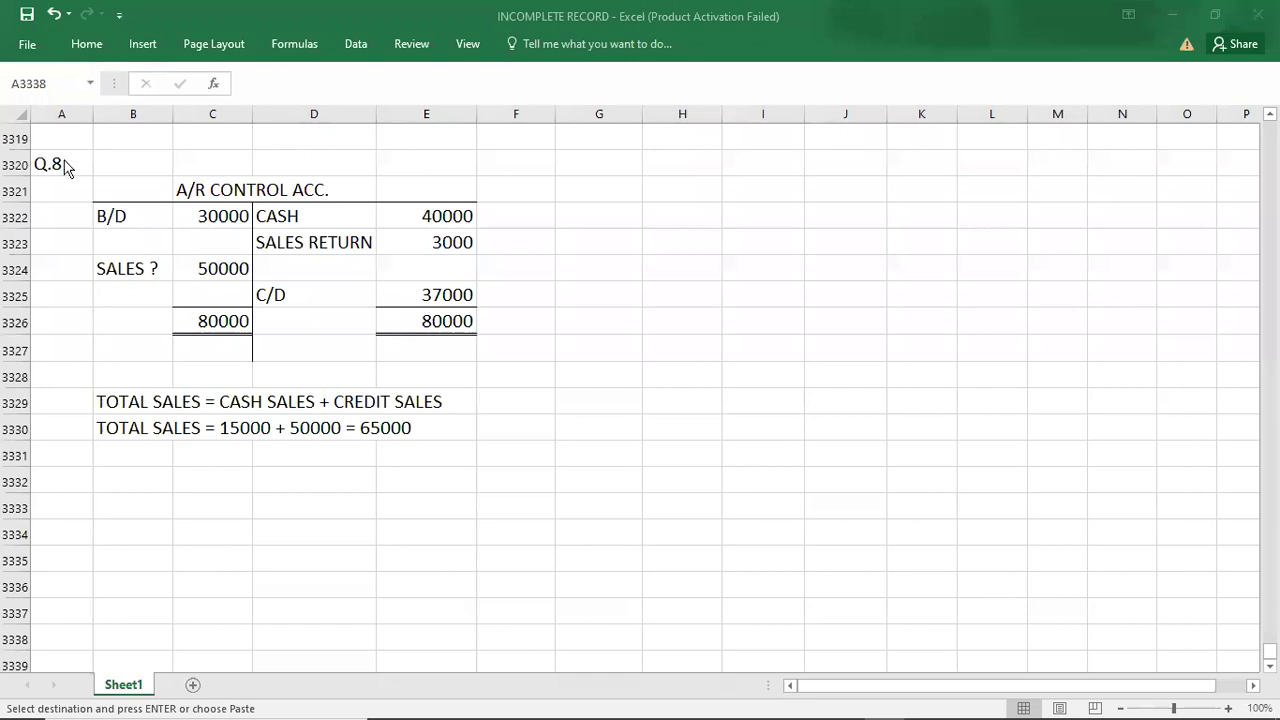
- Review the Q.8 A/R control account against the question in the PDF, covering the cash entry, both totals, opening balance and sales figure
{"action": "left_click", "coordinate": [62, 161]}
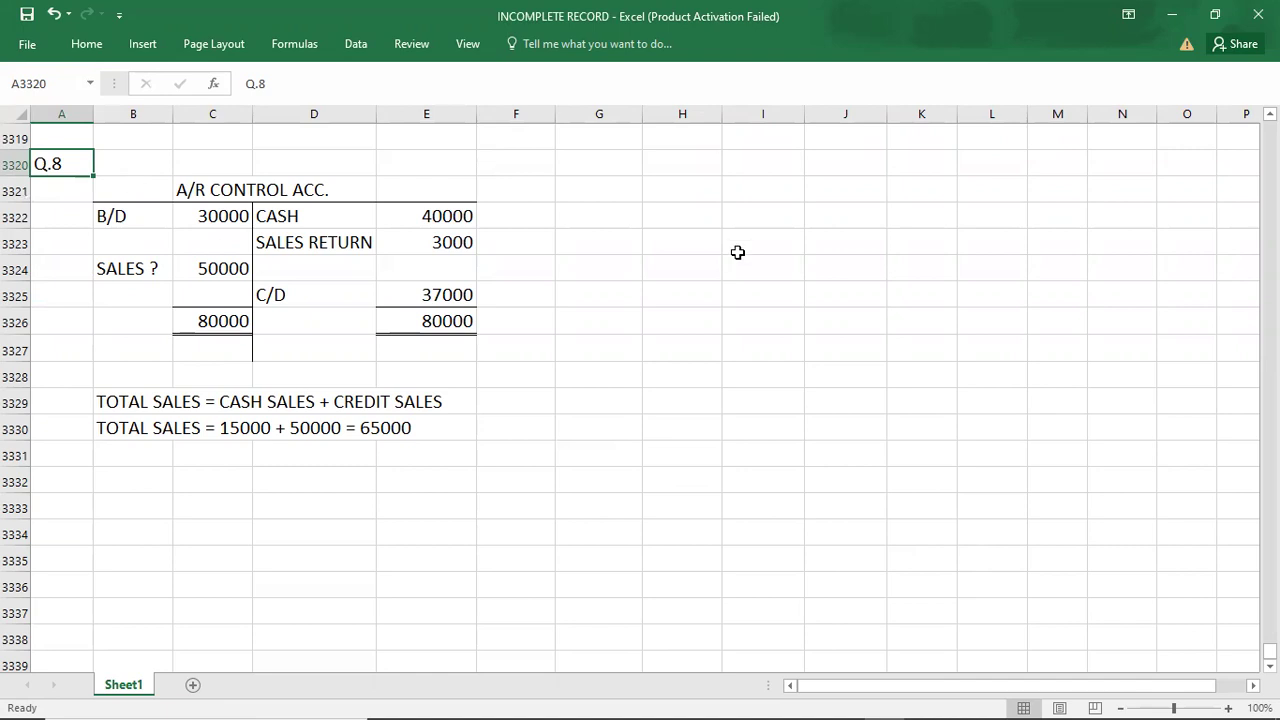
{"action": "key", "text": "alt+Tab"}
{"action": "key", "text": "alt+Tab"}
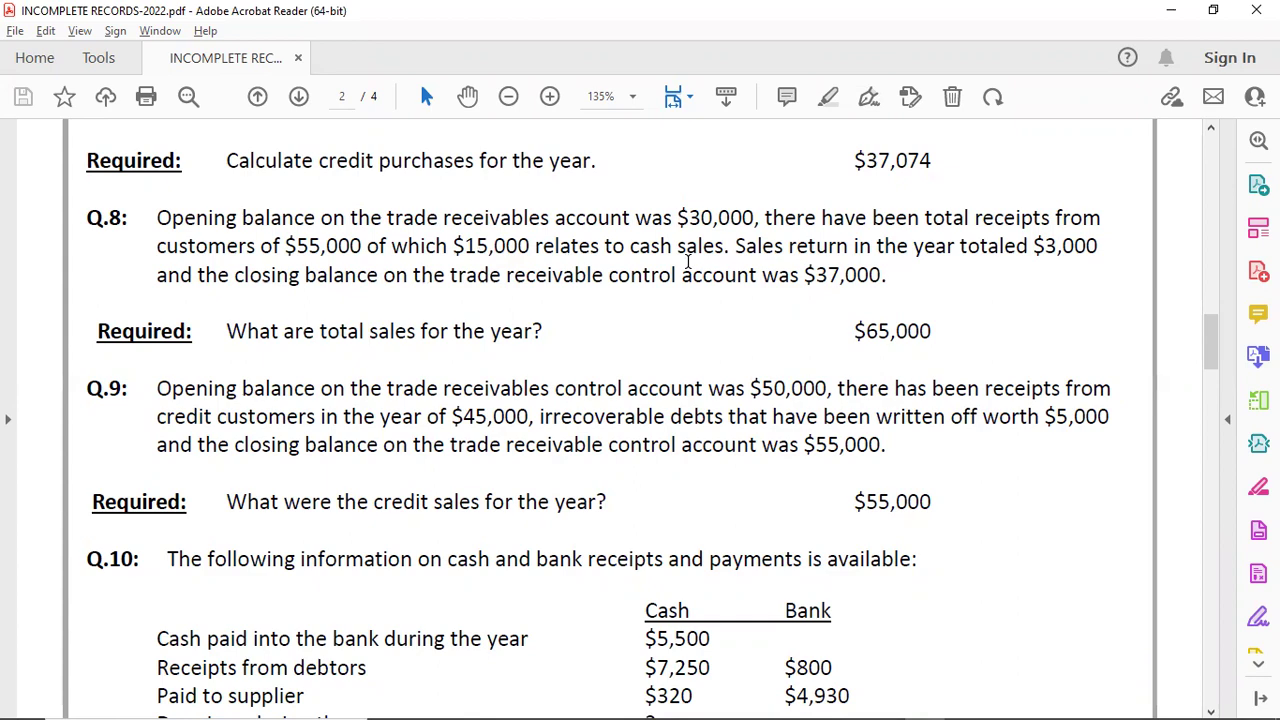
{"action": "key", "text": "alt+Tab"}
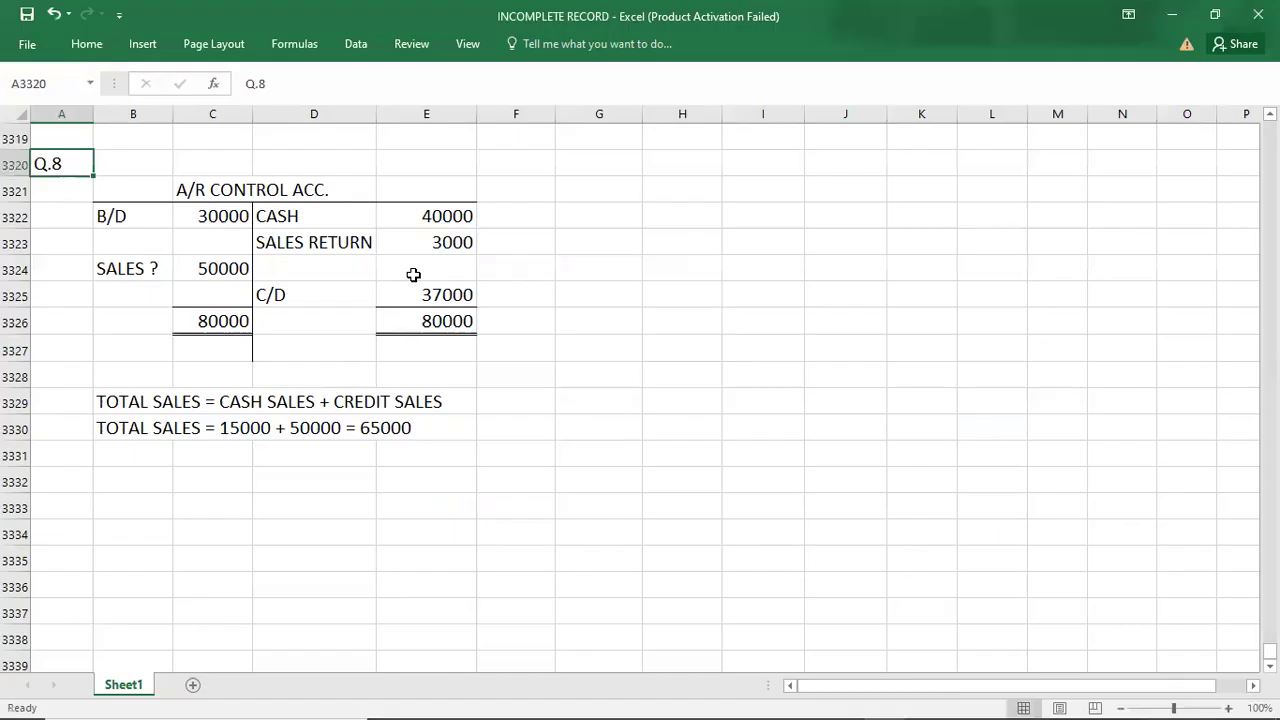
{"action": "left_click", "coordinate": [398, 222]}
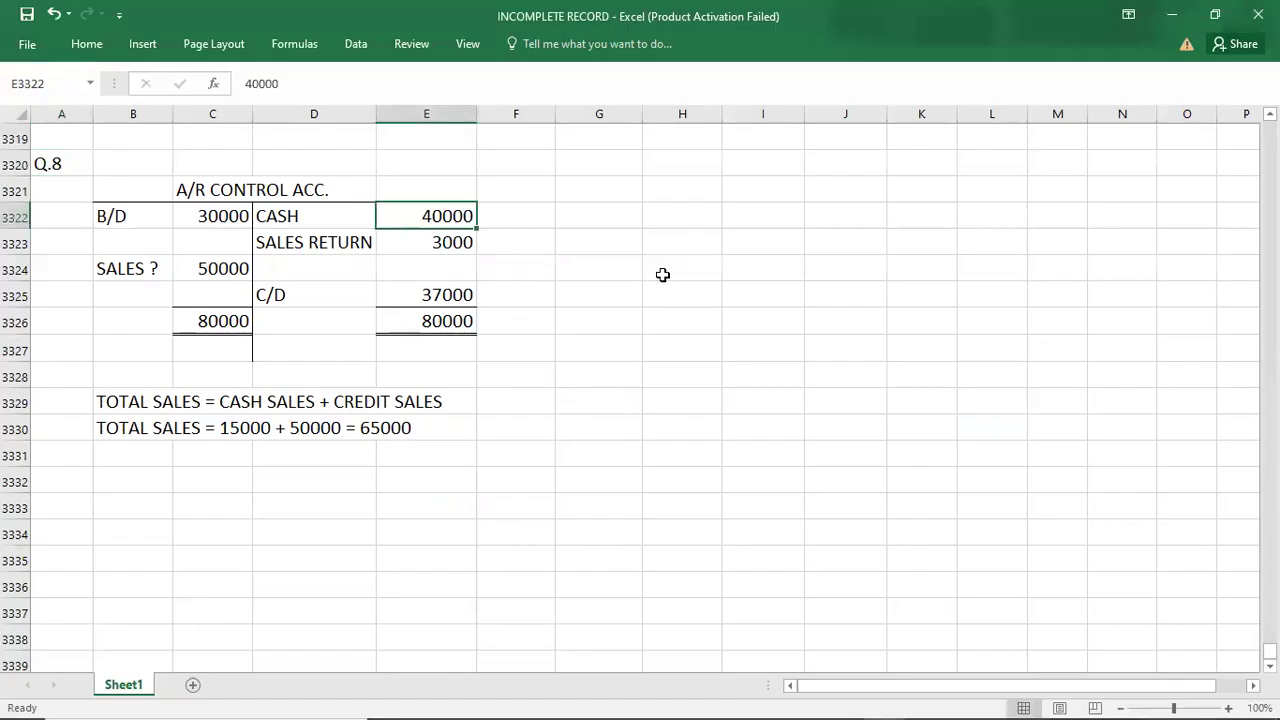
{"action": "left_click", "coordinate": [385, 325]}
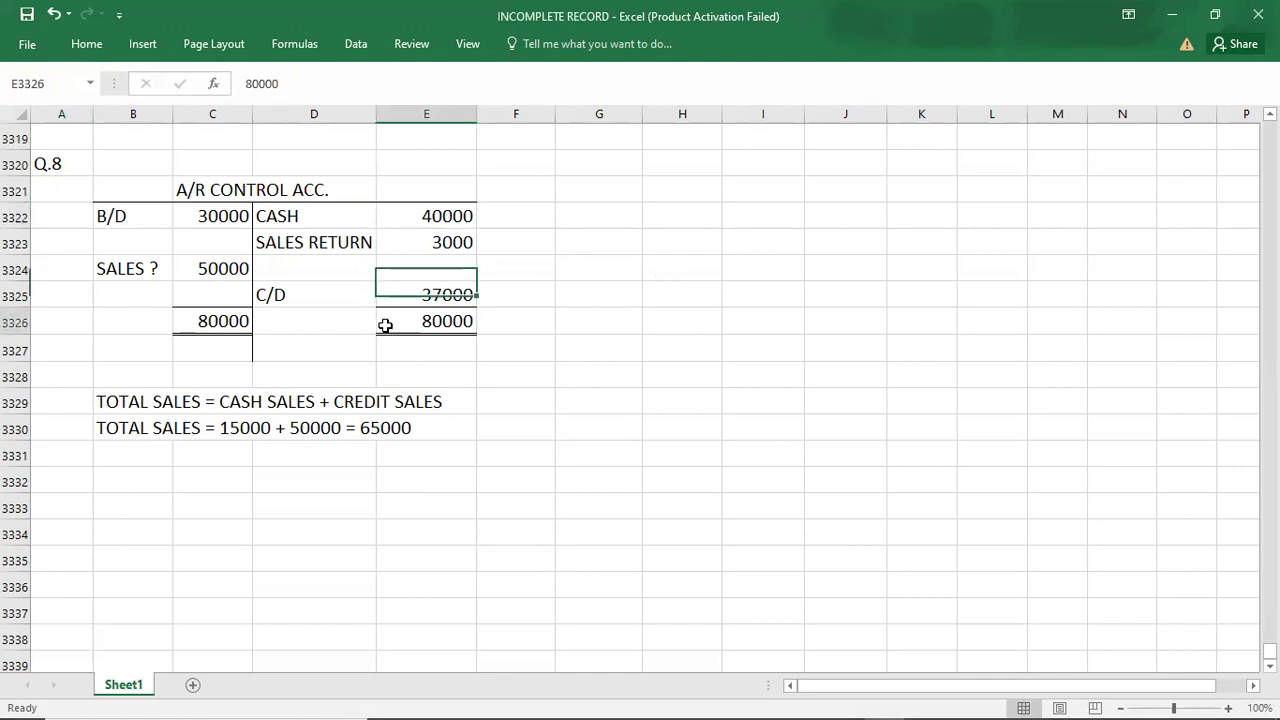
{"action": "left_click", "coordinate": [237, 324]}
{"action": "left_click", "coordinate": [196, 220]}
{"action": "left_click", "coordinate": [194, 268]}
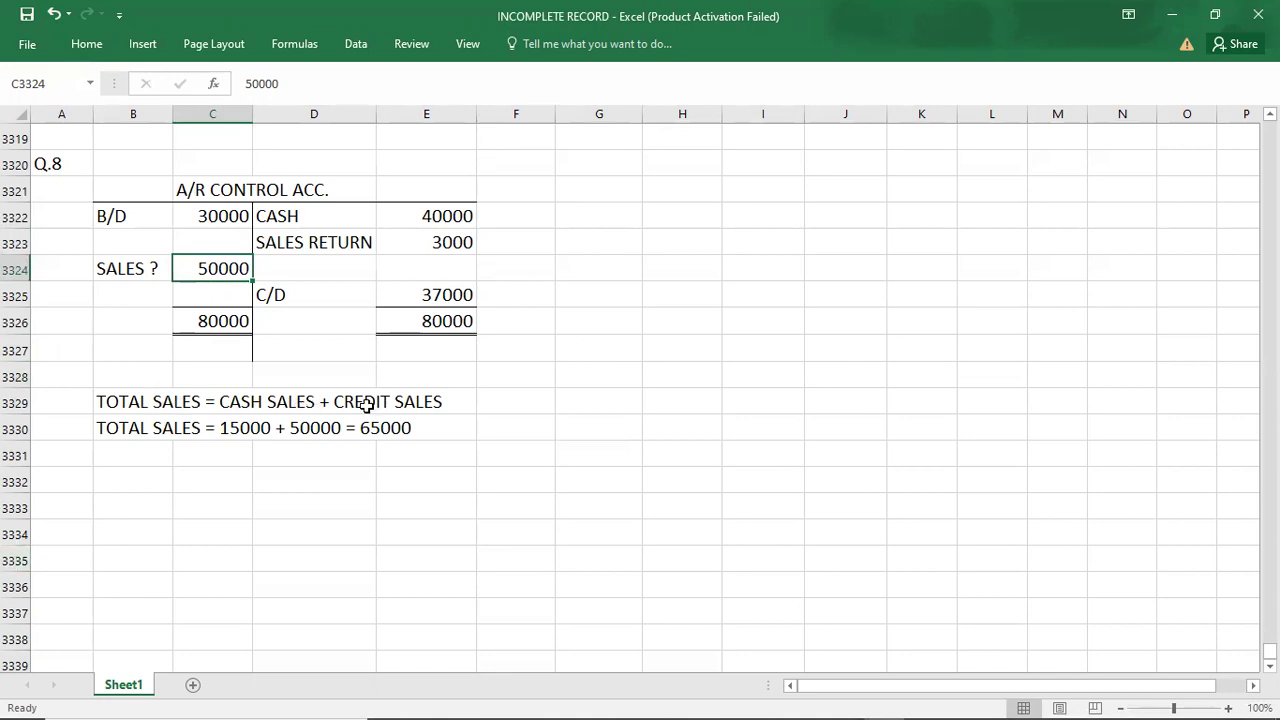
- Recheck the Q.8 cash entry in E3322 and the sales figure in C3324 against the receipts described in the PDF
{"action": "left_click", "coordinate": [58, 164]}
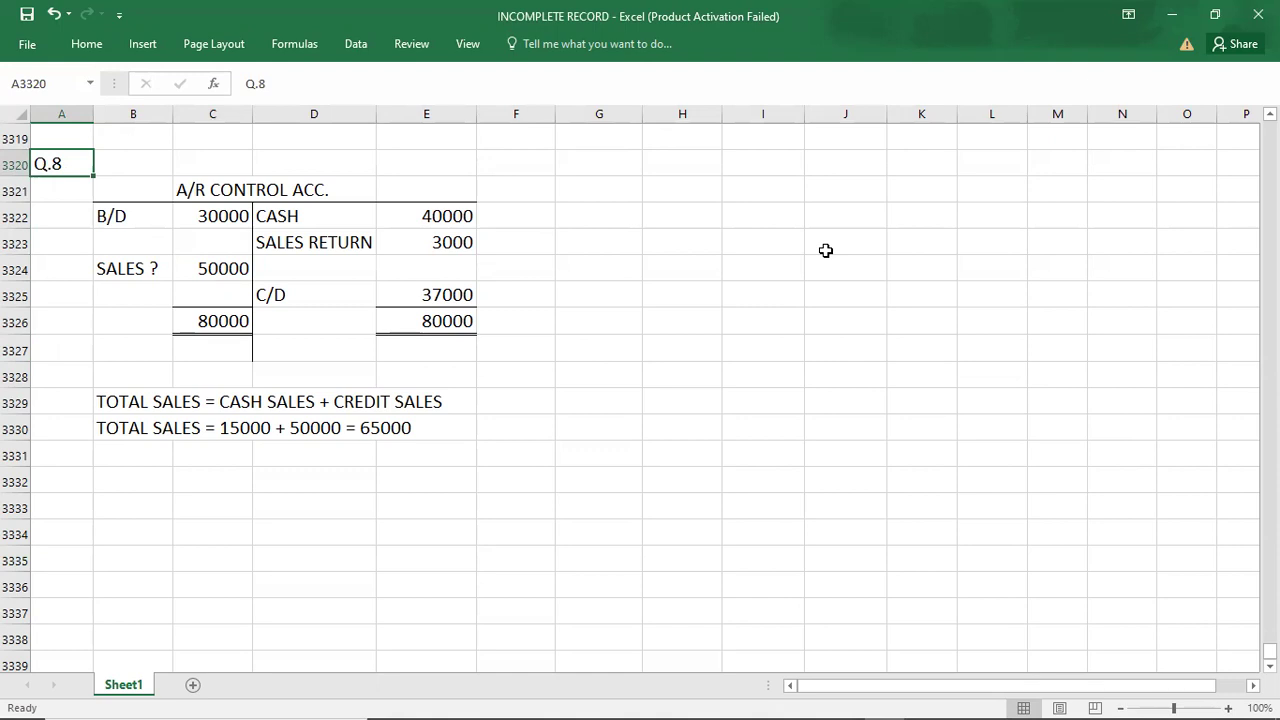
{"action": "left_click", "coordinate": [430, 212]}
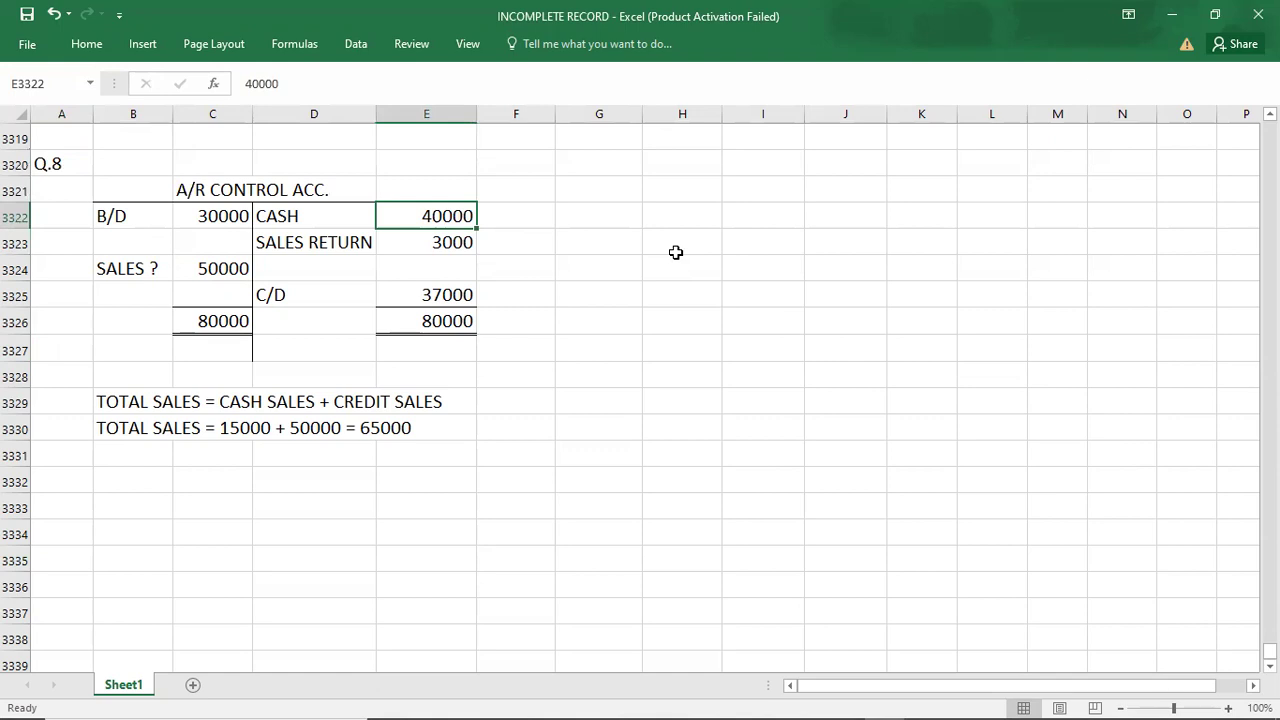
{"action": "key", "text": "alt+Tab"}
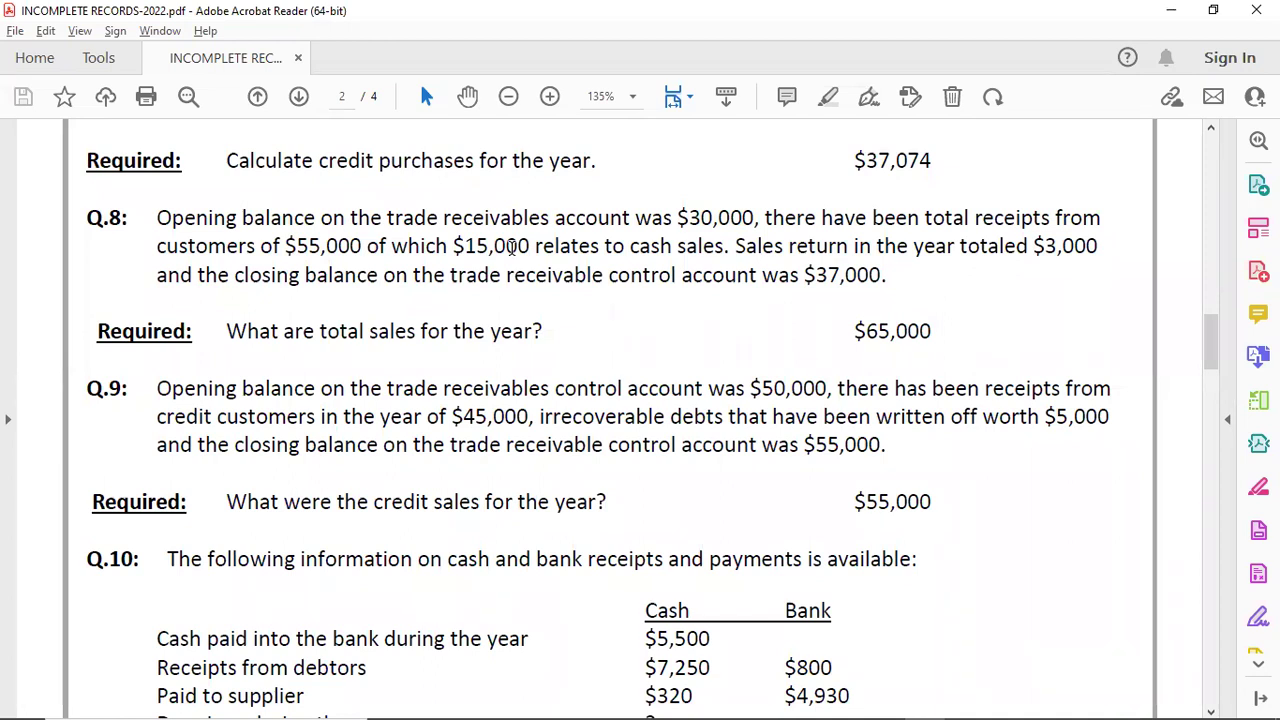
{"action": "key", "text": "alt+Tab"}
{"action": "key", "text": "Left"}
{"action": "key", "text": "Left"}
{"action": "key", "text": "Left"}
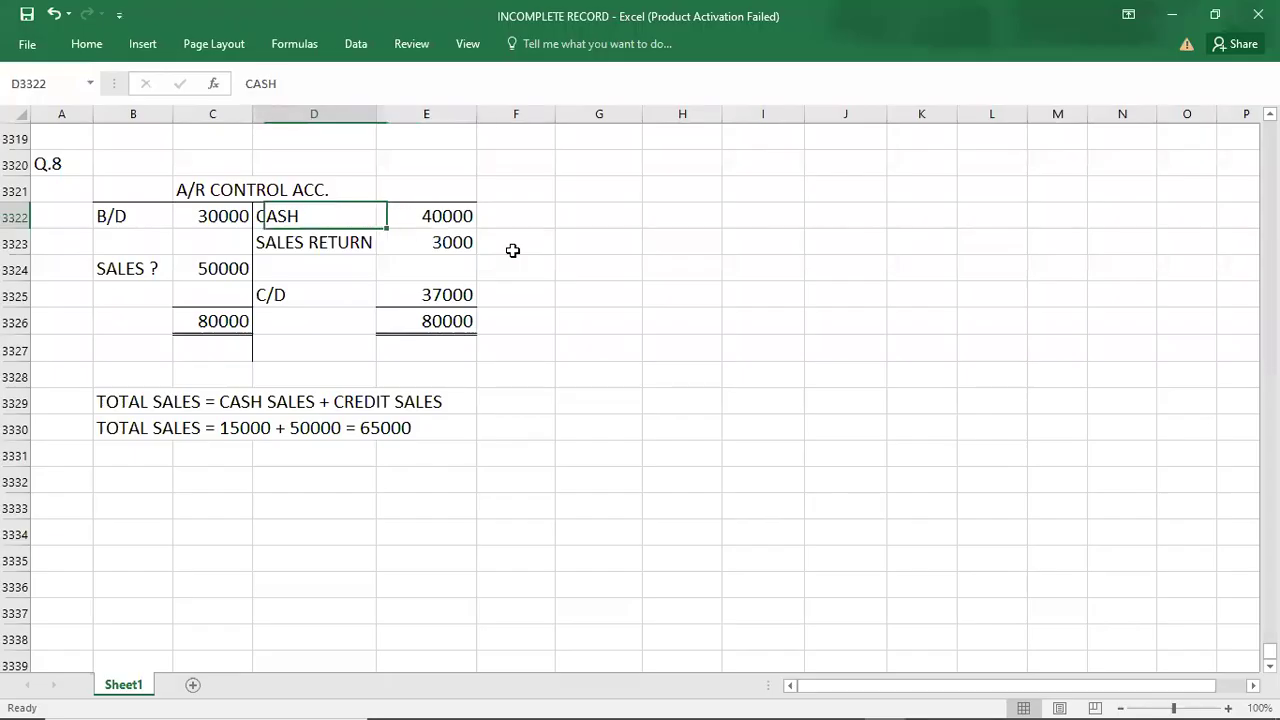
{"action": "key", "text": "Left"}
{"action": "key", "text": "Up"}
{"action": "key", "text": "Up"}
{"action": "key", "text": "Right"}
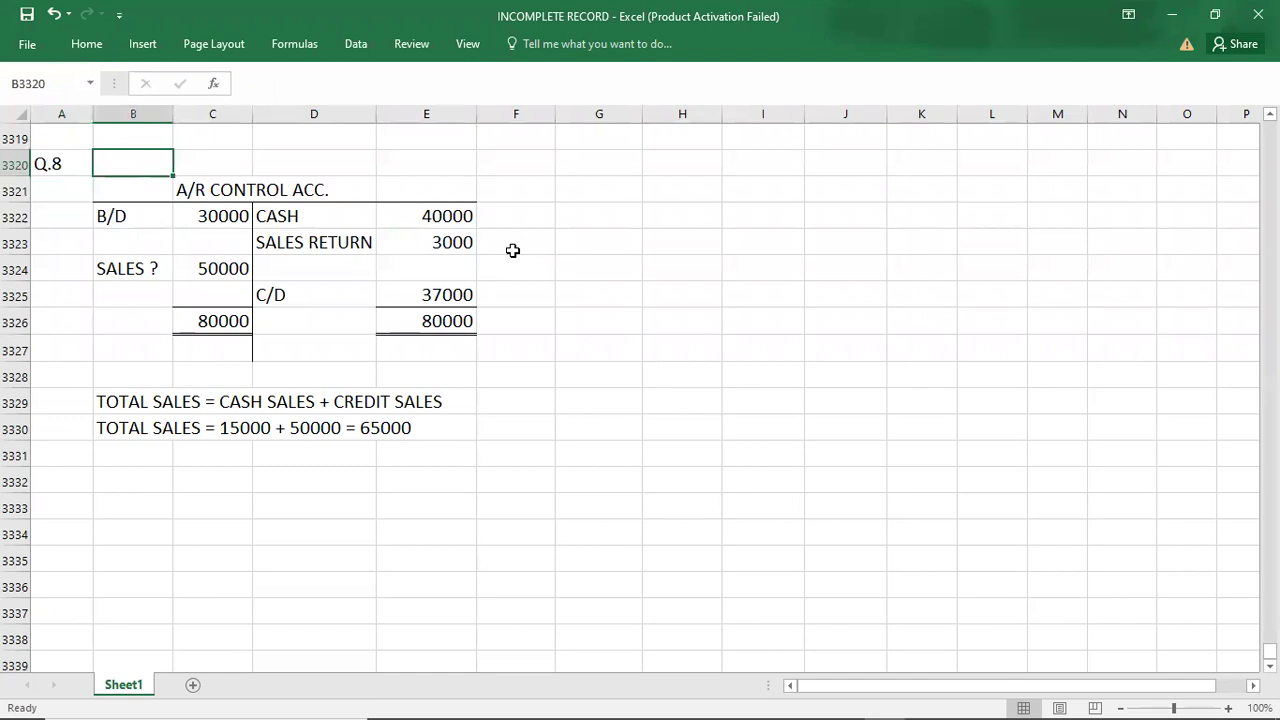
{"action": "key", "text": "Left"}
{"action": "left_click", "coordinate": [57, 501]}
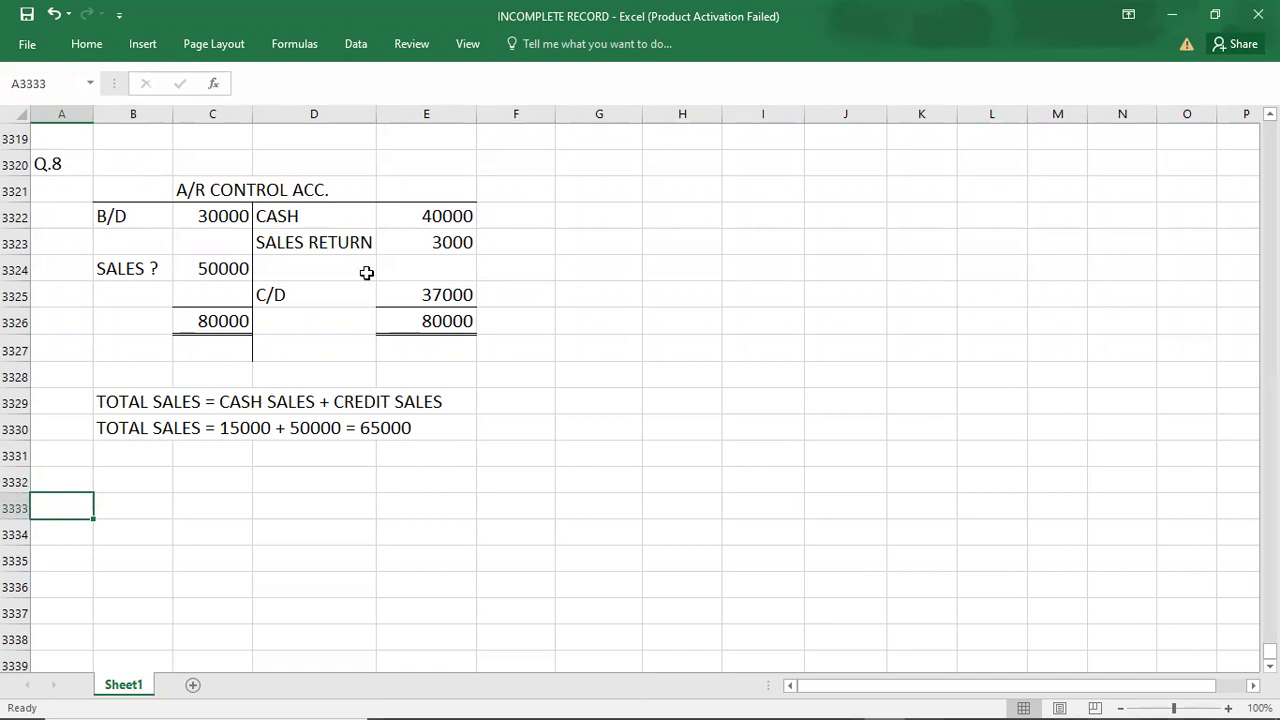
{"action": "left_click", "coordinate": [393, 214]}
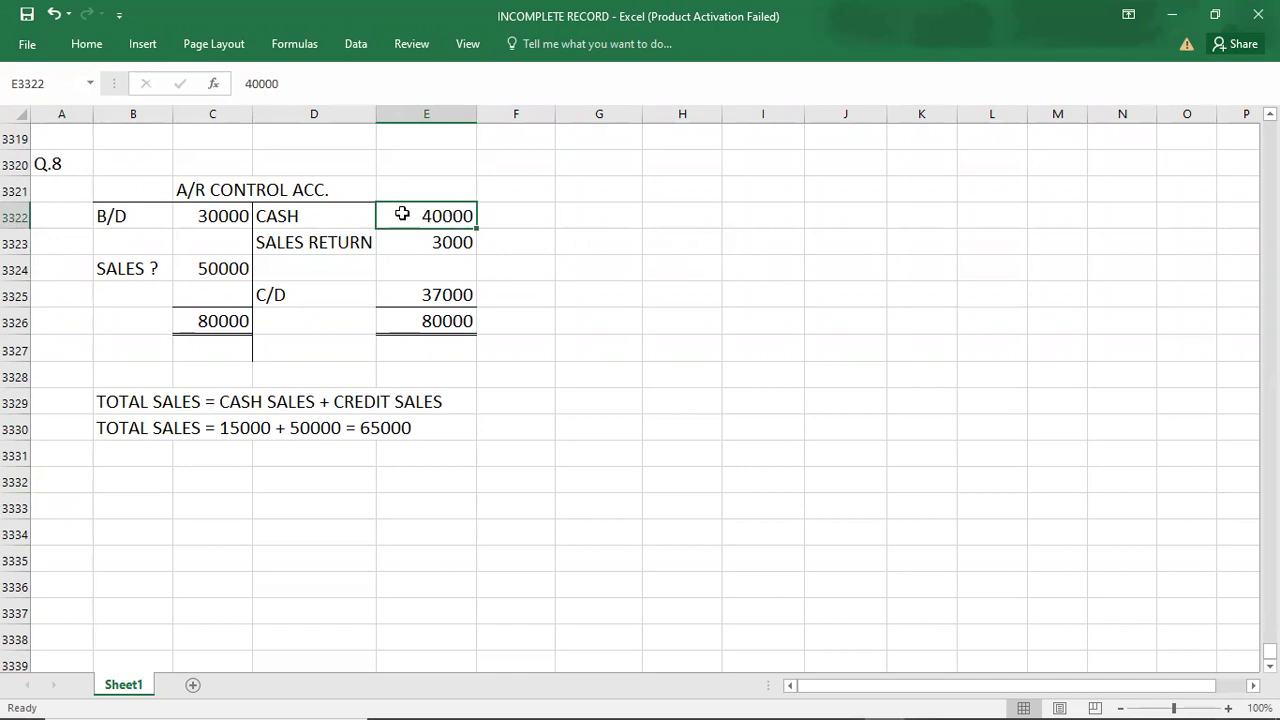
{"action": "left_click", "coordinate": [200, 268]}
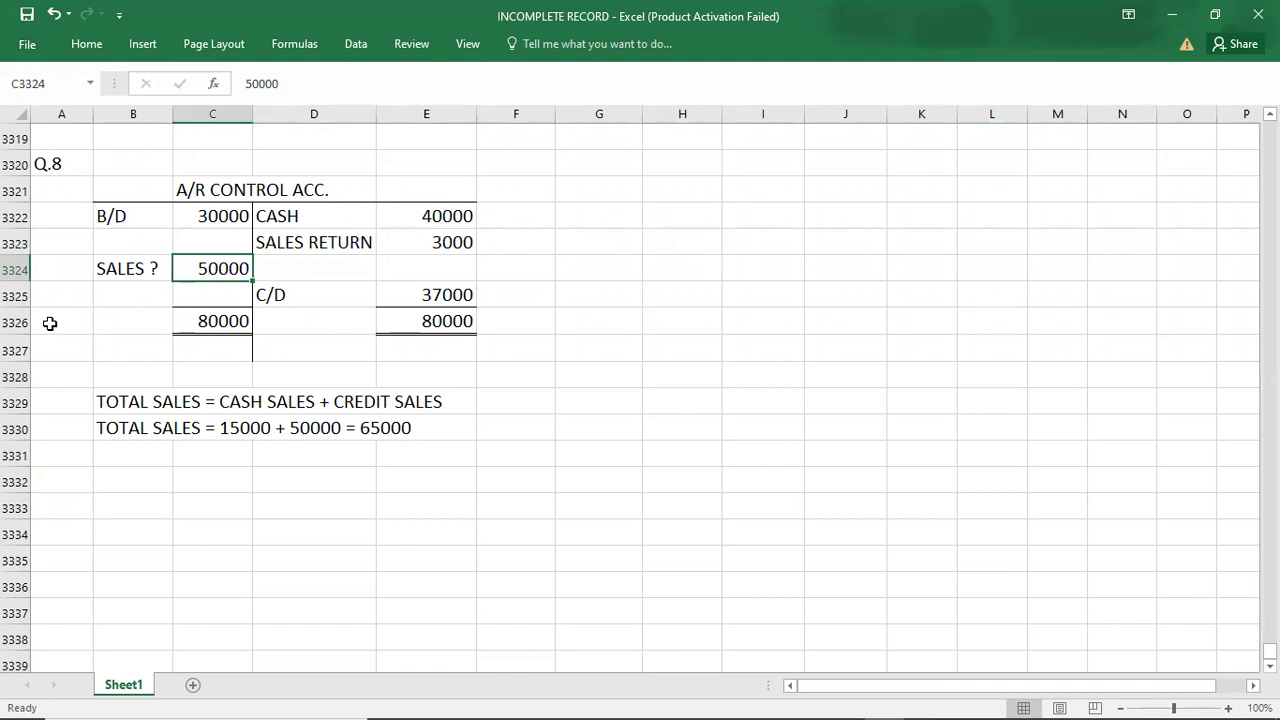
{"action": "left_click", "coordinate": [74, 157]}
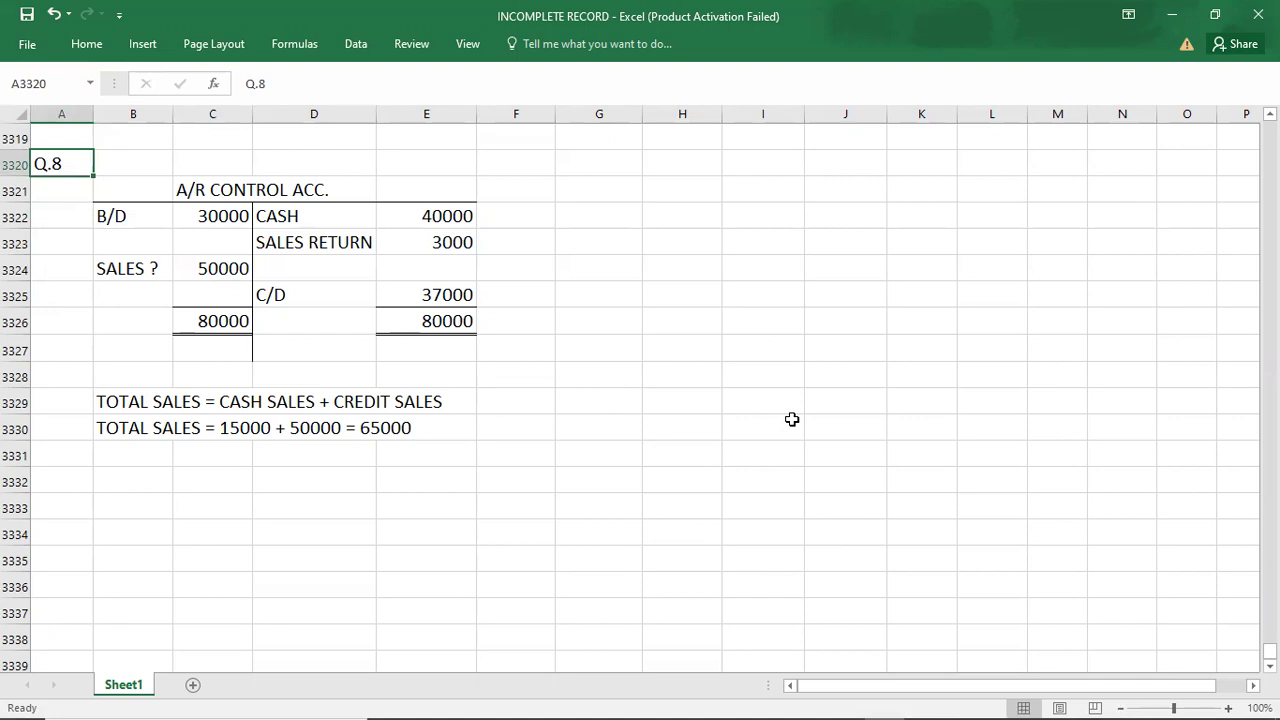
{"action": "left_click", "coordinate": [644, 170]}
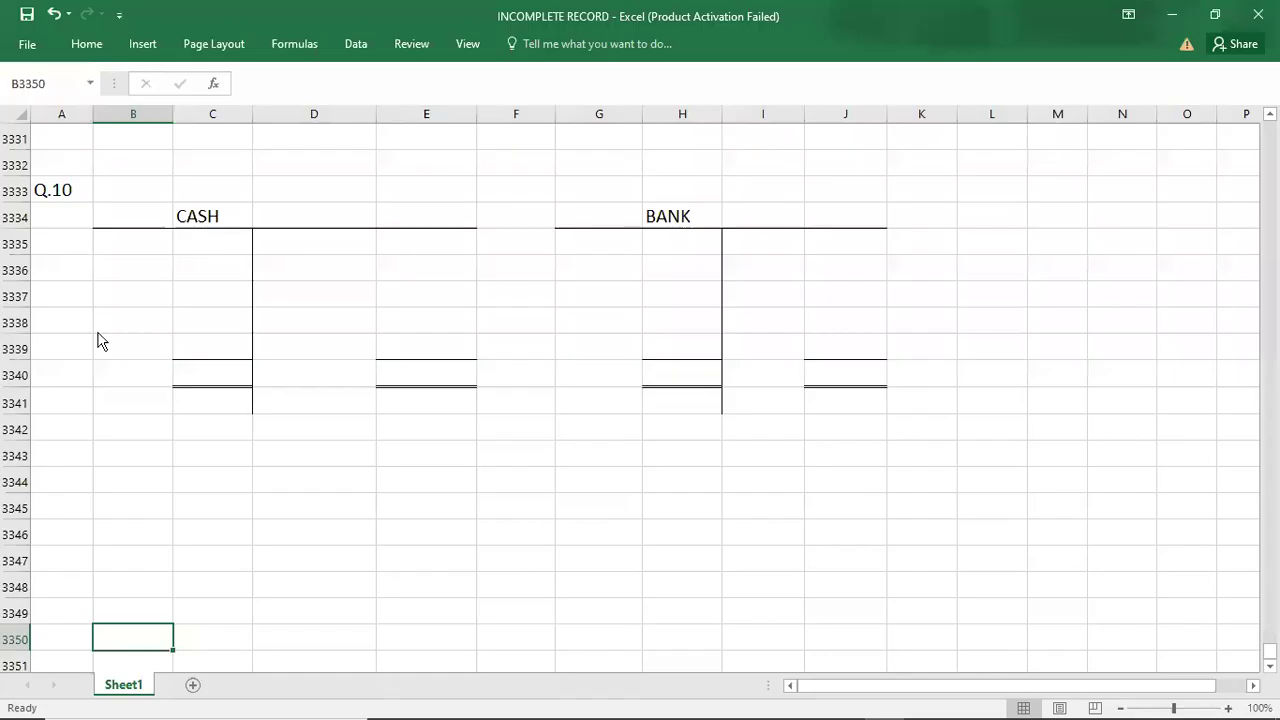
- Read Q.10 in the PDF and narrow column D around the blank CASH and BANK accounts
{"action": "left_click", "coordinate": [64, 190]}
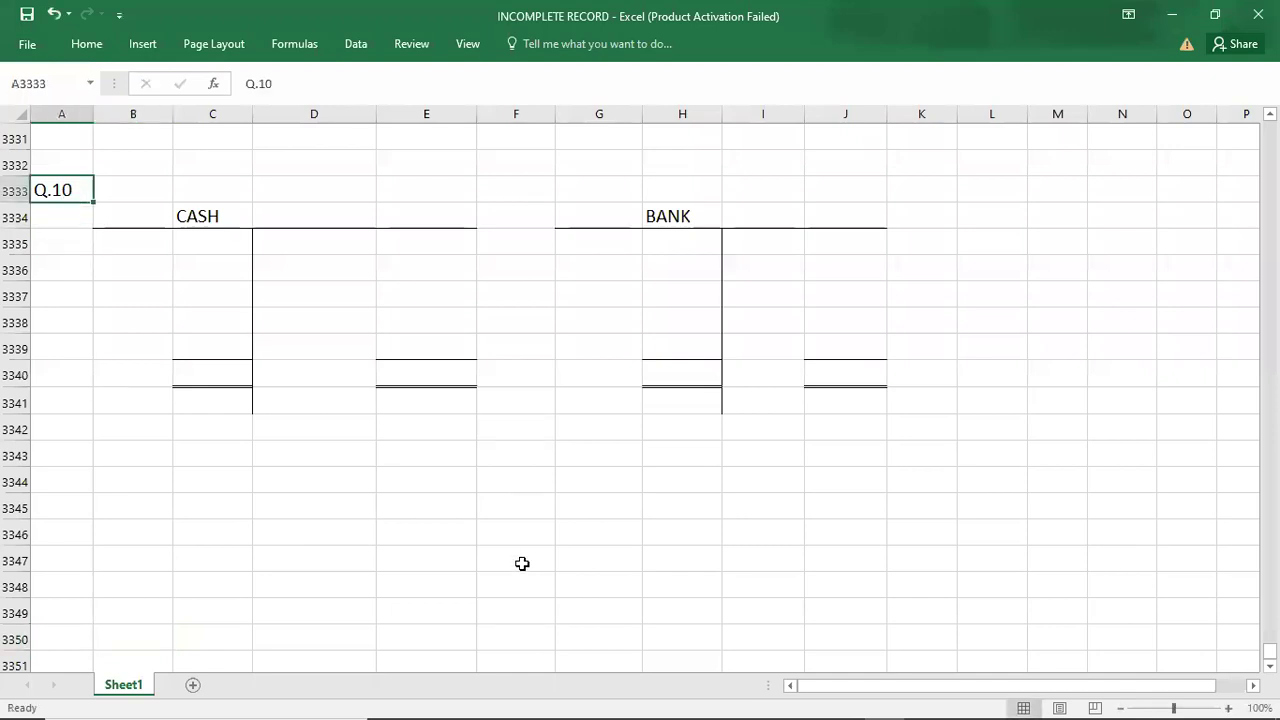
{"action": "key", "text": "alt+Tab"}
{"action": "key", "text": "alt+Tab"}
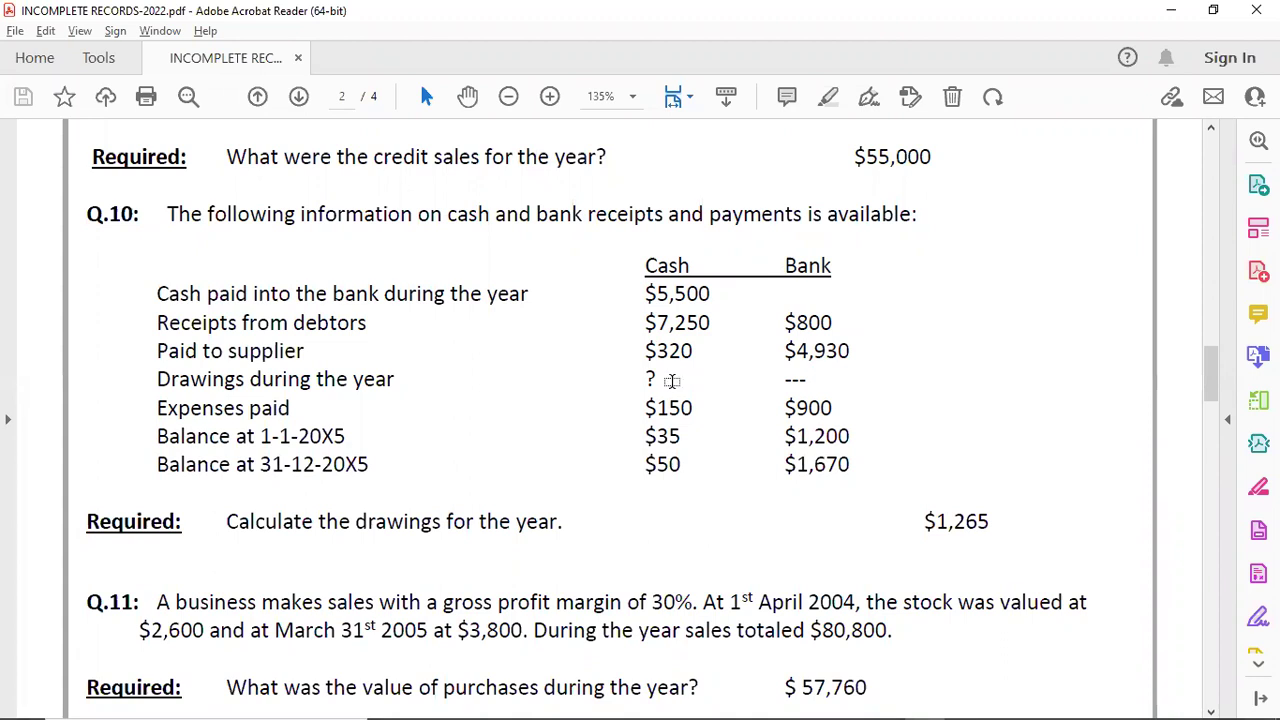
{"action": "key", "text": "alt+Tab"}
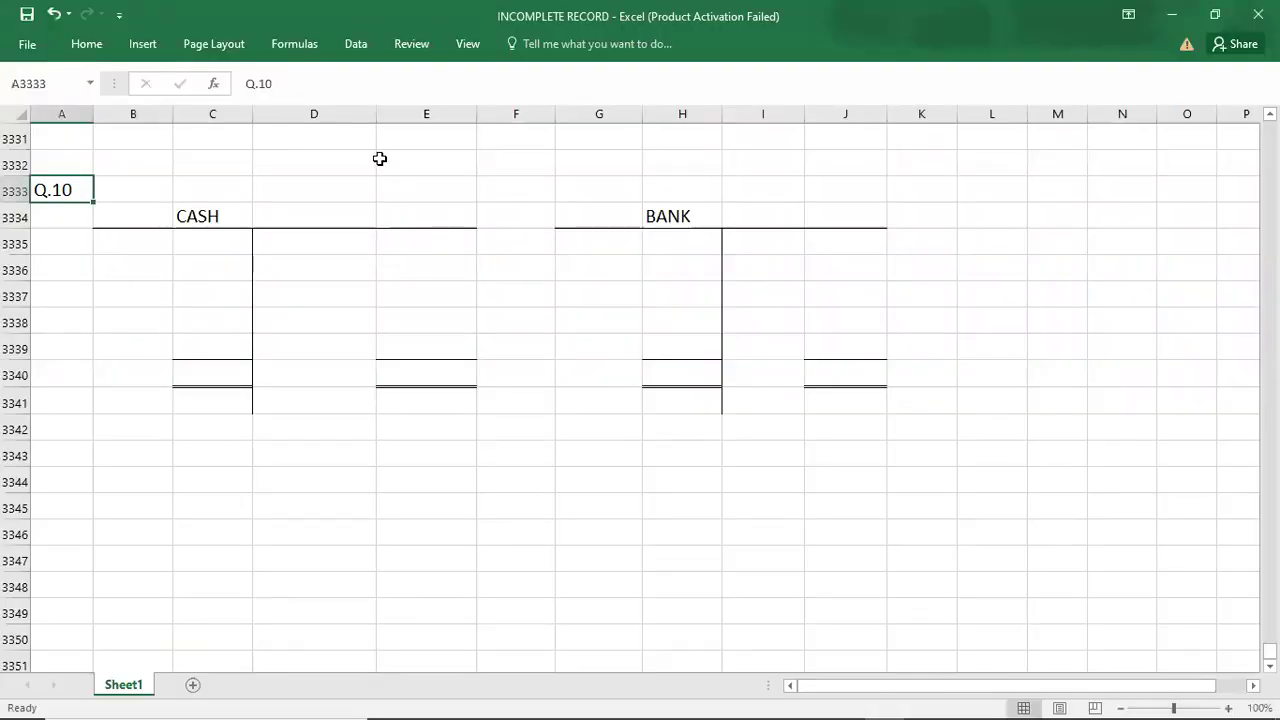
{"action": "left_click_drag", "start_coordinate": [377, 120], "coordinate": [344, 120]}
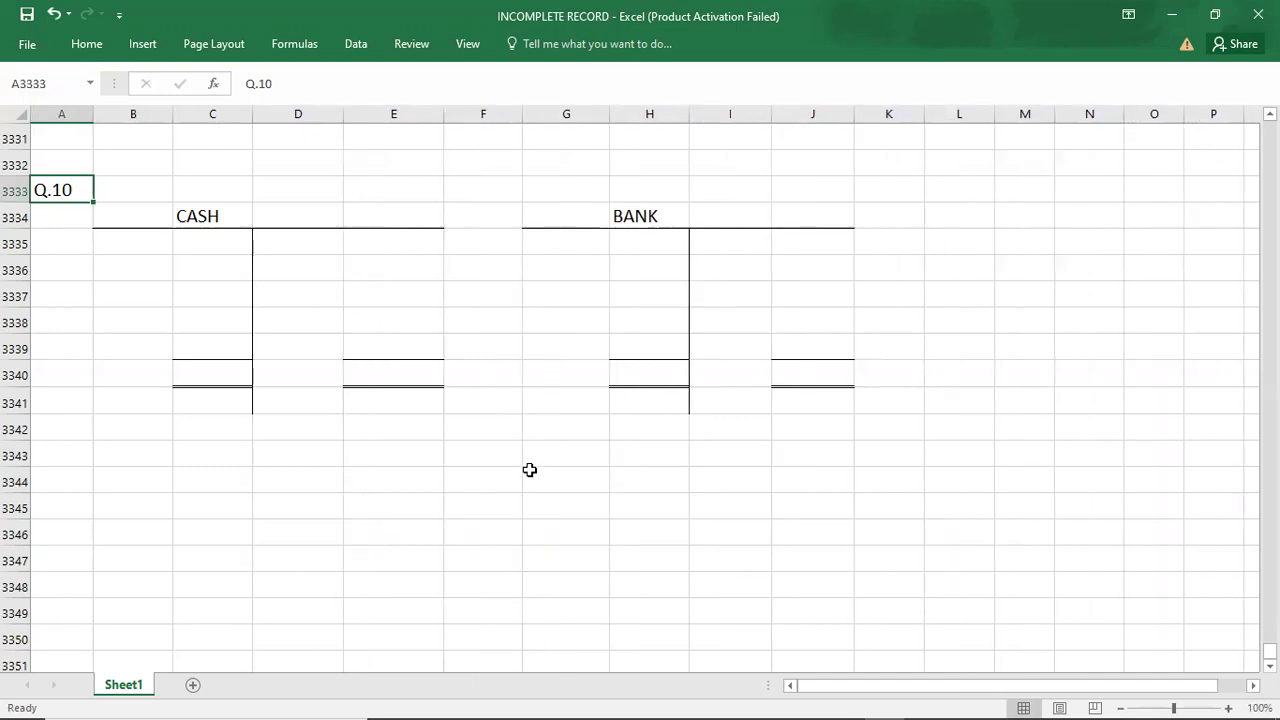
- Enter the opening cash balance from Q.10 as B/D 35 in B3335:C3335 of the CASH account
{"action": "key", "text": "alt+Tab"}
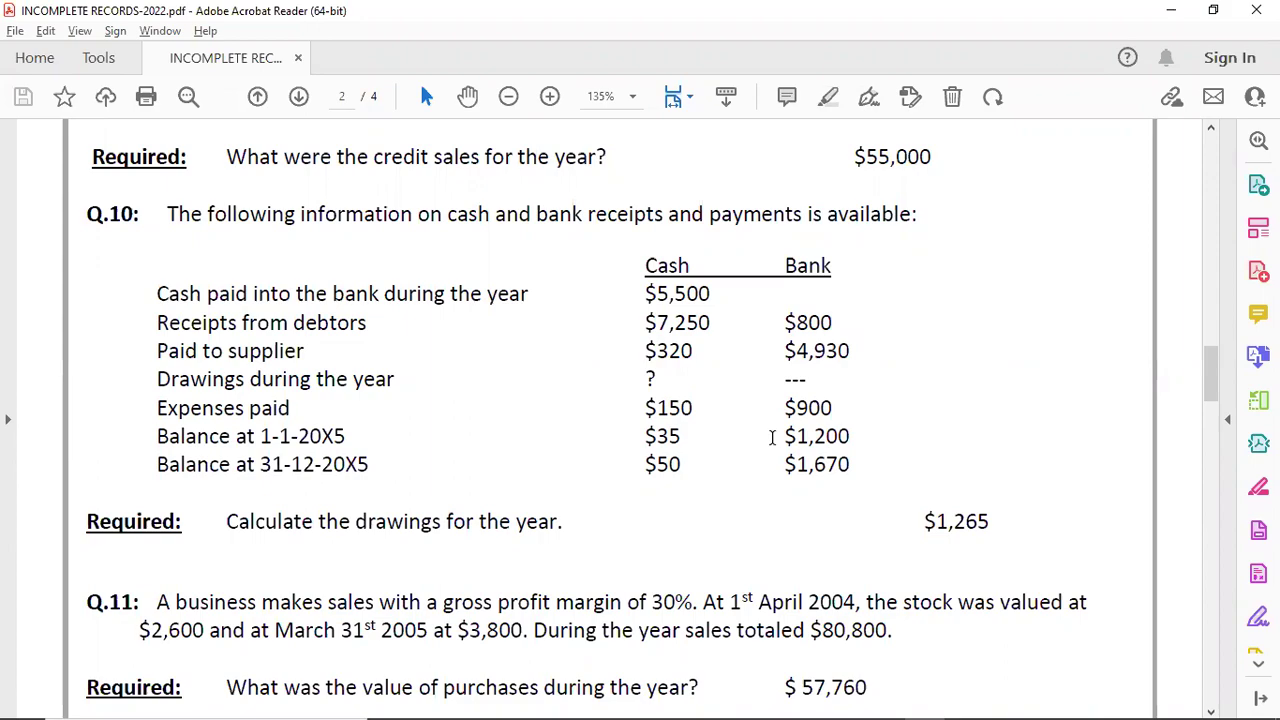
{"action": "key", "text": "alt+Tab"}
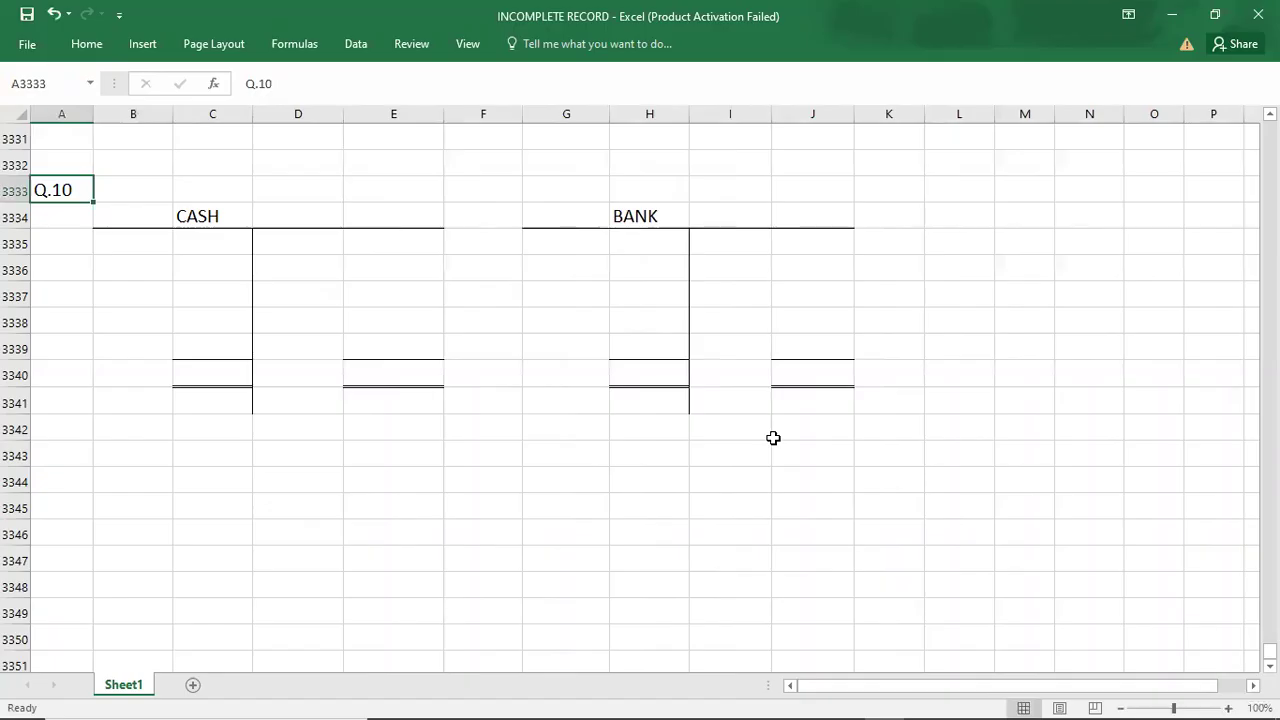
{"action": "left_click", "coordinate": [134, 243]}
{"action": "type", "text": "B/D"}
{"action": "key", "text": "Tab"}
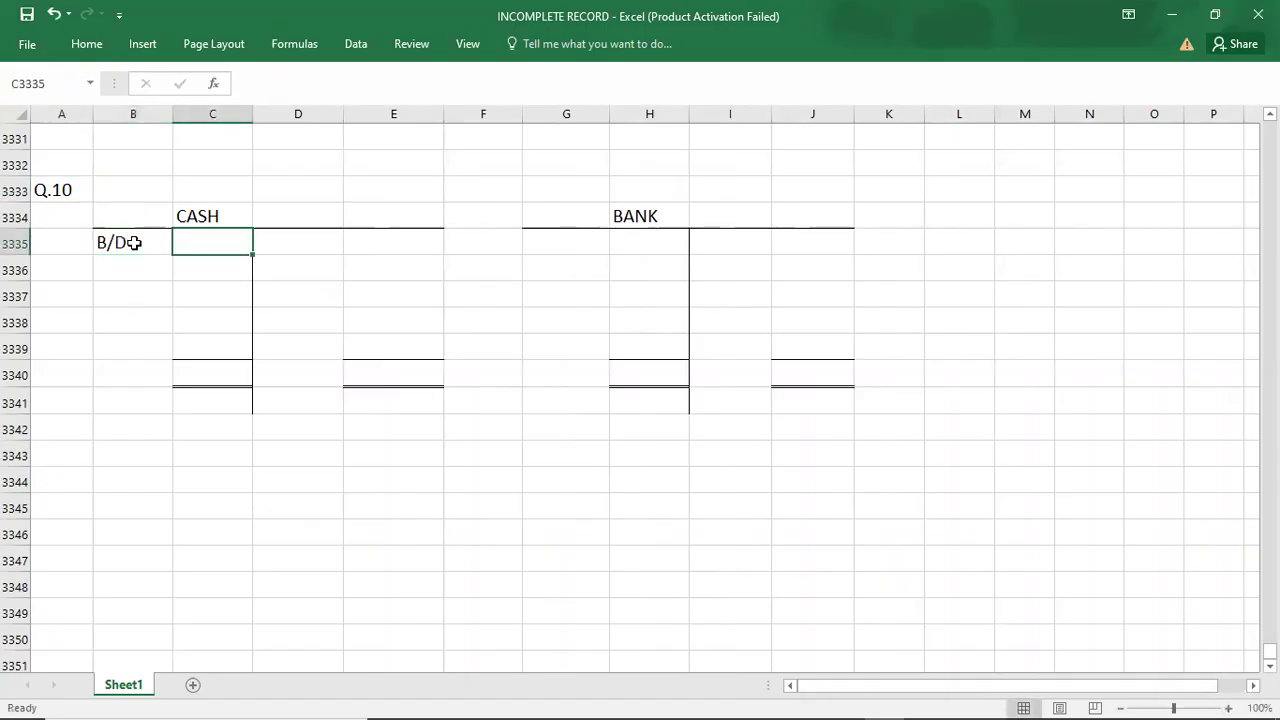
{"action": "type", "text": "35"}
- Enter the opening bank balance as B/D 1200 in G3335:H3335 of the BANK account
{"action": "key", "text": "Tab"}
{"action": "key", "text": "Tab"}
{"action": "key", "text": "Tab"}
{"action": "key", "text": "Tab"}
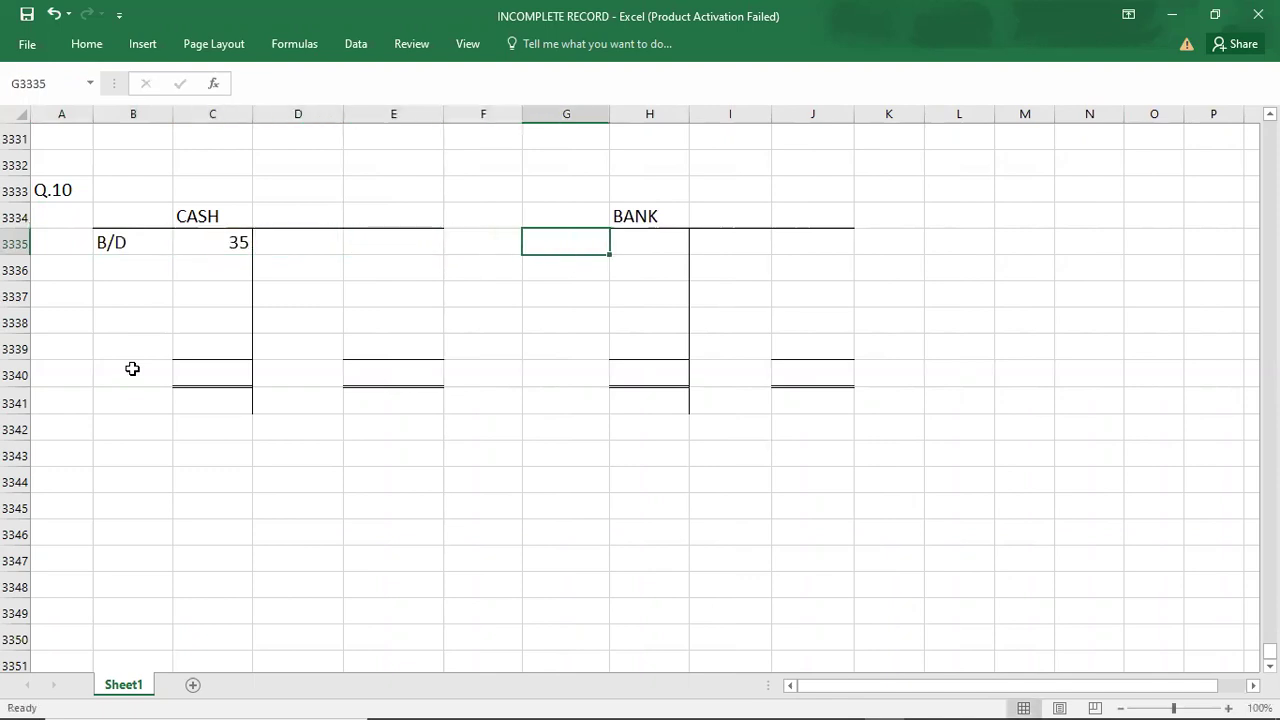
{"action": "type", "text": "B/D"}
{"action": "key", "text": "Tab"}
{"action": "type", "text": "1200"}
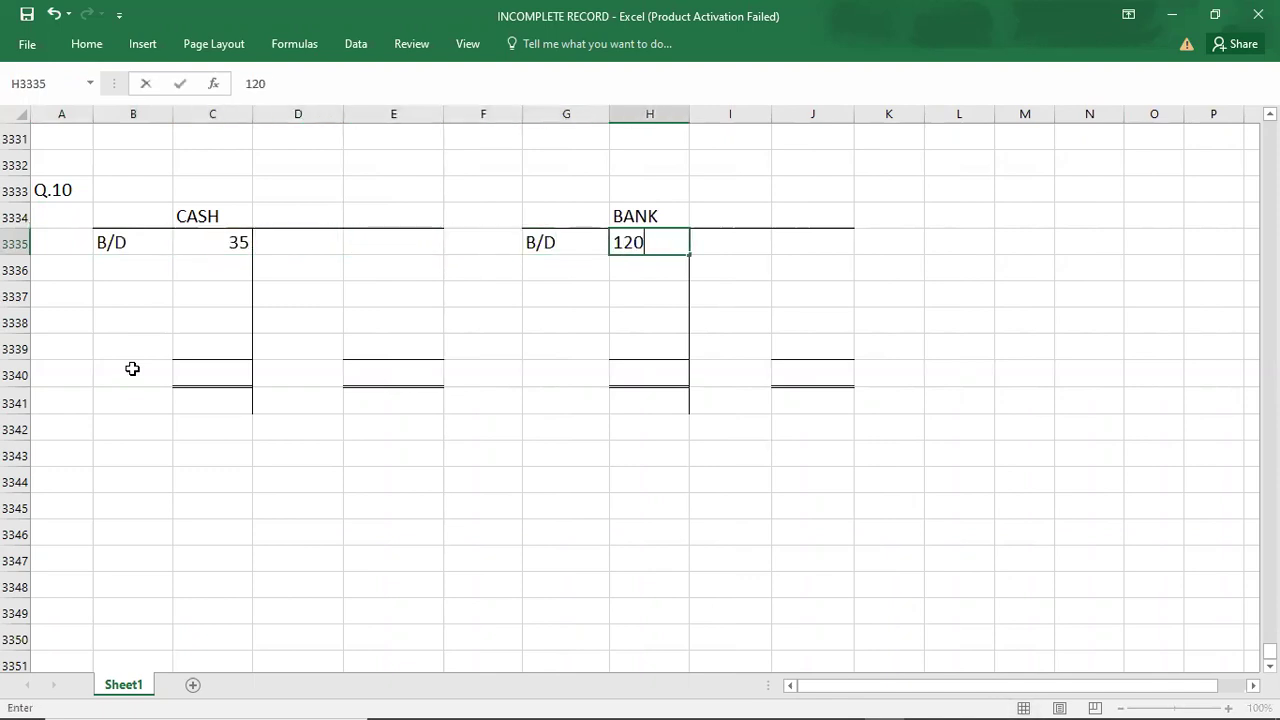
{"action": "key", "text": "Return"}
- Check the closing balances in the PDF and enter C/D 50 in D3339:E3339 of the CASH account
{"action": "key", "text": "alt+Tab"}
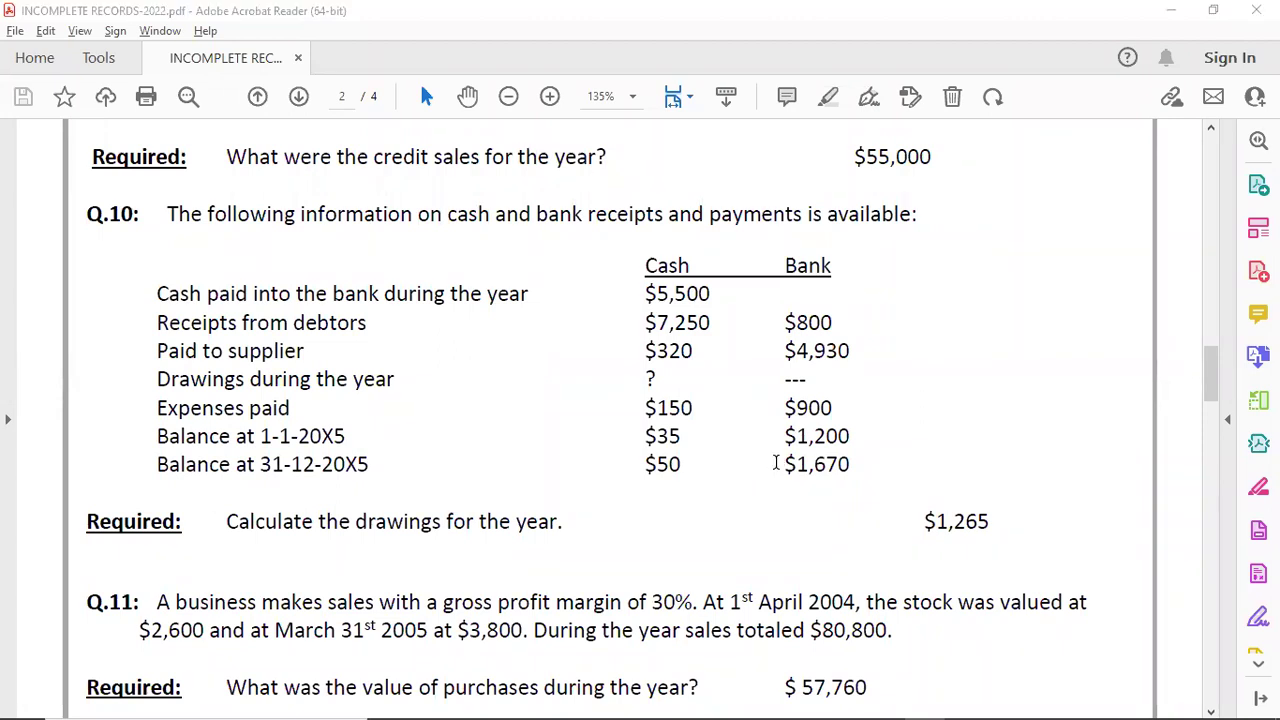
{"action": "key", "text": "alt+Tab"}
{"action": "key", "text": "Down"}
{"action": "key", "text": "Down"}
{"action": "key", "text": "Right"}
{"action": "key", "text": "Right"}
{"action": "key", "text": "Down"}
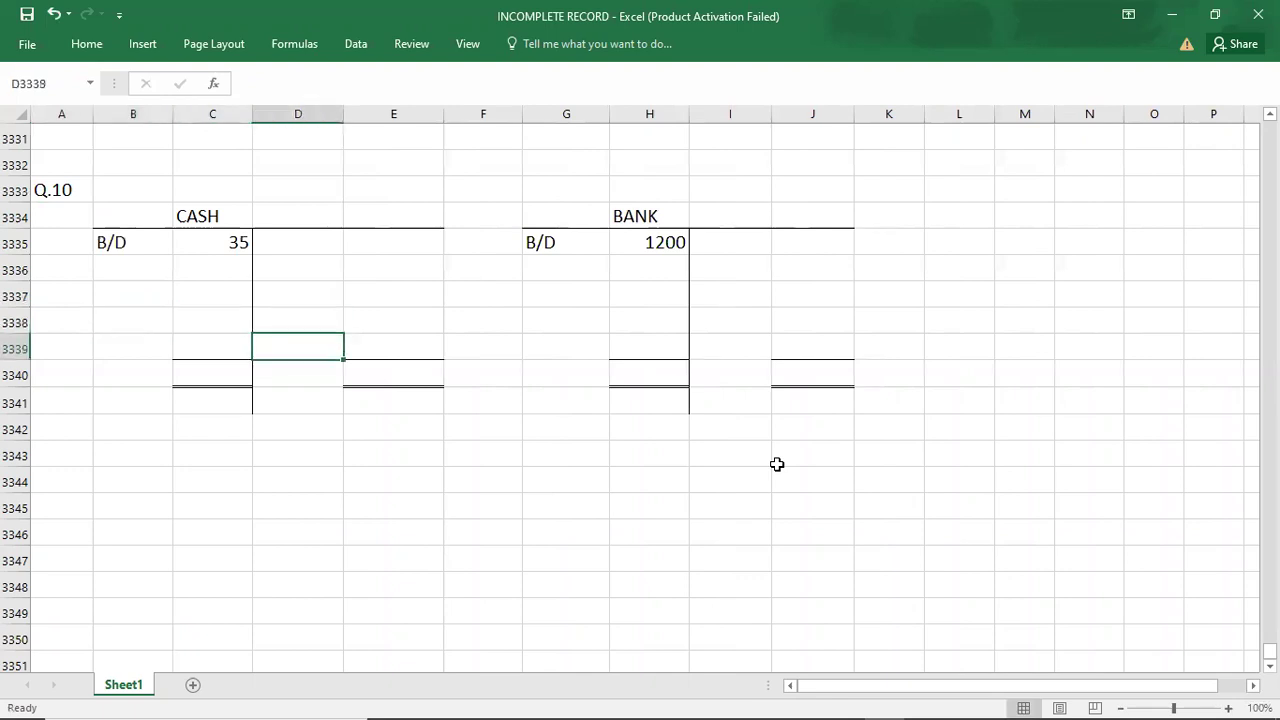
{"action": "type", "text": "C/D"}
{"action": "key", "text": "Tab"}
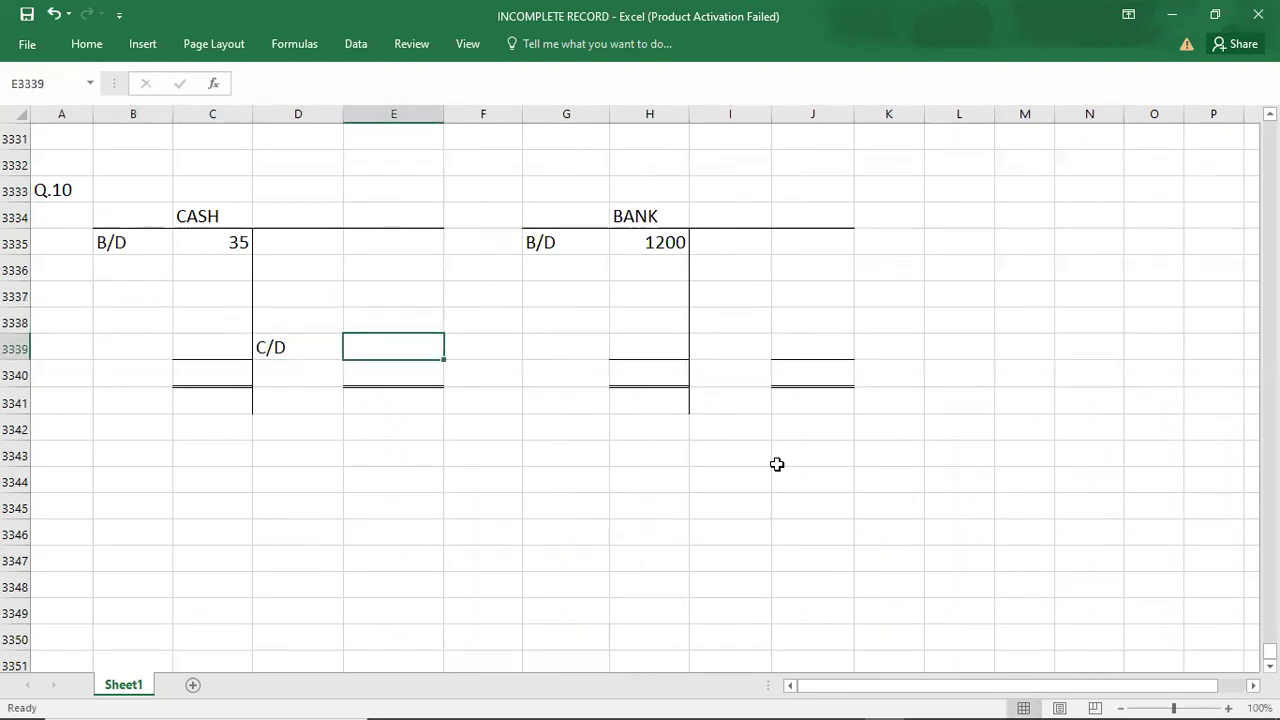
{"action": "type", "text": "50"}
- Enter the closing bank balance as C/D 1670 in I3339:J3339 of the BANK account, checking the figure in the PDF
{"action": "key", "text": "Tab"}
{"action": "key", "text": "Tab"}
{"action": "key", "text": "Tab"}
{"action": "key", "text": "Tab"}
{"action": "type", "text": "C/D"}
{"action": "key", "text": "Tab"}
{"action": "key", "text": "alt+Tab"}
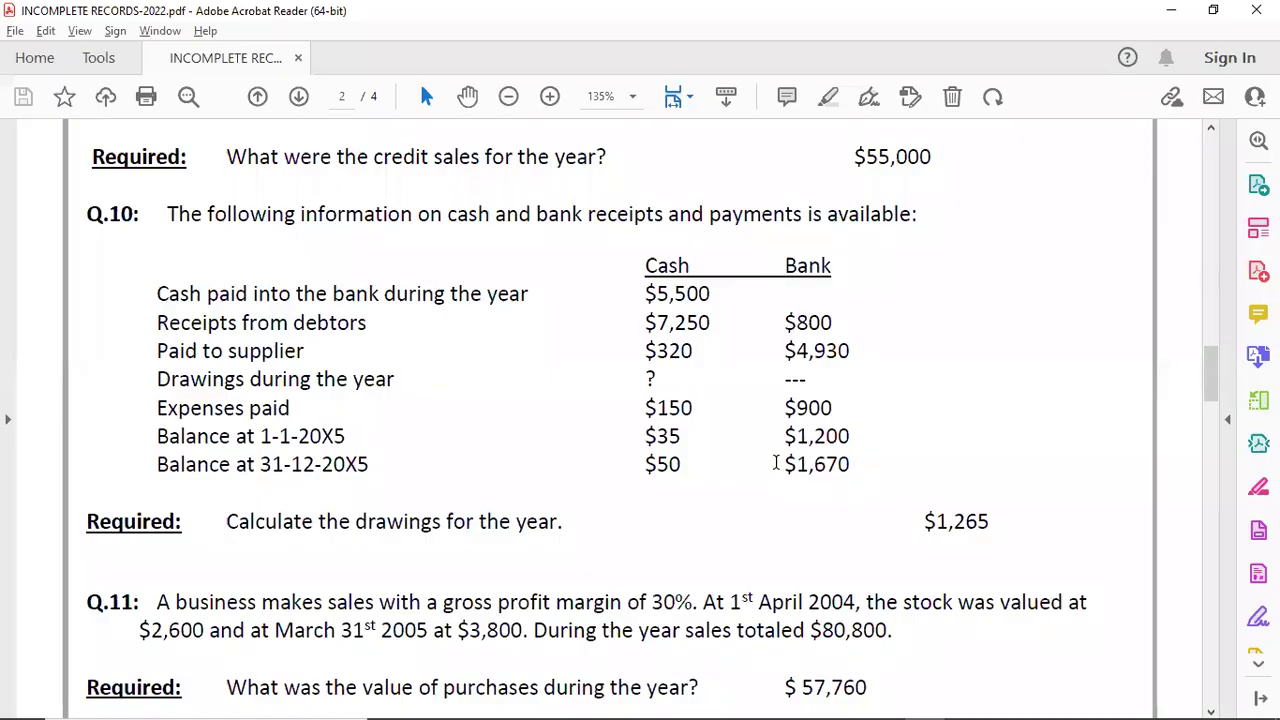
{"action": "key", "text": "alt+Tab"}
{"action": "type", "text": "1670"}
{"action": "key", "text": "Return"}
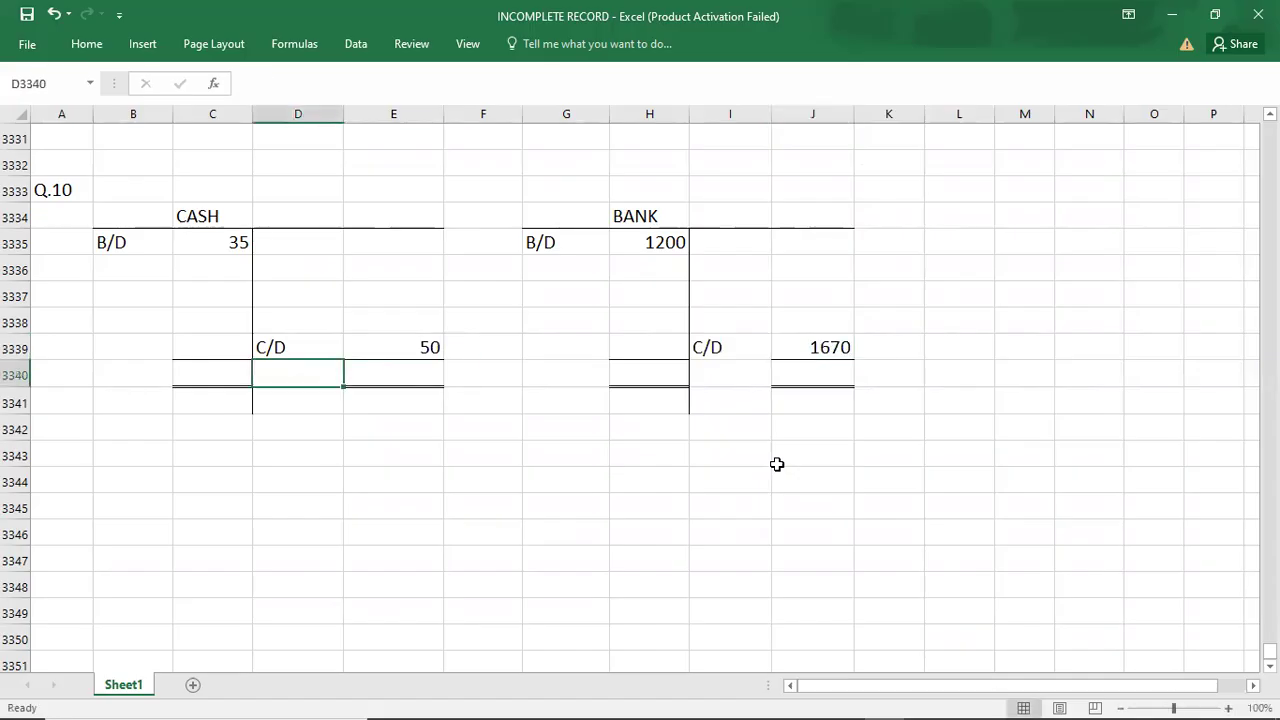
- Look up the cash receipts from debtors in the PDF and enter 7250 in E3335 of the CASH account
{"action": "left_click_drag", "start_coordinate": [70, 242], "coordinate": [157, 466]}
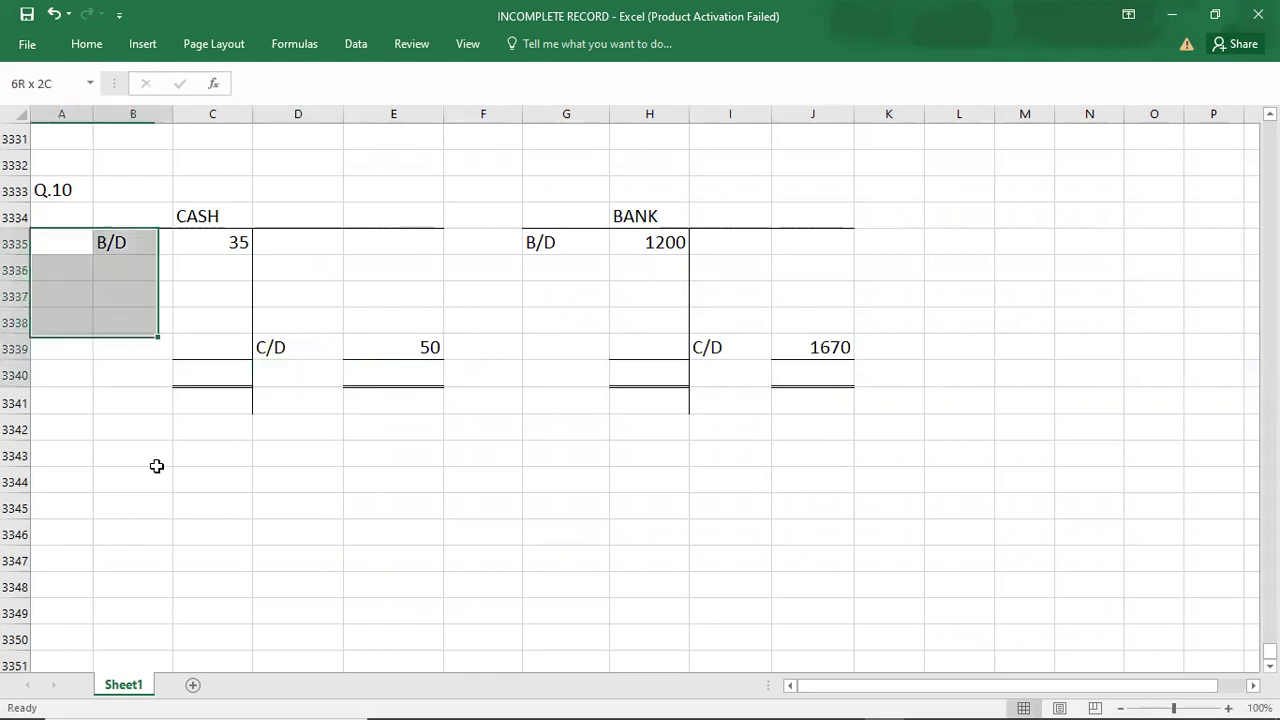
{"action": "key", "text": "alt+Tab"}
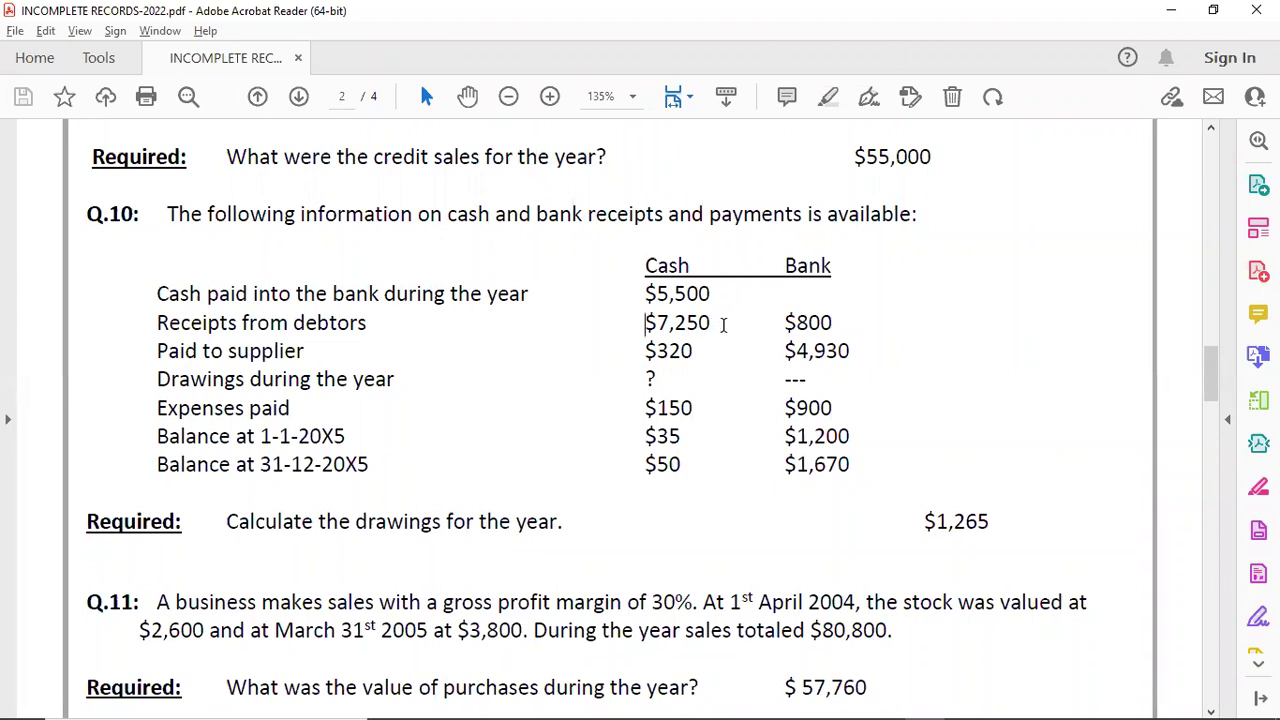
{"action": "key", "text": "alt+Tab"}
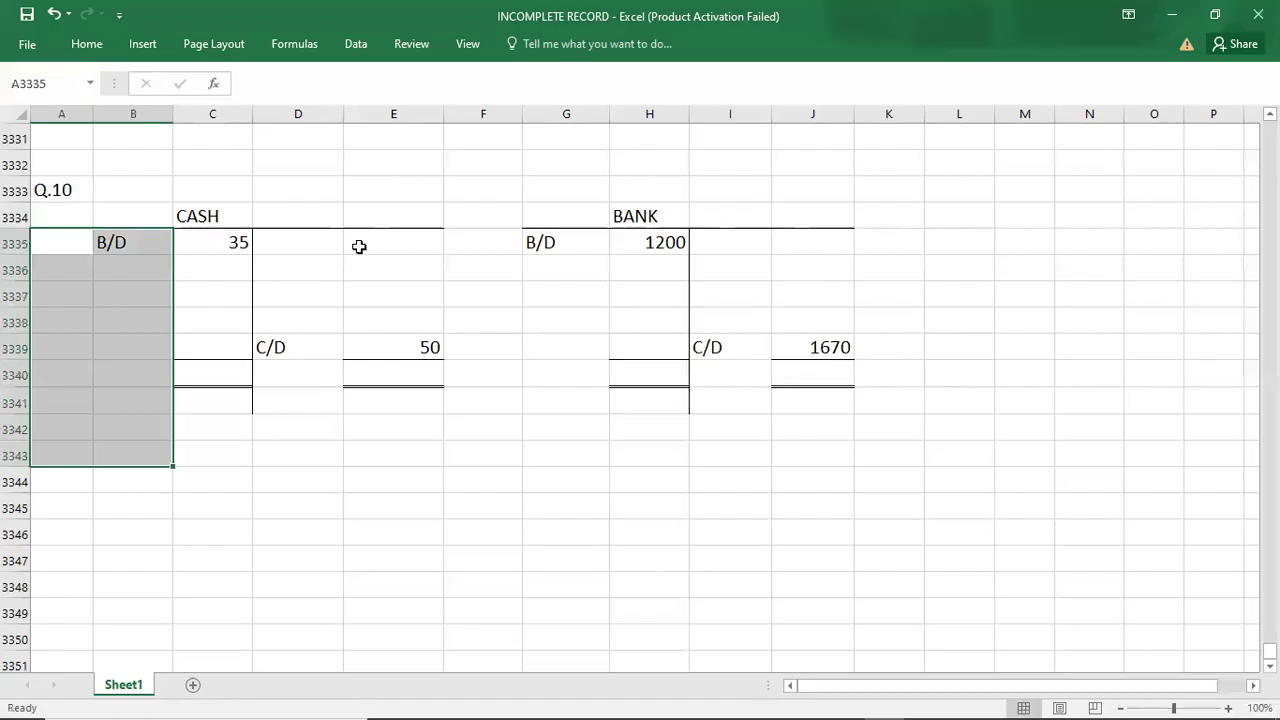
{"action": "left_click", "coordinate": [394, 245]}
{"action": "type", "text": "7250"}
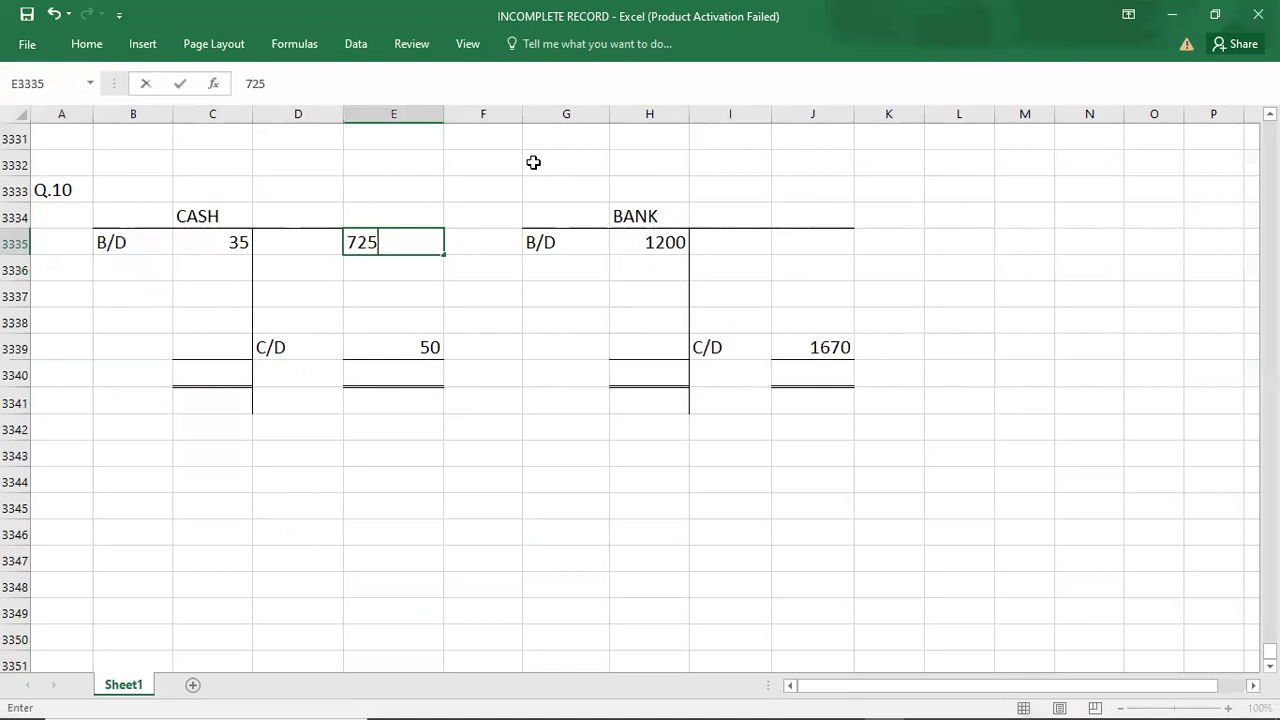
{"action": "key", "text": "Return"}
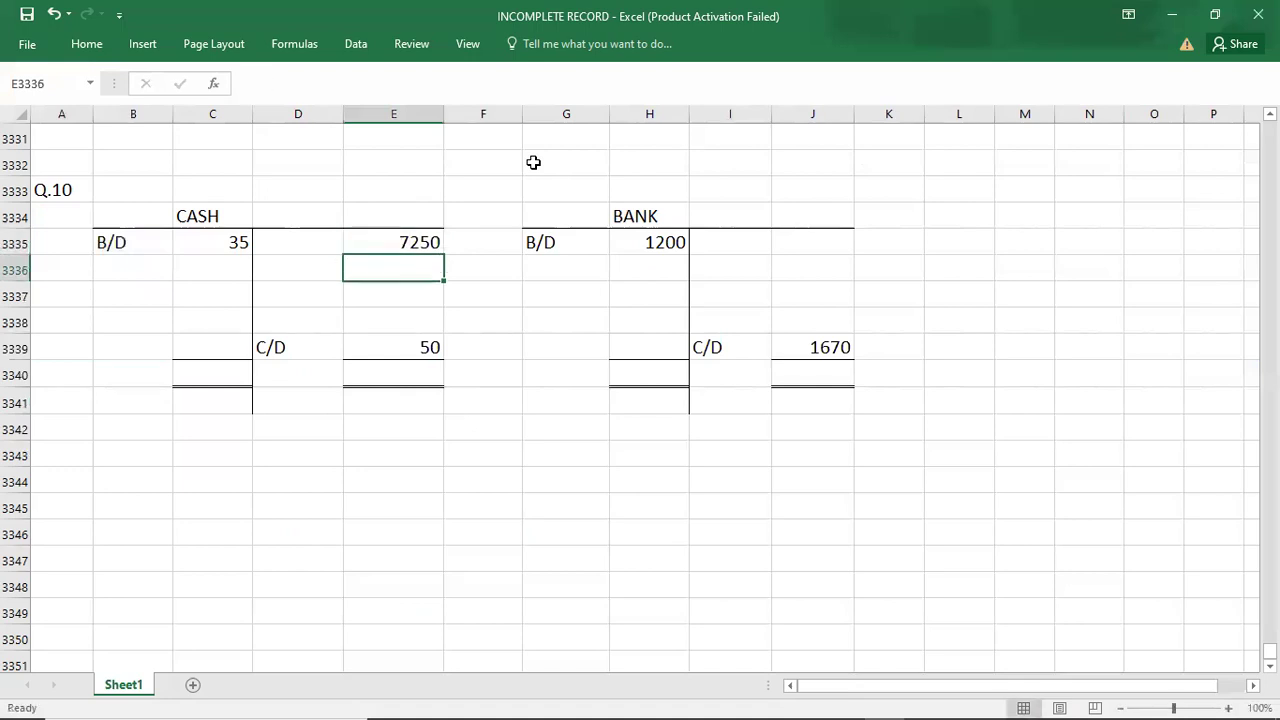
- Look up the bank receipts from debtors in the PDF and enter 800 in J3335 of the BANK account
{"action": "left_click", "coordinate": [833, 237]}
{"action": "key", "text": "alt+Tab"}
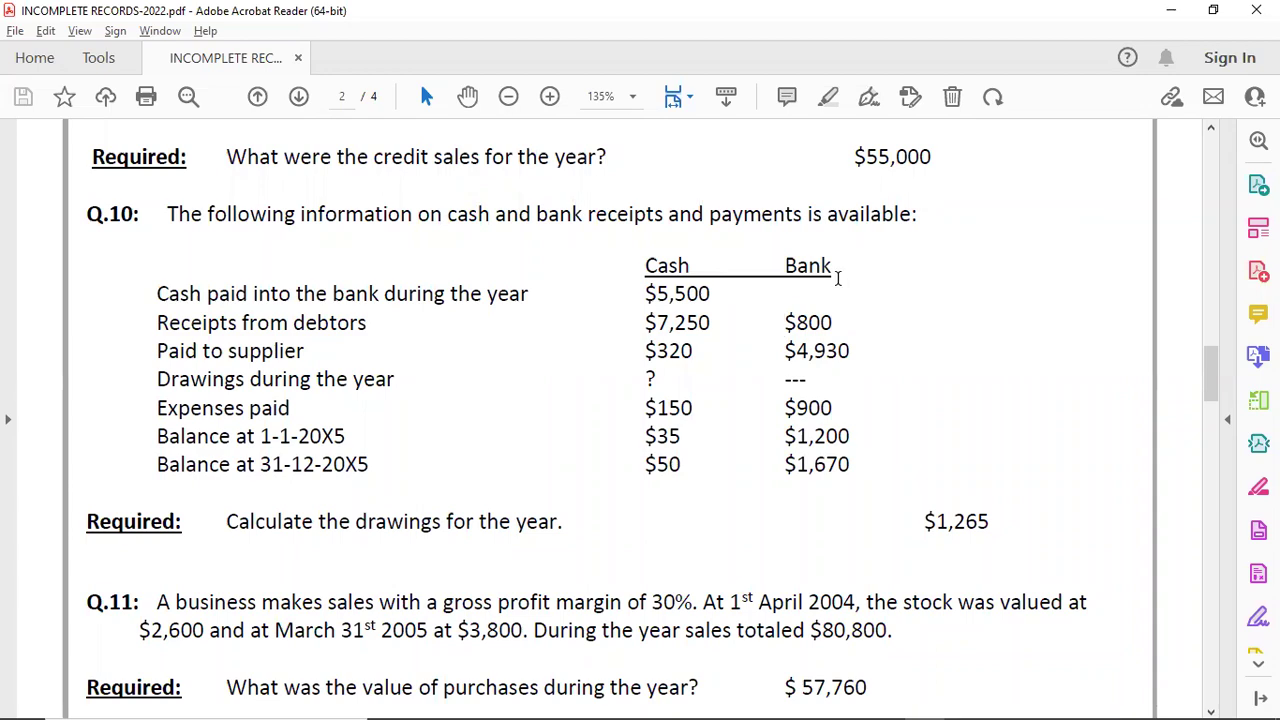
{"action": "key", "text": "alt+Tab"}
{"action": "type", "text": "800"}
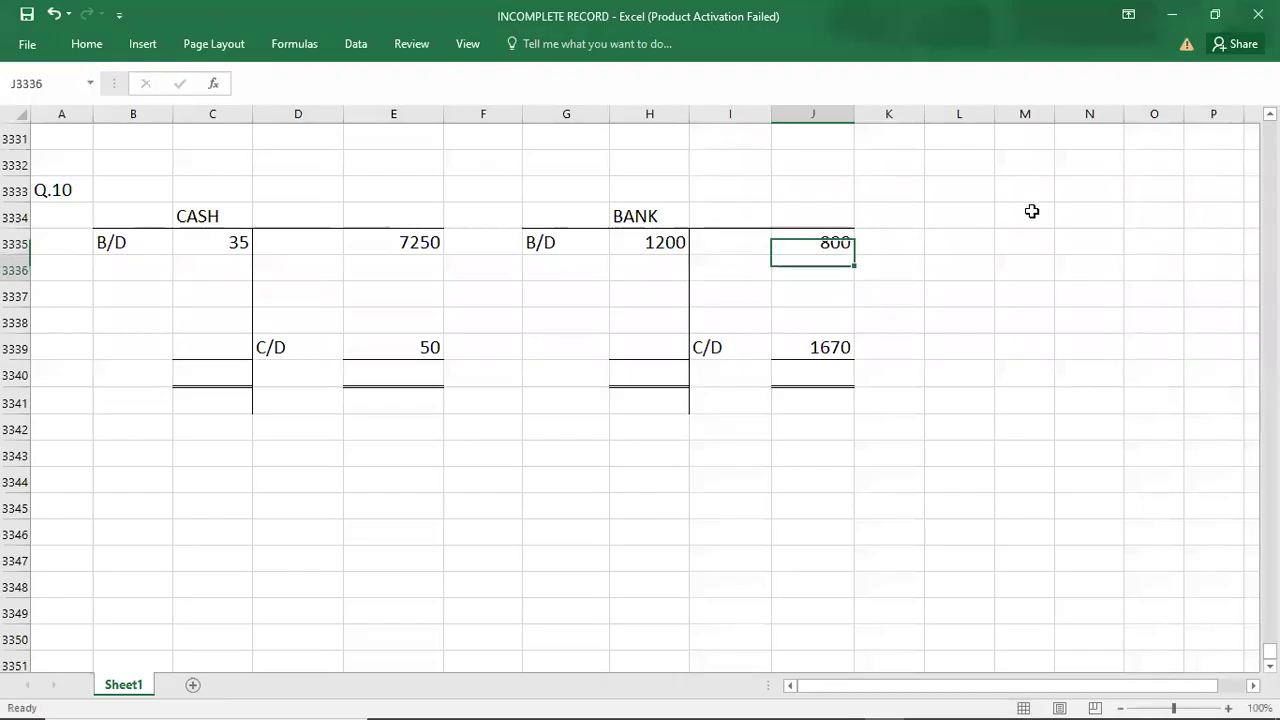
{"action": "key", "text": "Return"}
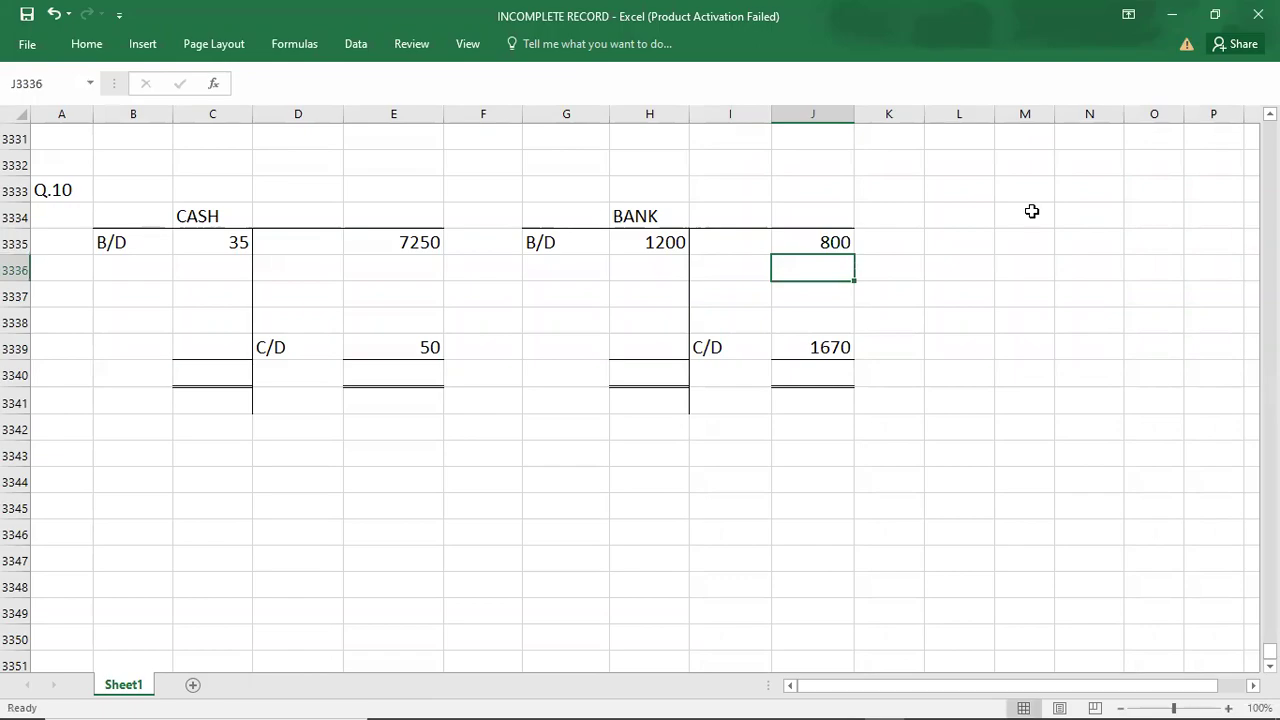
- Recheck the receipts in the PDF and undo the debtor receipts entered in J3335 and E3335
{"action": "key", "text": "alt+Tab"}
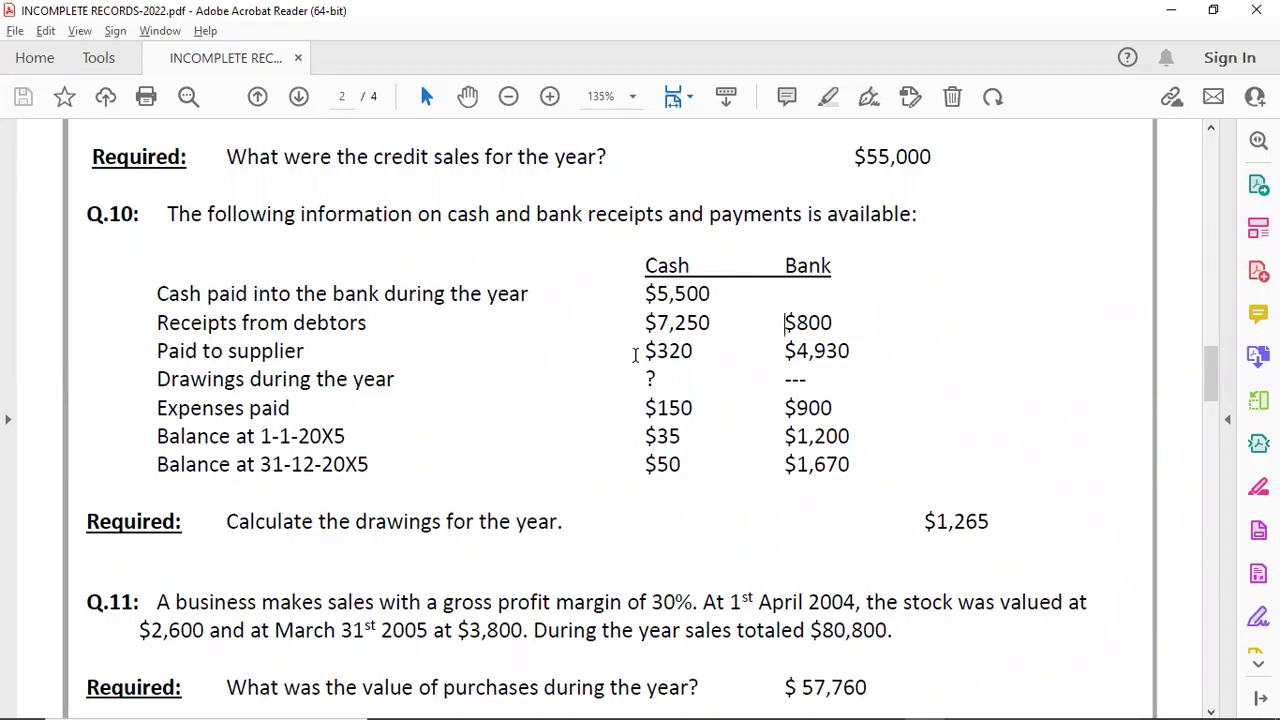
{"action": "key", "text": "alt+Tab"}
{"action": "key", "text": "ctrl+z"}
{"action": "key", "text": "ctrl+z"}
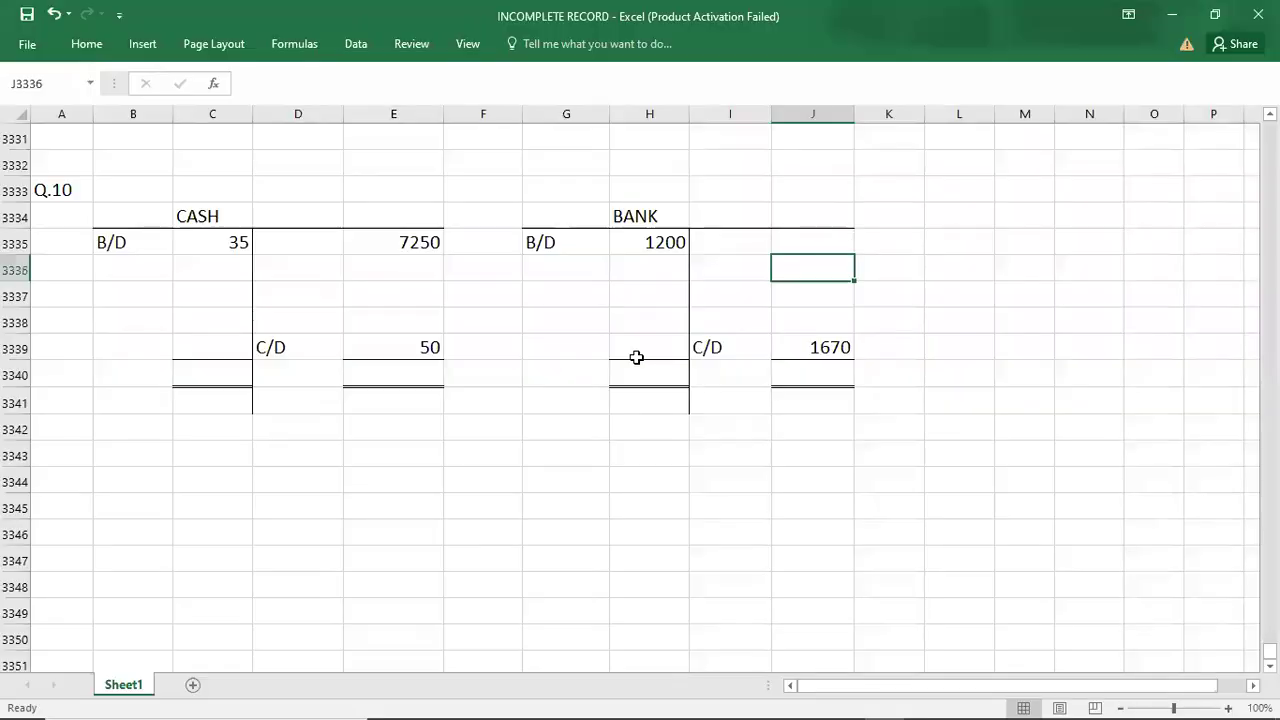
- Enter the cash receipts from debtors, 7250, in C3336 of the CASH account, checking the figure in the PDF
{"action": "left_click", "coordinate": [185, 258]}
{"action": "key", "text": "alt+Tab"}
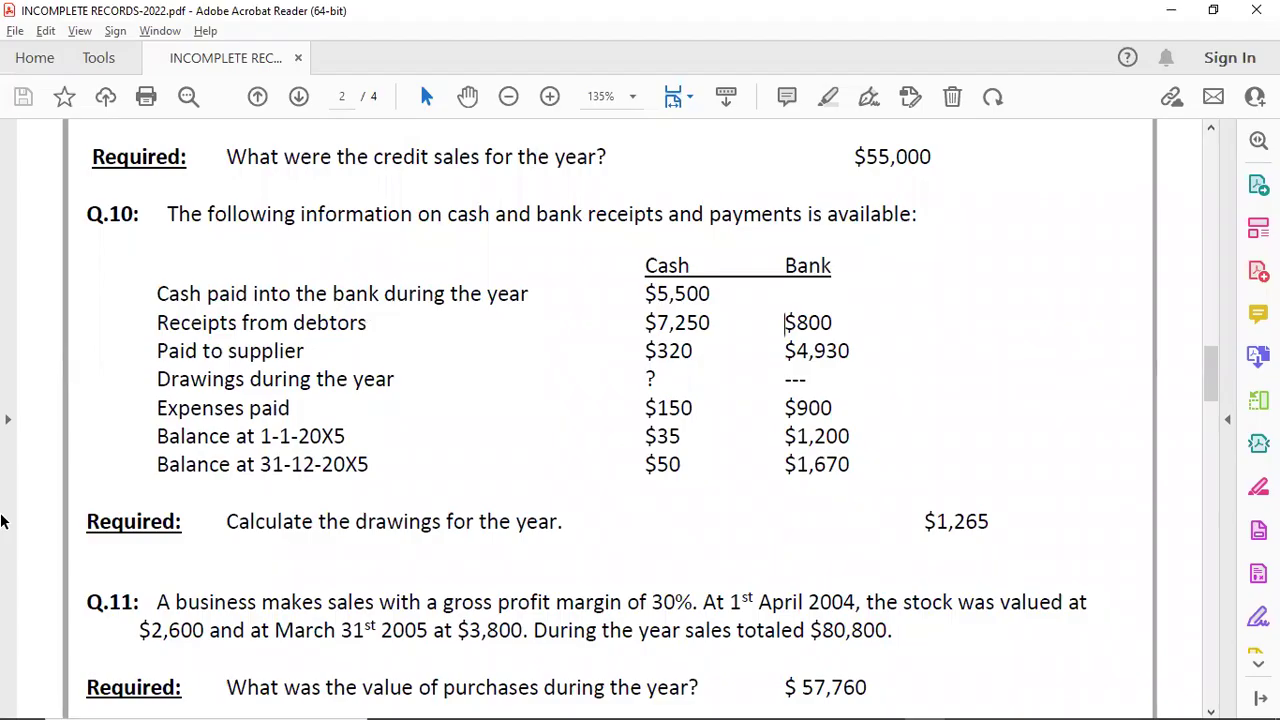
{"action": "key", "text": "alt+Tab"}
{"action": "type", "text": "7250"}
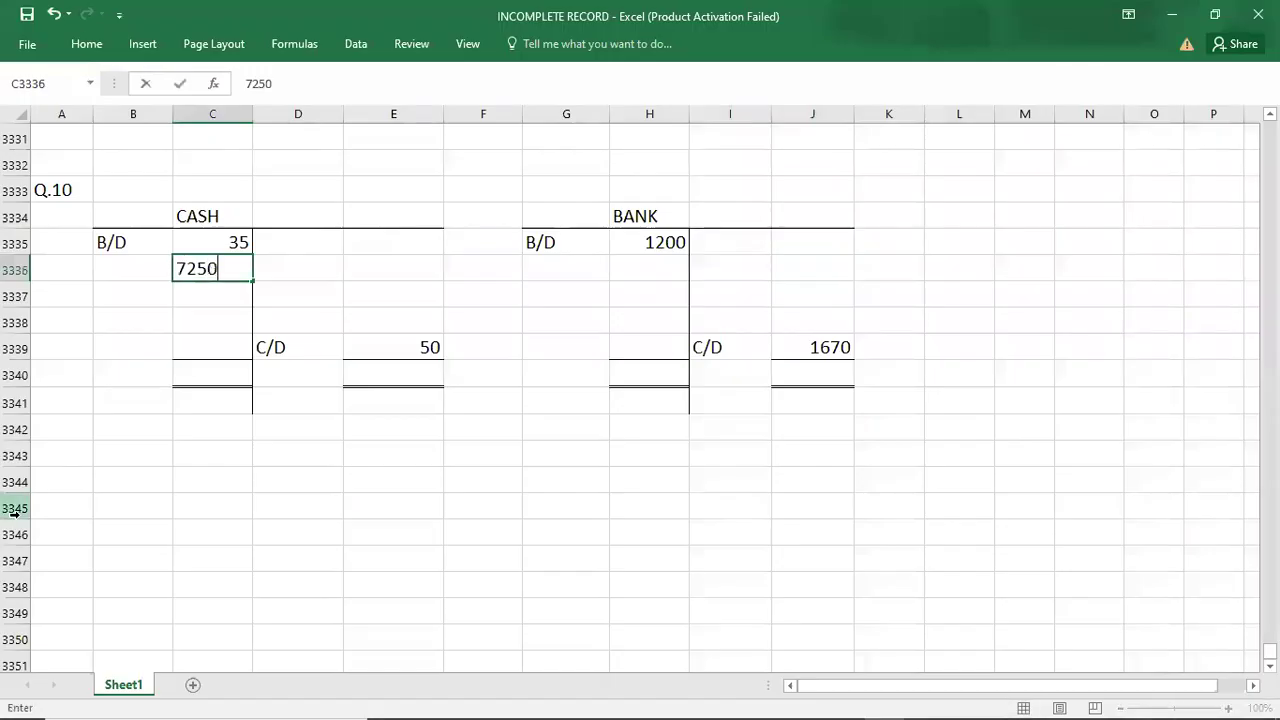
{"action": "key", "text": "Tab"}
- Look up the bank receipts from debtors in the PDF and enter 800 in H3336 of the BANK account
{"action": "key", "text": "Tab"}
{"action": "key", "text": "Tab"}
{"action": "key", "text": "Tab"}
{"action": "key", "text": "Tab"}
{"action": "key", "text": "alt+Tab"}
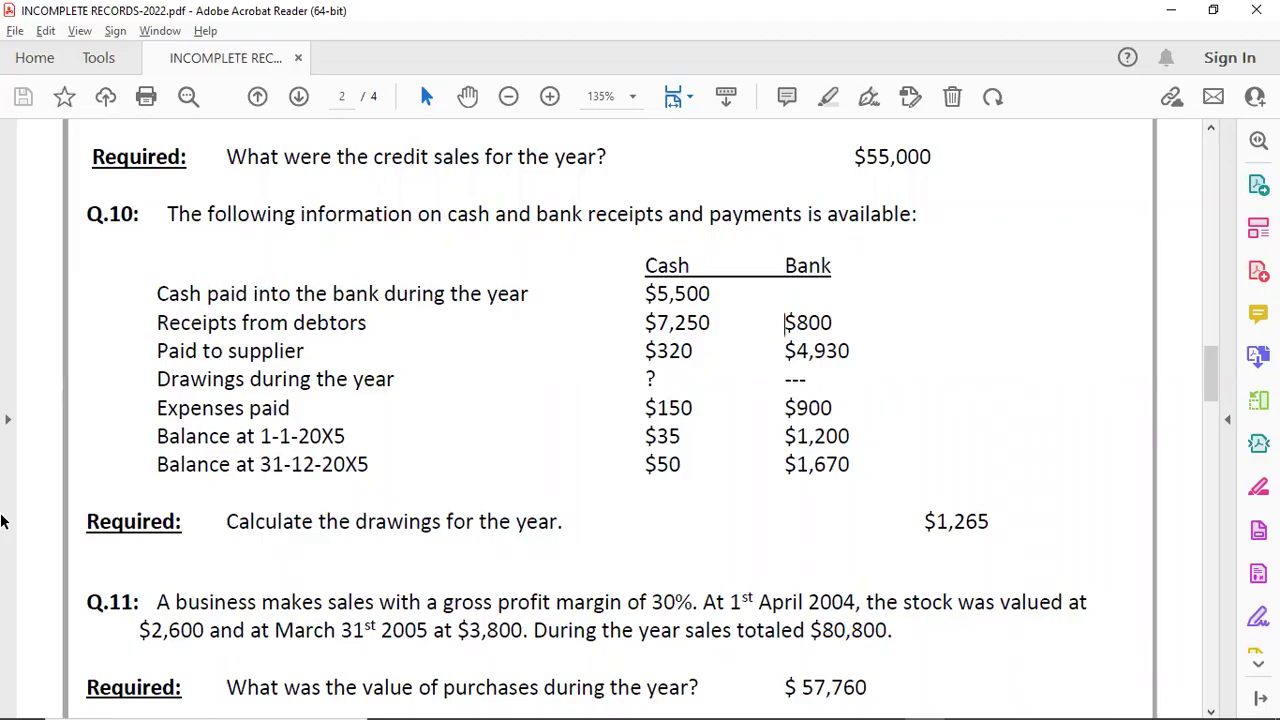
{"action": "key", "text": "alt+Tab"}
{"action": "type", "text": "800"}
{"action": "key", "text": "Return"}
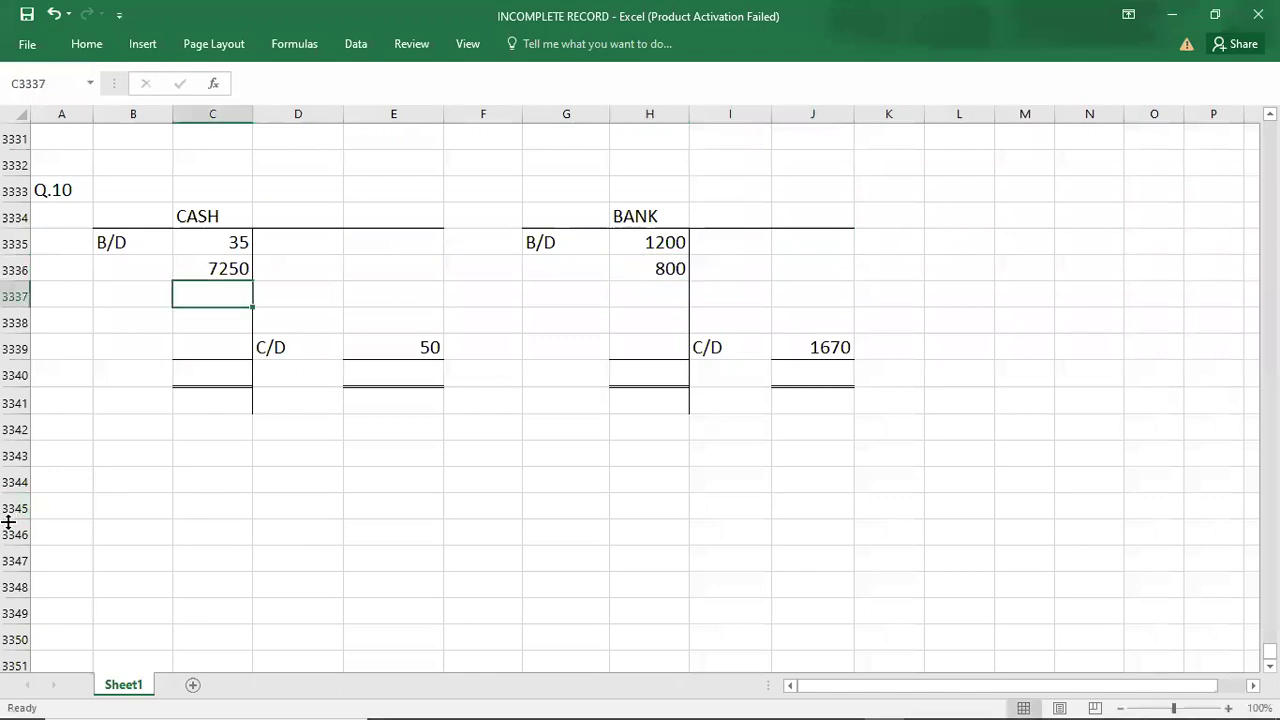
- Look up the cash paid to the supplier in the PDF and enter 320 in E3335 of the CASH account
{"action": "key", "text": "alt+Tab"}
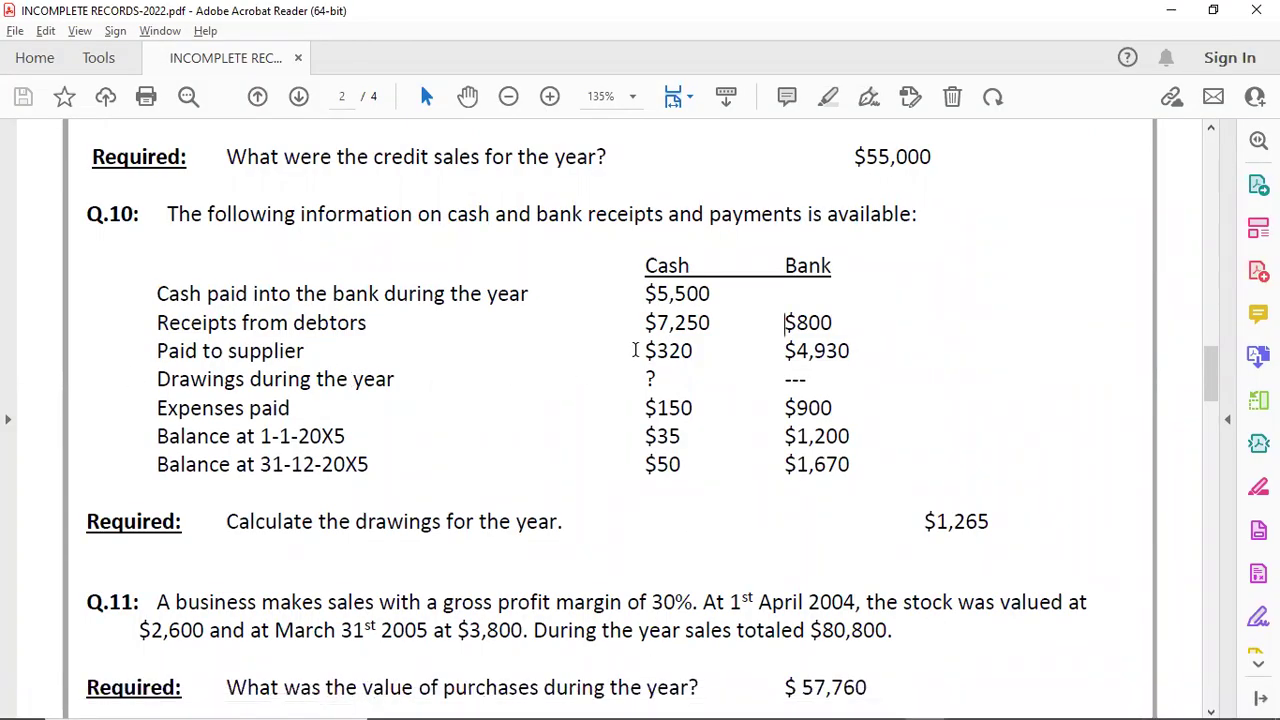
{"action": "key", "text": "alt+Tab"}
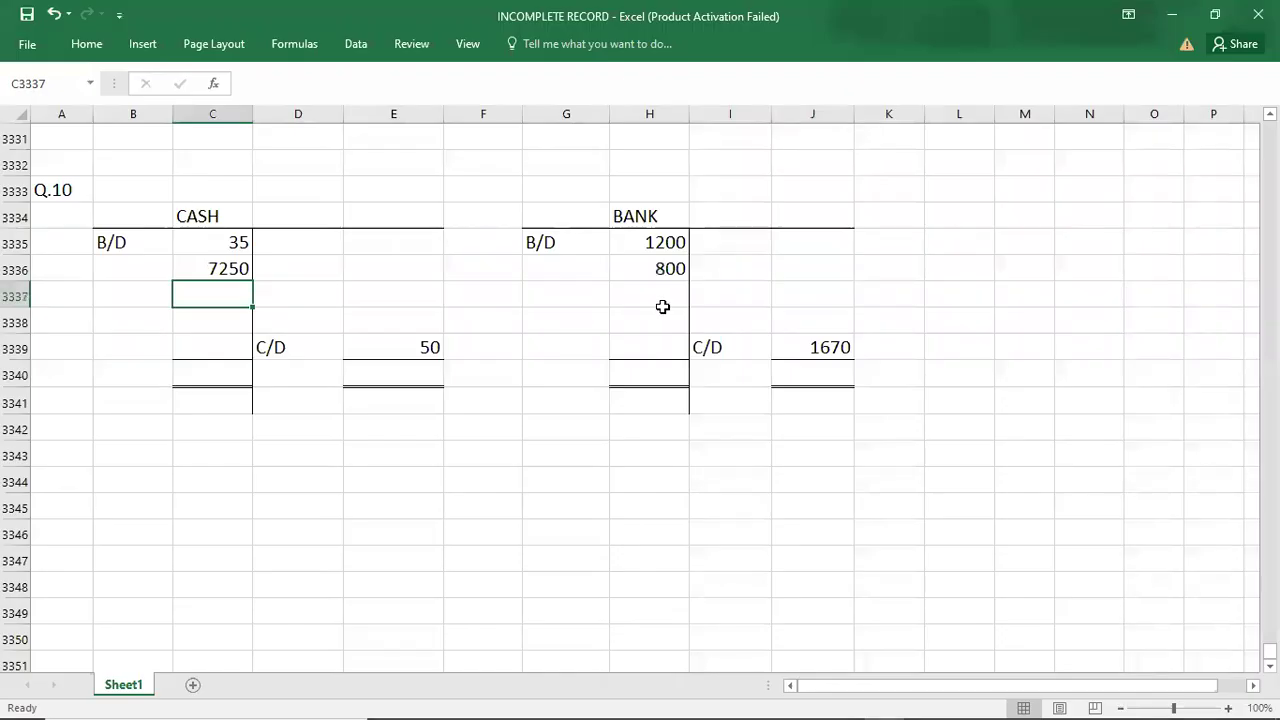
{"action": "key", "text": "Up"}
{"action": "key", "text": "Right"}
{"action": "key", "text": "Right"}
{"action": "key", "text": "Up"}
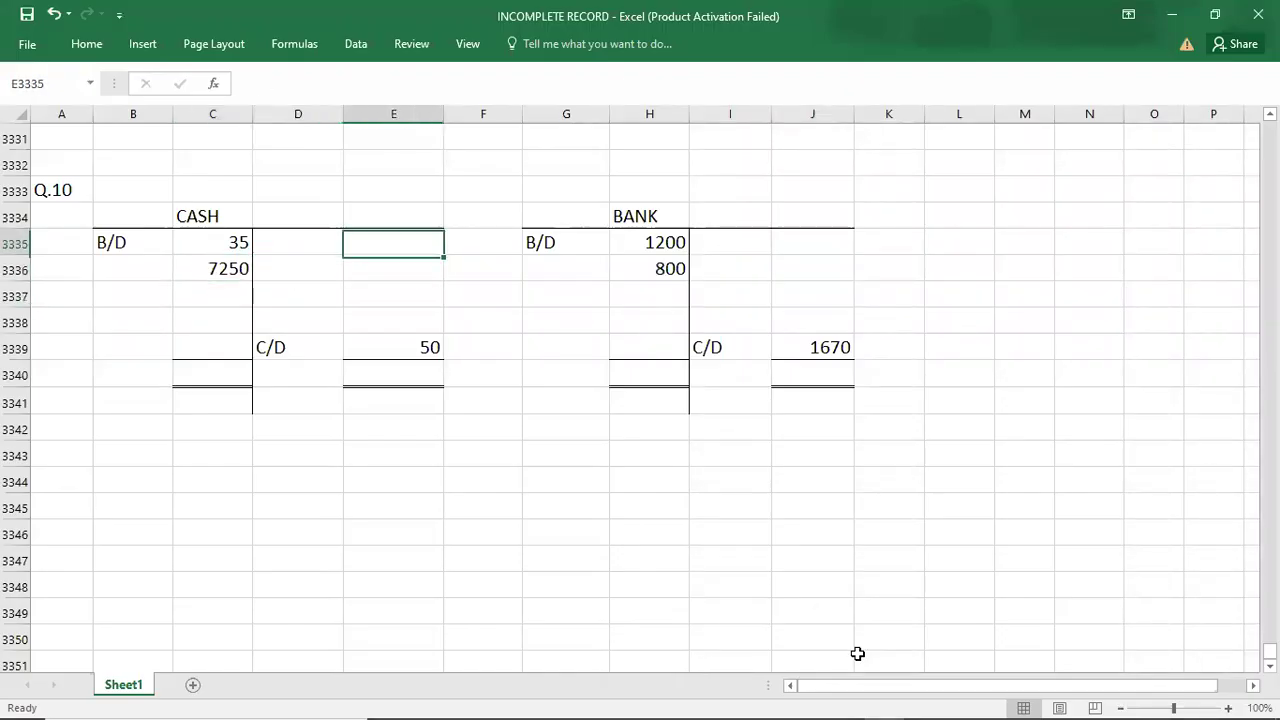
{"action": "type", "text": "320"}
{"action": "key", "text": "BackSpace"}
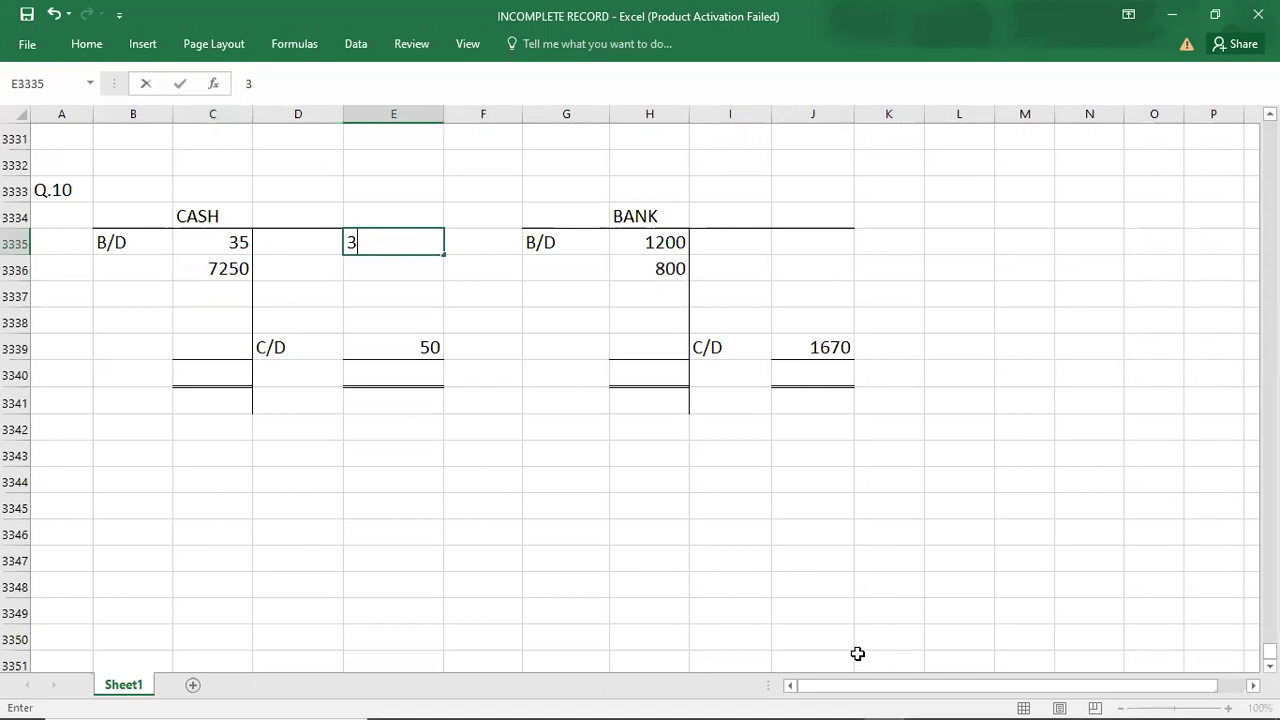
{"action": "type", "text": "20"}
{"action": "key", "text": "Tab"}
- Look up the bank payment to the supplier in the PDF and enter 4930 in J3335 of the BANK account
{"action": "key", "text": "Right"}
{"action": "key", "text": "Right"}
{"action": "key", "text": "Right"}
{"action": "key", "text": "Right"}
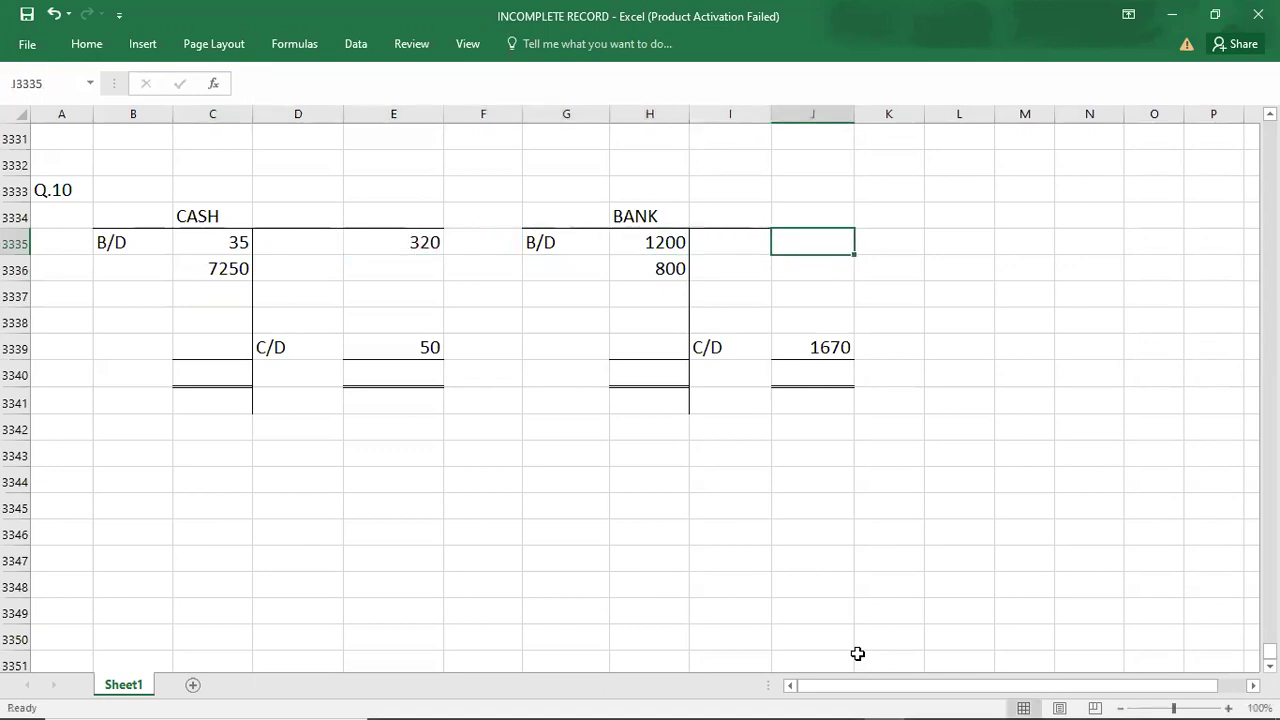
{"action": "key", "text": "alt+Tab"}
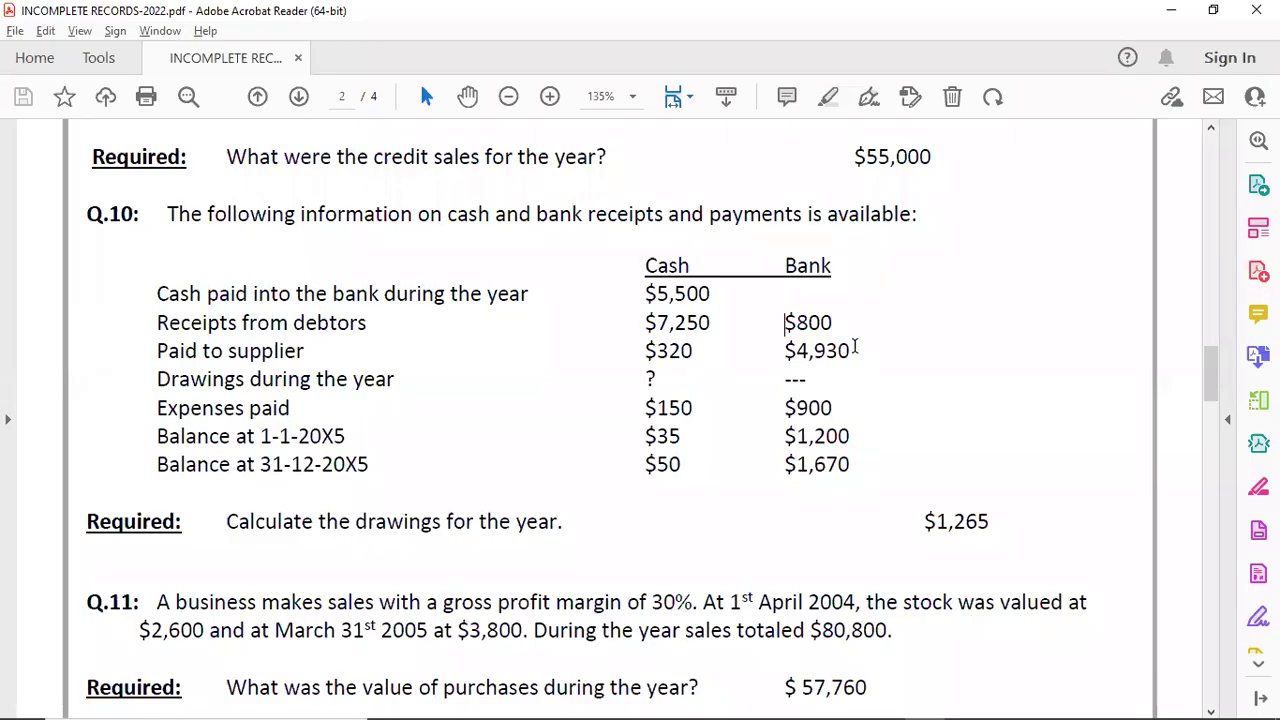
{"action": "key", "text": "alt+Tab"}
{"action": "type", "text": "4930"}
{"action": "key", "text": "Return"}
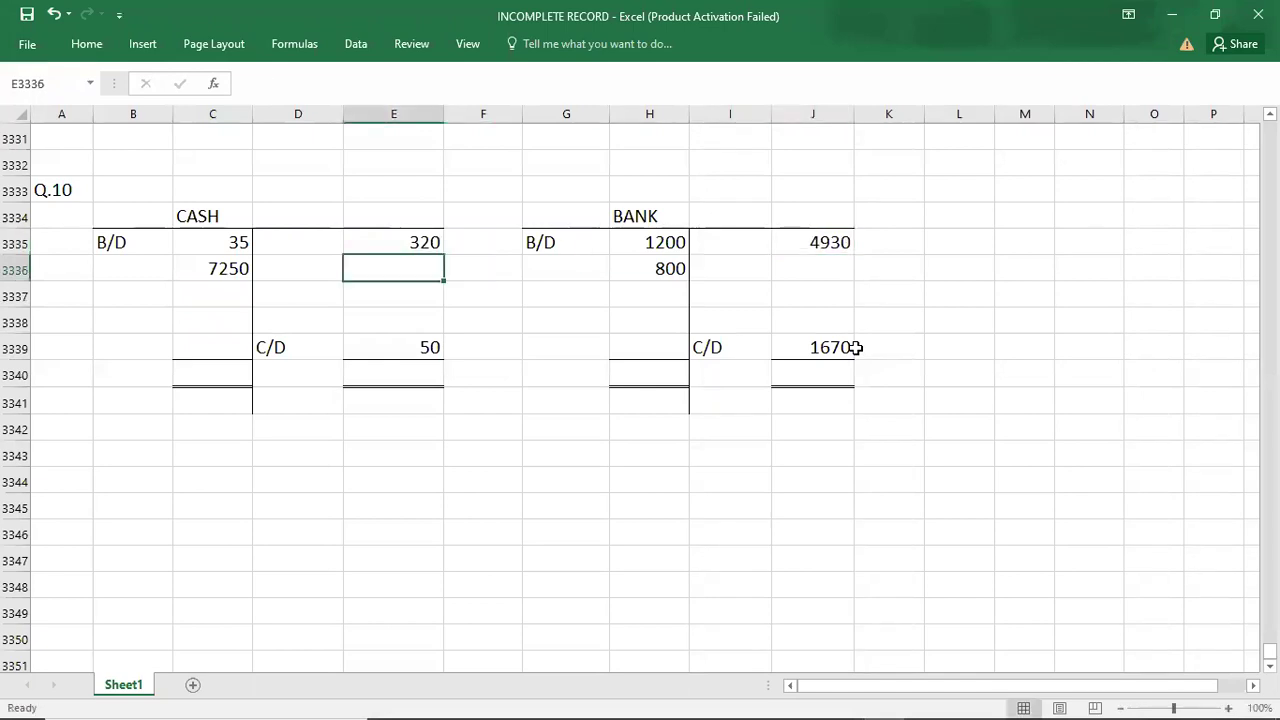
{"action": "key", "text": "alt+Tab"}
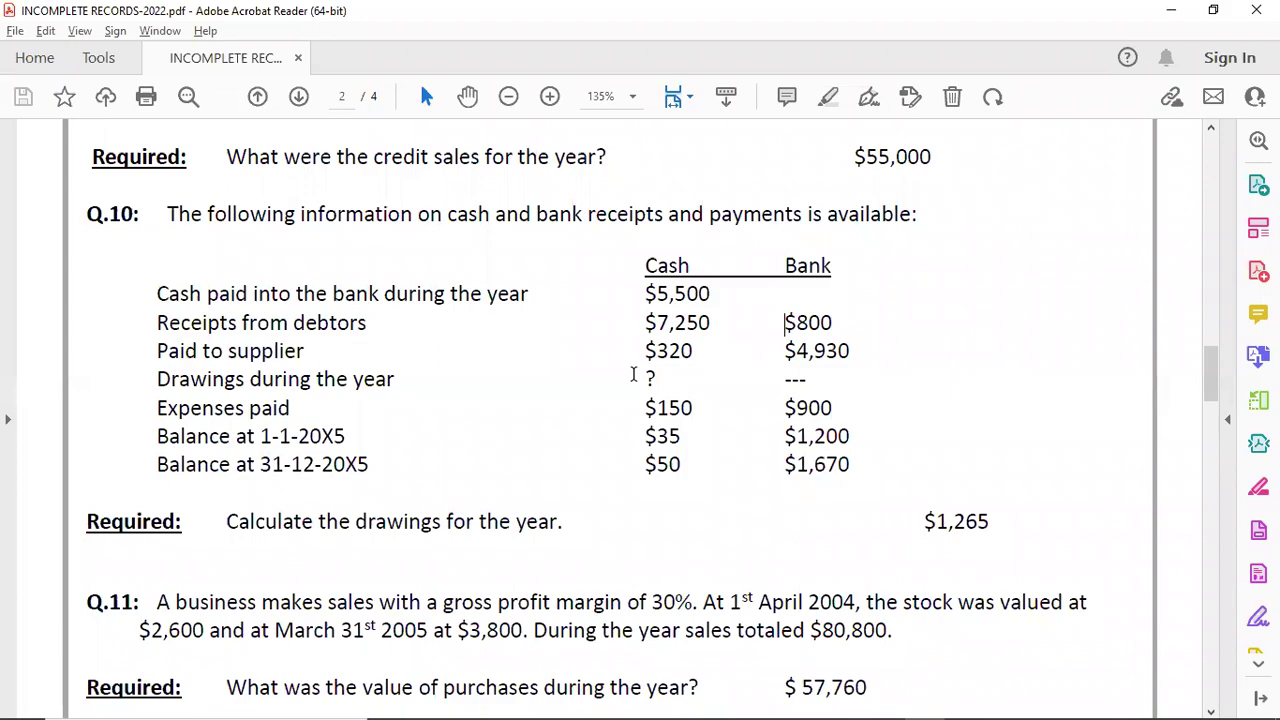
{"action": "key", "text": "alt+Tab"}
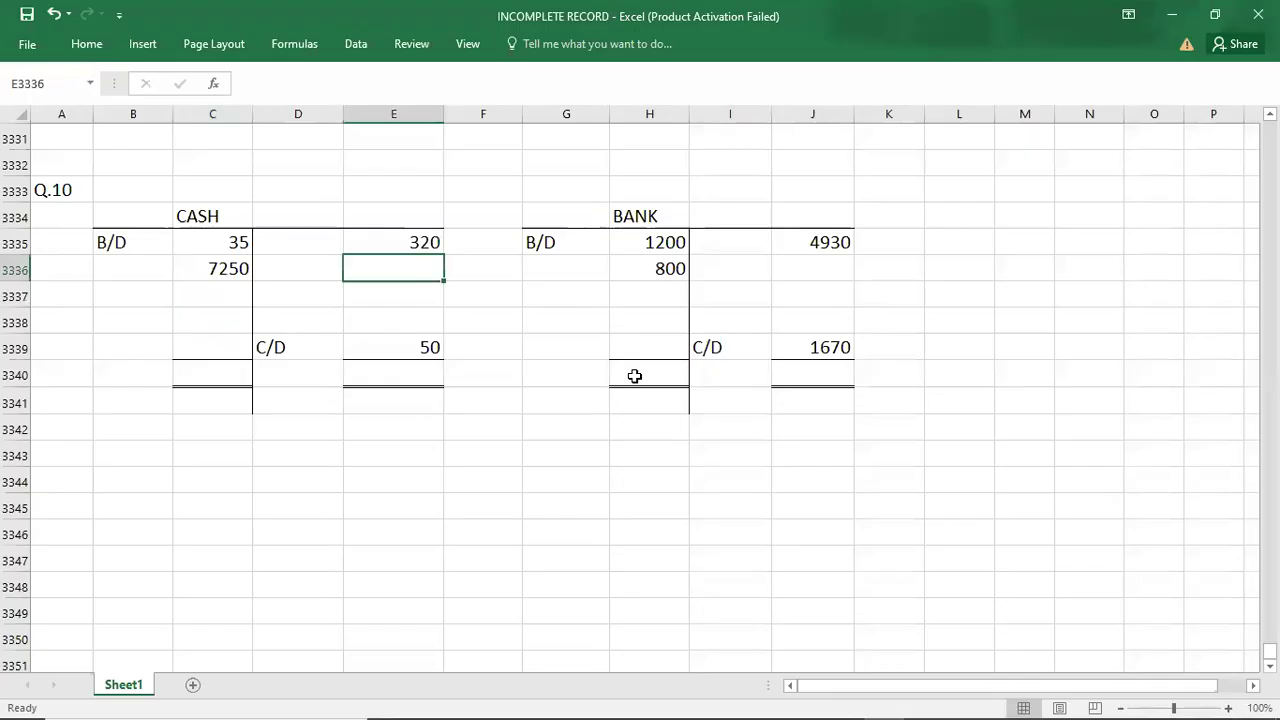
{"action": "type", "text": "DRA"}
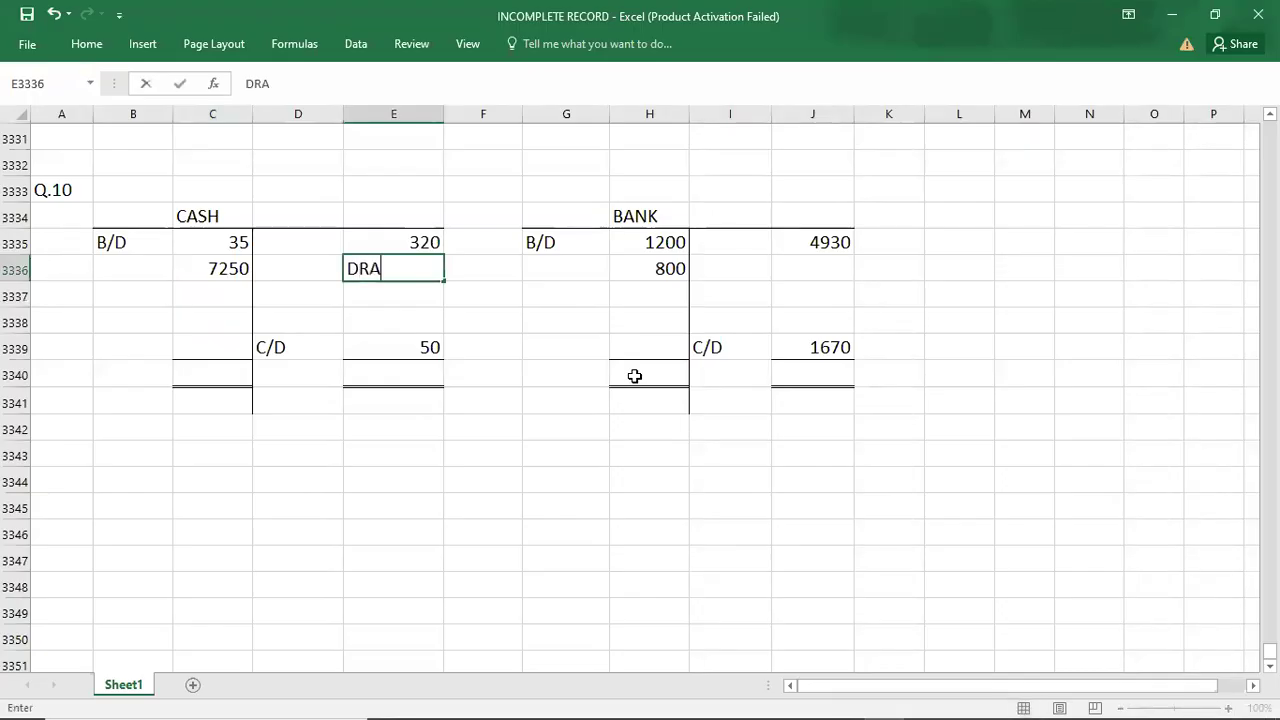
{"action": "type", "text": "WINGS"}
{"action": "key", "text": "BackSpace"}
{"action": "key", "text": "BackSpace"}
{"action": "key", "text": "BackSpace"}
{"action": "key", "text": "BackSpace"}
{"action": "key", "text": "BackSpace"}
{"action": "key", "text": "BackSpace"}
{"action": "key", "text": "BackSpace"}
{"action": "key", "text": "BackSpace"}
- Enter the label DRAWINGS ? in D3336 of the CASH account and widen column D to fit it
{"action": "key", "text": "Left"}
{"action": "type", "text": "D"}
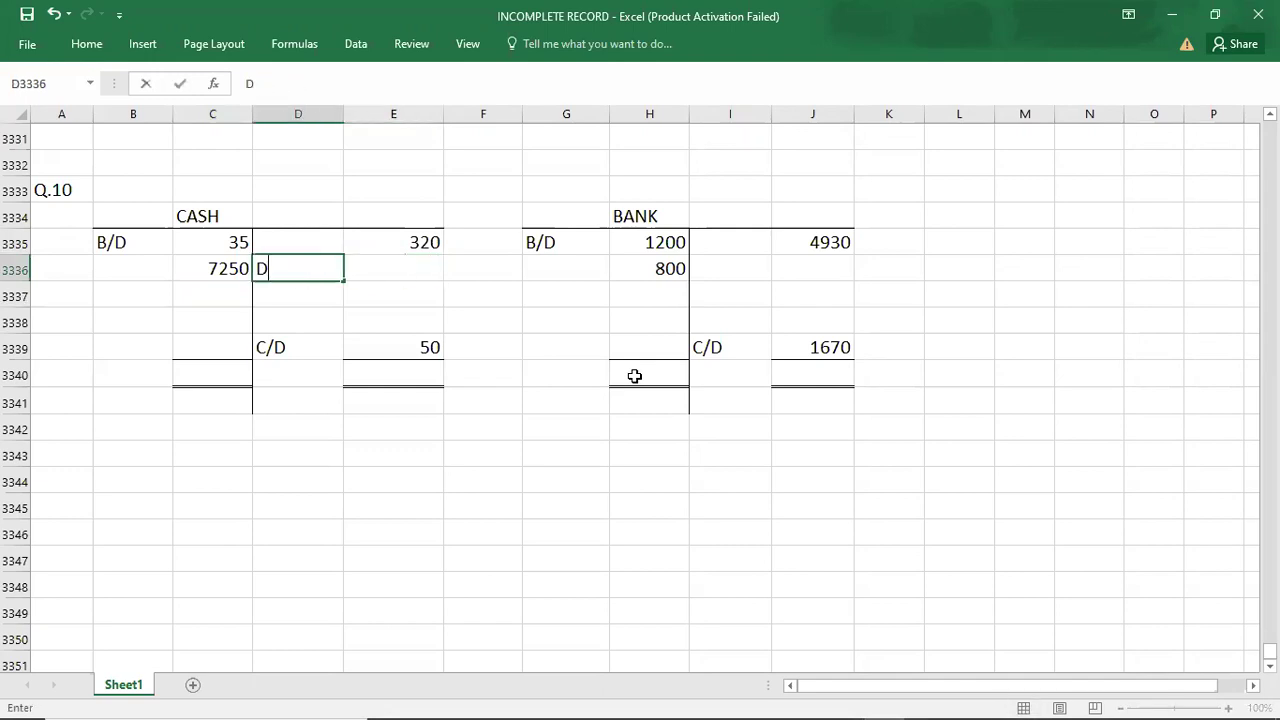
{"action": "type", "text": "RAWING"}
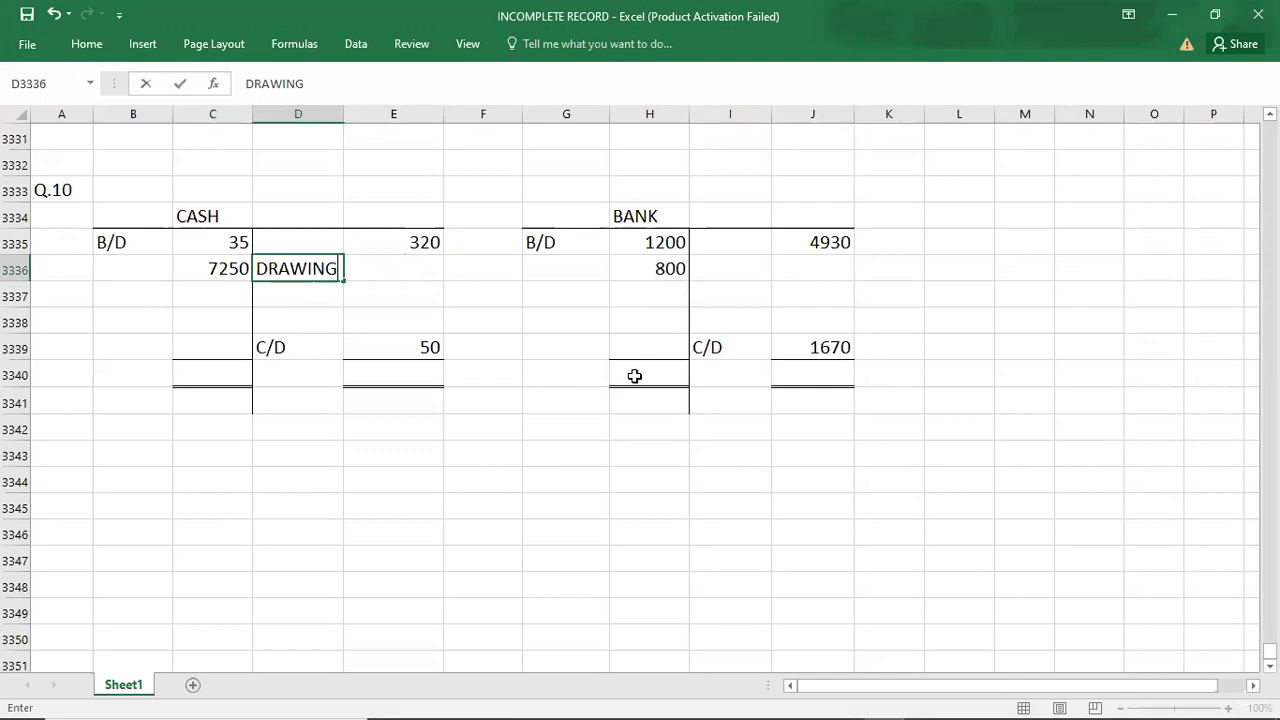
{"action": "type", "text": "S ?"}
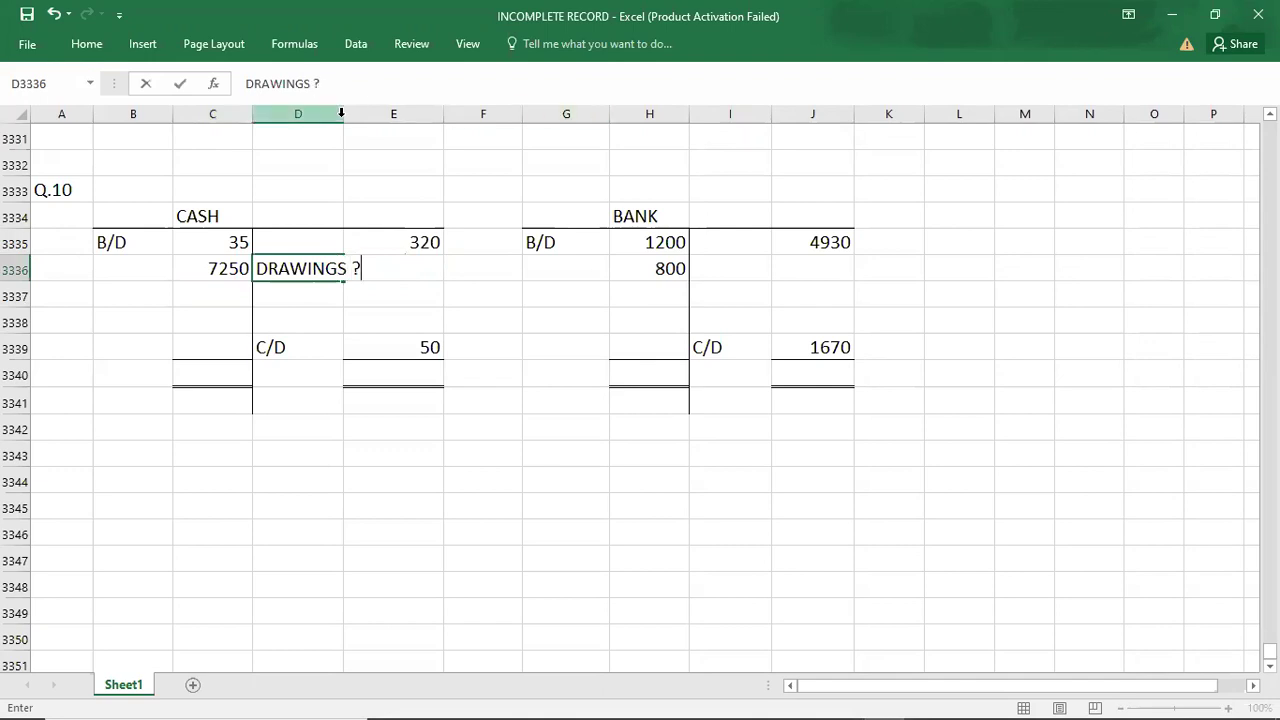
{"action": "left_click", "coordinate": [345, 130]}
{"action": "left_click_drag", "start_coordinate": [343, 115], "coordinate": [361, 115]}
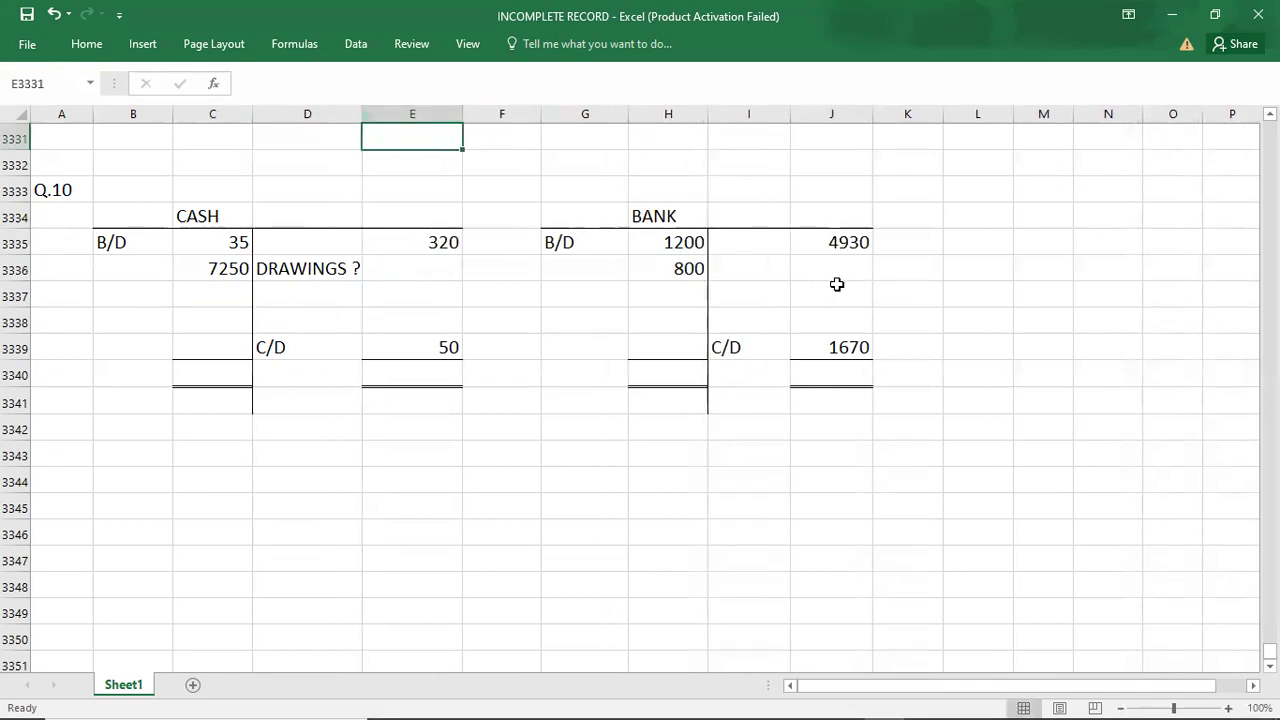
- Look up the expenses paid in cash in the PDF and enter 150 in E3337 of the CASH account
{"action": "key", "text": "alt+Tab"}
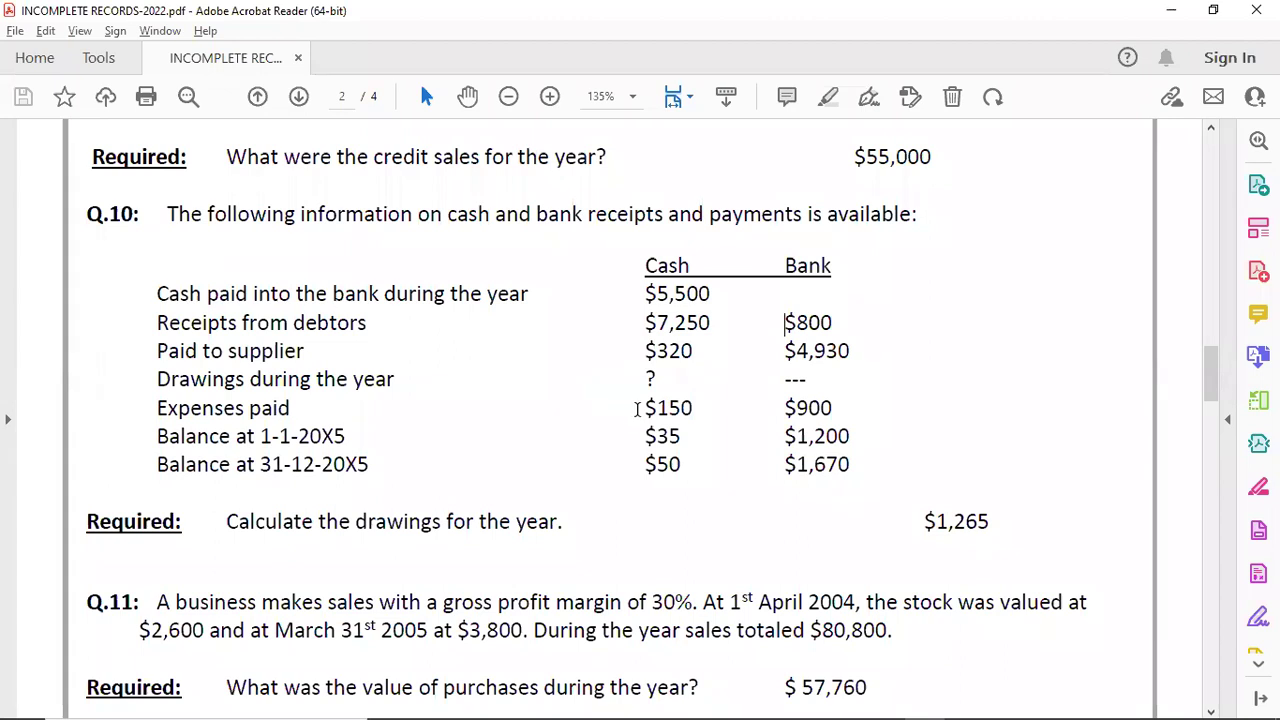
{"action": "key", "text": "alt+Tab"}
{"action": "key", "text": "Down"}
{"action": "key", "text": "Down"}
{"action": "key", "text": "Down"}
{"action": "left_click", "coordinate": [383, 290]}
{"action": "type", "text": "150"}
{"action": "key", "text": "Right"}
- Look up the expenses paid by bank in the PDF and enter 900 in J3336 of the BANK account
{"action": "key", "text": "Right"}
{"action": "key", "text": "Right"}
{"action": "key", "text": "Right"}
{"action": "key", "text": "Right"}
{"action": "key", "text": "Up"}
{"action": "key", "text": "alt+Tab"}
{"action": "key", "text": "alt+Tab"}
{"action": "type", "text": "900"}
{"action": "key", "text": "Return"}
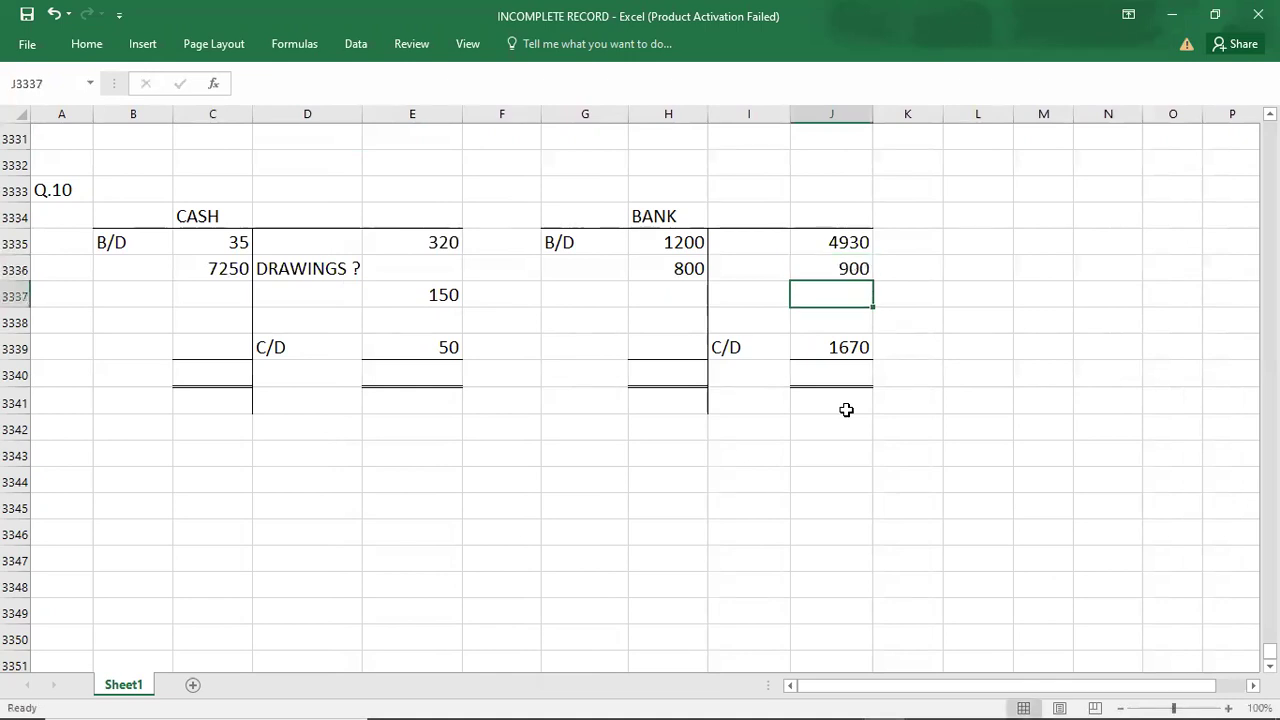
{"action": "key", "text": "alt+Tab"}
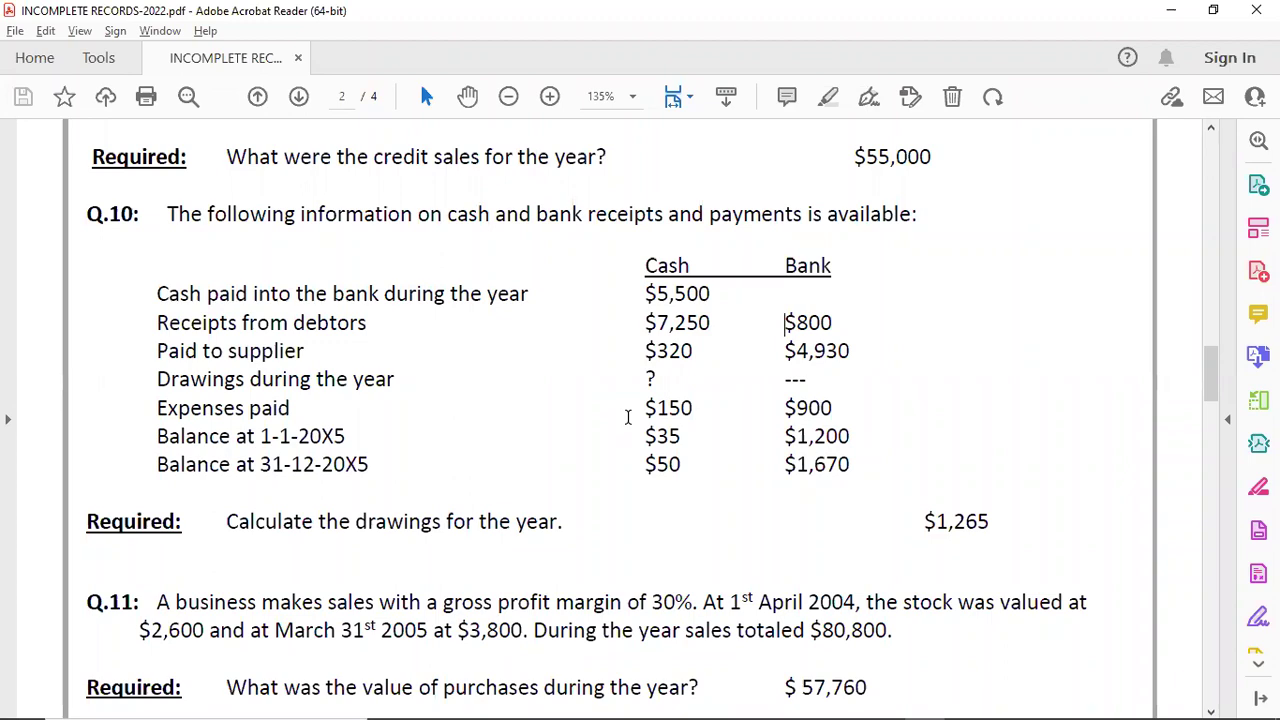
{"action": "key", "text": "alt+Tab"}
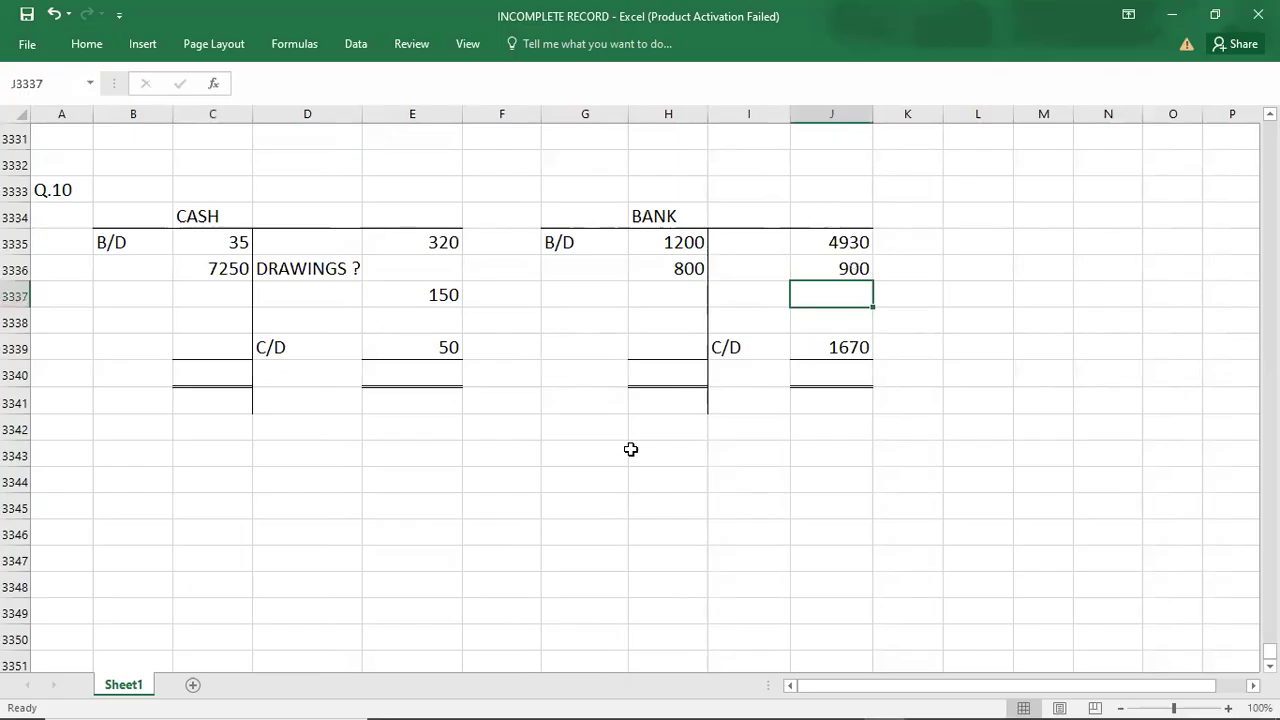
{"action": "left_click", "coordinate": [631, 449]}
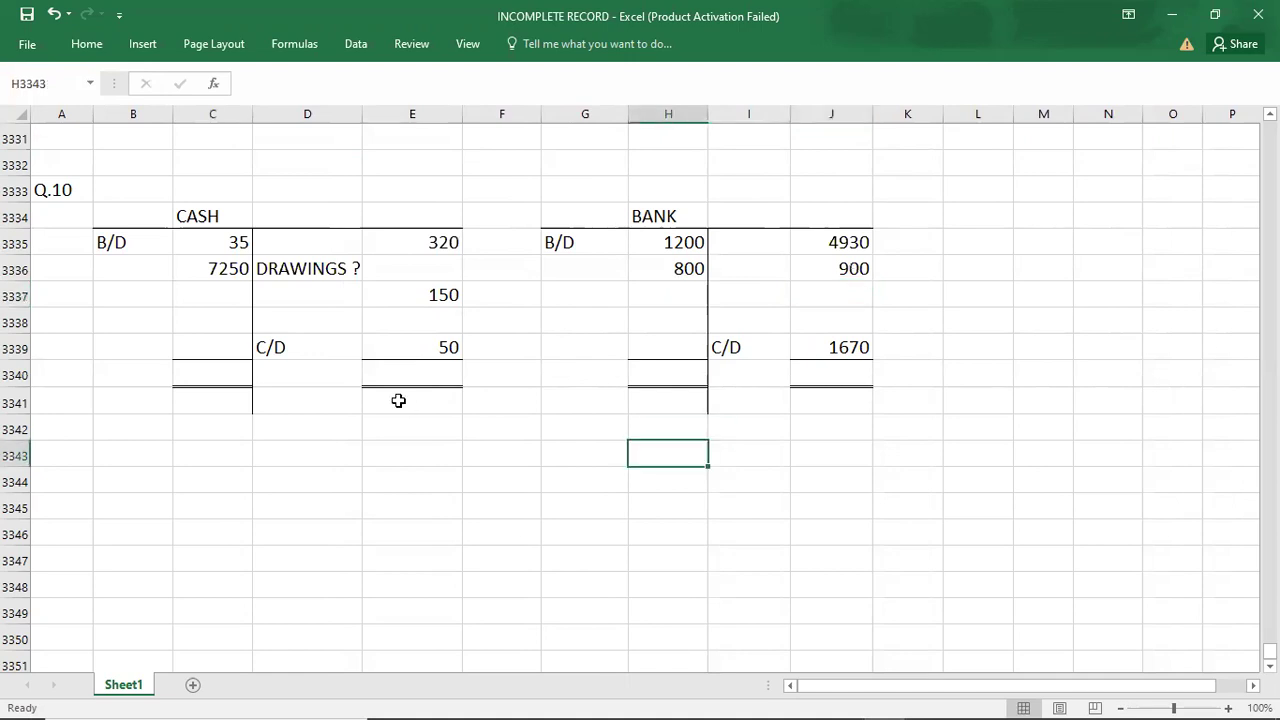
{"action": "left_click", "coordinate": [389, 271]}
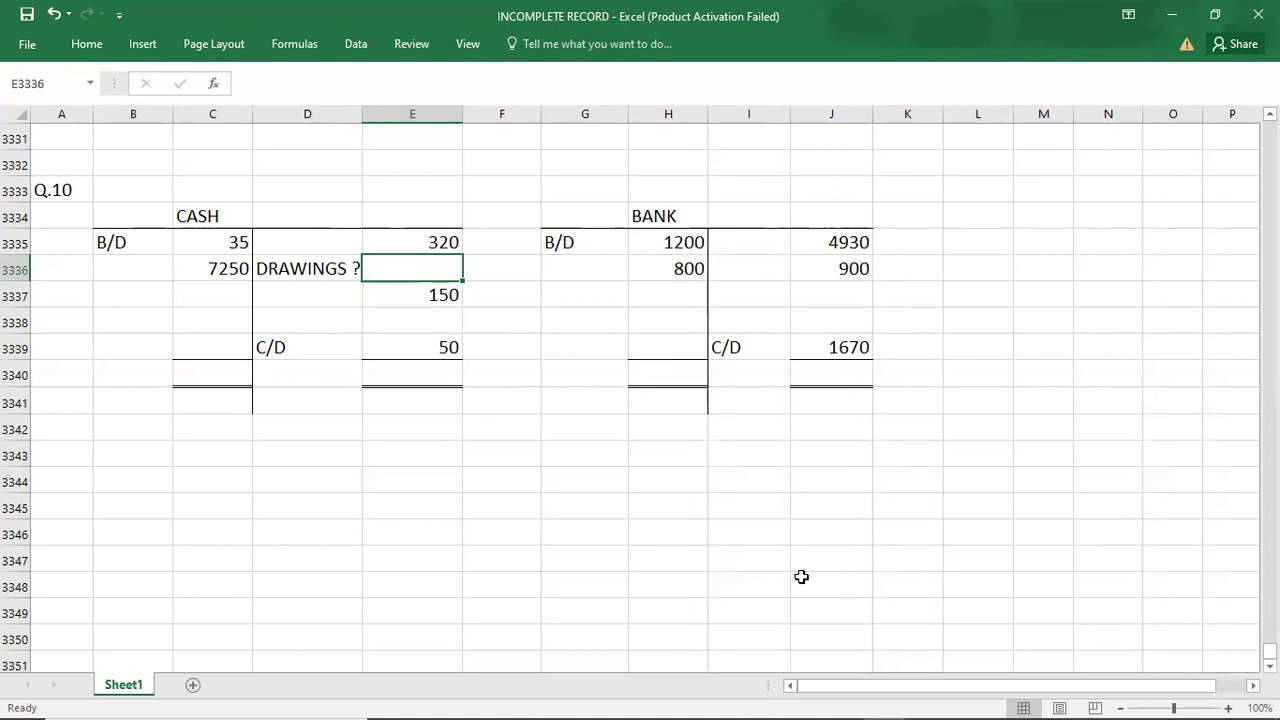
- Look up the cash paid into the bank in the PDF and enter 5500 in E3338 of the CASH account
{"action": "key", "text": "alt+Tab"}
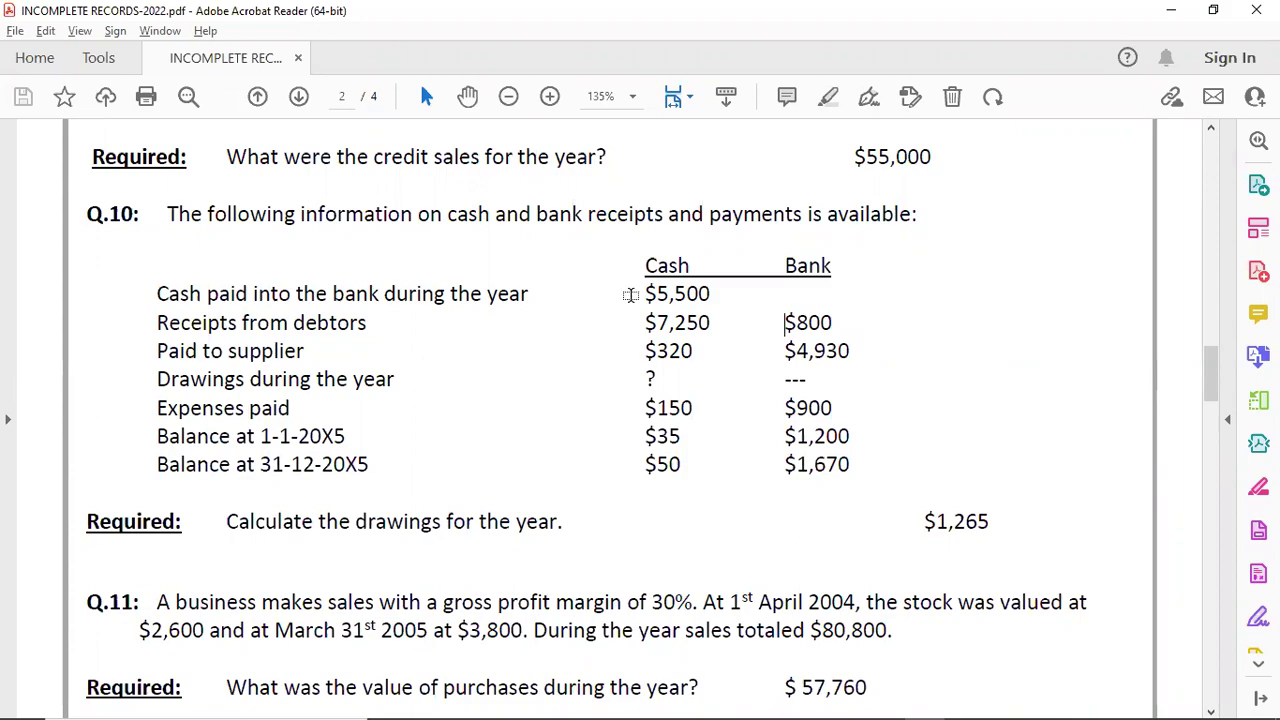
{"action": "key", "text": "alt+Tab"}
{"action": "left_click", "coordinate": [411, 325]}
{"action": "type", "text": "5500"}
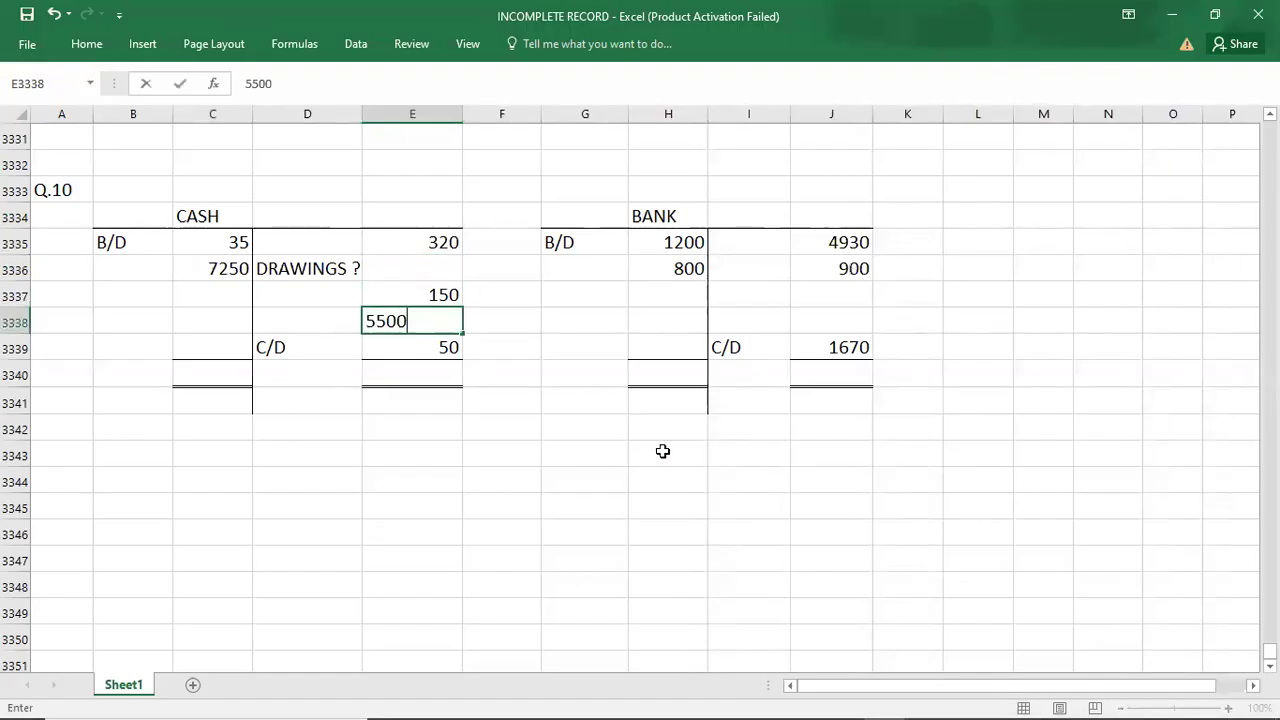
- Enter the cash paid into the bank, 5500, in H3337 of the BANK account and recheck the PDF data
{"action": "left_click", "coordinate": [689, 294]}
{"action": "type", "text": "5500"}
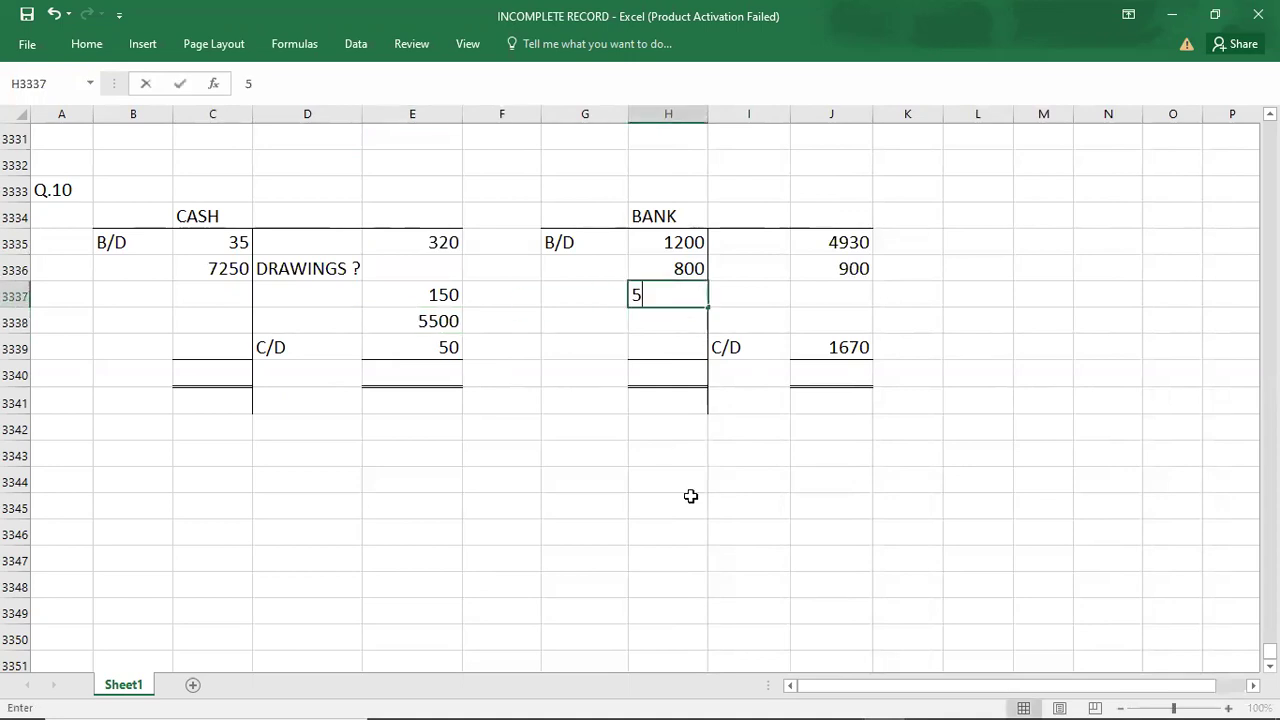
{"action": "key", "text": "Down"}
{"action": "key", "text": "Down"}
{"action": "key", "text": "Down"}
{"action": "key", "text": "Down"}
{"action": "key", "text": "Down"}
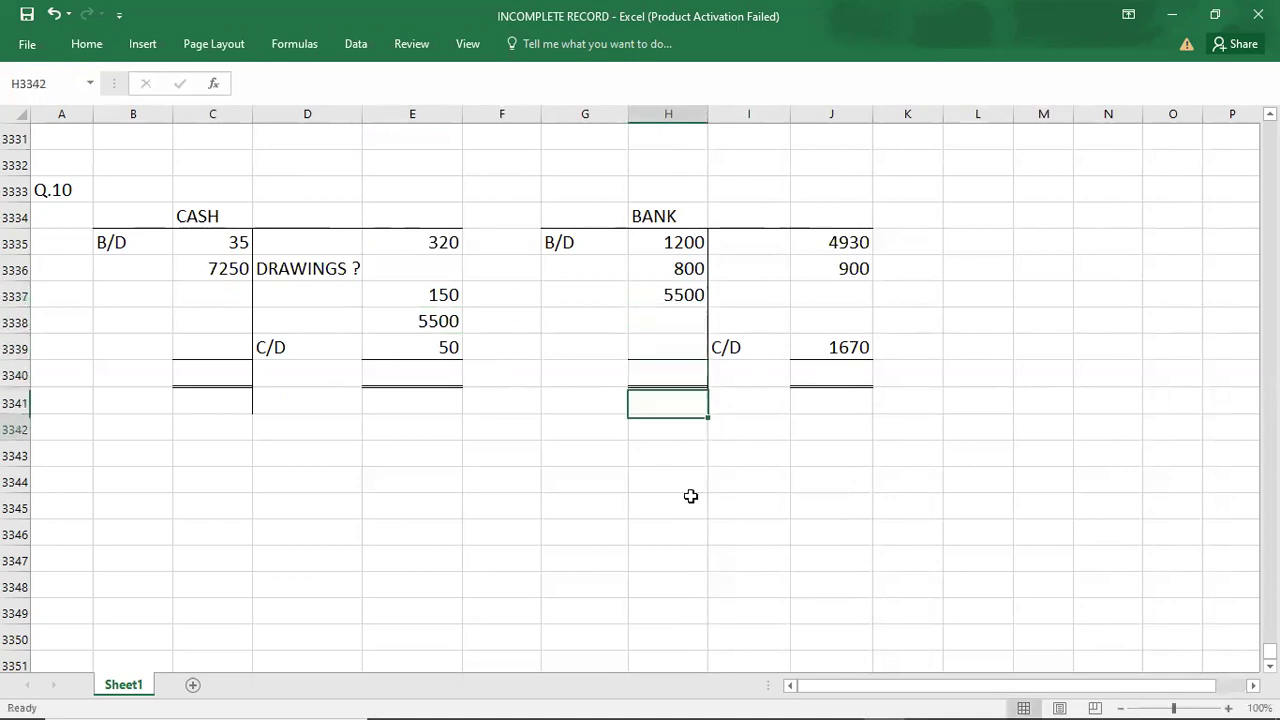
{"action": "key", "text": "alt+Tab"}
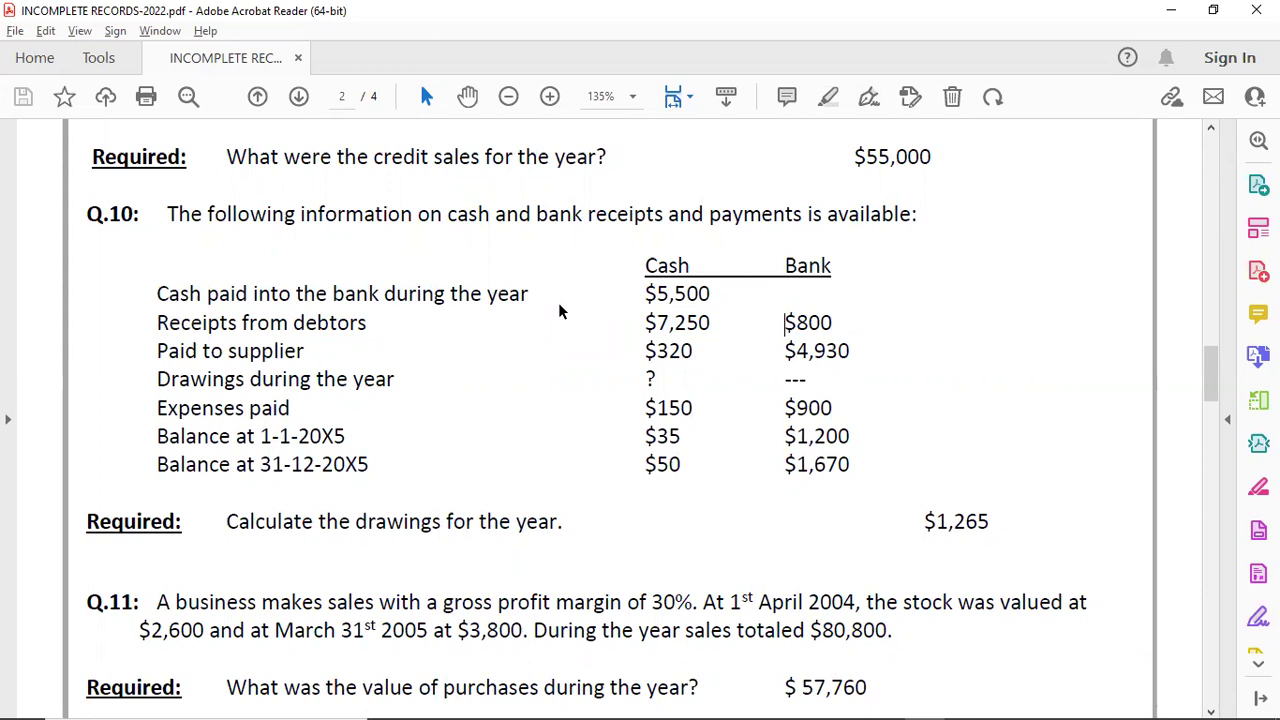
{"action": "key", "text": "alt+Tab"}
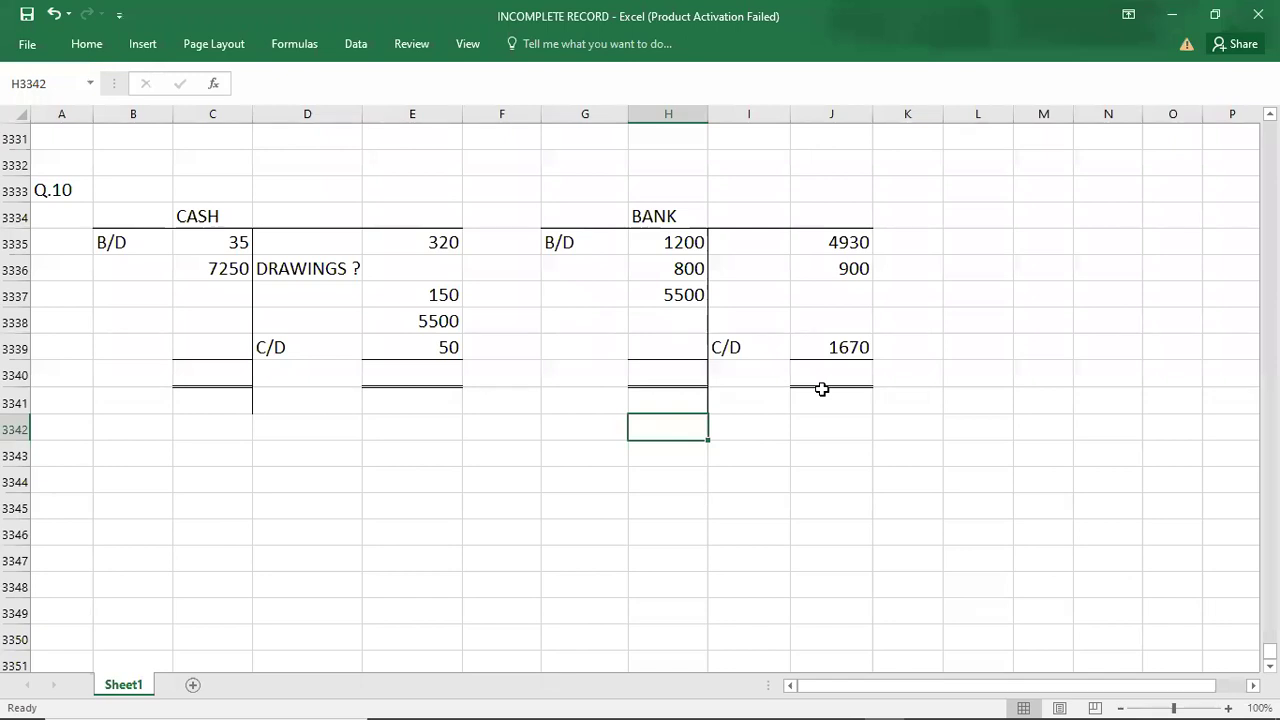
{"action": "left_click", "coordinate": [634, 372]}
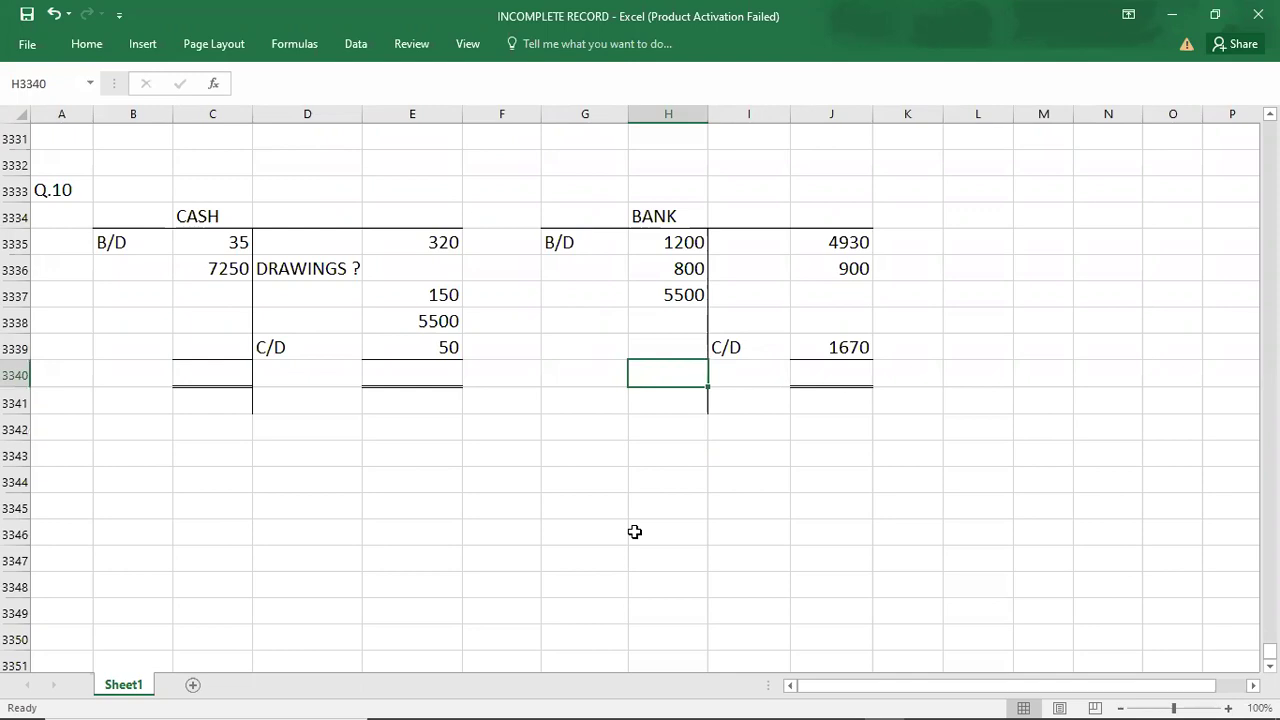
{"action": "left_click", "coordinate": [692, 247]}
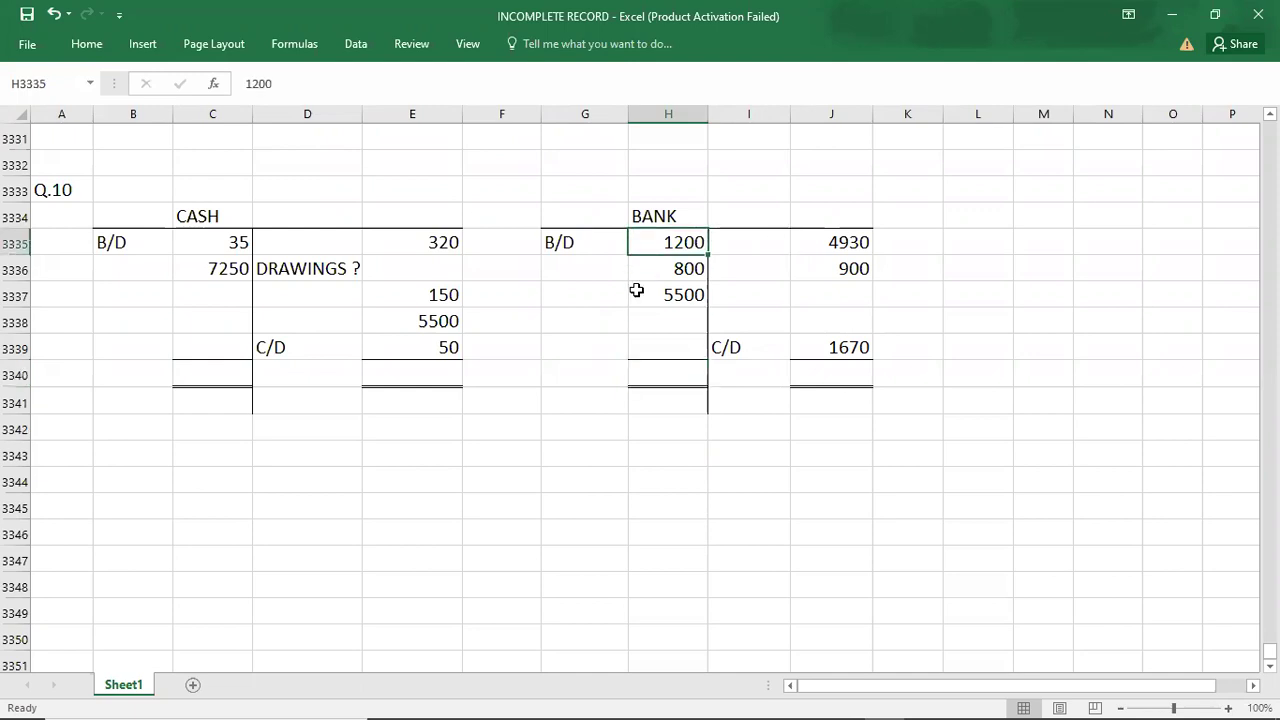
{"action": "key", "text": "ctrl+Down"}
{"action": "key", "text": "ctrl+Down"}
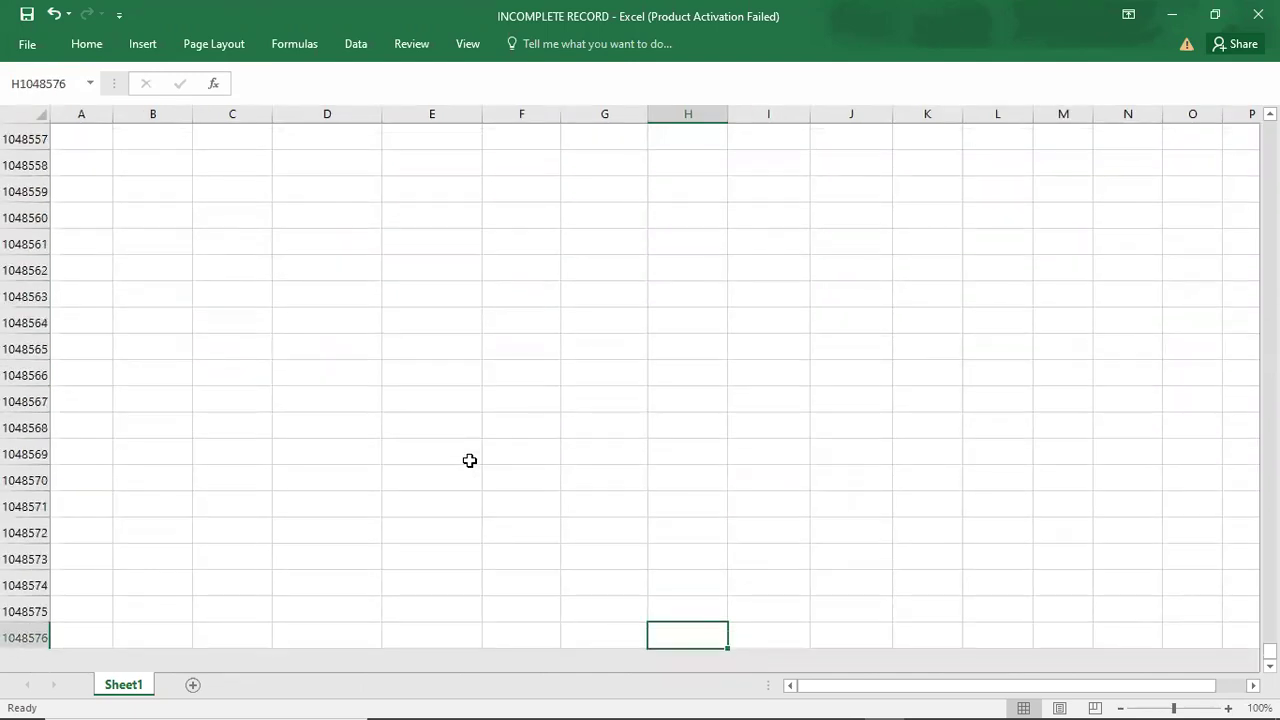
{"action": "key", "text": "ctrl+Up"}
{"action": "key", "text": "ctrl+Up"}
{"action": "key", "text": "ctrl+Up"}
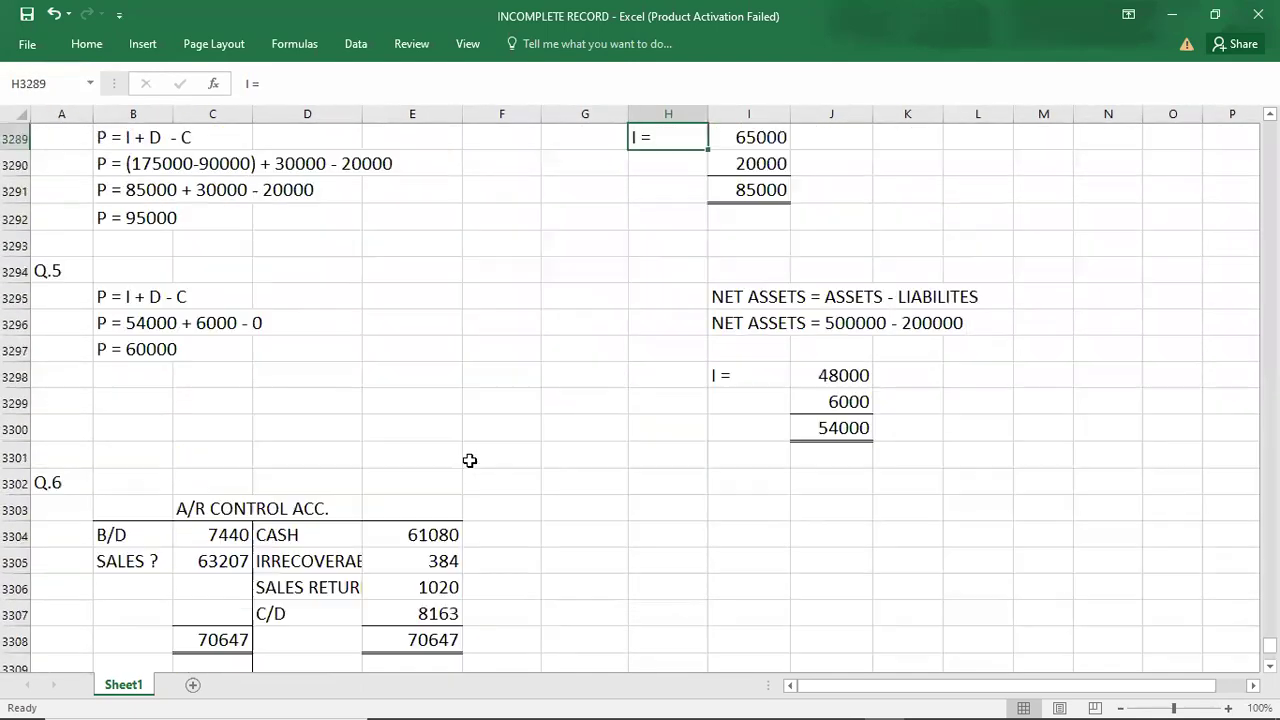
{"action": "key", "text": "ctrl+Down"}
{"action": "key", "text": "Down"}
{"action": "key", "text": "Down"}
{"action": "key", "text": "Down"}
{"action": "key", "text": "Down"}
{"action": "key", "text": "Down"}
{"action": "key", "text": "Down"}
{"action": "key", "text": "Down"}
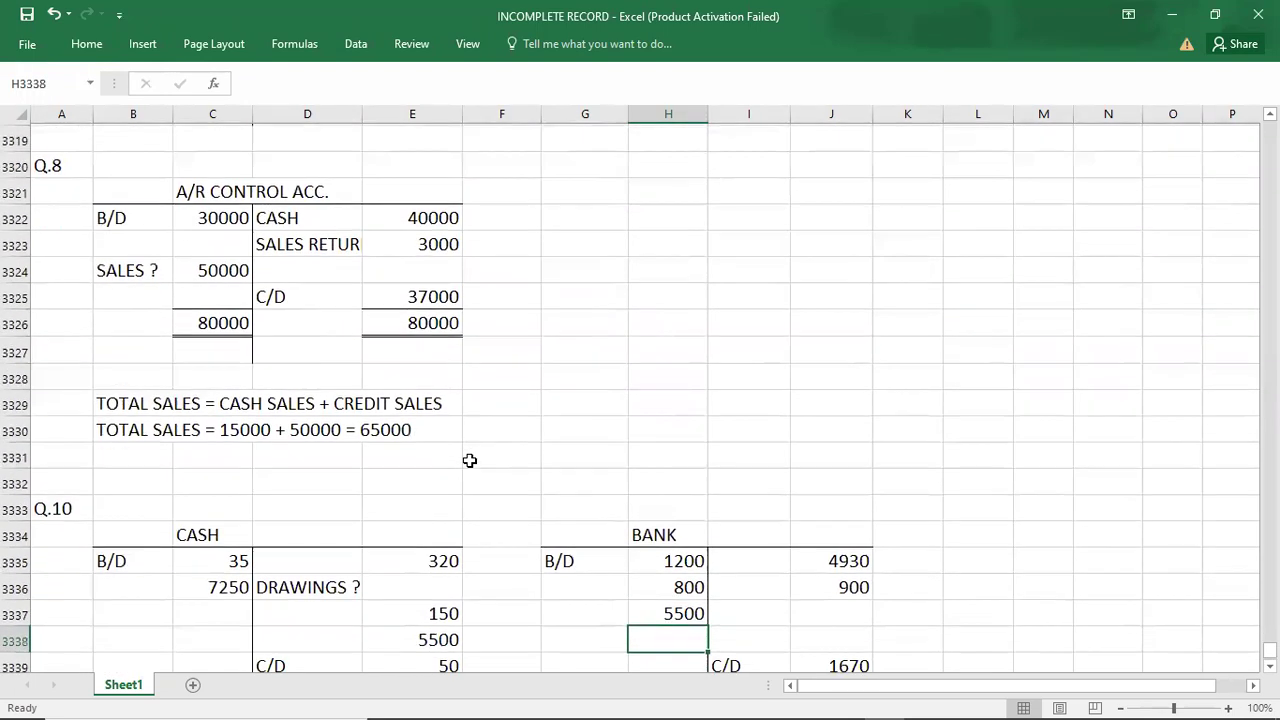
{"action": "key", "text": "Down"}
{"action": "key", "text": "Down"}
{"action": "key", "text": "Down"}
{"action": "key", "text": "Down"}
{"action": "key", "text": "Down"}
{"action": "key", "text": "Down"}
{"action": "key", "text": "Down"}
{"action": "key", "text": "Down"}
{"action": "key", "text": "Down"}
{"action": "key", "text": "Up"}
{"action": "key", "text": "Up"}
{"action": "key", "text": "Up"}
{"action": "key", "text": "Up"}
{"action": "key", "text": "Up"}
{"action": "key", "text": "Up"}
{"action": "key", "text": "Up"}
{"action": "key", "text": "Up"}
{"action": "key", "text": "Up"}
{"action": "key", "text": "Up"}
{"action": "key", "text": "Up"}
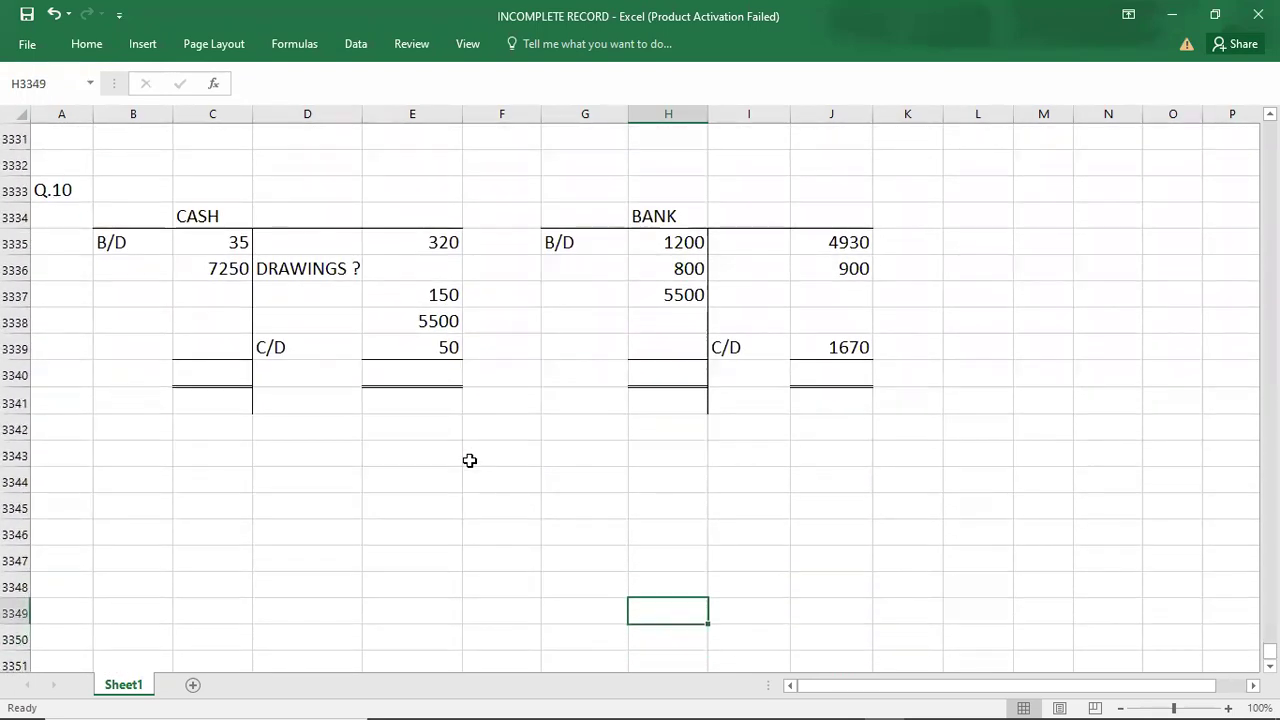
- Add up the debit entries H3335:H3339 of the BANK account and enter the total 7500 in H3340
{"action": "key", "text": "Up"}
{"action": "key", "text": "Up"}
{"action": "key", "text": "Up"}
{"action": "key", "text": "Up"}
{"action": "key", "text": "shift+Down"}
{"action": "key", "text": "shift+Down"}
{"action": "key", "text": "shift+Down"}
{"action": "key", "text": "shift+Down"}
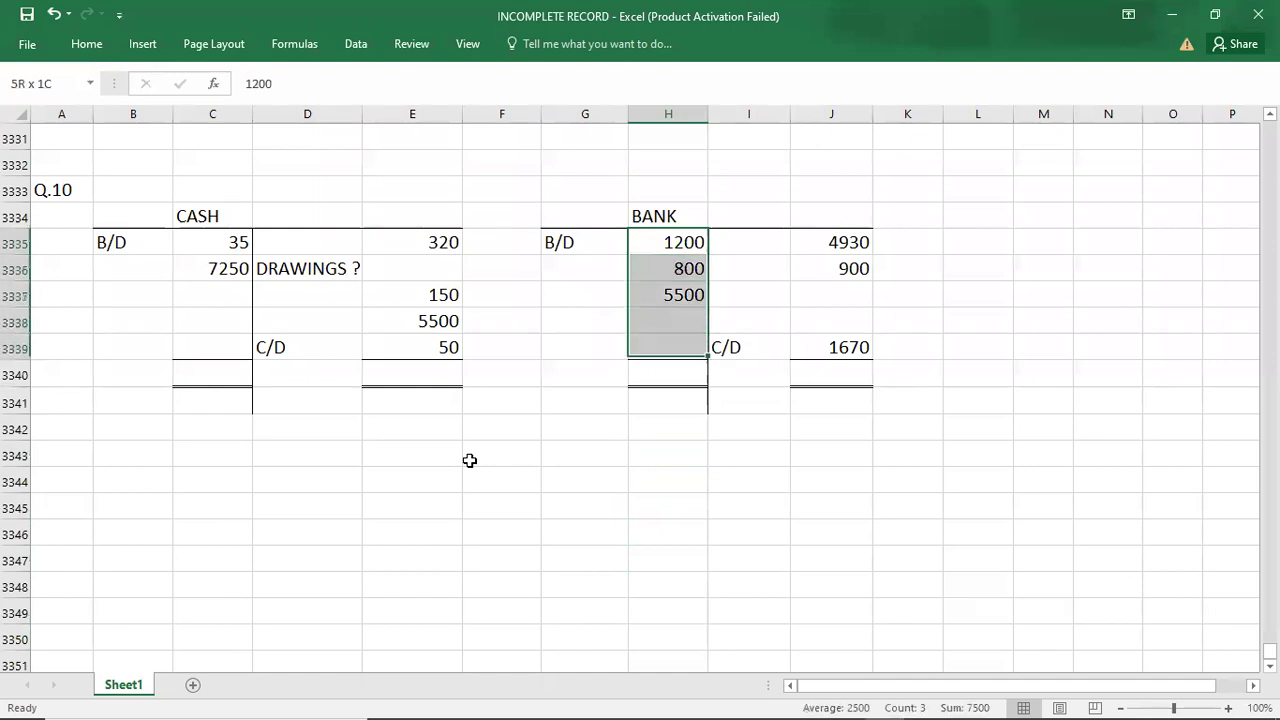
{"action": "key", "text": "Down"}
{"action": "key", "text": "Down"}
{"action": "key", "text": "Down"}
{"action": "key", "text": "Down"}
{"action": "key", "text": "Down"}
{"action": "type", "text": "750"}
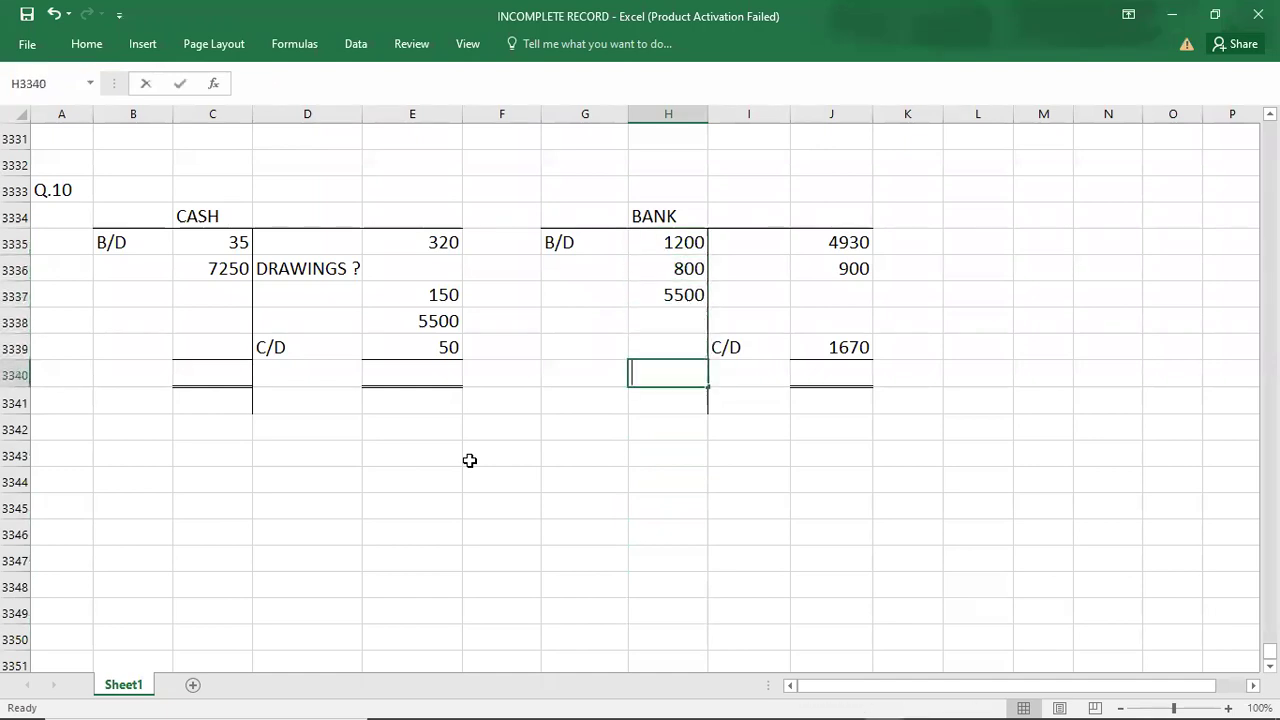
{"action": "type", "text": "0"}
- Check the credit entries of the BANK account and enter the matching total 7500 in J3340
{"action": "key", "text": "Right"}
{"action": "key", "text": "Right"}
{"action": "key", "text": "Up"}
{"action": "key", "text": "shift+Up"}
{"action": "key", "text": "shift+Up"}
{"action": "key", "text": "shift+Up"}
{"action": "key", "text": "shift+Up"}
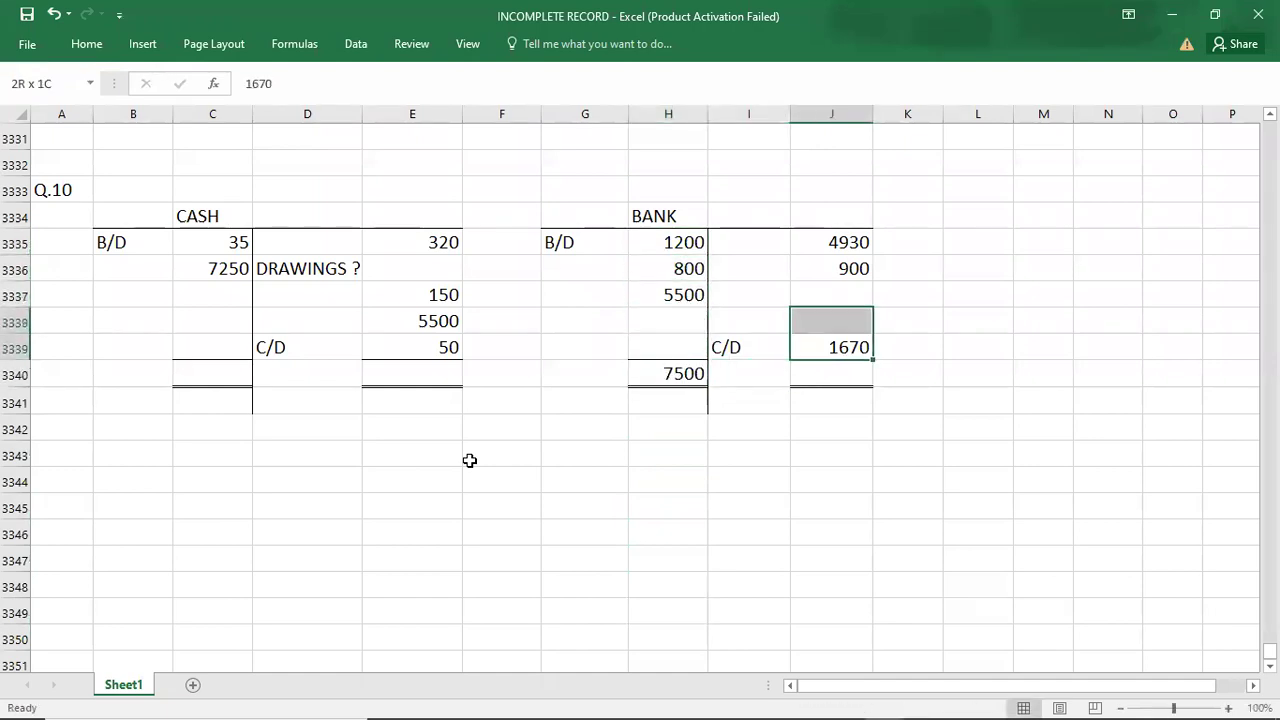
{"action": "key", "text": "Down"}
{"action": "key", "text": "Down"}
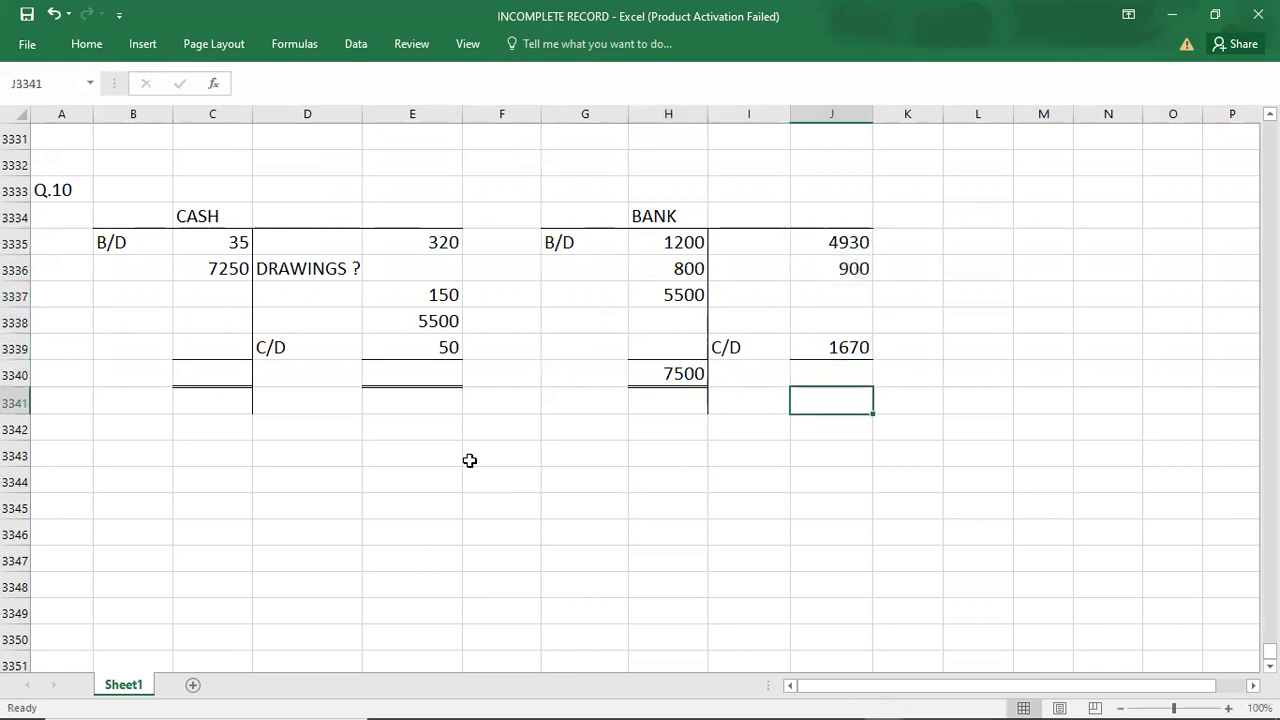
{"action": "key", "text": "Up"}
{"action": "type", "text": "7500"}
{"action": "key", "text": "Down"}
{"action": "key", "text": "Down"}
{"action": "key", "text": "Down"}
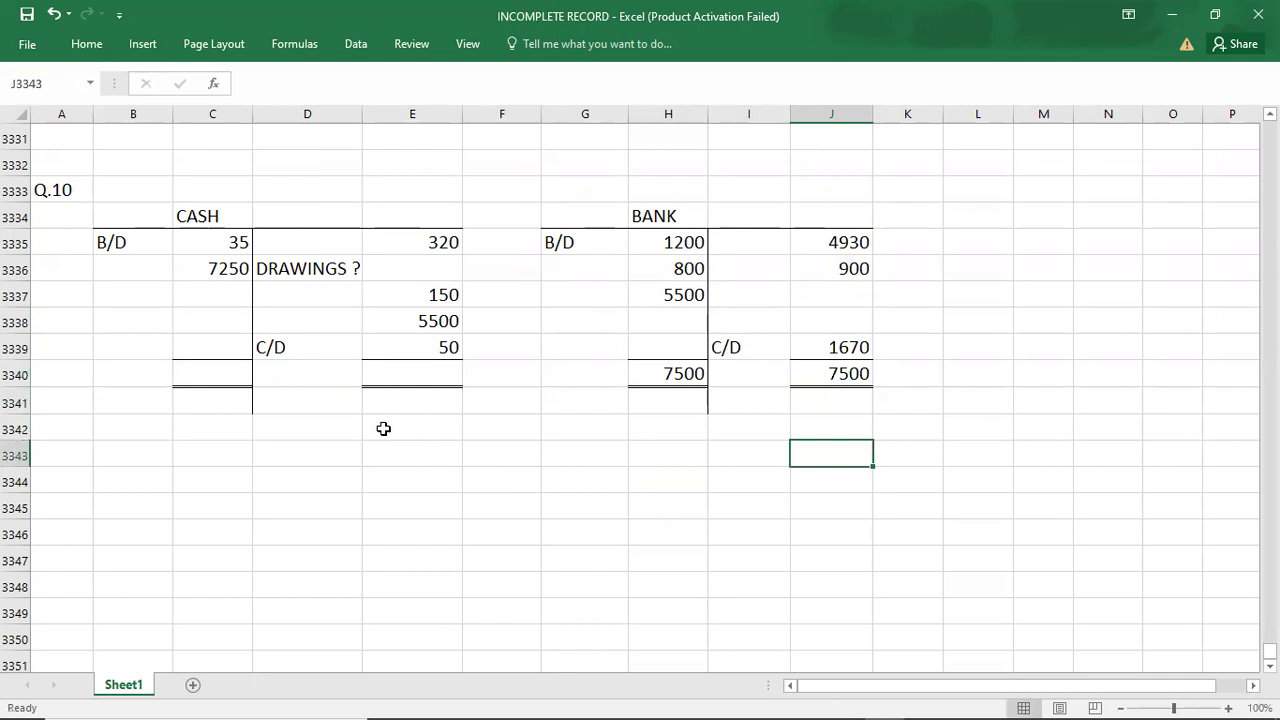
- Try example totals below the BANK account, with 8000 in H3342 and 7500 in J3342
{"action": "left_click", "coordinate": [664, 433]}
{"action": "type", "text": "8000"}
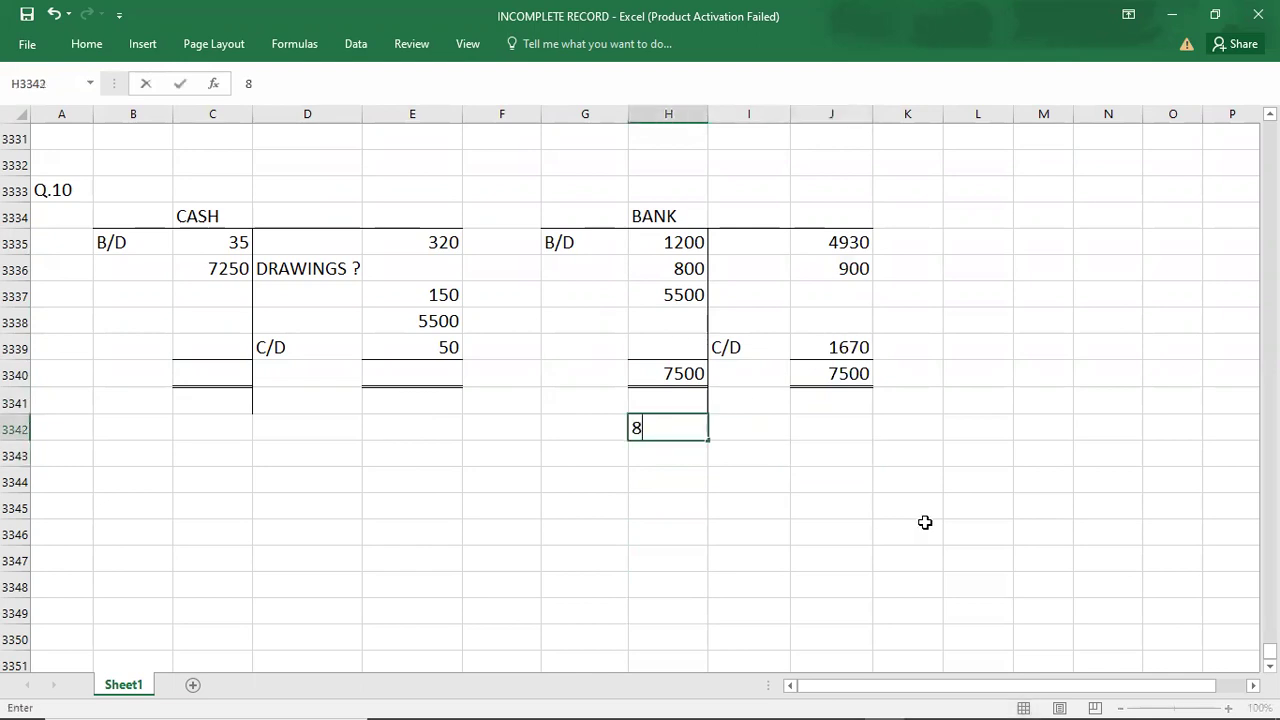
{"action": "key", "text": "Tab"}
{"action": "key", "text": "Tab"}
{"action": "type", "text": "7500"}
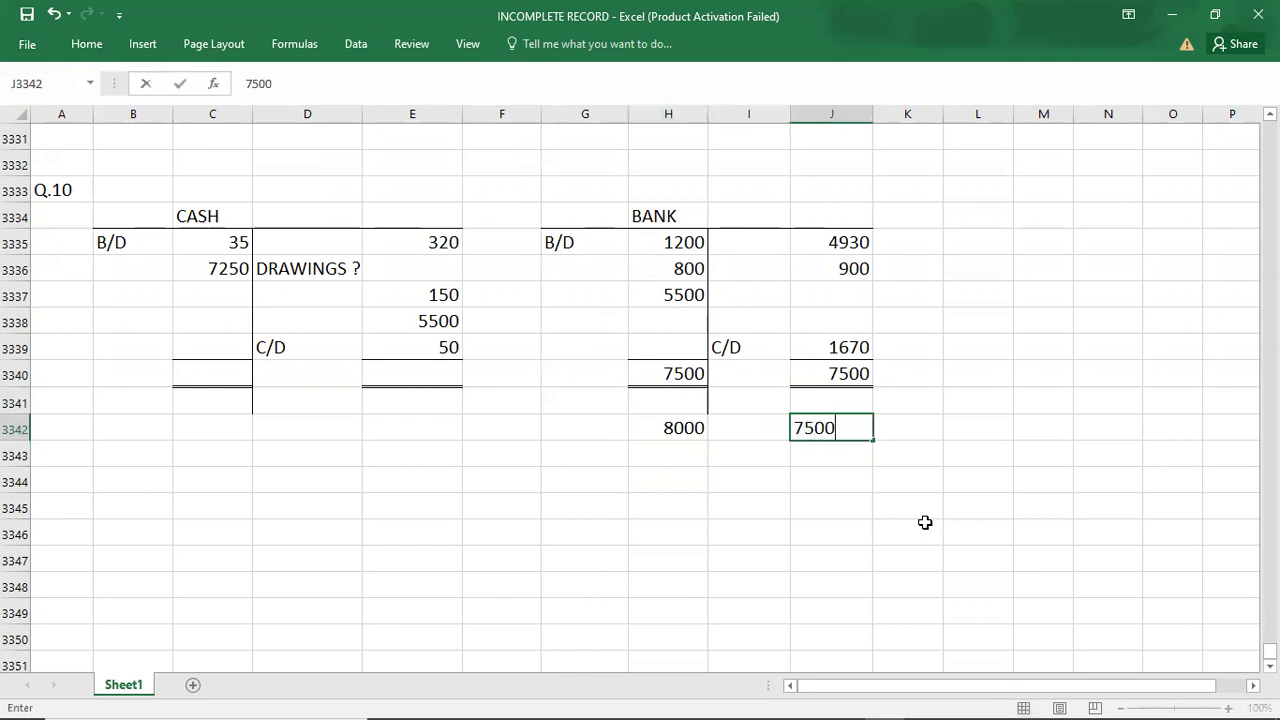
{"action": "key", "text": "ctrl+Return"}
- Try the 500 difference as a cash withdrawal, entering 500 in J3338 of BANK and C3338 of CASH
{"action": "key", "text": "Up"}
{"action": "key", "text": "Up"}
{"action": "key", "text": "Up"}
{"action": "key", "text": "Up"}
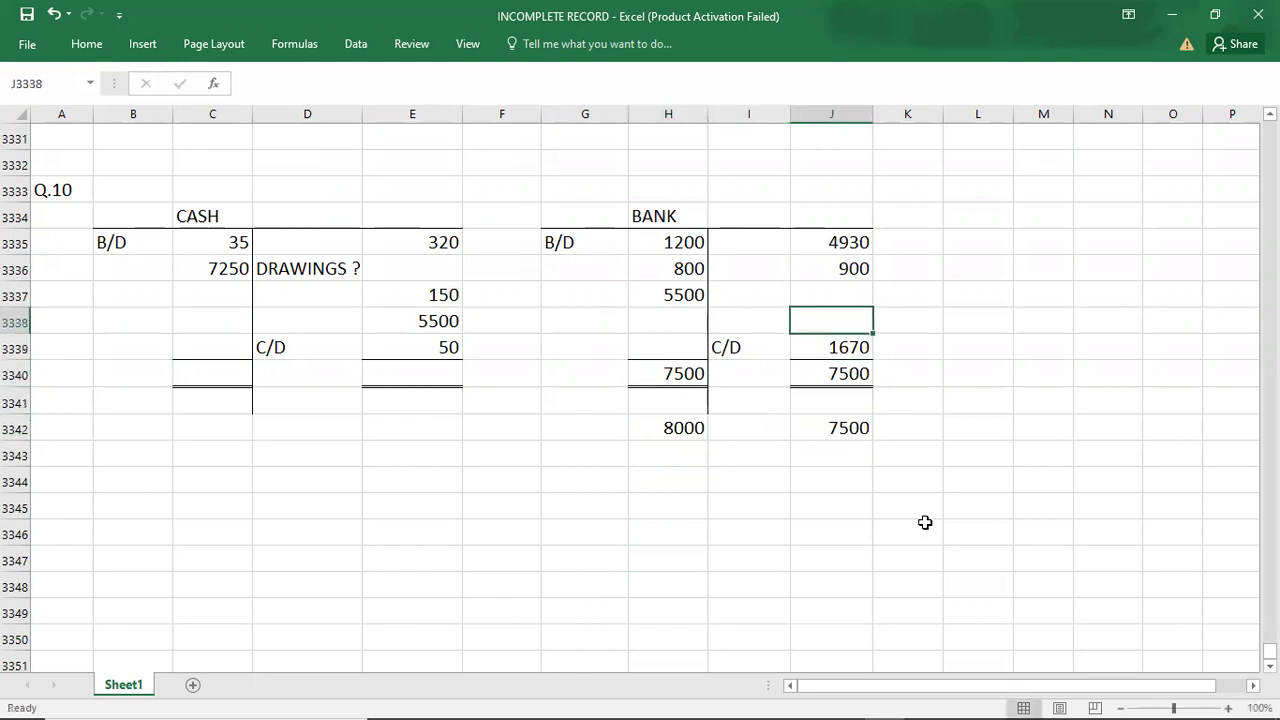
{"action": "type", "text": "500"}
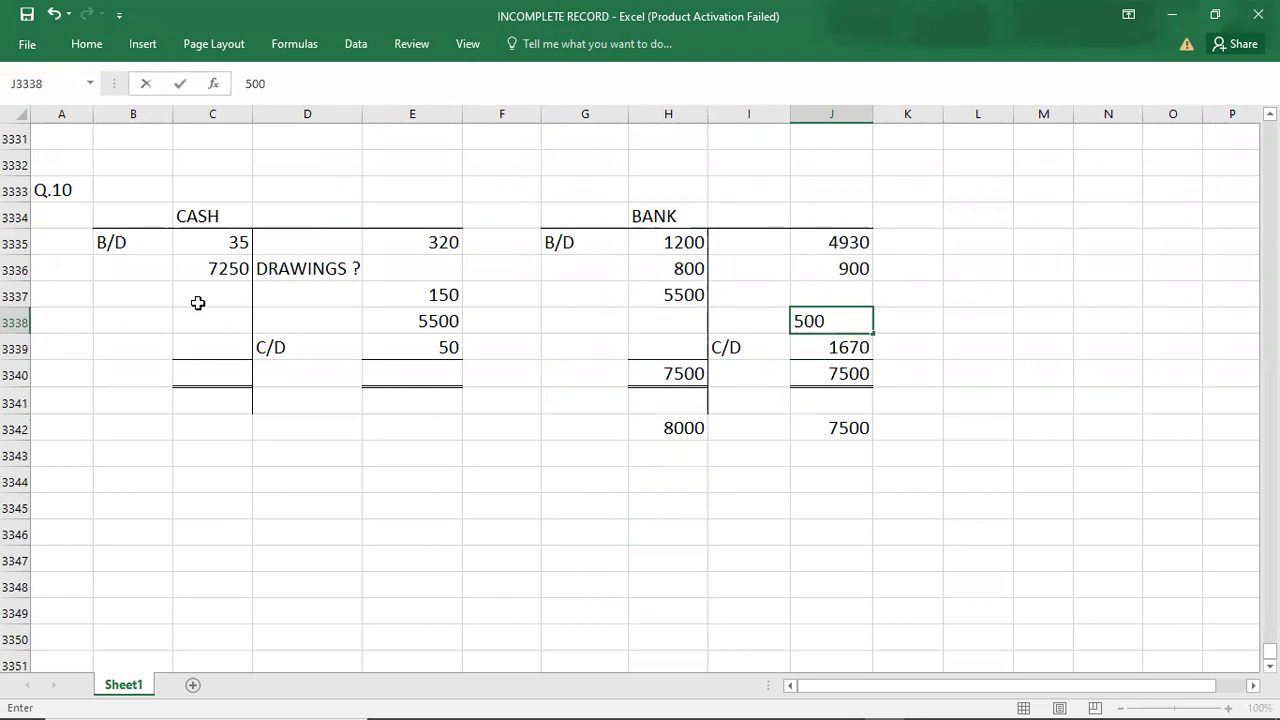
{"action": "left_click", "coordinate": [198, 320]}
{"action": "type", "text": "500"}
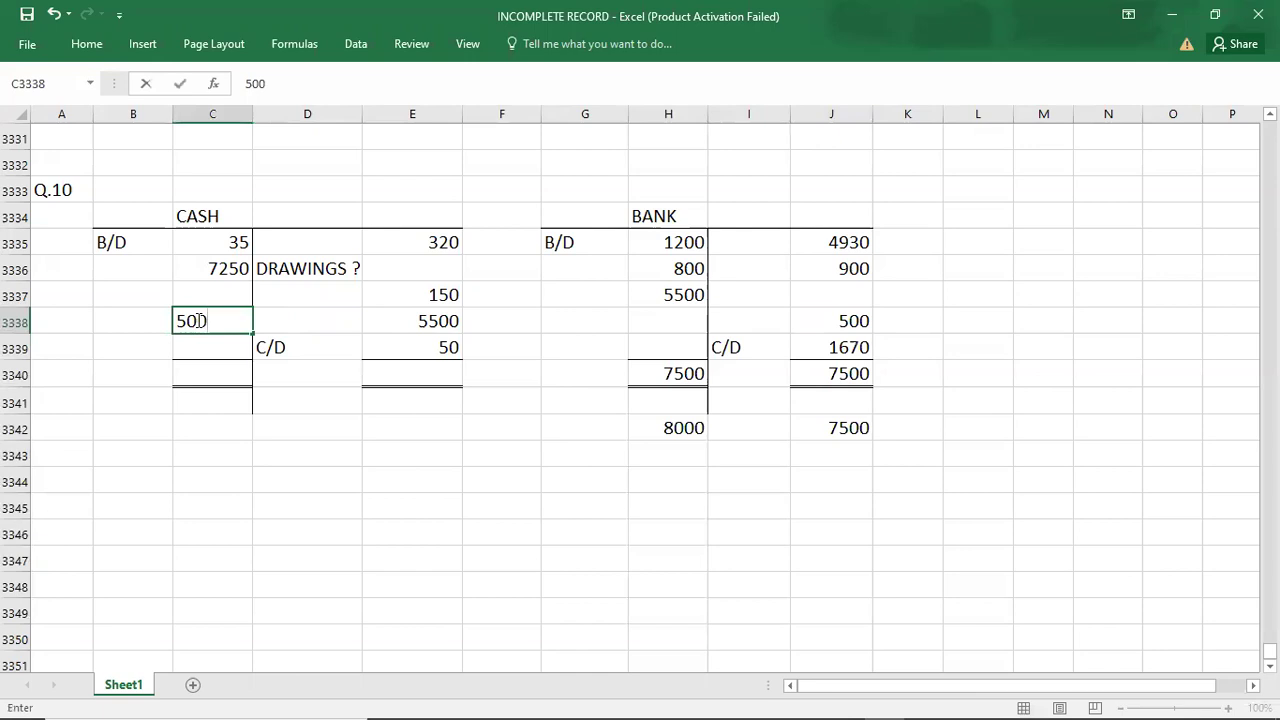
{"action": "left_click", "coordinate": [55, 447]}
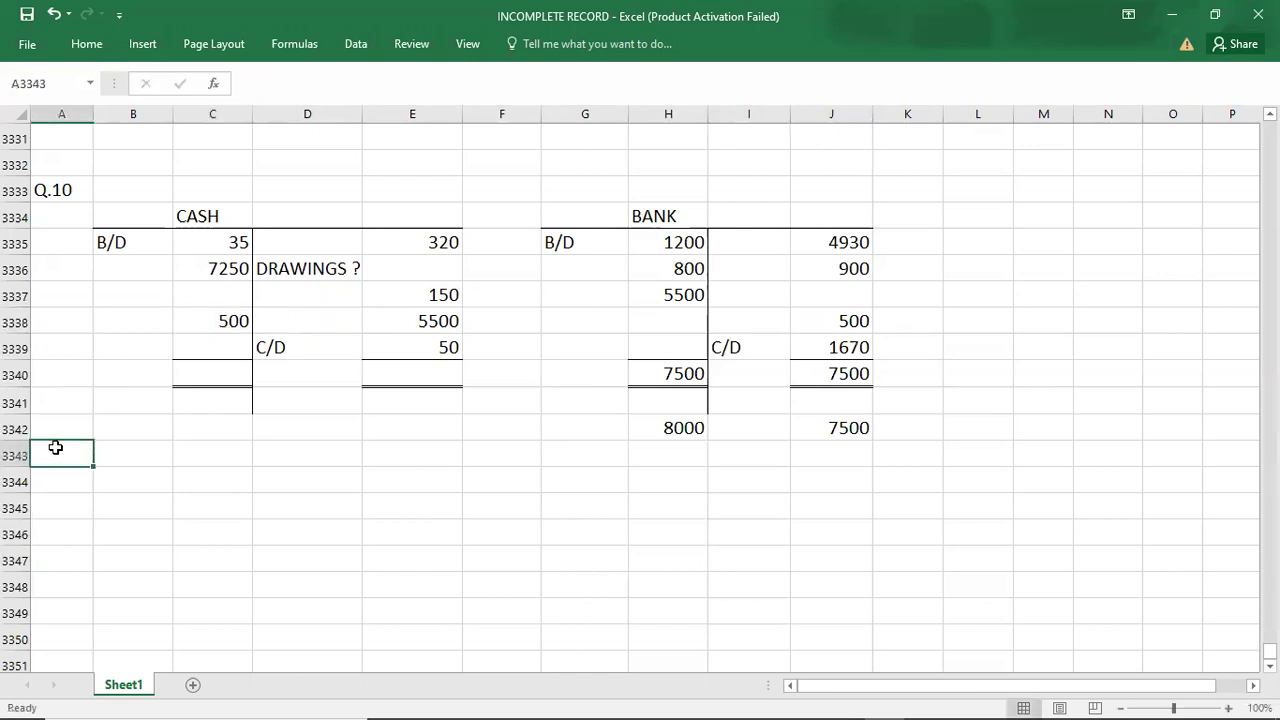
- Undo the example totals in row 3342 and the example 500 entries in both accounts
{"action": "key", "text": "ctrl+z"}
{"action": "key", "text": "ctrl+z"}
{"action": "key", "text": "ctrl+z"}
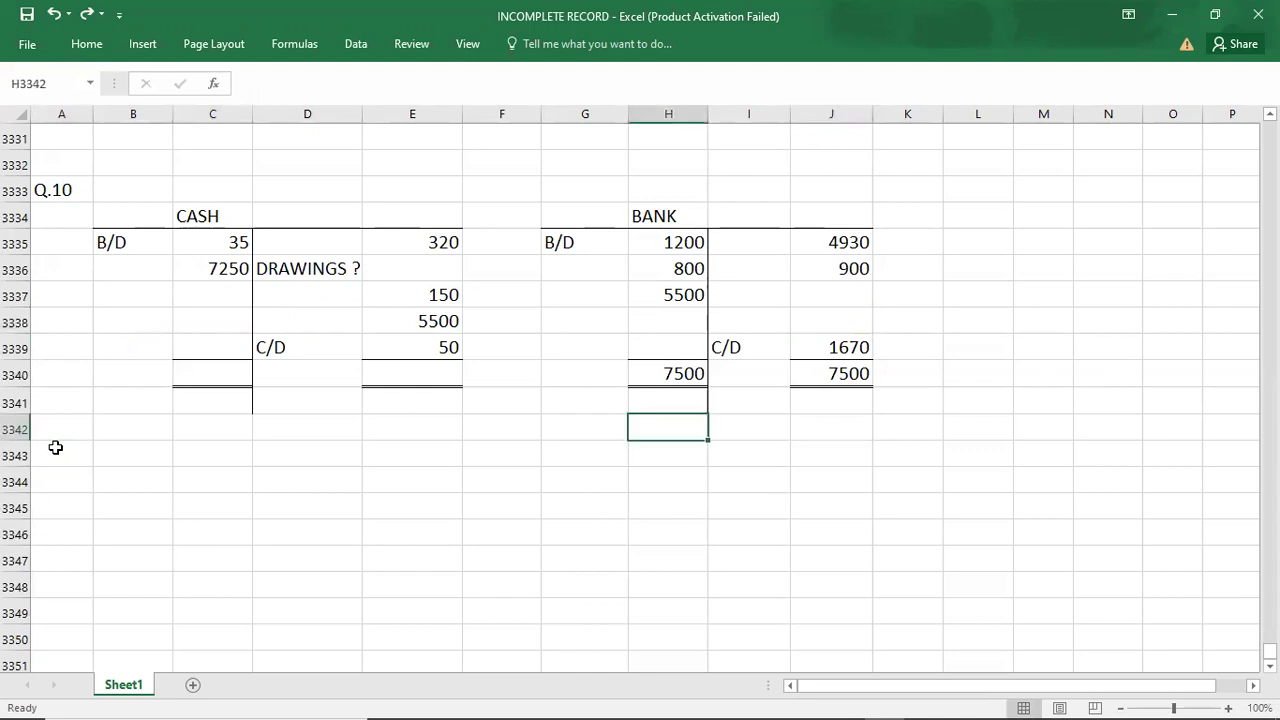
{"action": "left_click", "coordinate": [317, 455]}
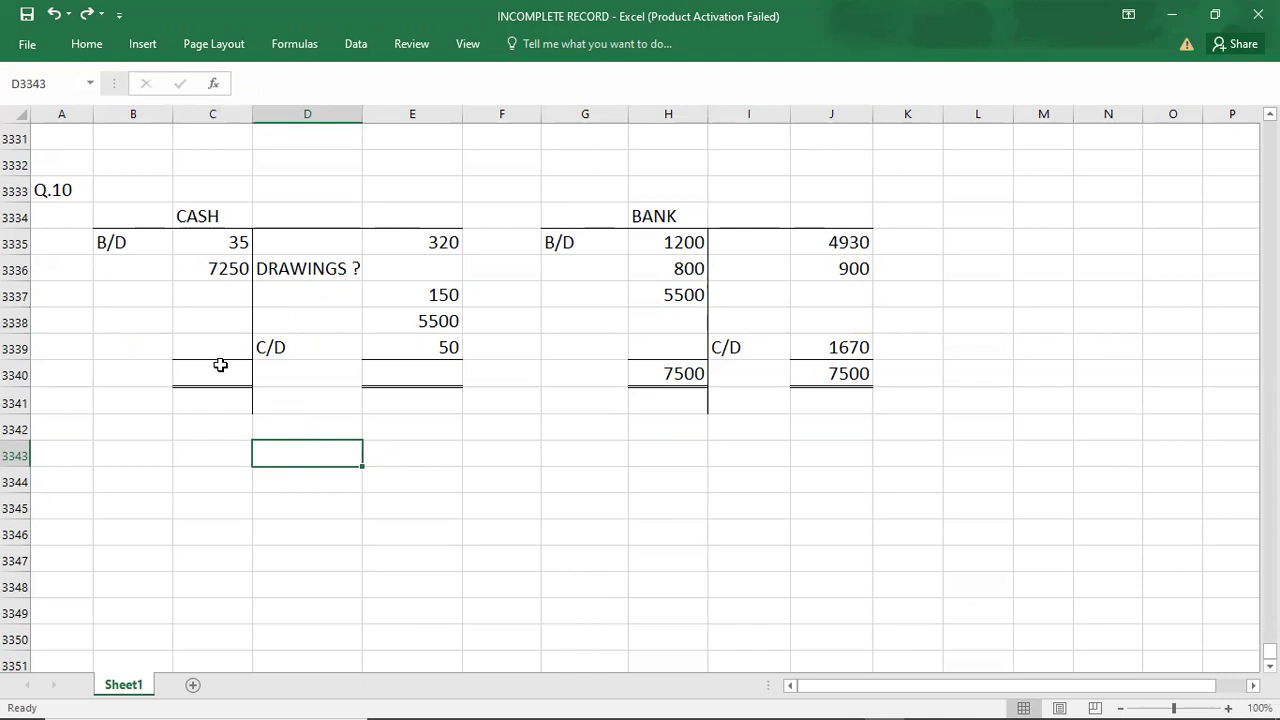
- Enter the CASH account total 7285 in C3340 and E3340
{"action": "left_click", "coordinate": [194, 243]}
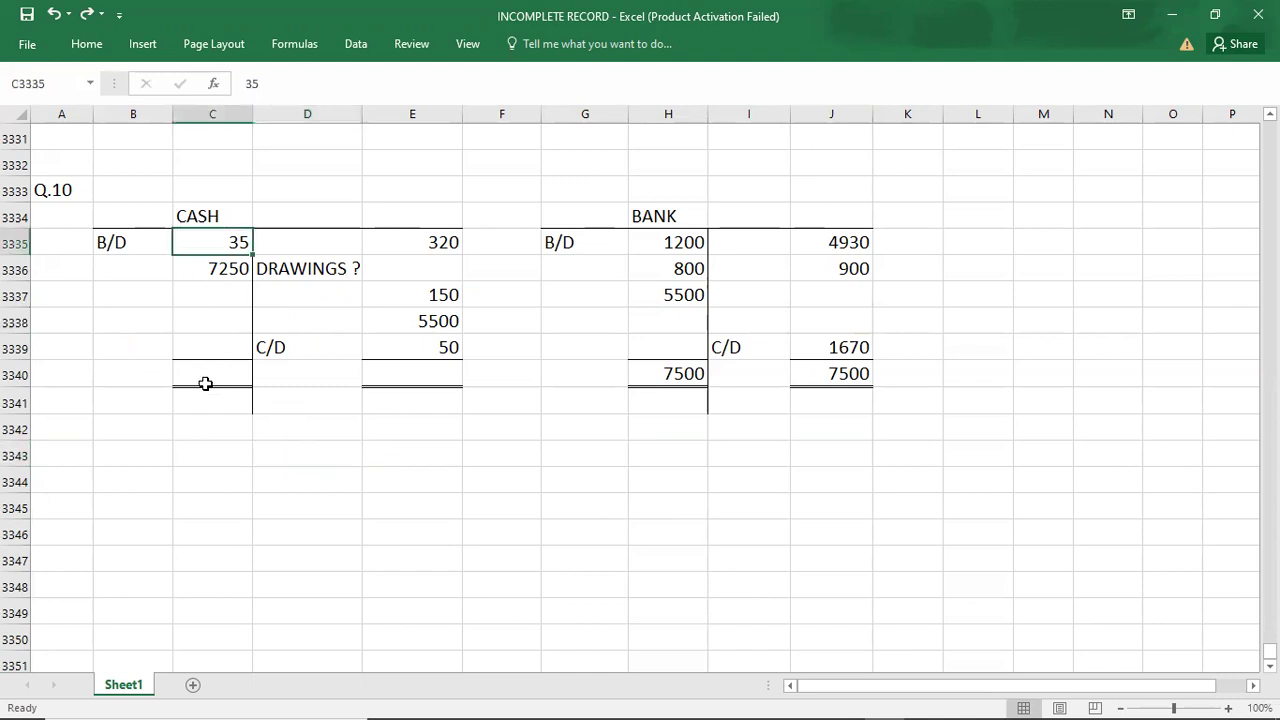
{"action": "left_click", "coordinate": [204, 374]}
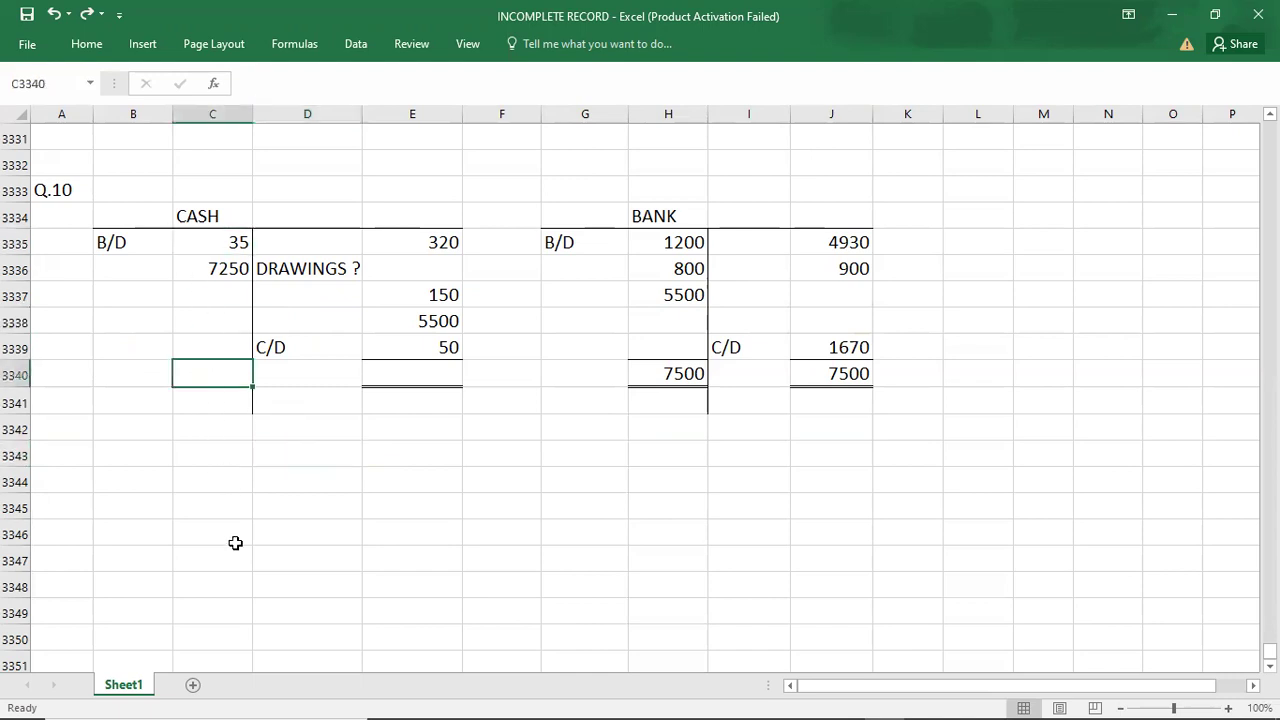
{"action": "type", "text": "72"}
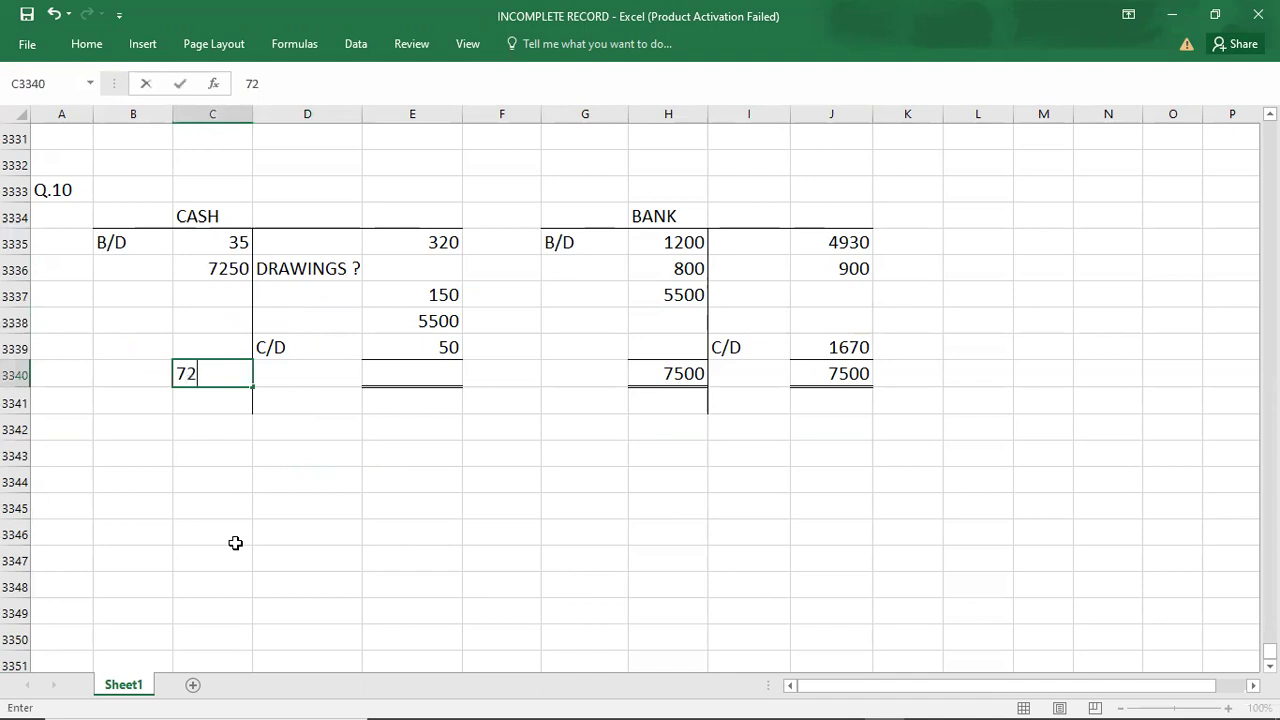
{"action": "type", "text": "85"}
{"action": "key", "text": "Right"}
{"action": "key", "text": "Right"}
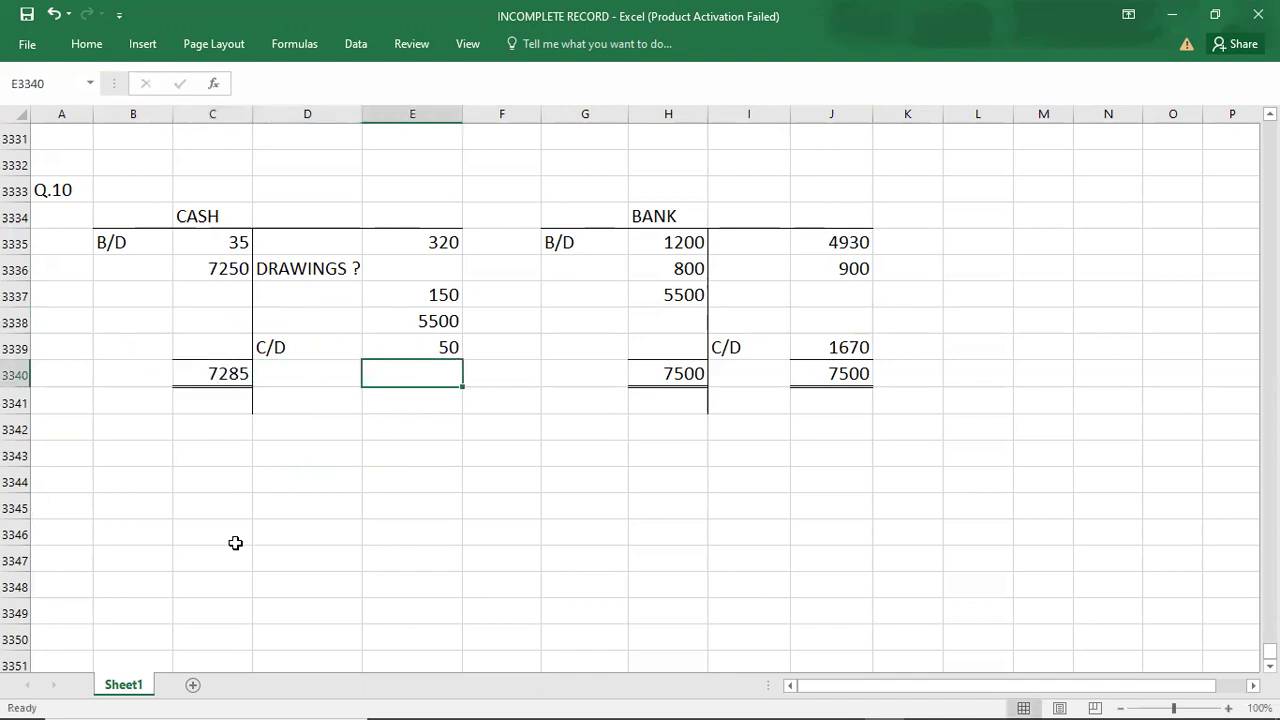
{"action": "type", "text": "7285"}
- Sum the credit entries E3335:E3339 of the CASH account and enter the balancing drawings figure 1265 in E3336
{"action": "key", "text": "Up"}
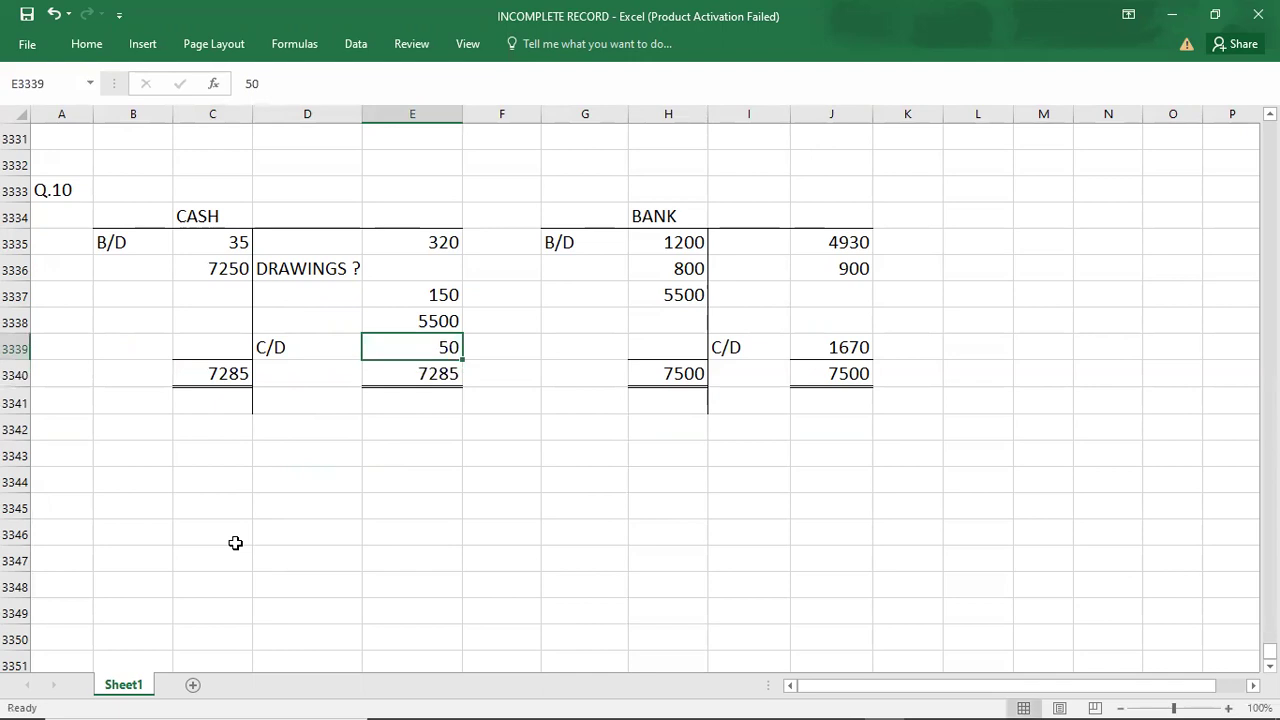
{"action": "key", "text": "shift+Up"}
{"action": "key", "text": "shift+Up"}
{"action": "key", "text": "shift+Up"}
{"action": "key", "text": "shift+Up"}
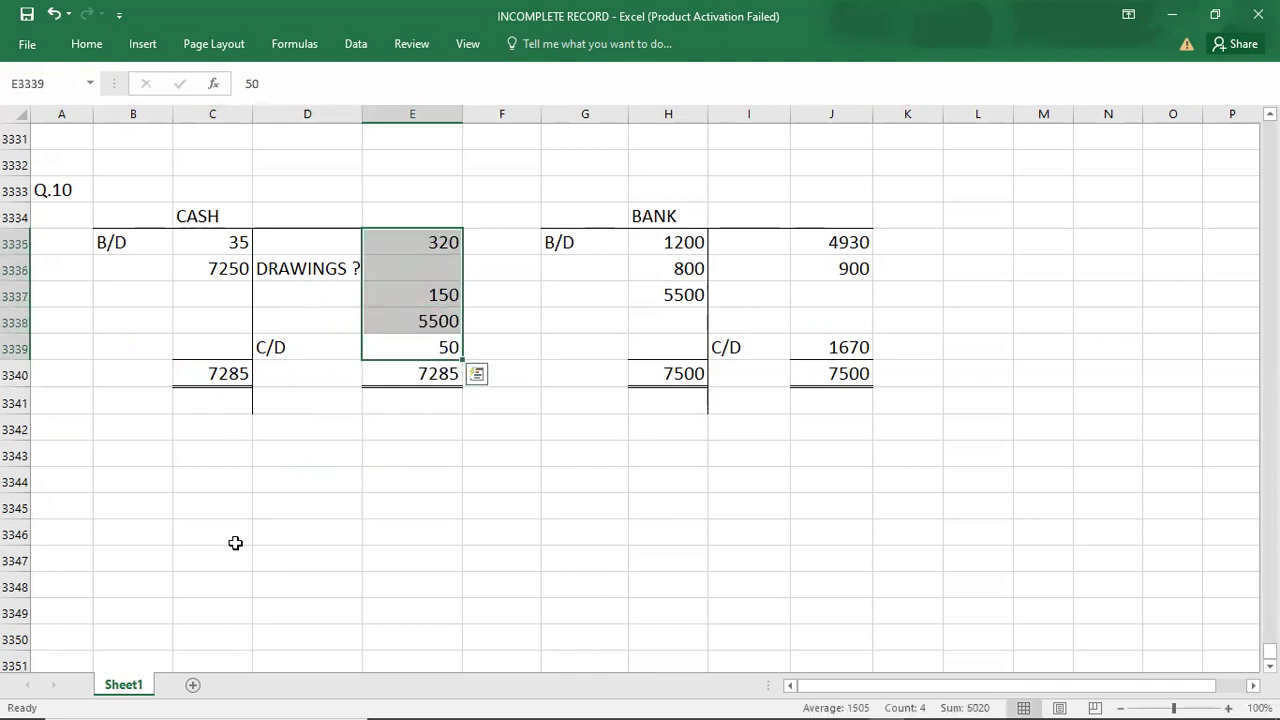
{"action": "left_click", "coordinate": [419, 264]}
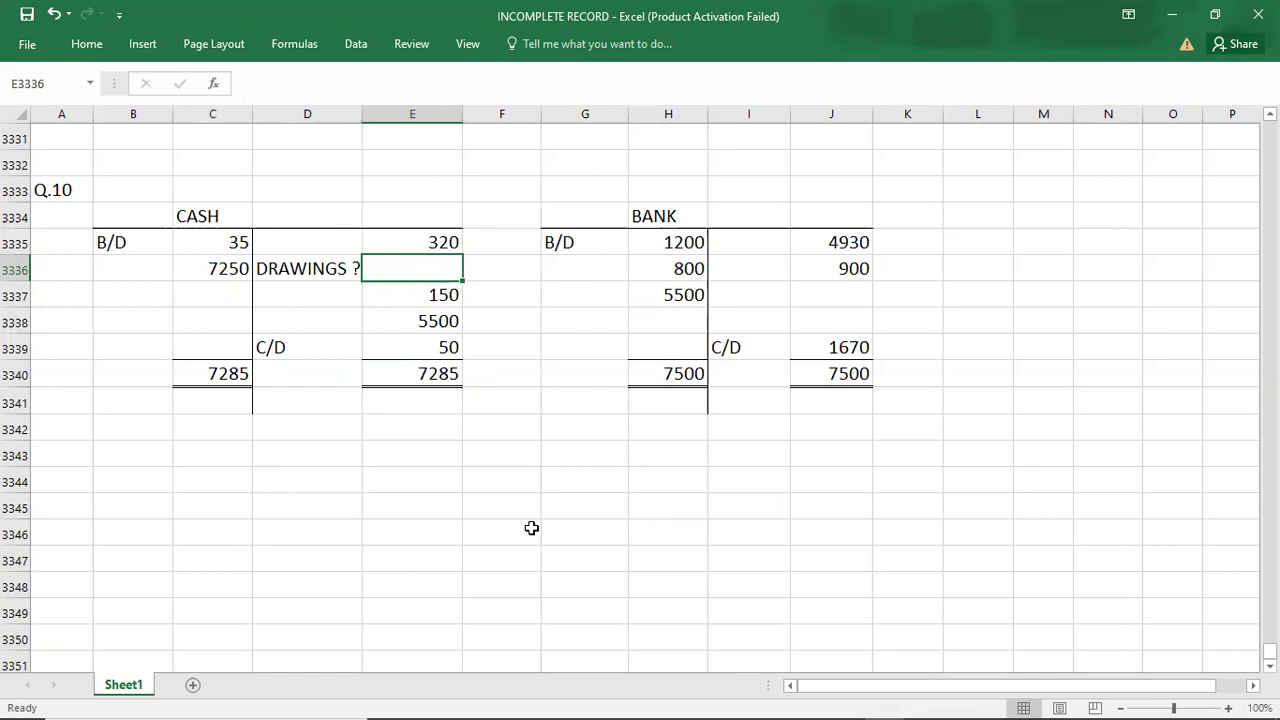
{"action": "type", "text": "1265"}
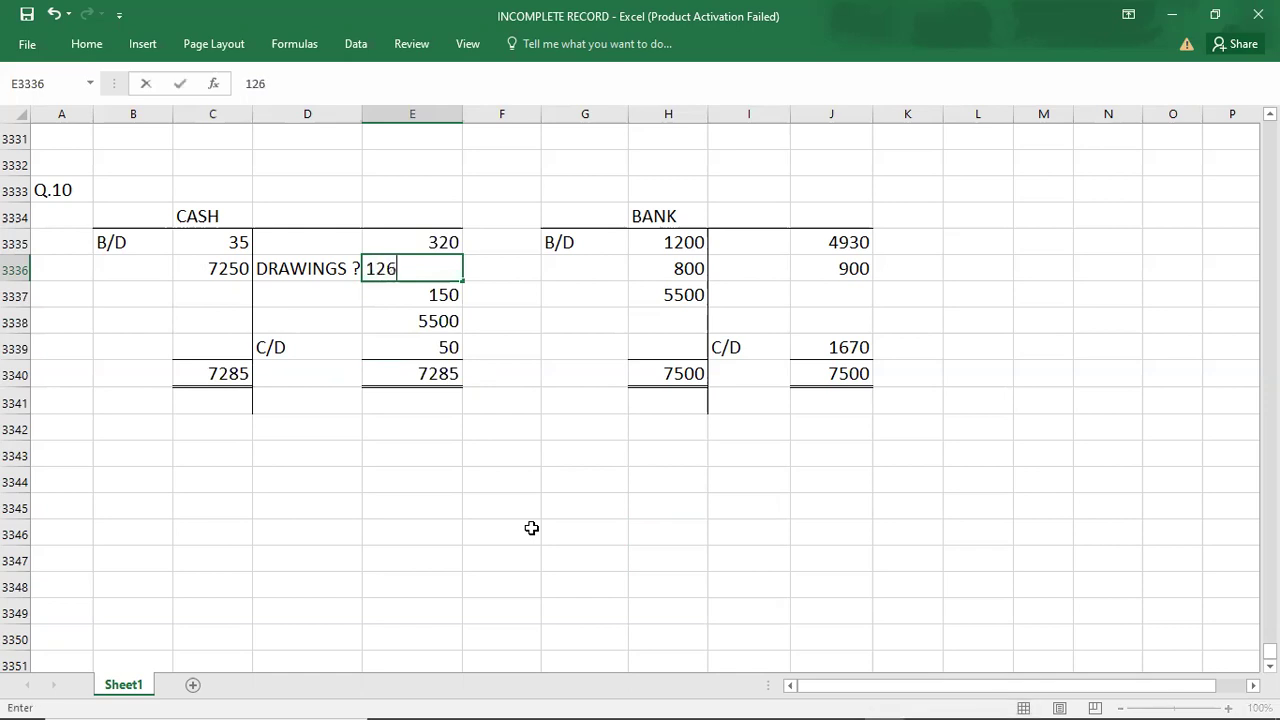
{"action": "key", "text": "Return"}
{"action": "key", "text": "Return"}
{"action": "key", "text": "Return"}
{"action": "key", "text": "Return"}
{"action": "key", "text": "Return"}
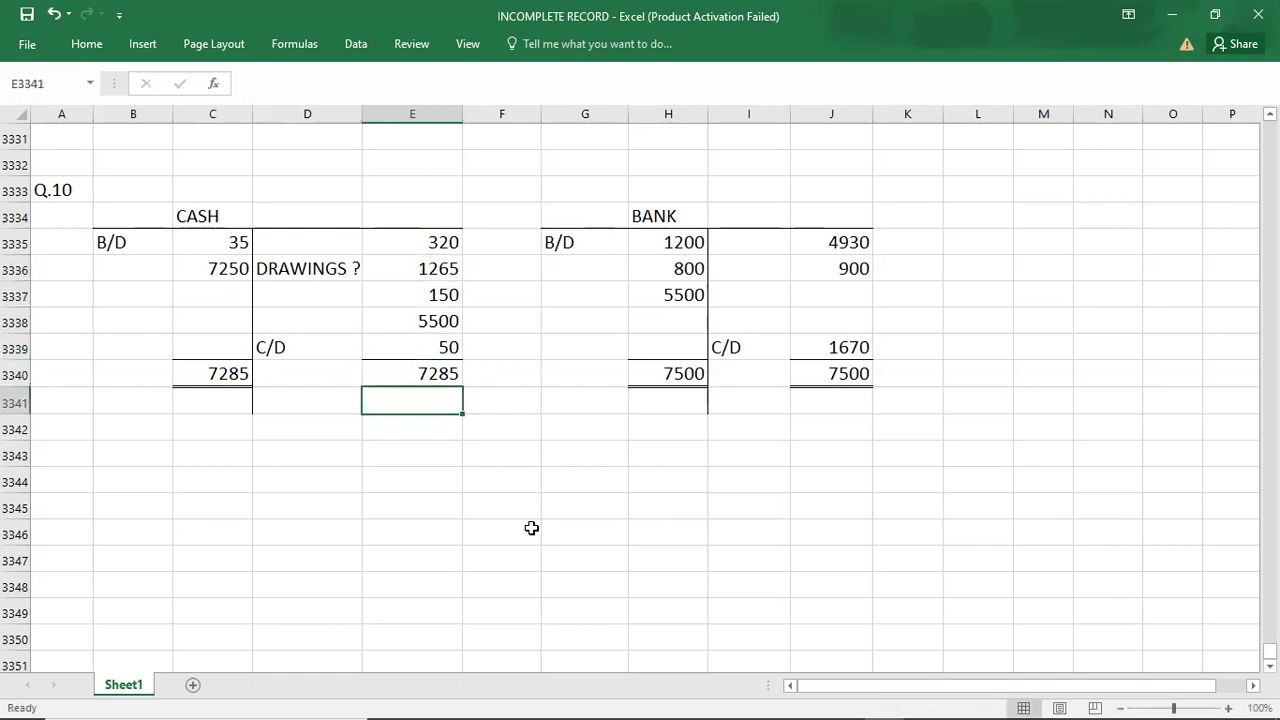
- Enter the heading Q.11 in A3343 below the Q.10 accounts
{"action": "key", "text": "Down"}
{"action": "key", "text": "Left"}
{"action": "key", "text": "Left"}
{"action": "key", "text": "Left"}
{"action": "key", "text": "Left"}
{"action": "key", "text": "Down"}
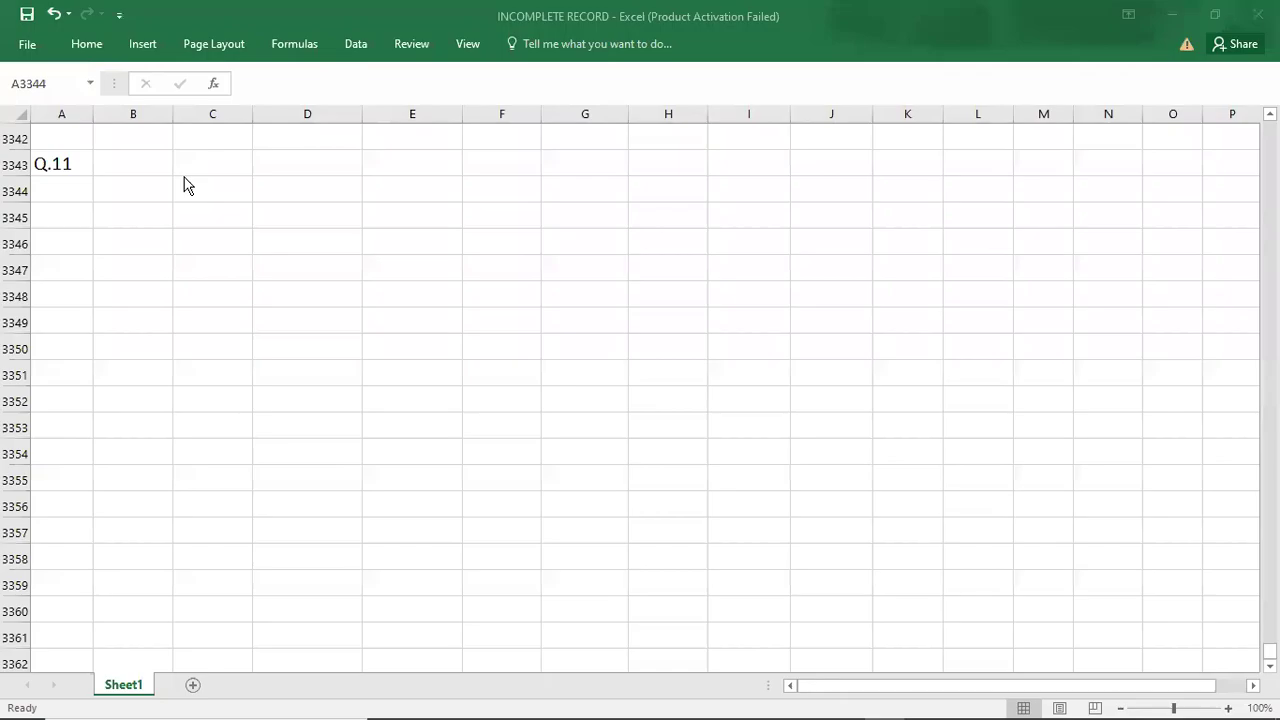
- Switch to the PDF in Adobe Acrobat Reader and read Q.11 about purchases at a 30% gross profit margin
{"action": "key", "text": "alt+Tab"}
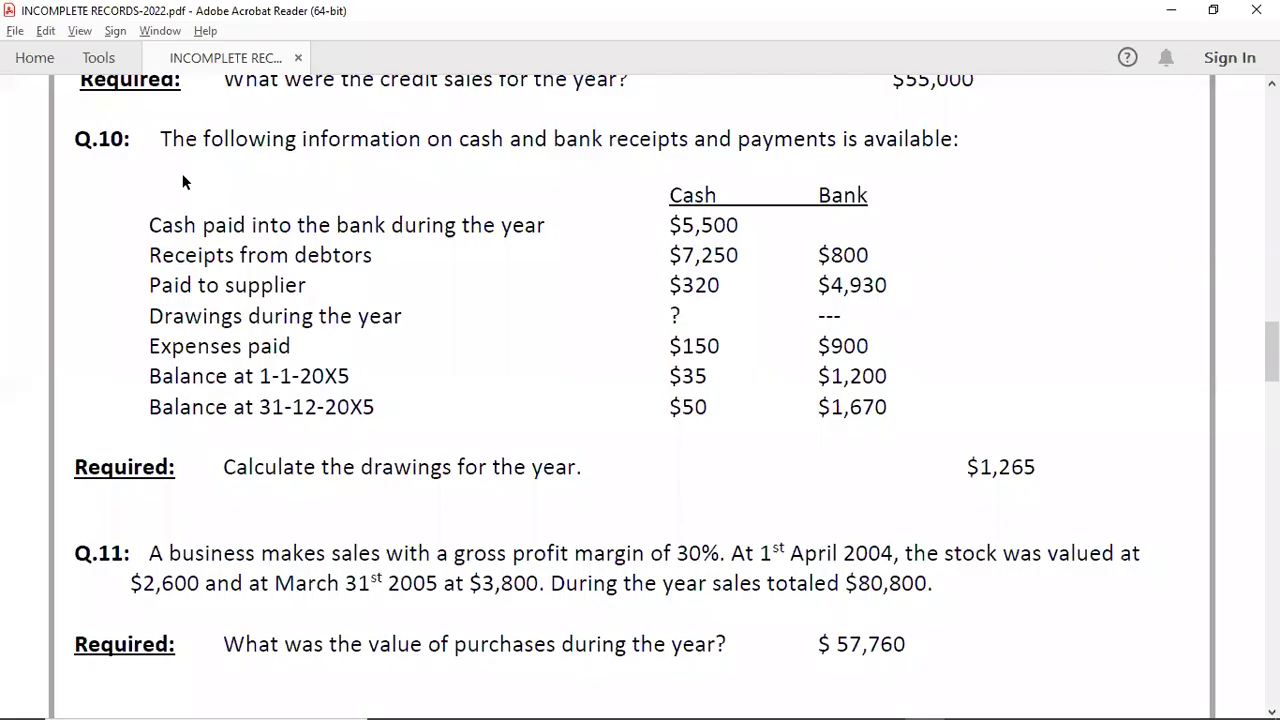
{"action": "scroll", "coordinate": [182, 175], "scroll_direction": "down", "scroll_amount": 5}
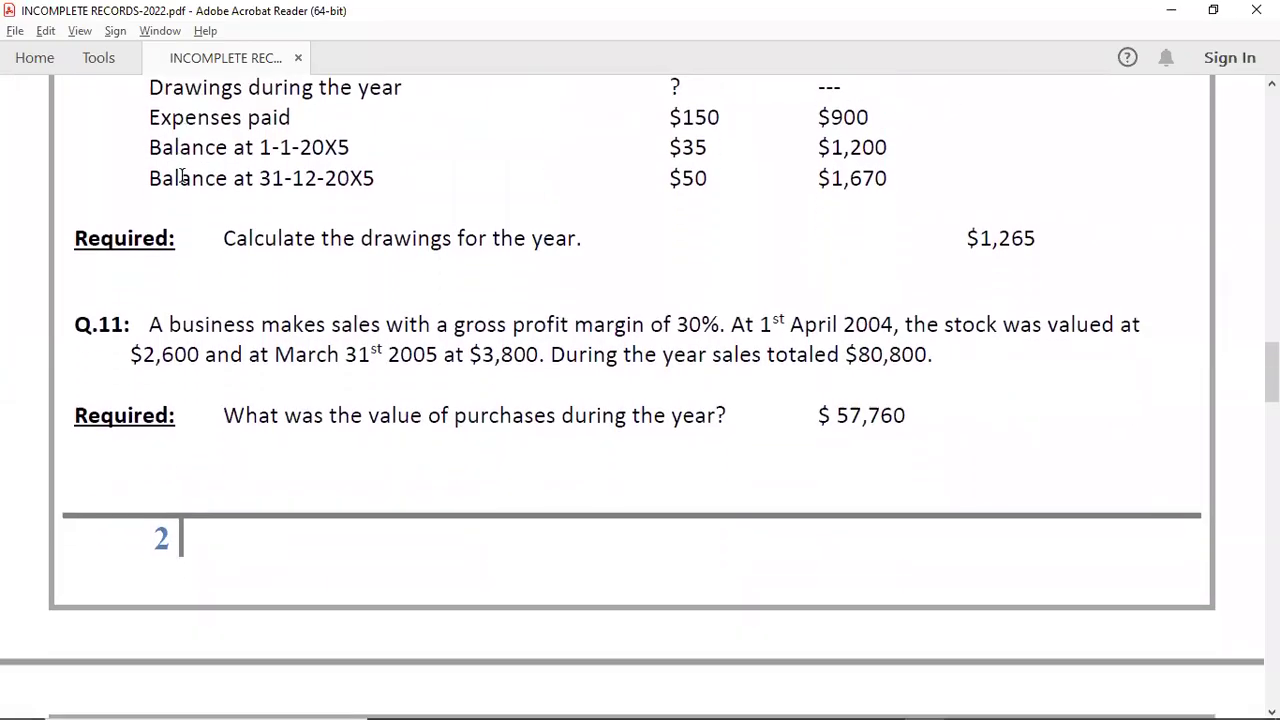
{"action": "scroll", "coordinate": [182, 175], "scroll_direction": "down", "scroll_amount": 1}
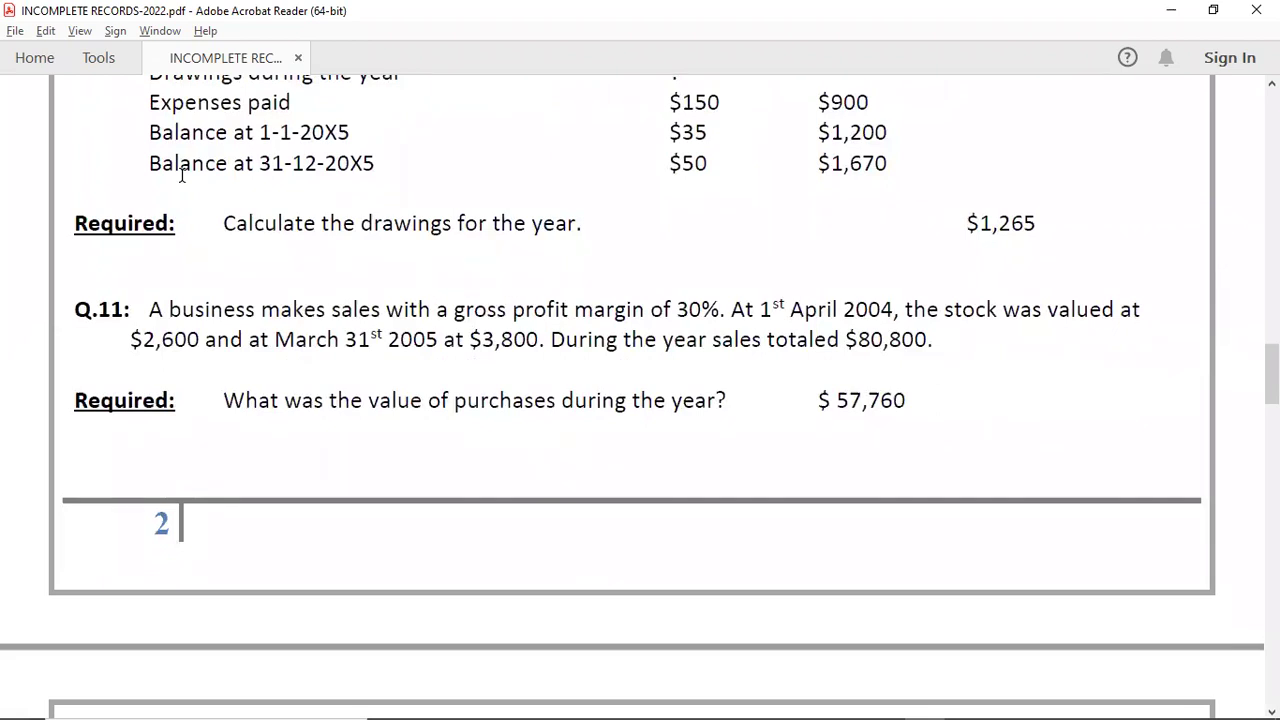
{"action": "scroll", "coordinate": [182, 173], "scroll_direction": "down", "scroll_amount": 10}
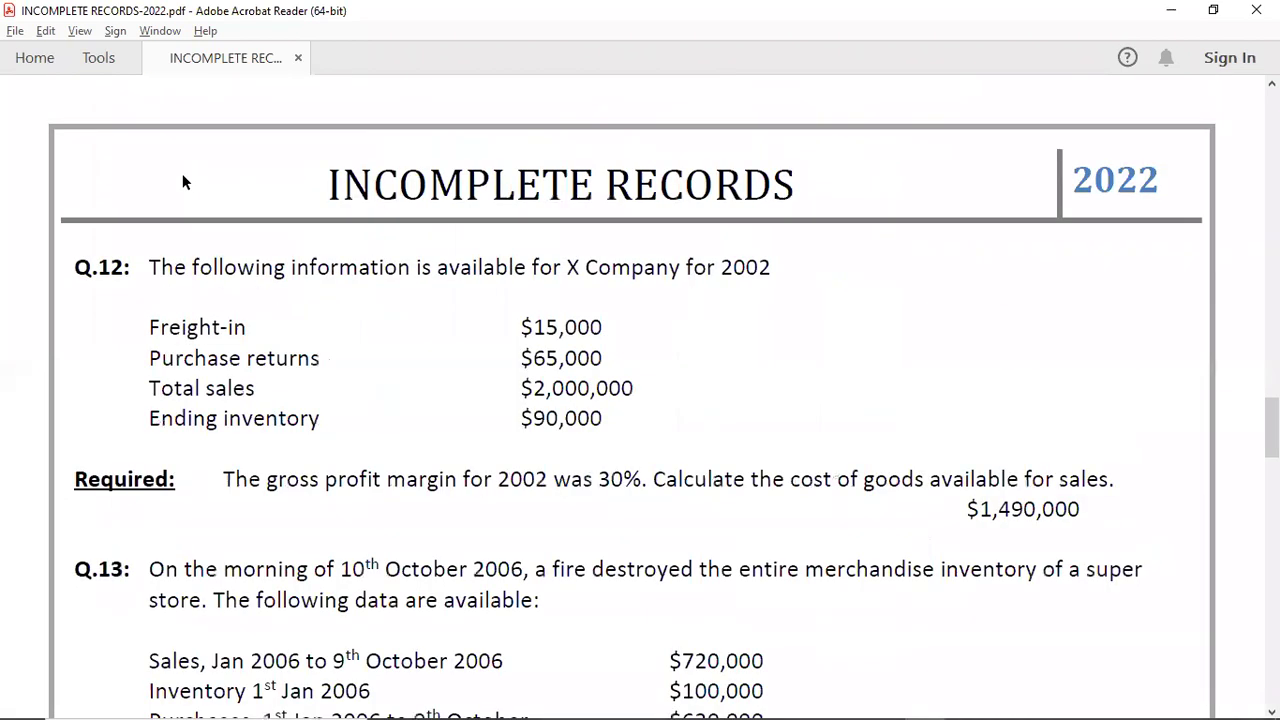
{"action": "scroll", "coordinate": [182, 173], "scroll_direction": "up", "scroll_amount": 20}
{"action": "scroll", "coordinate": [183, 178], "scroll_direction": "down", "scroll_amount": 8}
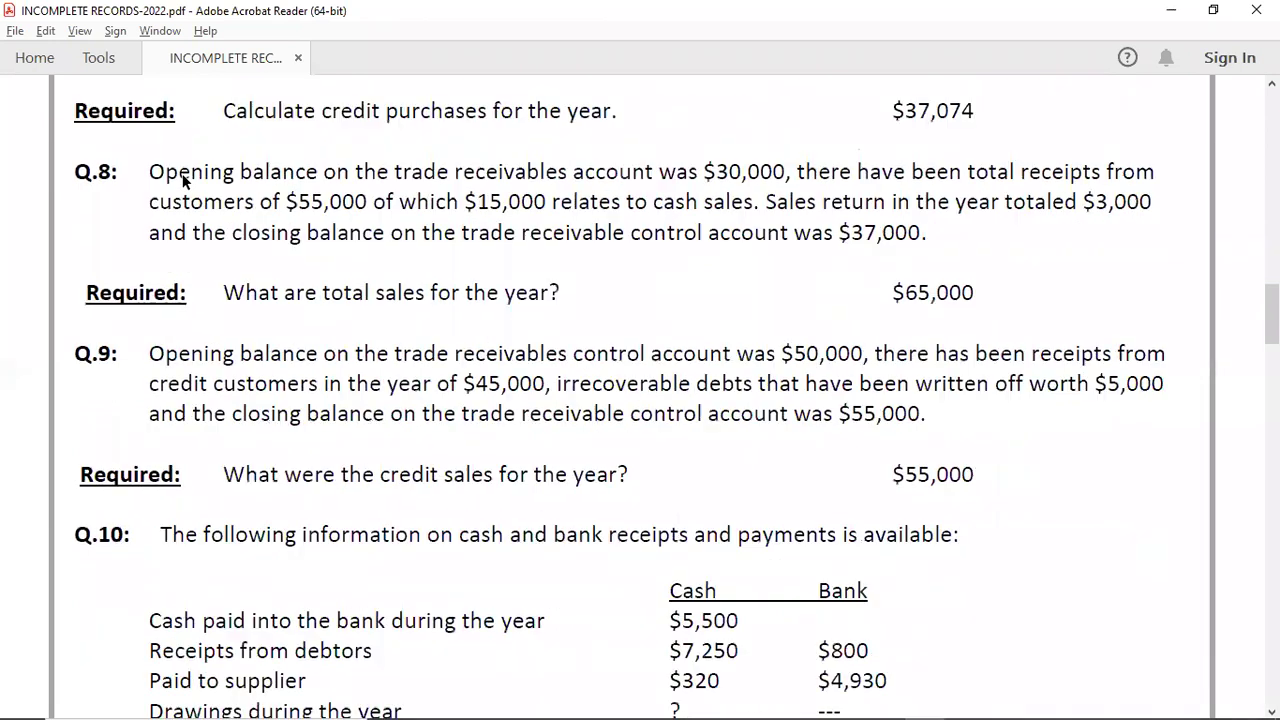
{"action": "scroll", "coordinate": [182, 175], "scroll_direction": "down", "scroll_amount": 11}
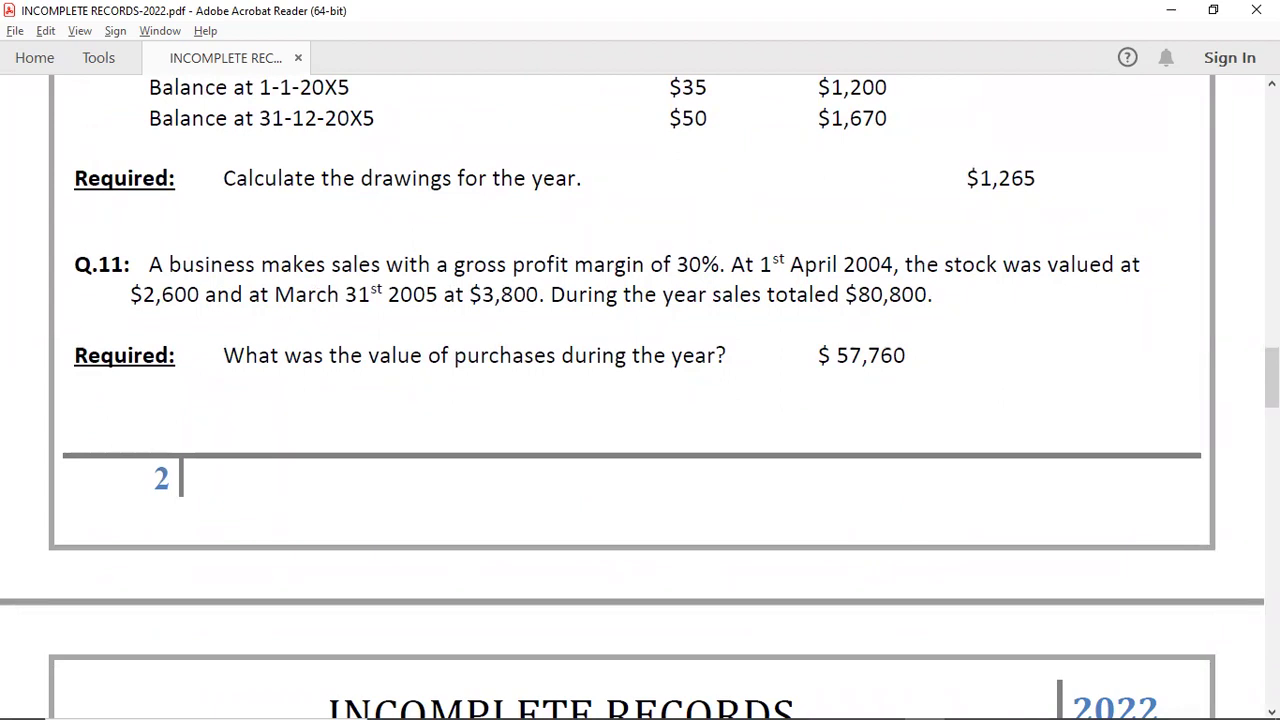
- Switch back to the Excel worksheet and enter the heading MARK-UP & MARGIN in B3344 under Q.11
{"action": "key", "text": "alt+Tab"}
{"action": "key", "text": "alt+Tab"}
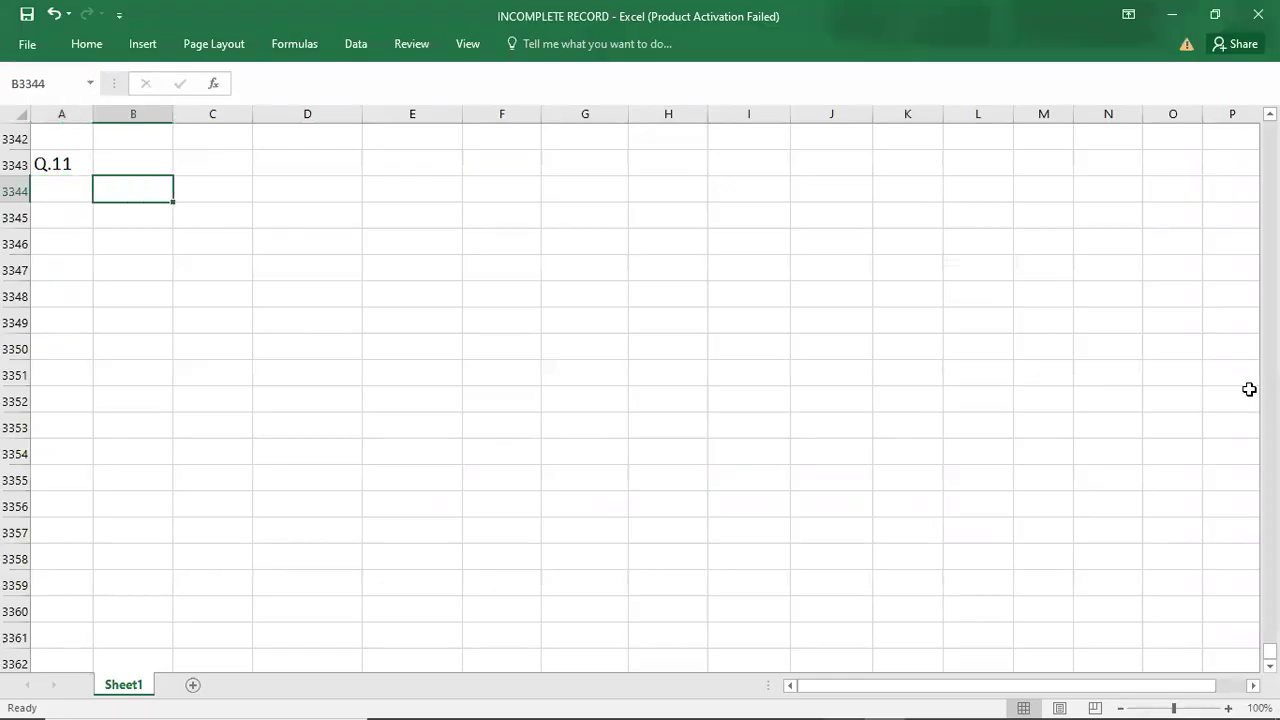
{"action": "type", "text": "MARK"}
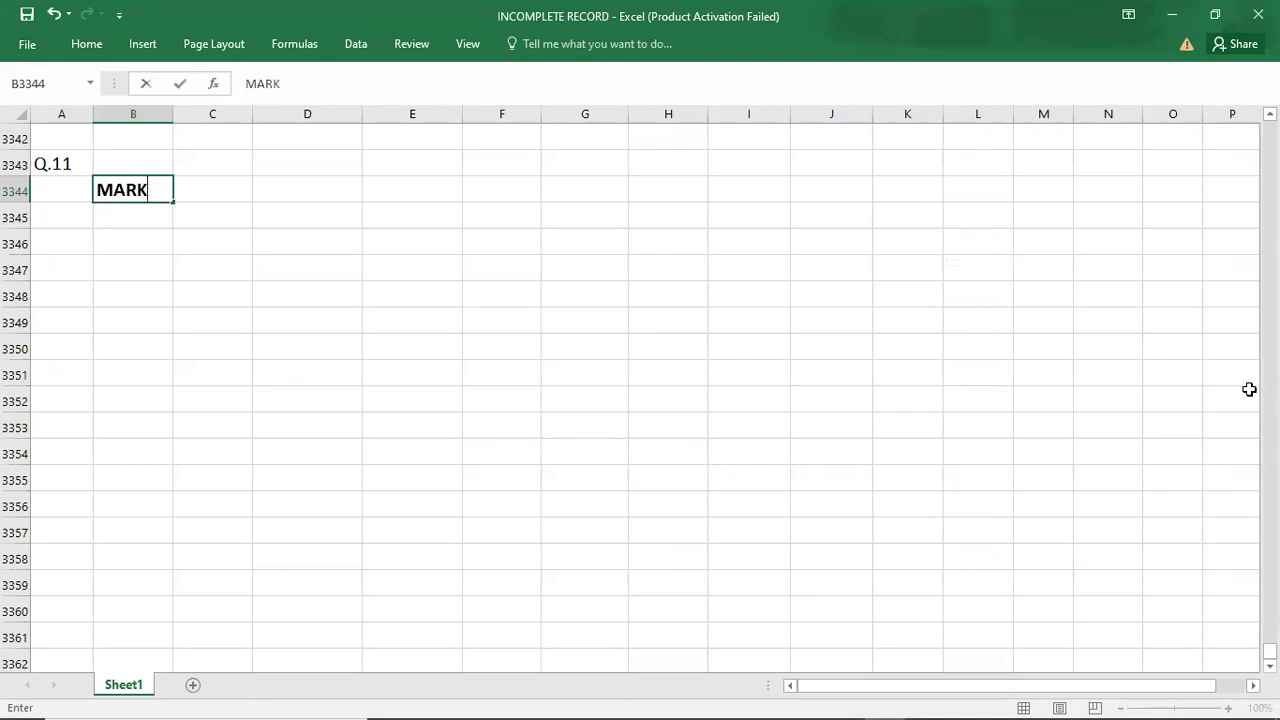
{"action": "type", "text": "-UP & MARGIN"}
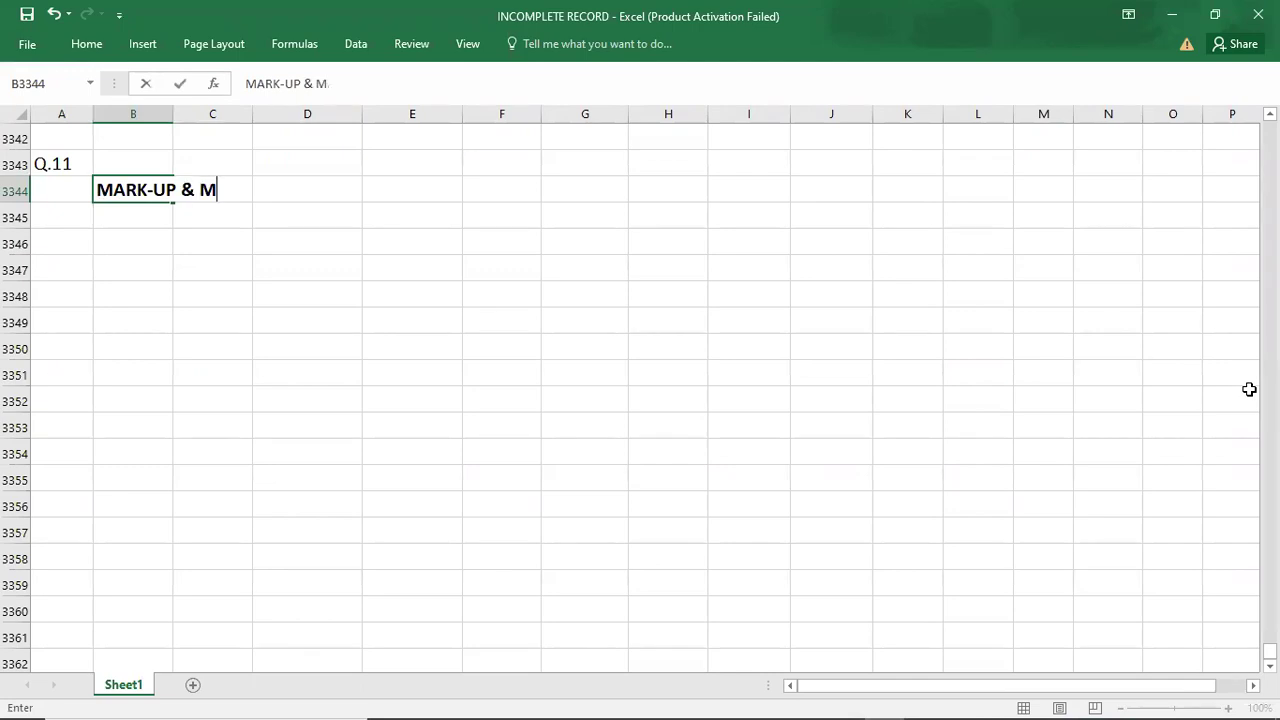
{"action": "key", "text": "Return"}
{"action": "key", "text": "Return"}
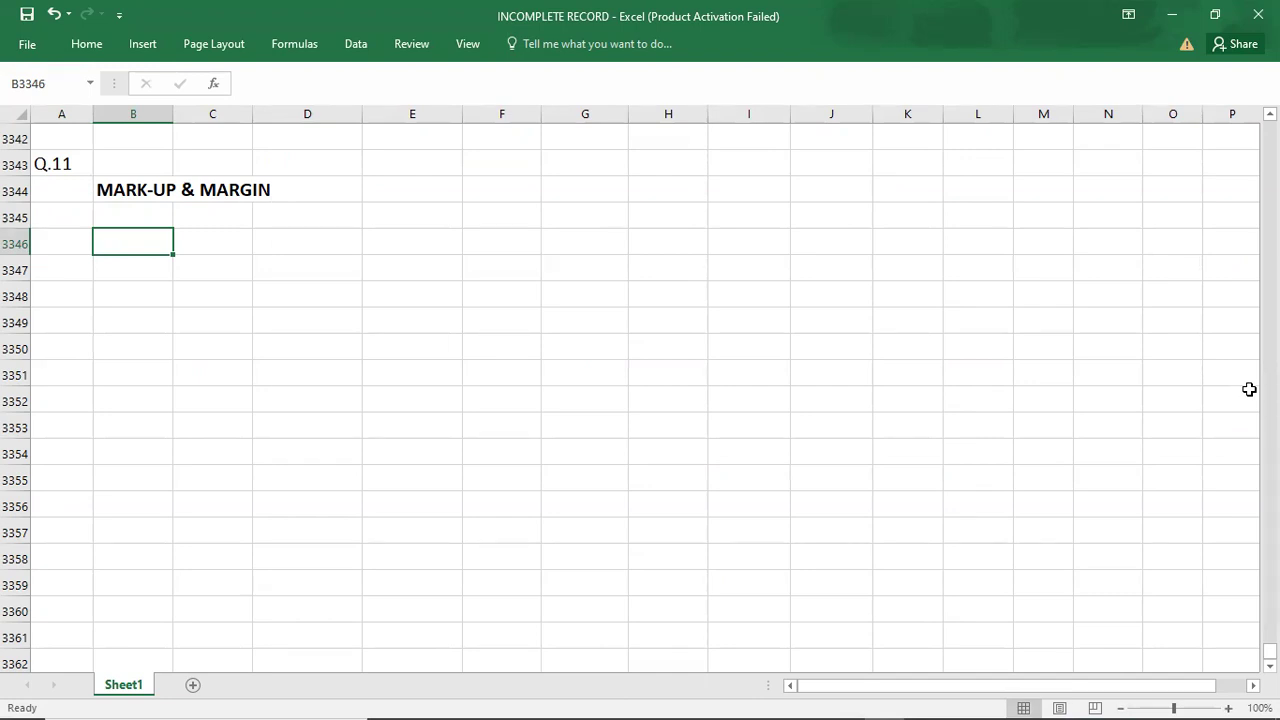
- Enter SALES with 10000 in row 3346 and COST with 8000 in row 3347, labels in column B and amounts in column D
{"action": "type", "text": "SALES"}
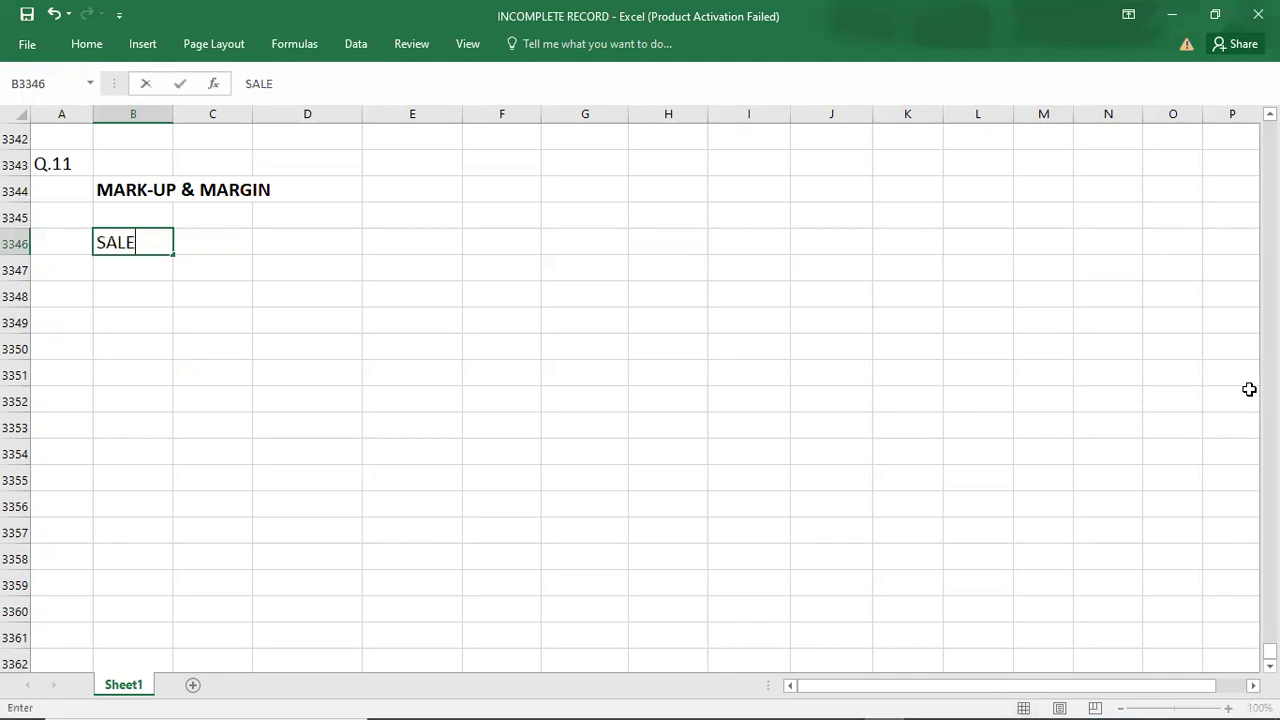
{"action": "key", "text": "Tab"}
{"action": "key", "text": "Tab"}
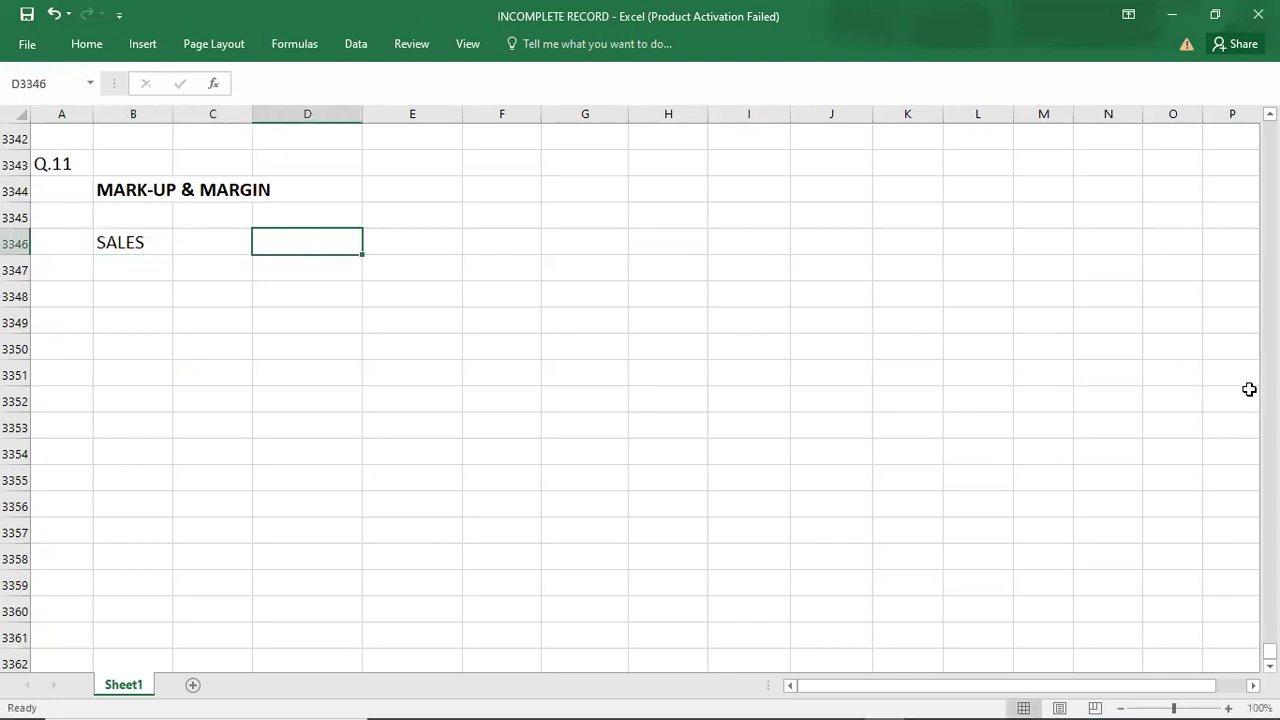
{"action": "type", "text": "10000"}
{"action": "key", "text": "Return"}
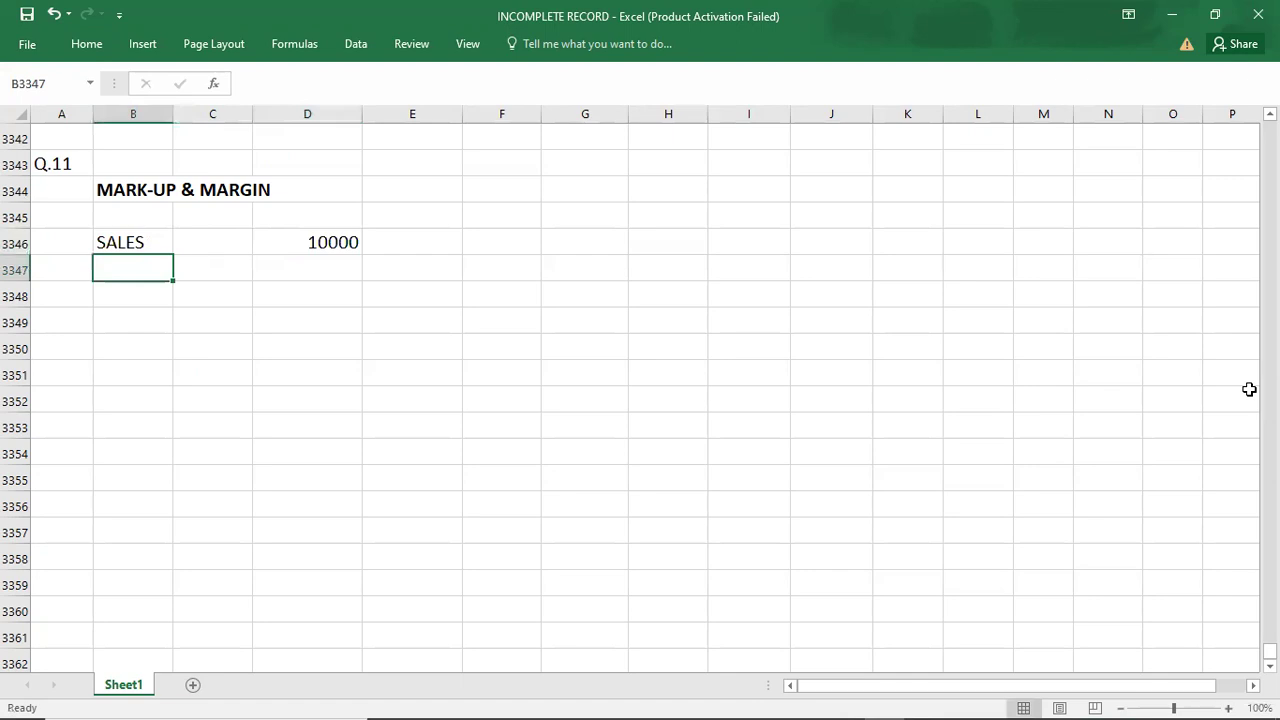
{"action": "type", "text": "COST"}
{"action": "key", "text": "Tab"}
{"action": "key", "text": "Tab"}
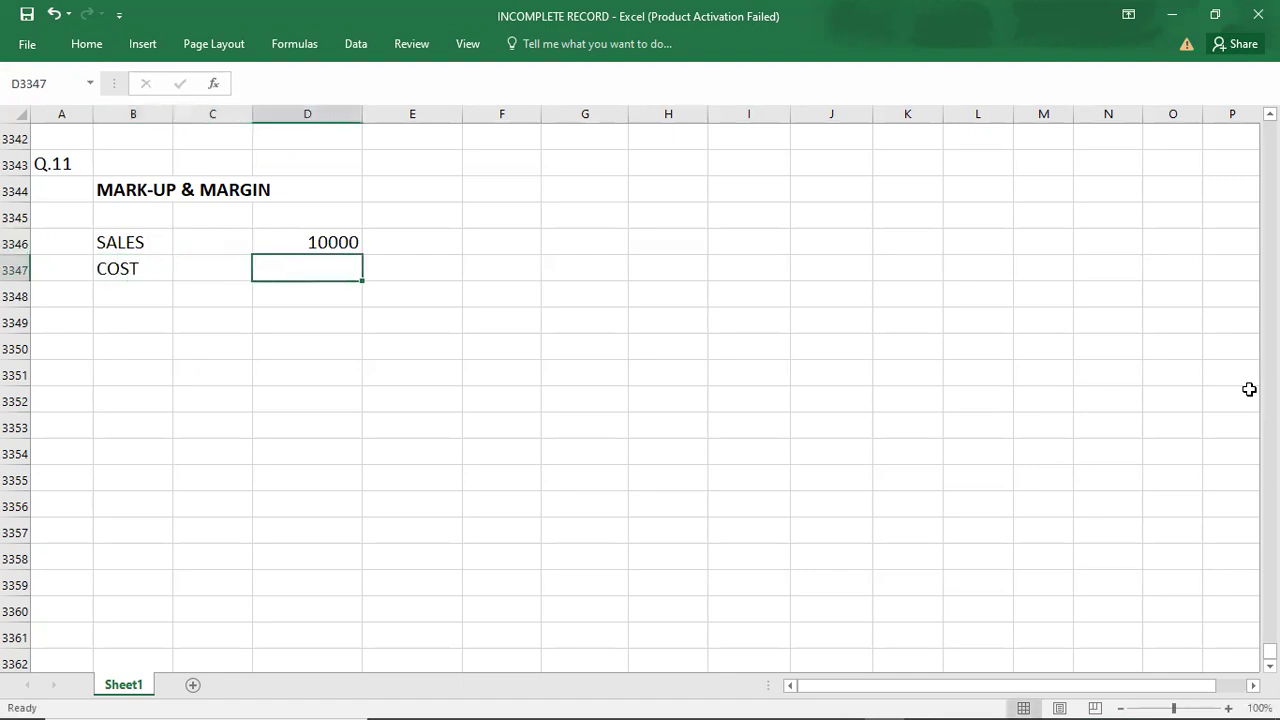
{"action": "type", "text": "80000"}
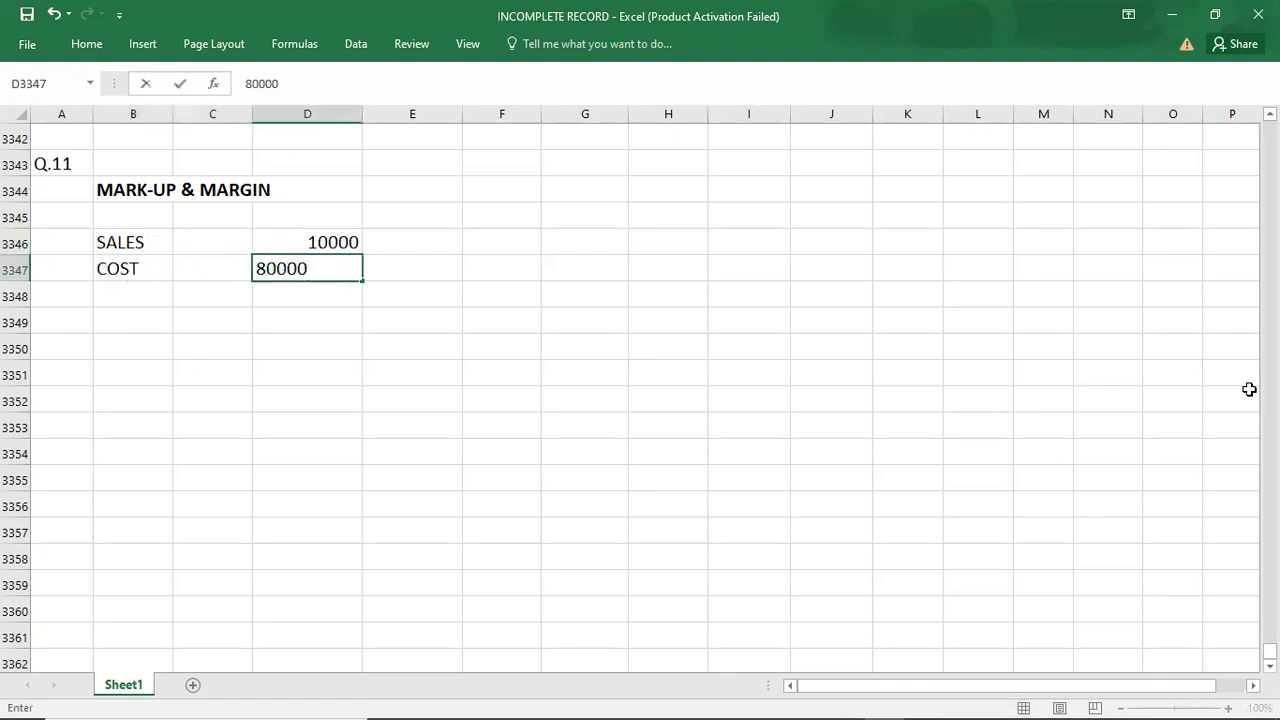
{"action": "key", "text": "BackSpace"}
{"action": "key", "text": "ctrl+Return"}
{"action": "key", "text": "Return"}
- Enter the label PROFIT in B3348 and the amount 2000 in D3348
{"action": "type", "text": "PROFIT"}
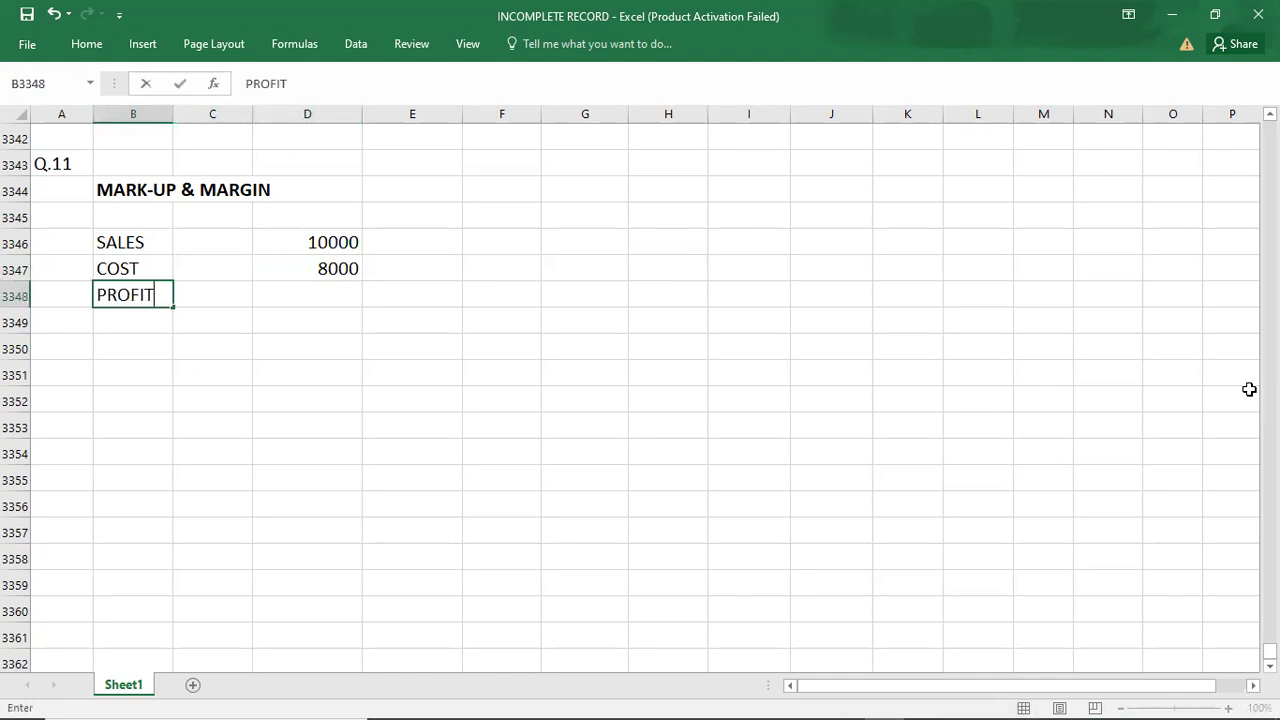
{"action": "key", "text": "Tab"}
{"action": "key", "text": "Tab"}
{"action": "type", "text": "2000"}
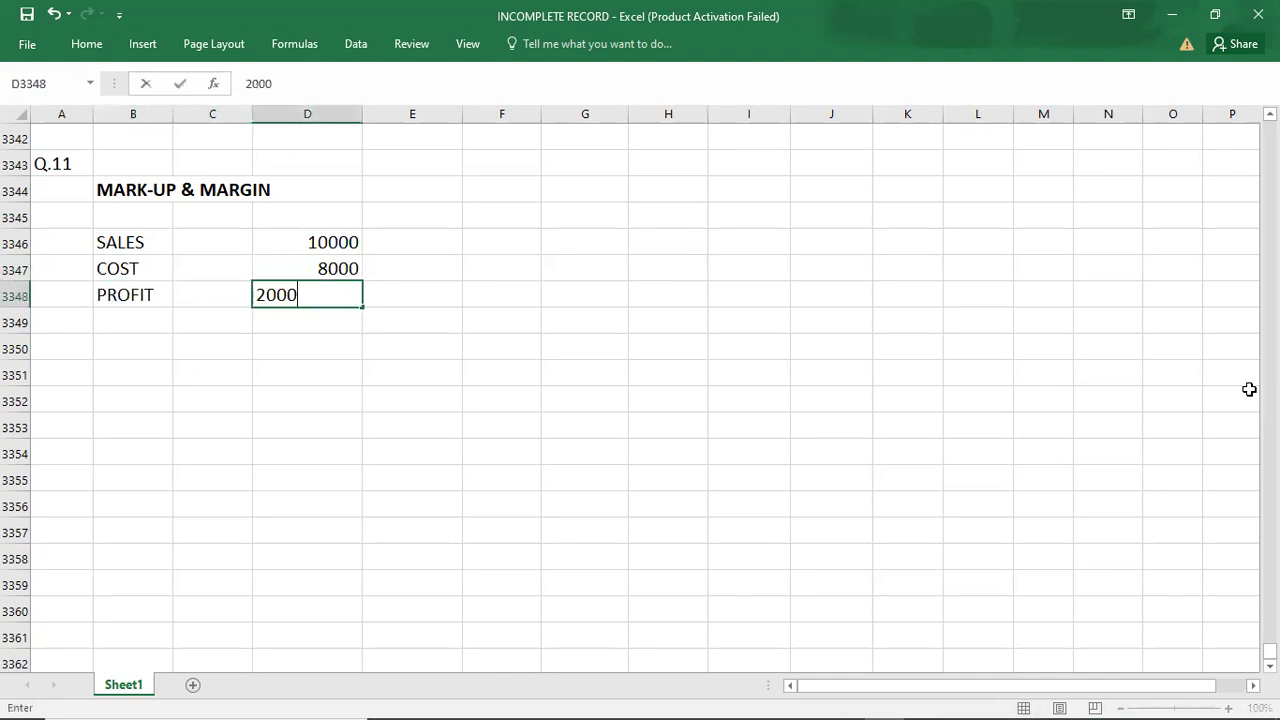
{"action": "key", "text": "Return"}
- Apply a Top and Double Bottom Border to the profit amount in D3348
{"action": "key", "text": "Up"}
{"action": "key", "text": "Right"}
{"action": "key", "text": "Right"}
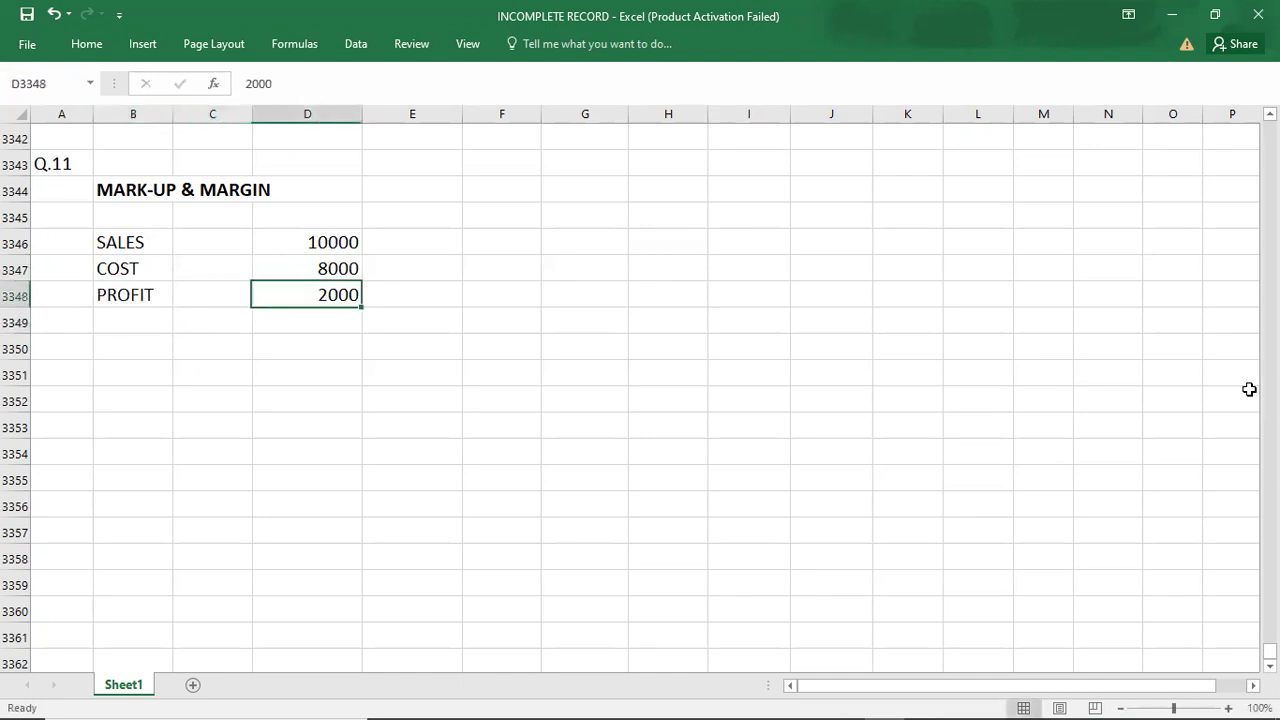
{"action": "left_click", "coordinate": [110, 41]}
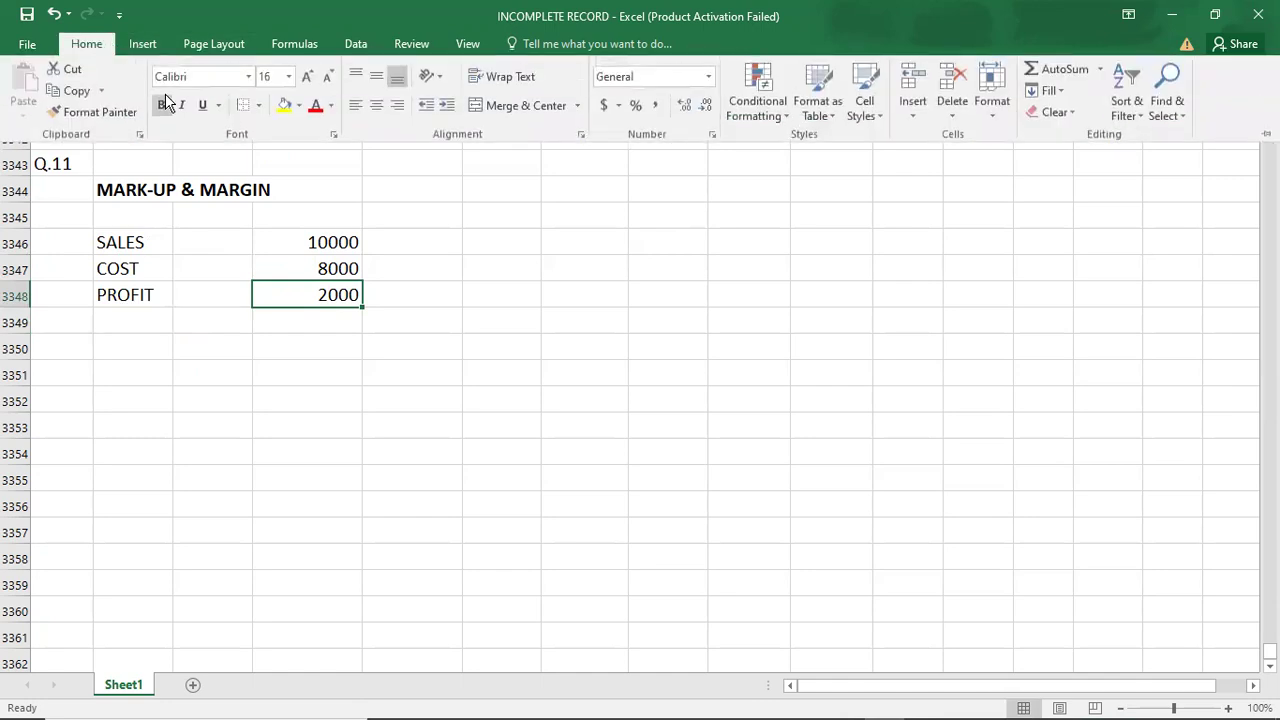
{"action": "left_click", "coordinate": [258, 106]}
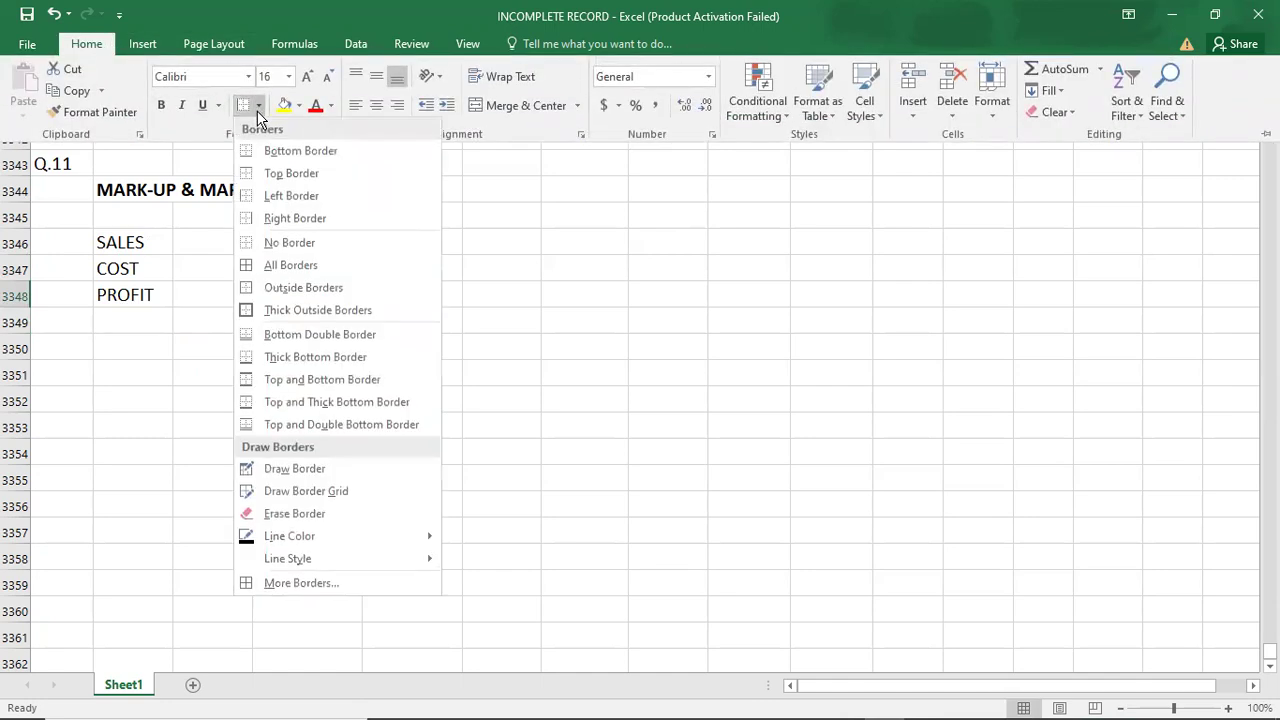
{"action": "left_click", "coordinate": [300, 424]}
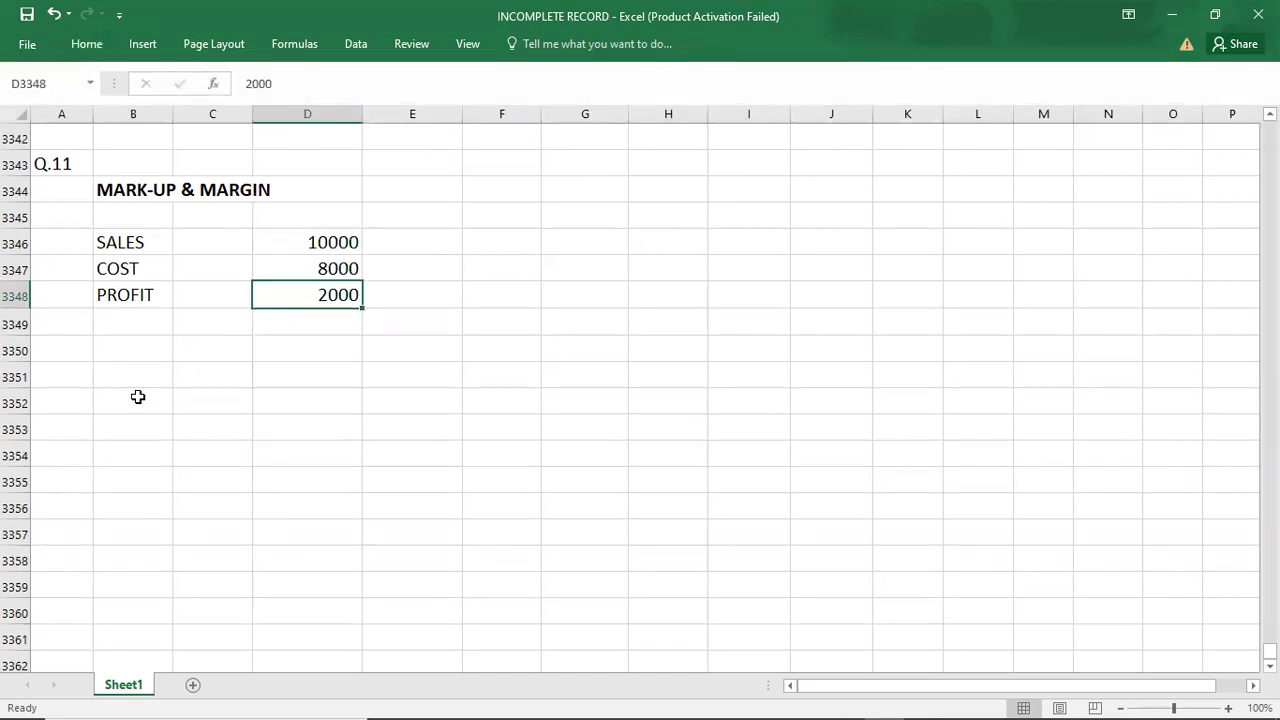
- Enter the text PROFIT % = in both B3352 and G3352 to begin two side-by-side workings
{"action": "left_click", "coordinate": [137, 400]}
{"action": "type", "text": "PR"}
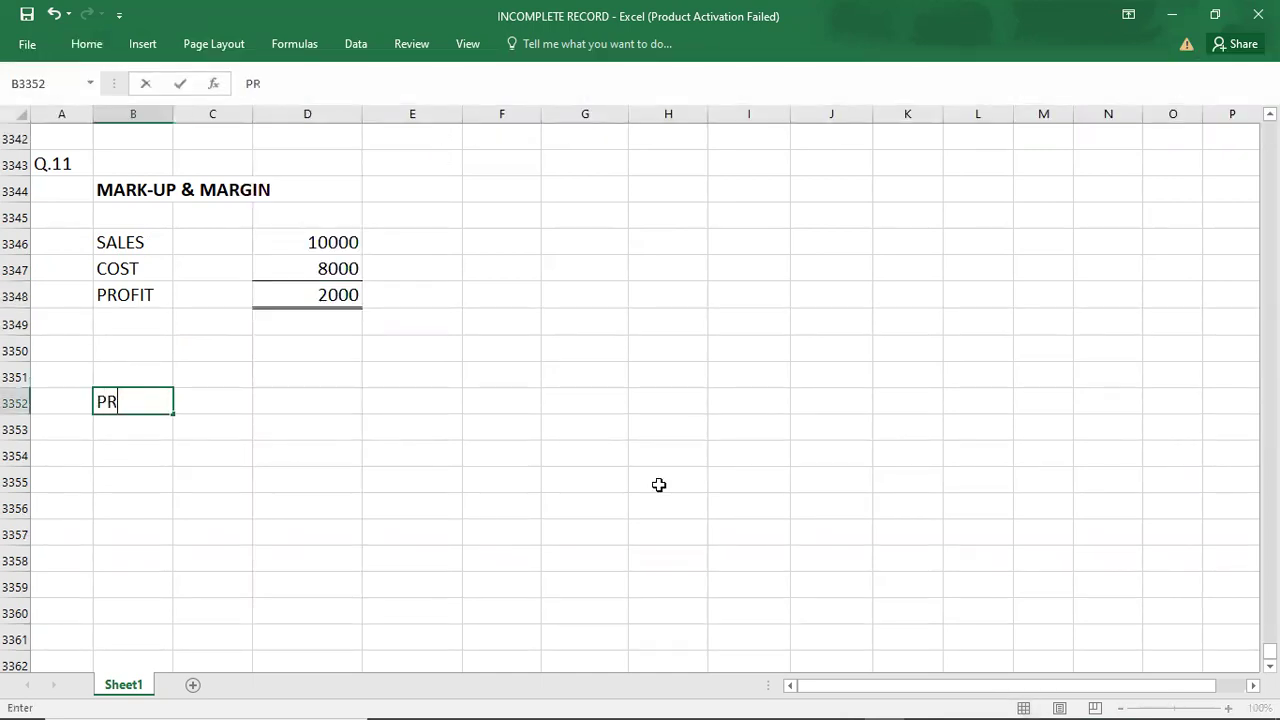
{"action": "type", "text": "OFIT % ="}
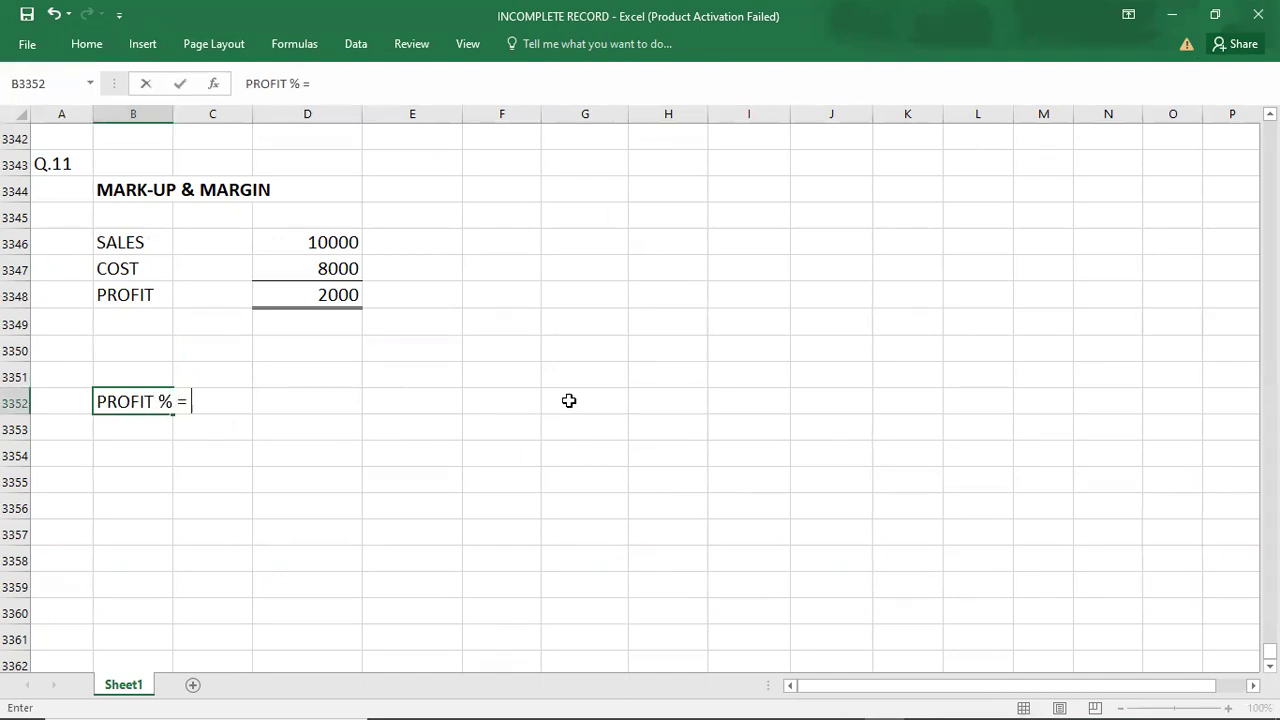
{"action": "left_click", "coordinate": [570, 401]}
{"action": "type", "text": "PROFIT % ="}
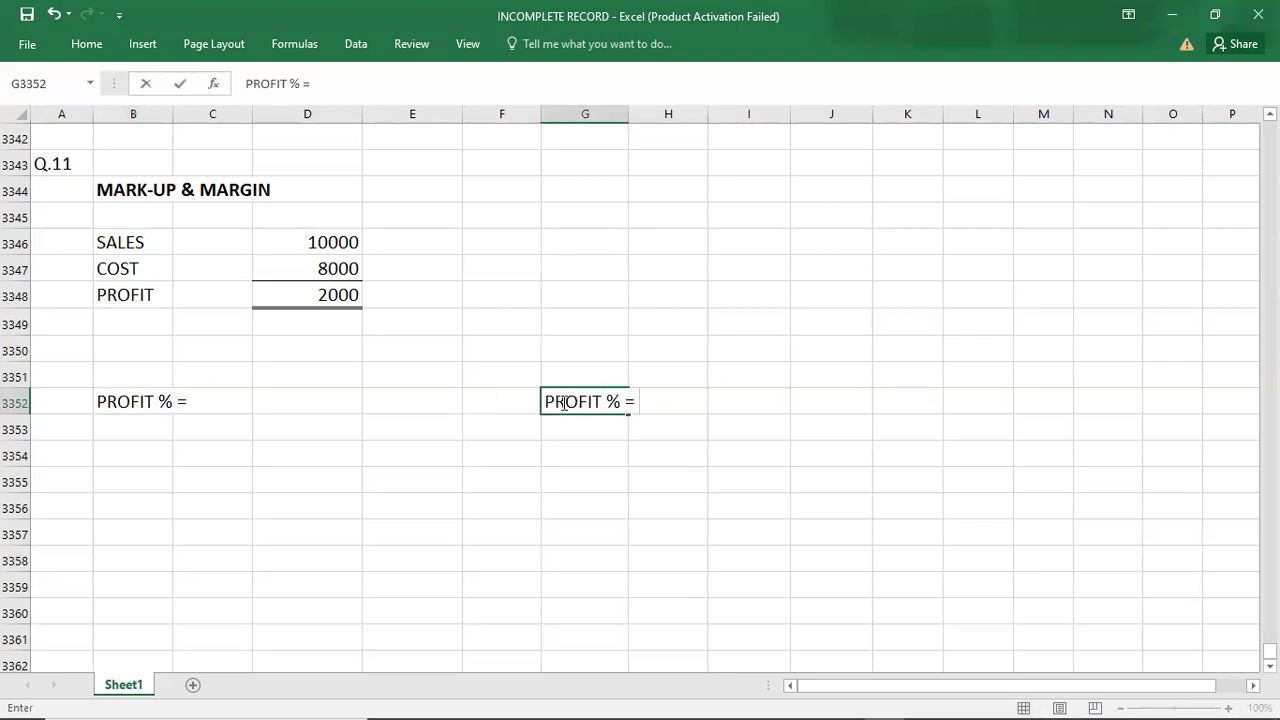
- Complete the formula text in B3352 as PROFIT % = PROFIT*100/SALES
{"action": "left_click", "coordinate": [118, 396]}
{"action": "double_click", "coordinate": [118, 400]}
{"action": "left_click", "coordinate": [197, 400]}
{"action": "type", "text": "PROFIT"}
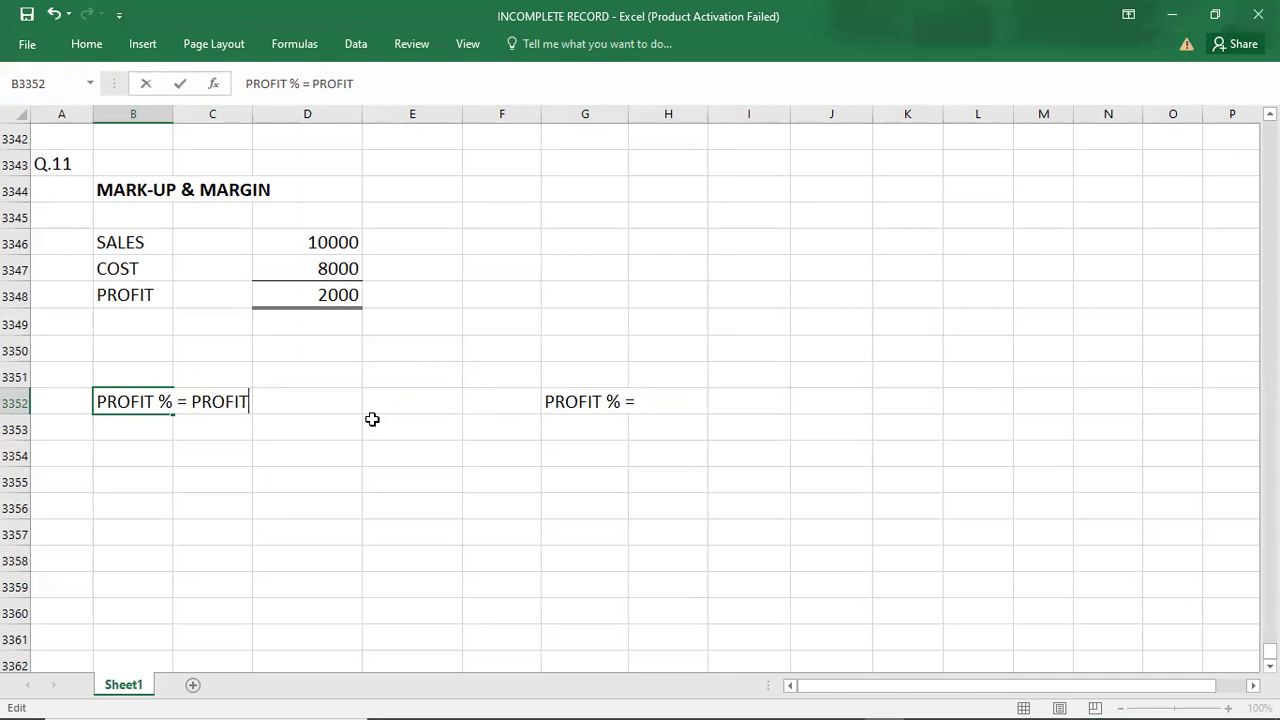
{"action": "type", "text": "*100/SALES"}
{"action": "key", "text": "Return"}
- Enter the sales-based working PROFIT % = 2000*100/10000 in B3353
{"action": "type", "text": "P"}
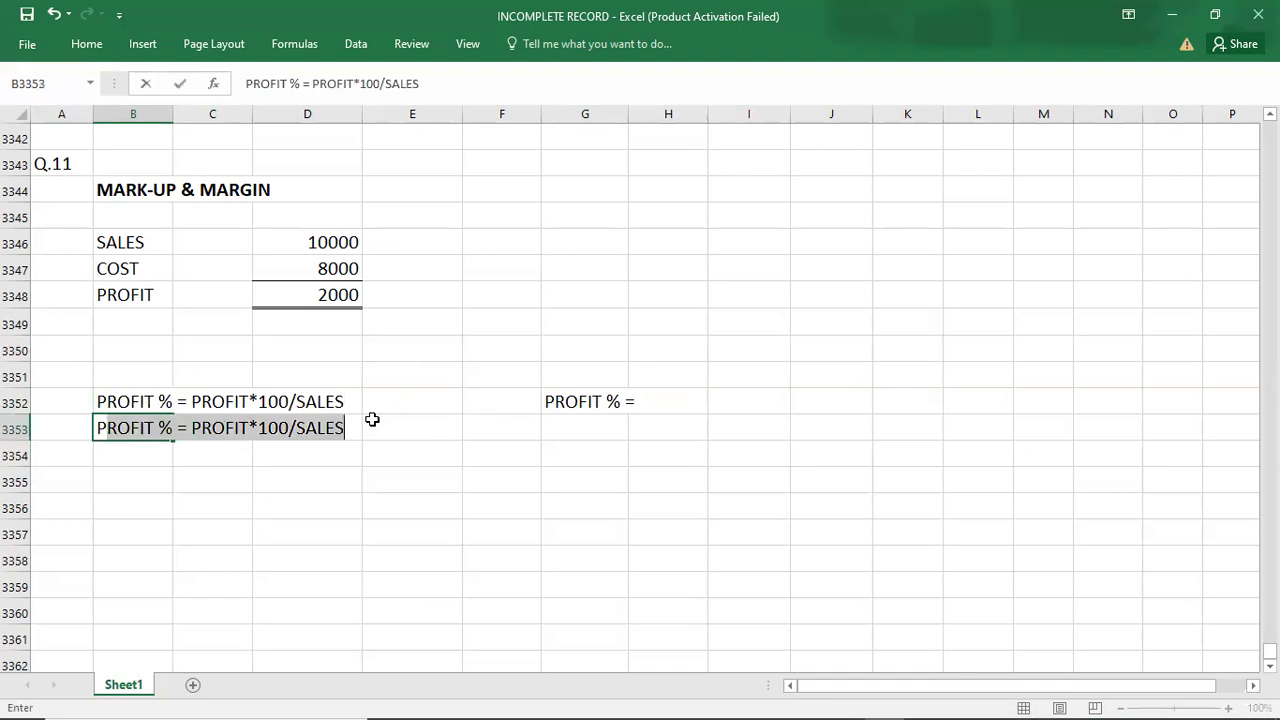
{"action": "left_click", "coordinate": [192, 429]}
{"action": "key", "text": "Delete"}
{"action": "key", "text": "Delete"}
{"action": "key", "text": "Delete"}
{"action": "key", "text": "Delete"}
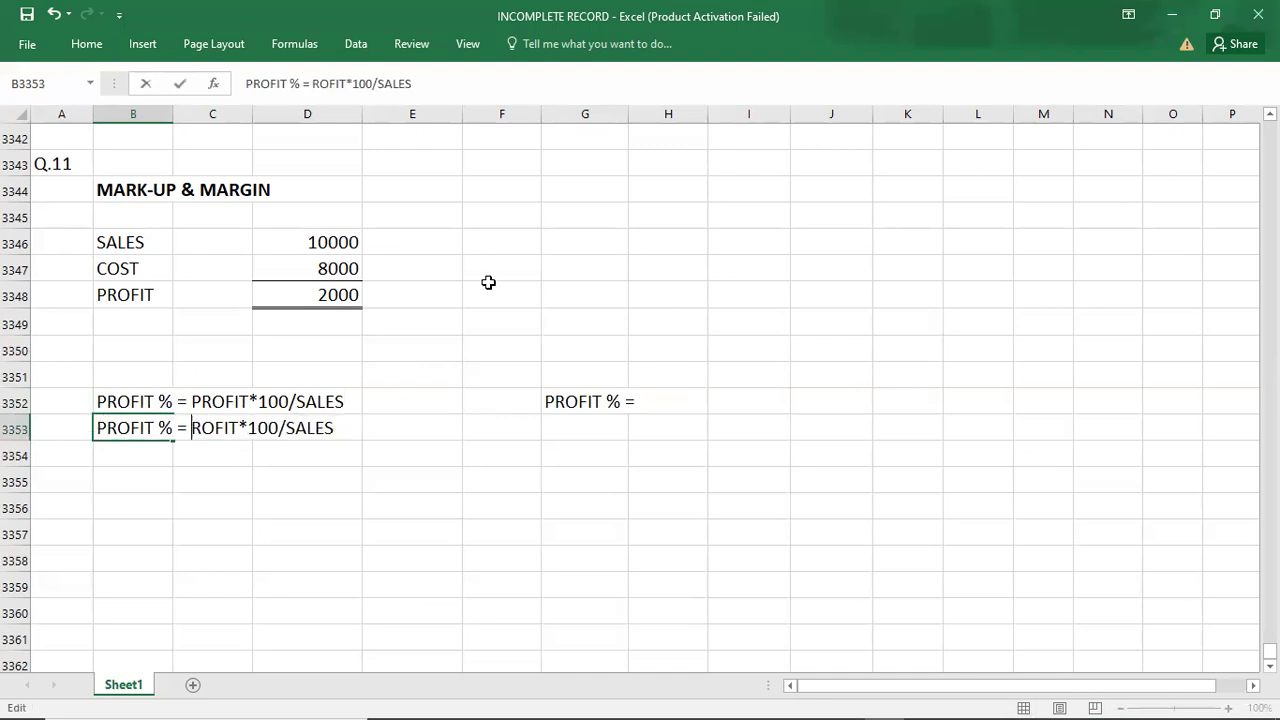
{"action": "key", "text": "Delete"}
{"action": "key", "text": "Delete"}
{"action": "key", "text": "Delete"}
{"action": "key", "text": "Delete"}
{"action": "key", "text": "Delete"}
{"action": "key", "text": "Delete"}
{"action": "key", "text": "Delete"}
{"action": "key", "text": "Delete"}
{"action": "key", "text": "Delete"}
{"action": "key", "text": "Delete"}
{"action": "key", "text": "Delete"}
{"action": "key", "text": "Delete"}
{"action": "type", "text": "20000"}
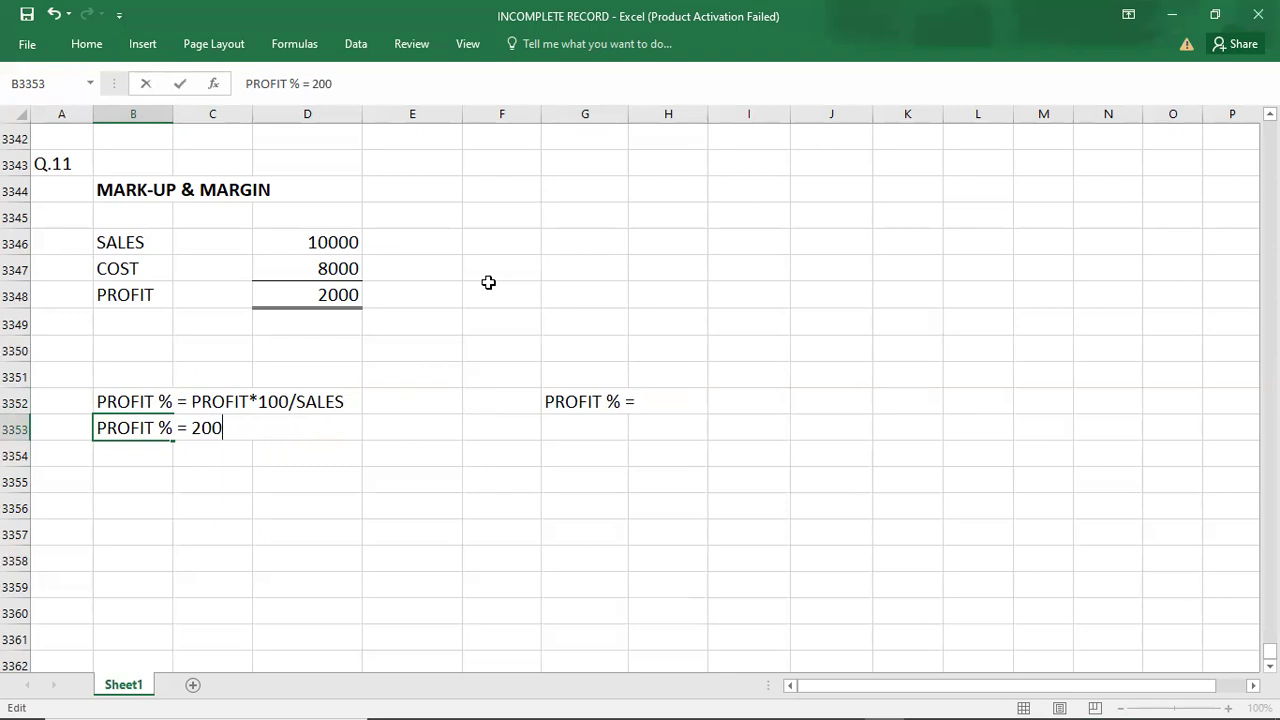
{"action": "key", "text": "BackSpace"}
{"action": "type", "text": "*100/10000"}
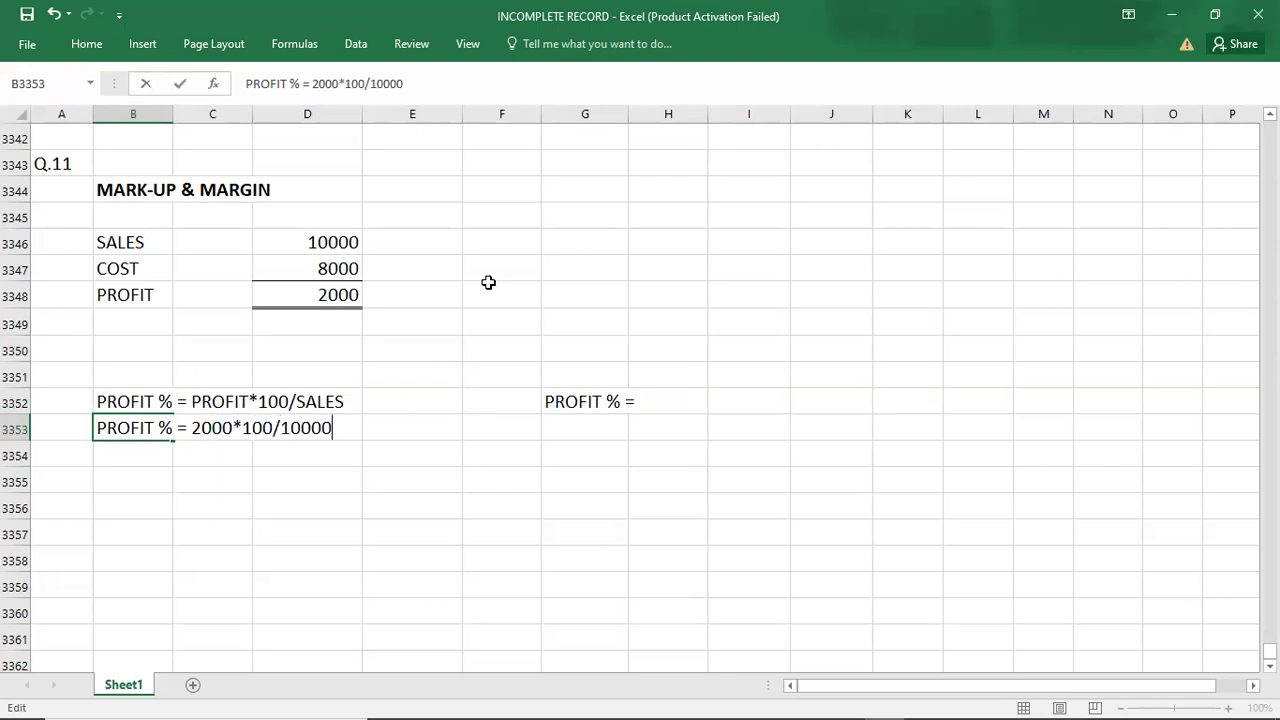
{"action": "key", "text": "Return"}
- Enter the result text PROFIT % = 20% ON SALES in B3354
{"action": "type", "text": "PR"}
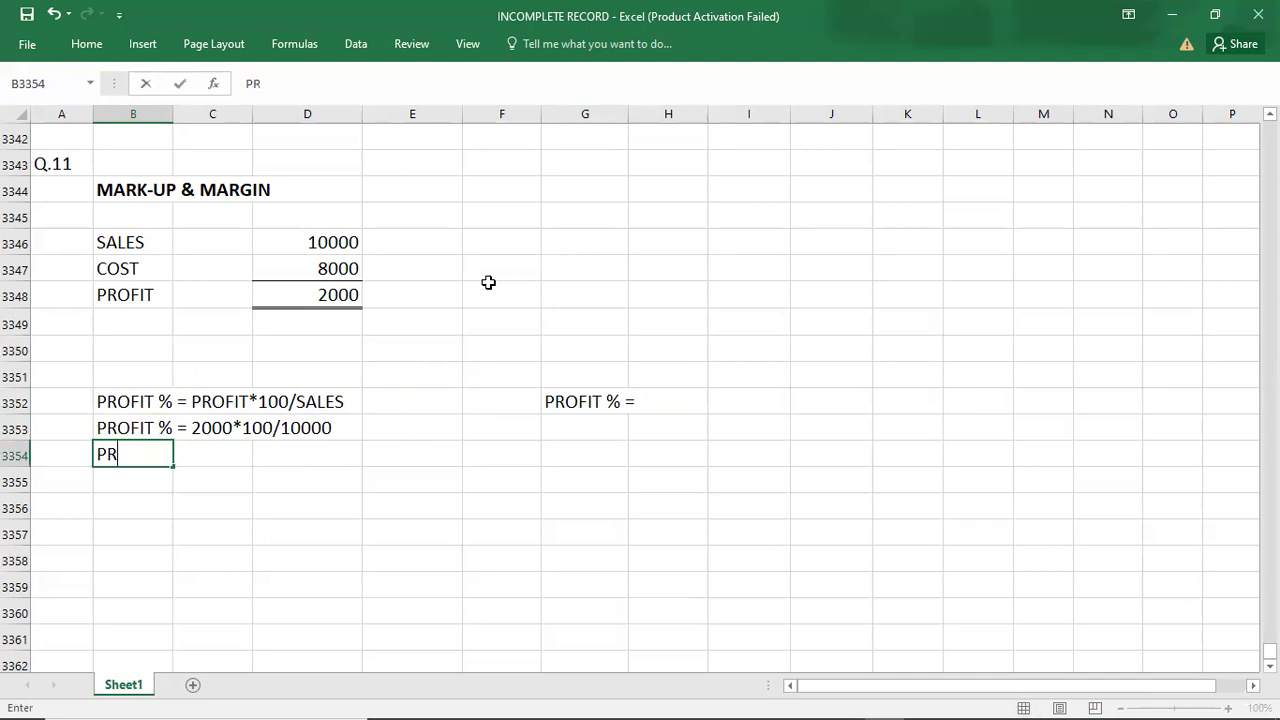
{"action": "type", "text": "OFIT % = 2"}
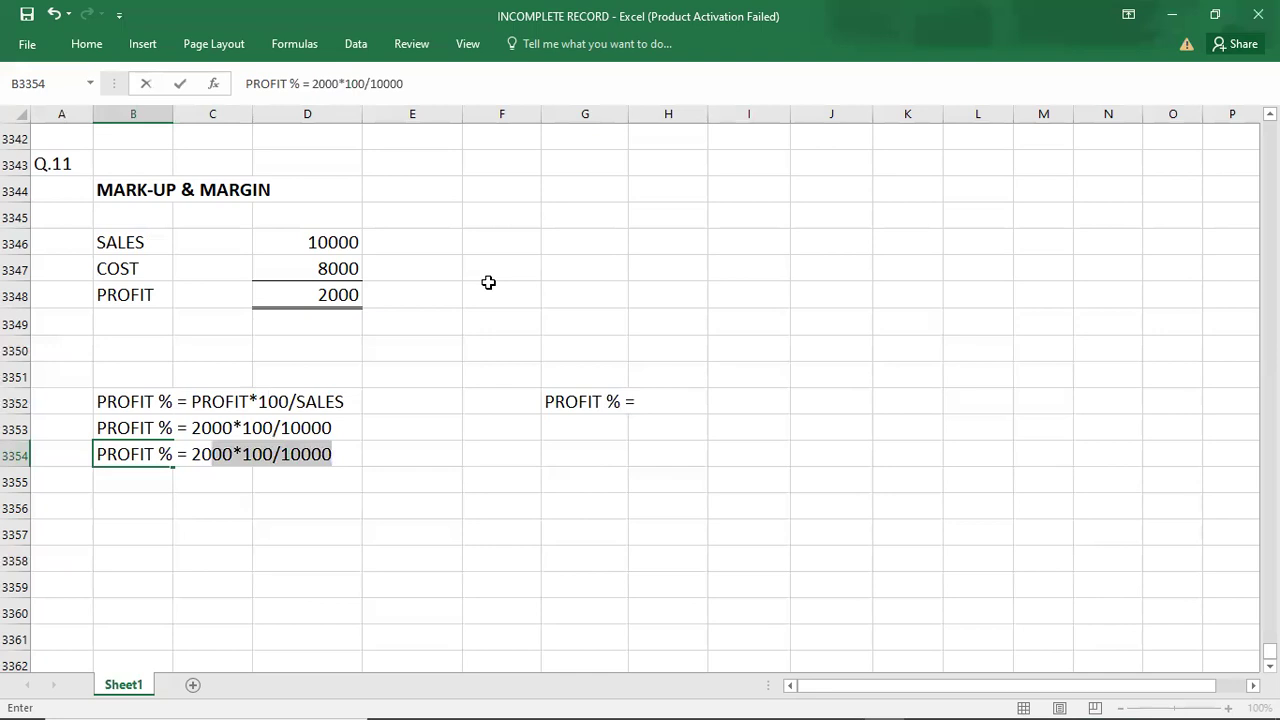
{"action": "type", "text": "0%"}
{"action": "key", "text": "Return"}
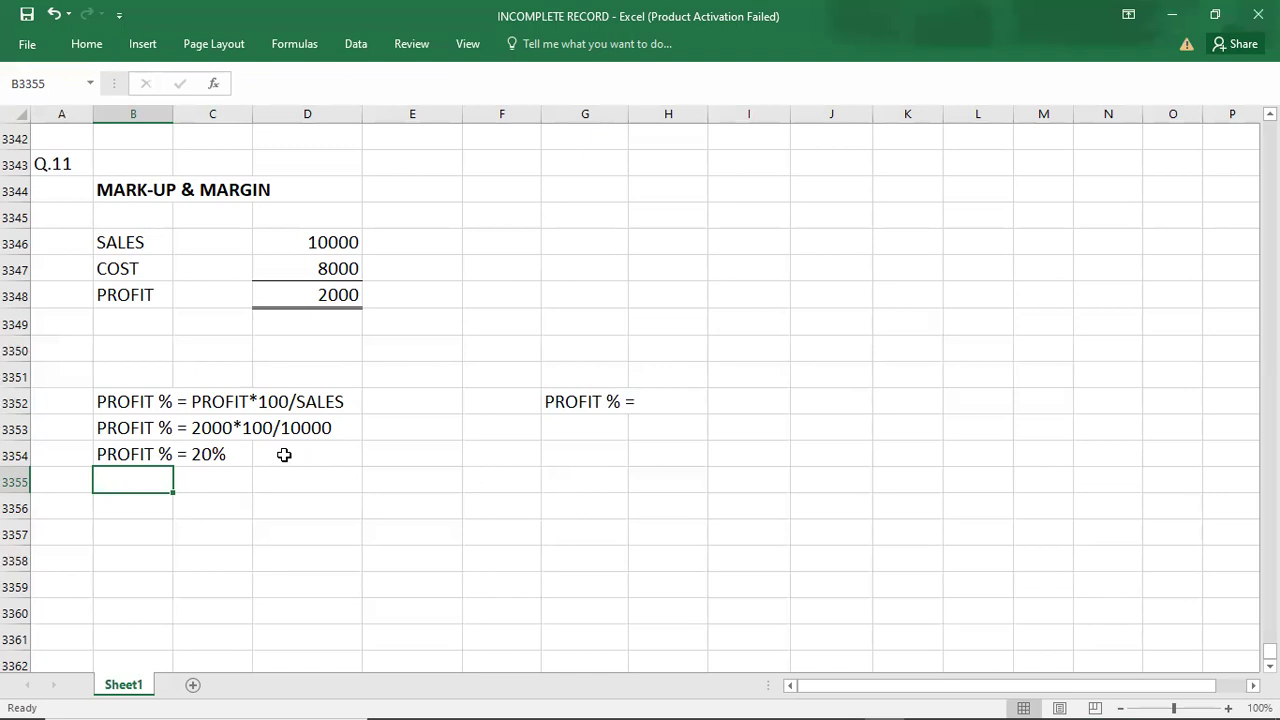
{"action": "double_click", "coordinate": [131, 452]}
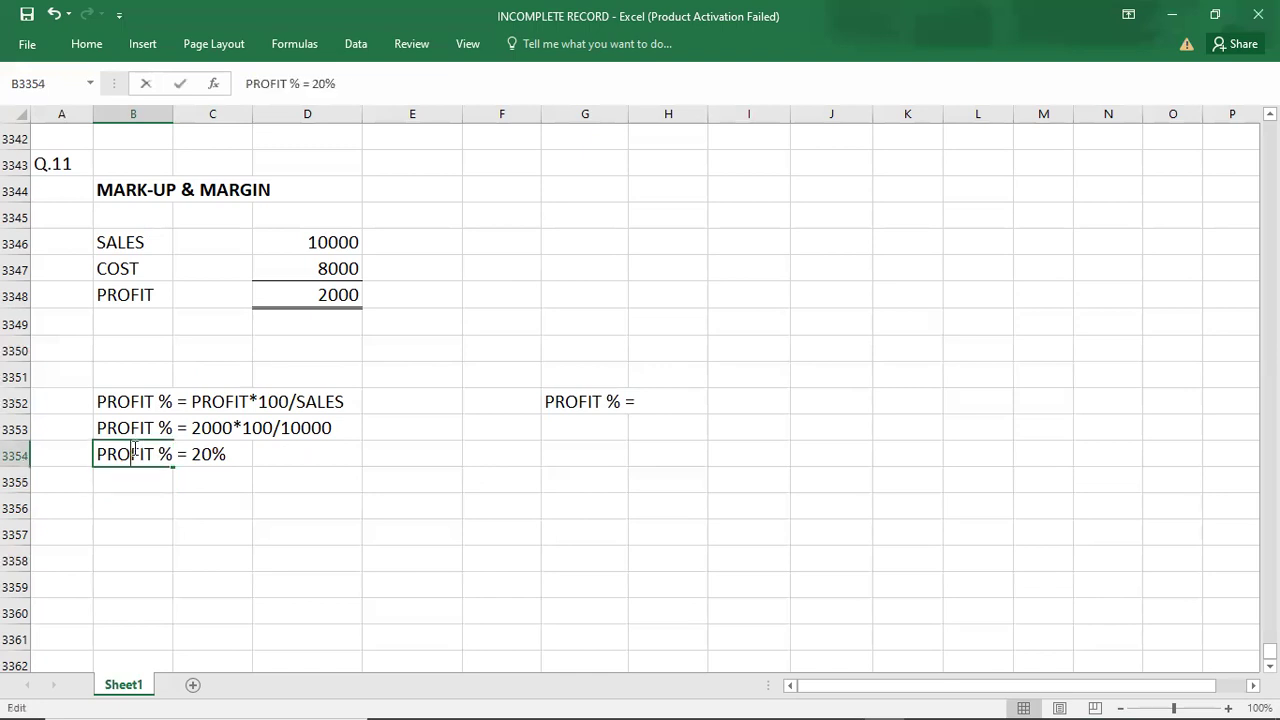
{"action": "left_click", "coordinate": [233, 459]}
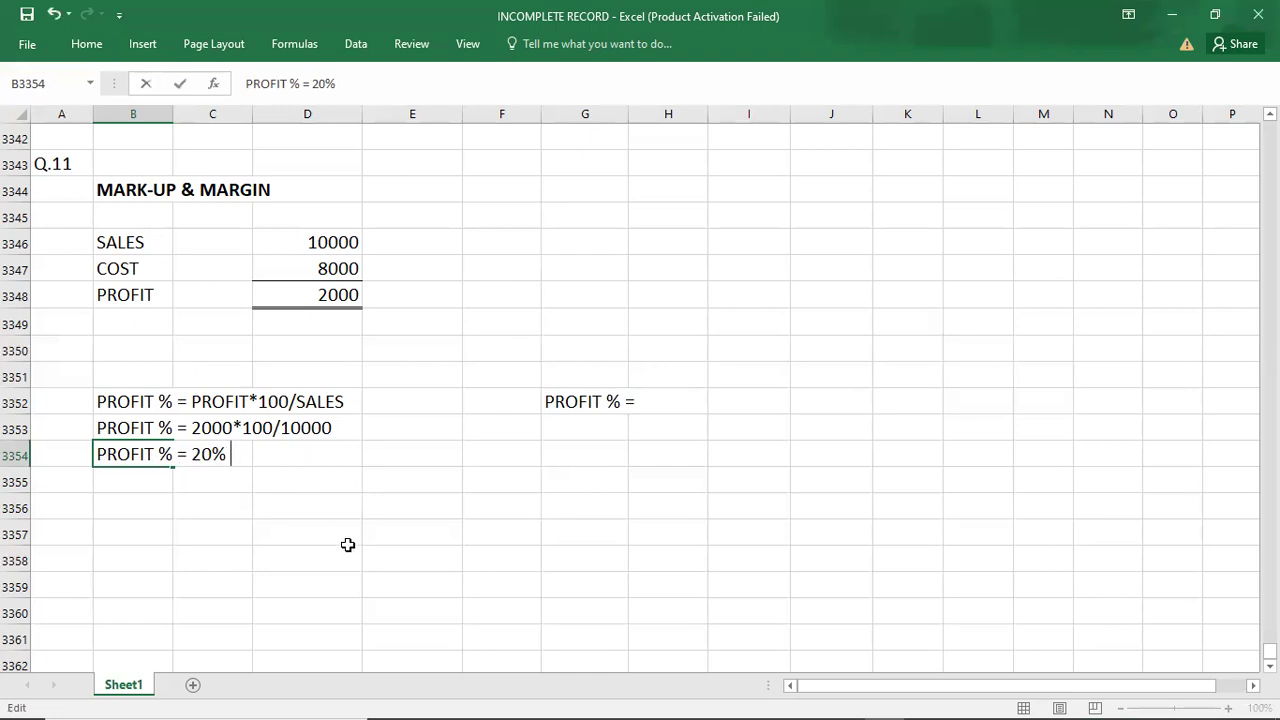
{"action": "type", "text": "ON SALES"}
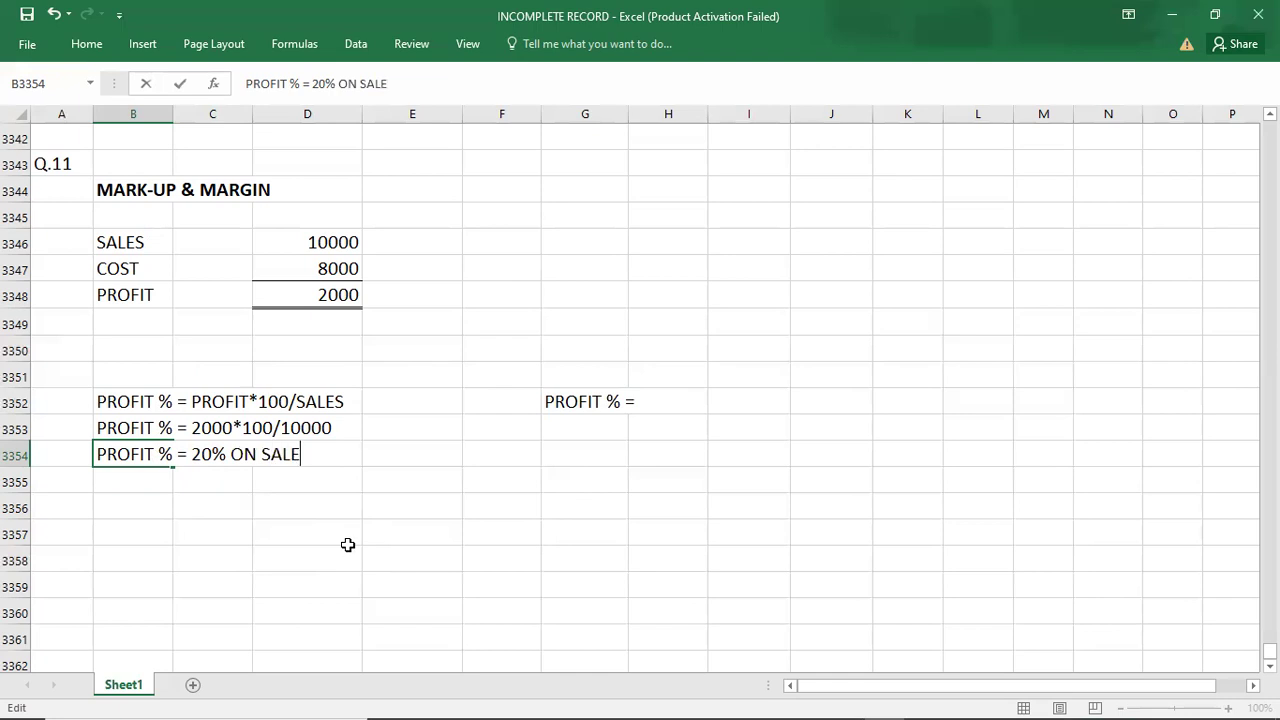
- Complete the formula text in G3352 as PROFIT % = PROFIT*100/COST
{"action": "double_click", "coordinate": [579, 401]}
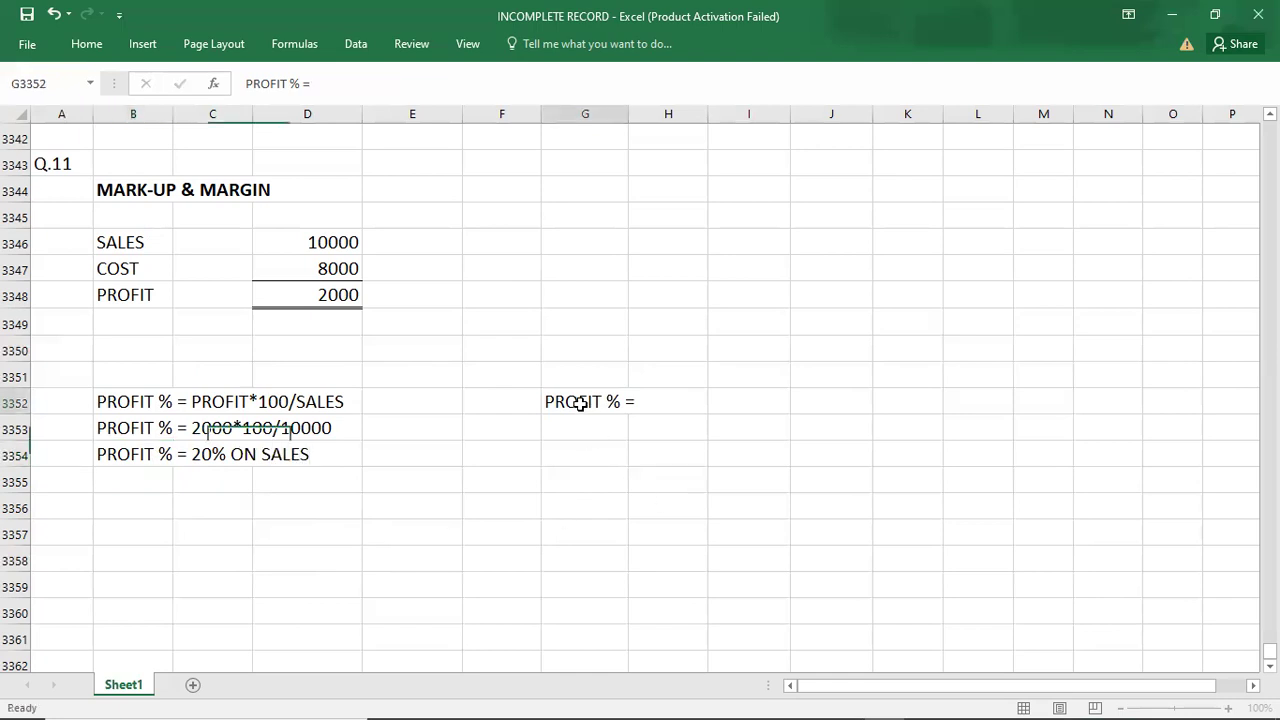
{"action": "type", "text": "PROFIT*100/COST"}
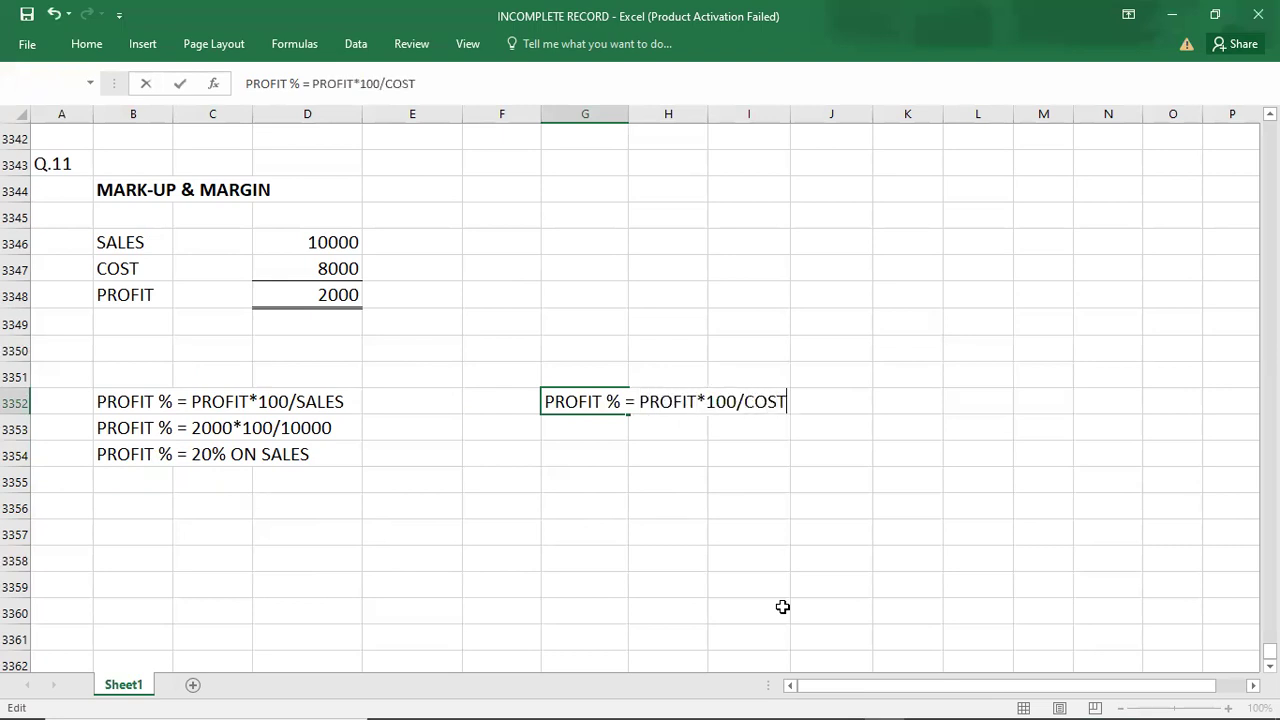
{"action": "key", "text": "Return"}
- Enter the cost-based working PROFIT % = 2000*100/8000 in G3353, below the cost formula text
{"action": "type", "text": "PROFIT % = PROFIT*100/COST"}
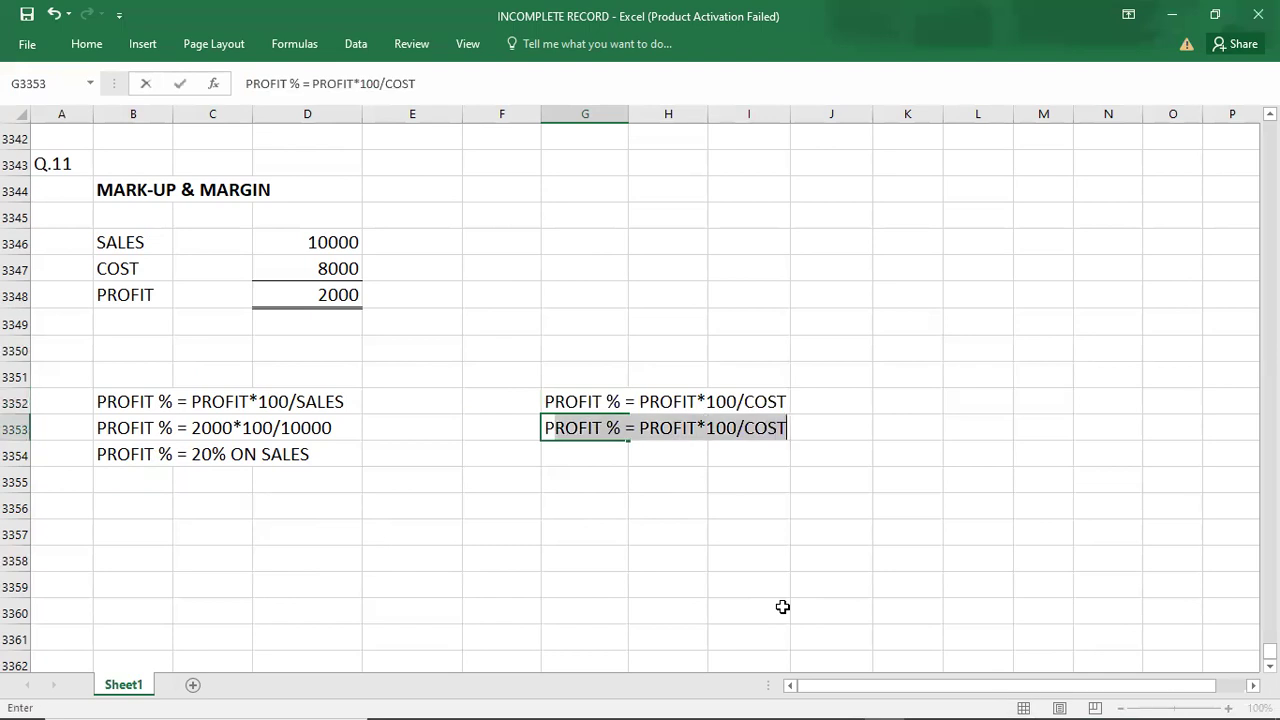
{"action": "left_click", "coordinate": [641, 430]}
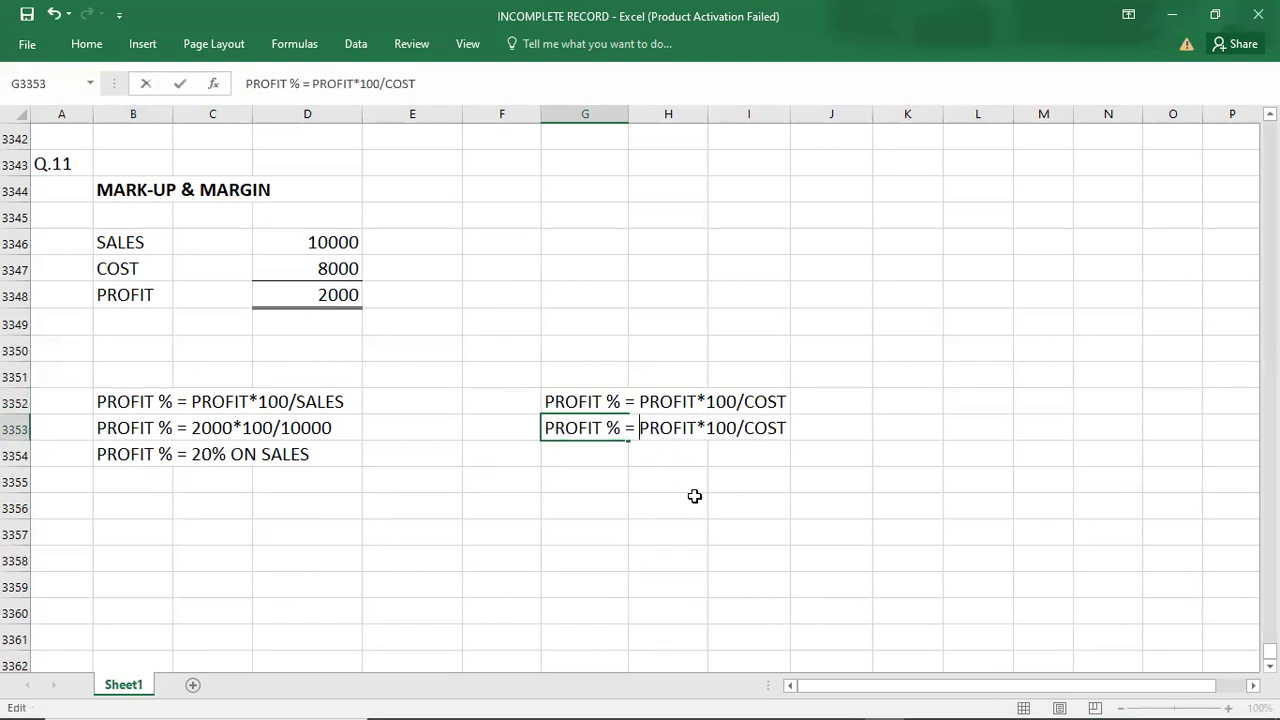
{"action": "key", "text": "Delete"}
{"action": "key", "text": "Delete"}
{"action": "key", "text": "Delete"}
{"action": "key", "text": "Delete"}
{"action": "key", "text": "Delete"}
{"action": "key", "text": "Delete"}
{"action": "key", "text": "Delete"}
{"action": "key", "text": "Delete"}
{"action": "key", "text": "Delete"}
{"action": "key", "text": "Delete"}
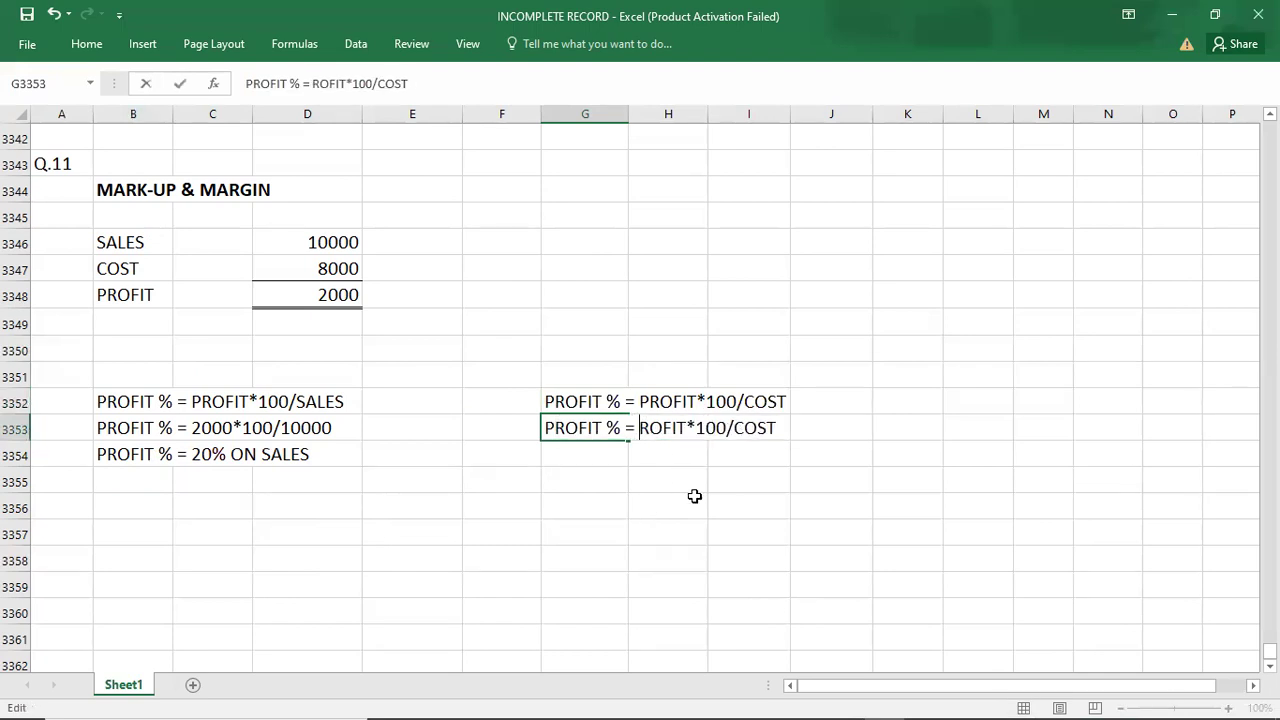
{"action": "key", "text": "Delete"}
{"action": "key", "text": "Delete"}
{"action": "key", "text": "Delete"}
{"action": "key", "text": "Delete"}
{"action": "key", "text": "Delete"}
{"action": "type", "text": "2000"}
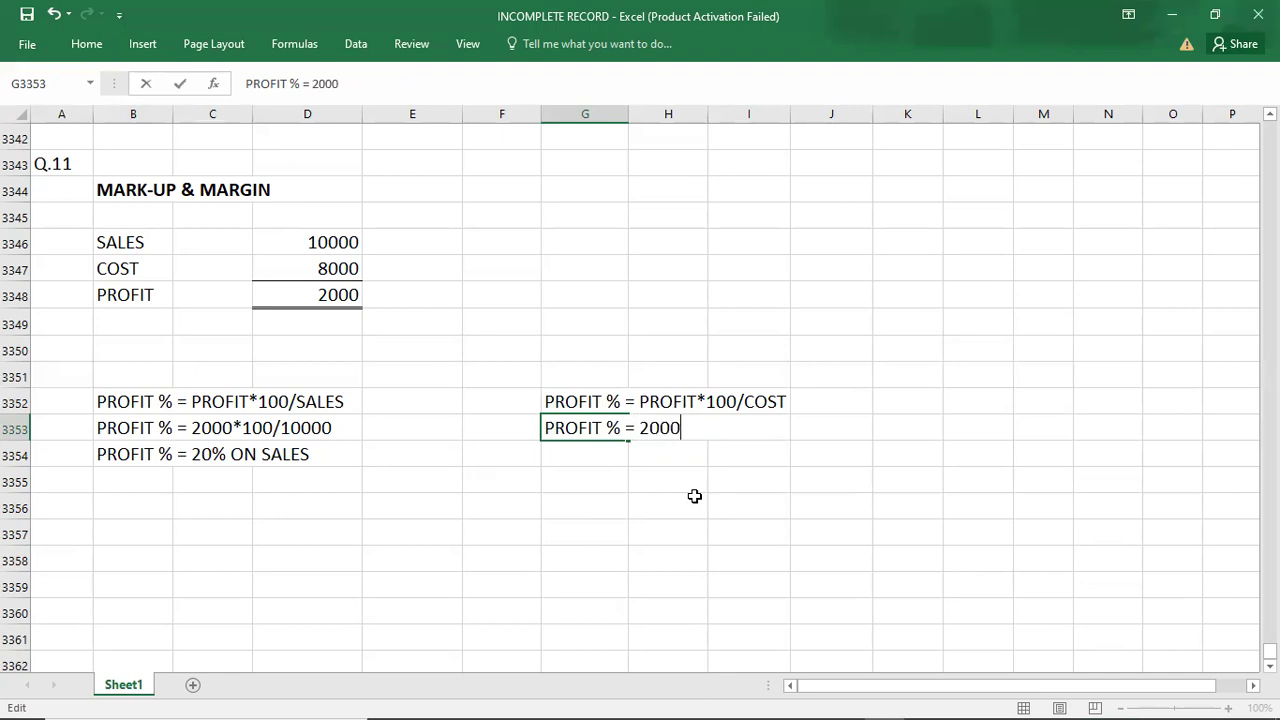
{"action": "type", "text": "*100/8000"}
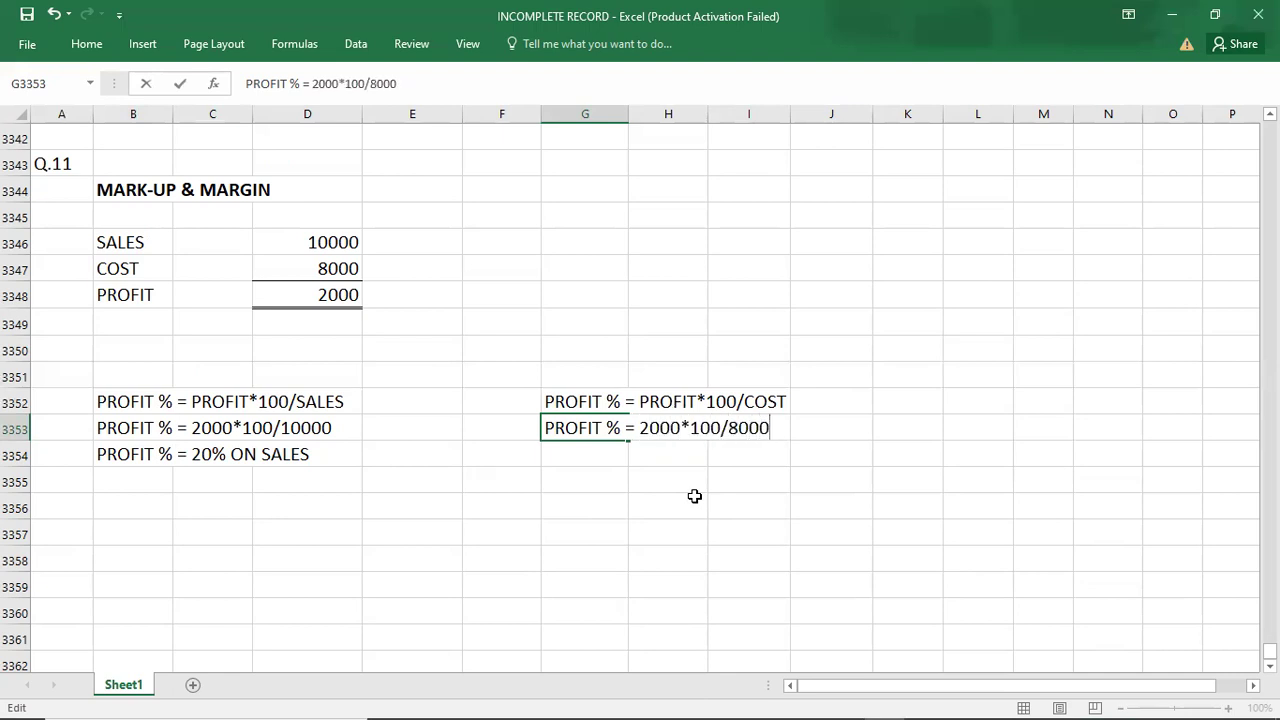
{"action": "key", "text": "Return"}
- Enter the result text PROFIT % = 25% ON COST in G3354
{"action": "type", "text": "PR"}
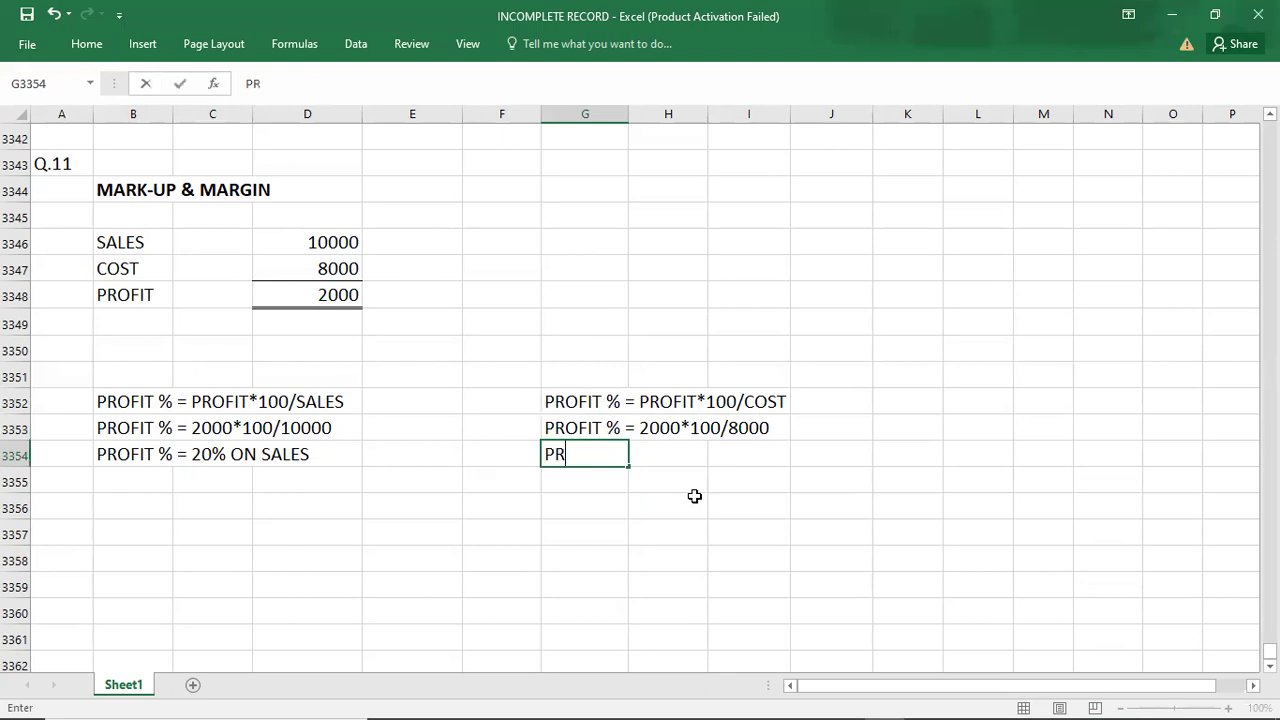
{"action": "type", "text": "OFIT % = 25%"}
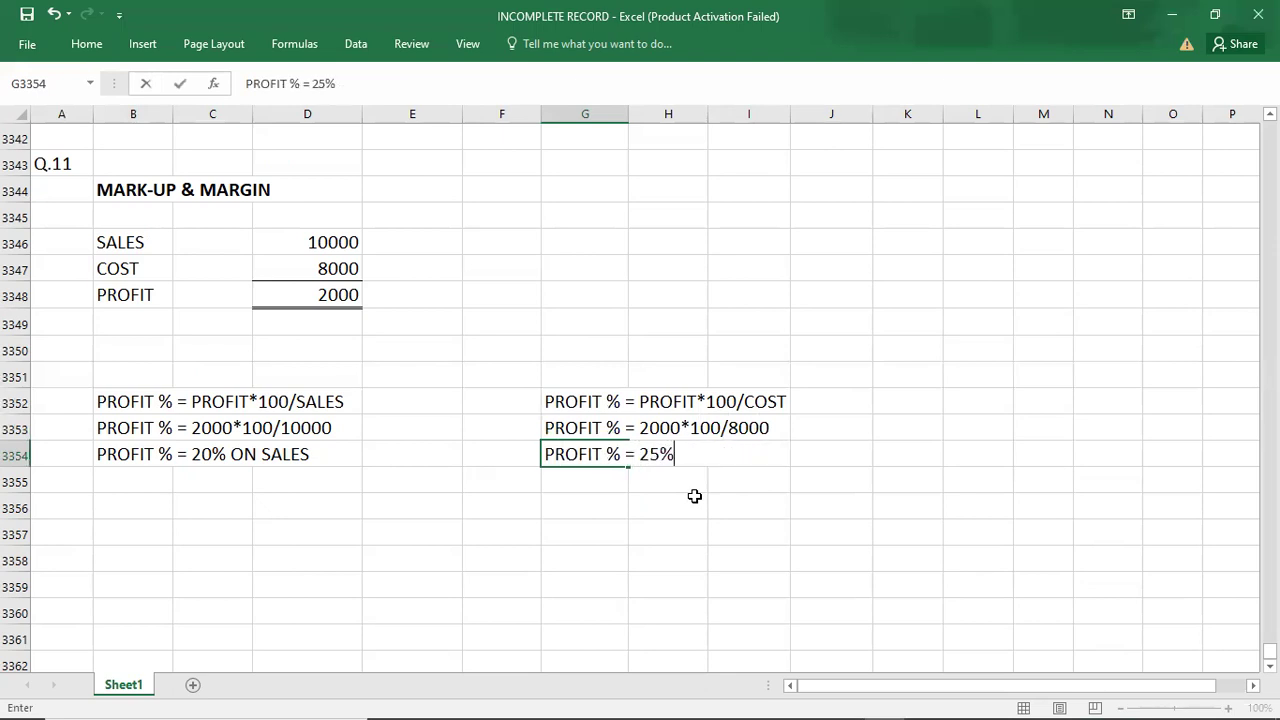
{"action": "type", "text": " ON COST"}
{"action": "key", "text": "Return"}
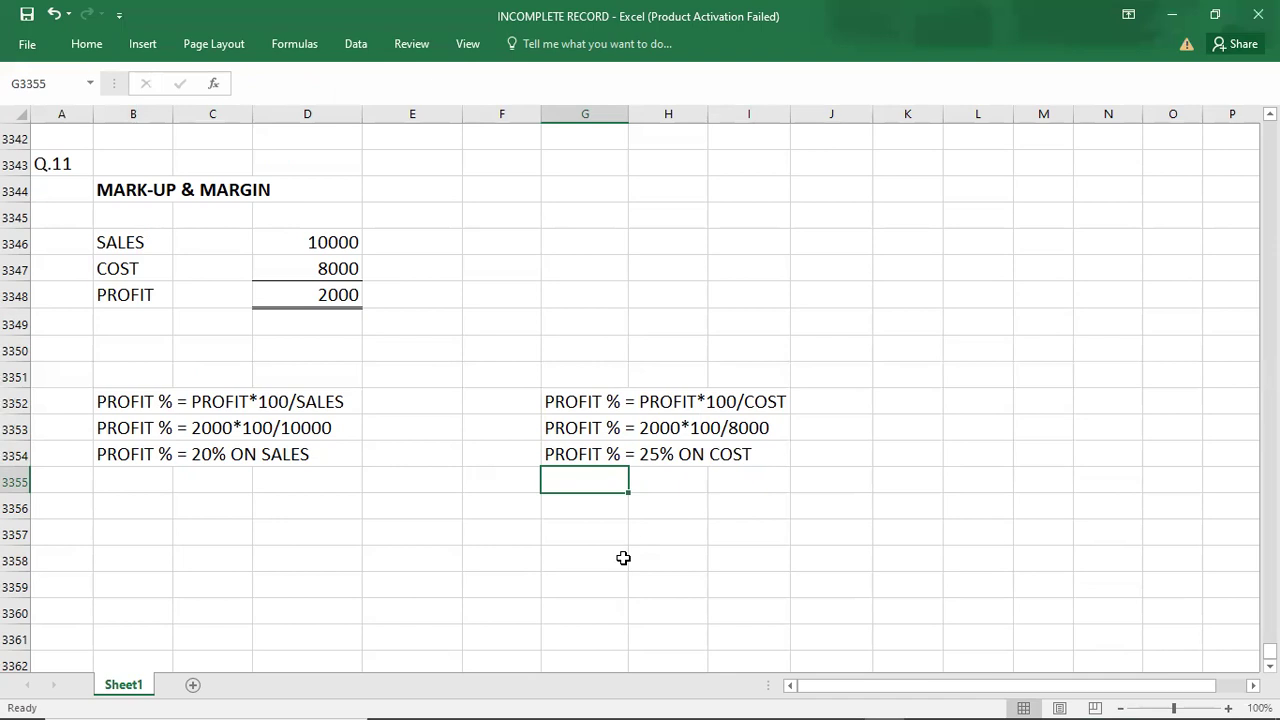
- Write a scratch mark-up calculation with 8000 in L3346, 25% in J3347 and 2000 in L3347
{"action": "left_click", "coordinate": [282, 271]}
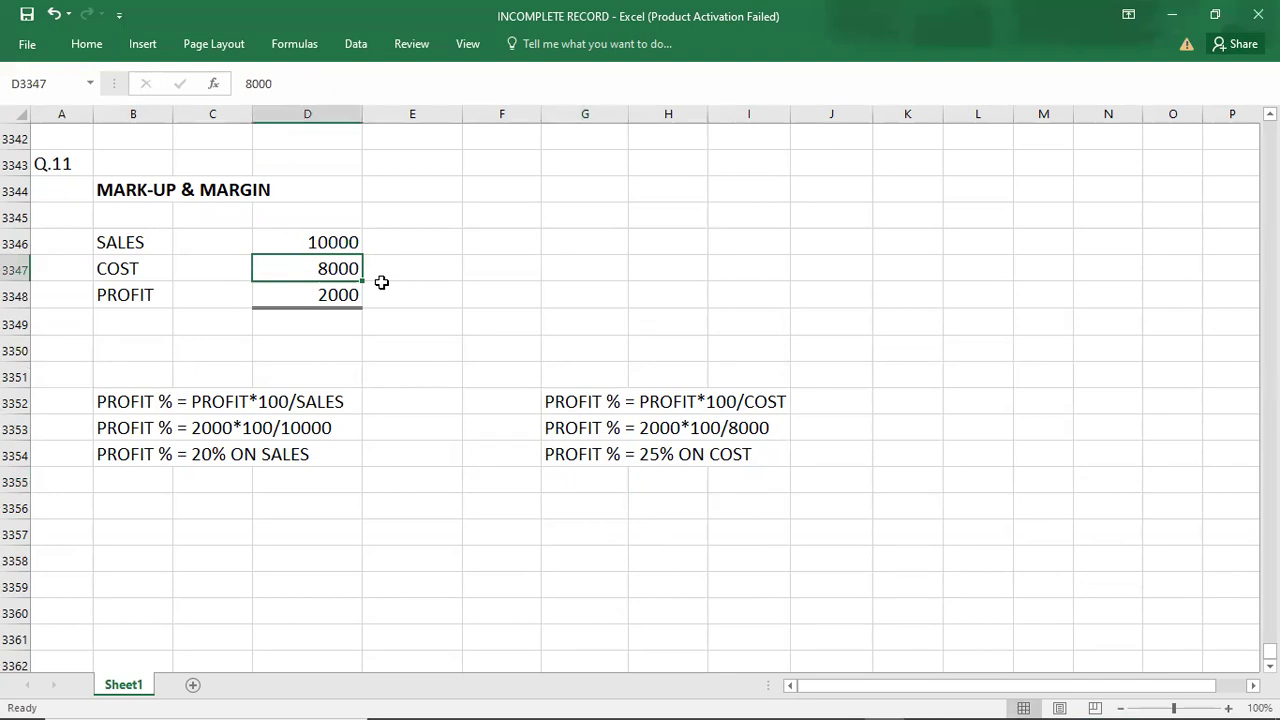
{"action": "left_click", "coordinate": [980, 236]}
{"action": "type", "text": "8000"}
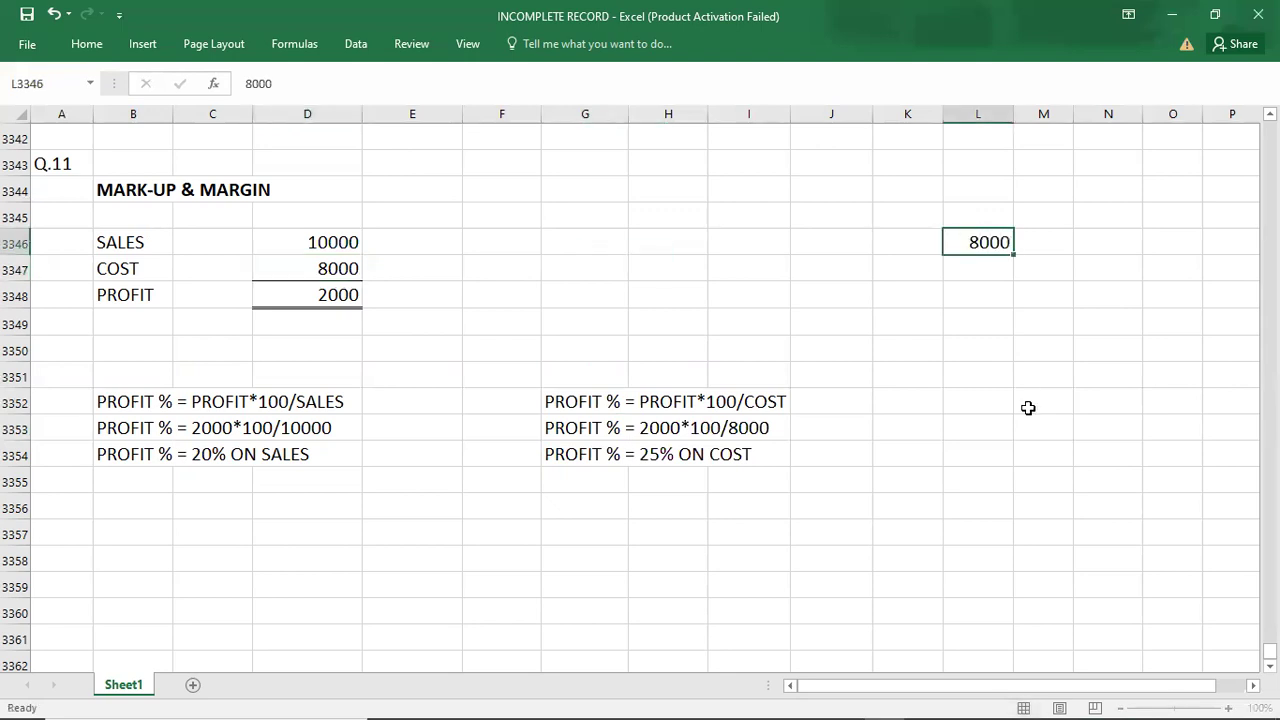
{"action": "key", "text": "Return"}
{"action": "key", "text": "Left"}
{"action": "key", "text": "Left"}
{"action": "type", "text": "25%"}
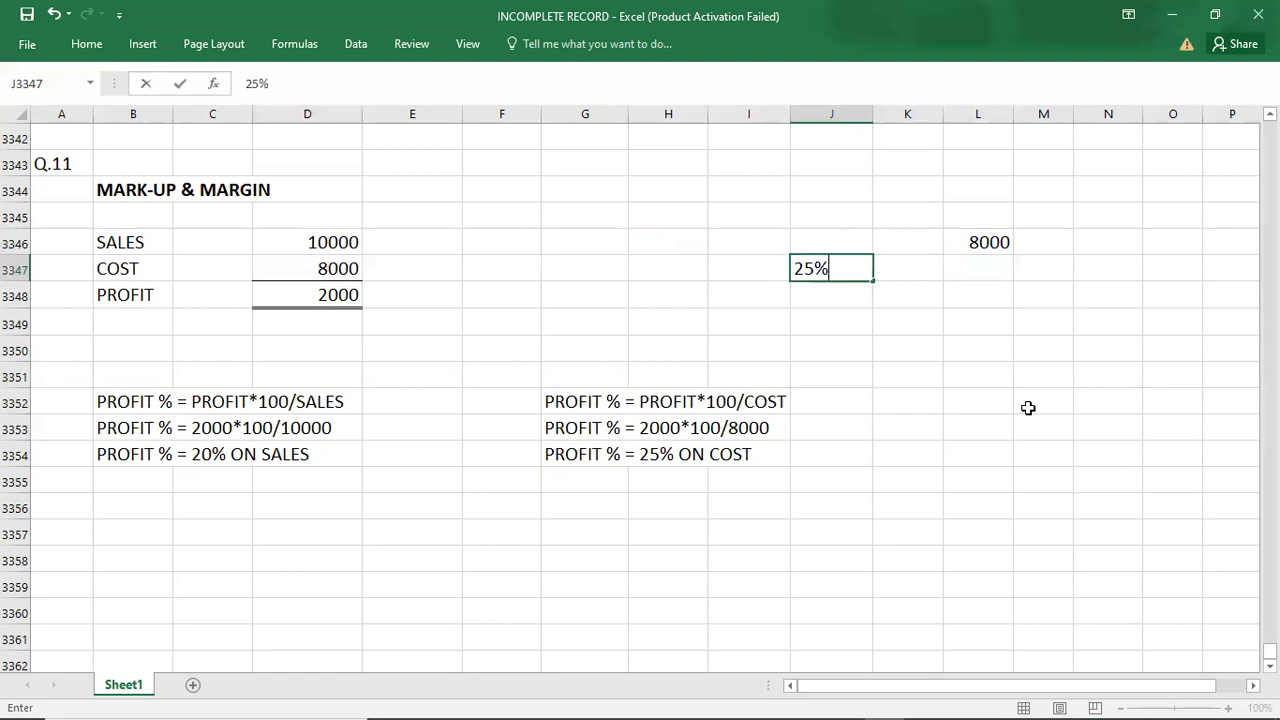
{"action": "key", "text": "Right"}
{"action": "key", "text": "Right"}
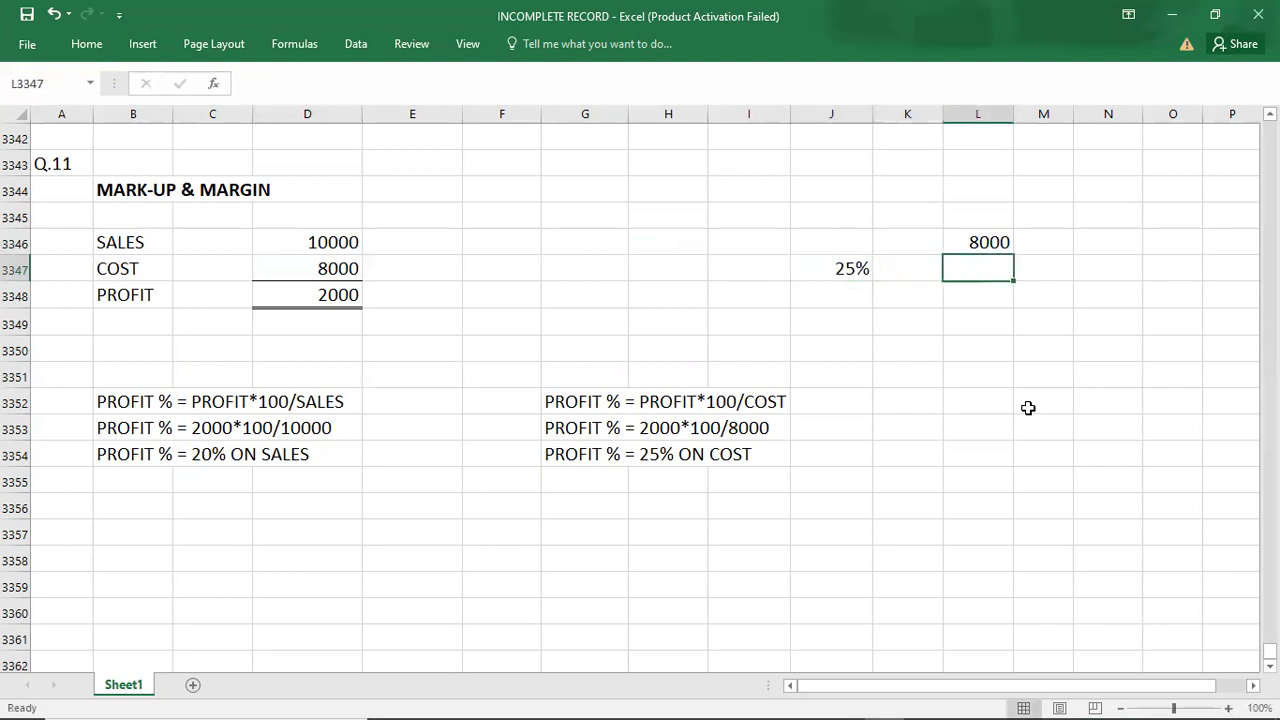
{"action": "type", "text": "2000"}
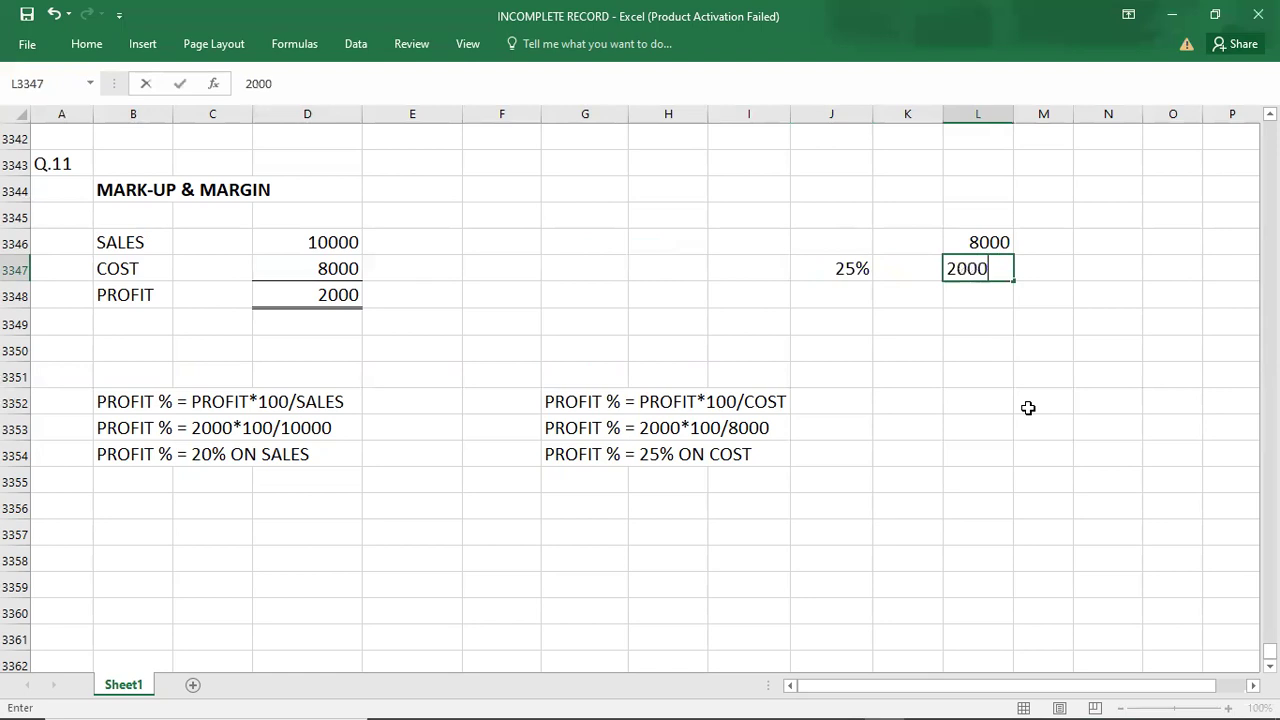
{"action": "key", "text": "Return"}
- Enter 10000 in L3348 as the total of the scratch mark-up calculation
{"action": "type", "text": "1"}
{"action": "type", "text": "+"}
{"action": "key", "text": "BackSpace"}
{"action": "key", "text": "BackSpace"}
{"action": "key", "text": "Right"}
{"action": "key", "text": "Right"}
{"action": "type", "text": "1000"}
{"action": "key", "text": "Return"}
{"action": "key", "text": "Up"}
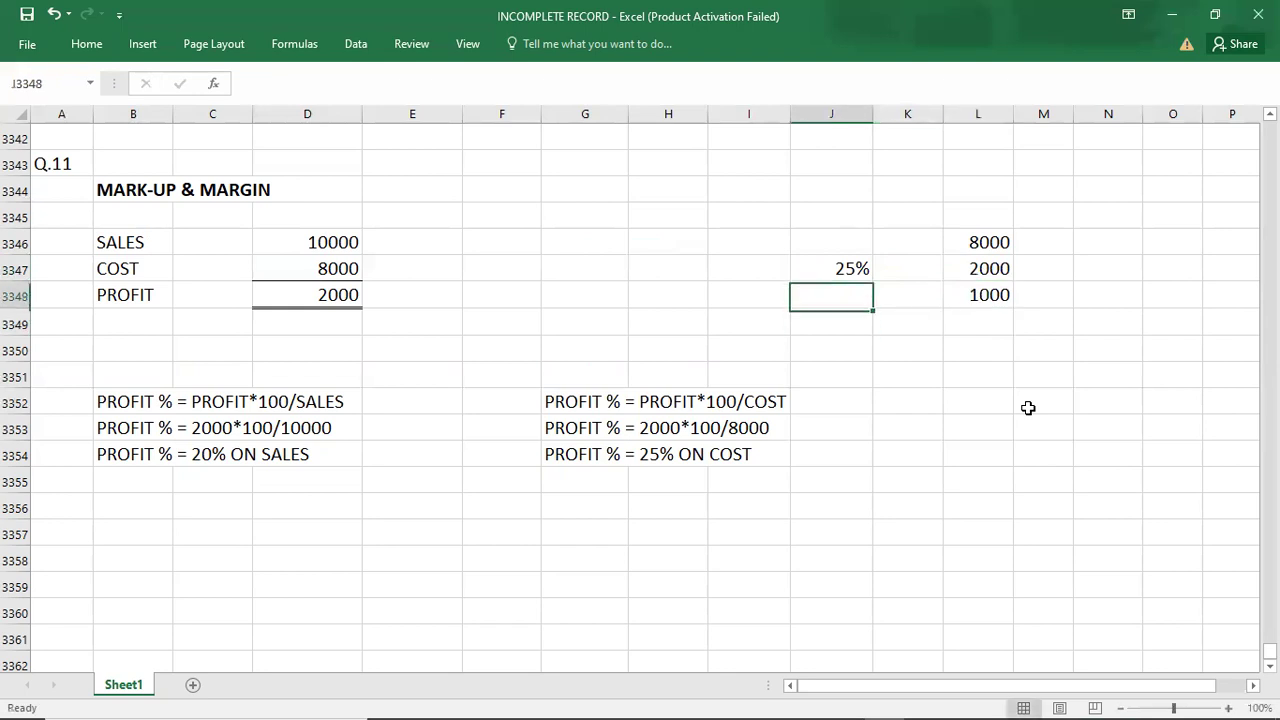
{"action": "key", "text": "Right"}
{"action": "key", "text": "Right"}
{"action": "type", "text": "10000"}
{"action": "key", "text": "Return"}
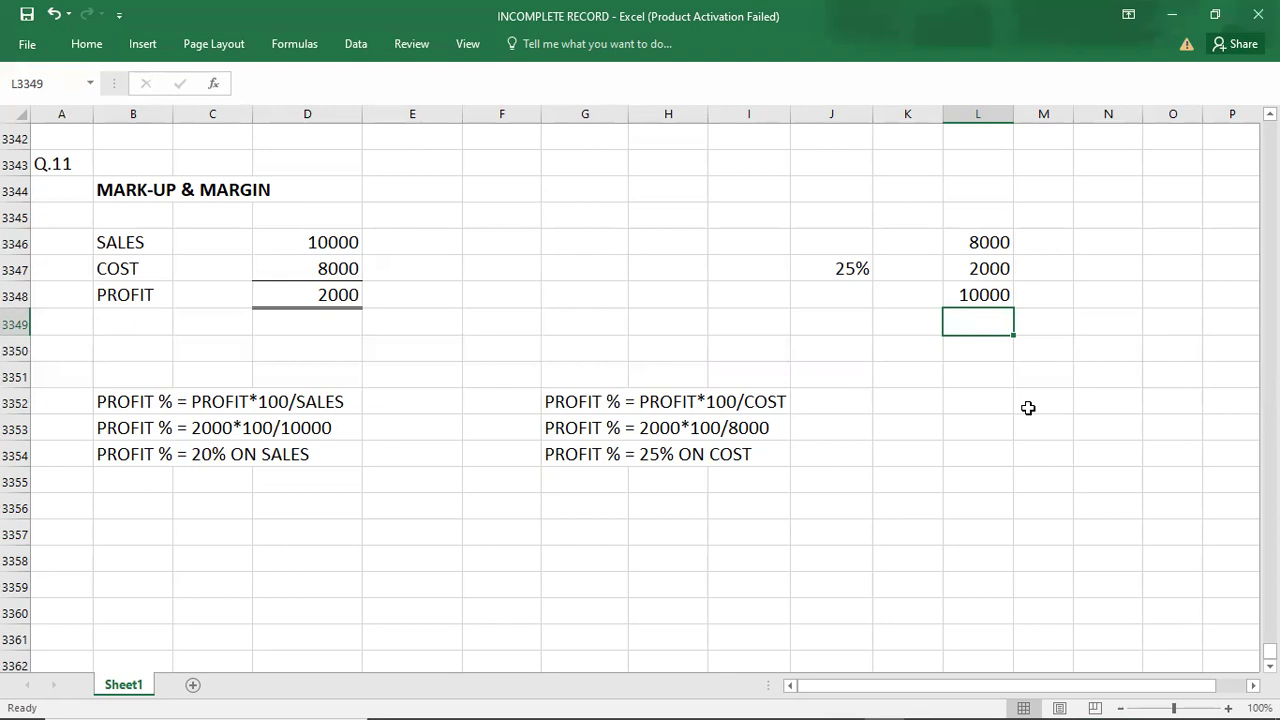
- Clear the scratch mark-up calculation from J3346:L3348
{"action": "left_click", "coordinate": [835, 240]}
{"action": "key", "text": "shift+Right"}
{"action": "key", "text": "shift+Right"}
{"action": "key", "text": "shift+Down"}
{"action": "key", "text": "shift+Down"}
{"action": "key", "text": "Delete"}
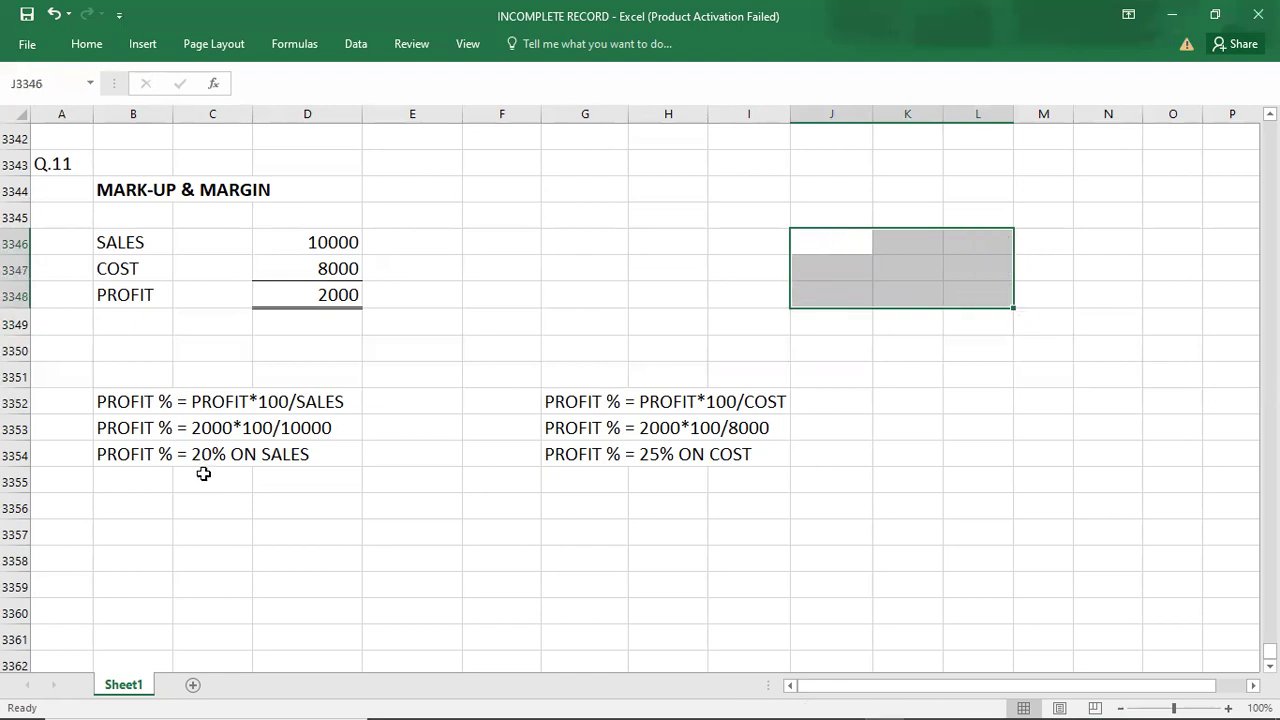
- Add the bold heading MARGIN in B3350 above the sales-based working
{"action": "left_click", "coordinate": [130, 351]}
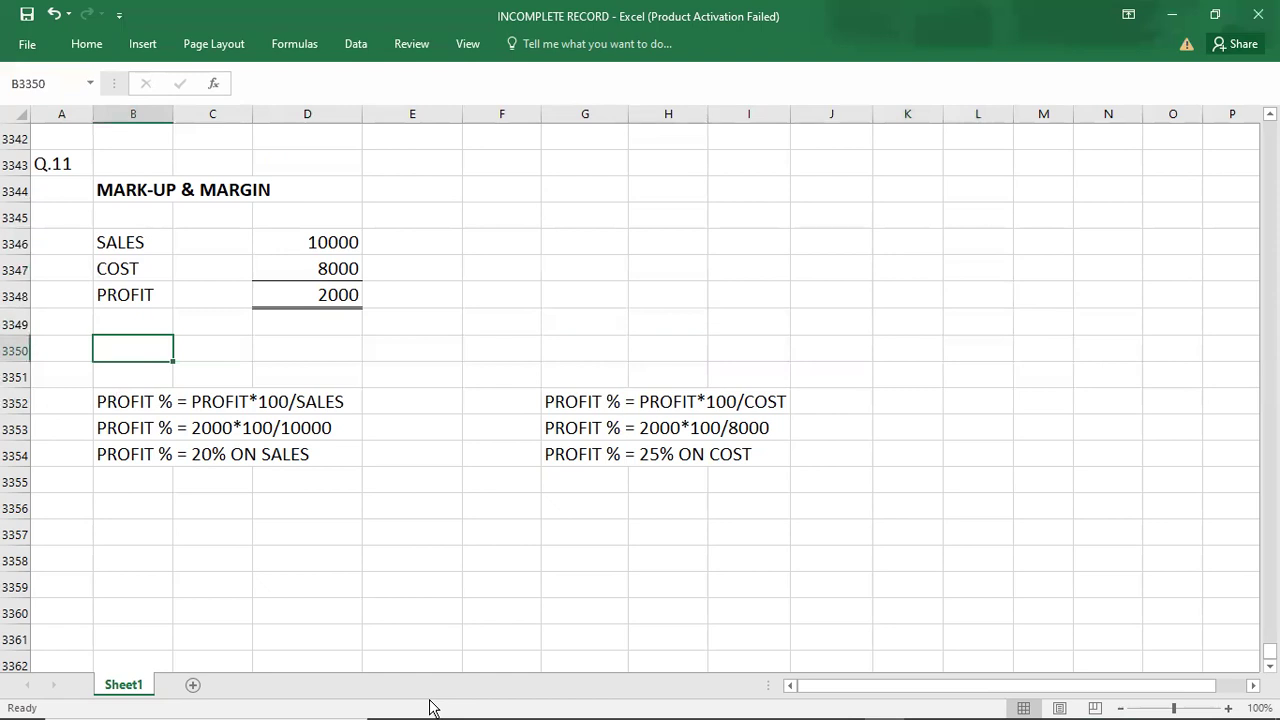
{"action": "type", "text": "MAR"}
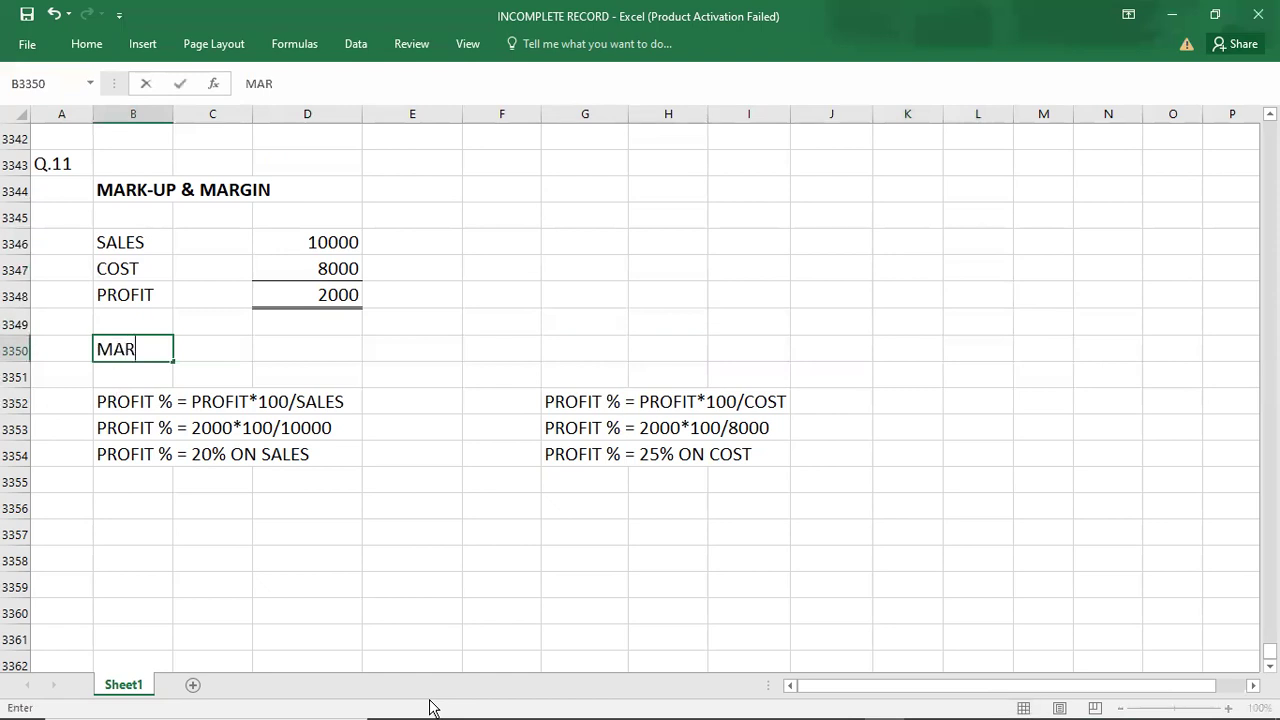
{"action": "type", "text": "GIN"}
{"action": "key", "text": "Return"}
{"action": "key", "text": "Up"}
{"action": "key", "text": "ctrl+b"}
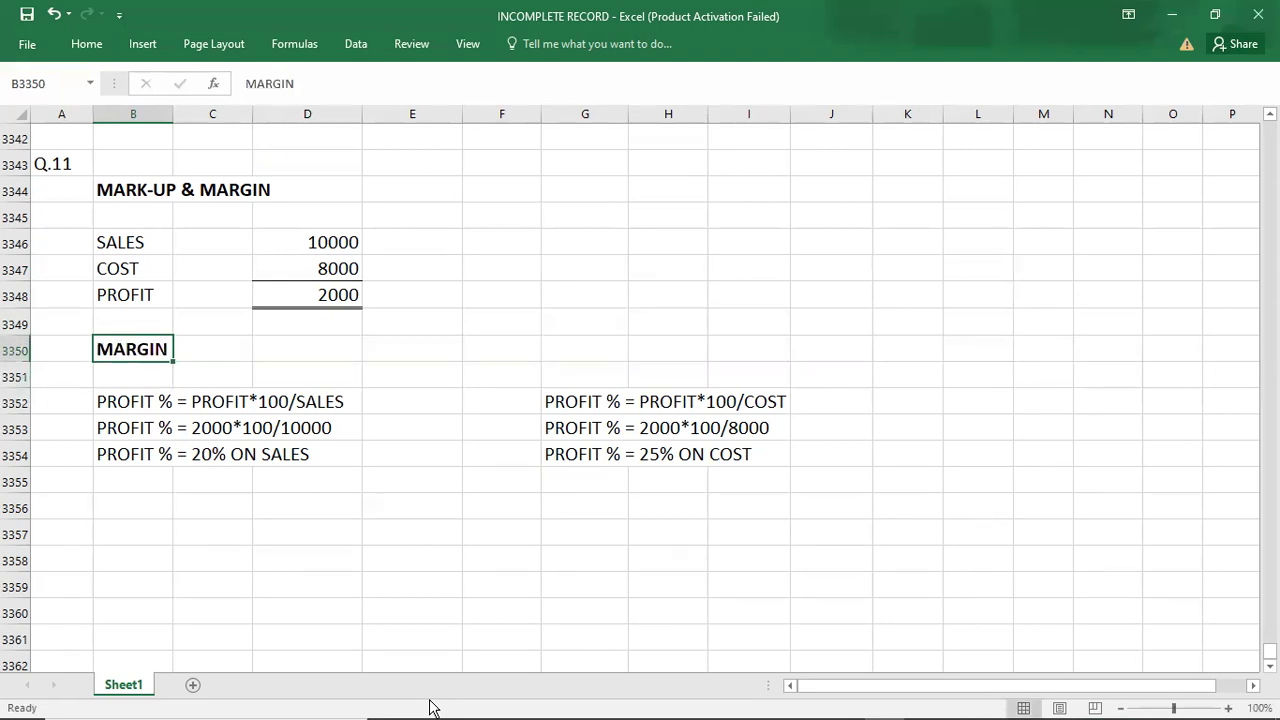
- Add the bold heading MARK-UP in G3350 above the cost-based working
{"action": "key", "text": "Right"}
{"action": "key", "text": "Right"}
{"action": "key", "text": "Right"}
{"action": "key", "text": "Right"}
{"action": "key", "text": "Right"}
{"action": "type", "text": "MA"}
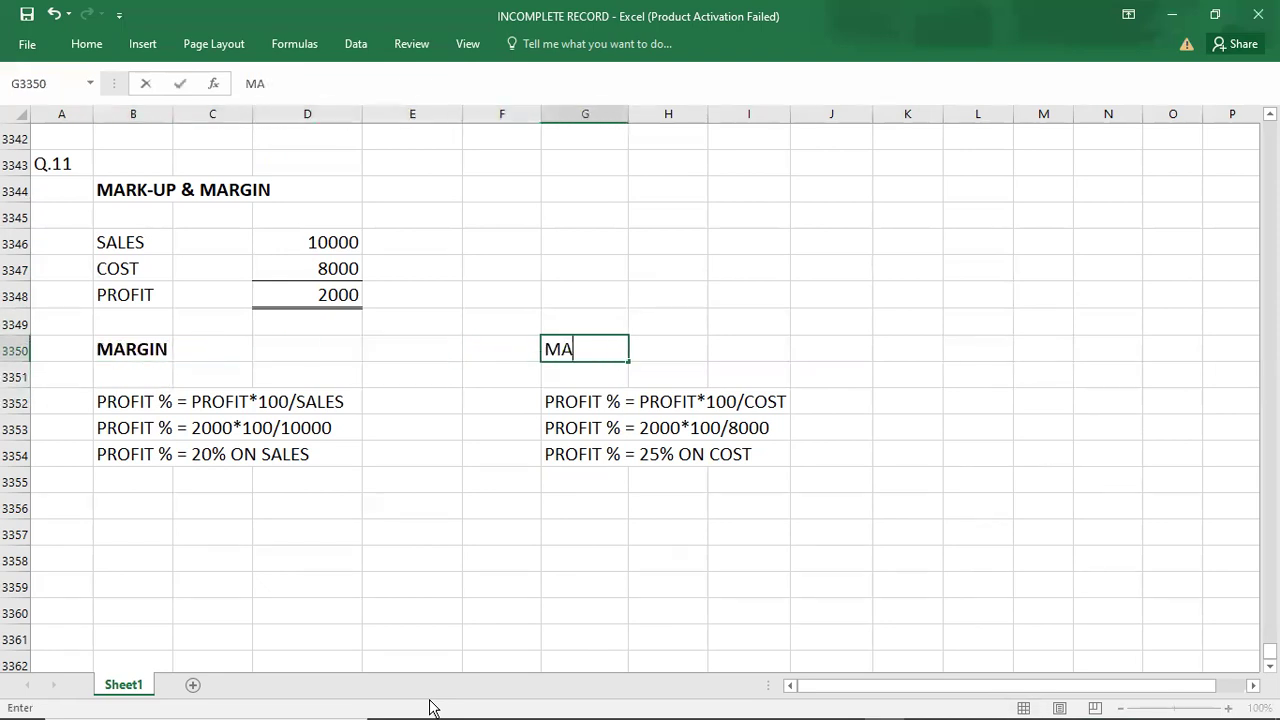
{"action": "type", "text": "RK-UP"}
{"action": "key", "text": "Return"}
{"action": "key", "text": "Up"}
{"action": "key", "text": "ctrl+b"}
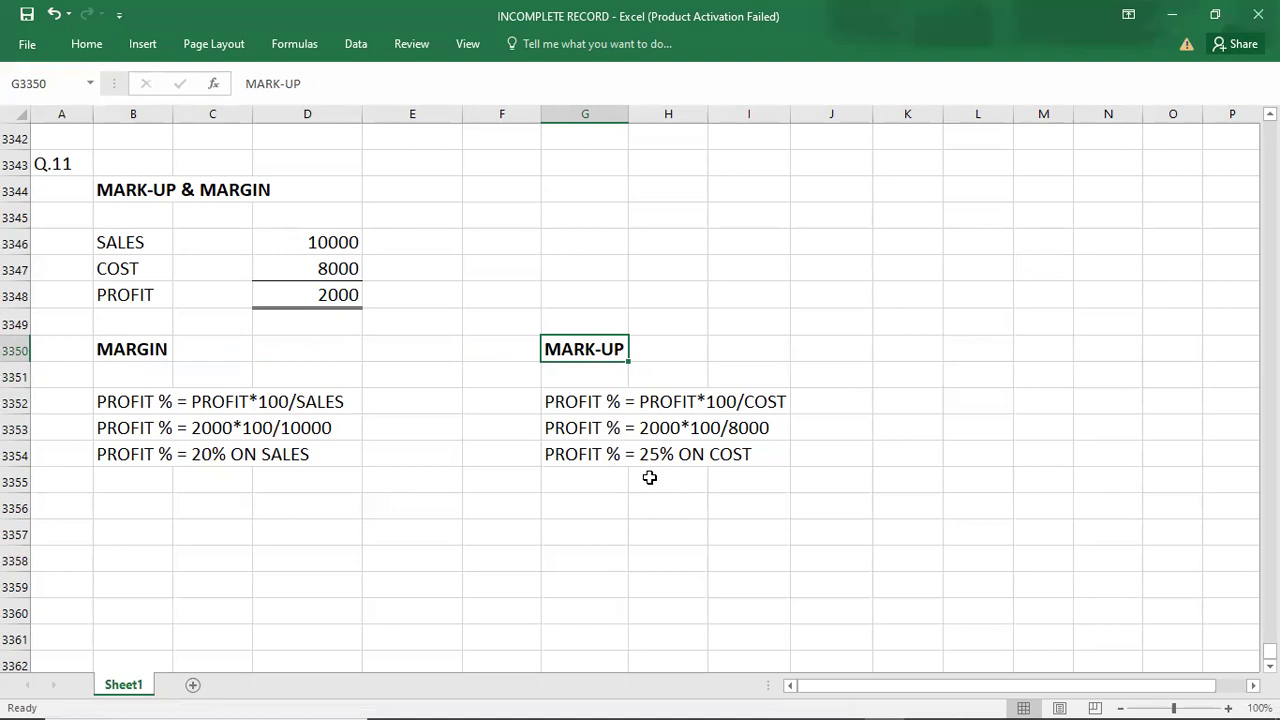
{"action": "left_click", "coordinate": [48, 348]}
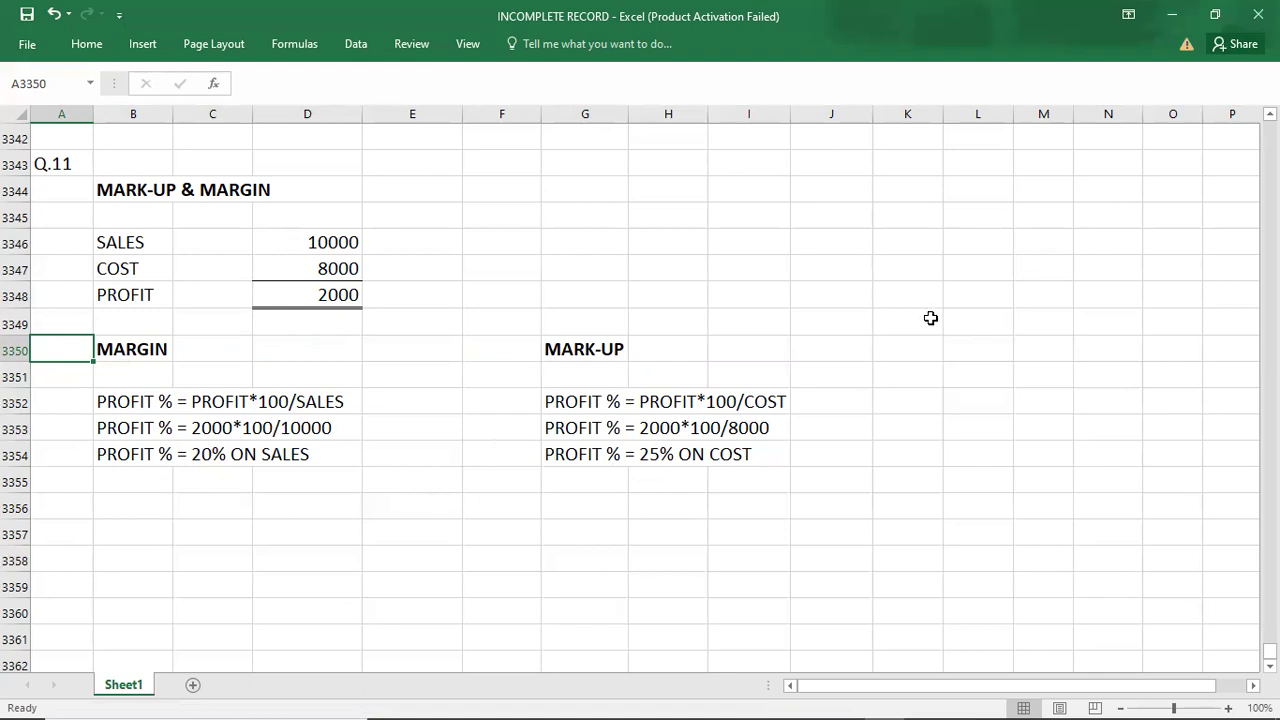
{"action": "left_click", "coordinate": [276, 243]}
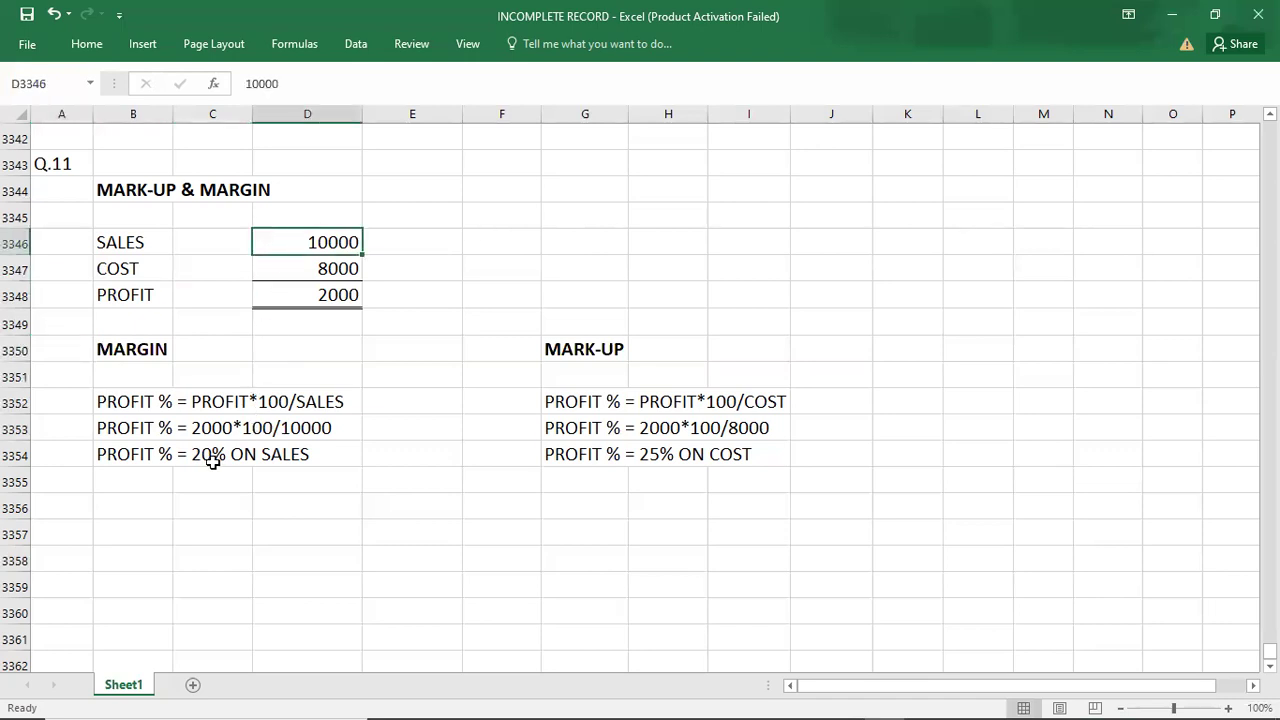
{"action": "left_click", "coordinate": [358, 272]}
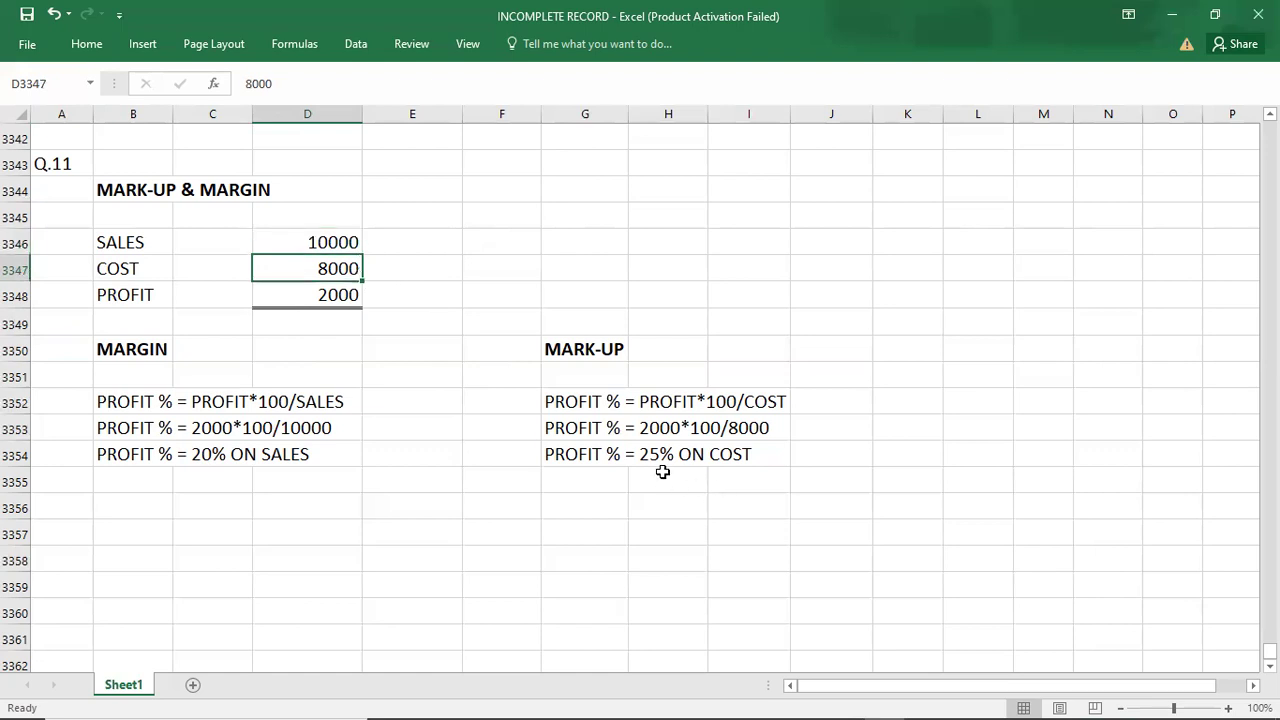
{"action": "left_click", "coordinate": [51, 346]}
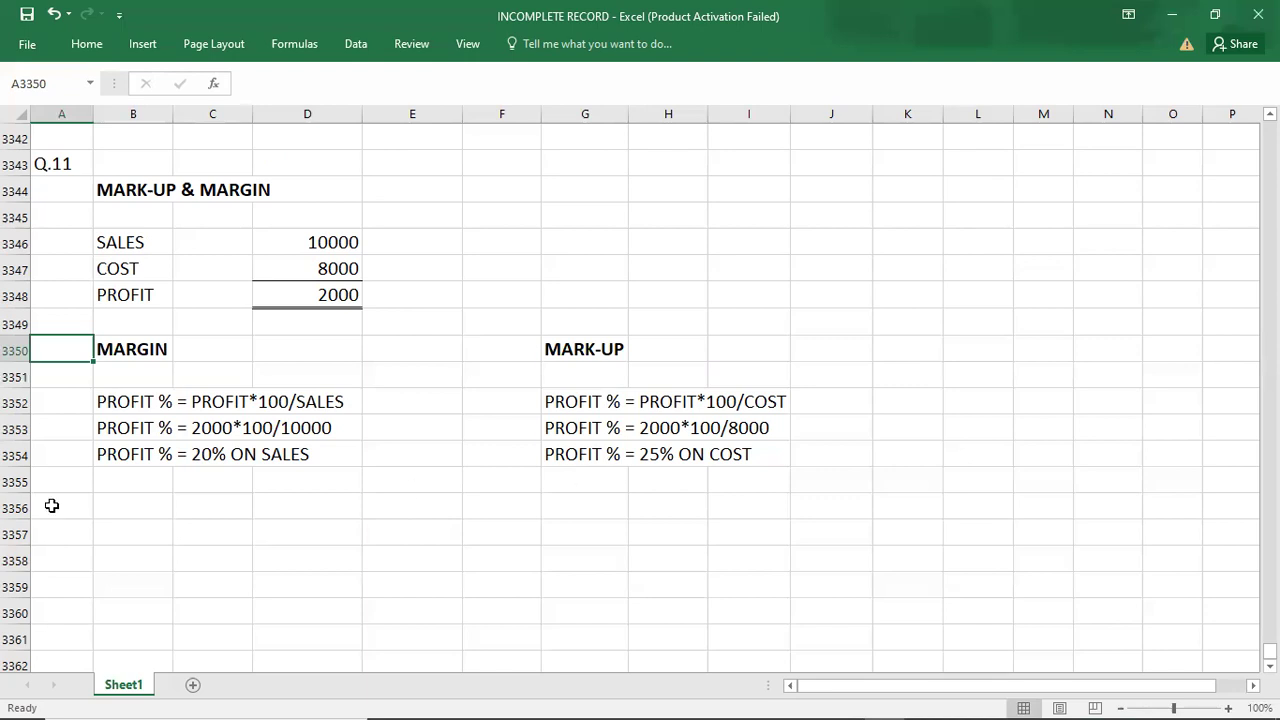
- Start the margin percentage table with SALES in B3356 and 100% in C3356
{"action": "left_click", "coordinate": [116, 502]}
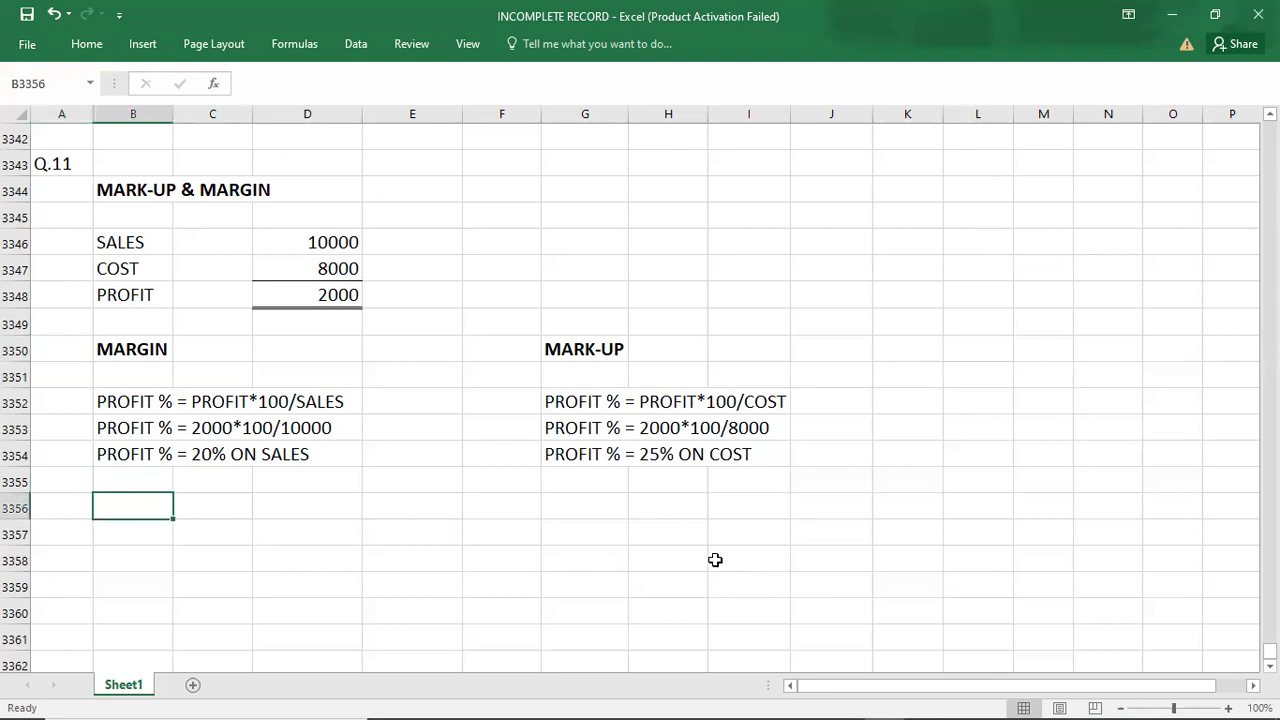
{"action": "type", "text": "SALES"}
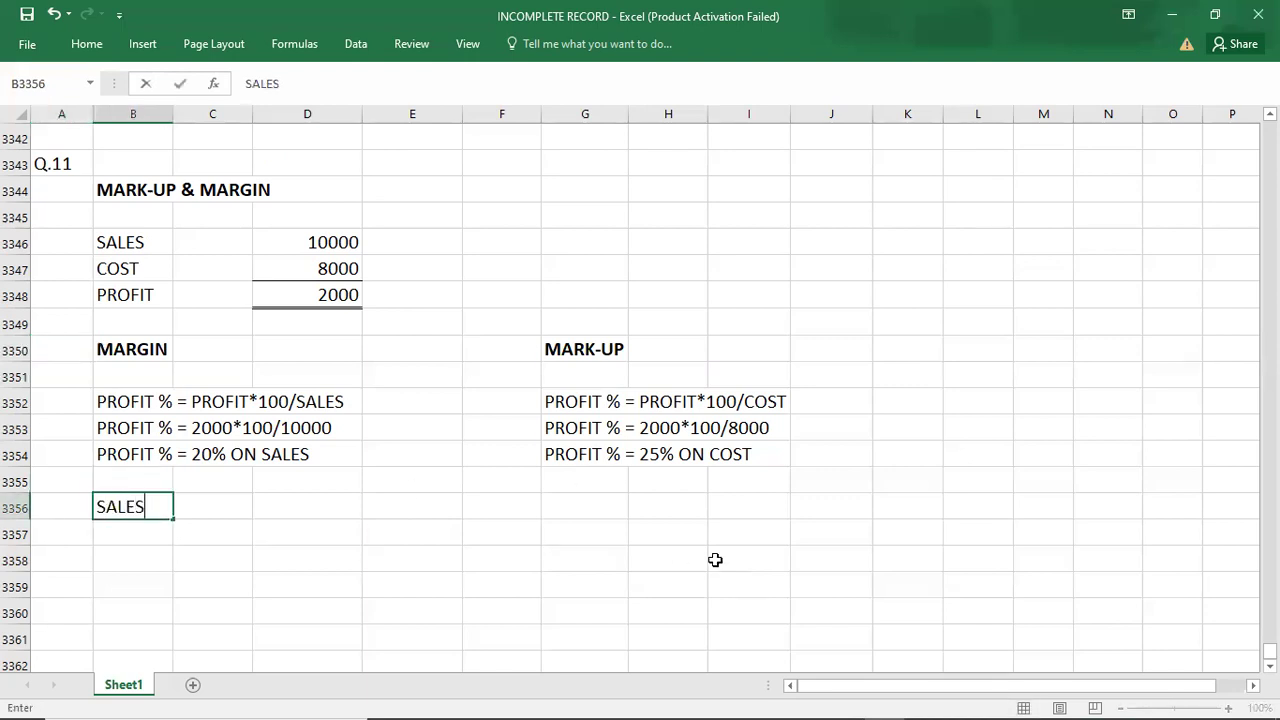
{"action": "key", "text": "Tab"}
{"action": "type", "text": "10%"}
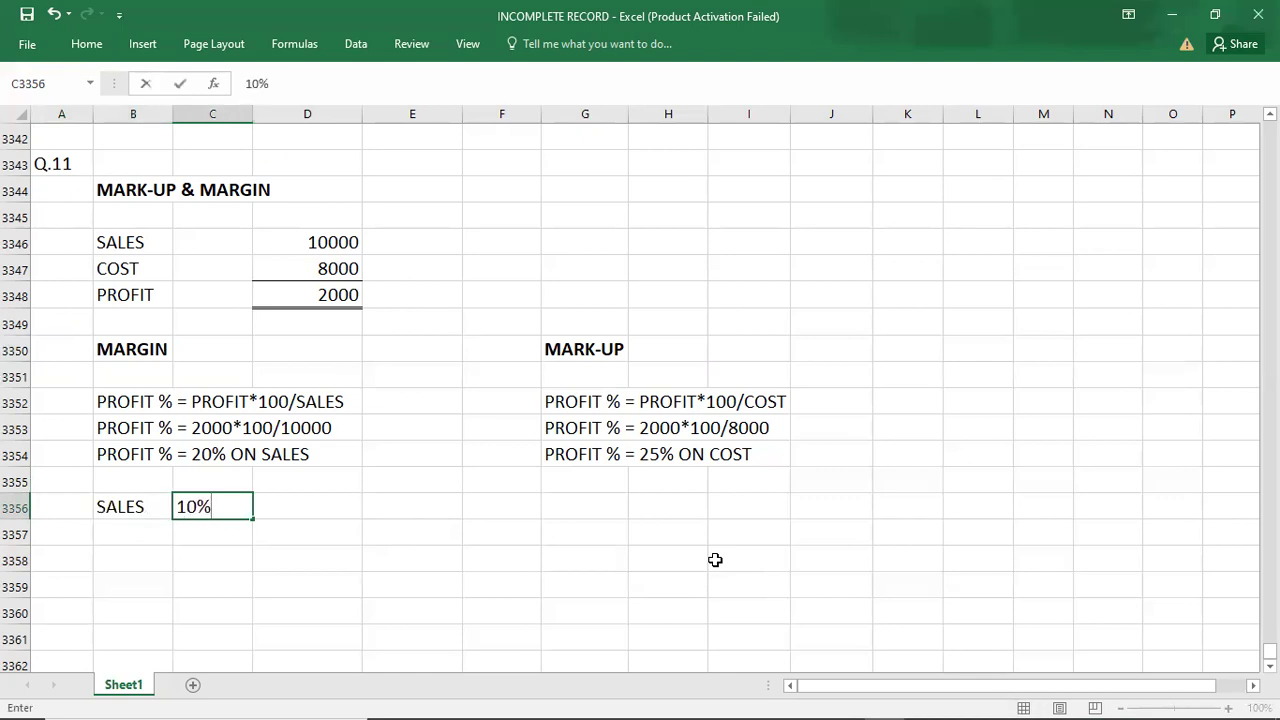
{"action": "key", "text": "Return"}
{"action": "key", "text": "Up"}
{"action": "key", "text": "Right"}
{"action": "type", "text": "100"}
{"action": "key", "text": "Return"}
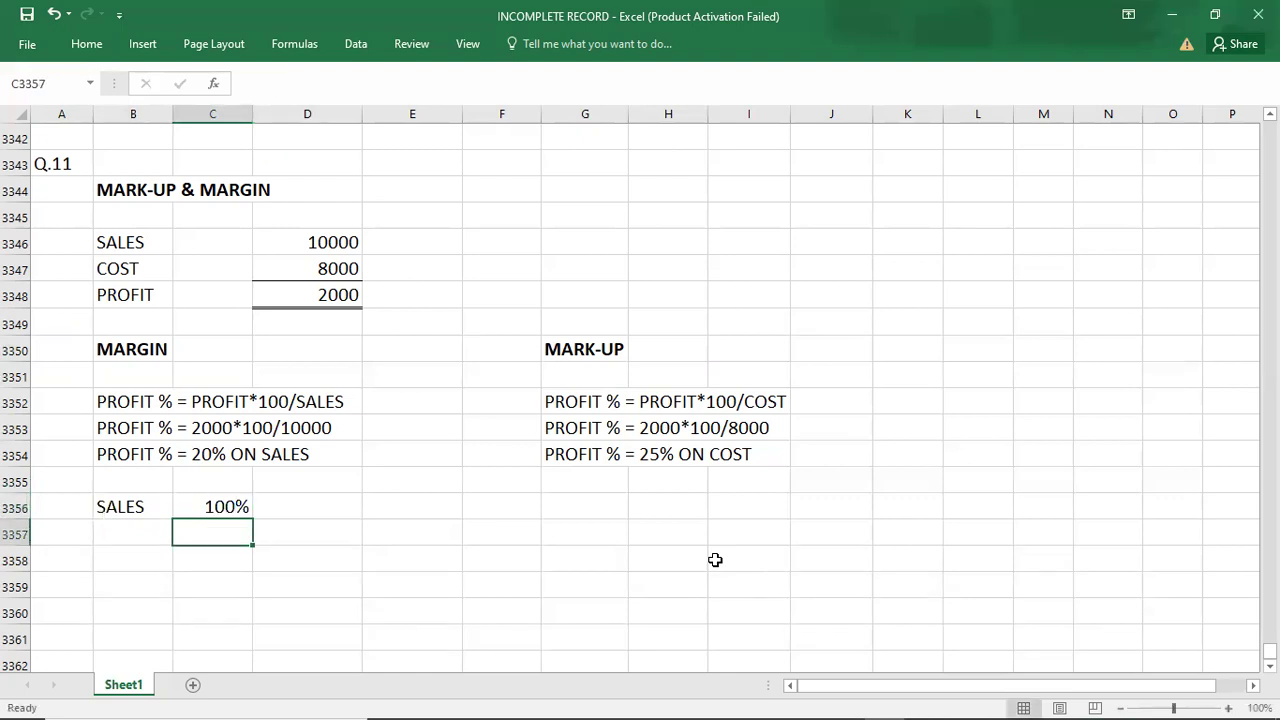
- Add a PROFIT row with 20% in B3357:C3357, below the SALES percentage
{"action": "key", "text": "Left"}
{"action": "type", "text": "PROFIT"}
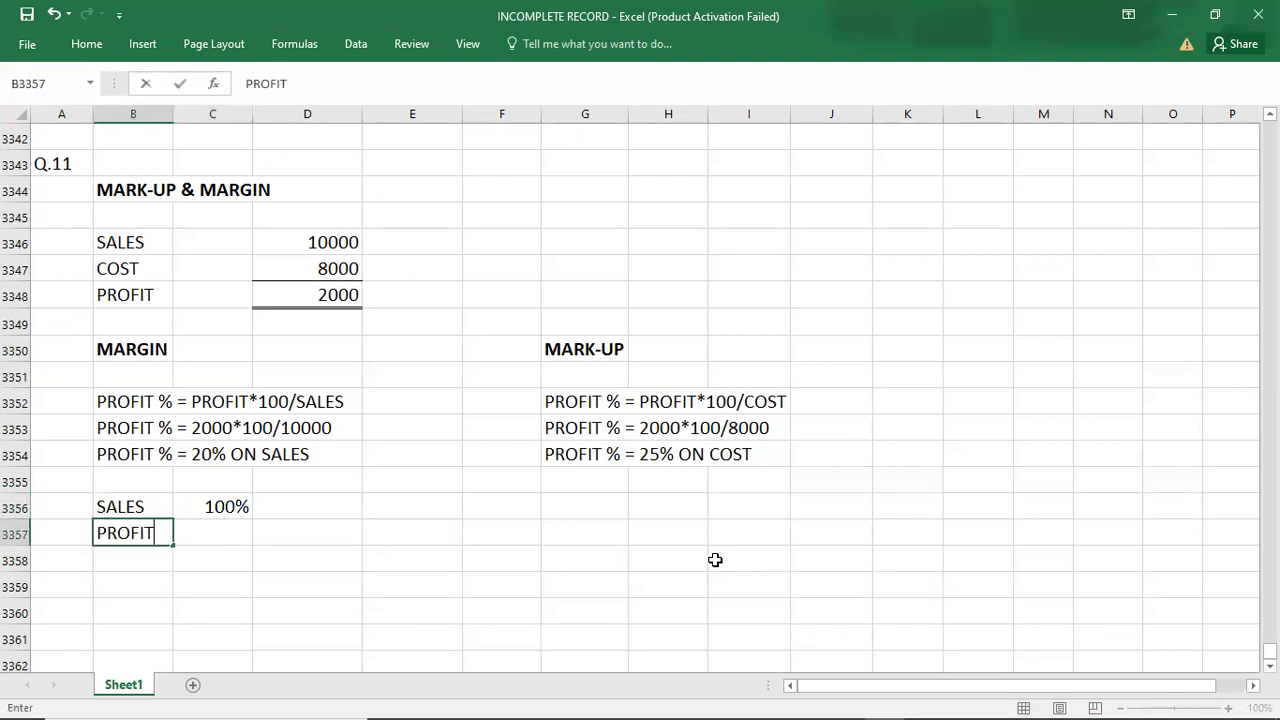
{"action": "key", "text": "Right"}
{"action": "type", "text": "20%"}
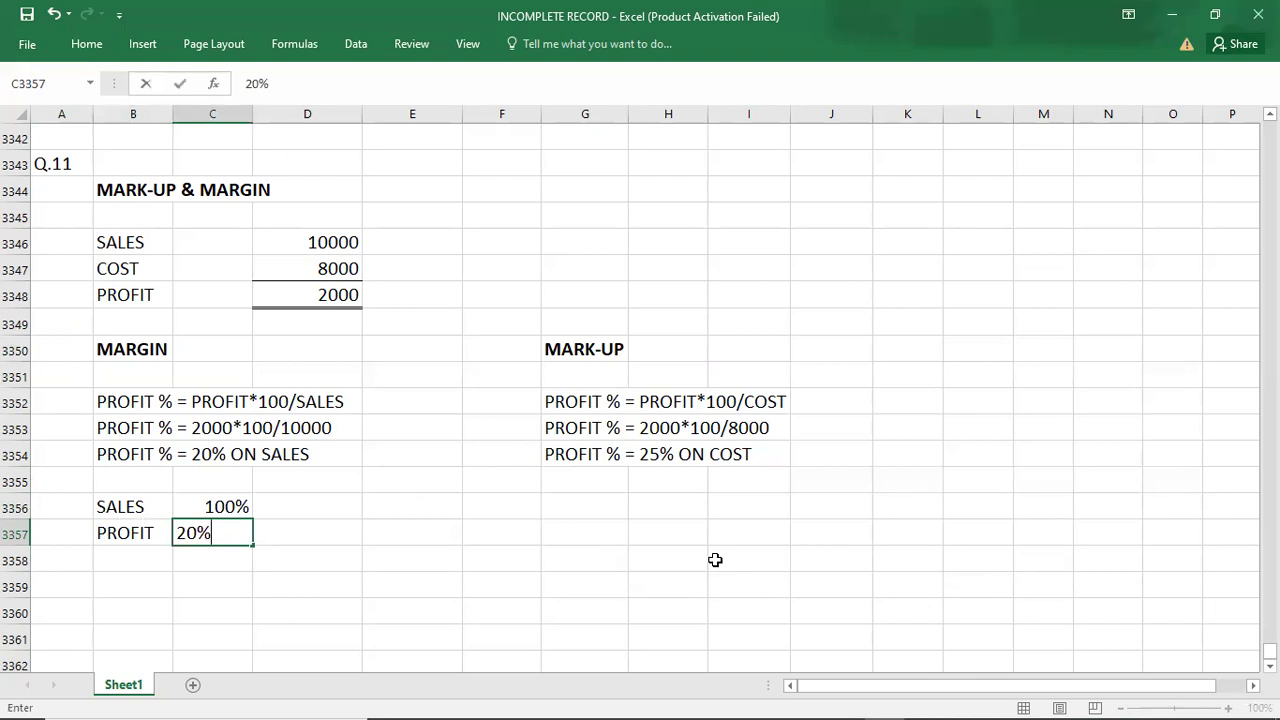
{"action": "key", "text": "Return"}
- Add a COST row with 80% in B3358:C3358, below the PROFIT percentage
{"action": "key", "text": "Left"}
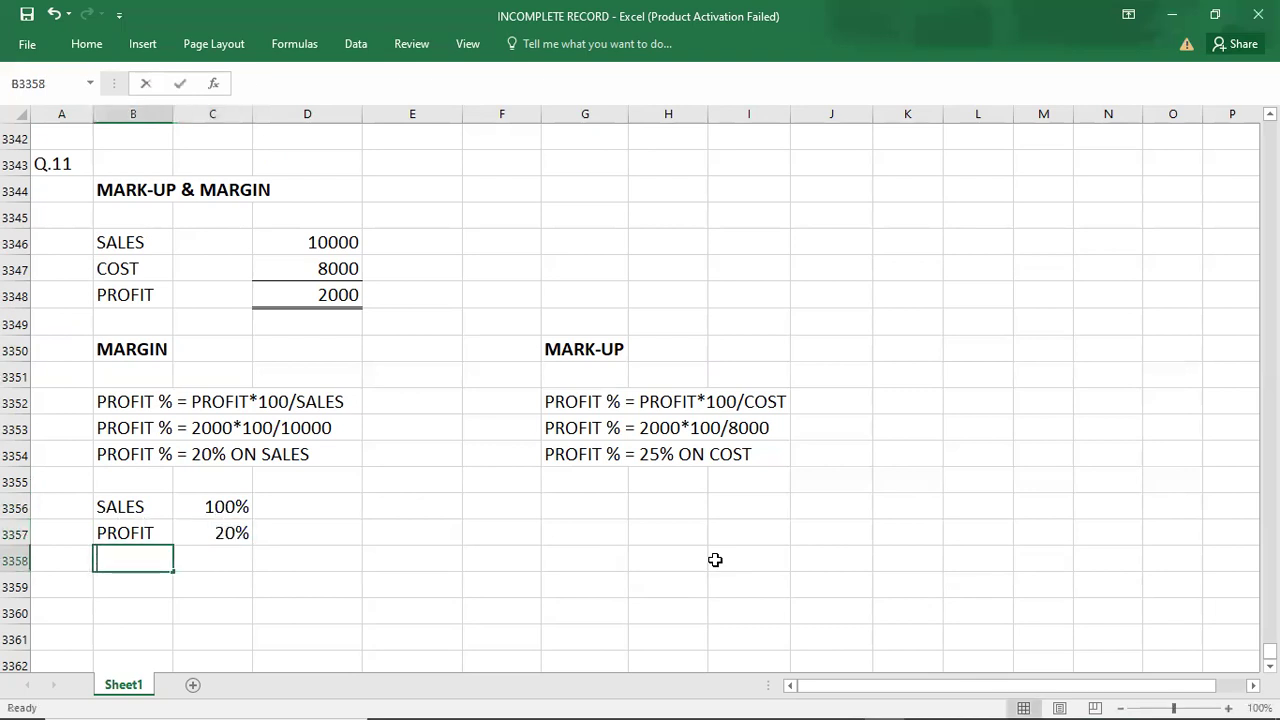
{"action": "type", "text": "COST"}
{"action": "key", "text": "Right"}
{"action": "type", "text": "80%"}
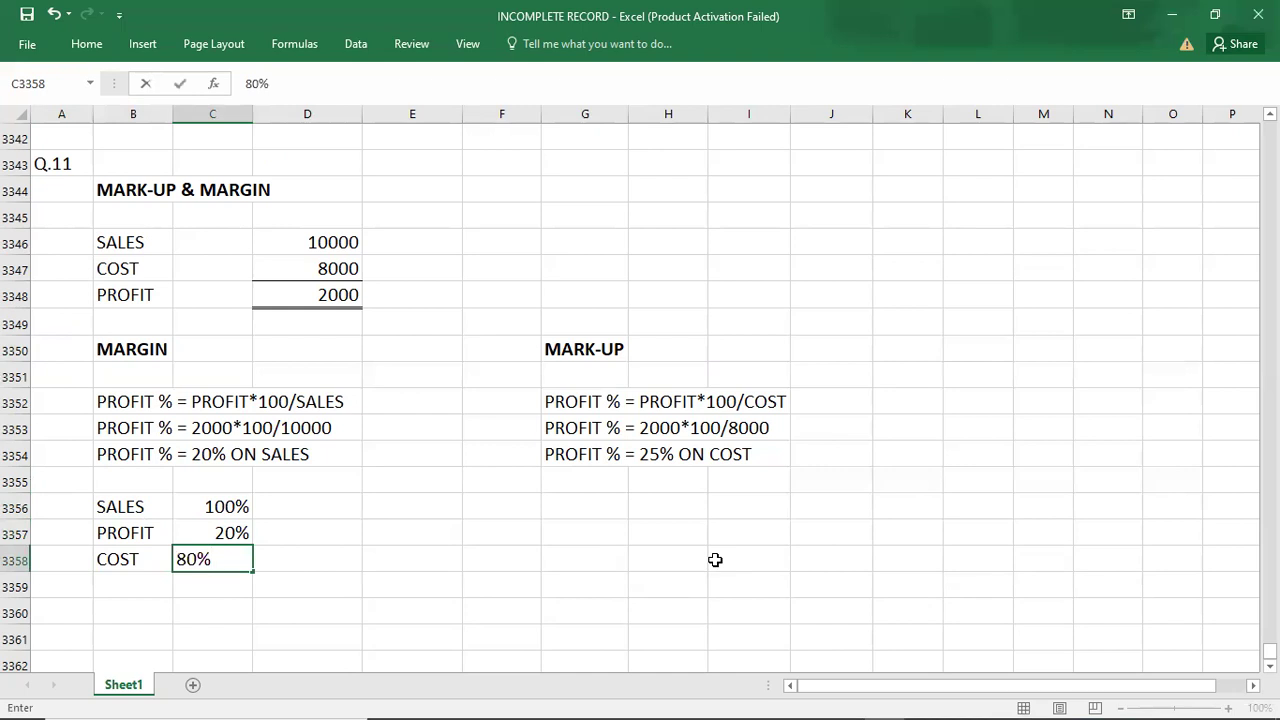
{"action": "key", "text": "Return"}
{"action": "key", "text": "Left"}
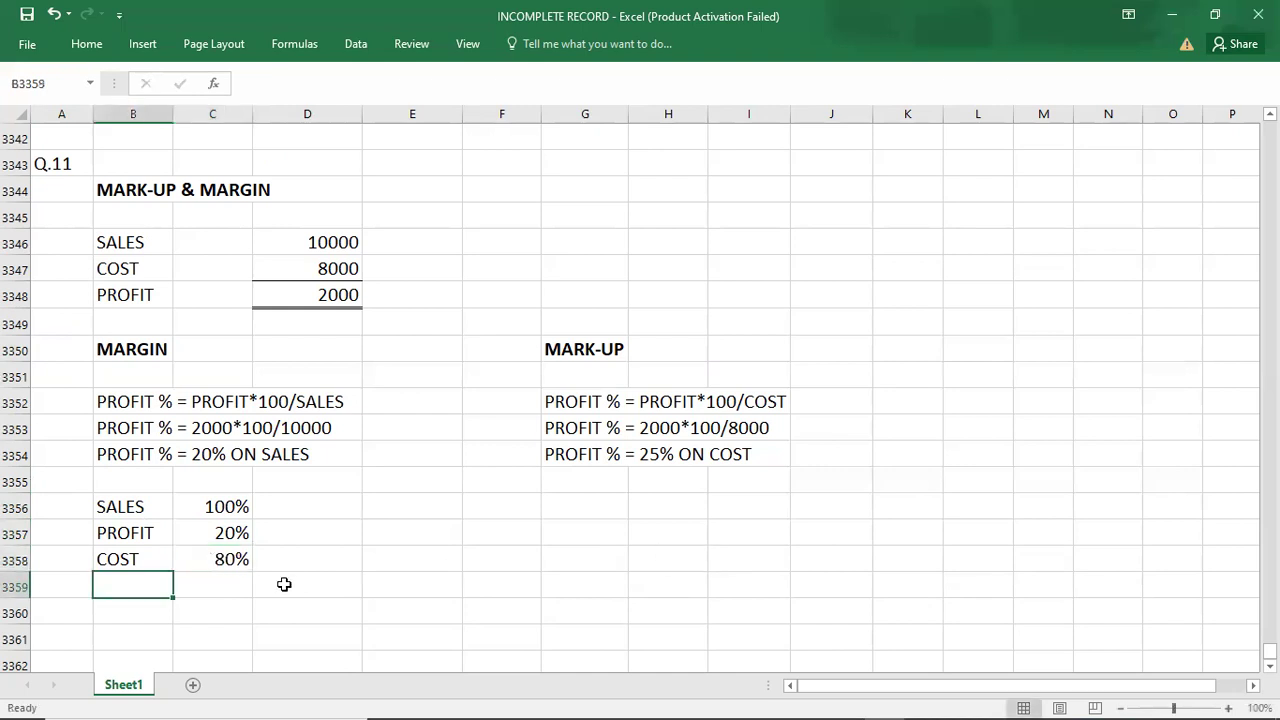
- Start the mark-up percentage table with COST in G3356 and 100% in H3356
{"action": "left_click", "coordinate": [570, 511]}
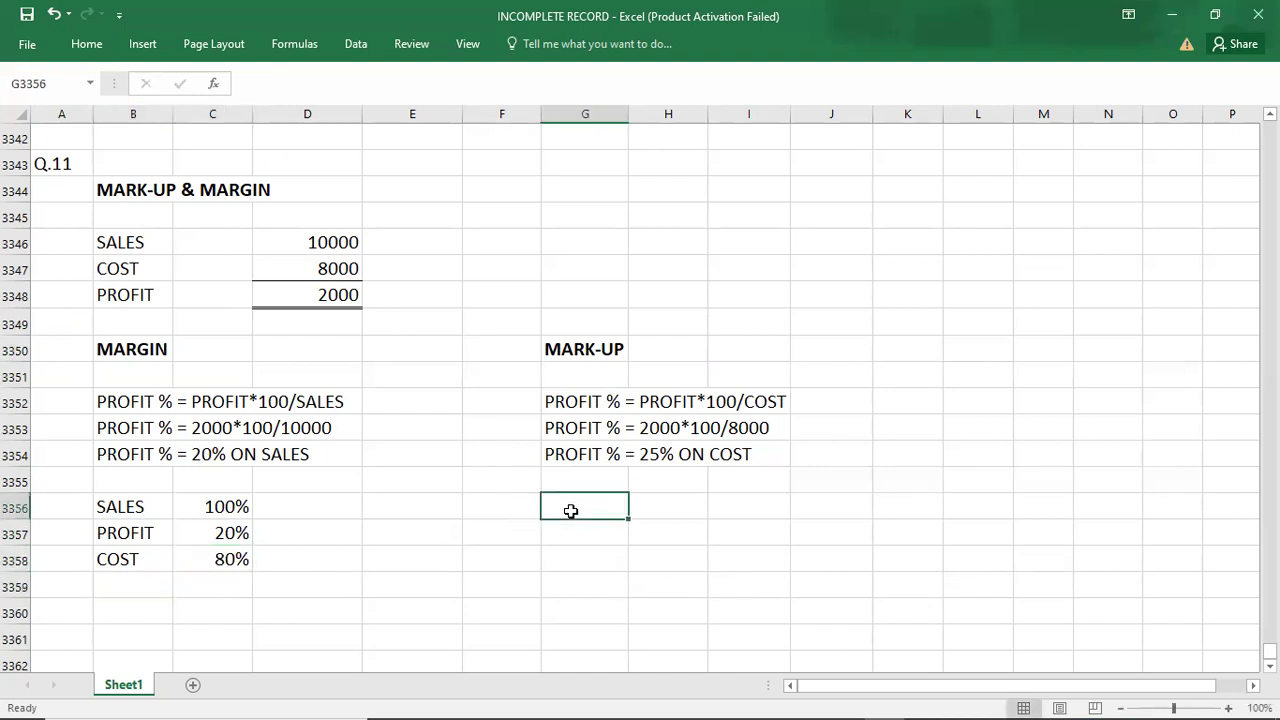
{"action": "type", "text": "COST"}
{"action": "key", "text": "Tab"}
{"action": "type", "text": "100%"}
{"action": "key", "text": "Return"}
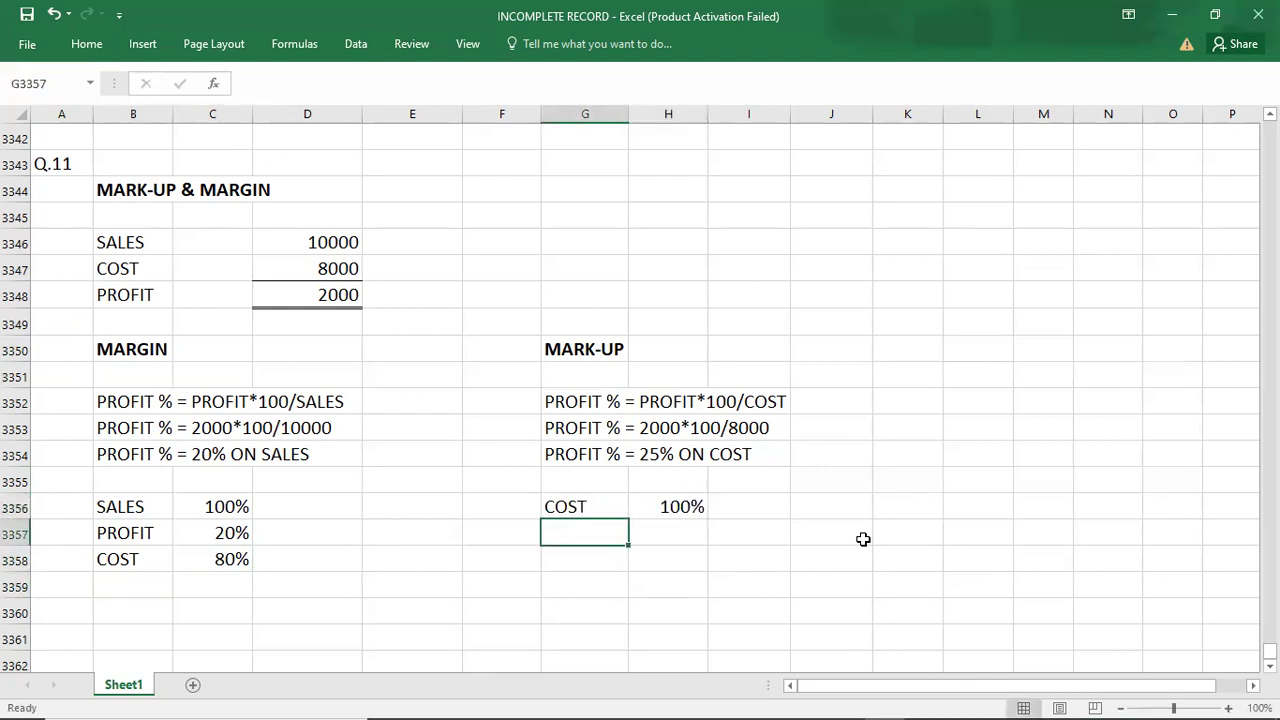
- Add a PROFIT row with 25% in G3357:H3357, below the COST percentage
{"action": "type", "text": "PROFIT"}
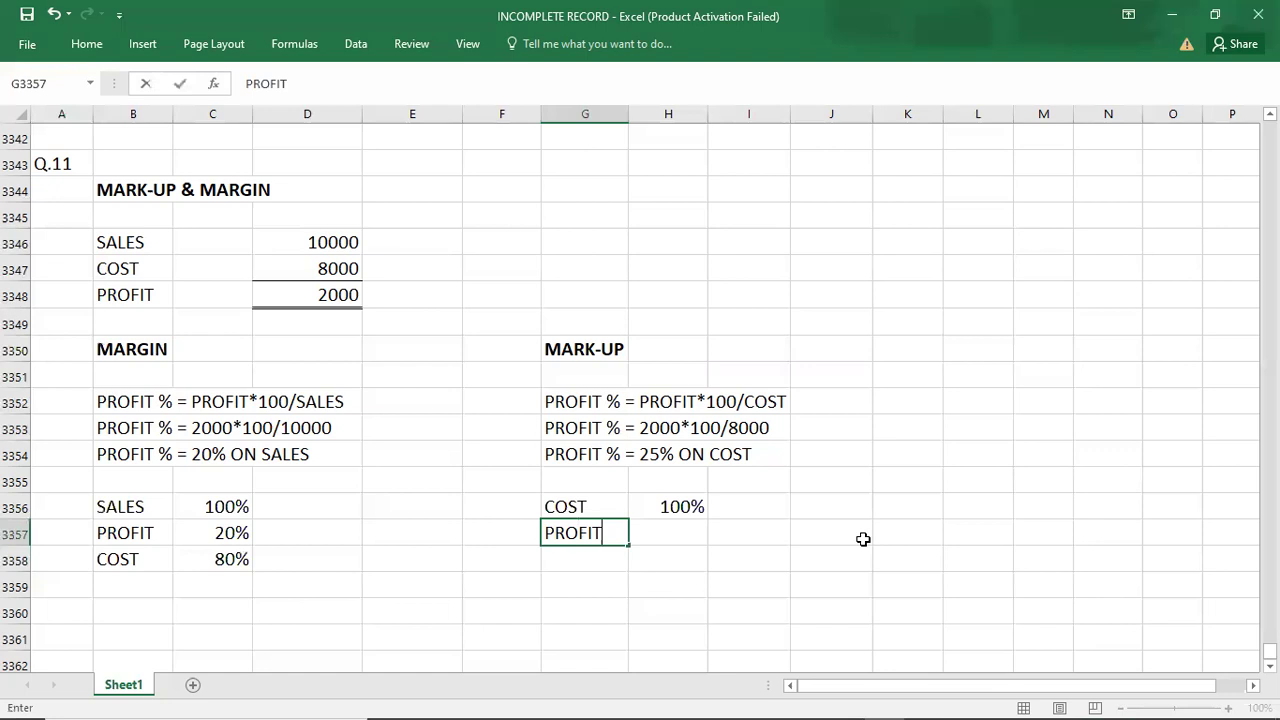
{"action": "key", "text": "Tab"}
{"action": "type", "text": "25%"}
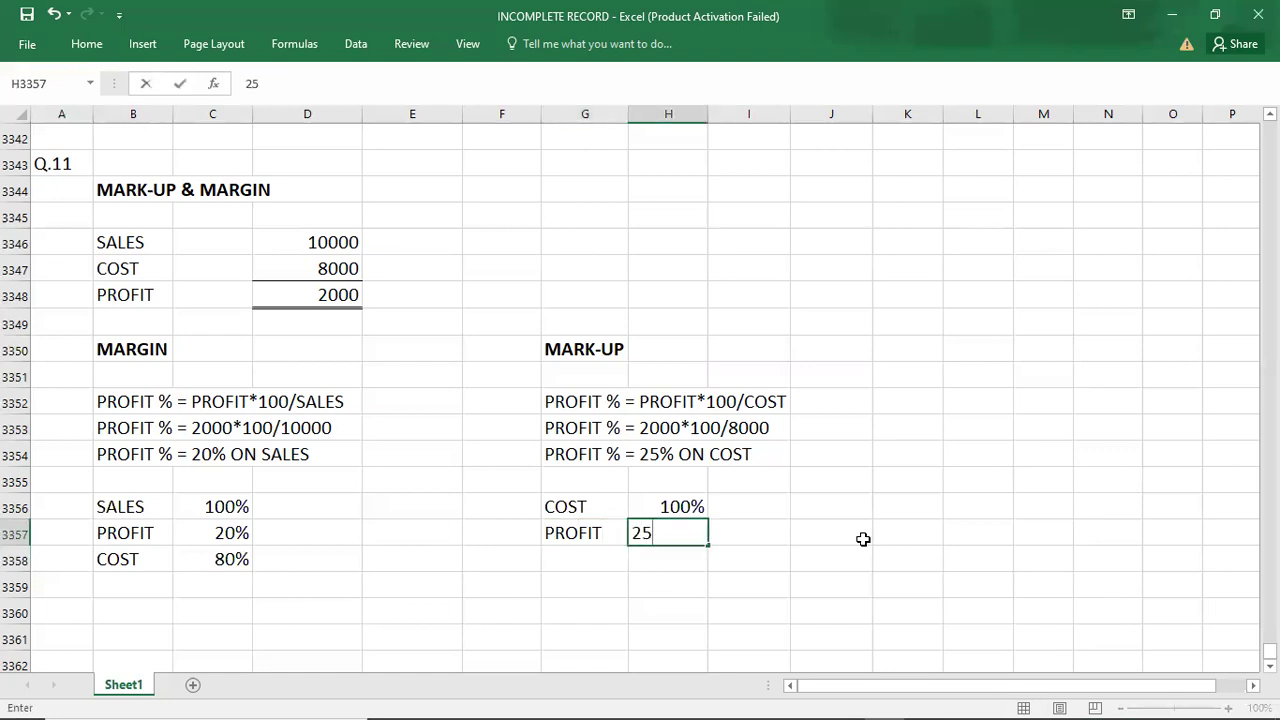
{"action": "key", "text": "Return"}
- Add a SALES row with 125% in G3358:H3358 to complete the mark-up table
{"action": "type", "text": "SALES"}
{"action": "key", "text": "Tab"}
{"action": "type", "text": "125%"}
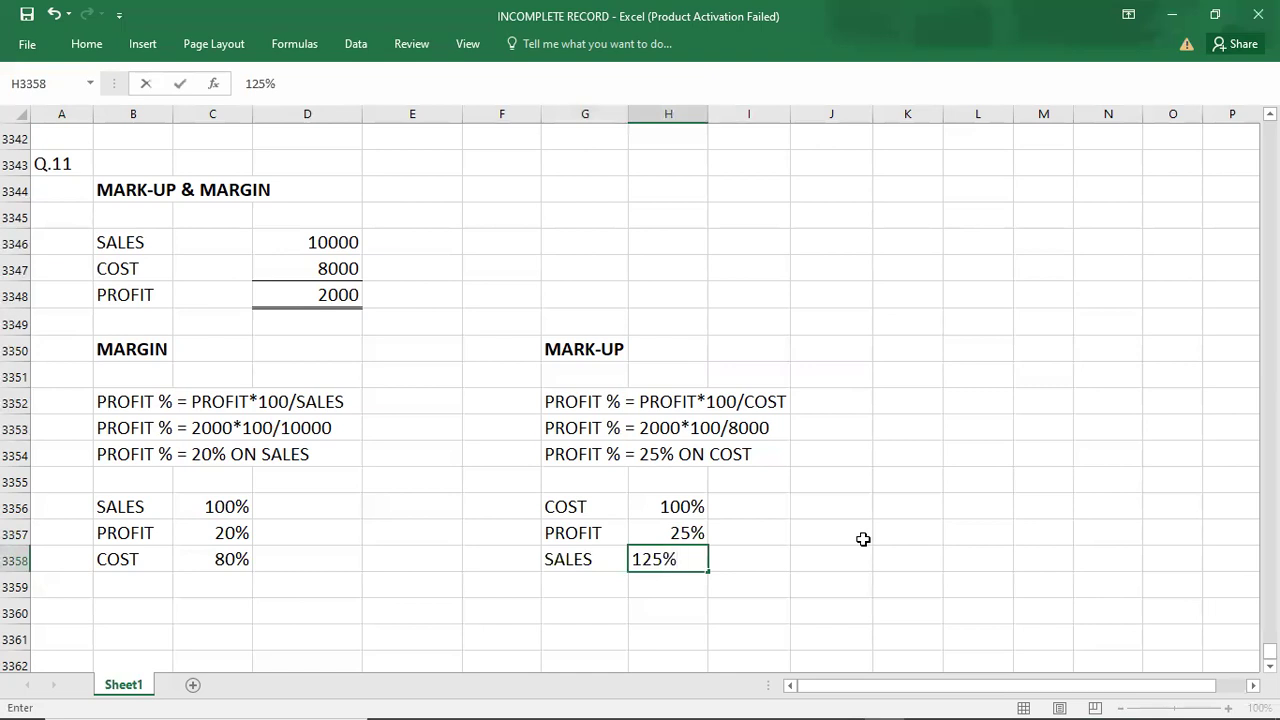
{"action": "key", "text": "Return"}
{"action": "key", "text": "Return"}
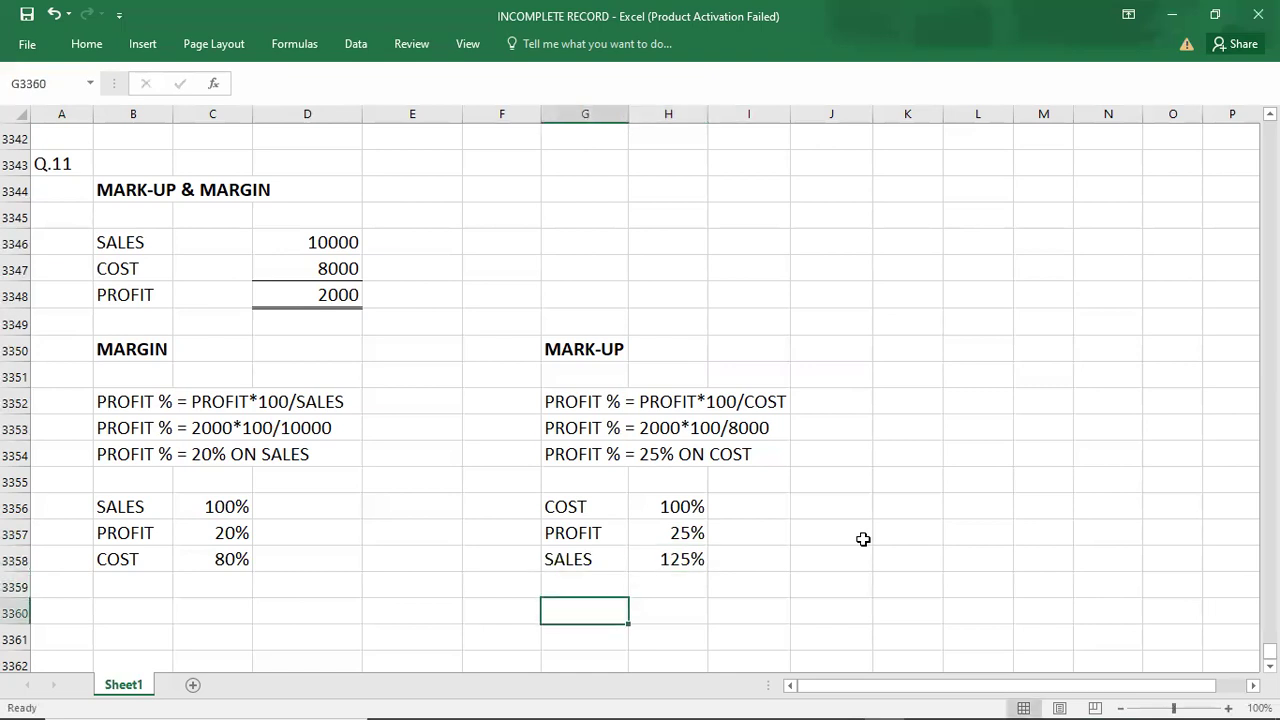
- Make the margin and mark-up percentage tables in B3356:H3358 bold
{"action": "left_click", "coordinate": [113, 509]}
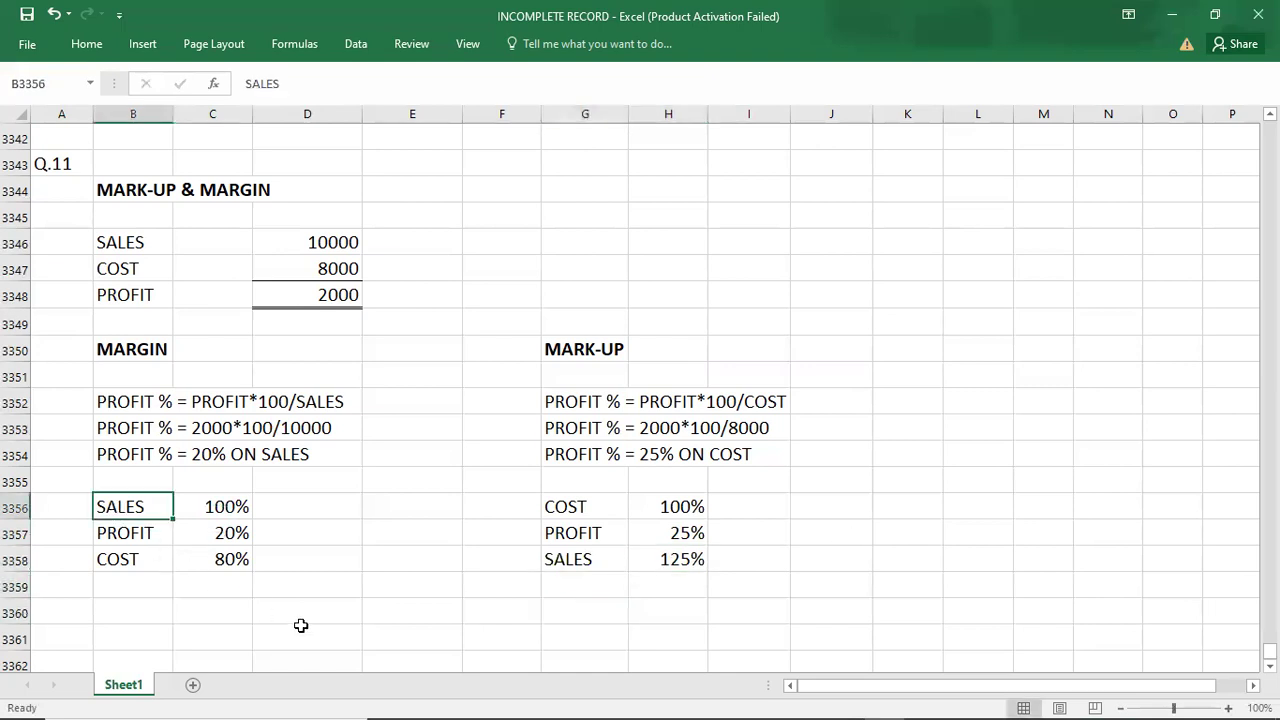
{"action": "key", "text": "shift+Right"}
{"action": "key", "text": "shift+Right"}
{"action": "key", "text": "shift+Right"}
{"action": "key", "text": "shift+Right"}
{"action": "key", "text": "shift+Right"}
{"action": "key", "text": "shift+Right"}
{"action": "key", "text": "shift+Down"}
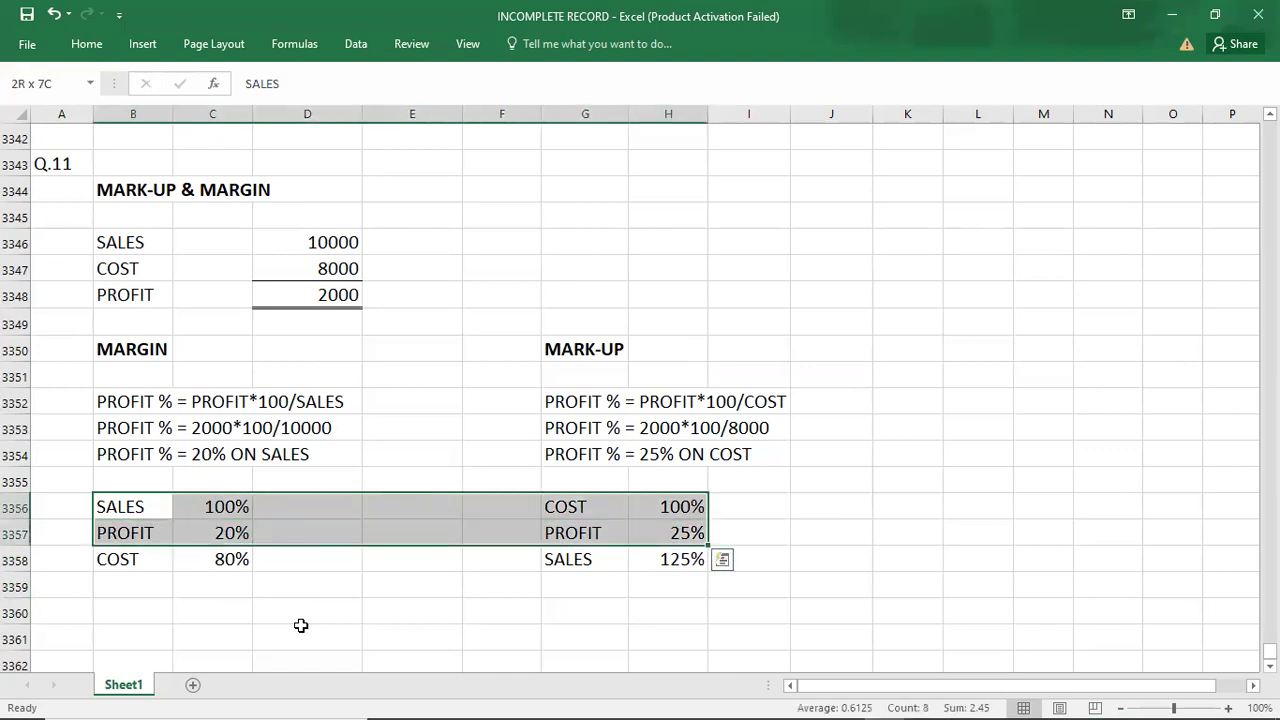
{"action": "key", "text": "shift+Down"}
{"action": "key", "text": "ctrl+b"}
{"action": "key", "text": "Down"}
{"action": "key", "text": "Left"}
{"action": "key", "text": "Down"}
{"action": "key", "text": "Down"}
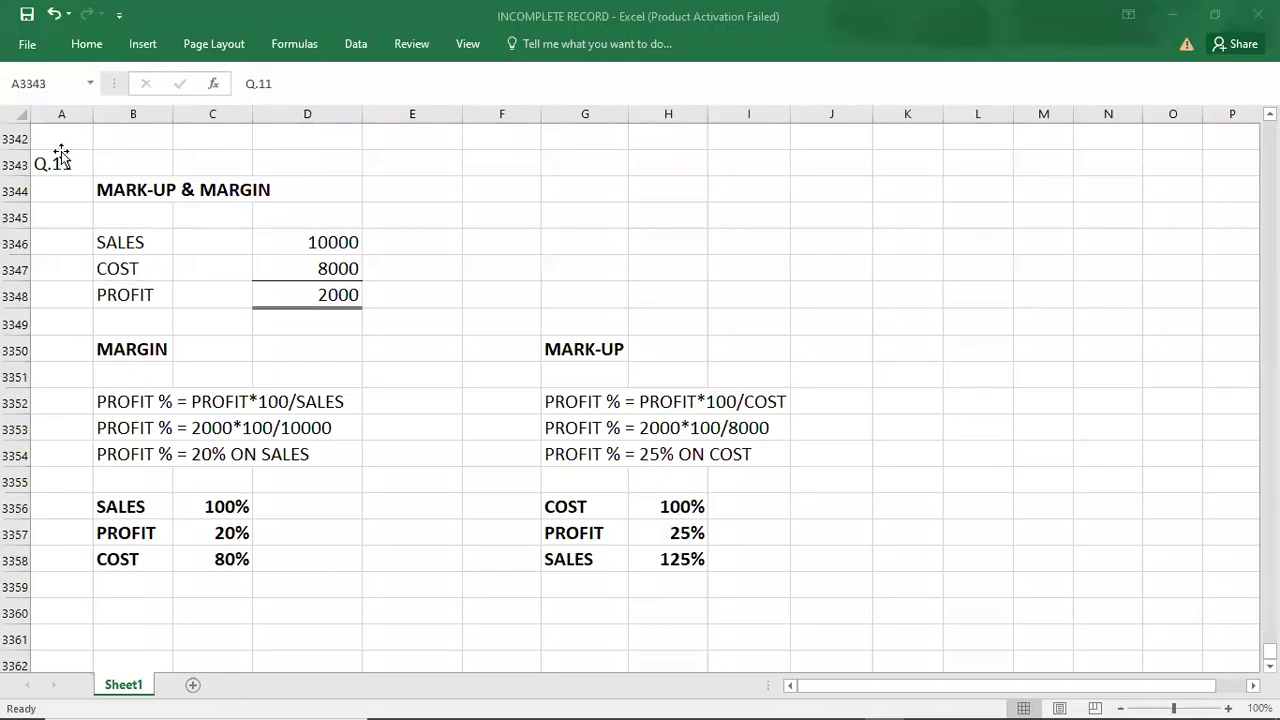
- Label A3360 as Q.11, below the margin and mark-up explanation
{"action": "left_click", "coordinate": [61, 158]}
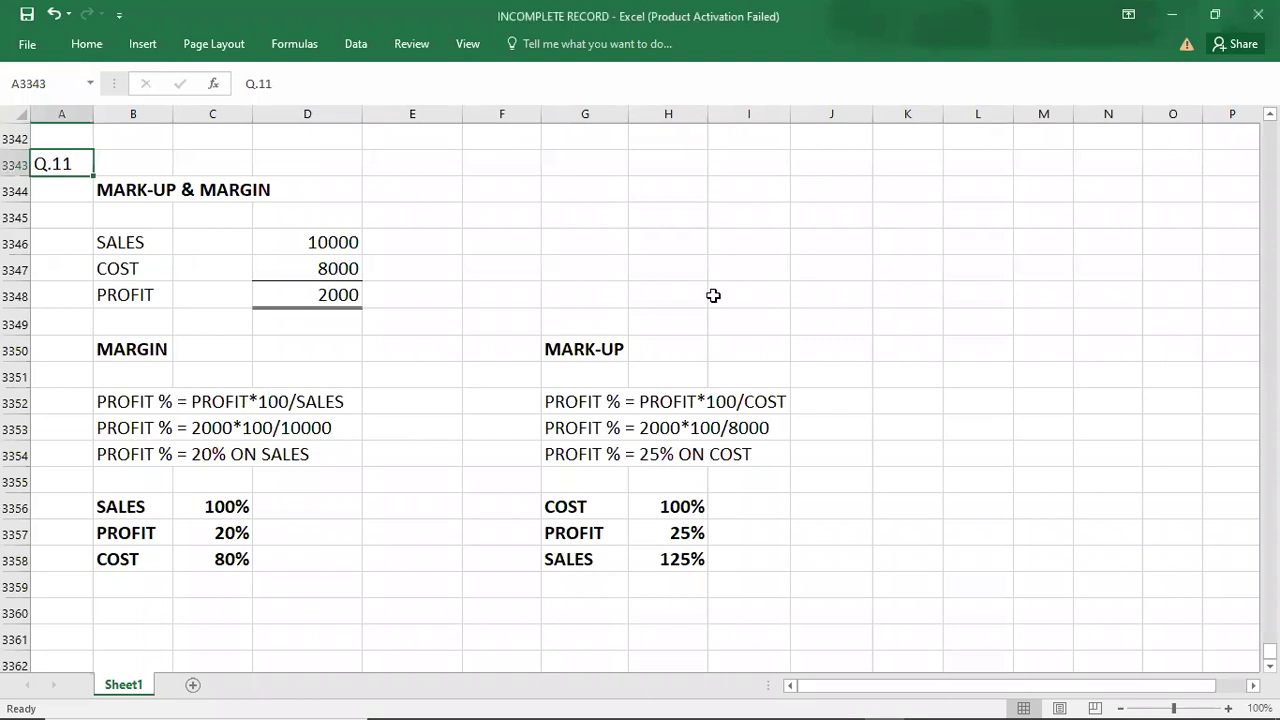
{"action": "key", "text": "Down"}
{"action": "key", "text": "Down"}
{"action": "key", "text": "Down"}
{"action": "key", "text": "Down"}
{"action": "key", "text": "Down"}
{"action": "key", "text": "Down"}
{"action": "key", "text": "Down"}
{"action": "key", "text": "Down"}
{"action": "key", "text": "Down"}
{"action": "key", "text": "Down"}
{"action": "key", "text": "Down"}
{"action": "key", "text": "Down"}
{"action": "key", "text": "Down"}
{"action": "key", "text": "Down"}
{"action": "key", "text": "Down"}
{"action": "key", "text": "Down"}
{"action": "key", "text": "Down"}
{"action": "key", "text": "Down"}
{"action": "key", "text": "Down"}
{"action": "key", "text": "Down"}
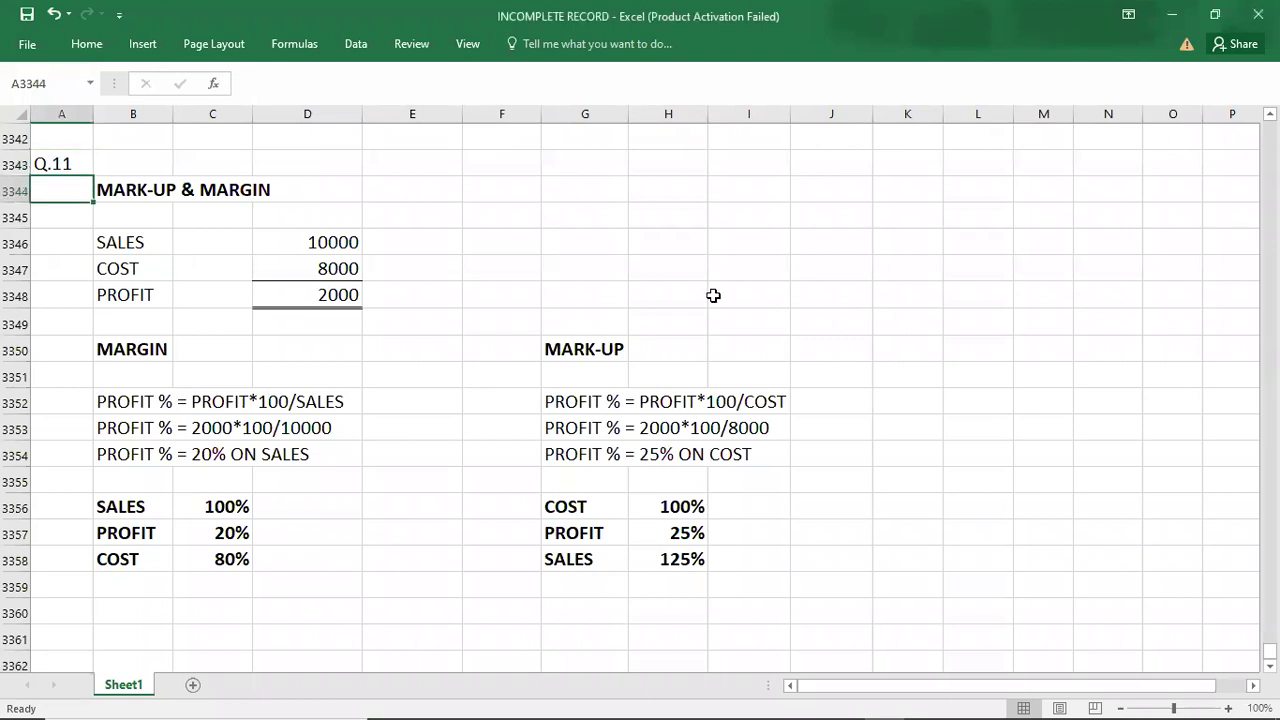
{"action": "key", "text": "Up"}
{"action": "key", "text": "Up"}
{"action": "key", "text": "Up"}
{"action": "key", "text": "Up"}
{"action": "key", "text": "Up"}
{"action": "key", "text": "Up"}
{"action": "key", "text": "Up"}
{"action": "key", "text": "Up"}
{"action": "key", "text": "Up"}
{"action": "key", "text": "Up"}
{"action": "key", "text": "Up"}
{"action": "key", "text": "Up"}
{"action": "key", "text": "Up"}
{"action": "key", "text": "Up"}
{"action": "key", "text": "Up"}
{"action": "key", "text": "Up"}
{"action": "key", "text": "Up"}
{"action": "key", "text": "Up"}
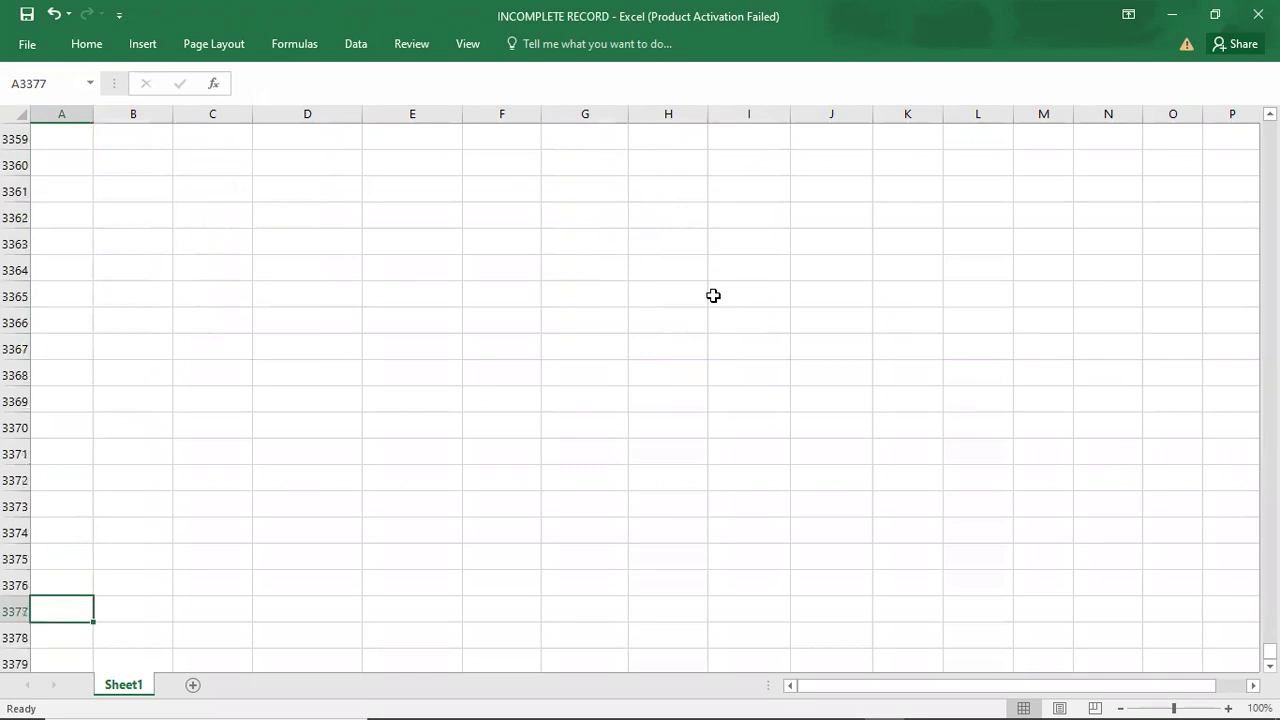
{"action": "type", "text": "Q.11"}
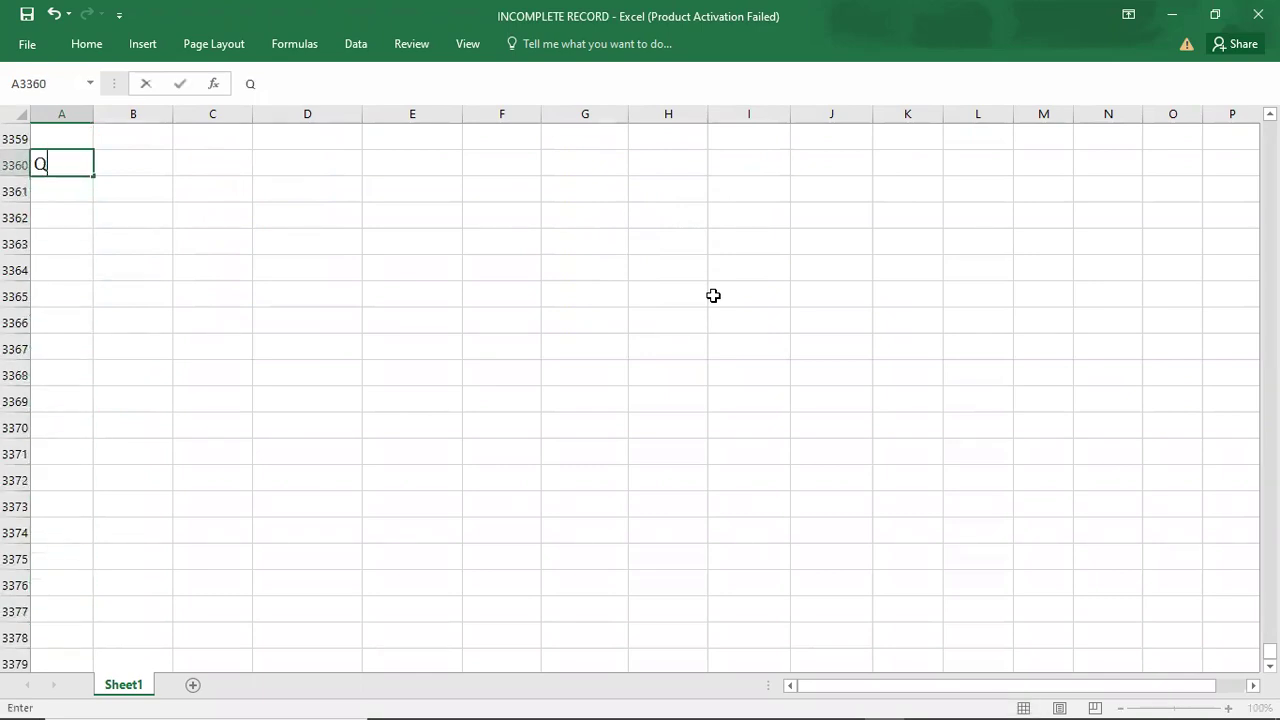
{"action": "key", "text": "Return"}
- Read Q.11 in the INCOMPLETE RECORDS-2022 PDF, then return to Excel and enter OP. STOCK in B3361 and PURCHASES in B3362
{"action": "key", "text": "alt+Tab"}
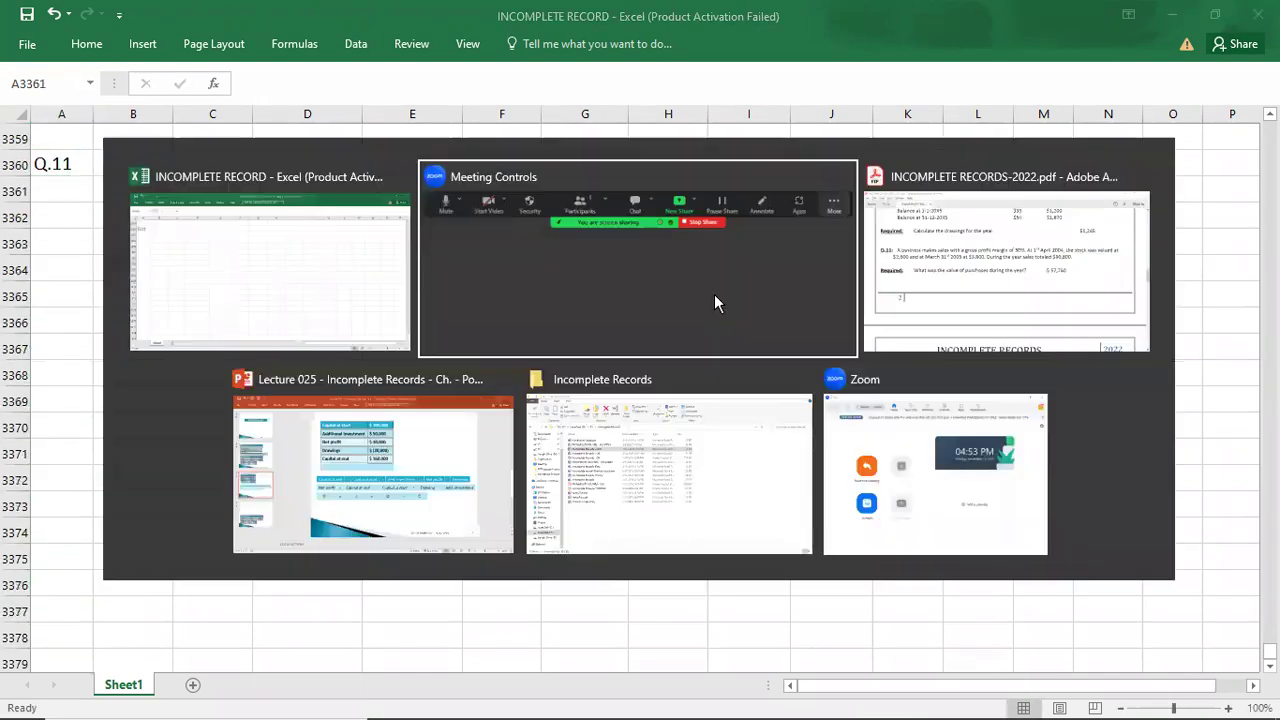
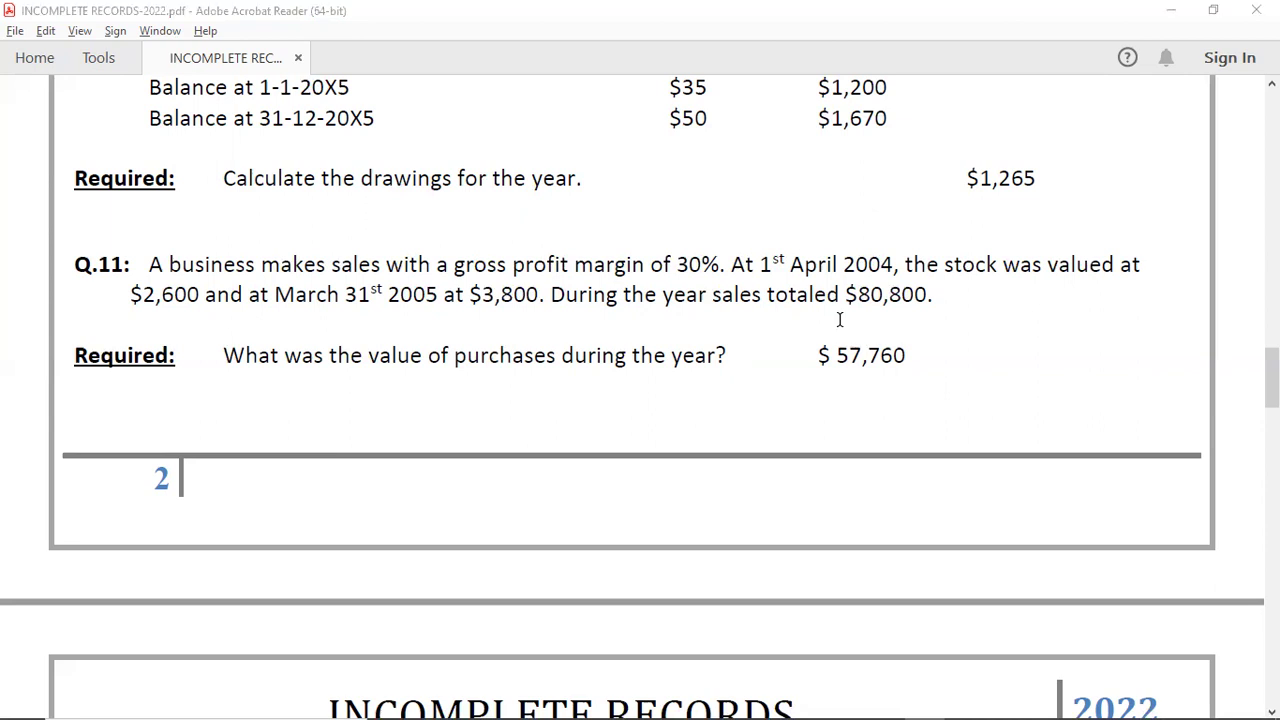
{"action": "key", "text": "alt+Tab"}
{"action": "key", "text": "Right"}
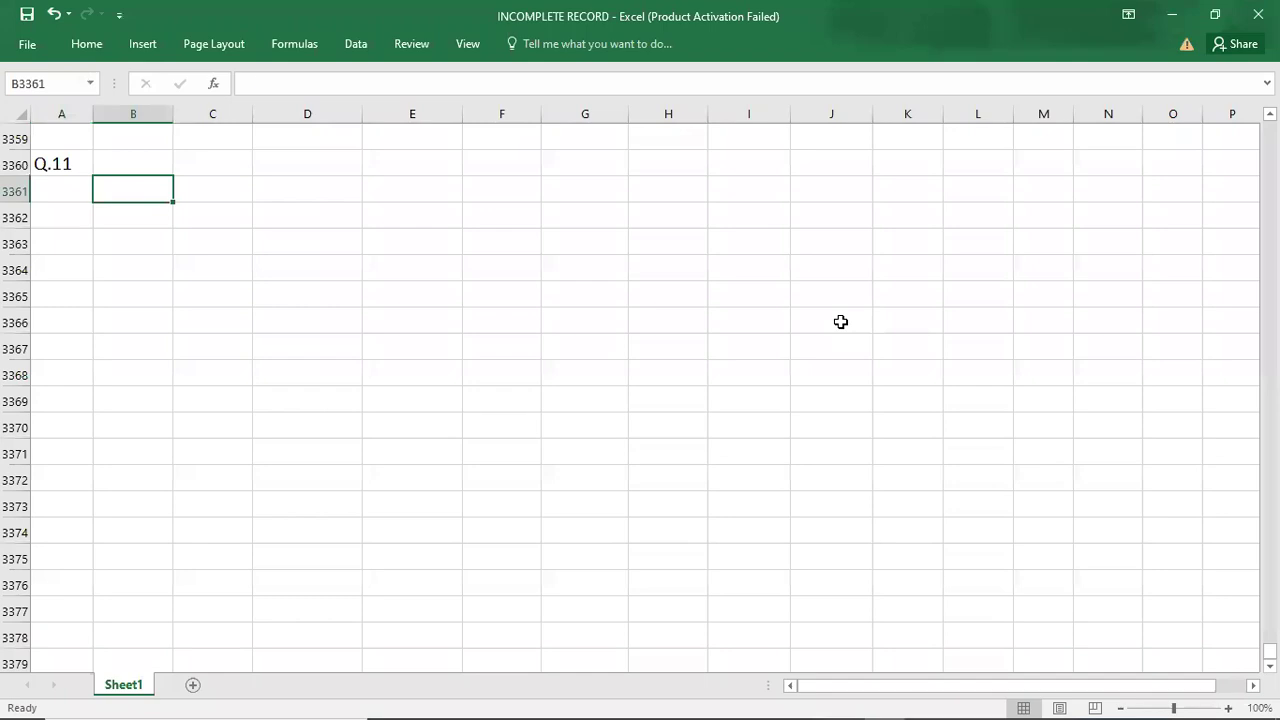
{"action": "type", "text": "OP. STOCK"}
{"action": "key", "text": "Return"}
{"action": "type", "text": "PURCHASES"}
{"action": "key", "text": "Return"}
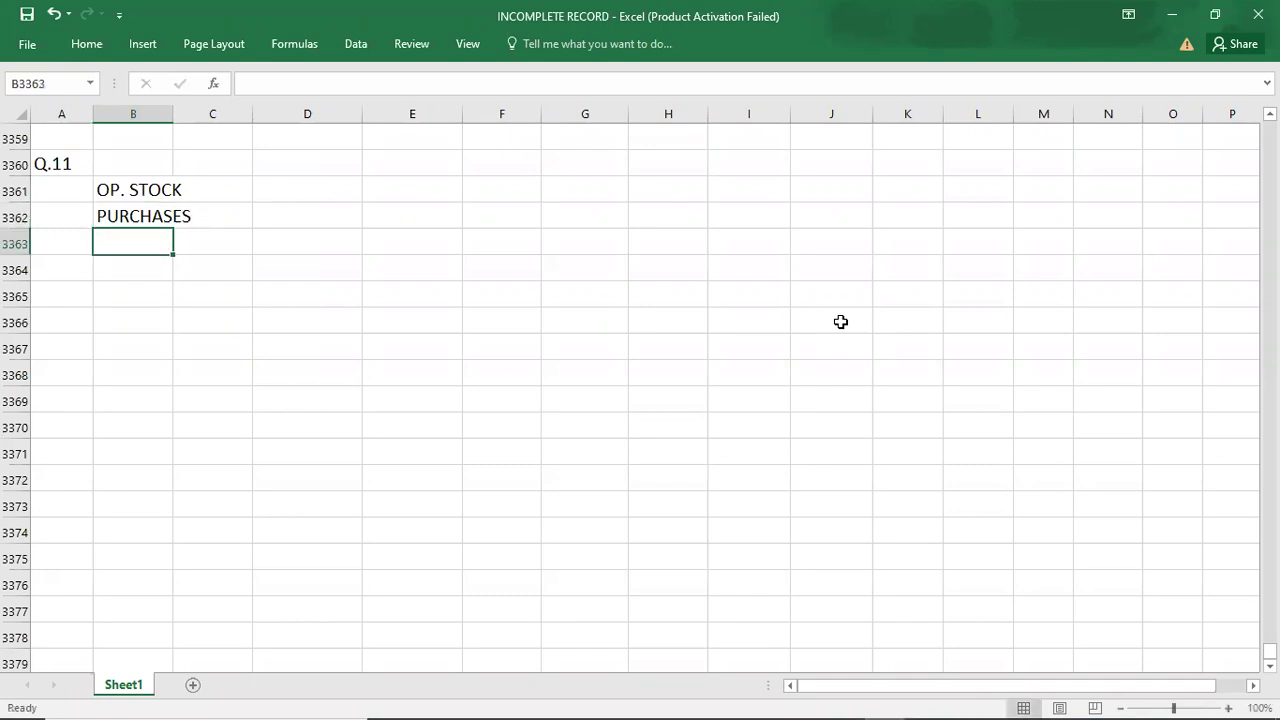
- Add the label GOODS AVAILABLE FOR SALES in B3363, below PURCHASES
{"action": "type", "text": "GOODS A"}
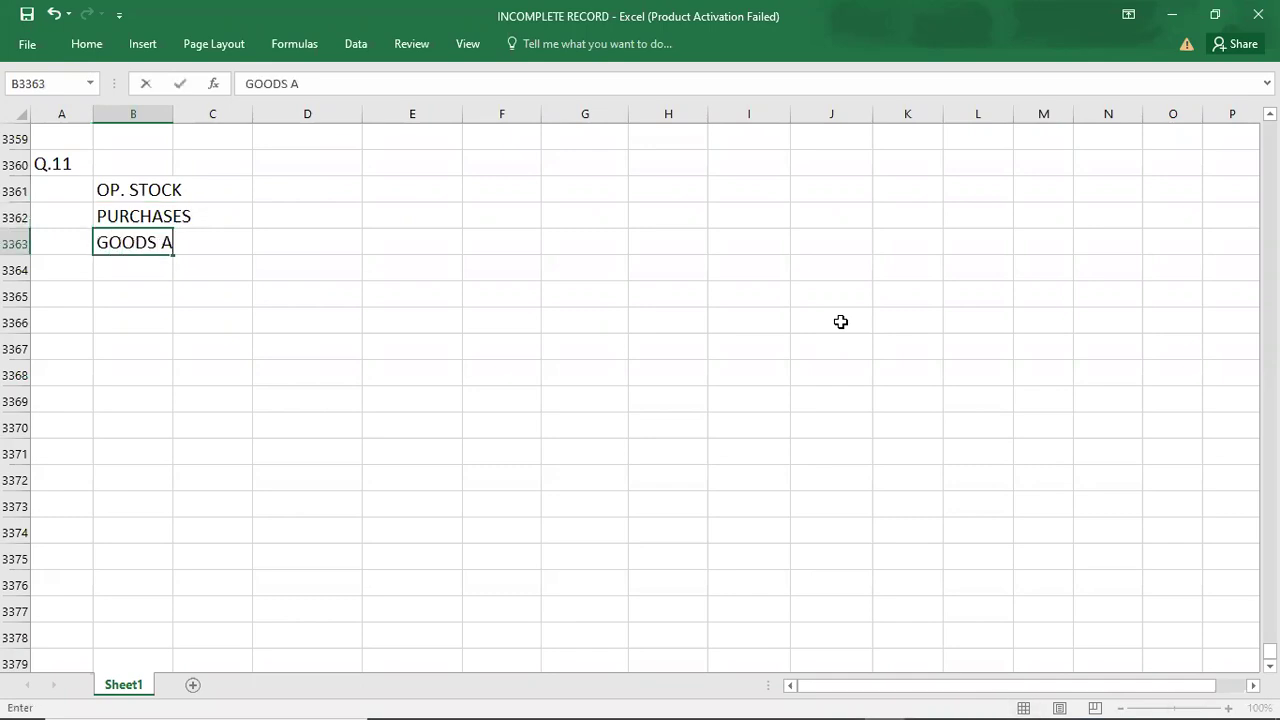
{"action": "type", "text": "VAILABLE "}
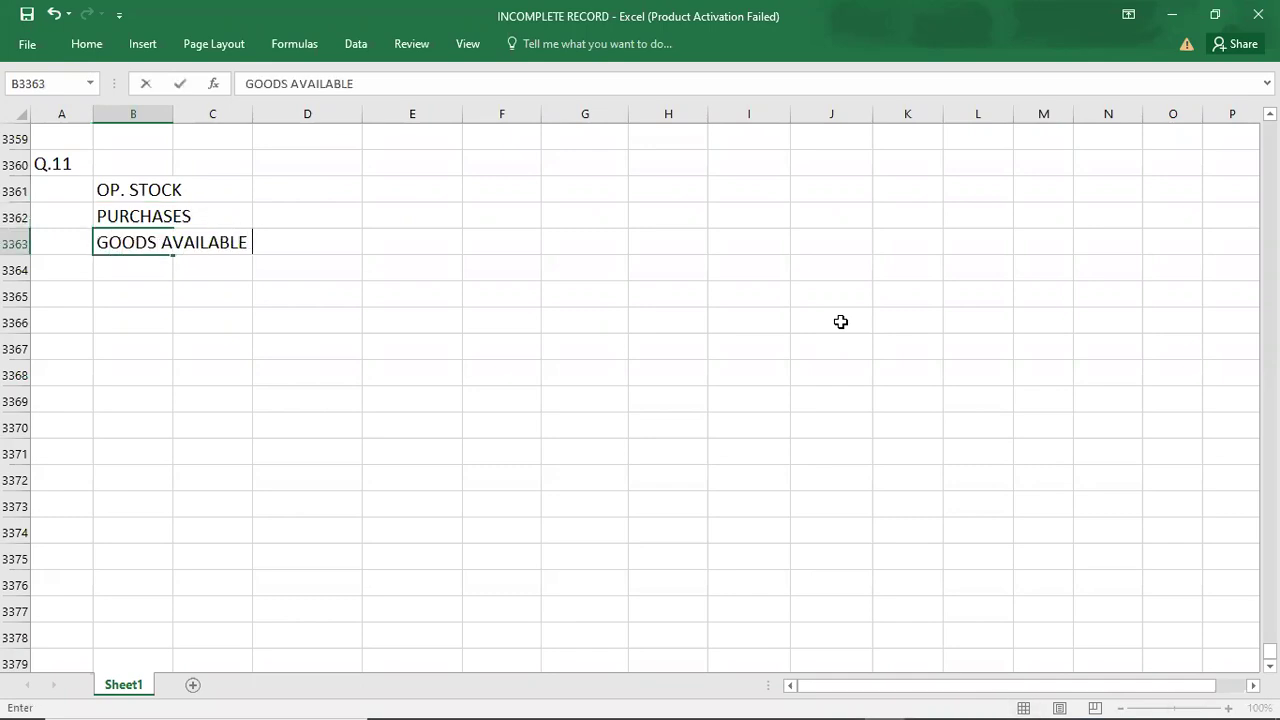
{"action": "type", "text": "FOR SALES"}
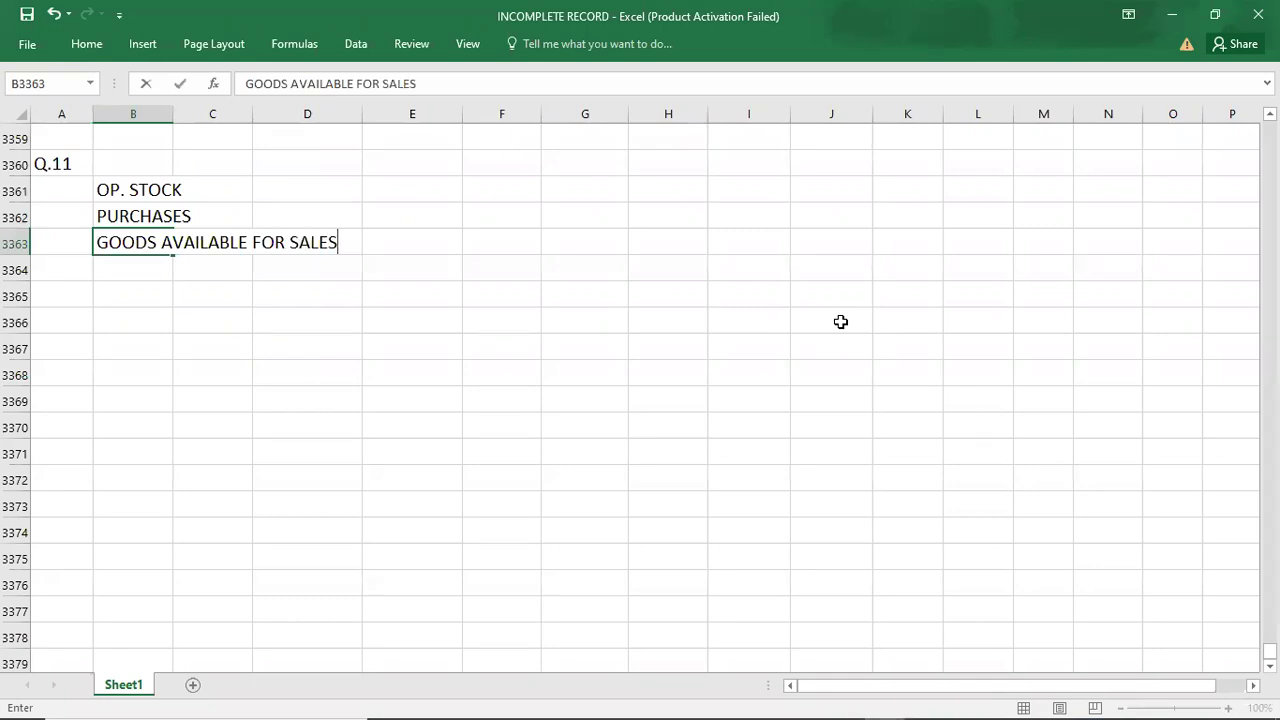
{"action": "key", "text": "Return"}
- Add the labels CLOSING STOCK in B3364 and COGS in B3365
{"action": "type", "text": "CLOSING"}
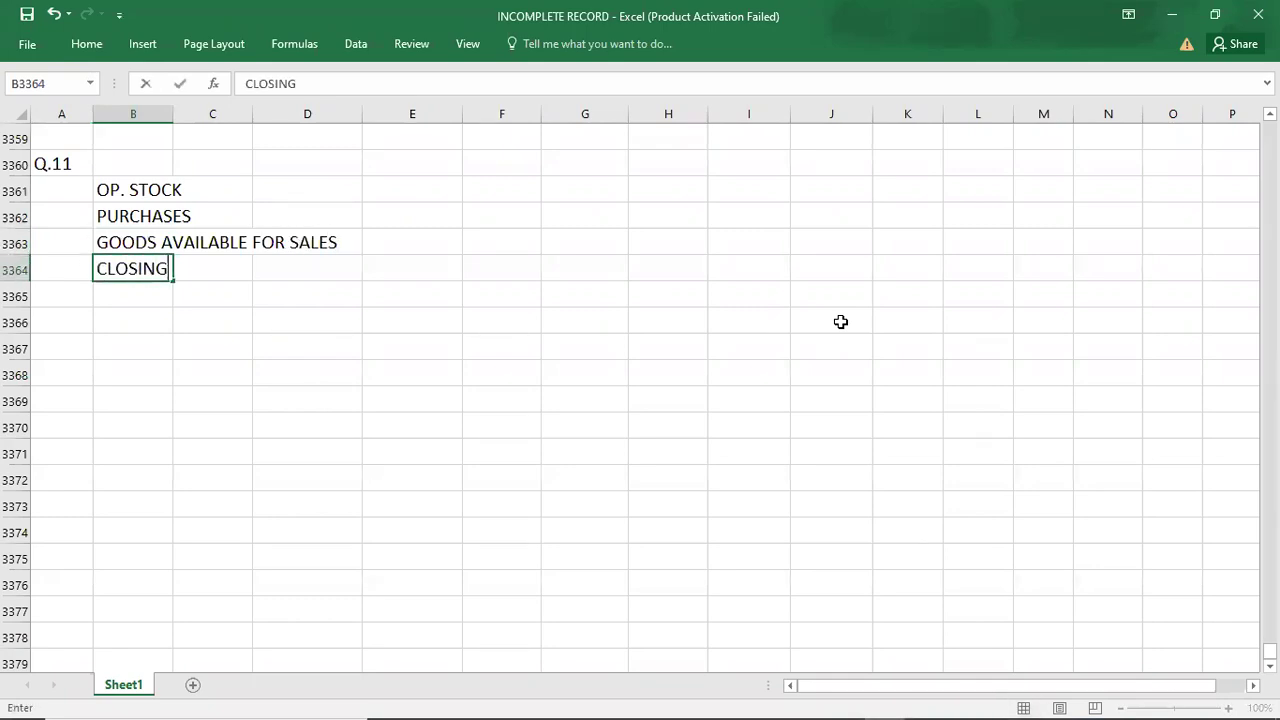
{"action": "type", "text": " STOK"}
{"action": "key", "text": "BackSpace"}
{"action": "key", "text": "BackSpace"}
{"action": "type", "text": "OCK"}
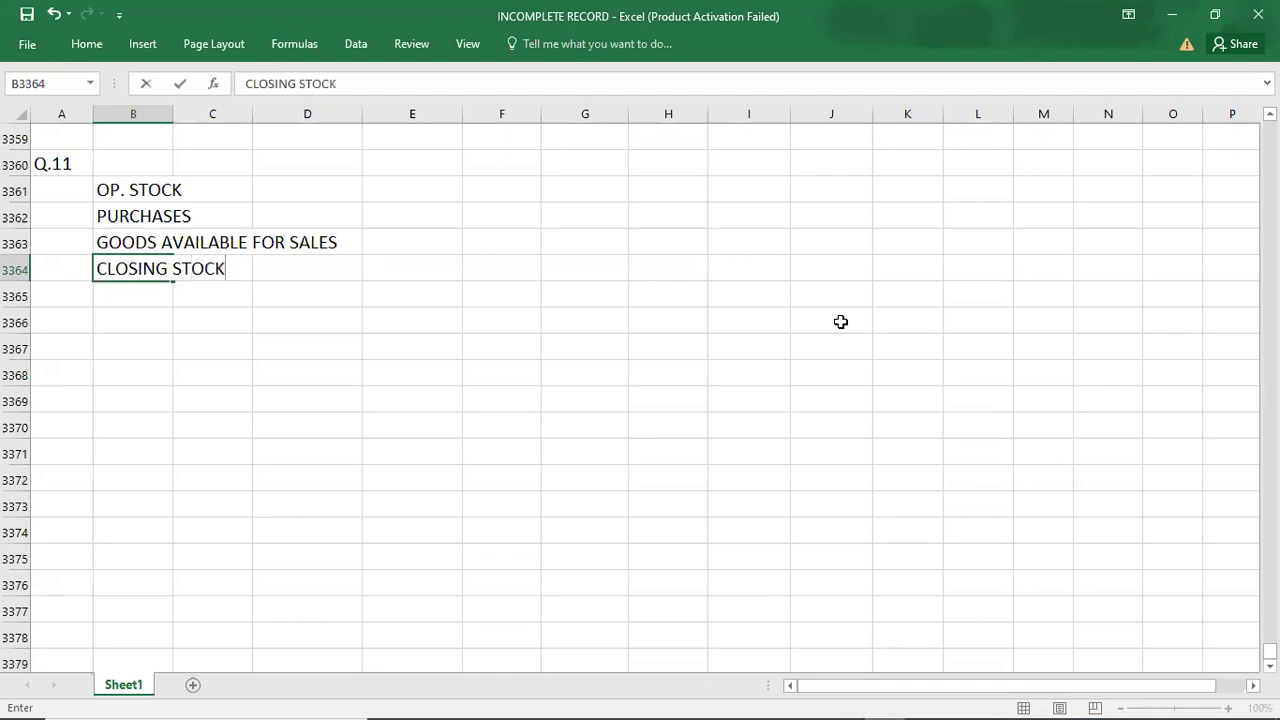
{"action": "key", "text": "Return"}
{"action": "type", "text": "CO"}
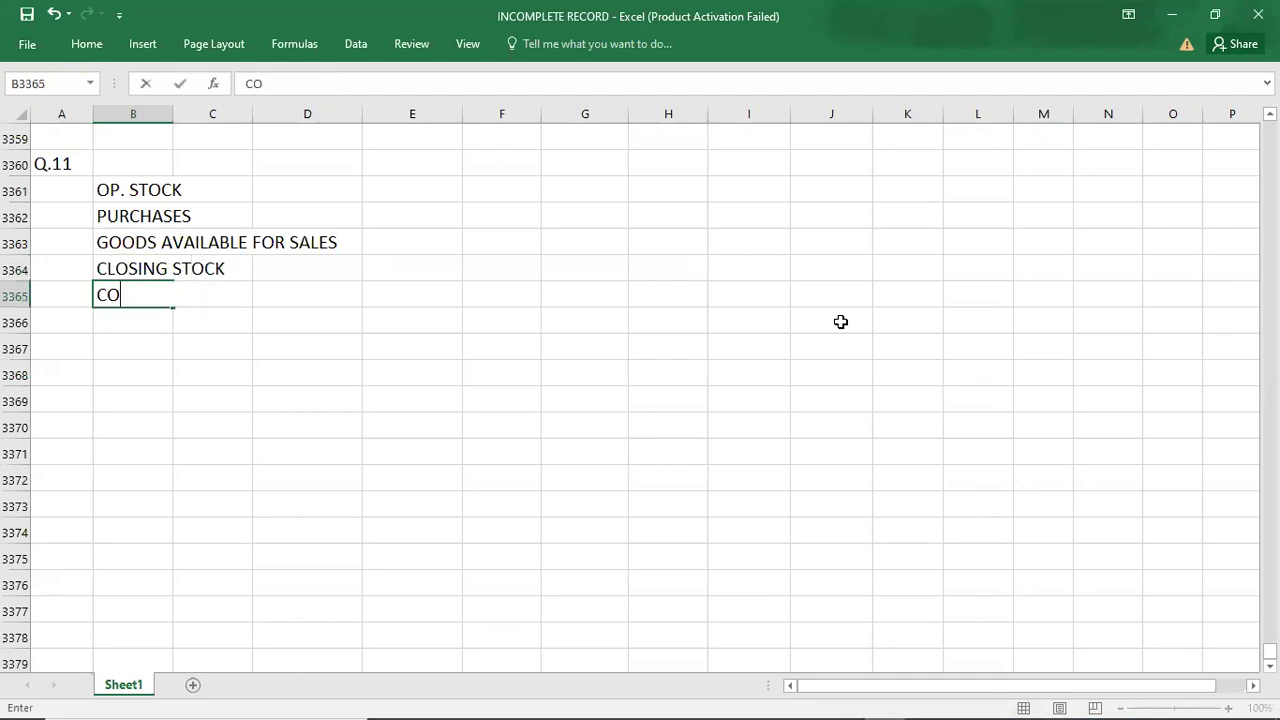
{"action": "key", "text": "BackSpace"}
{"action": "type", "text": "OGS"}
- Check the opening stock in the PDF, enter 2600 in E3361 in Excel, and mark purchases with ? in D3362
{"action": "left_click", "coordinate": [427, 194]}
{"action": "key", "text": "alt+Tab"}
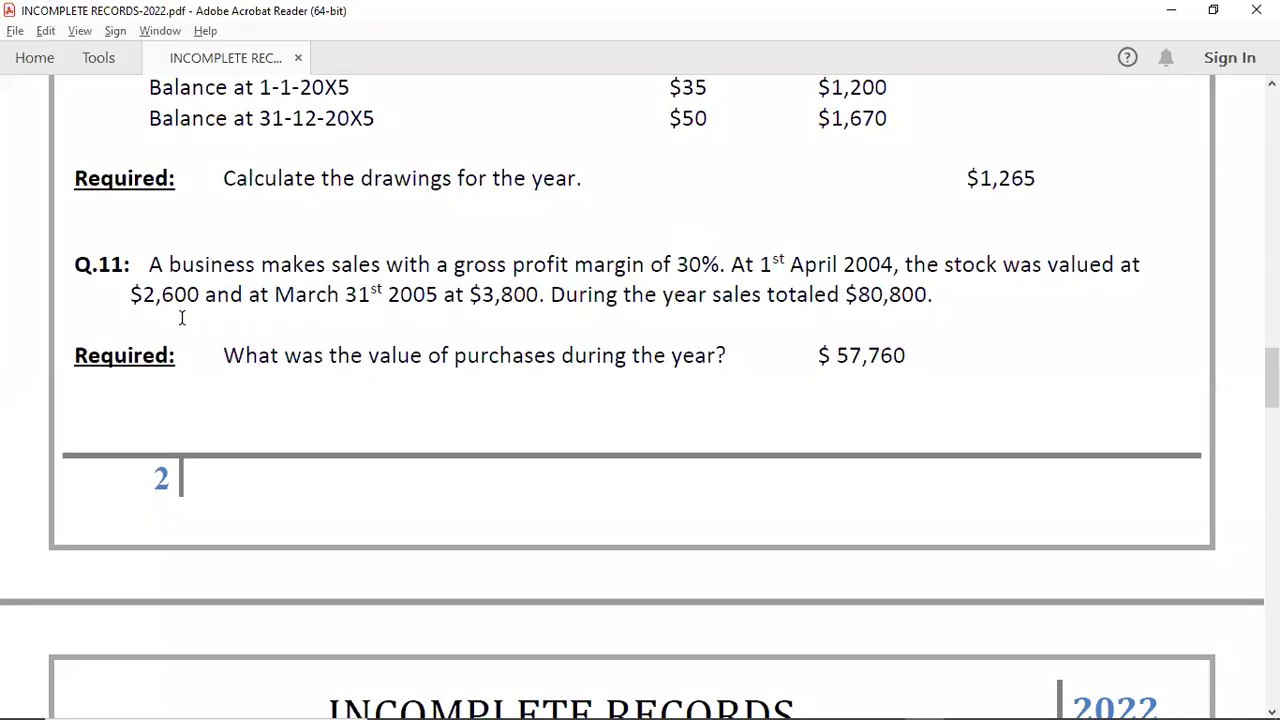
{"action": "key", "text": "alt+Tab"}
{"action": "type", "text": "2600"}
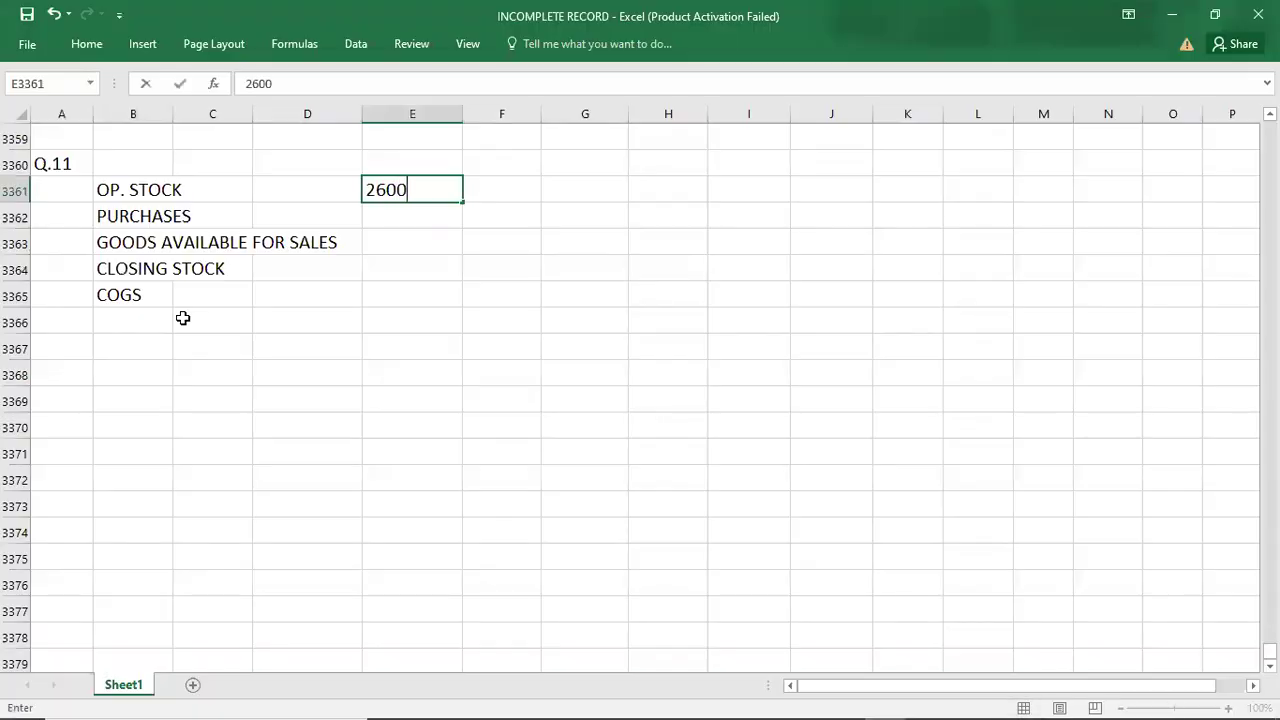
{"action": "key", "text": "Return"}
{"action": "key", "text": "Left"}
{"action": "type", "text": "?"}
- Apply a bottom border to the empty purchases amount cell E3362
{"action": "key", "text": "Right"}
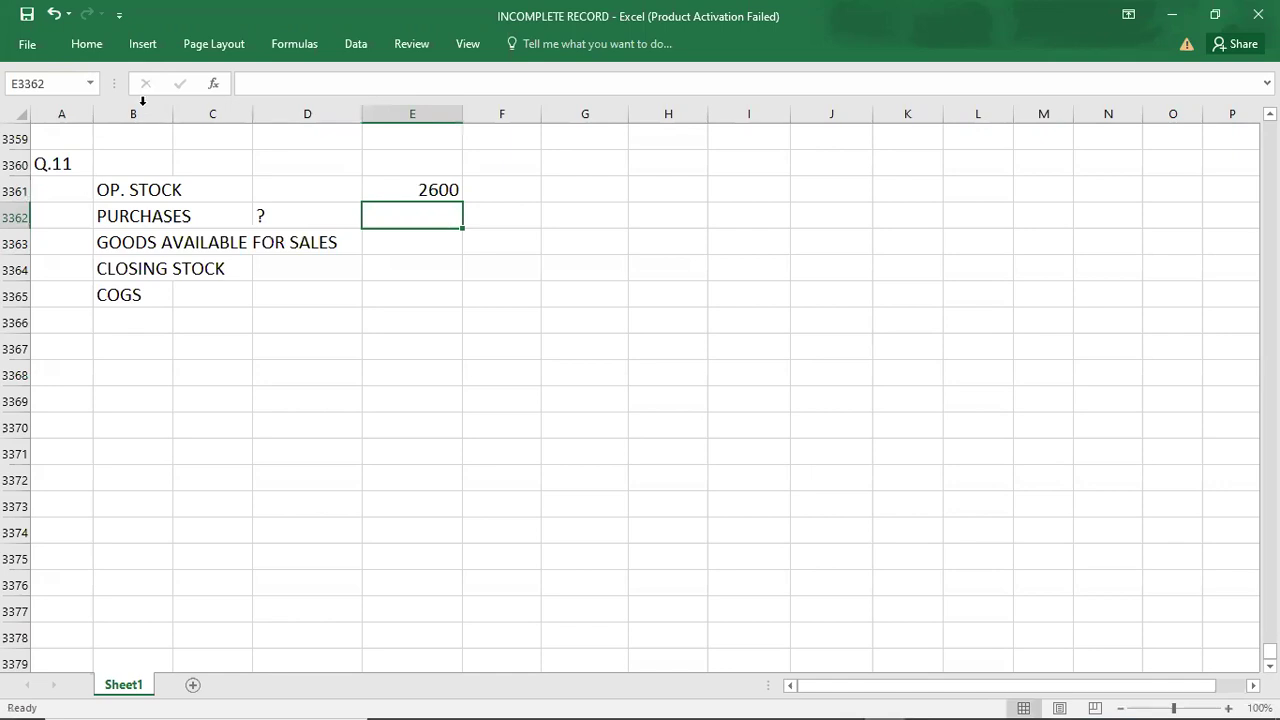
{"action": "left_click", "coordinate": [92, 48]}
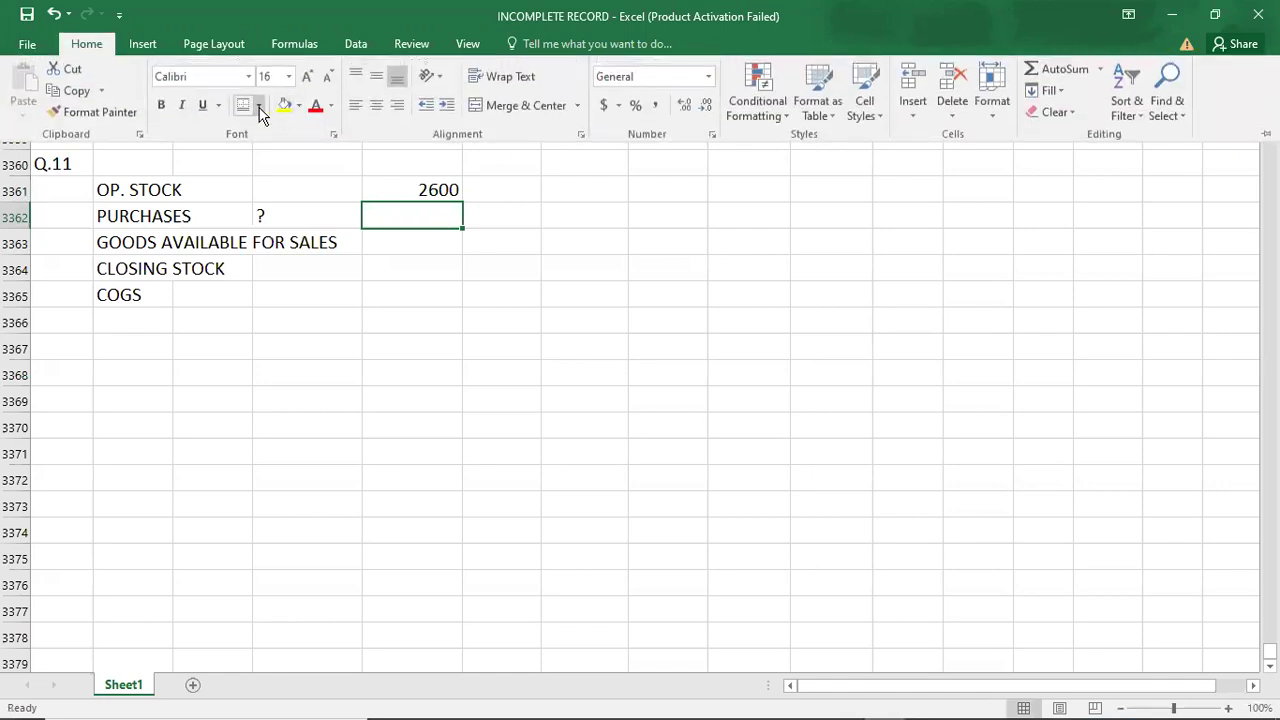
{"action": "left_click", "coordinate": [258, 105]}
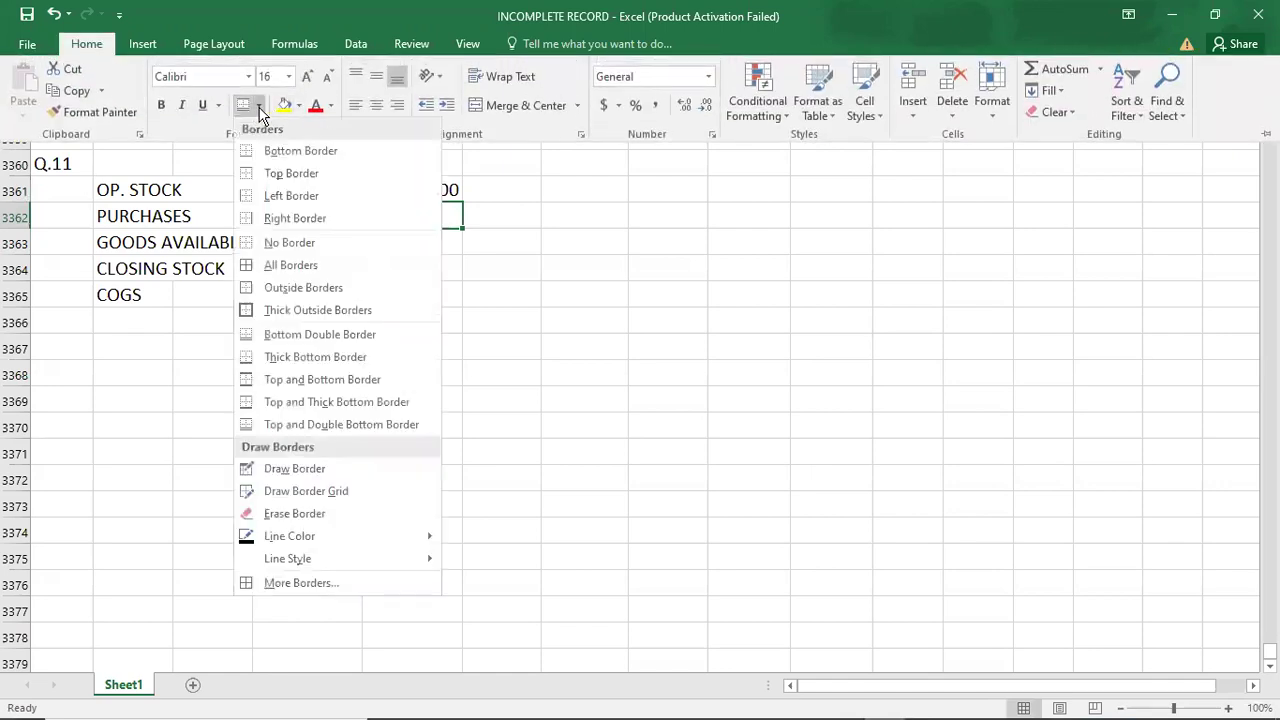
{"action": "left_click", "coordinate": [247, 152]}
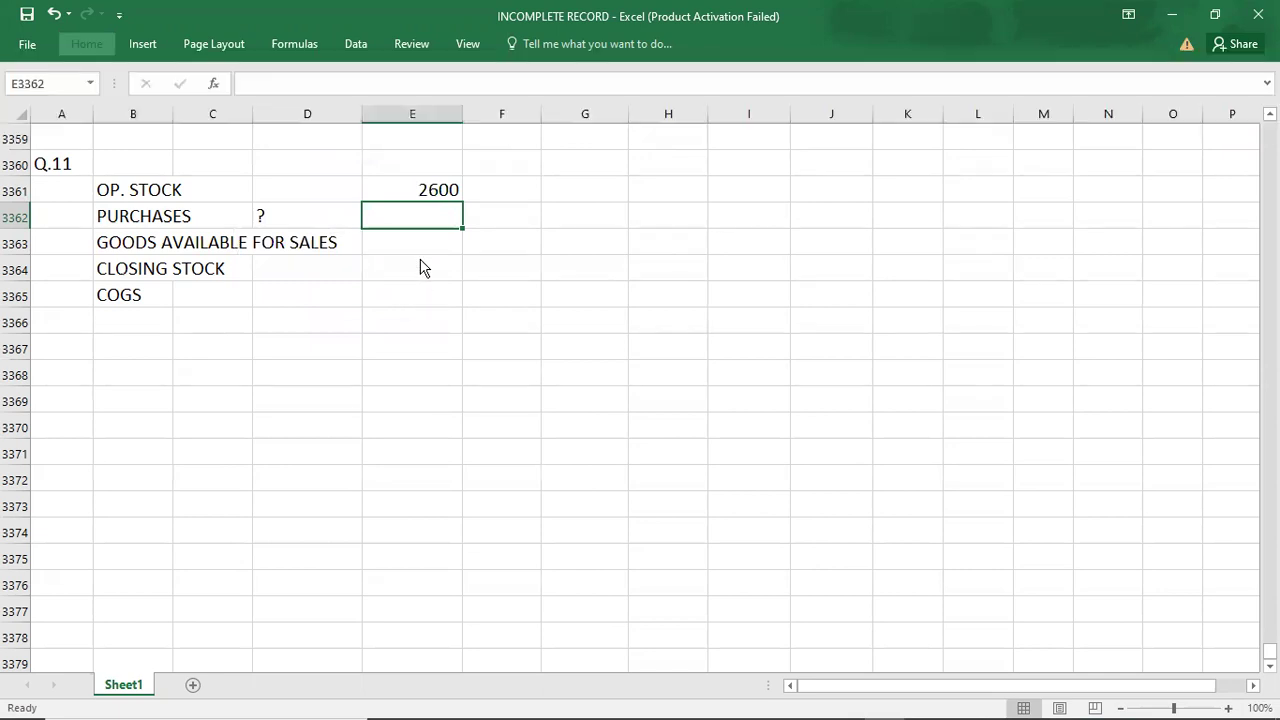
- Check the closing stock in the PDF and enter -3800 in E3364 in Excel
{"action": "left_click", "coordinate": [420, 266]}
{"action": "key", "text": "alt+Tab"}
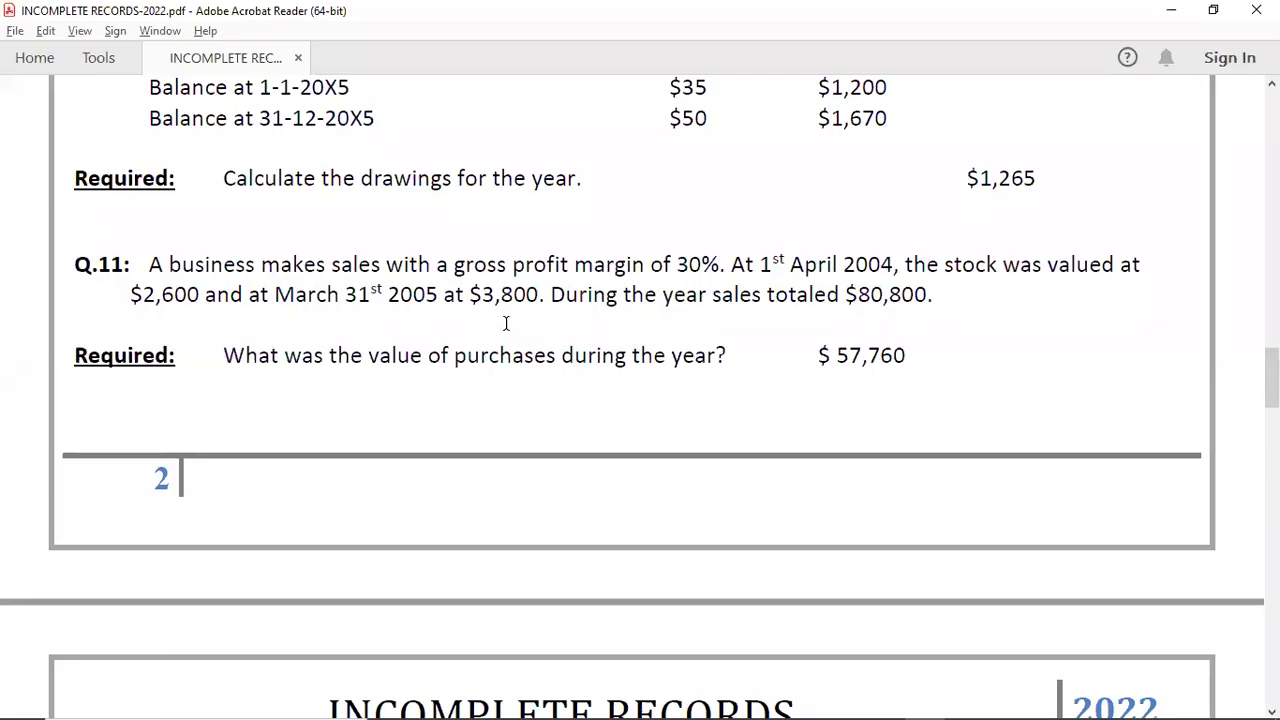
{"action": "key", "text": "alt+Tab"}
{"action": "type", "text": "-3800"}
{"action": "key", "text": "Return"}
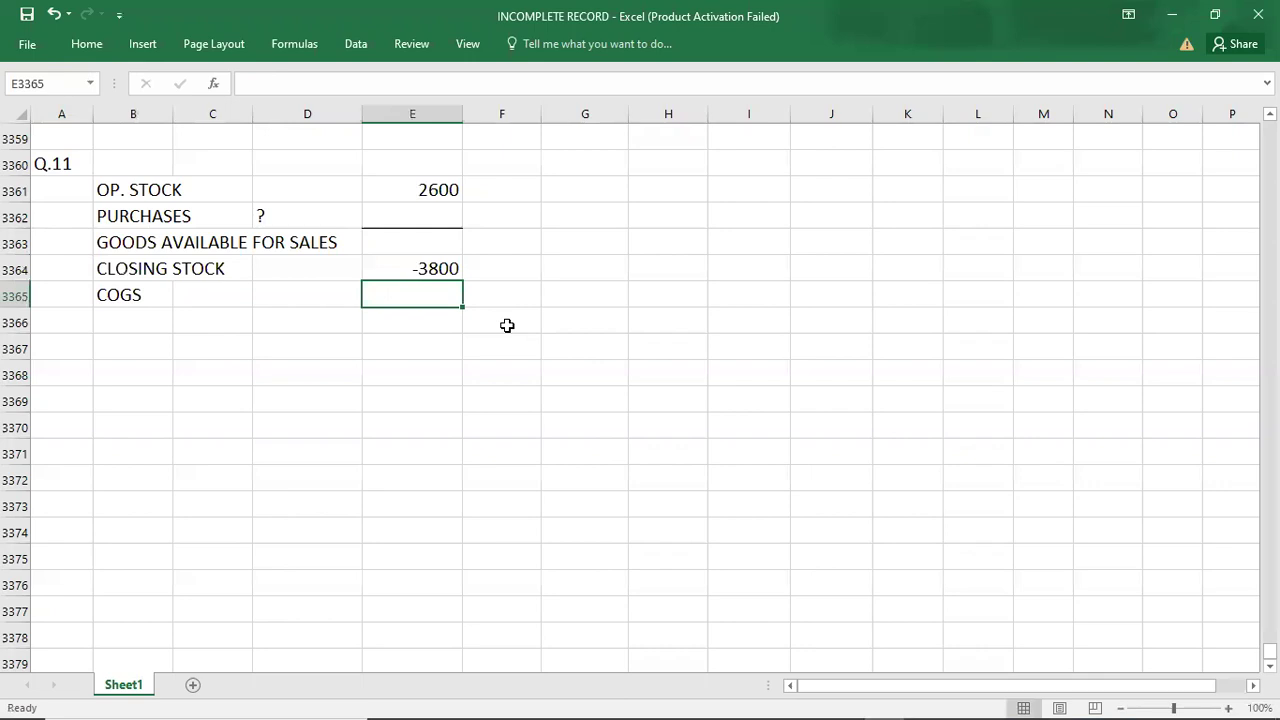
- Apply a top and double bottom border to the COGS amount cell E3365
{"action": "left_click", "coordinate": [90, 44]}
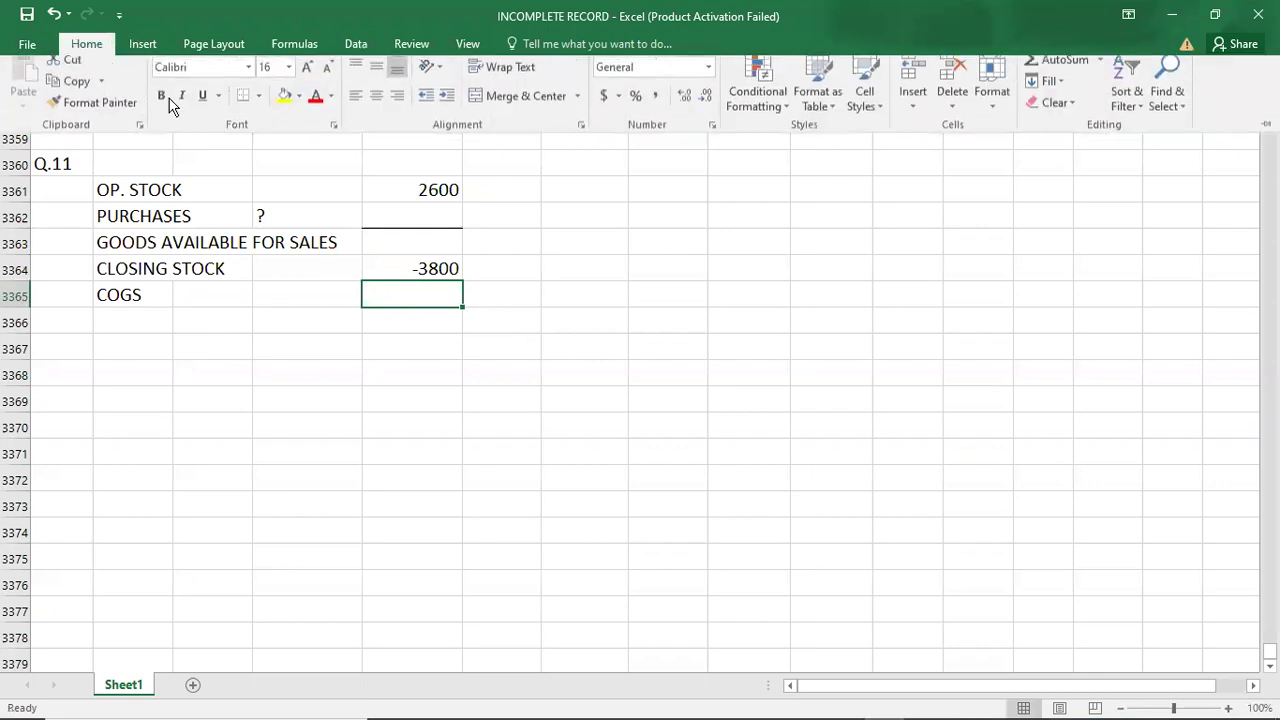
{"action": "left_click", "coordinate": [262, 108]}
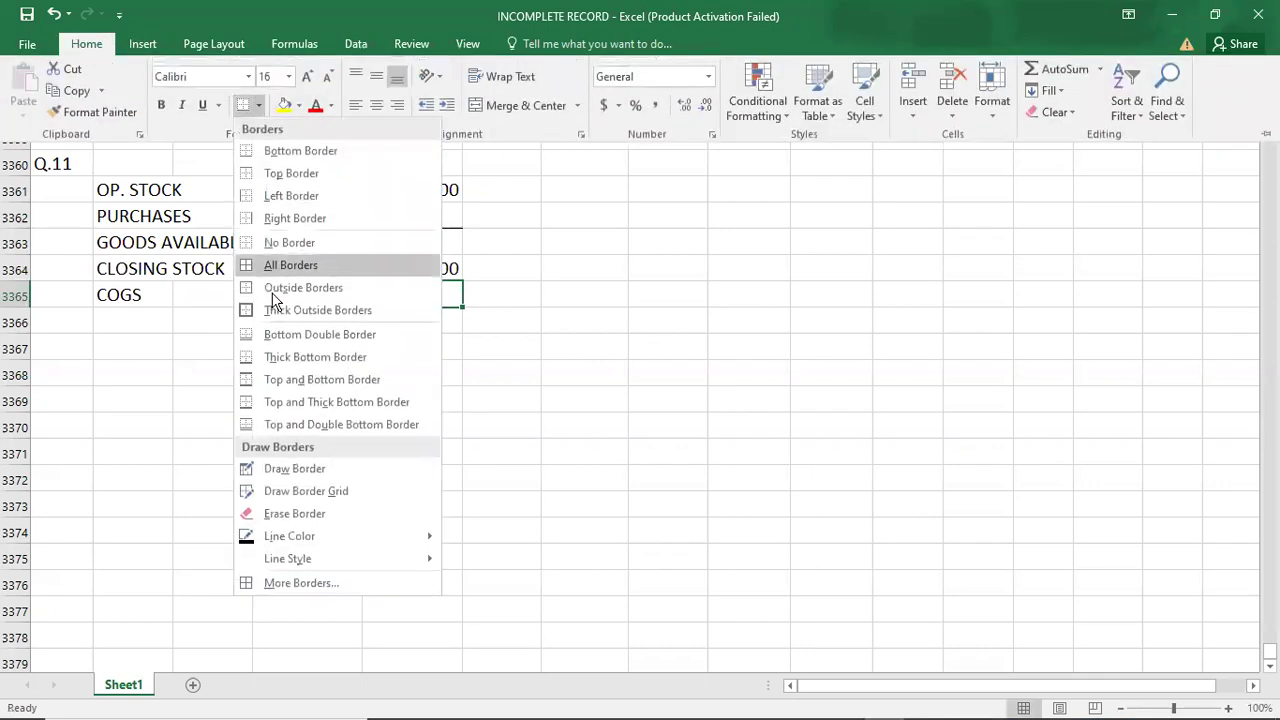
{"action": "left_click", "coordinate": [243, 432]}
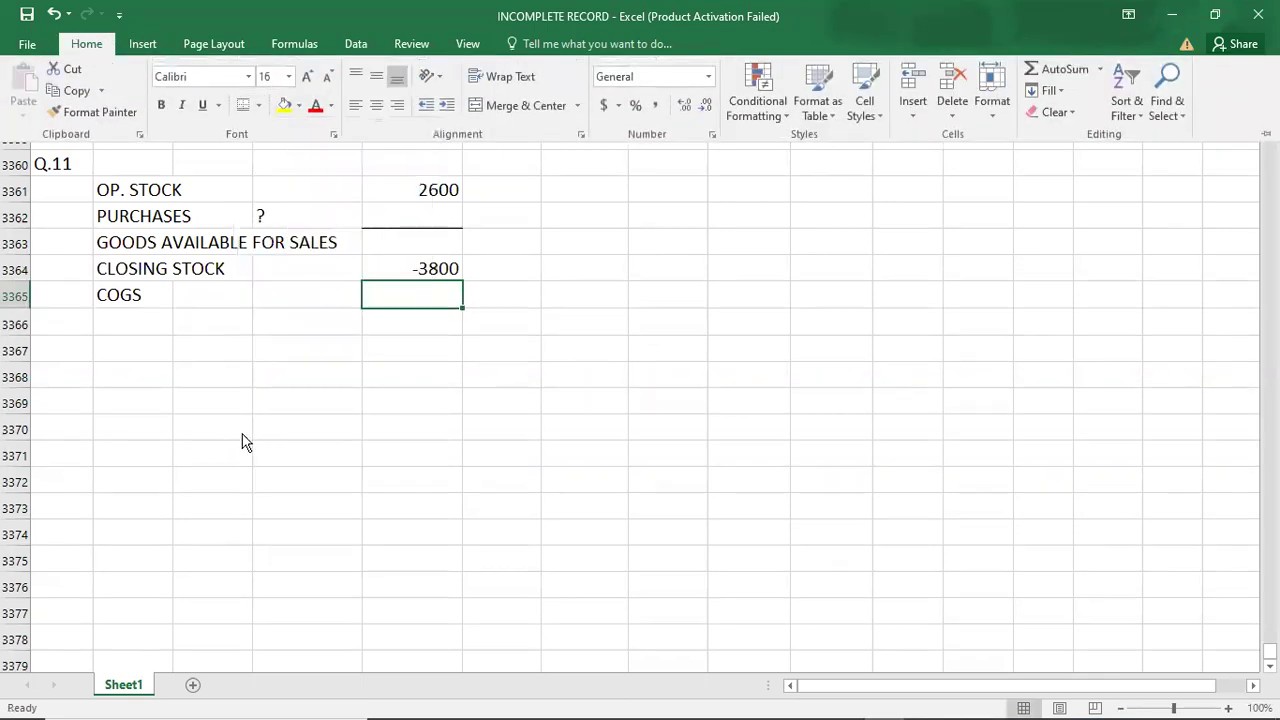
{"action": "left_click", "coordinate": [113, 355]}
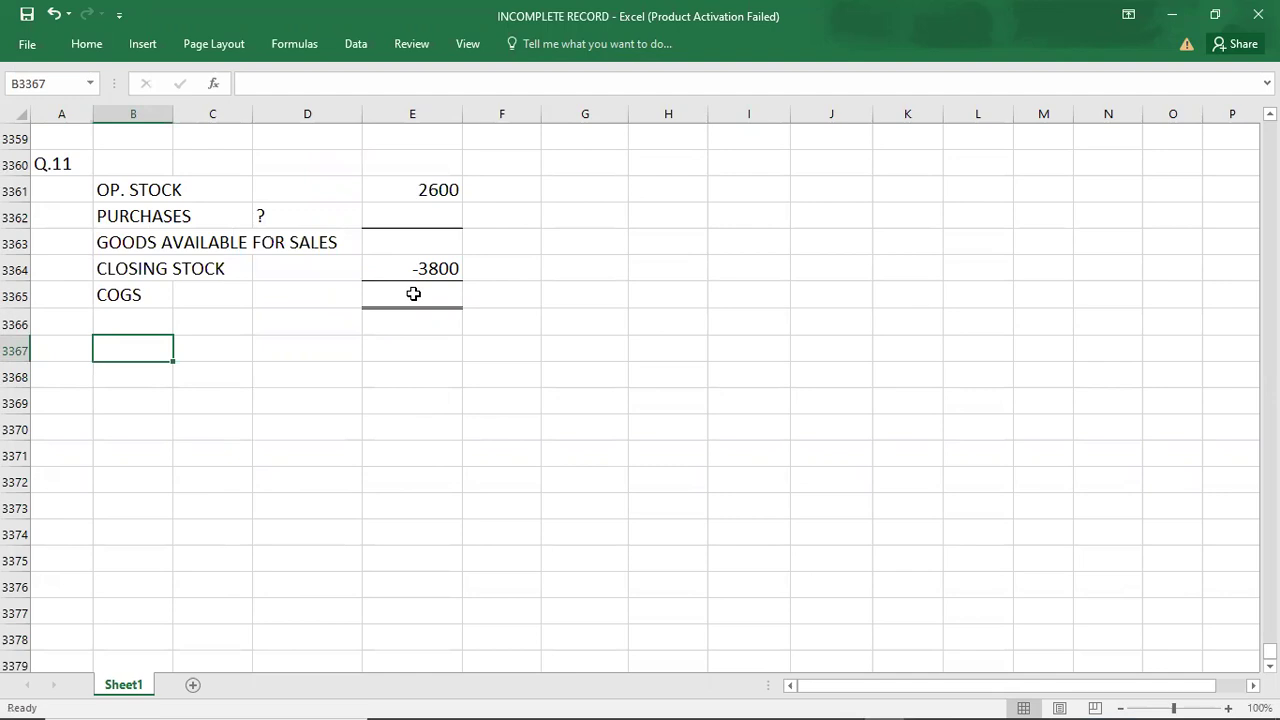
- Check the sales and margin in the Q.11 PDF text and write COGS = 80800 in B3367 in Excel
{"action": "type", "text": "COGS ="}
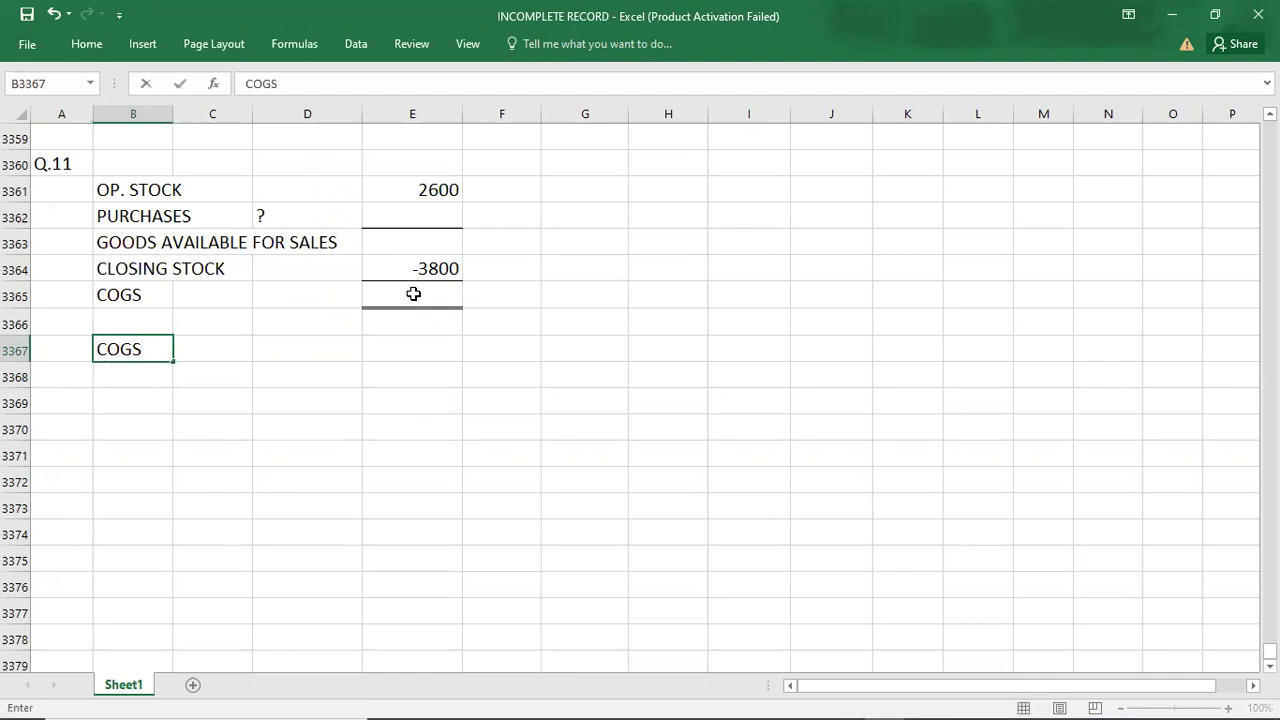
{"action": "key", "text": "alt+Tab"}
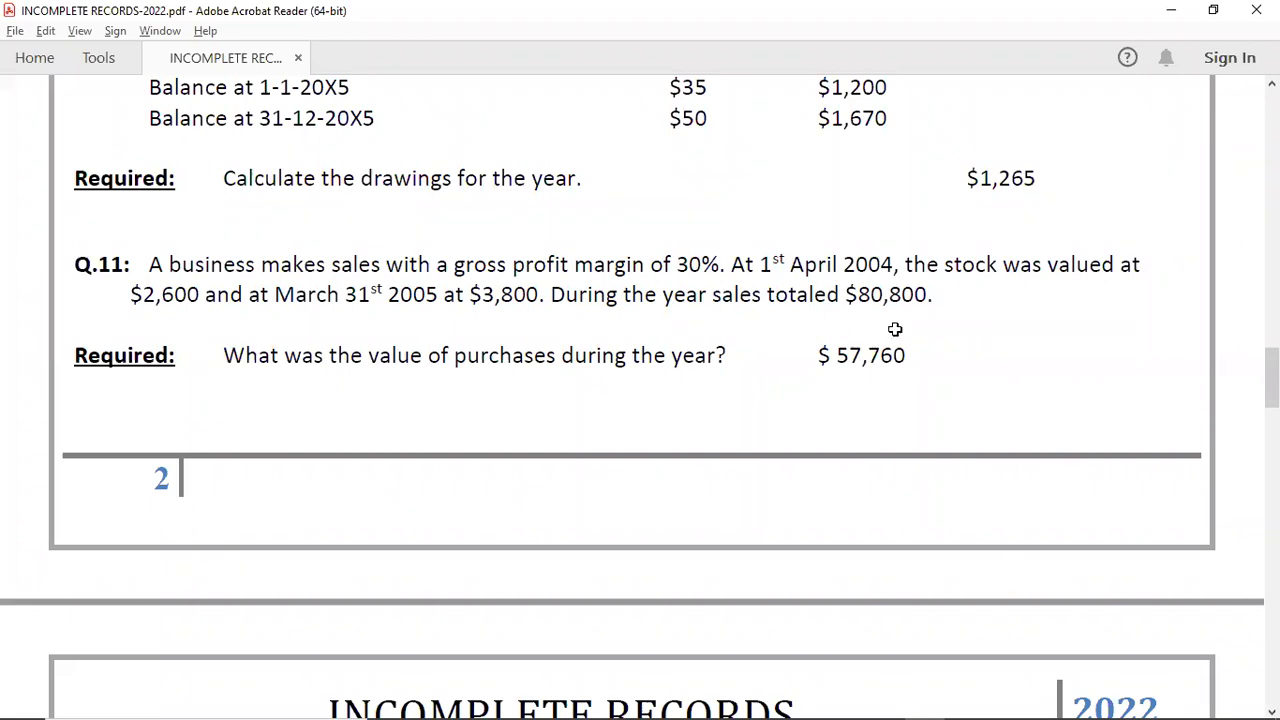
{"action": "key", "text": "alt+Tab"}
{"action": "type", "text": "80800"}
{"action": "key", "text": "alt+Tab"}
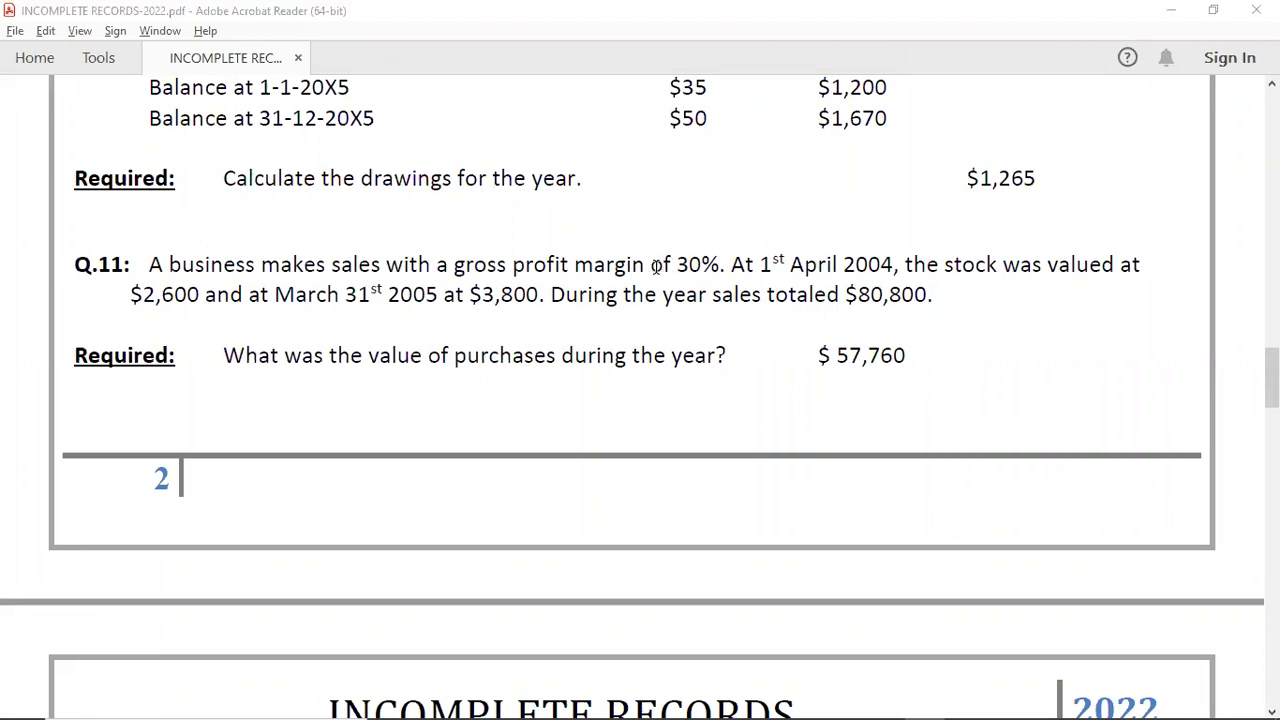
{"action": "key", "text": "alt+Tab"}
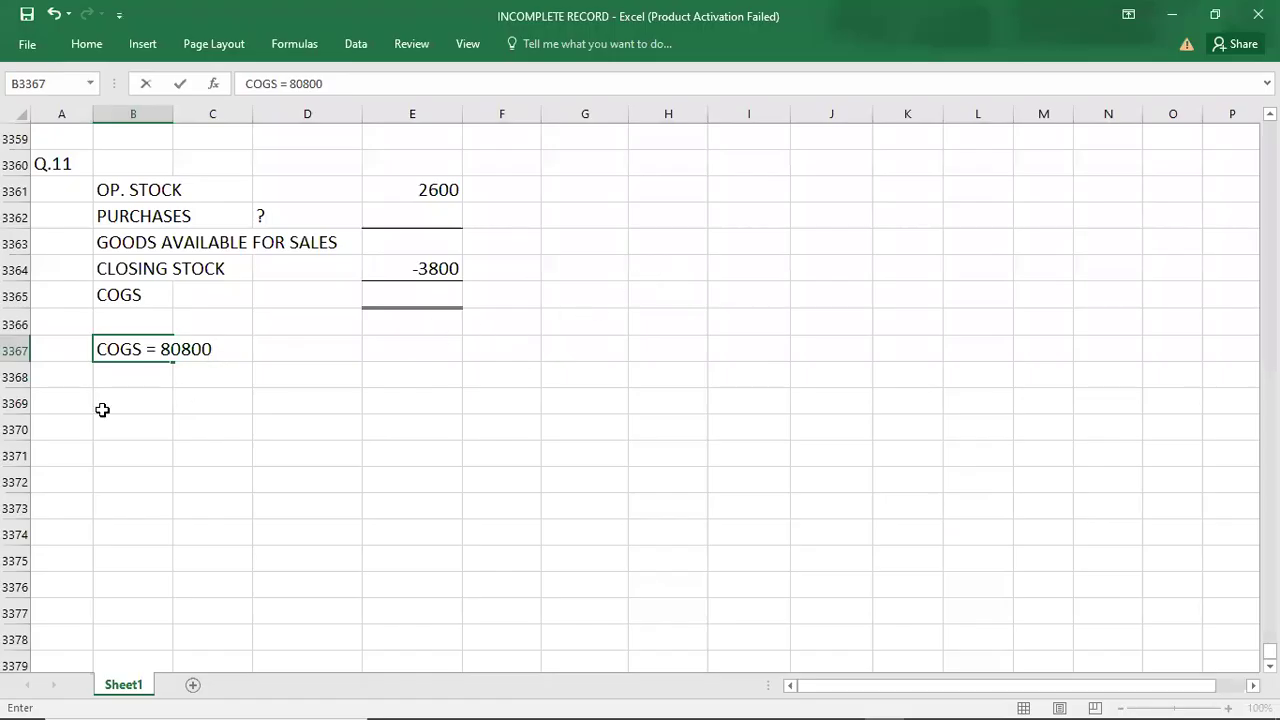
- Start a margin table in row 3370 with SALES in B3370 and 100% in C3370
{"action": "left_click", "coordinate": [111, 438]}
{"action": "type", "text": "MAR"}
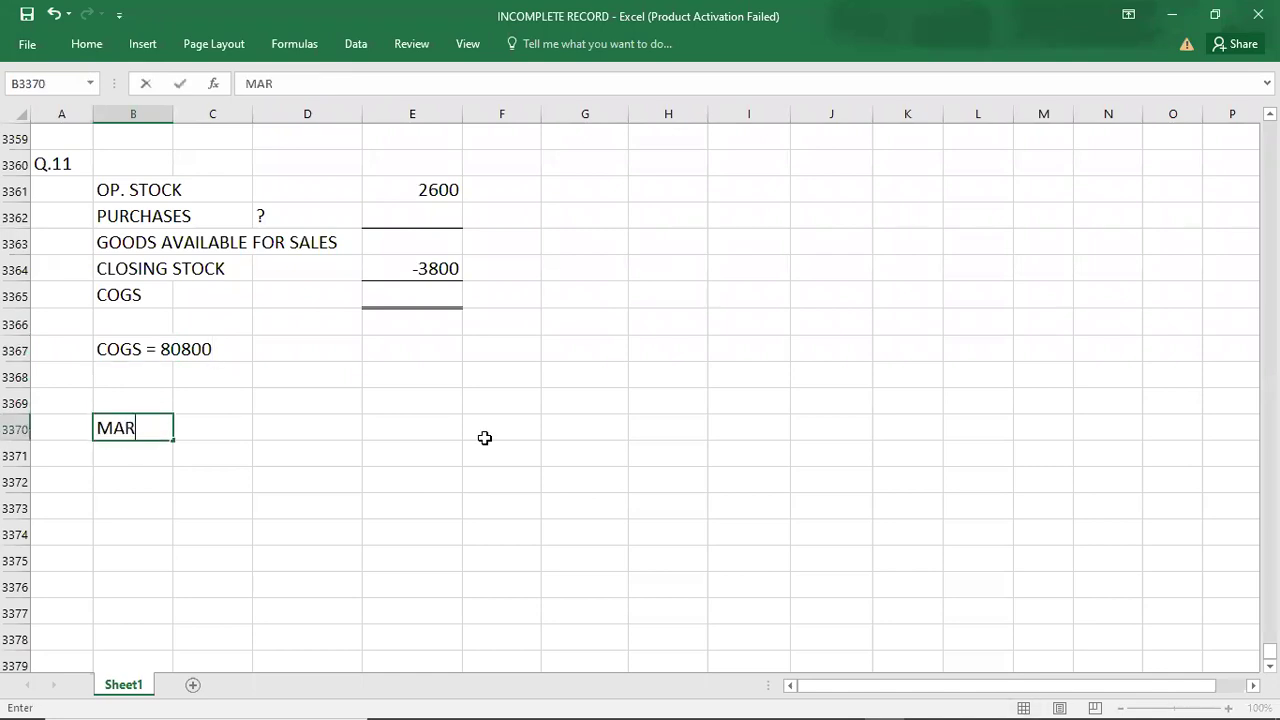
{"action": "type", "text": "GIN"}
{"action": "key", "text": "BackSpace"}
{"action": "key", "text": "BackSpace"}
{"action": "key", "text": "BackSpace"}
{"action": "key", "text": "BackSpace"}
{"action": "key", "text": "BackSpace"}
{"action": "key", "text": "BackSpace"}
{"action": "type", "text": "SALES"}
{"action": "key", "text": "Tab"}
{"action": "type", "text": "100"}
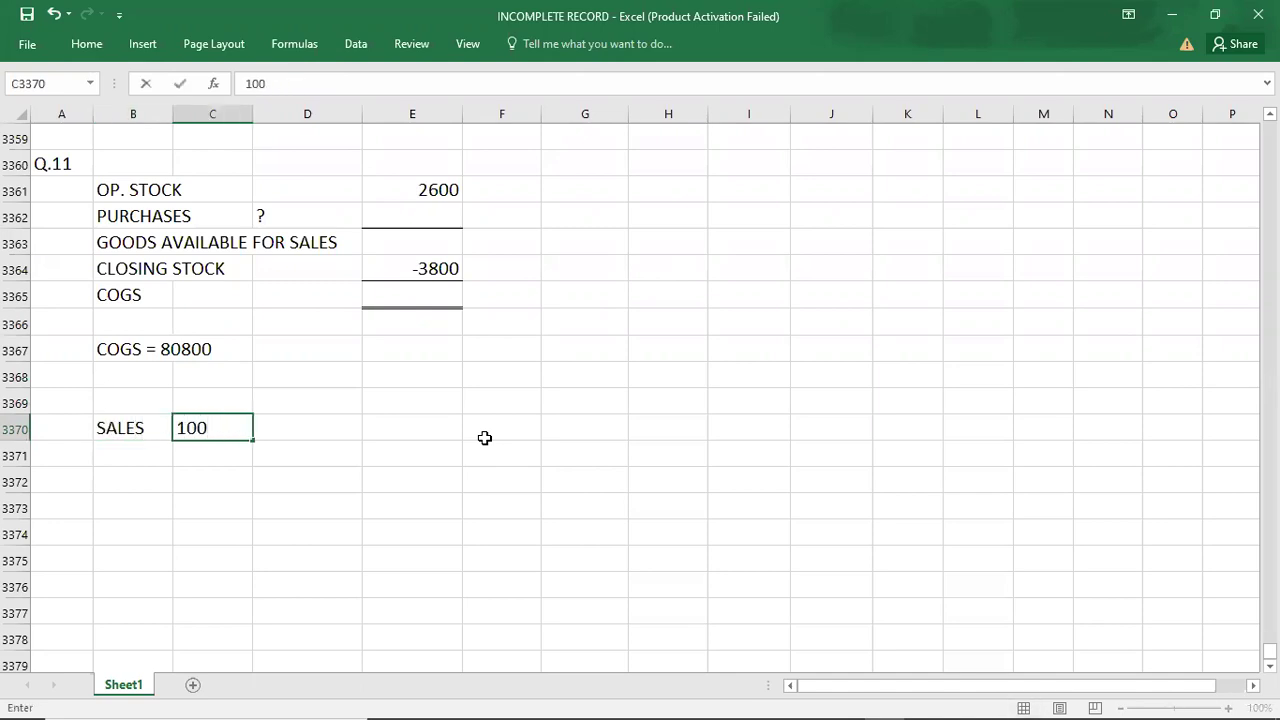
{"action": "type", "text": "%"}
{"action": "key", "text": "Return"}
- Add PROFIT at 30% and COST at 70% in rows 3371 and 3372 of the margin table
{"action": "type", "text": "PROFIT"}
{"action": "key", "text": "Tab"}
{"action": "type", "text": "30"}
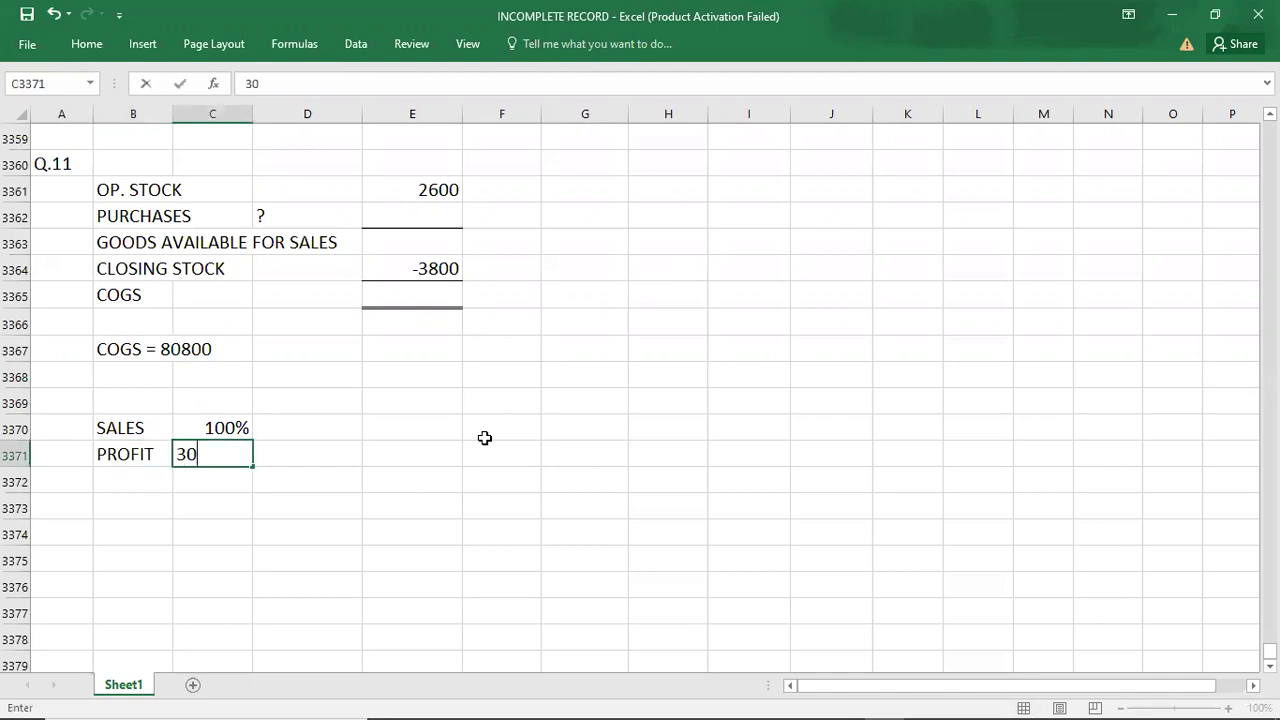
{"action": "type", "text": "%"}
{"action": "key", "text": "Return"}
{"action": "type", "text": "COST"}
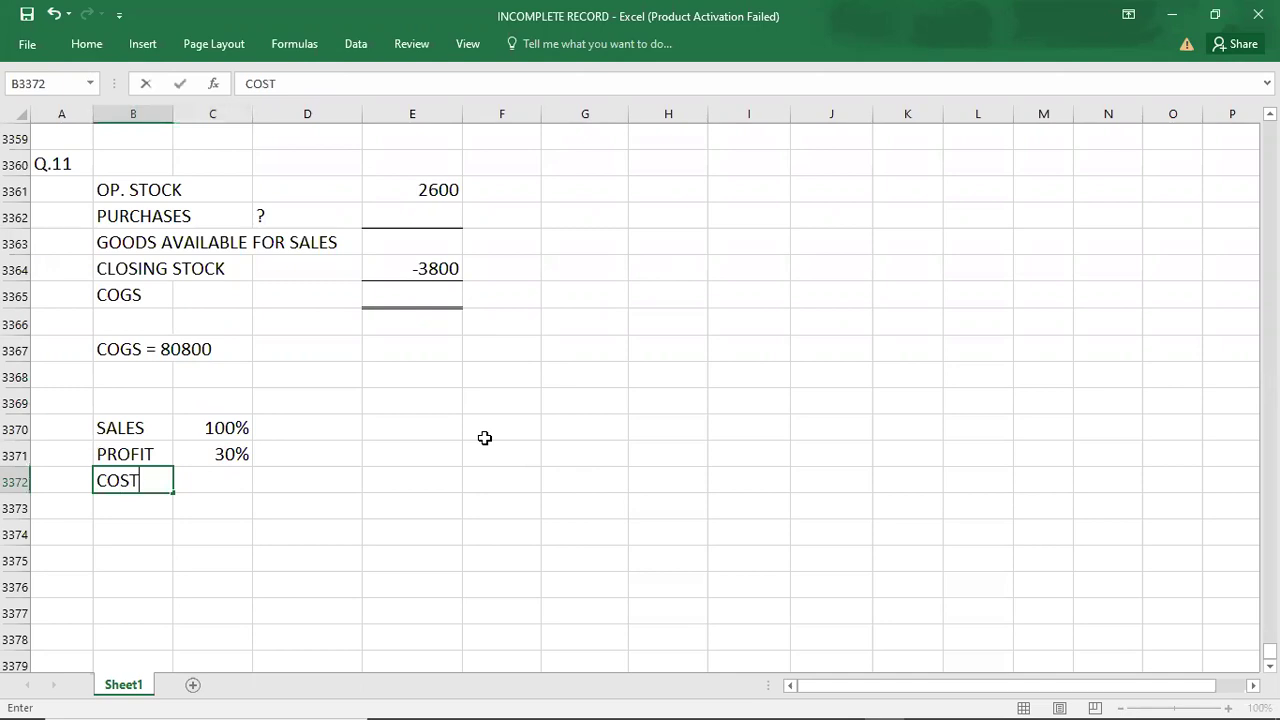
{"action": "key", "text": "Tab"}
{"action": "type", "text": "70%"}
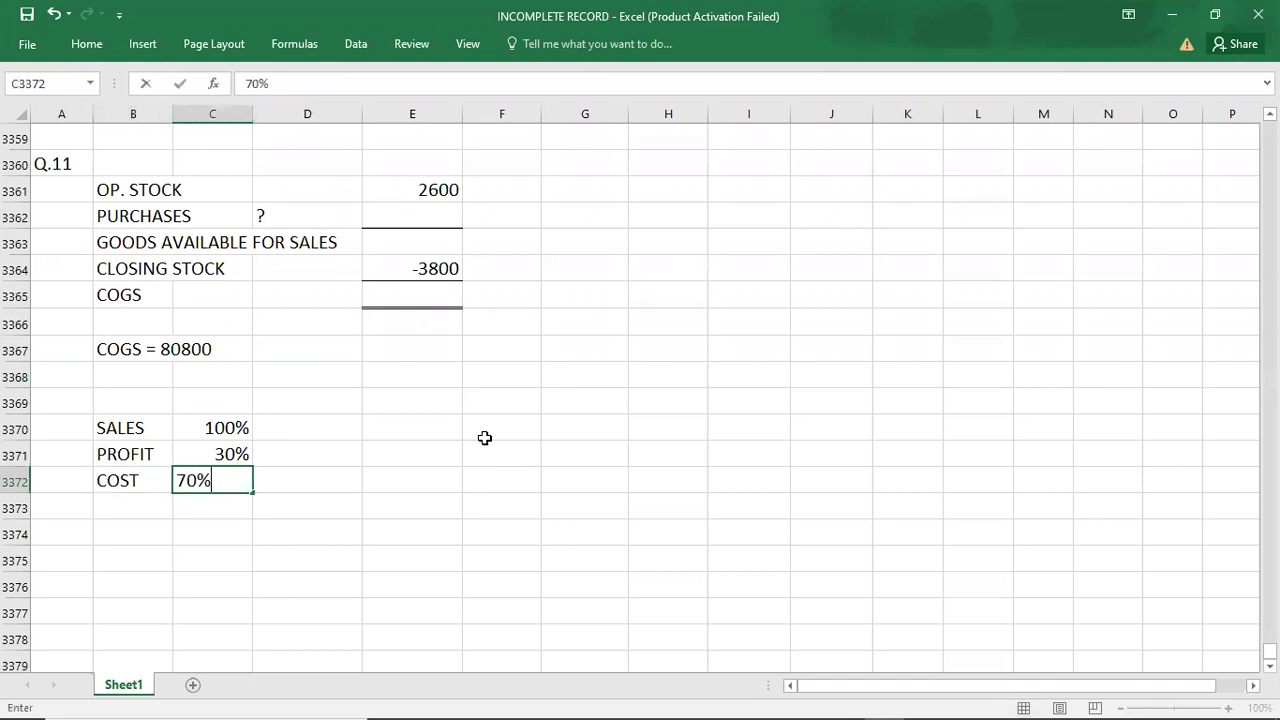
{"action": "key", "text": "Return"}
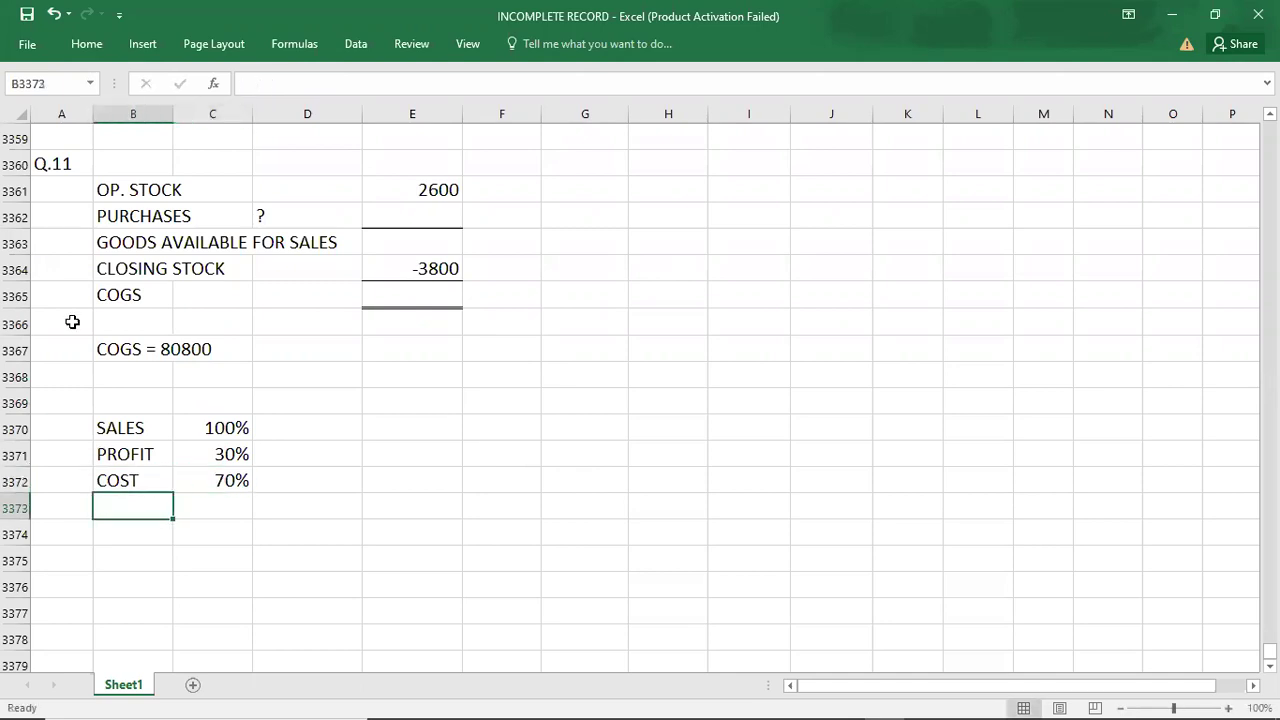
- Extend the note in B3367 to read COGS = 80800*70/100 = 56560
{"action": "left_click", "coordinate": [104, 347]}
{"action": "key", "text": "F2"}
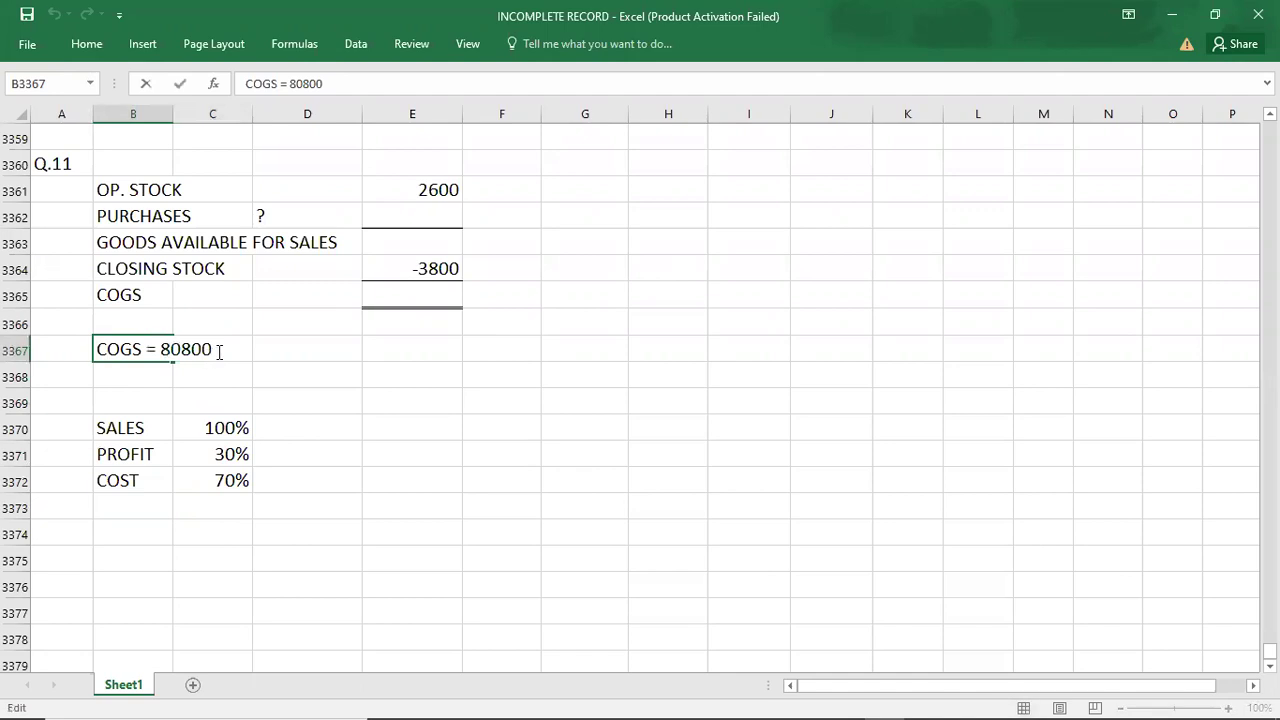
{"action": "type", "text": "70/1"}
{"action": "key", "text": "BackSpace"}
{"action": "key", "text": "BackSpace"}
{"action": "key", "text": "BackSpace"}
{"action": "key", "text": "BackSpace"}
{"action": "type", "text": "*70/100 = "}
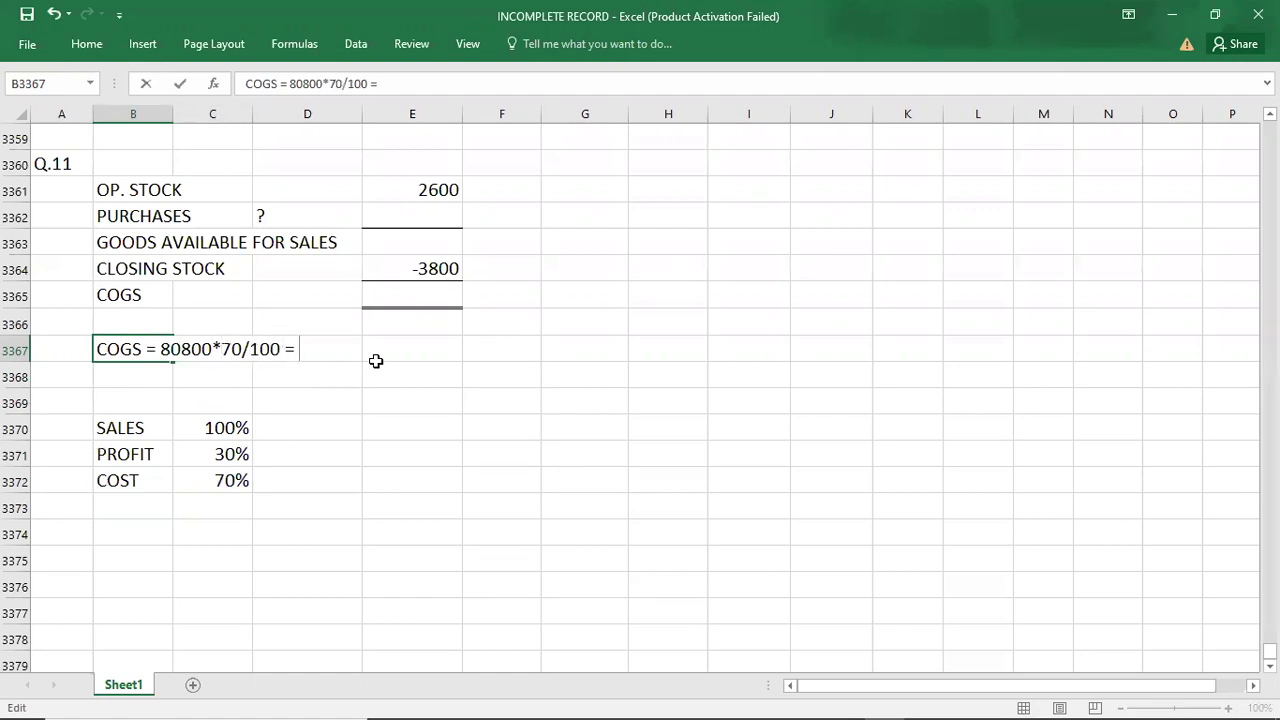
{"action": "type", "text": "56560"}
{"action": "key", "text": "Return"}
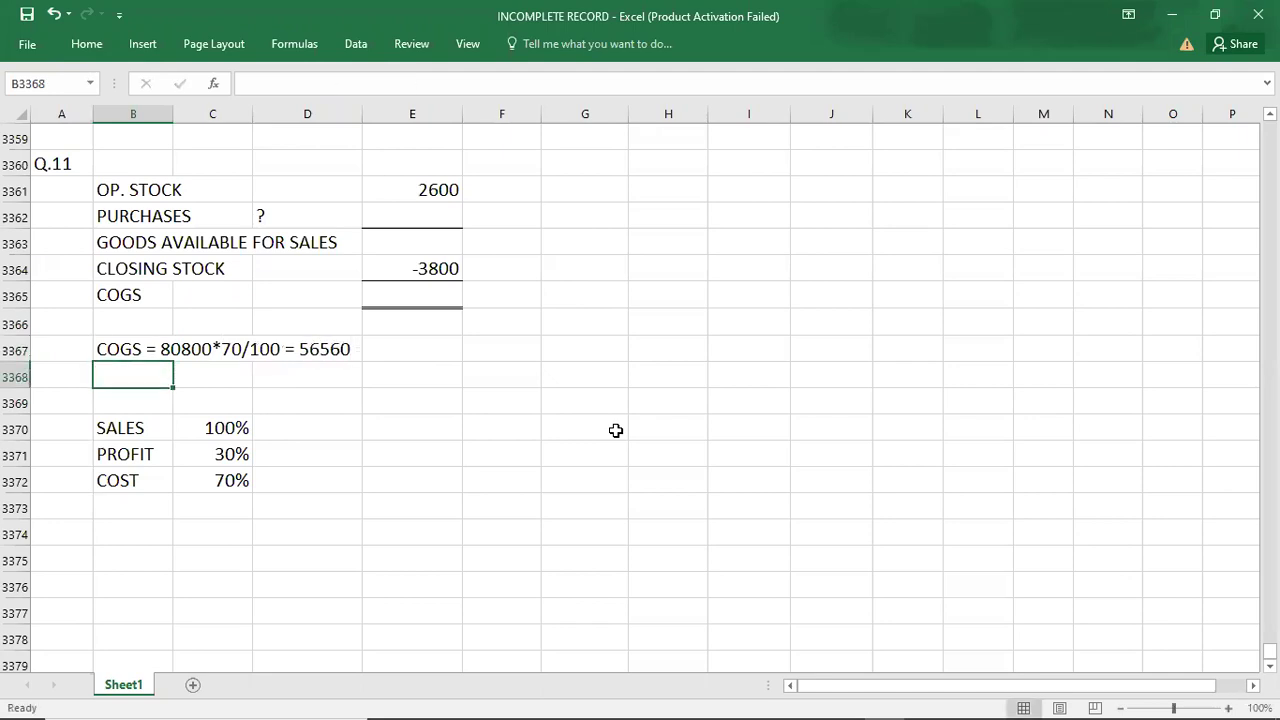
- Enter 56560 as the COGS amount in E3365
{"action": "left_click", "coordinate": [396, 297]}
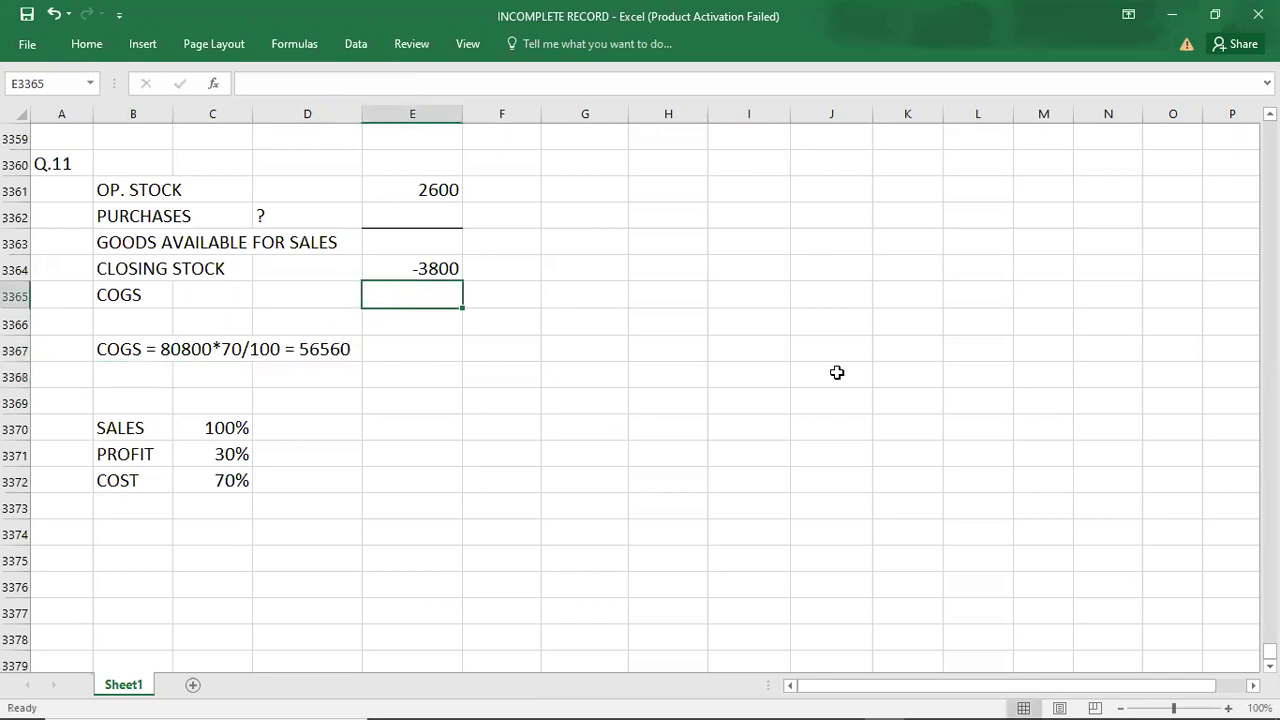
{"action": "type", "text": "56560"}
{"action": "key", "text": "Return"}
- Work back from COGS and closing stock and enter 60360 as goods available for sales in E3363
{"action": "key", "text": "Up"}
{"action": "key", "text": "shift+Up"}
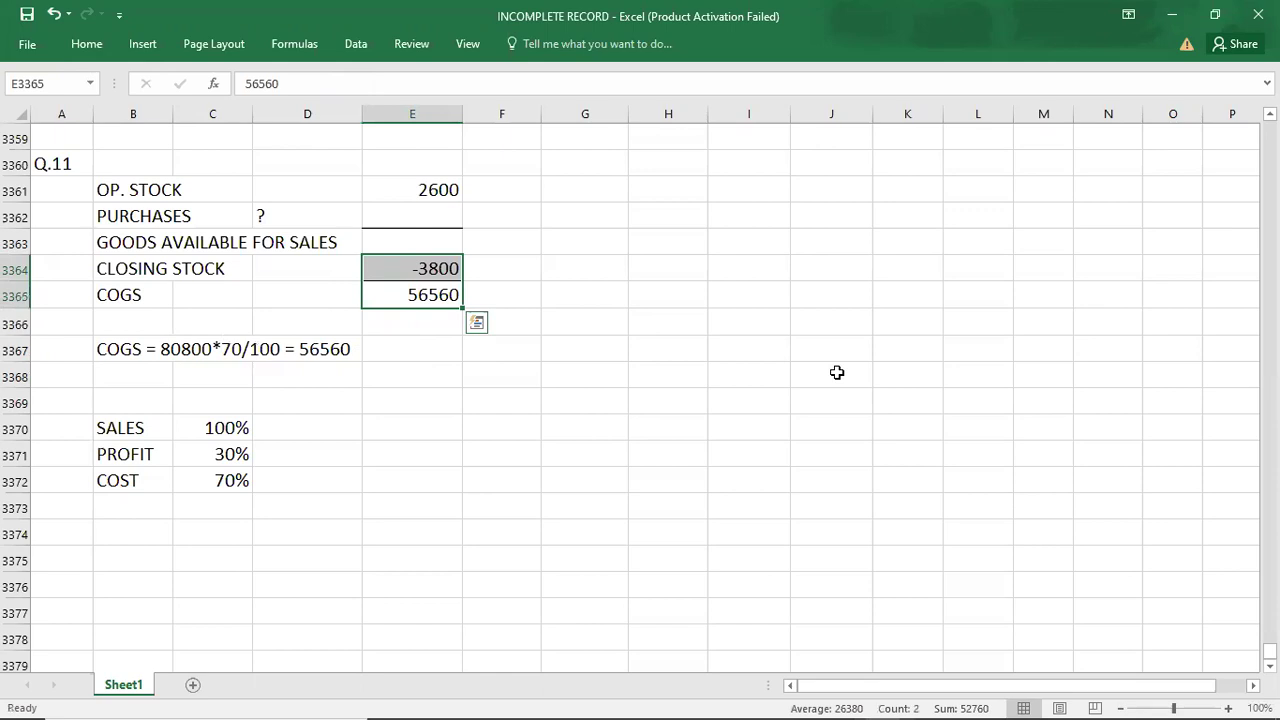
{"action": "key", "text": "Up"}
{"action": "key", "text": "Up"}
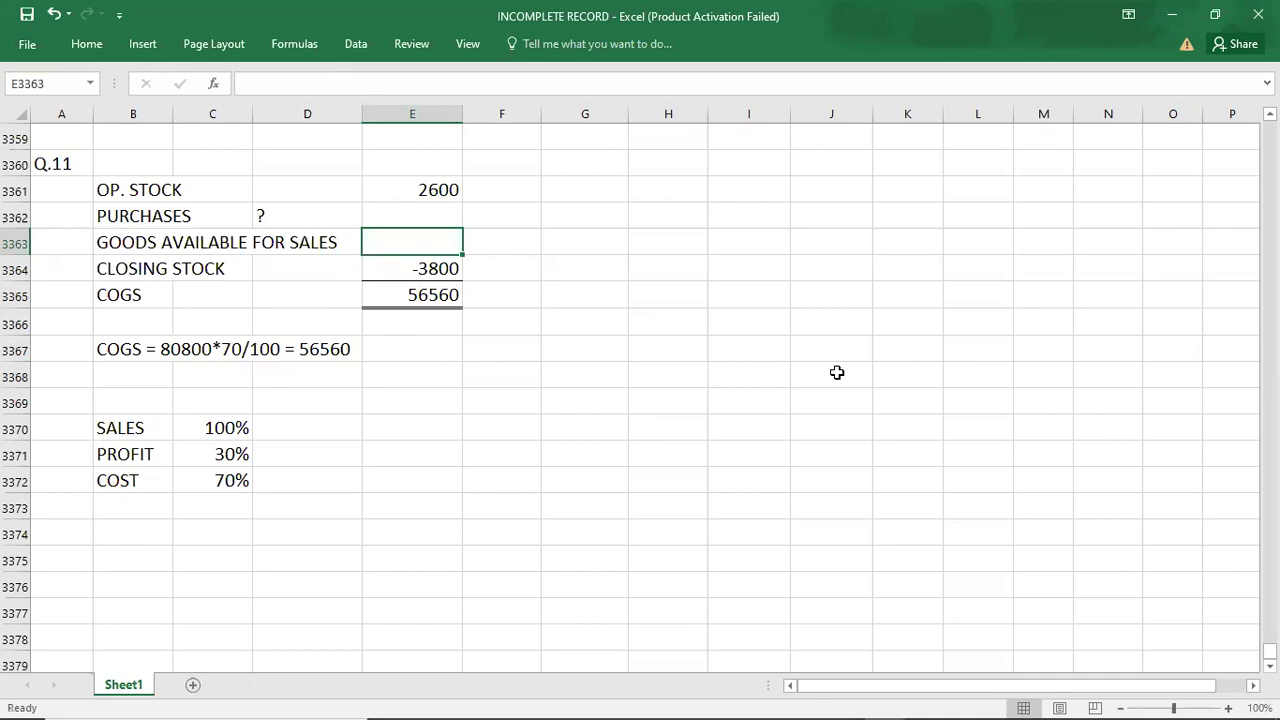
{"action": "type", "text": "60360"}
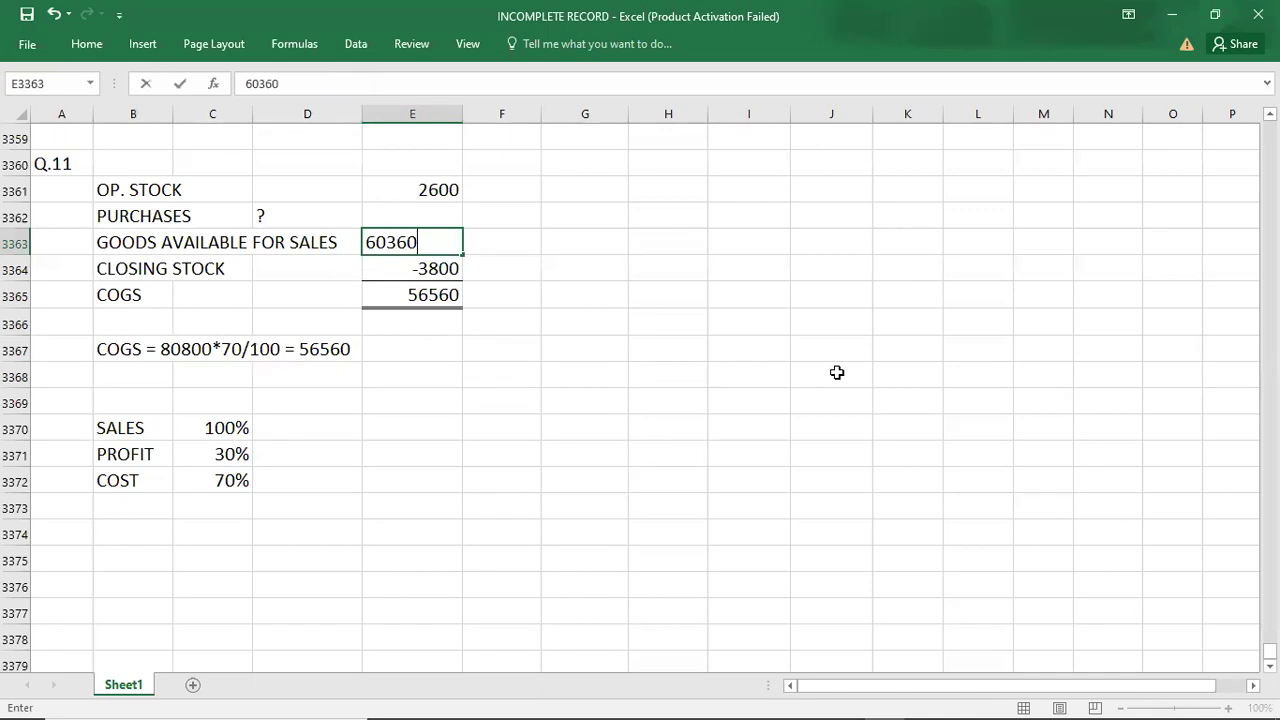
{"action": "key", "text": "Return"}
- Work back from goods available and opening stock and enter 57760 as the purchases amount in E3362
{"action": "key", "text": "Up"}
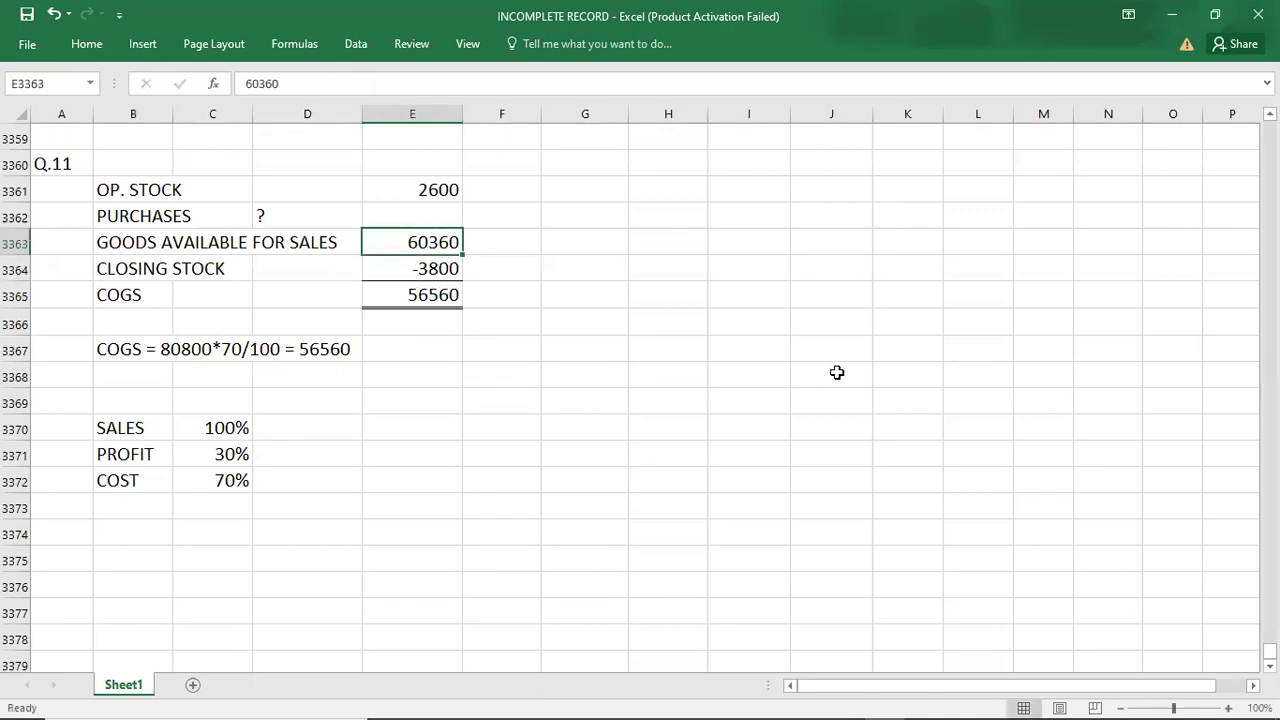
{"action": "key", "text": "shift+Up"}
{"action": "key", "text": "shift+Up"}
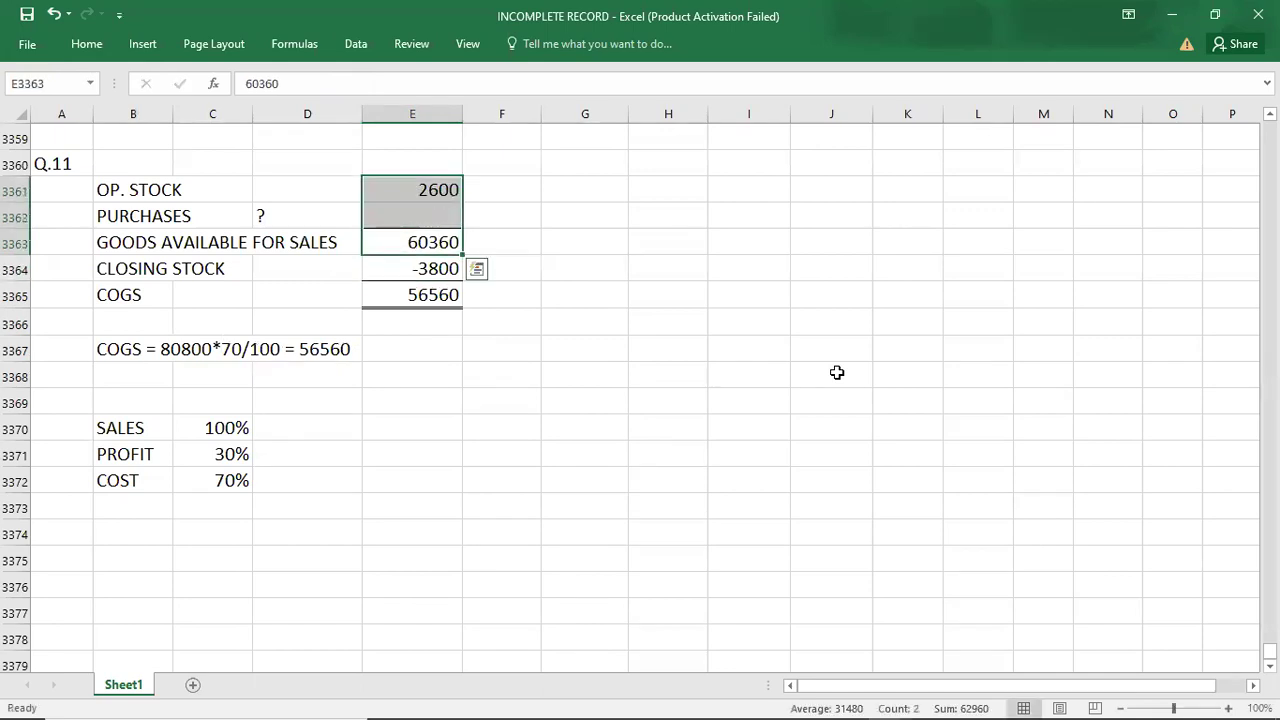
{"action": "key", "text": "Down"}
{"action": "key", "text": "Up"}
{"action": "key", "text": "Up"}
{"action": "type", "text": "5"}
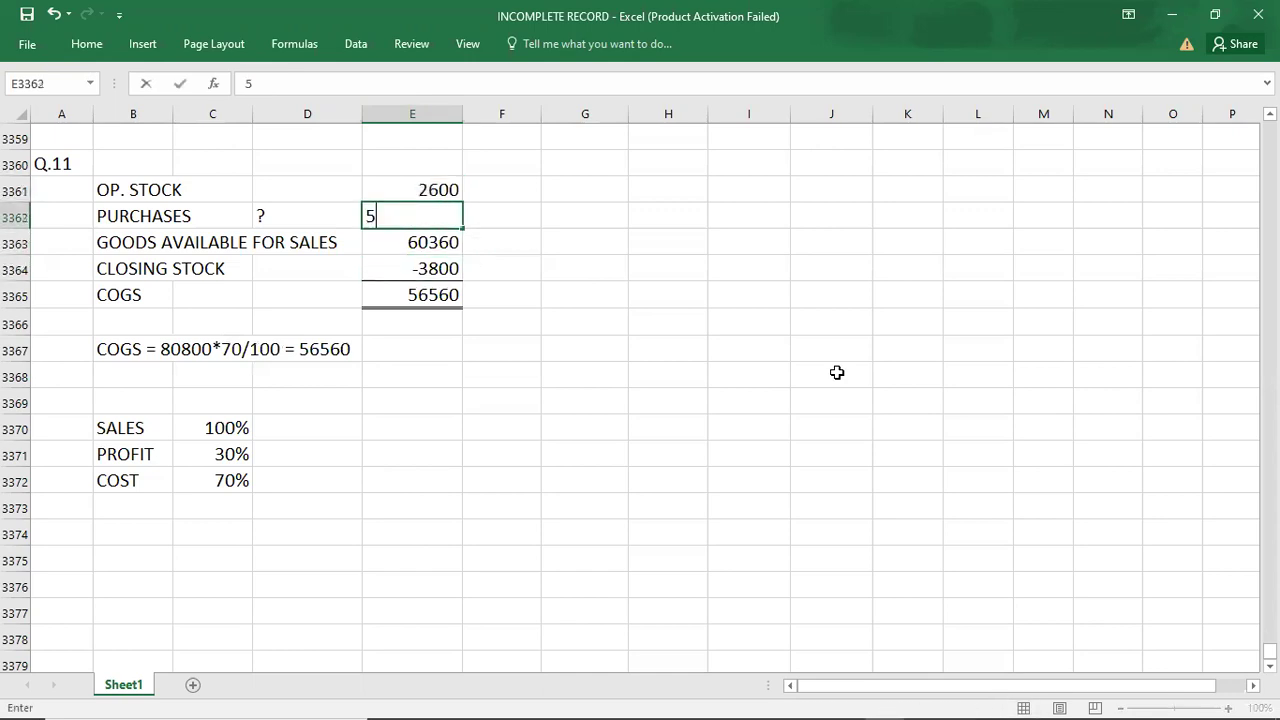
{"action": "type", "text": "7760"}
{"action": "key", "text": "Return"}
{"action": "key", "text": "Down"}
{"action": "key", "text": "Down"}
{"action": "key", "text": "Down"}
{"action": "key", "text": "Down"}
{"action": "key", "text": "Down"}
{"action": "key", "text": "Down"}
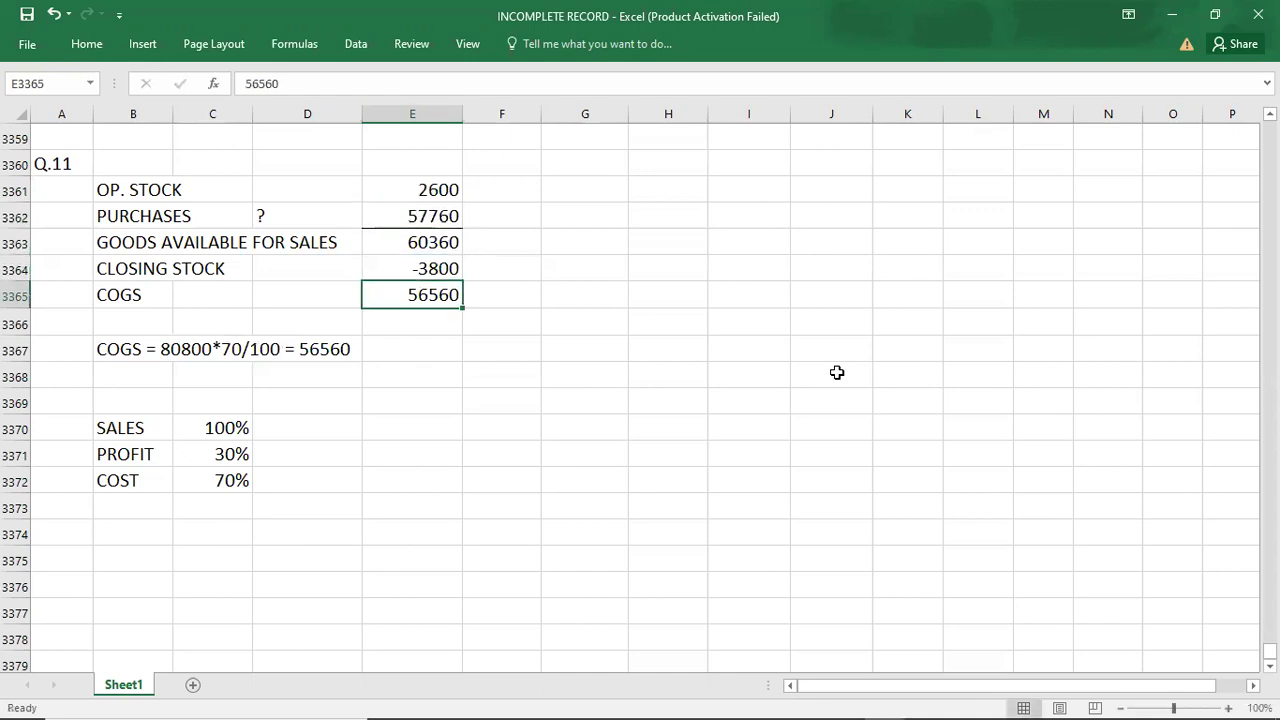
{"action": "key", "text": "Down"}
{"action": "key", "text": "Down"}
{"action": "key", "text": "Down"}
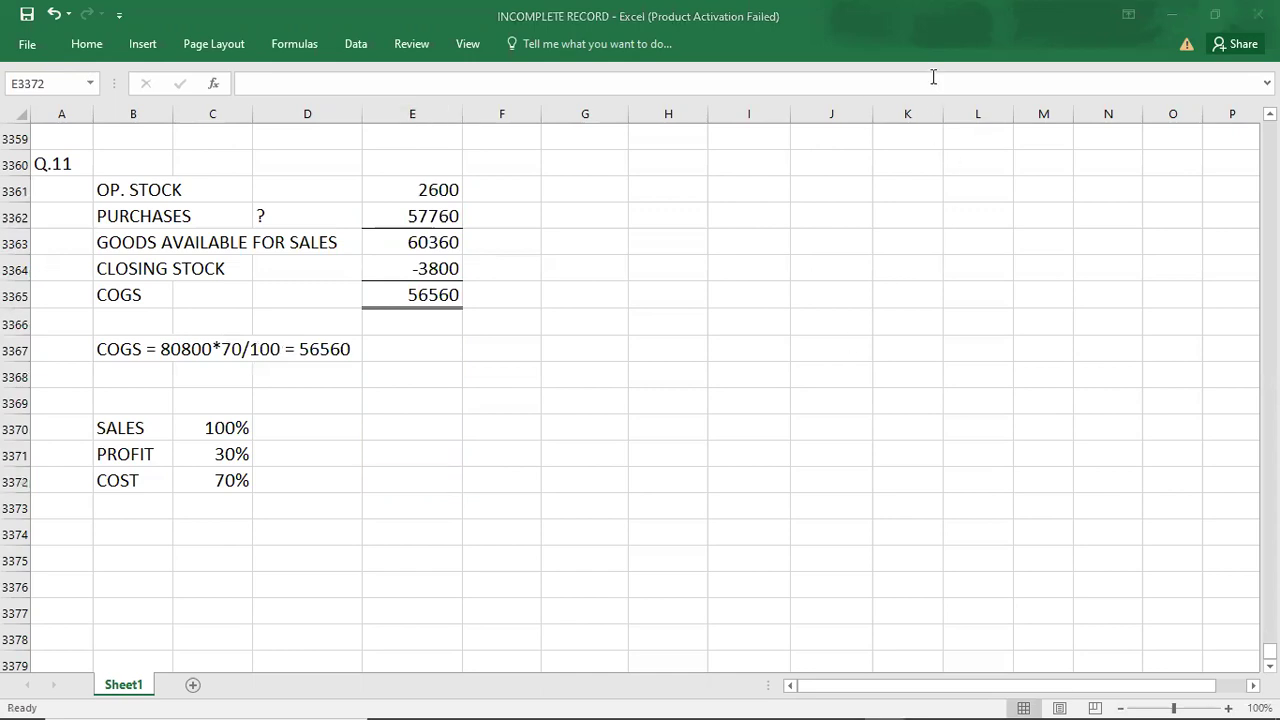
{"action": "left_click", "coordinate": [73, 163]}
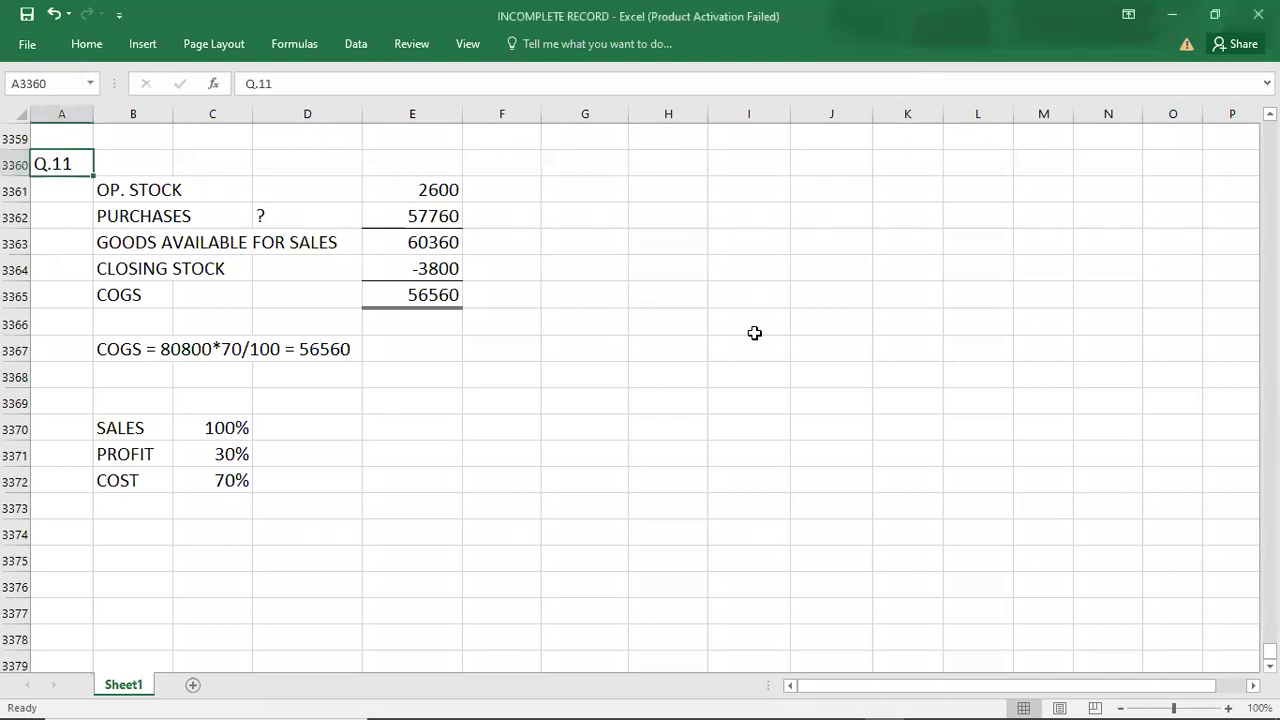